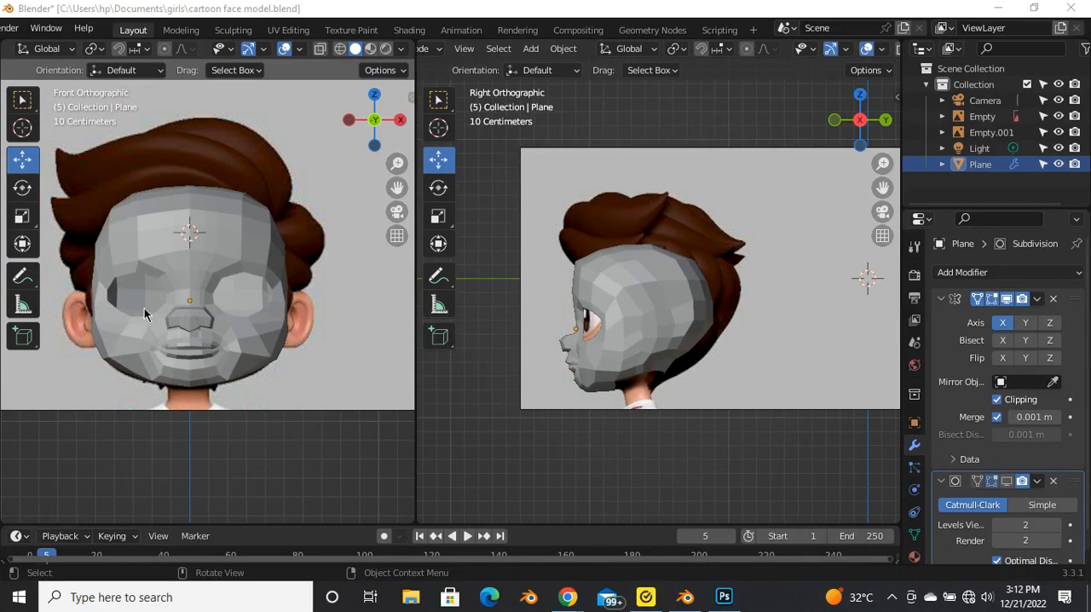
# Step: Add a UV sphere with 25 segments to use as the eyeball
pyautogui.hotkey('shift', 'a')
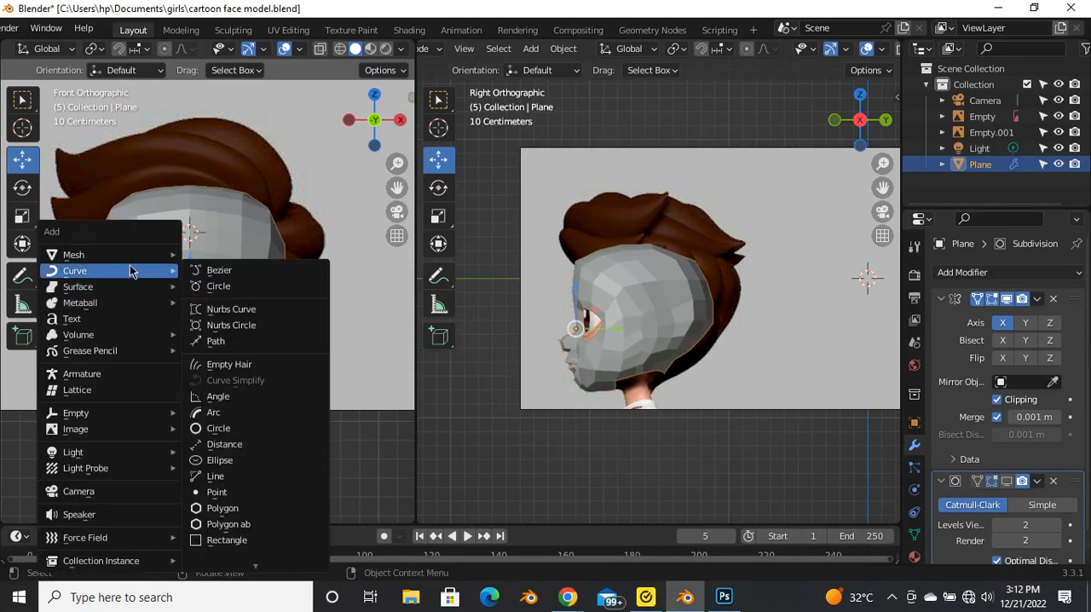
pyautogui.moveTo(94, 255)
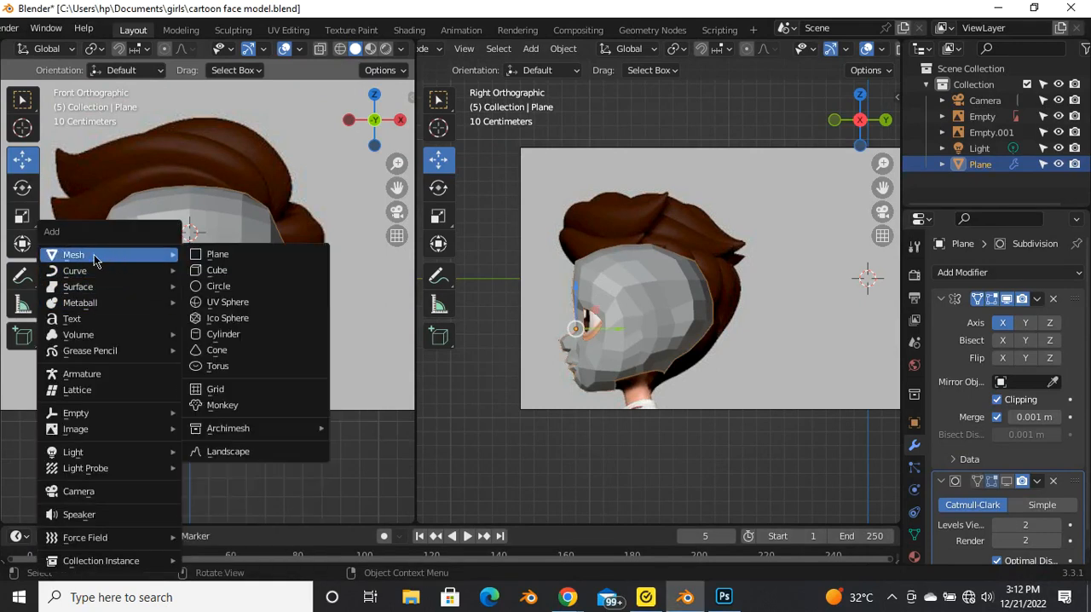
pyautogui.click(253, 302)
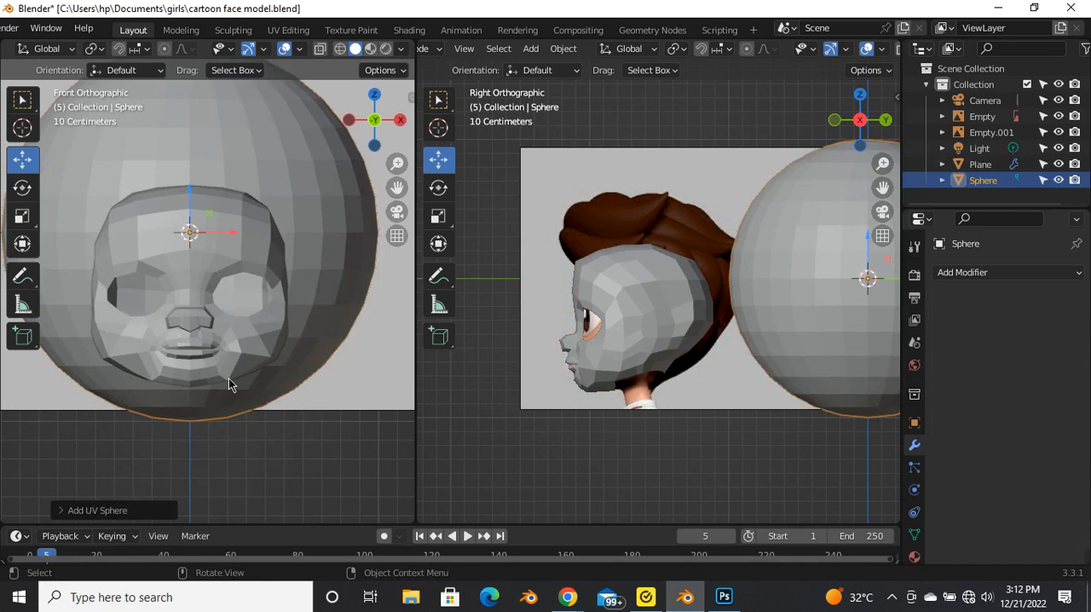
pyautogui.click(66, 512)
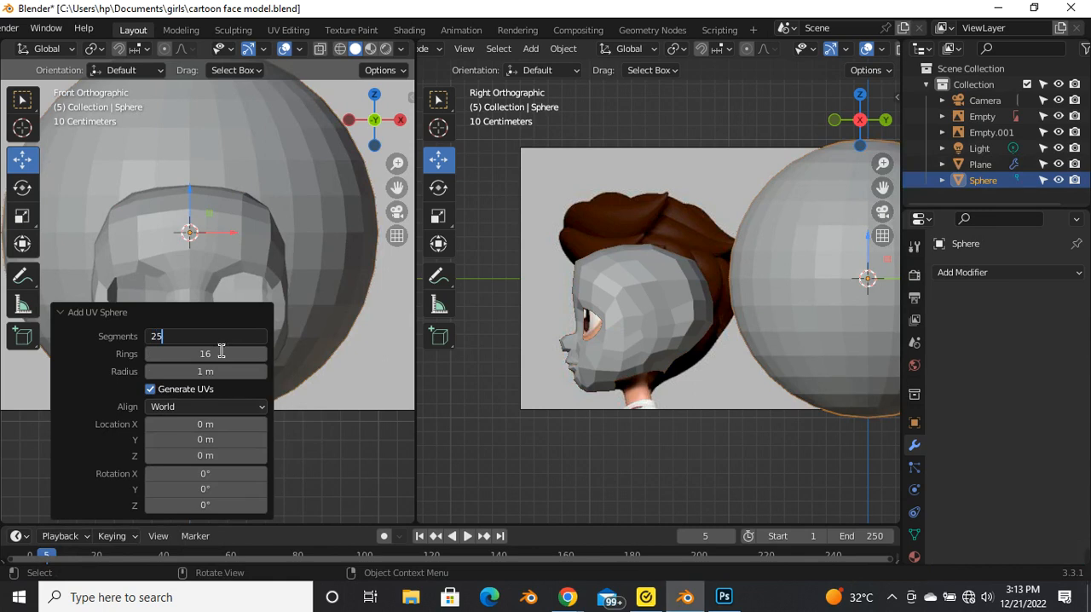
pyautogui.press('Return')
pyautogui.click(359, 487)
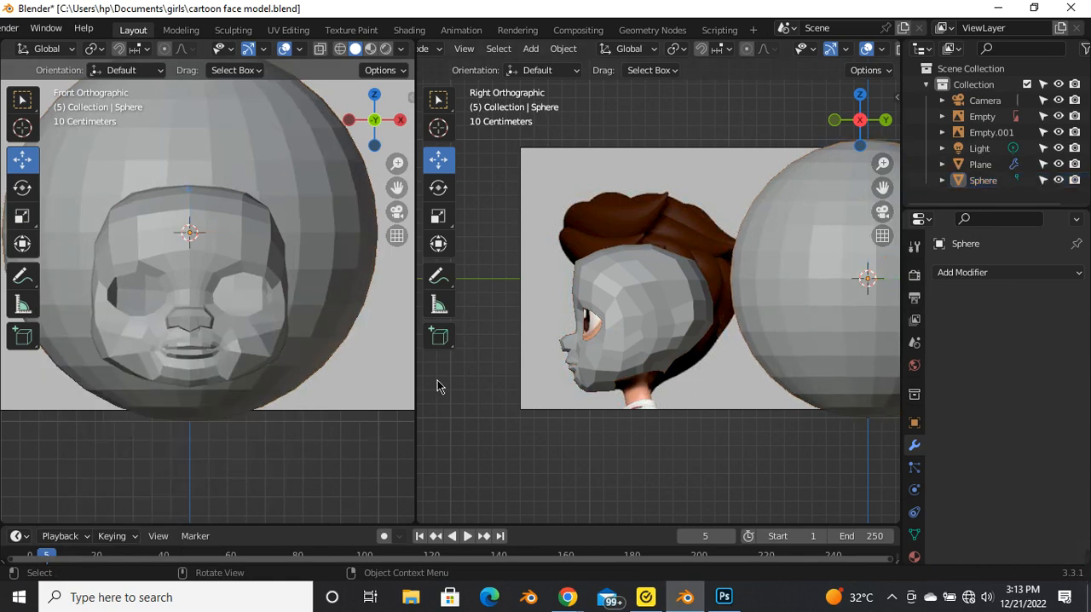
# Step: Scale the sphere down to fit the head and move it onto the face mesh in the side view
pyautogui.scroll(-4, 692, 366)
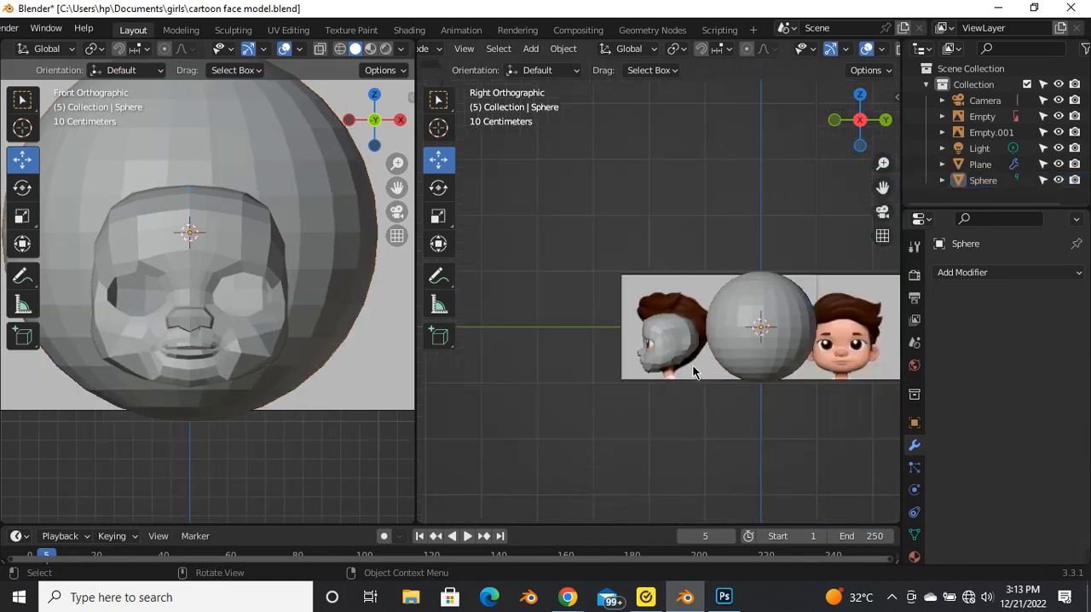
pyautogui.click(787, 360)
pyautogui.press('s')
pyautogui.click(769, 356)
pyautogui.moveTo(764, 333); pyautogui.dragTo(663, 349)
# Step: Move the sphere about 0.27 m along X into the eye socket and scale it to 0.423
pyautogui.scroll(3, 173, 304)
pyautogui.moveTo(147, 285); pyautogui.dragTo(255, 293)
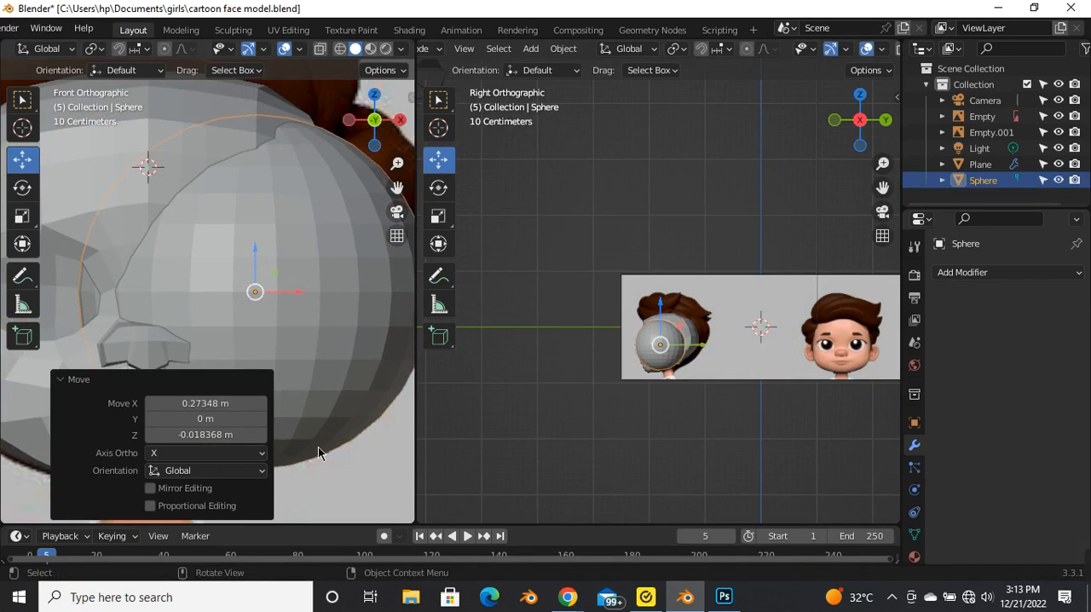
pyautogui.press('s')
pyautogui.click(265, 356)
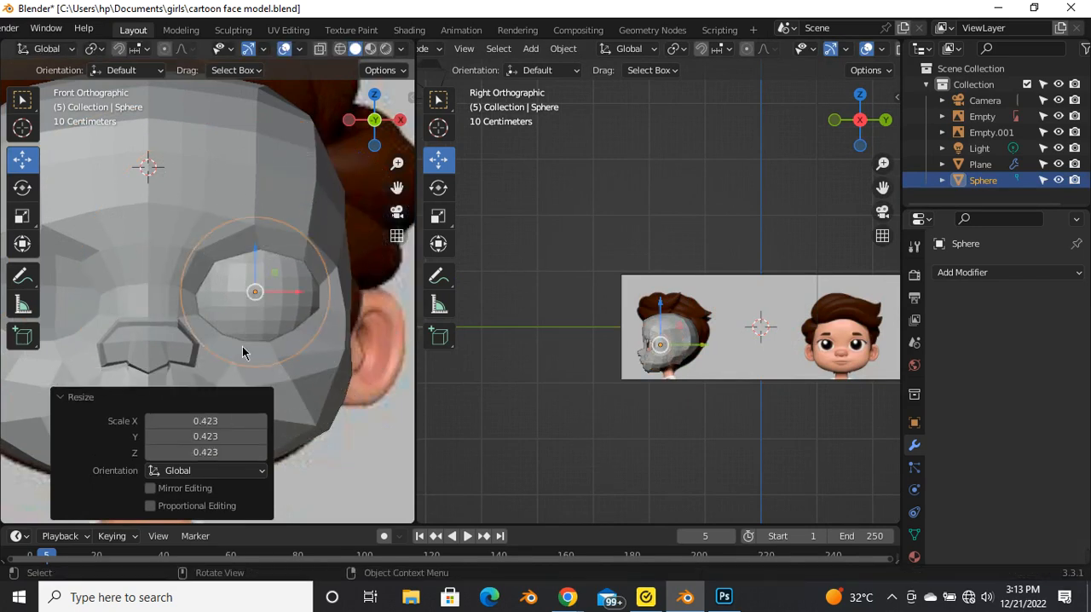
# Step: Reselect the sphere inside the eye socket and move it forward along the Y axis in the side view
pyautogui.click(270, 293)
pyautogui.scroll(2, 266, 290)
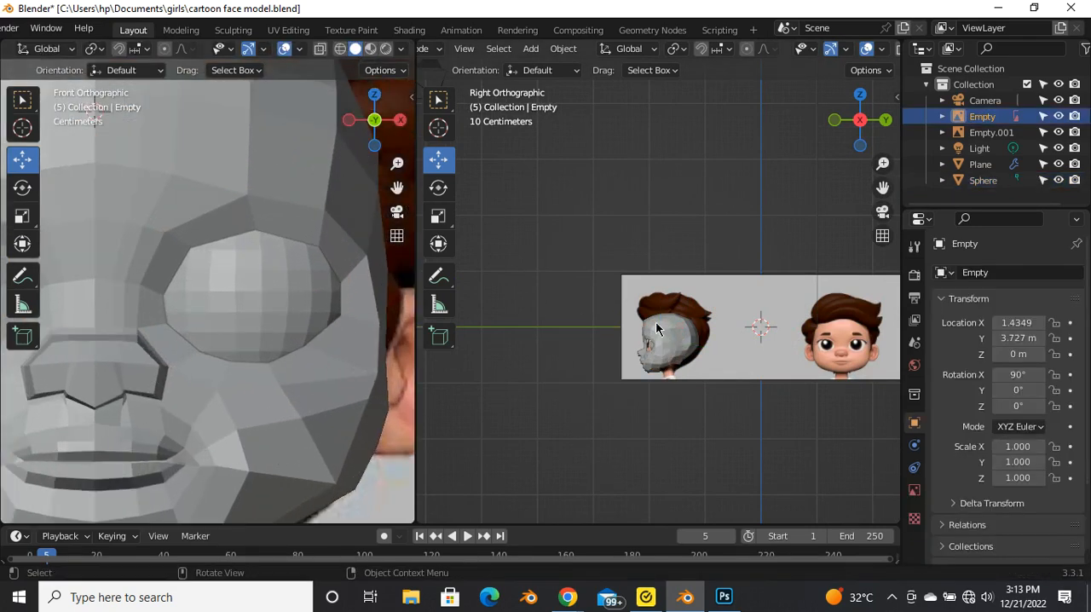
pyautogui.scroll(4, 656, 329)
pyautogui.click(655, 373)
pyautogui.scroll(5, 652, 374)
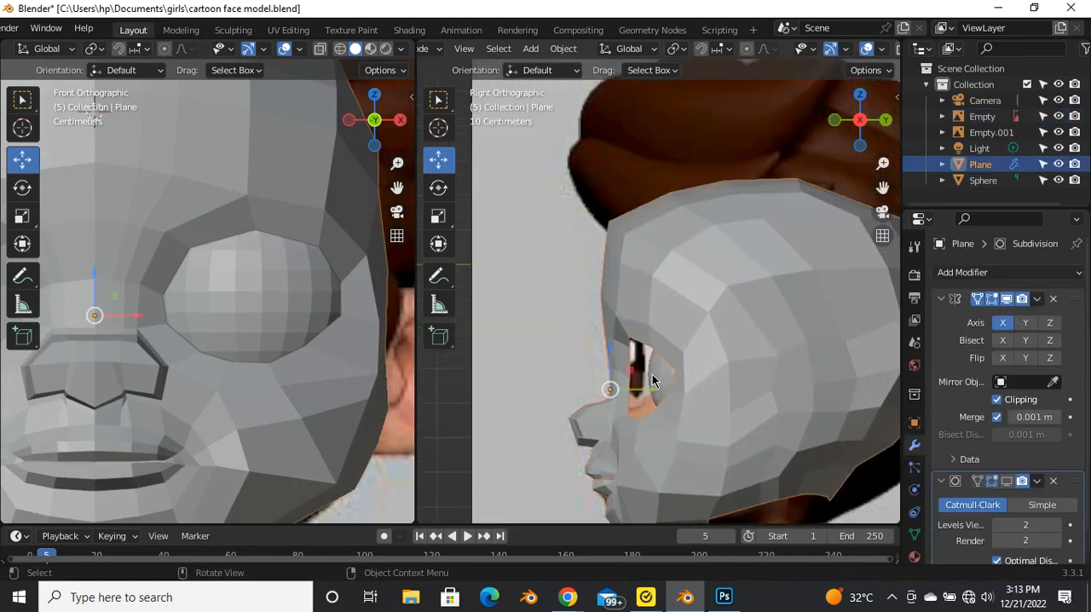
pyautogui.click(652, 374)
pyautogui.scroll(4, 619, 368)
pyautogui.moveTo(836, 383); pyautogui.dragTo(766, 397)
# Step: Shift the eyeball sphere sideways in small moves to centre it in the eye opening
pyautogui.scroll(-4, 658, 339)
pyautogui.moveTo(658, 339); pyautogui.dragTo(786, 377, button='middle')
pyautogui.moveTo(787, 378)
pyautogui.mouseDown()
pyautogui.moveTo(807, 377)
pyautogui.moveTo(797, 377)
pyautogui.mouseUp()
pyautogui.moveTo(796, 379); pyautogui.dragTo(739, 380, button='middle')
pyautogui.moveTo(766, 377); pyautogui.dragTo(780, 374)
pyautogui.moveTo(660, 391); pyautogui.dragTo(821, 439, button='middle')
pyautogui.scroll(4, 785, 372)
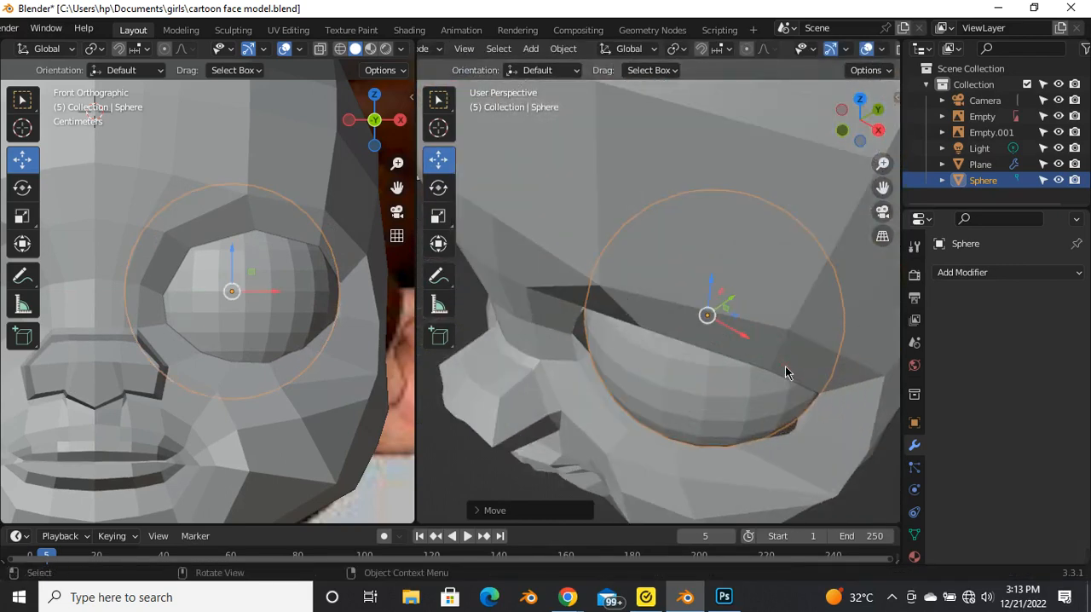
pyautogui.press('g')
pyautogui.click(758, 347)
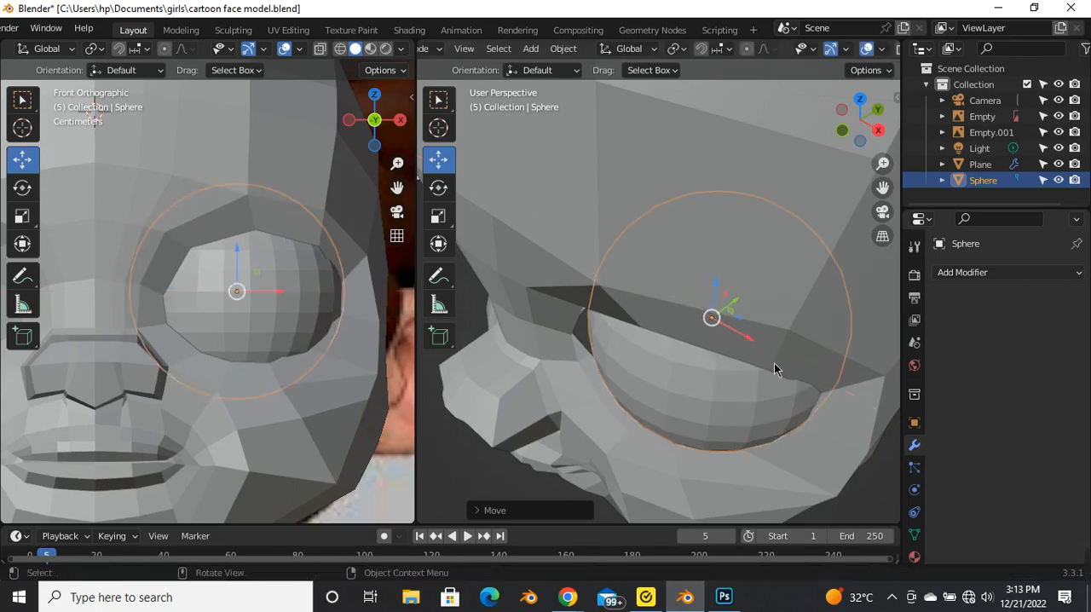
# Step: Nudge the eyeball sphere along the Y axis and shift it slightly towards the nose
pyautogui.press('g')
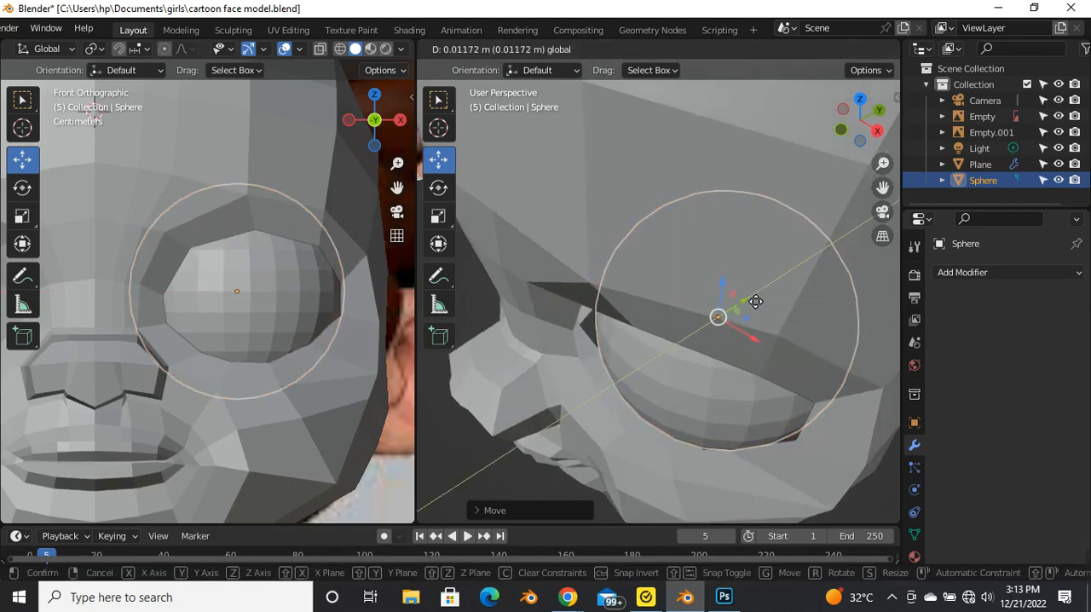
pyautogui.click(753, 301)
pyautogui.moveTo(752, 302)
pyautogui.mouseDown(button='middle')
pyautogui.moveTo(726, 342)
pyautogui.moveTo(762, 318)
pyautogui.mouseUp(button='middle')
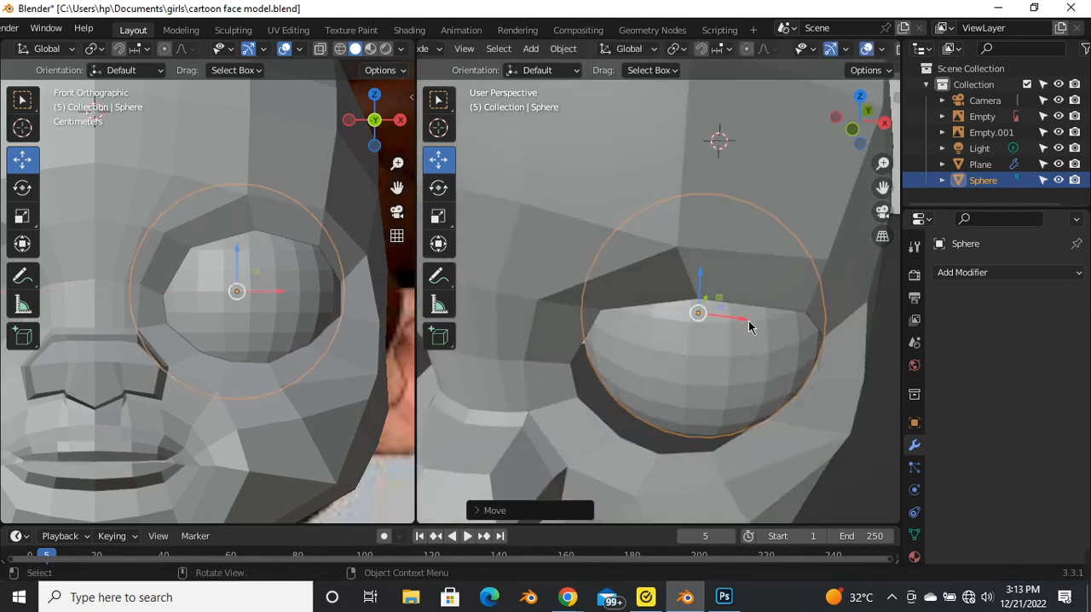
pyautogui.press('g')
pyautogui.click(722, 375)
# Step: Fine-tune the eyeball sphere's depth along the Y axis so it sits against the socket, and deselect it
pyautogui.moveTo(723, 375); pyautogui.dragTo(717, 322, button='middle')
pyautogui.press('g')
pyautogui.press('y')
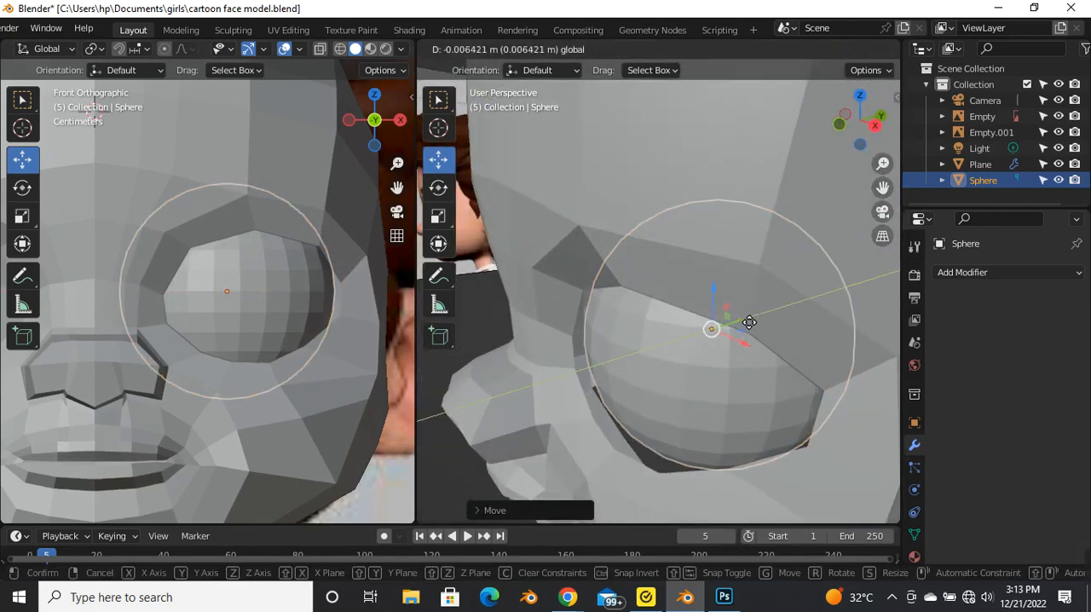
pyautogui.click(738, 322)
pyautogui.moveTo(755, 356); pyautogui.dragTo(738, 273, button='middle')
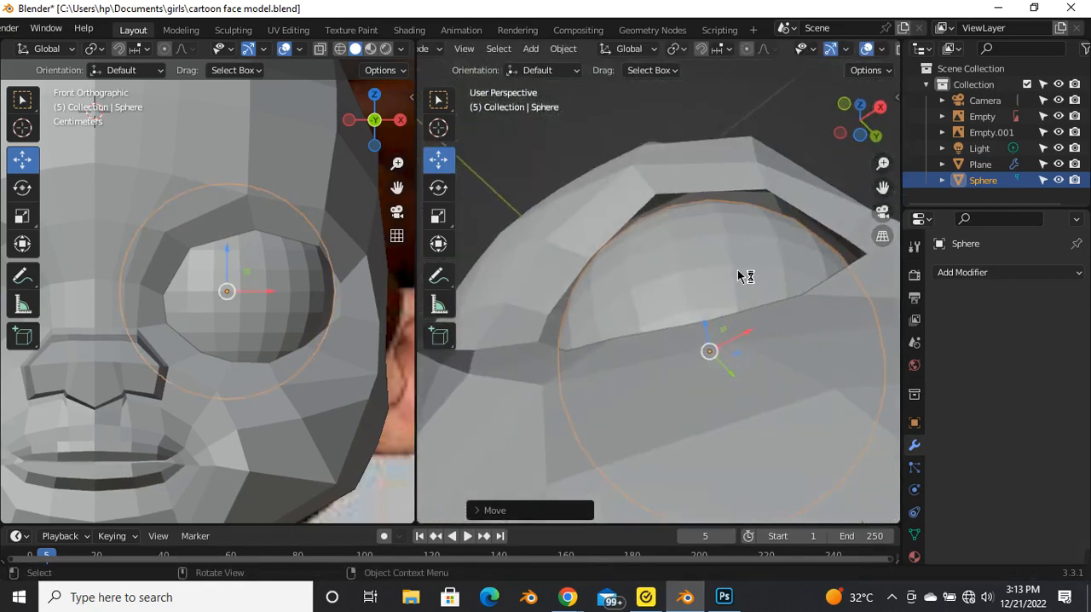
pyautogui.click(538, 160)
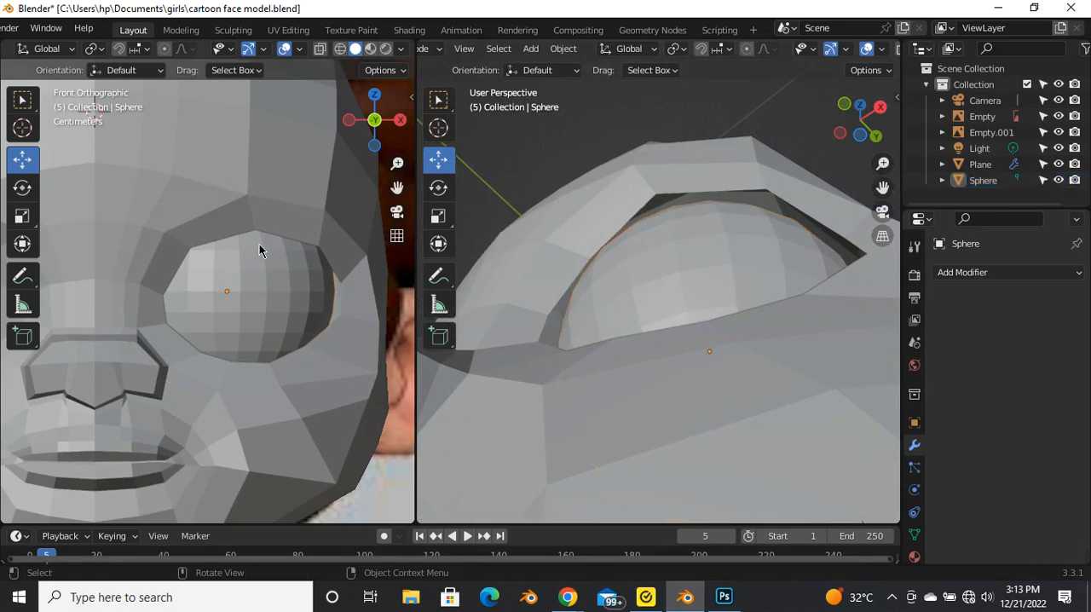
# Step: Put the face mesh in Edit Mode and select the whole edge loop around the eye opening
pyautogui.scroll(-4, 258, 245)
pyautogui.scroll(-3, 679, 283)
pyautogui.moveTo(680, 286); pyautogui.dragTo(573, 354, button='middle')
pyautogui.click(578, 358)
pyautogui.press('Tab')
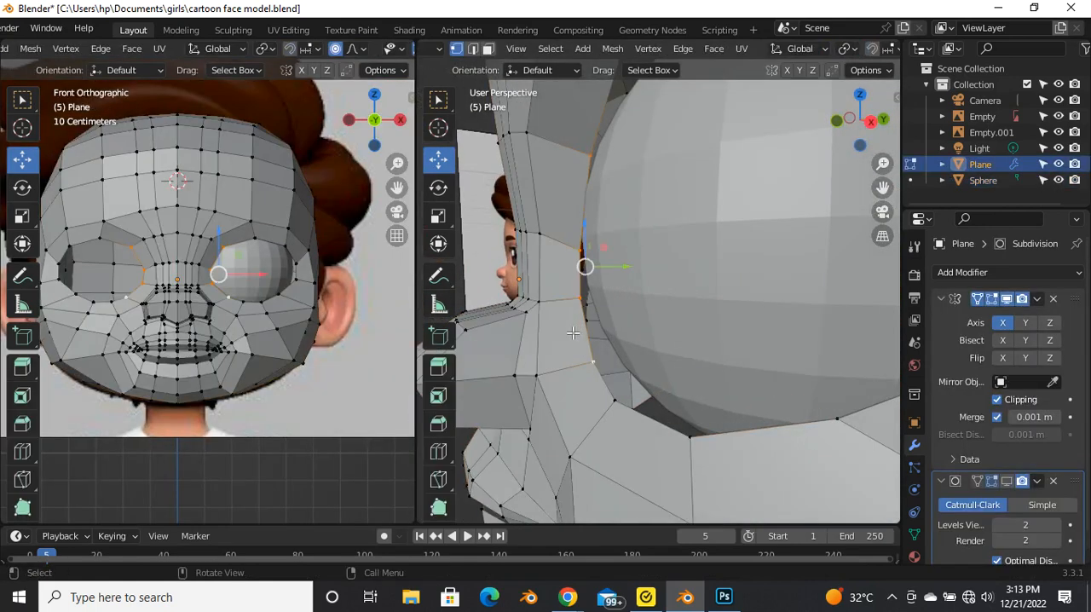
pyautogui.keyDown('alt'); pyautogui.click(592, 220); pyautogui.keyUp('alt')
pyautogui.moveTo(608, 264); pyautogui.dragTo(698, 264, button='middle')
pyautogui.scroll(2, 740, 341)
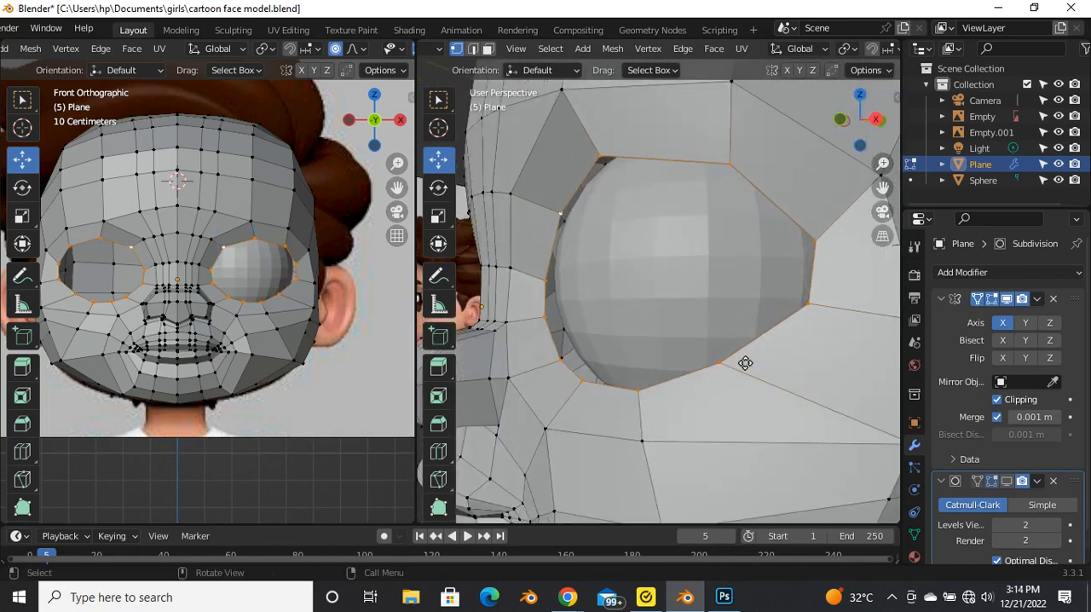
# Step: Extrude the eye-opening loop in place and scale it slightly inward with proportional editing off
pyautogui.press('e')
pyautogui.rightClick(718, 366)
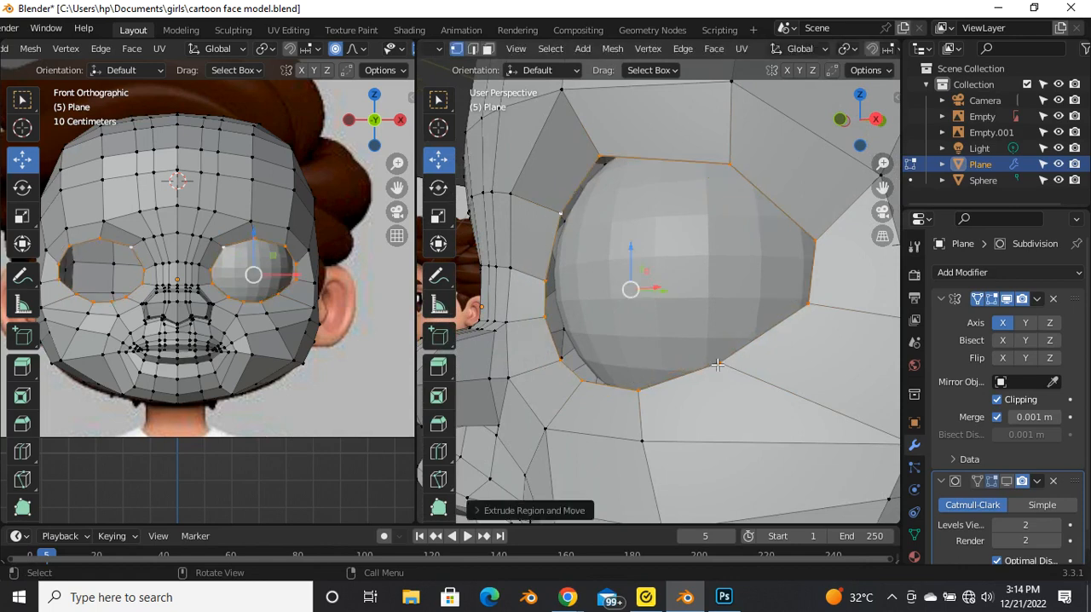
pyautogui.moveTo(740, 375); pyautogui.dragTo(746, 377, button='middle')
pyautogui.scroll(2, 715, 381)
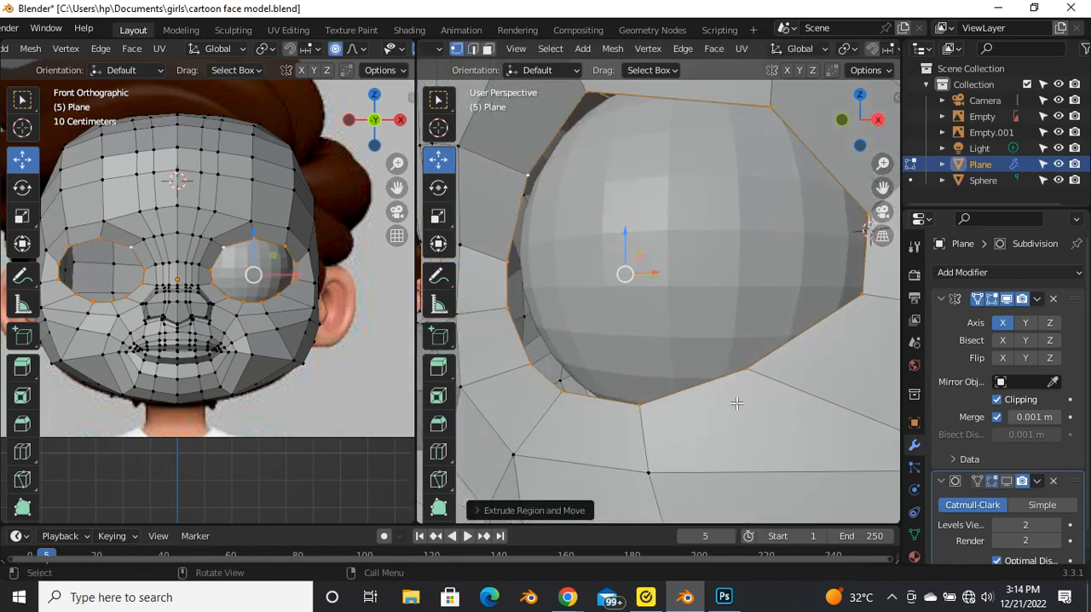
pyautogui.press('s')
pyautogui.rightClick(730, 394)
pyautogui.press('o')
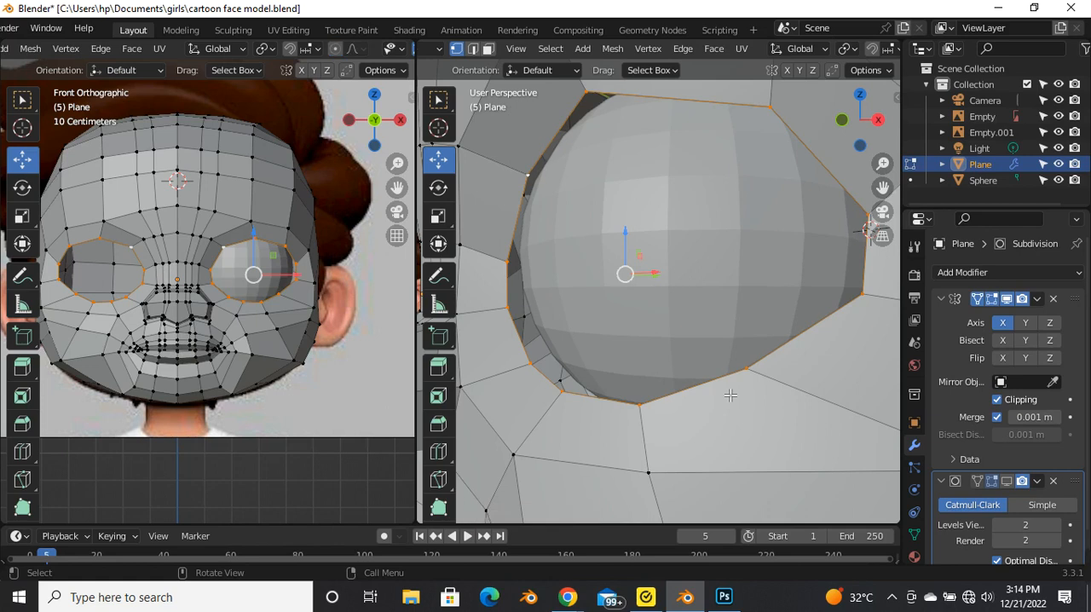
pyautogui.press('s')
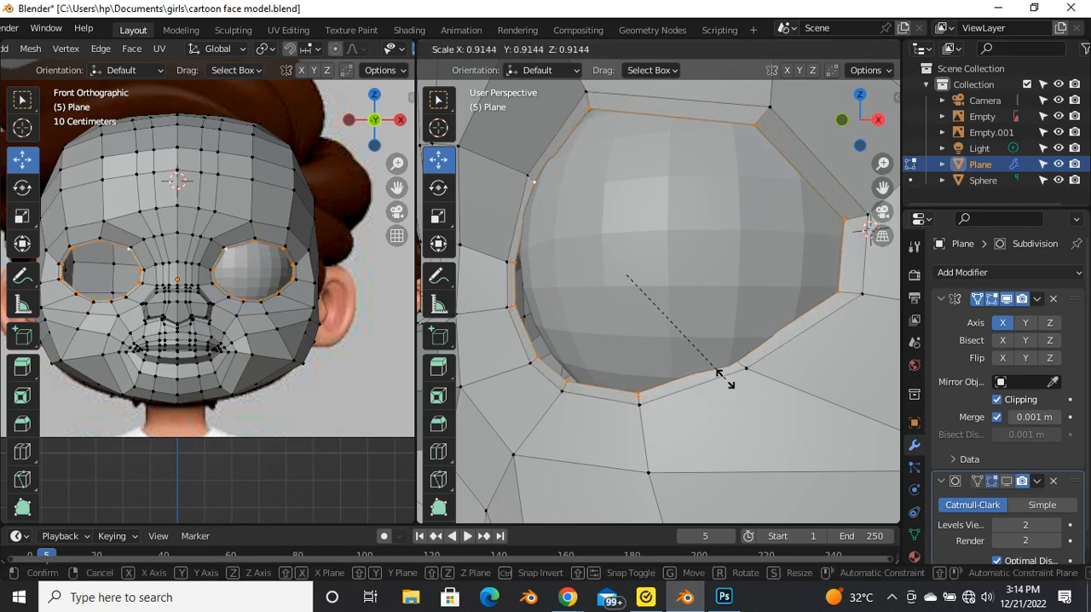
pyautogui.click(720, 378)
# Step: Isolate the face mesh in local view to work on the eye rim without the eyeball
pyautogui.moveTo(720, 378); pyautogui.dragTo(654, 312, button='middle')
pyautogui.scroll(-3, 637, 271)
pyautogui.moveTo(717, 244); pyautogui.dragTo(673, 242, button='middle')
pyautogui.scroll(2, 673, 242)
pyautogui.press('KP_Divide')
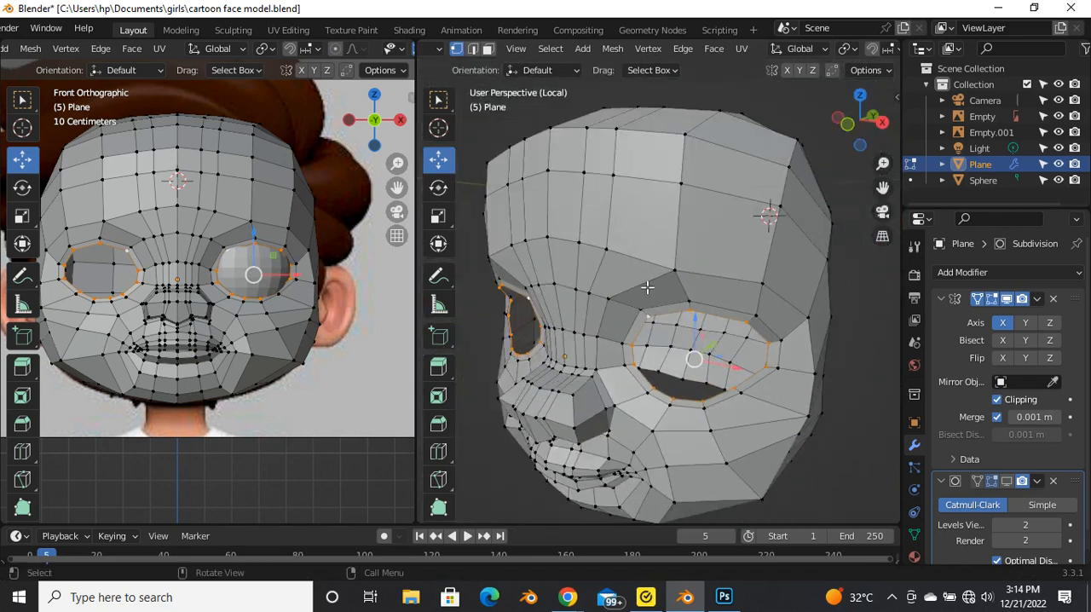
# Step: Select the path of upper vertices on the inner eye rim and move them forward along the Y axis
pyautogui.scroll(5, 676, 355)
pyautogui.click(655, 351)
pyautogui.moveTo(656, 351); pyautogui.dragTo(724, 368, button='middle')
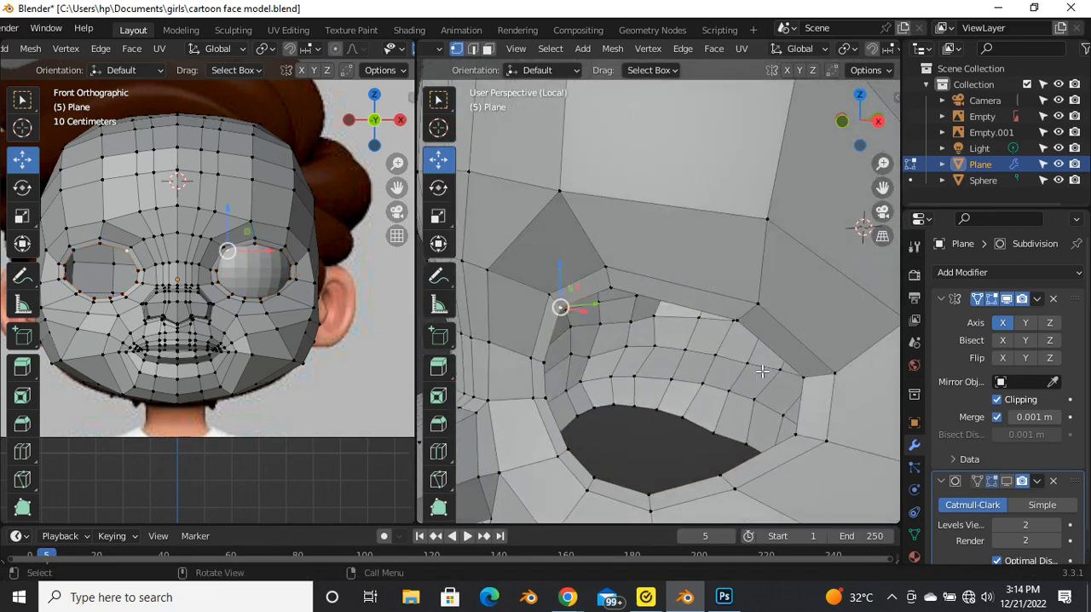
pyautogui.keyDown('ctrl'); pyautogui.click(738, 321); pyautogui.keyUp('ctrl')
pyautogui.moveTo(738, 321); pyautogui.dragTo(621, 332, button='middle')
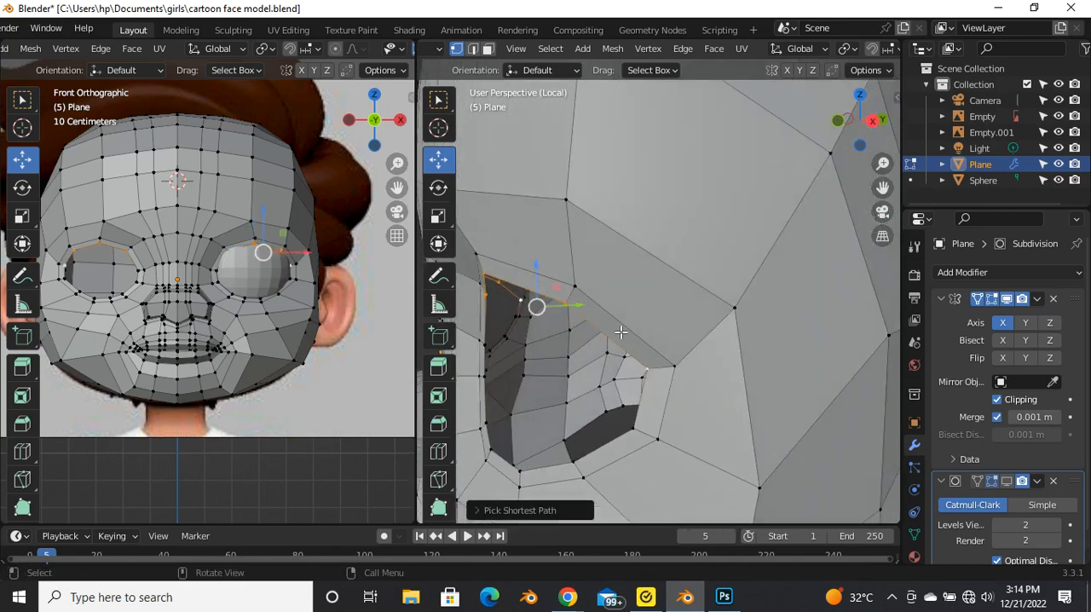
pyautogui.moveTo(583, 312); pyautogui.dragTo(570, 315)
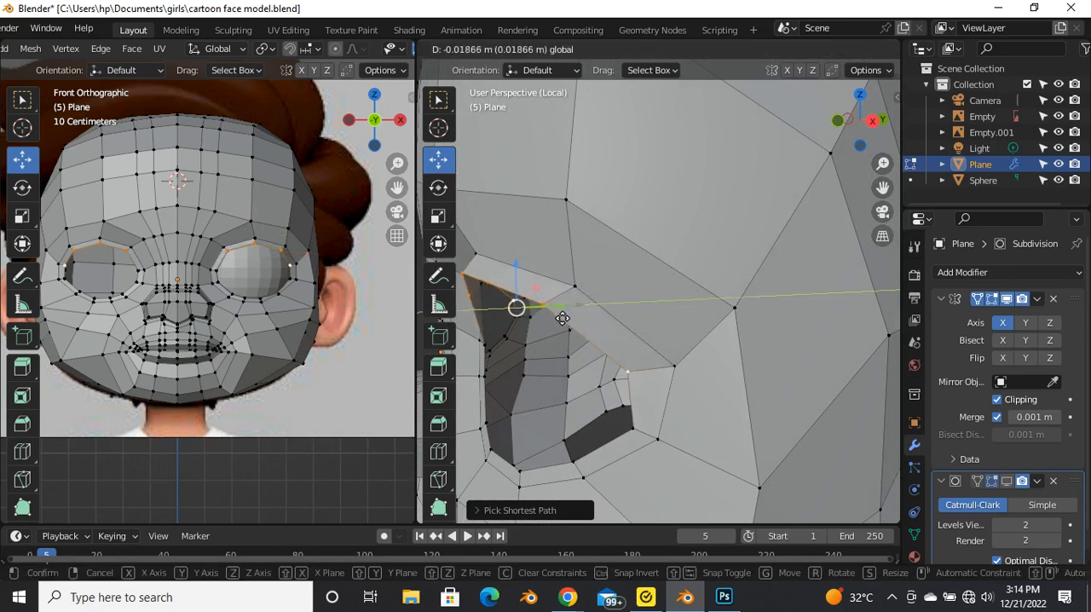
pyautogui.moveTo(548, 324); pyautogui.dragTo(547, 324)
# Step: Vertex-slide the upper outer-corner vertex of the inner eye rim towards the outer rim
pyautogui.scroll(-5, 547, 324)
pyautogui.moveTo(550, 326); pyautogui.dragTo(682, 345, button='middle')
pyautogui.scroll(4, 596, 351)
pyautogui.click(662, 331)
pyautogui.hotkey('shift', 'v')
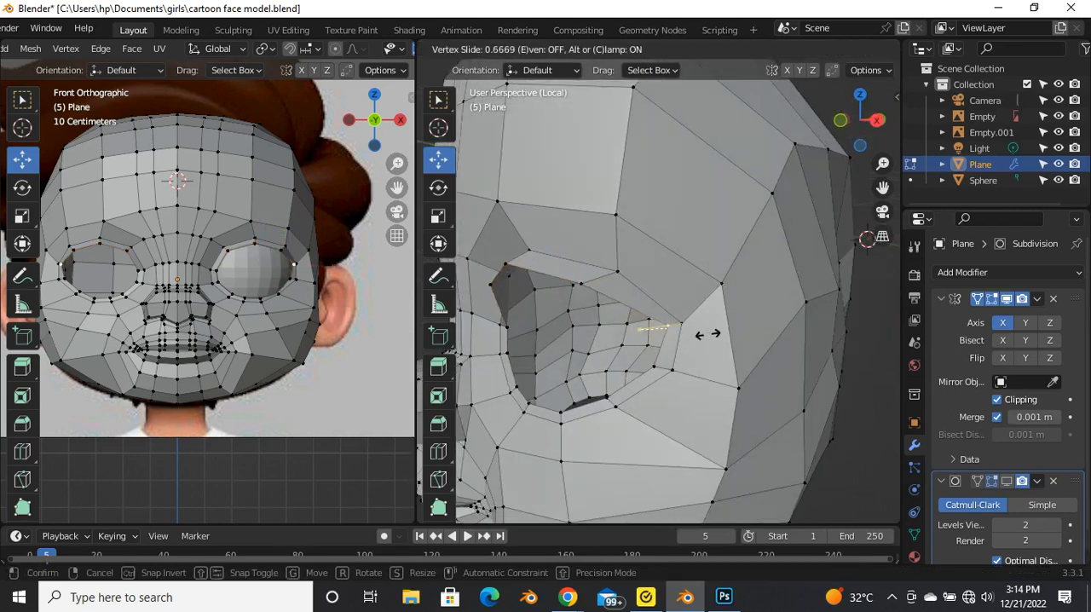
pyautogui.click(707, 341)
# Step: Vertex-slide the lower outer-corner vertex of the inner eye rim close to the outer rim
pyautogui.scroll(2, 672, 370)
pyautogui.moveTo(672, 370); pyautogui.dragTo(581, 295, button='middle')
pyautogui.scroll(3, 573, 293)
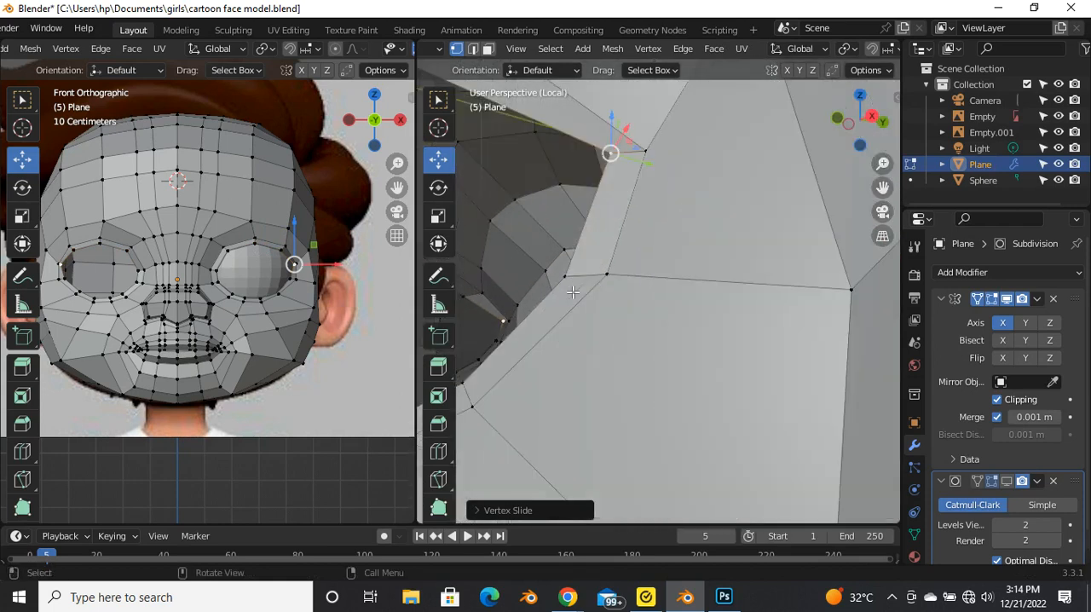
pyautogui.click(576, 281)
pyautogui.hotkey('shift', 'v')
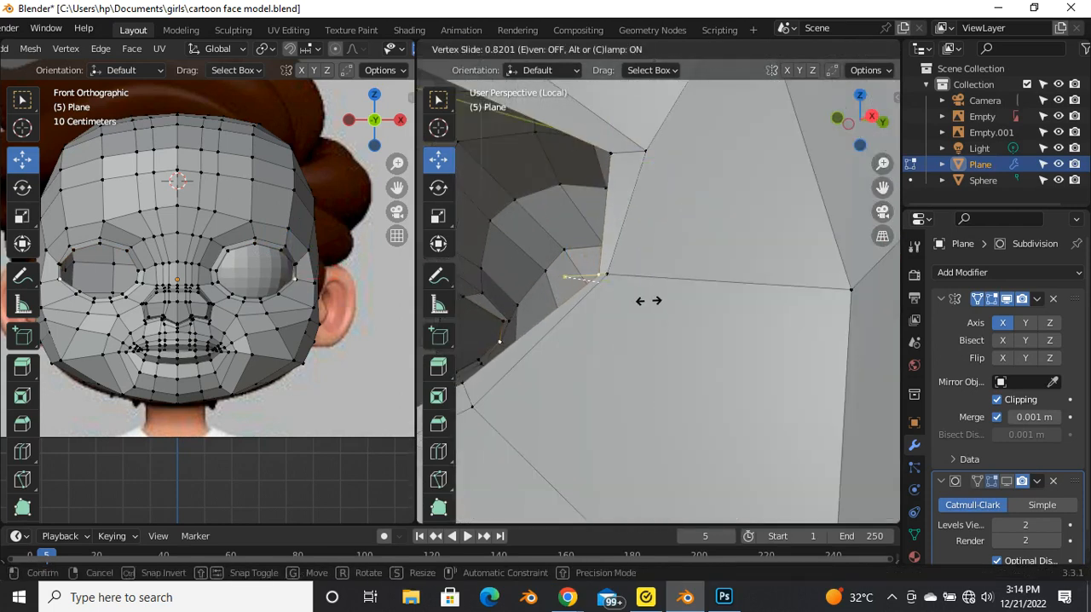
pyautogui.click(656, 301)
# Step: Refine the eye's outer corner by sliding the upper inner-rim vertex further outward and nudging it along the X axis
pyautogui.scroll(-4, 661, 305)
pyautogui.moveTo(652, 298); pyautogui.dragTo(842, 396, button='middle')
pyautogui.scroll(2, 869, 401)
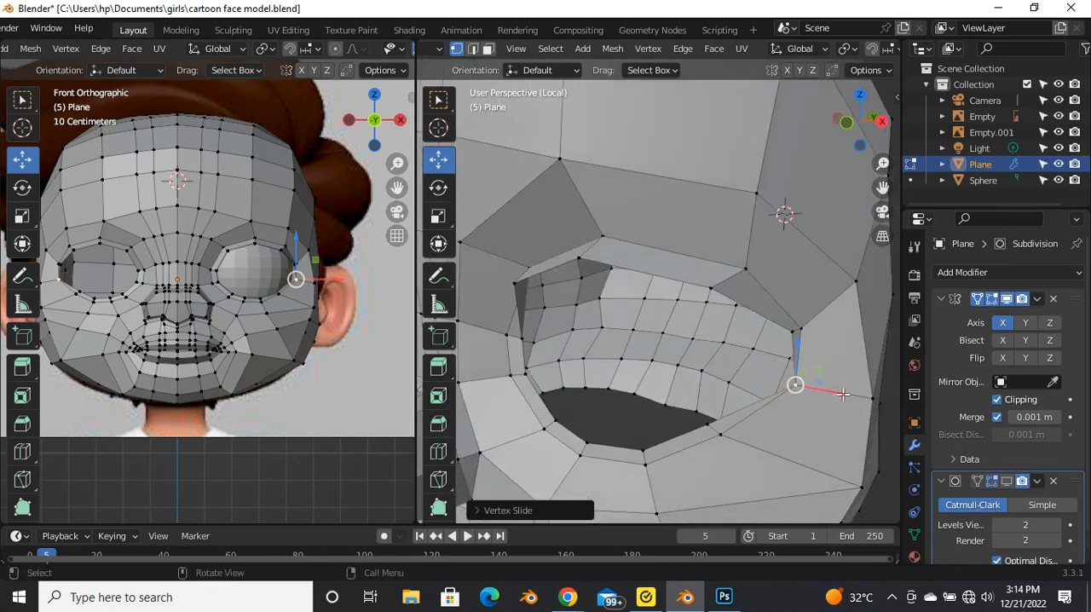
pyautogui.scroll(3, 842, 395)
pyautogui.moveTo(814, 401); pyautogui.dragTo(801, 398)
pyautogui.moveTo(799, 369); pyautogui.dragTo(734, 342, button='middle')
pyautogui.click(603, 311)
pyautogui.hotkey('shift', 'v')
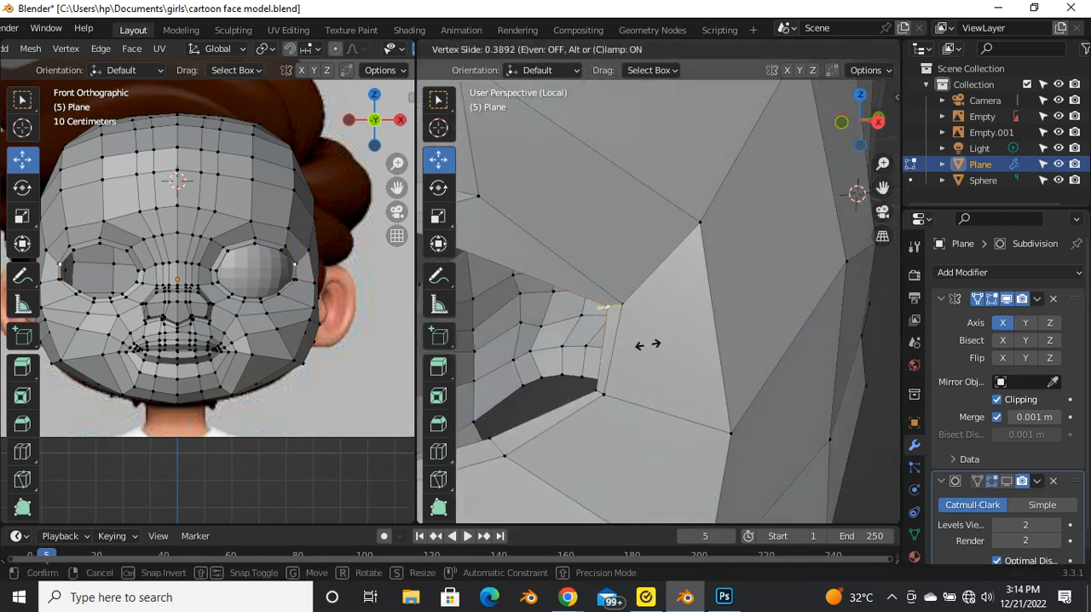
pyautogui.click(662, 348)
pyautogui.press('g')
pyautogui.press('x')
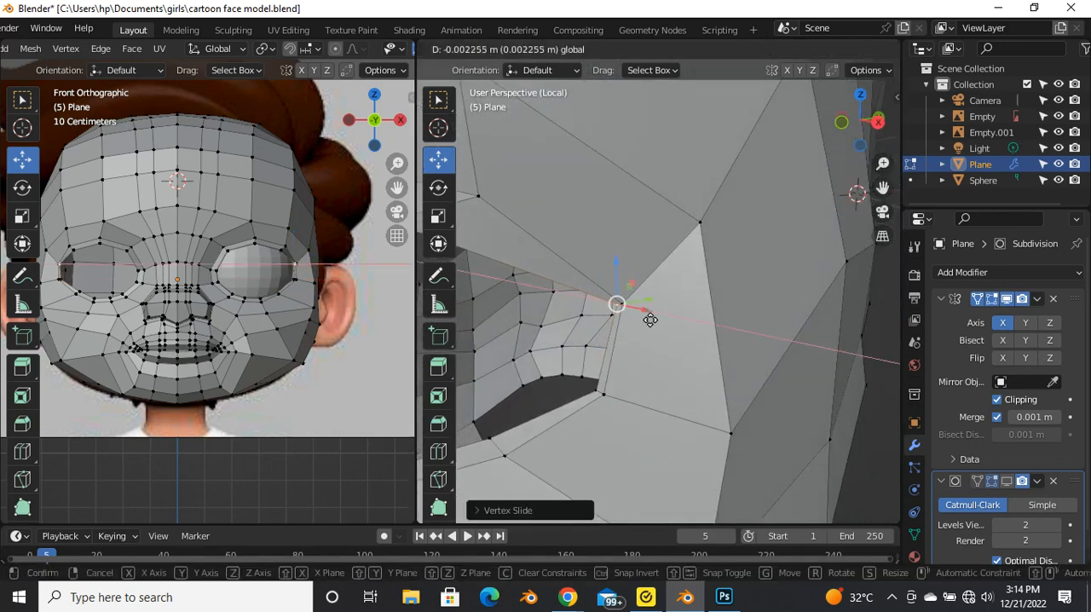
pyautogui.click(647, 319)
# Step: Vertex-slide an inner-rim vertex on the nose side of the eye opening along its edge
pyautogui.scroll(-2, 647, 321)
pyautogui.moveTo(635, 326); pyautogui.dragTo(726, 332, button='middle')
pyautogui.scroll(-4, 726, 333)
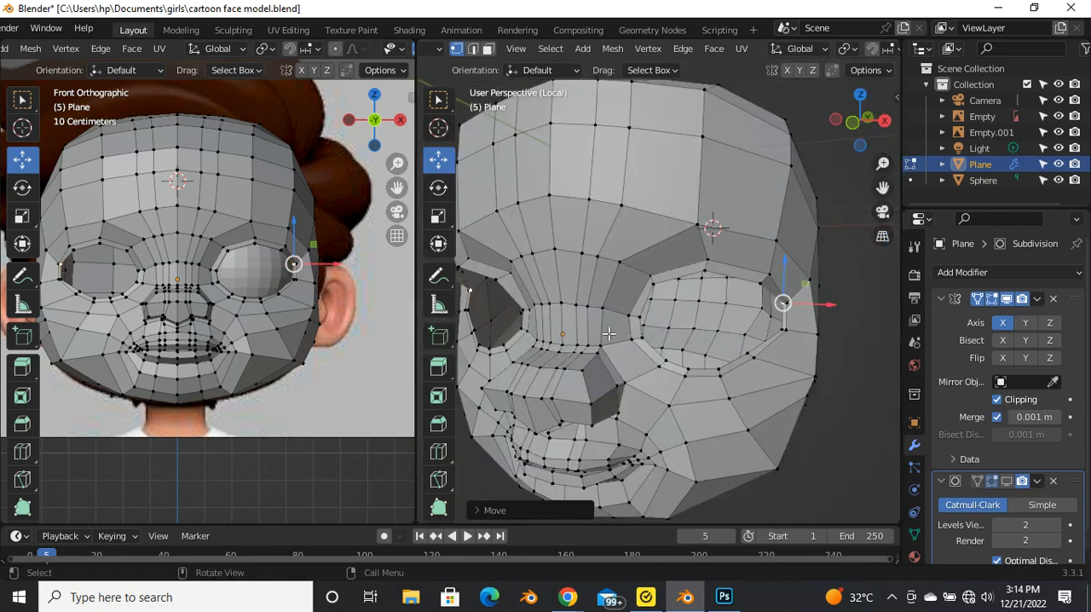
pyautogui.scroll(4, 651, 337)
pyautogui.moveTo(653, 337); pyautogui.dragTo(548, 346, button='middle')
pyautogui.click(630, 312)
pyautogui.press('g')
# Step: Vertex-slide the upper of the two inner-rim vertices at the eye's nose-side corner along its edge
pyautogui.press('g')
pyautogui.click(644, 361)
pyautogui.scroll(-3, 643, 361)
pyautogui.scroll(1, 548, 346)
pyautogui.scroll(2, 547, 346)
pyautogui.press('g')
pyautogui.press('g')
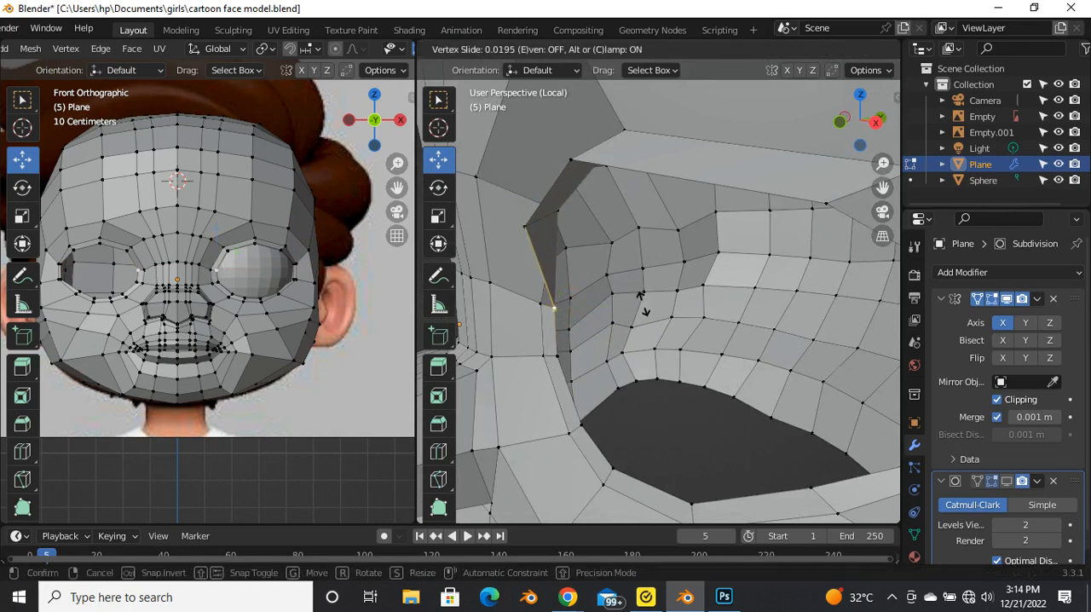
pyautogui.click(626, 319)
# Step: Move the two inner-rim vertices at the eye's nose-side corner together along the X axis
pyautogui.moveTo(604, 309); pyautogui.dragTo(620, 308)
pyautogui.moveTo(620, 307); pyautogui.dragTo(619, 368, button='middle')
pyautogui.moveTo(573, 327); pyautogui.dragTo(592, 327)
pyautogui.moveTo(592, 327); pyautogui.dragTo(686, 312, button='middle')
pyautogui.click(612, 283)
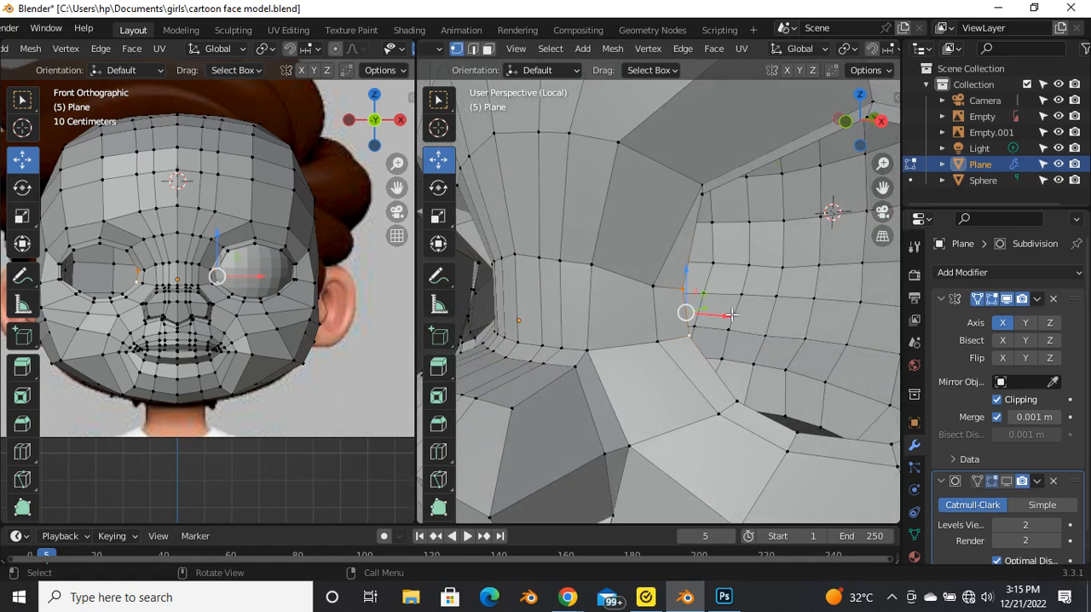
pyautogui.moveTo(720, 314); pyautogui.dragTo(700, 324)
# Step: Select the two inner-rim vertices at the eye's outer corner and move them together to adjust the rim
pyautogui.moveTo(700, 324); pyautogui.dragTo(764, 291, button='middle')
pyautogui.click(764, 271)
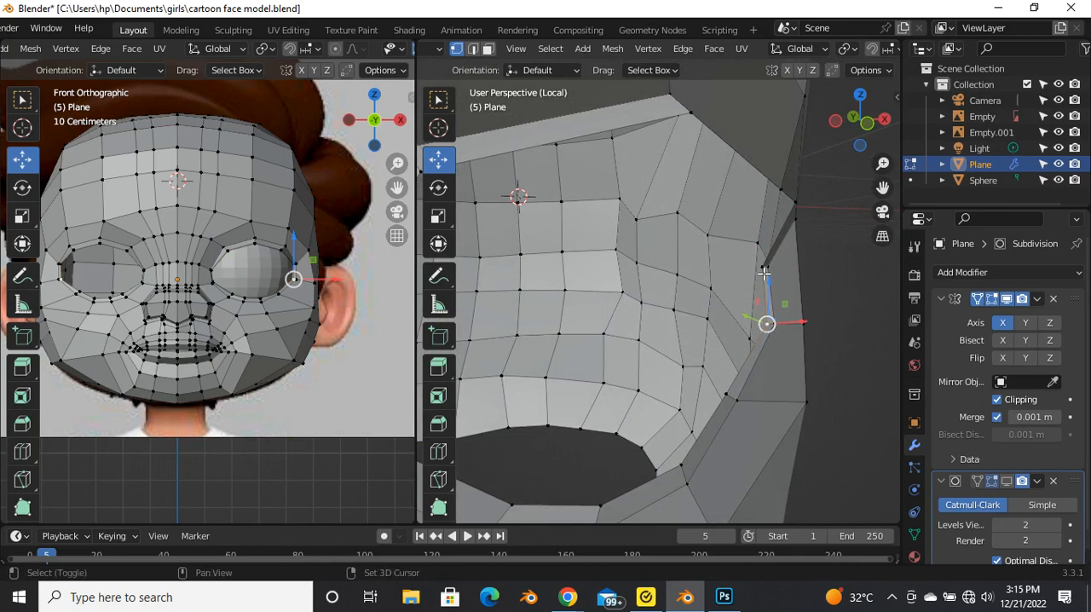
pyautogui.press('g')
pyautogui.click(747, 294)
pyautogui.moveTo(746, 294); pyautogui.dragTo(721, 348, button='middle')
pyautogui.moveTo(785, 313); pyautogui.dragTo(774, 317)
pyautogui.scroll(-4, 771, 318)
pyautogui.moveTo(759, 341); pyautogui.dragTo(741, 306, button='middle')
pyautogui.scroll(2, 698, 316)
# Step: Show the eyeball again in edge mode and move the eye opening's inner edge loop slightly to fit it
pyautogui.moveTo(635, 341); pyautogui.dragTo(442, 352, button='middle')
pyautogui.moveTo(556, 341); pyautogui.dragTo(519, 333, button='middle')
pyautogui.scroll(4, 561, 365)
pyautogui.scroll(-3, 546, 343)
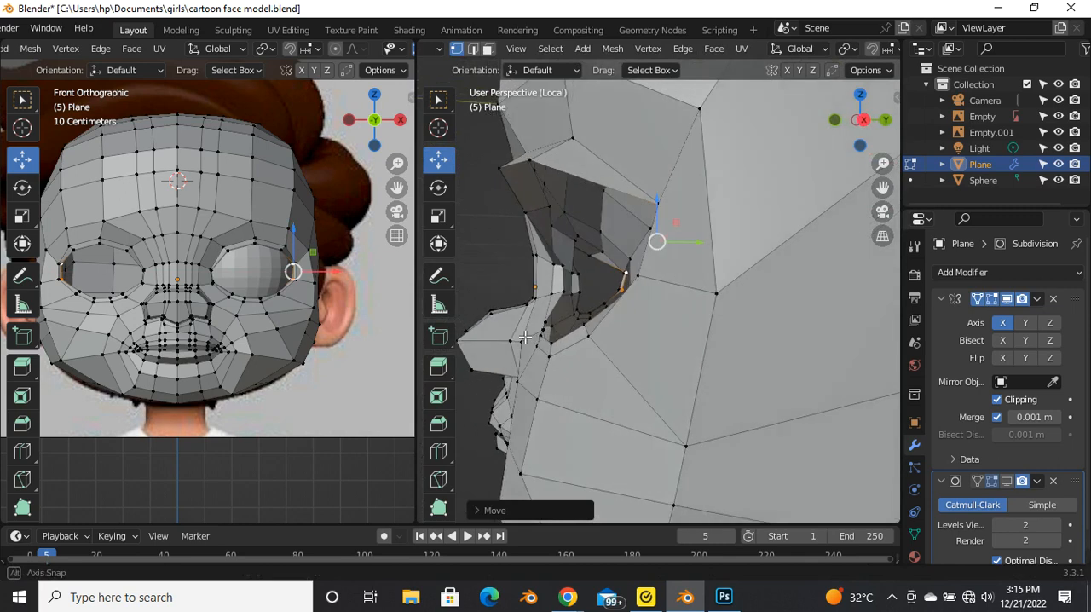
pyautogui.scroll(-2, 519, 328)
pyautogui.scroll(5, 511, 235)
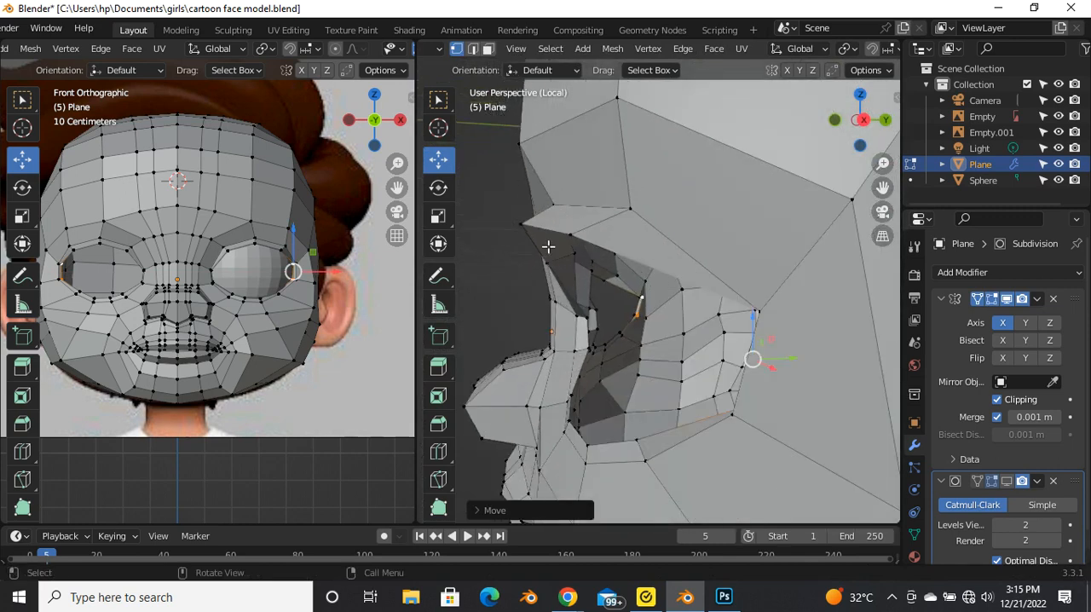
pyautogui.press('2')
pyautogui.press('KP_Divide')
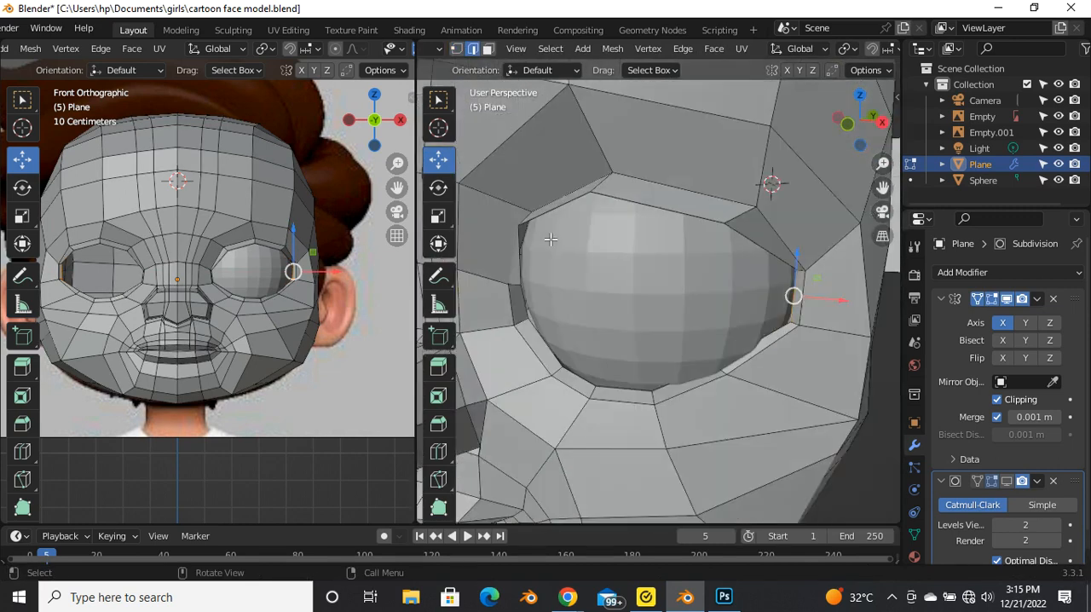
pyautogui.scroll(-3, 596, 266)
pyautogui.moveTo(598, 266); pyautogui.dragTo(610, 363, button='middle')
pyautogui.scroll(4, 645, 231)
pyautogui.press('g')
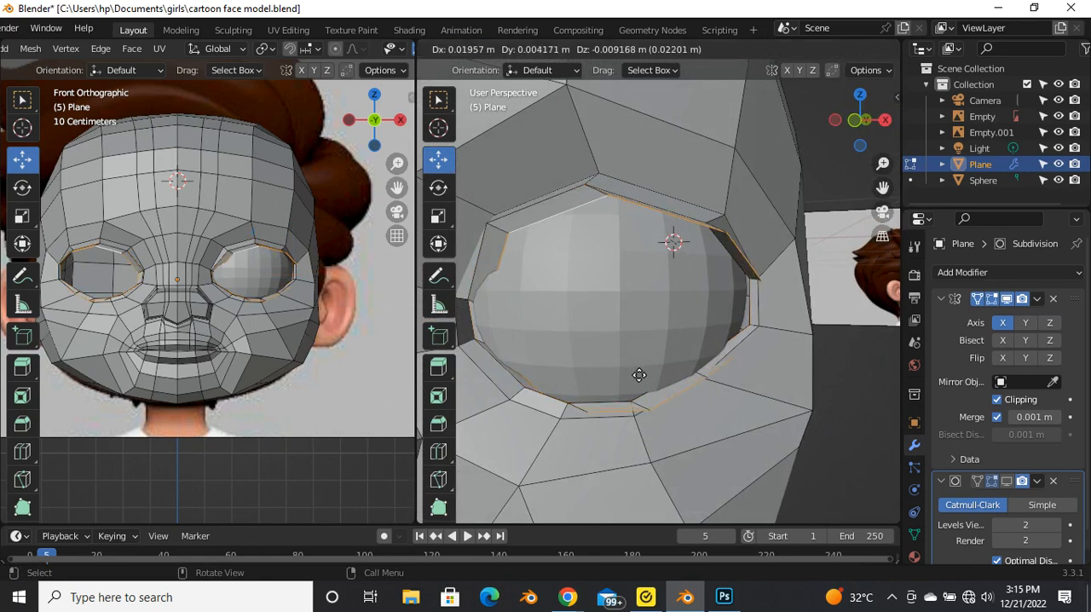
pyautogui.click(638, 374)
# Step: Isolate the face mesh, extrude the eye rim's inner edge loop scaled to about 0.94, and scale the new loop again
pyautogui.press('KP_Divide')
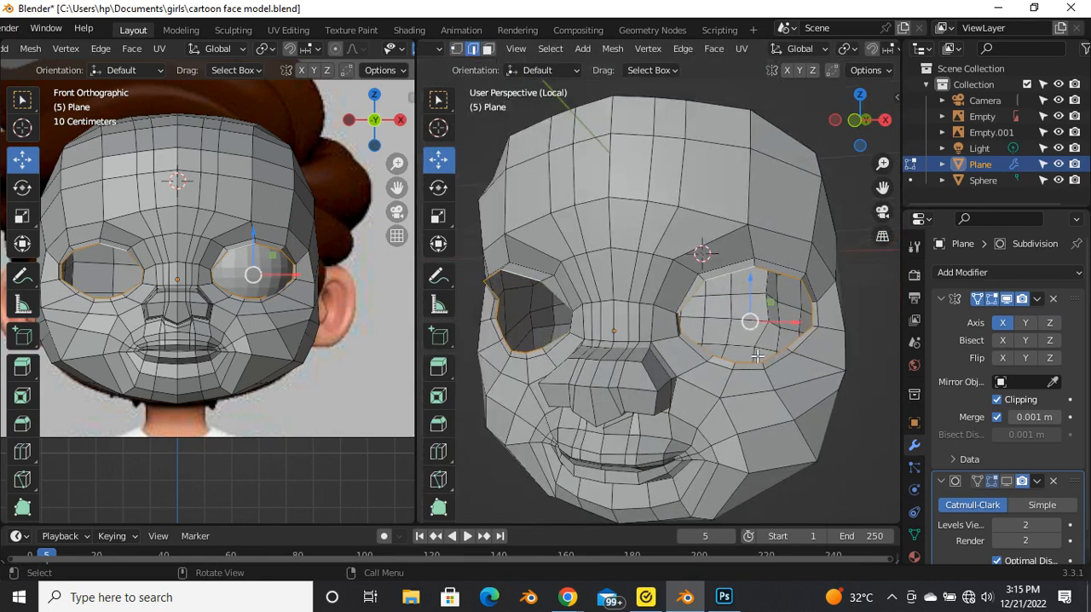
pyautogui.press('KP_Decimal')
pyautogui.press('e')
pyautogui.press('s')
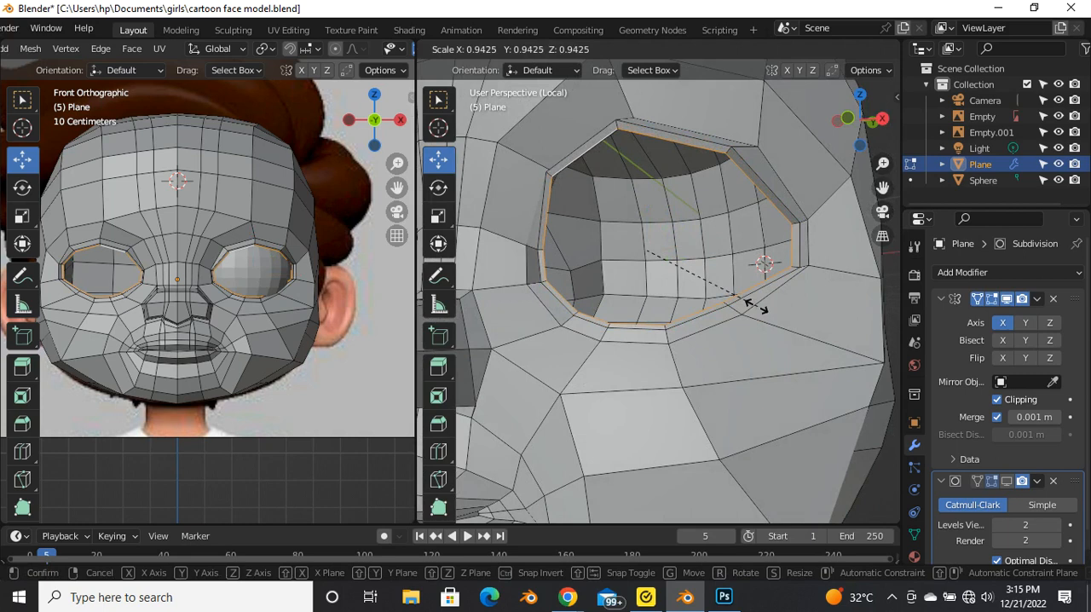
pyautogui.click(753, 306)
pyautogui.moveTo(753, 306); pyautogui.dragTo(616, 337, button='middle')
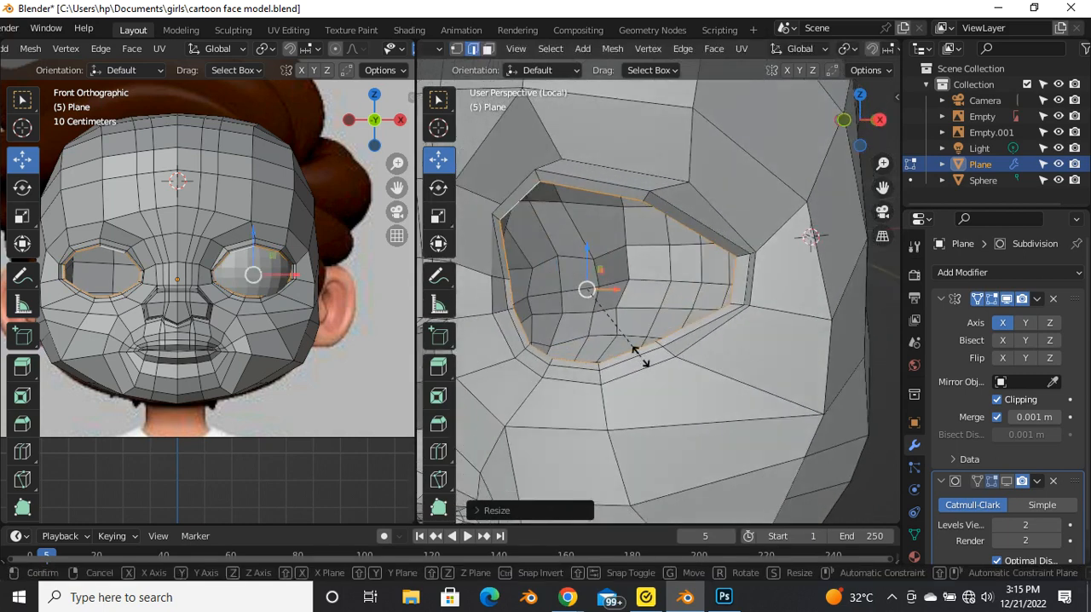
pyautogui.press('s')
pyautogui.click(642, 362)
# Step: Extrude the inner eye loop once more in place and move it back along the Y axis into the socket
pyautogui.moveTo(642, 361); pyautogui.dragTo(571, 313, button='middle')
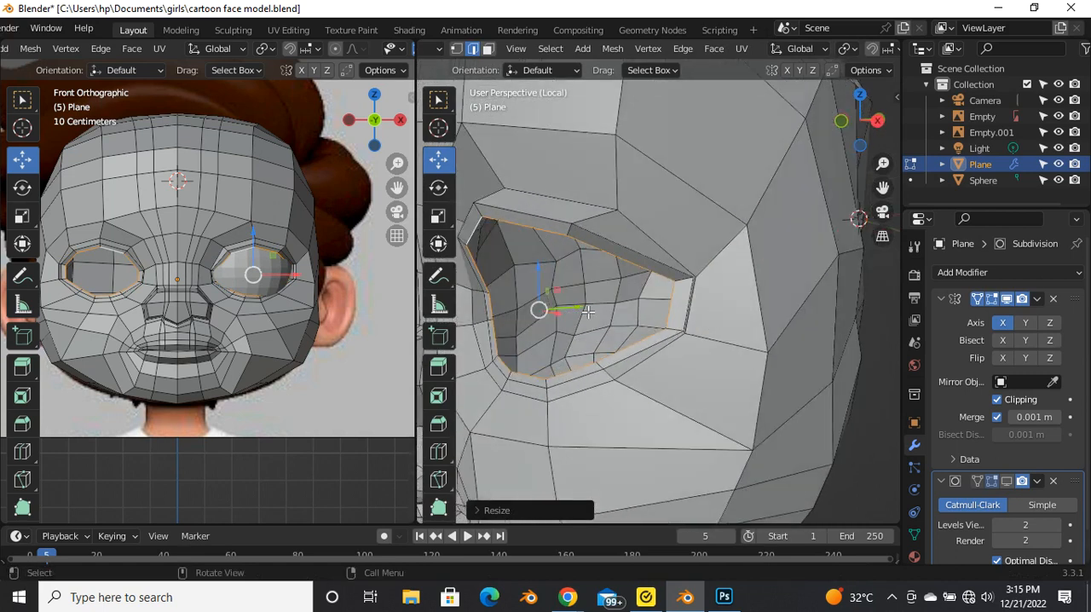
pyautogui.press('e')
pyautogui.rightClick(609, 313)
pyautogui.scroll(-6, 610, 314)
pyautogui.moveTo(608, 315); pyautogui.dragTo(563, 307, button='middle')
pyautogui.scroll(4, 575, 278)
pyautogui.moveTo(617, 275); pyautogui.dragTo(632, 280)
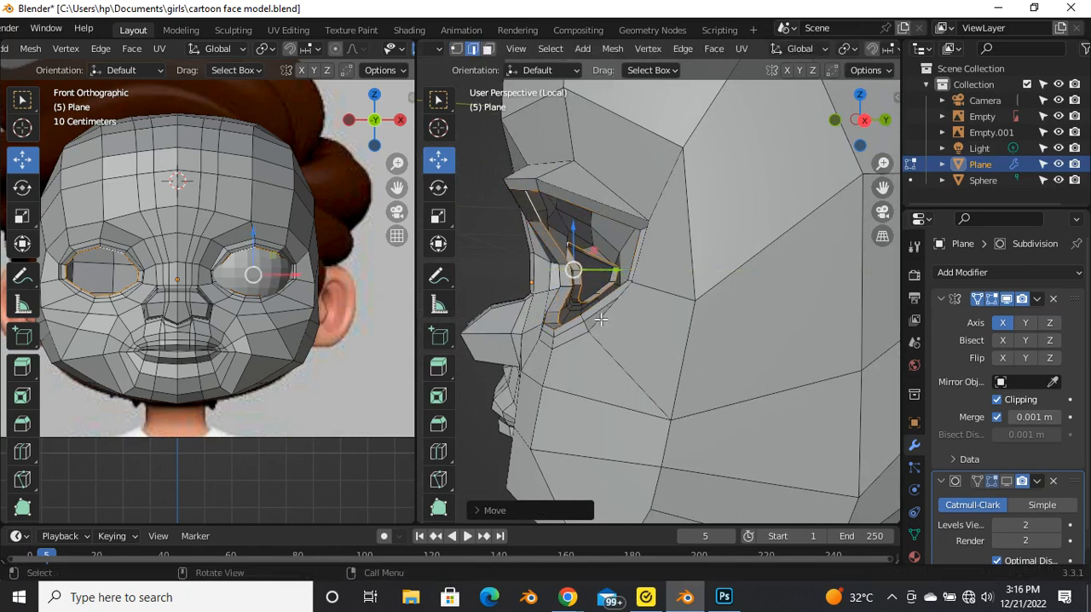
pyautogui.moveTo(626, 294); pyautogui.dragTo(616, 319, button='middle')
pyautogui.scroll(2, 617, 318)
pyautogui.press('g')
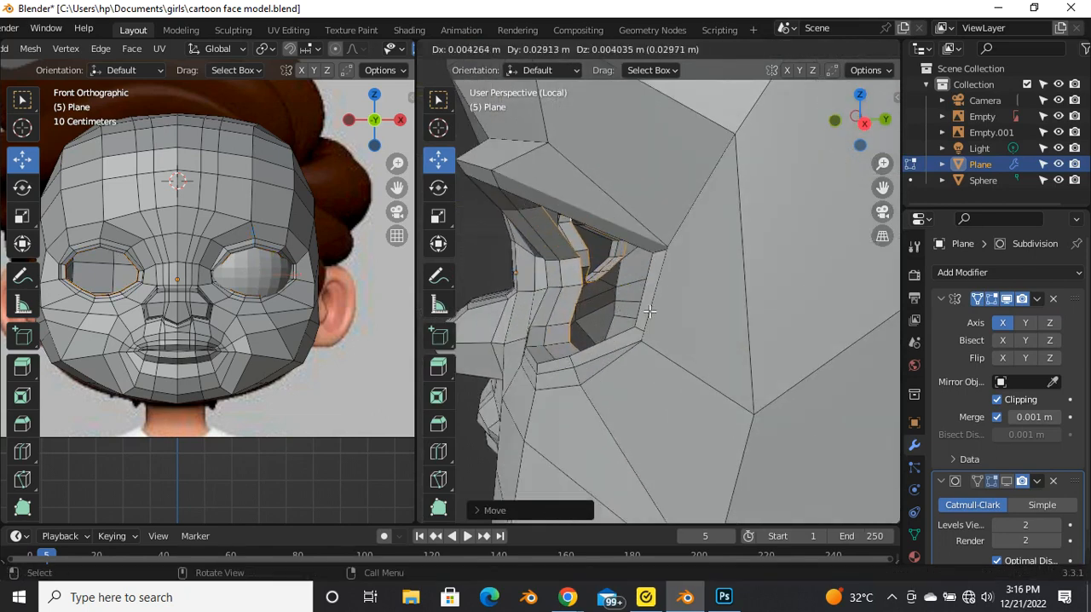
# Step: Extrude the eye loop further back along the Y axis and leave the isolated view
pyautogui.press('e')
pyautogui.press('y')
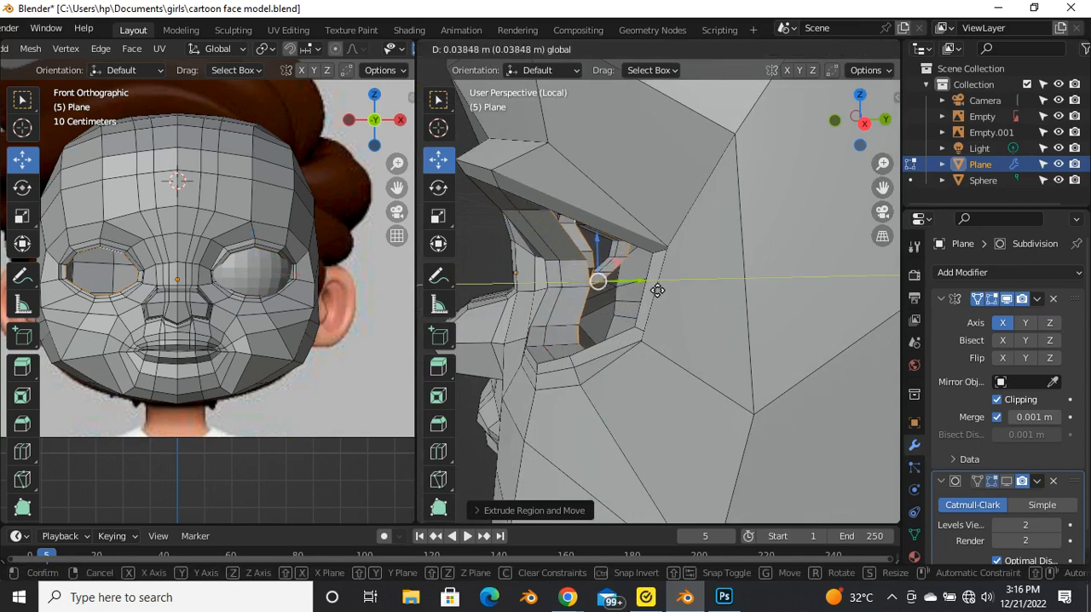
pyautogui.click(648, 289)
pyautogui.press('KP_Divide')
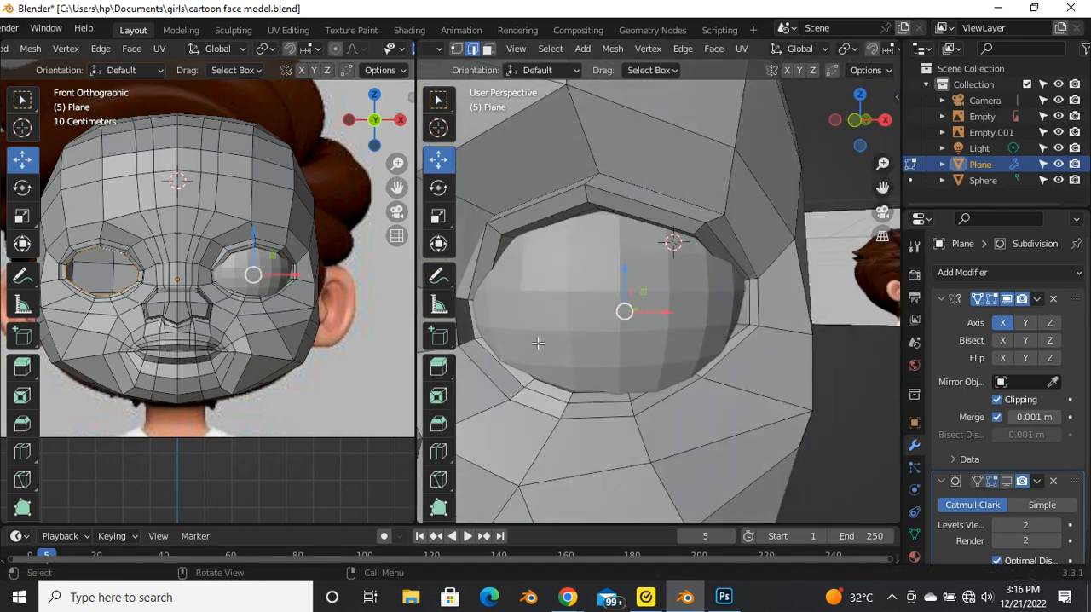
# Step: Enable the Subdivision modifier in the viewport and shade the face mesh smooth in Object Mode
pyautogui.scroll(-5, 580, 343)
pyautogui.moveTo(728, 351); pyautogui.dragTo(635, 356, button='middle')
pyautogui.scroll(5, 645, 364)
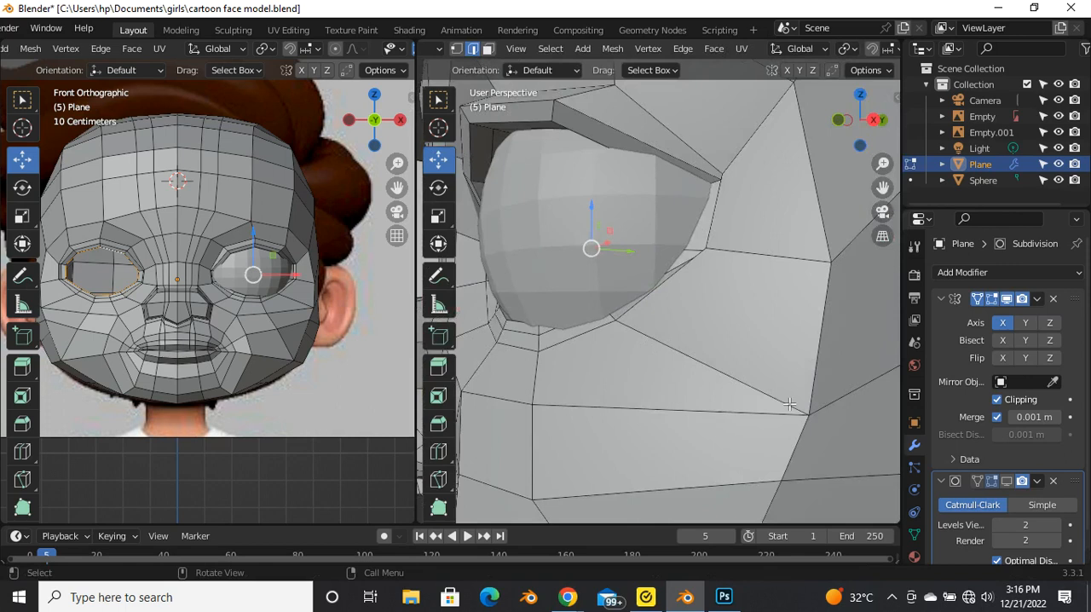
pyautogui.scroll(-3, 737, 332)
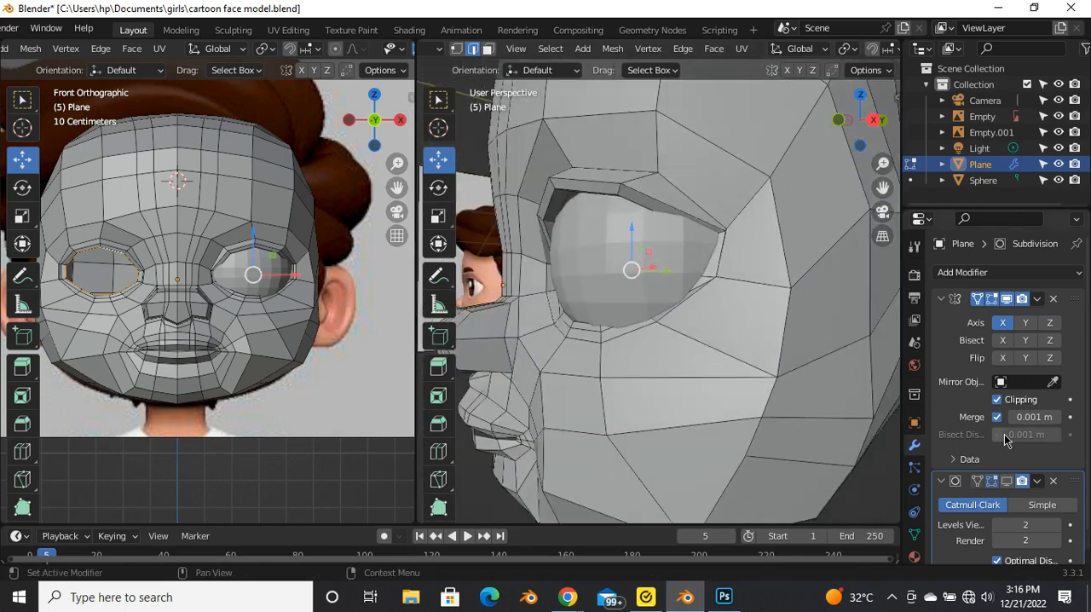
pyautogui.click(1007, 481)
pyautogui.press('Tab')
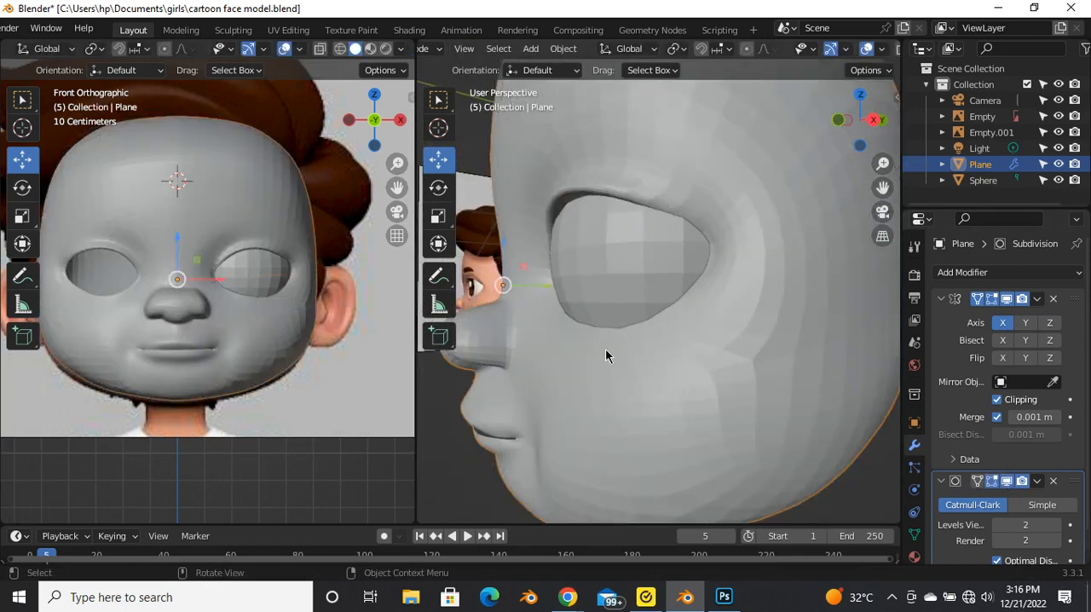
pyautogui.scroll(-4, 630, 351)
pyautogui.rightClick(688, 259)
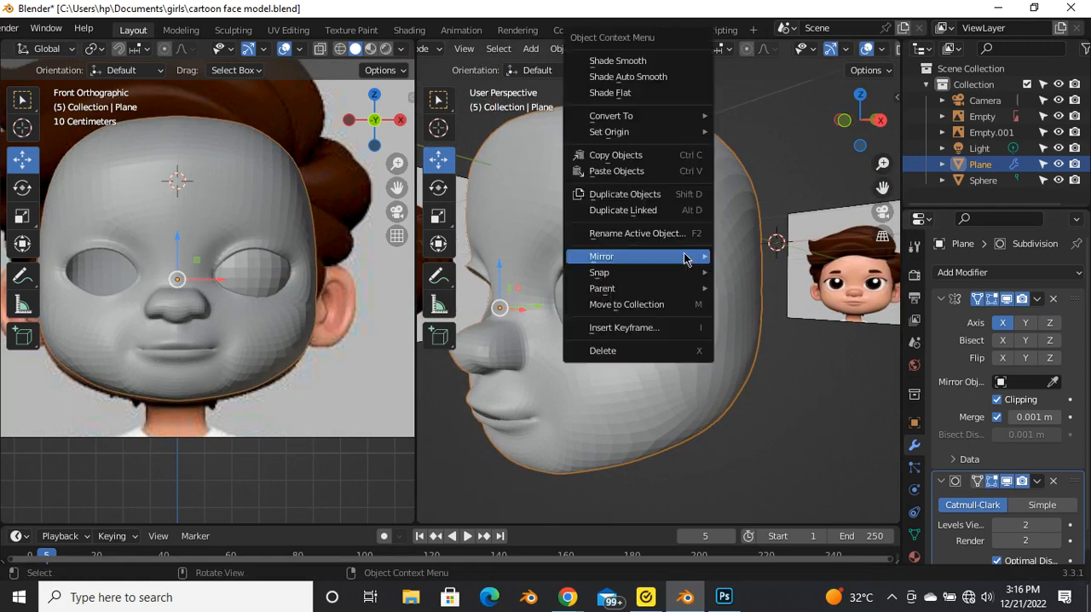
pyautogui.click(621, 61)
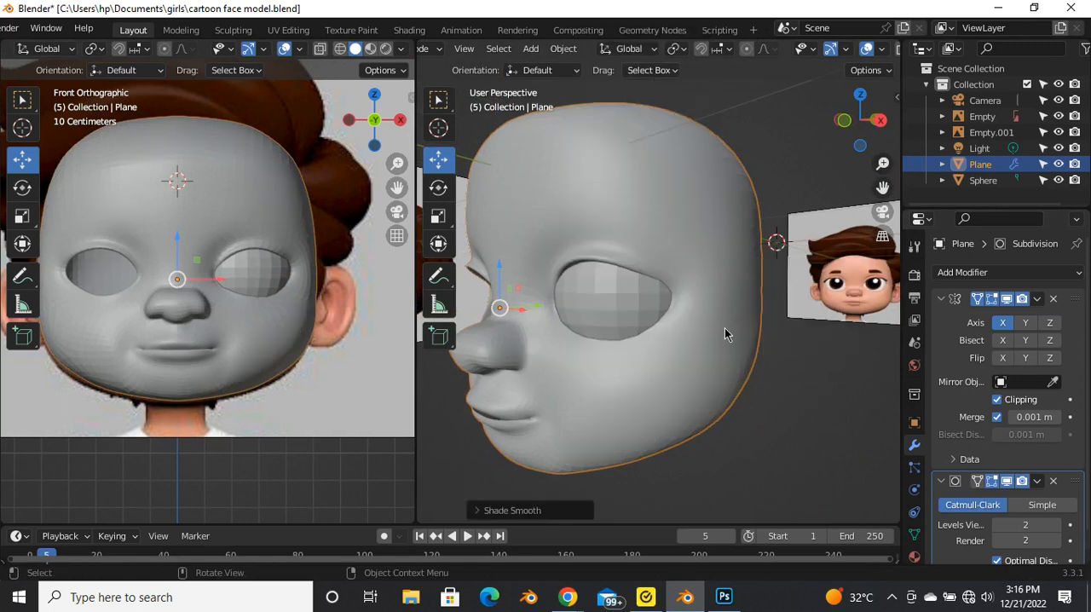
# Step: Return to editing the face mesh, turn on the Subdivision modifier's on-cage display, and switch to vertex selection
pyautogui.click(772, 416)
pyautogui.moveTo(772, 416); pyautogui.dragTo(653, 337, button='middle')
pyautogui.scroll(4, 585, 320)
pyautogui.moveTo(580, 321); pyautogui.dragTo(647, 308, button='middle')
pyautogui.press('Tab')
pyautogui.scroll(-4, 592, 302)
pyautogui.click(976, 482)
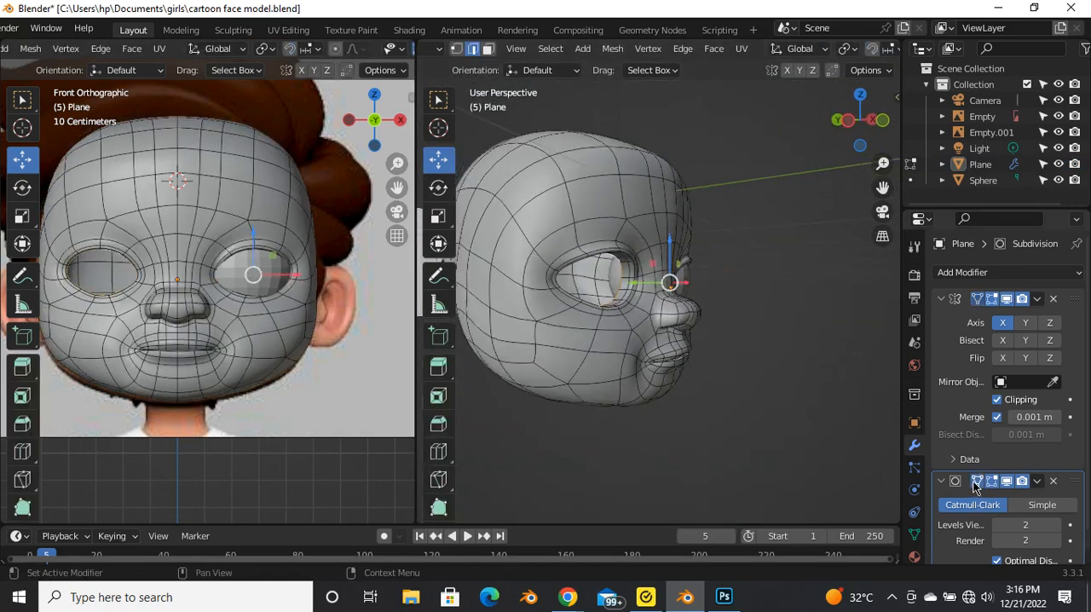
pyautogui.scroll(4, 576, 302)
pyautogui.press('1')
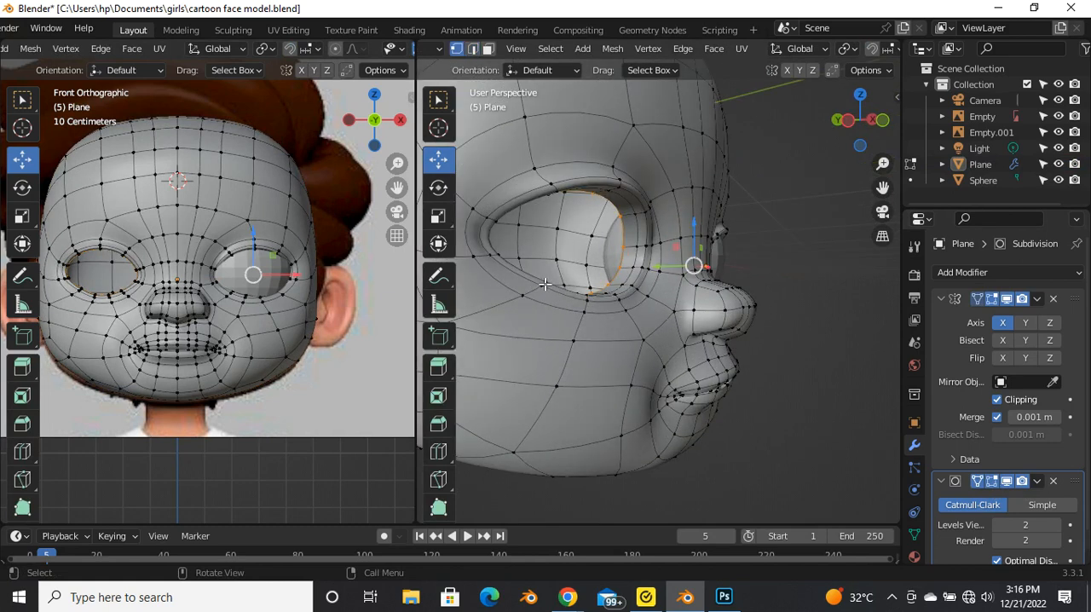
# Step: Examine how the smoothed eyelid rim fits around the eyeball, both with and without the editing cage
pyautogui.moveTo(545, 286); pyautogui.dragTo(557, 287, button='middle')
pyautogui.scroll(-4, 597, 287)
pyautogui.moveTo(725, 285); pyautogui.dragTo(625, 291, button='middle')
pyautogui.scroll(4, 625, 290)
pyautogui.moveTo(771, 290); pyautogui.dragTo(621, 312, button='middle')
pyautogui.scroll(4, 701, 293)
pyautogui.press('Tab')
pyautogui.scroll(-4, 705, 306)
pyautogui.scroll(4, 603, 292)
pyautogui.press('Tab')
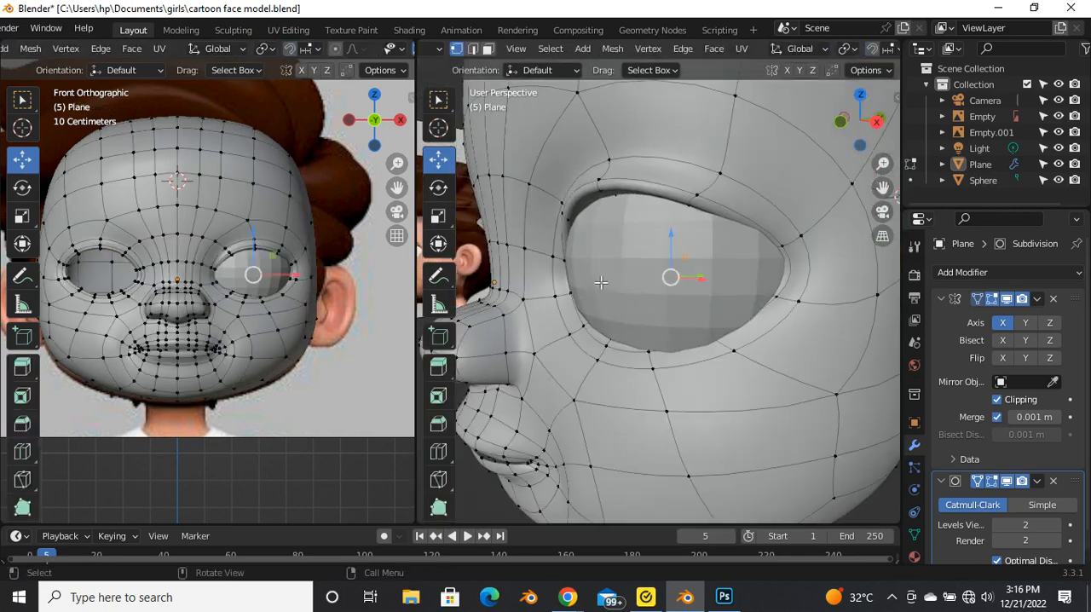
# Step: Select the eyeball sphere in Object Mode and trackball-rotate it by 92.8° and 7.45° so its pole faces forward
pyautogui.press('Tab')
pyautogui.click(616, 255)
pyautogui.moveTo(626, 357); pyautogui.dragTo(637, 316, button='middle')
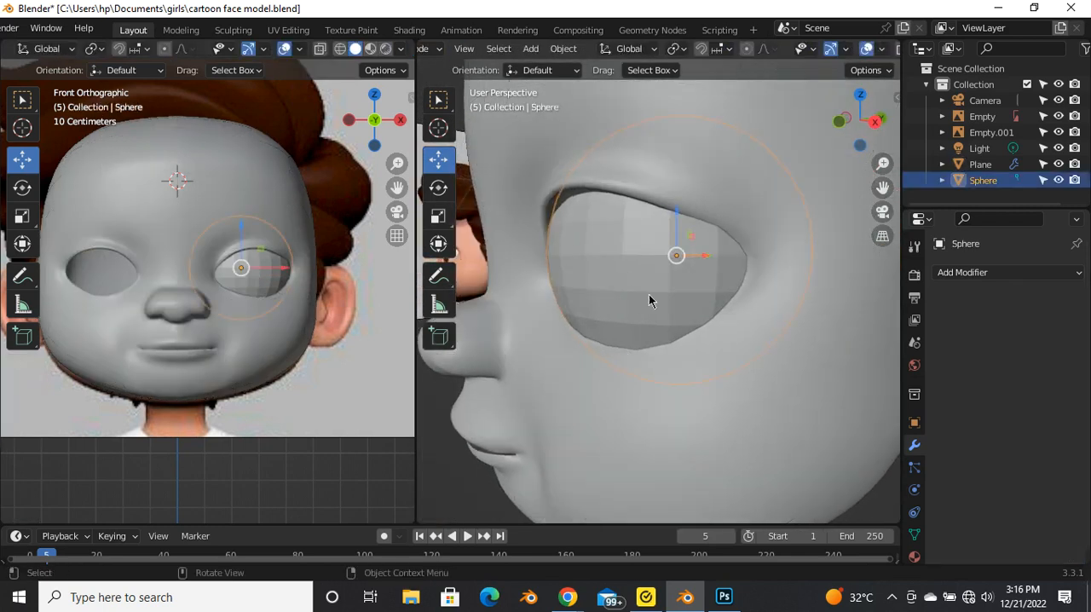
pyautogui.scroll(-3, 599, 275)
pyautogui.moveTo(599, 275); pyautogui.dragTo(671, 272, button='middle')
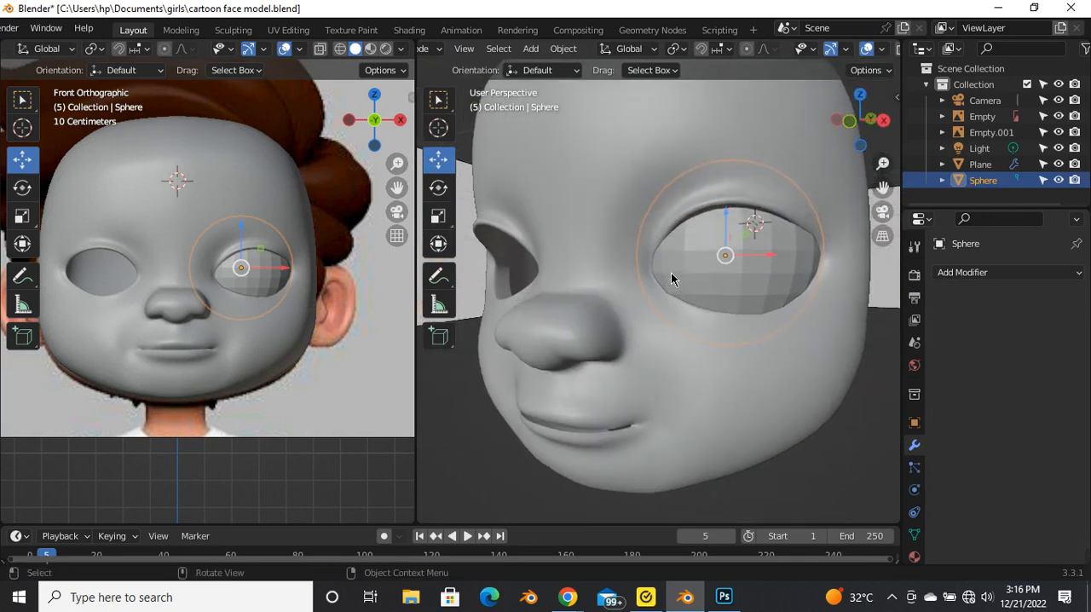
pyautogui.scroll(2, 247, 255)
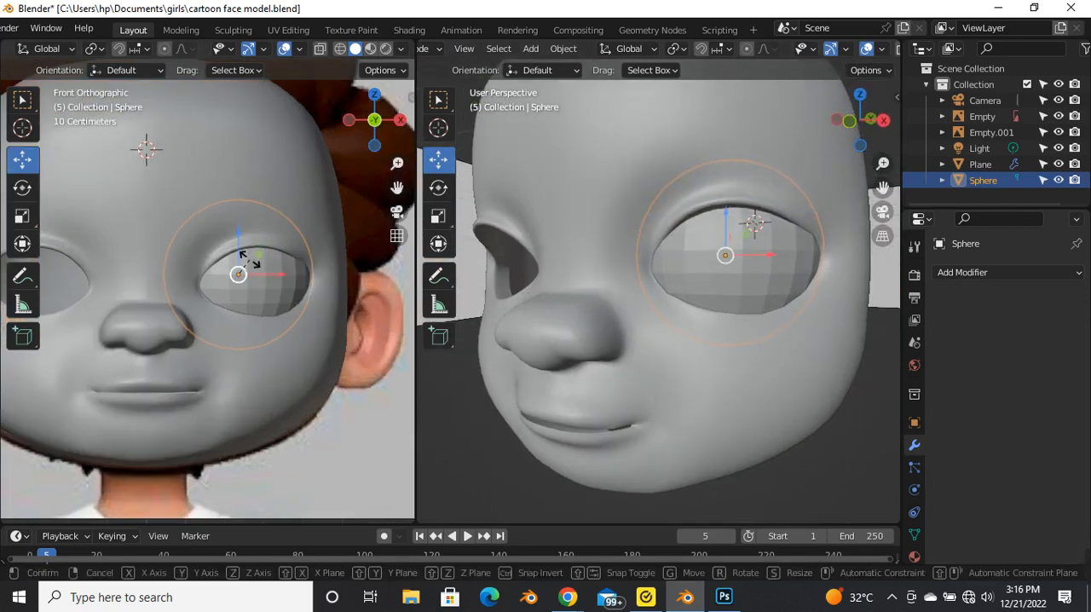
pyautogui.press('r')
pyautogui.press('r')
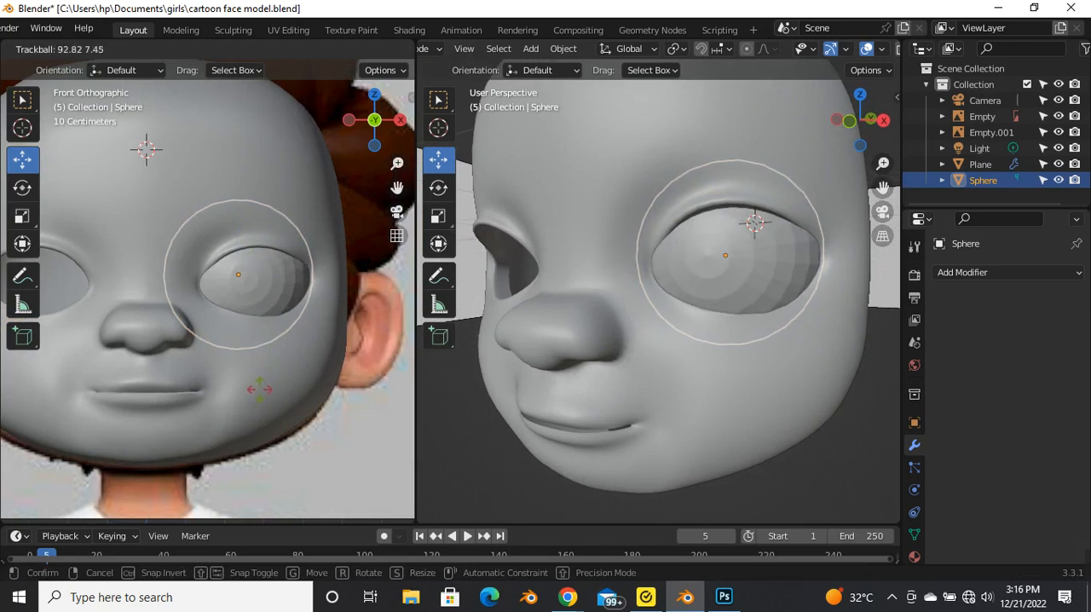
pyautogui.click(260, 389)
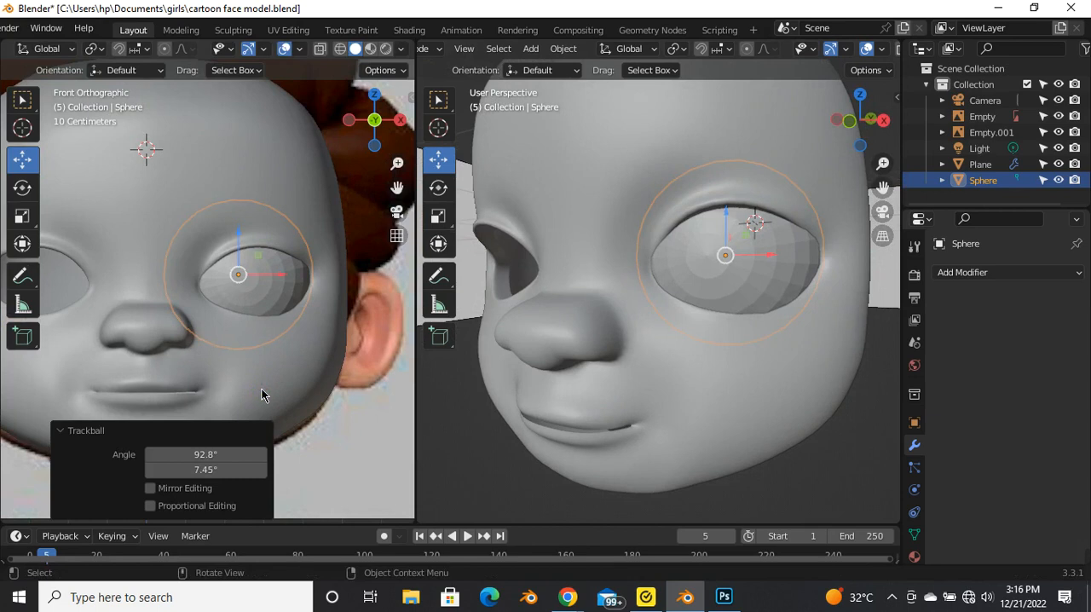
pyautogui.click(365, 423)
# Step: Select the eyeball sphere and, in the right orthographic view, move it slightly deeper into the head along the Y axis
pyautogui.scroll(-5, 261, 302)
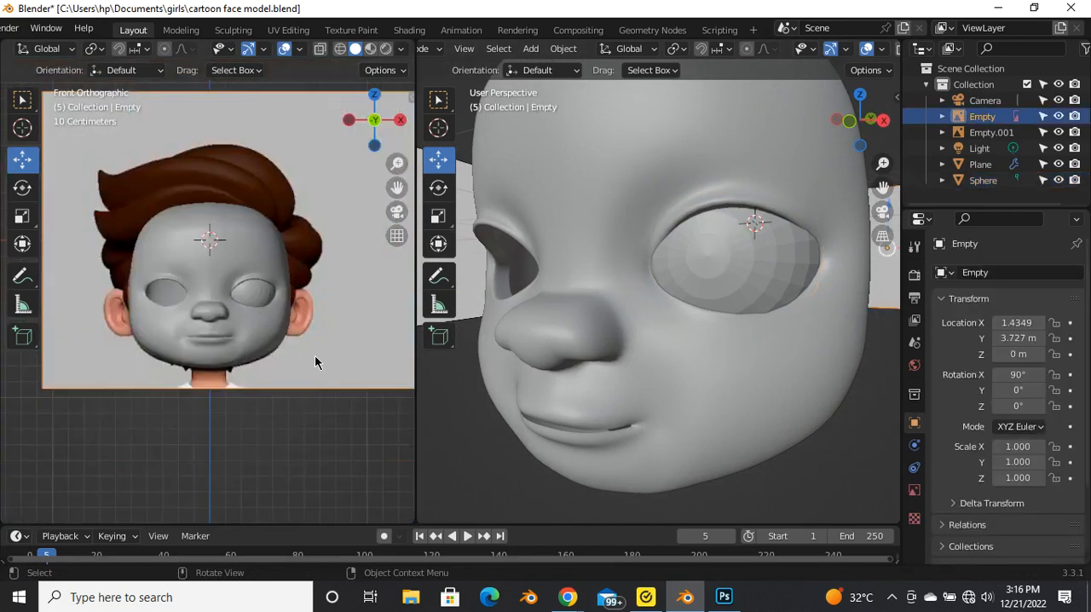
pyautogui.scroll(-5, 806, 251)
pyautogui.moveTo(806, 251); pyautogui.dragTo(625, 282, button='middle')
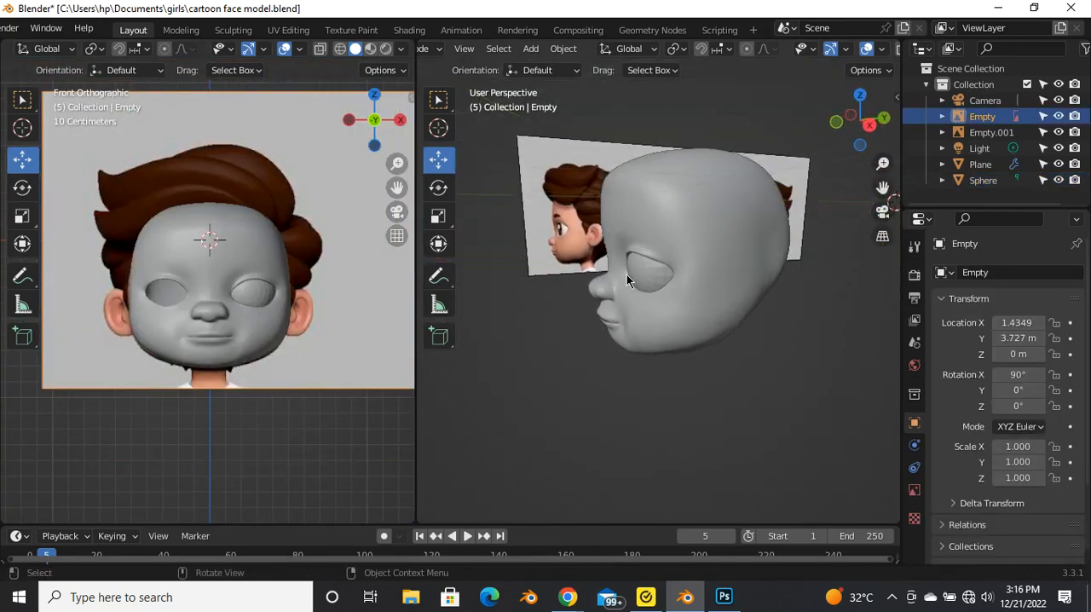
pyautogui.scroll(6, 638, 269)
pyautogui.scroll(-5, 640, 272)
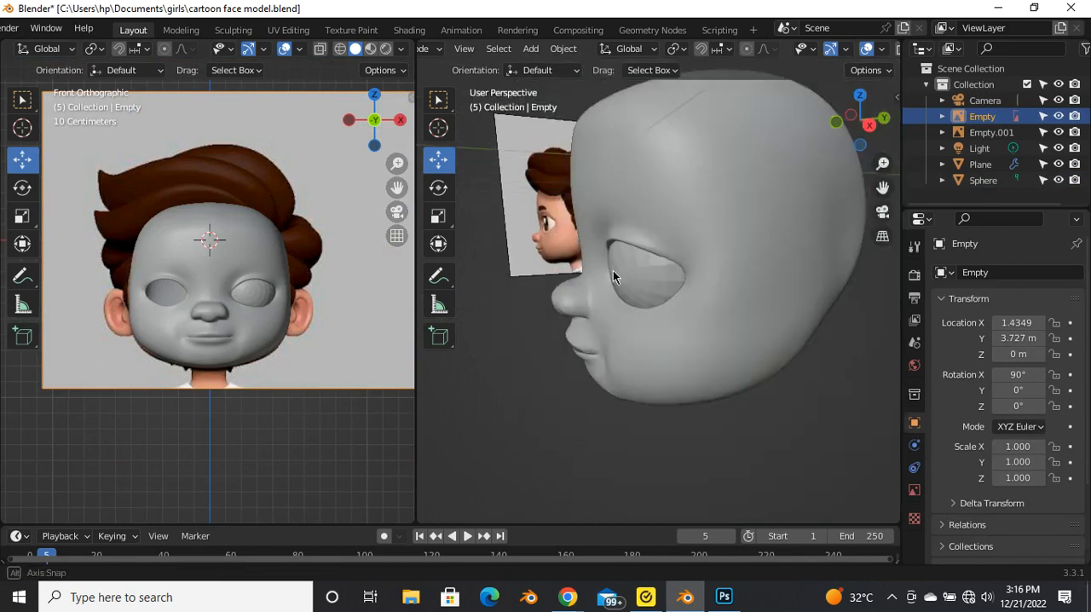
pyautogui.moveTo(613, 271); pyautogui.dragTo(587, 244, button='middle')
pyautogui.scroll(3, 587, 241)
pyautogui.click(660, 254)
pyautogui.press('`')
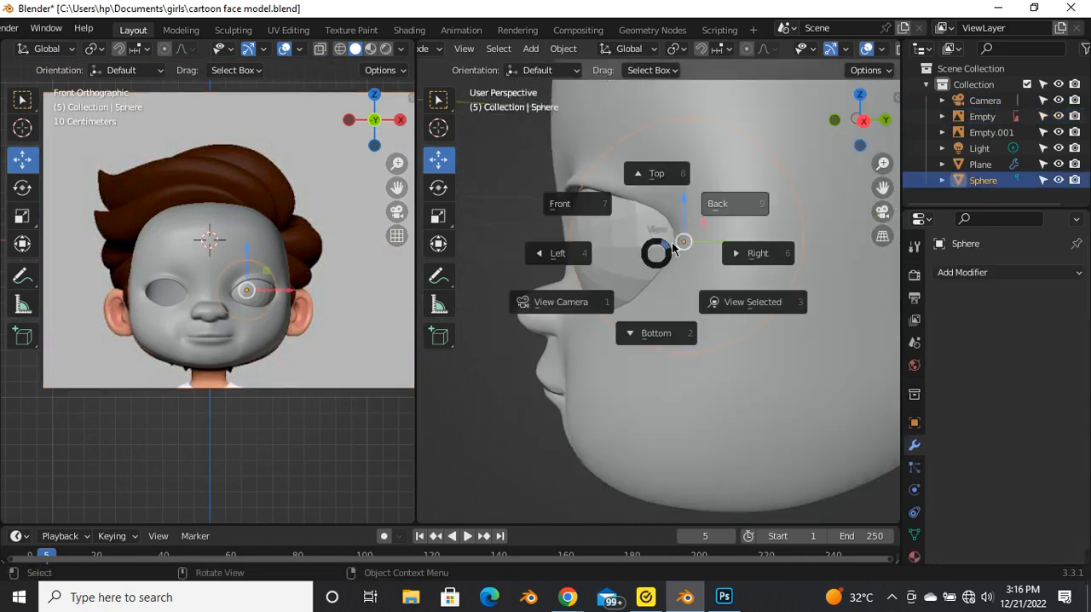
pyautogui.click(756, 253)
pyautogui.scroll(3, 648, 252)
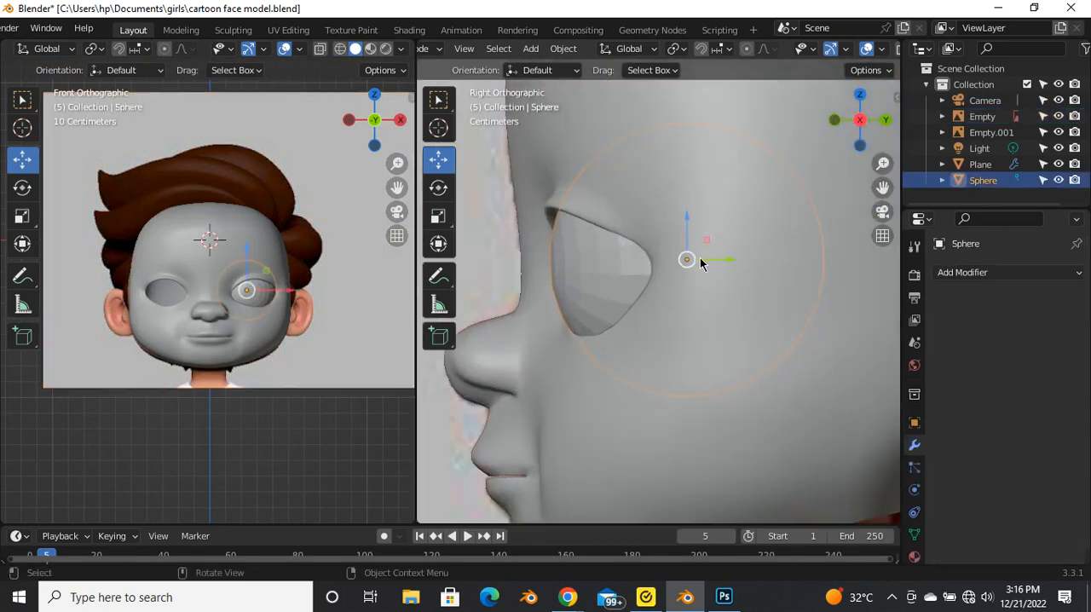
pyautogui.moveTo(723, 260)
pyautogui.mouseDown()
pyautogui.moveTo(755, 268)
pyautogui.moveTo(734, 264)
pyautogui.mouseUp()
pyautogui.click(497, 262)
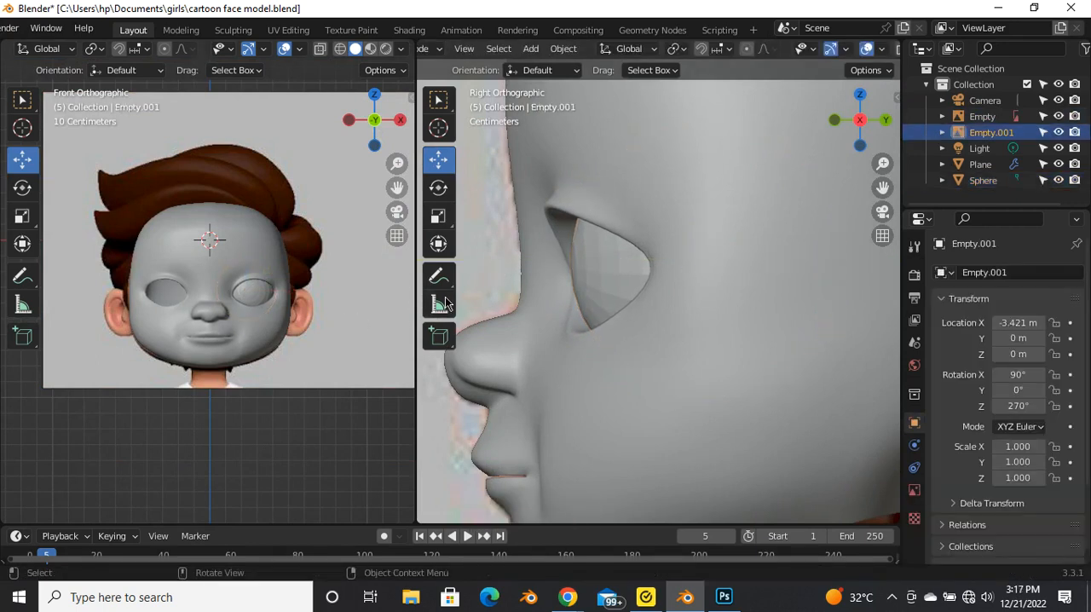
# Step: Examine how the eyeball sits in the eye opening, both up close and with the whole face in view
pyautogui.moveTo(566, 262); pyautogui.dragTo(618, 269, button='middle')
pyautogui.scroll(-4, 677, 264)
pyautogui.scroll(4, 780, 256)
pyautogui.scroll(4, 636, 289)
pyautogui.scroll(-5, 704, 255)
pyautogui.scroll(-3, 618, 269)
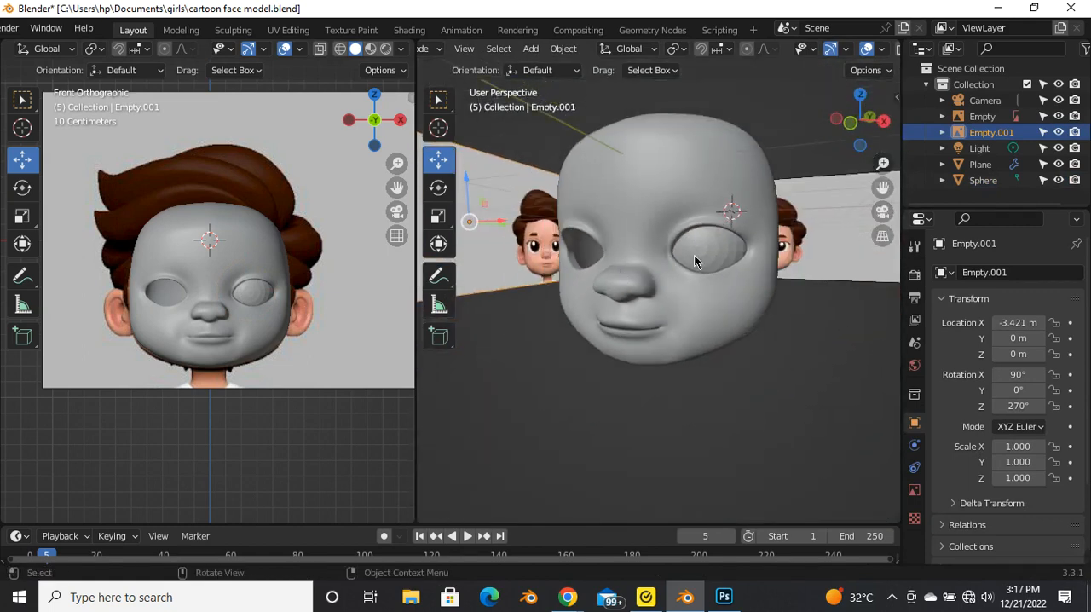
# Step: Duplicate the eyeball sphere in Object Mode and move the copy along the X axis into the opposite eye opening
pyautogui.scroll(5, 693, 254)
pyautogui.moveTo(656, 258); pyautogui.dragTo(629, 248, button='middle')
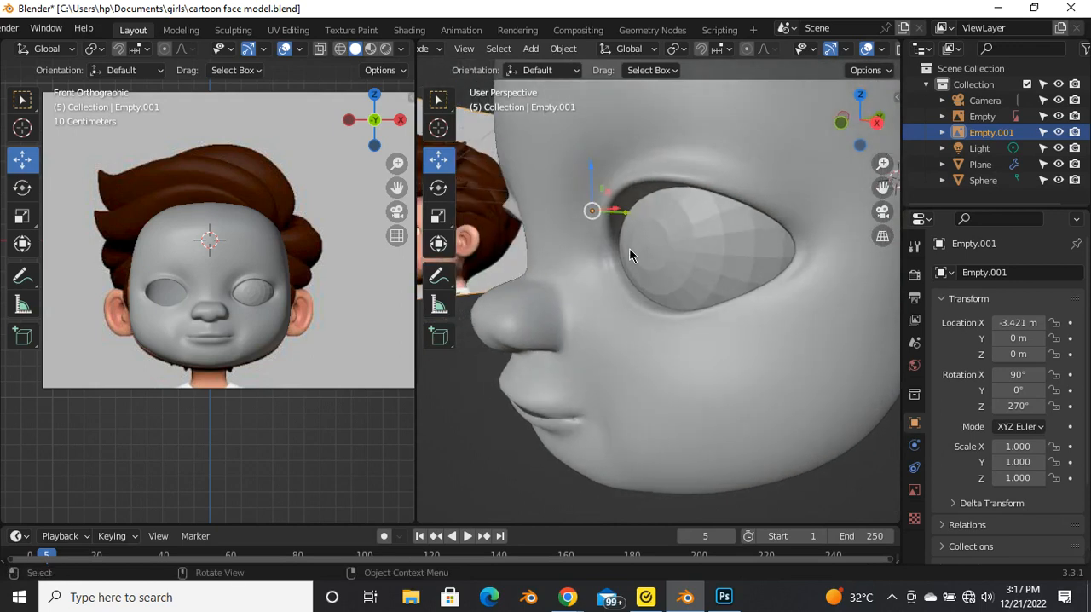
pyautogui.click(261, 291)
pyautogui.scroll(4, 150, 291)
pyautogui.keyDown('shift'); pyautogui.moveTo(353, 294); pyautogui.dragTo(297, 313, button='middle'); pyautogui.keyUp('shift')
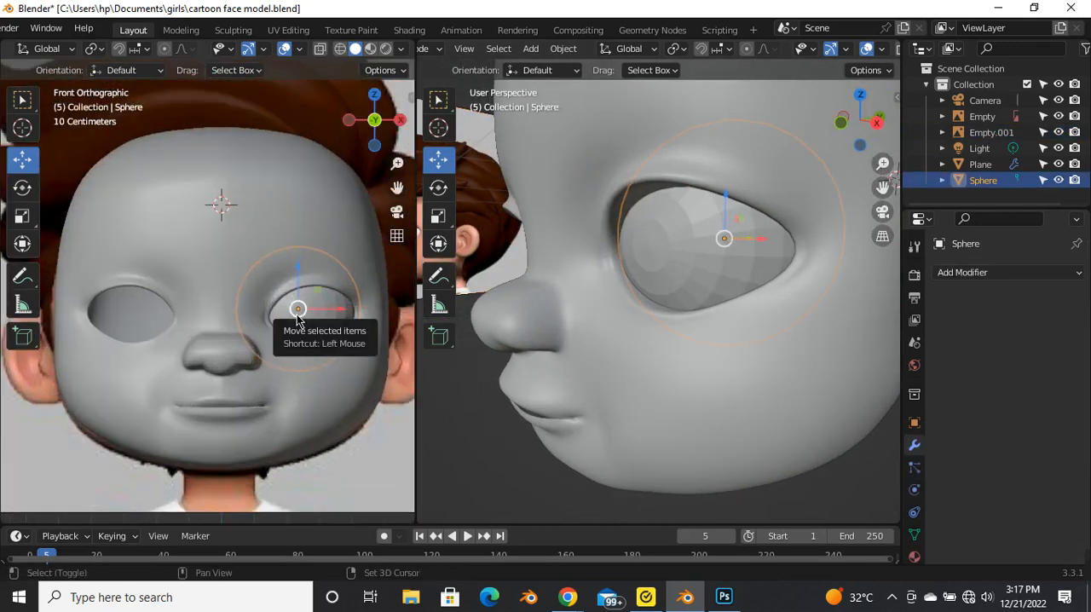
pyautogui.hotkey('shift', 'd')
pyautogui.rightClick(282, 252)
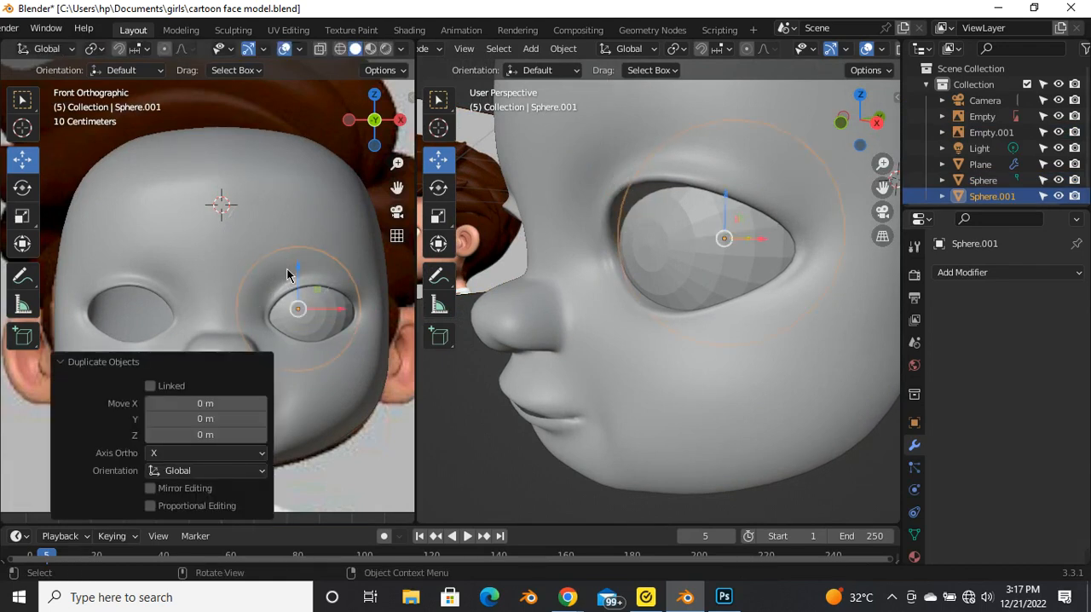
pyautogui.moveTo(333, 313); pyautogui.dragTo(192, 364)
pyautogui.click(68, 380)
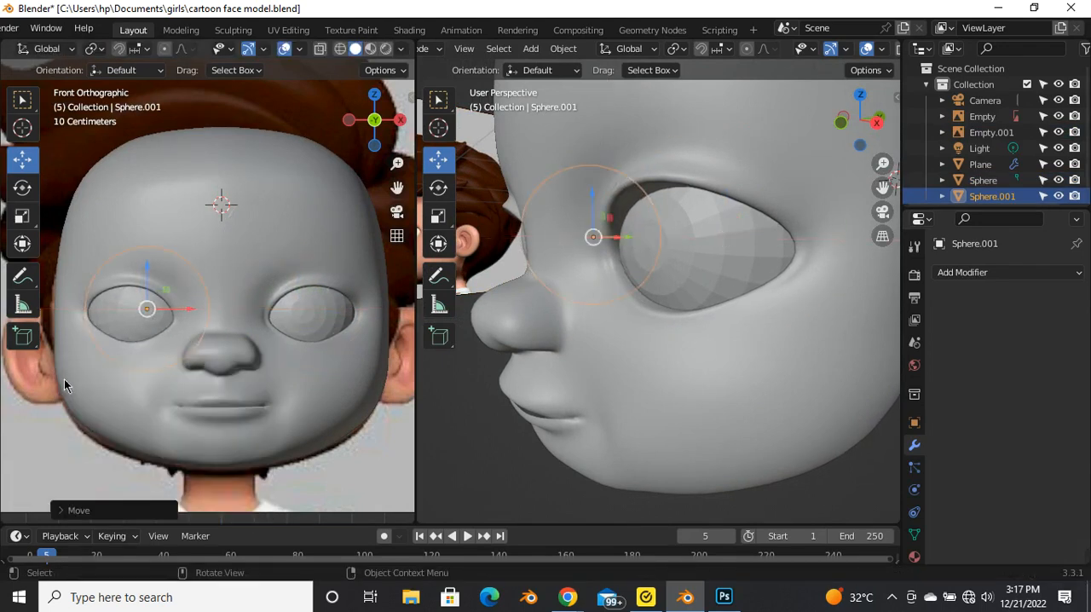
# Step: Mirror the duplicated eyeball along the global X axis
pyautogui.scroll(2, 84, 321)
pyautogui.scroll(-2, 162, 343)
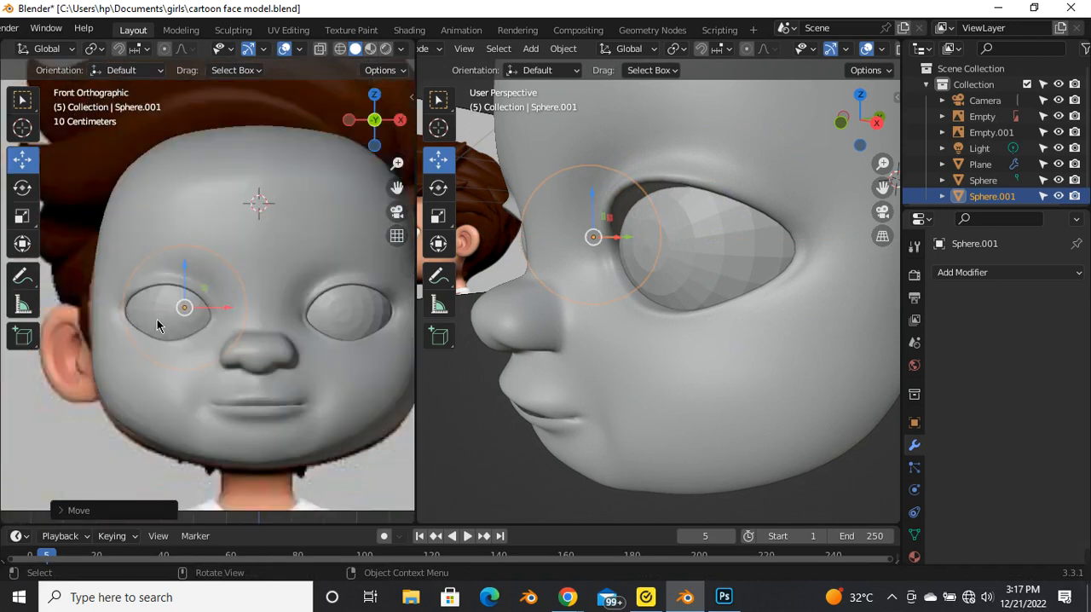
pyautogui.rightClick(156, 328)
pyautogui.moveTo(144, 471)
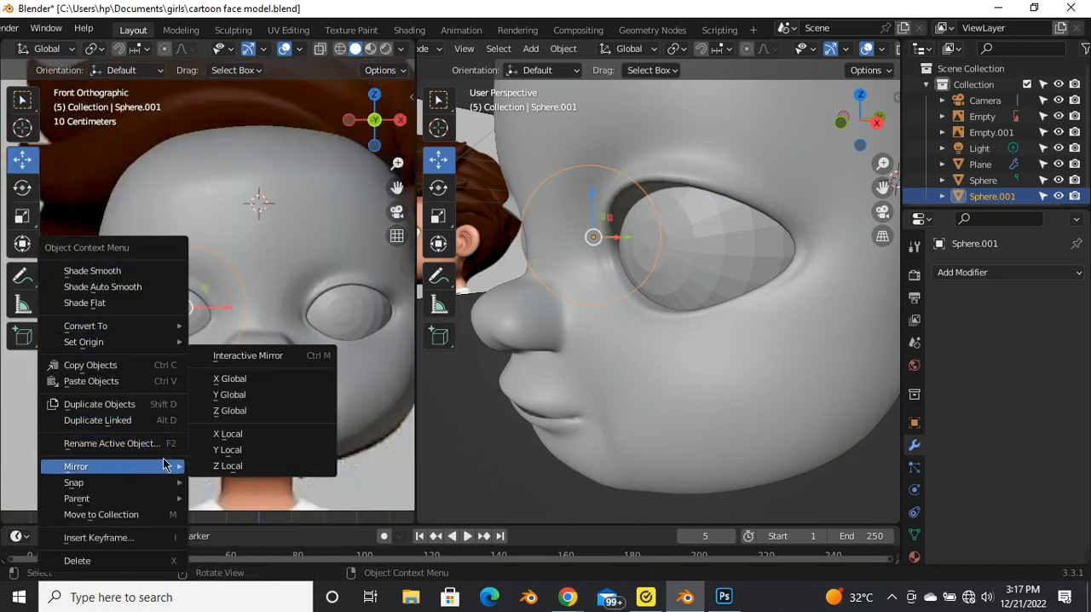
pyautogui.click(270, 380)
# Step: Shift the mirrored eyeball slightly along the X axis toward the nose so it is centred in its eye opening
pyautogui.scroll(3, 164, 317)
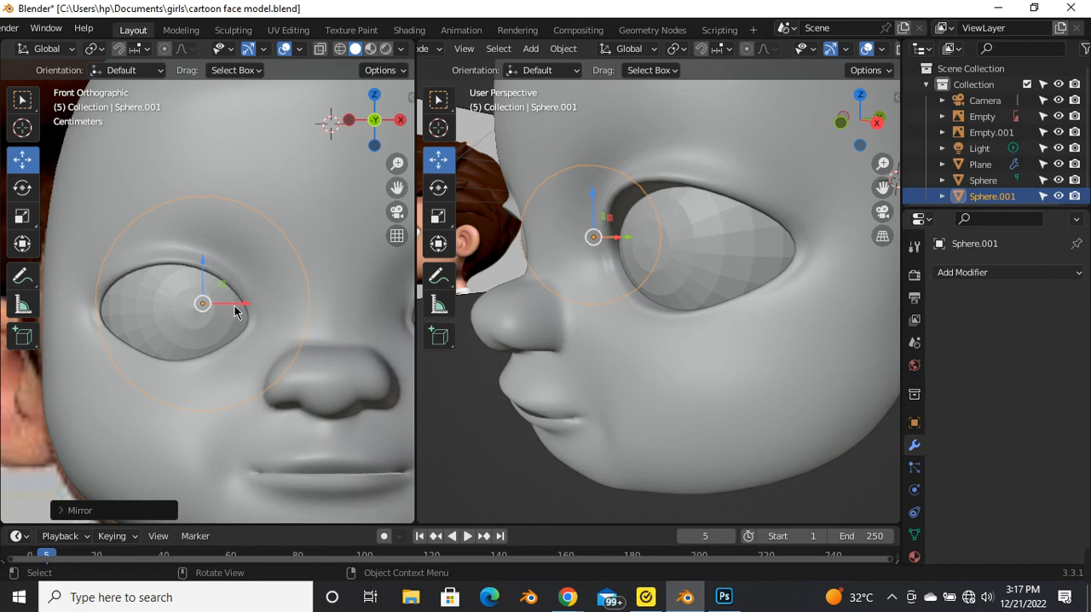
pyautogui.moveTo(242, 305); pyautogui.dragTo(253, 309)
pyautogui.scroll(-4, 202, 305)
pyautogui.click(352, 305)
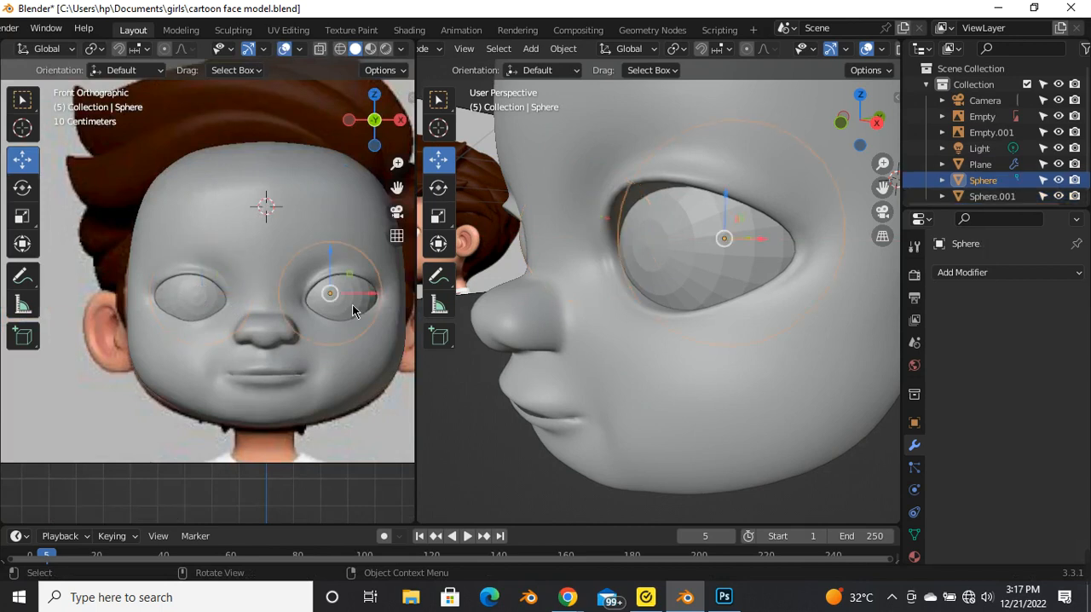
pyautogui.click(159, 313)
# Step: Select the face mesh and open it in Edit Mode with the eyelid rim in view
pyautogui.scroll(-3, 159, 314)
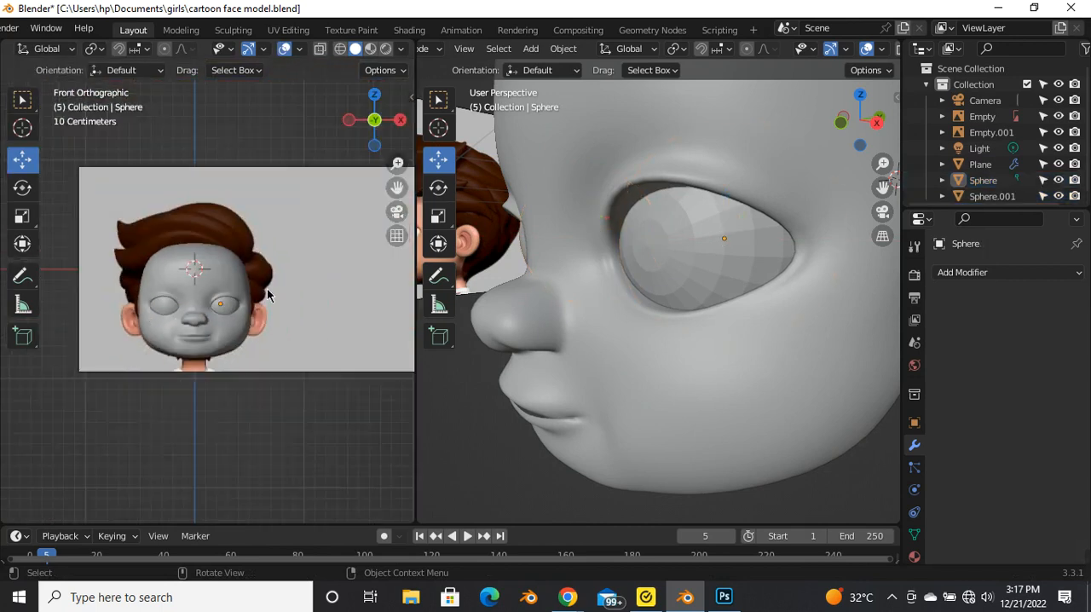
pyautogui.scroll(-3, 704, 252)
pyautogui.moveTo(616, 287); pyautogui.dragTo(588, 284, button='middle')
pyautogui.scroll(5, 650, 220)
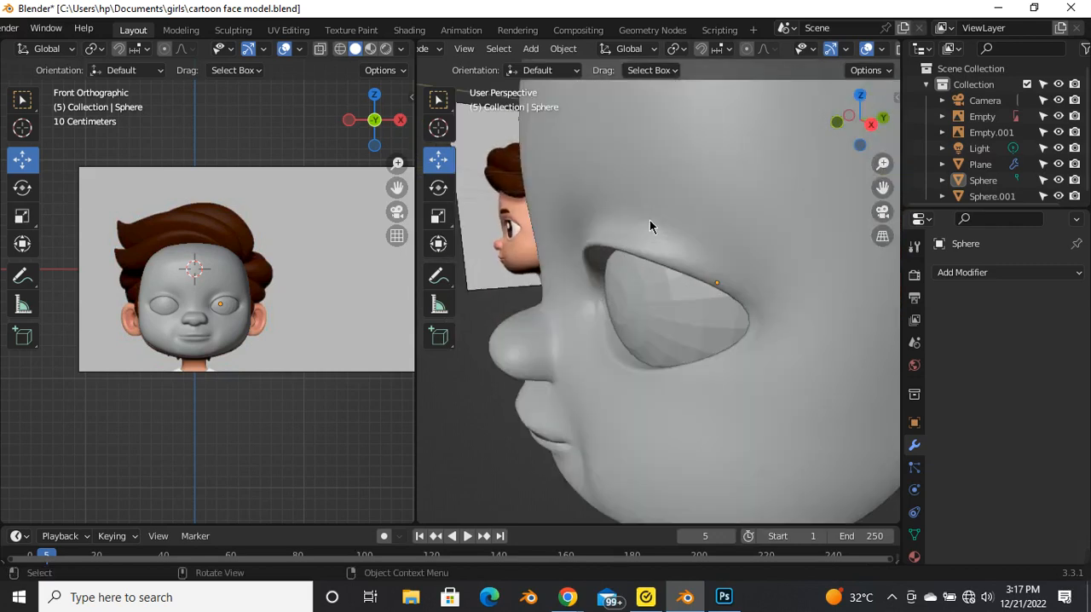
pyautogui.scroll(-3, 632, 232)
pyautogui.click(645, 215)
pyautogui.press('Tab')
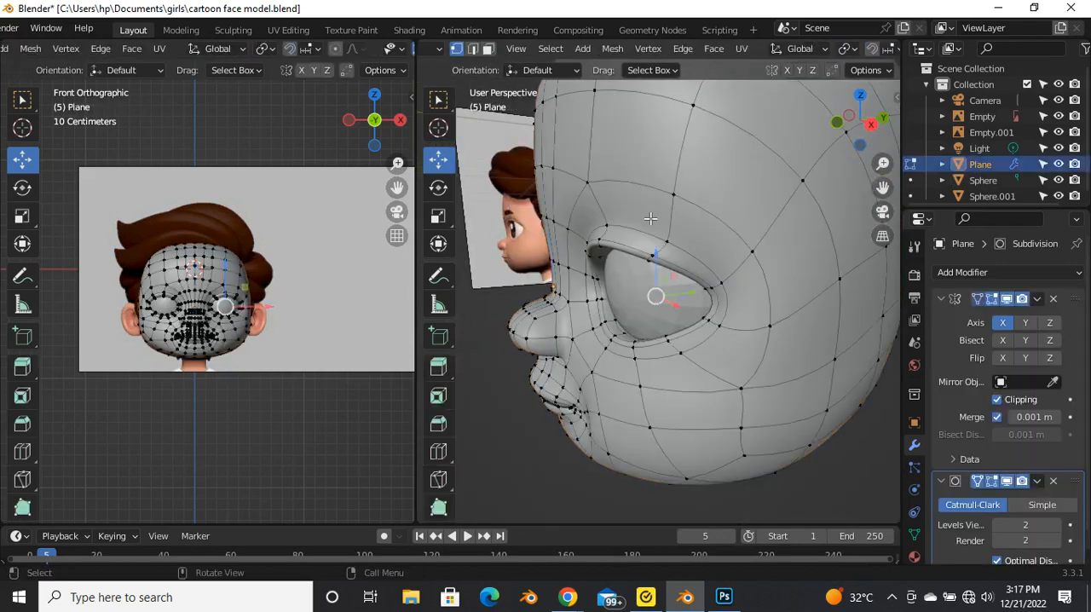
# Step: Try an extra edge loop on the eyelid rim with an edge slide of about 0.67 and check the smoothed result
pyautogui.moveTo(641, 247); pyautogui.dragTo(658, 245, button='middle')
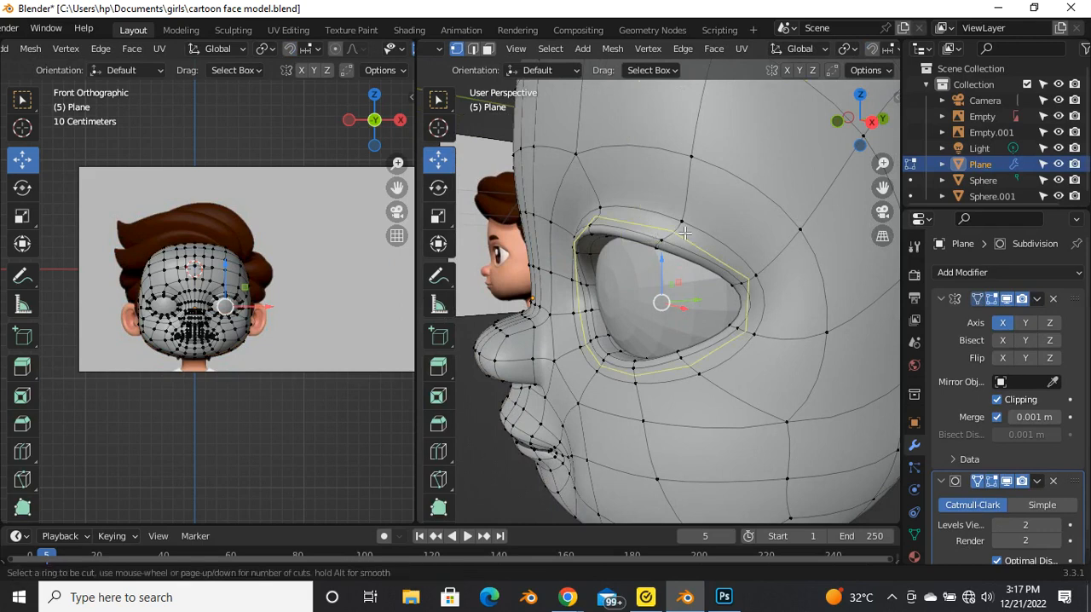
pyautogui.click(685, 231)
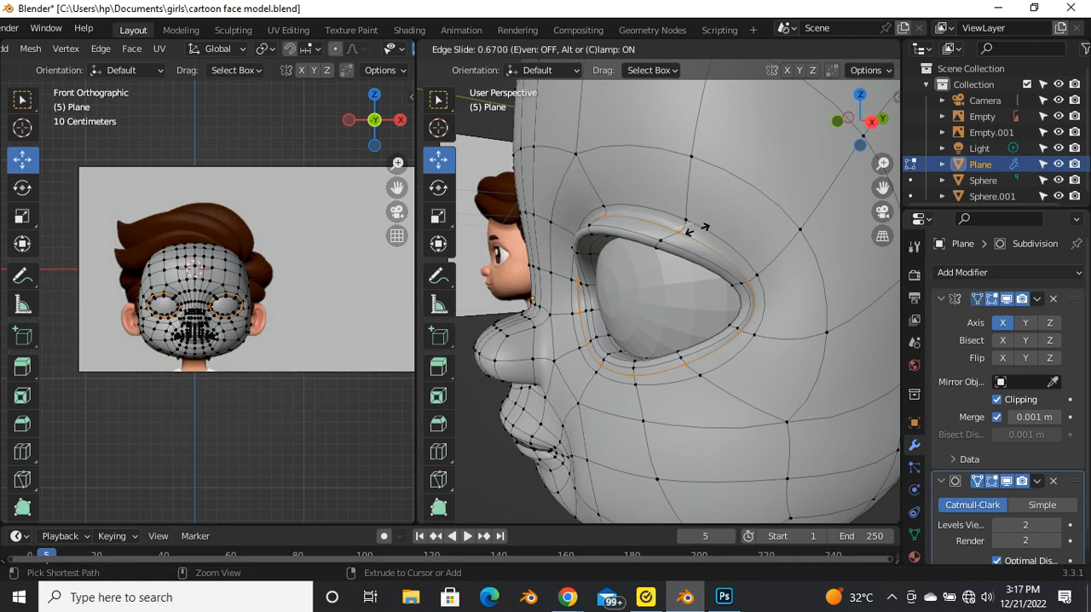
pyautogui.click(688, 229)
pyautogui.press('Tab')
pyautogui.moveTo(608, 268); pyautogui.dragTo(713, 265, button='middle')
pyautogui.scroll(-3, 650, 259)
pyautogui.scroll(5, 655, 275)
pyautogui.press('Tab')
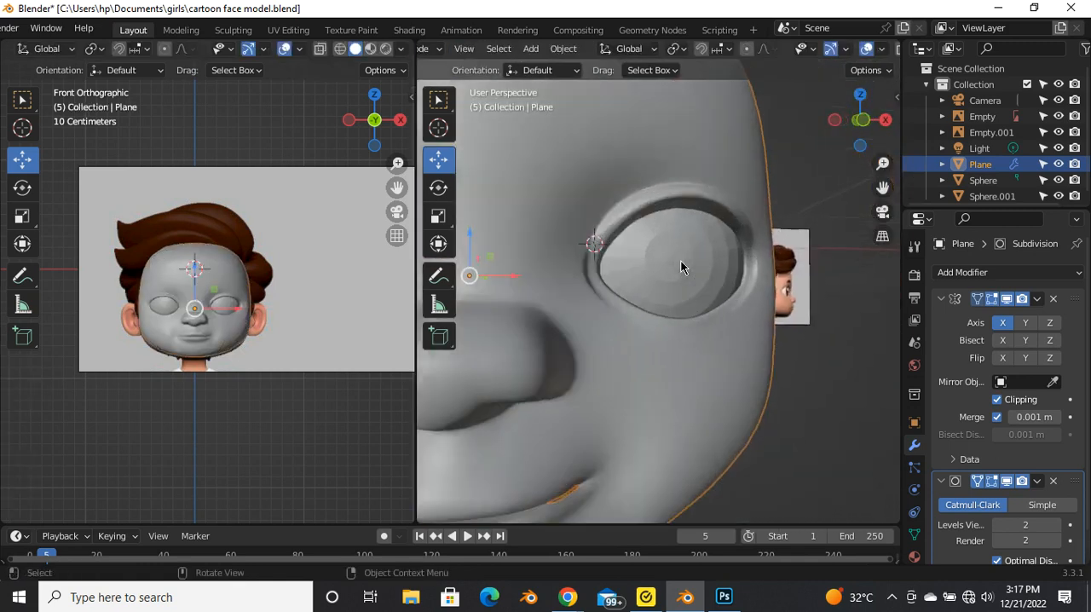
# Step: Try another edge loop outside the eyelid rim with an edge slide of about -0.15 and check the smoothed face
pyautogui.press('Tab')
pyautogui.press('Tab')
pyautogui.hotkey('alt', 'a')
pyautogui.moveTo(653, 280); pyautogui.dragTo(552, 291, button='middle')
pyautogui.hotkey('ctrl', 'r')
pyautogui.click(519, 251)
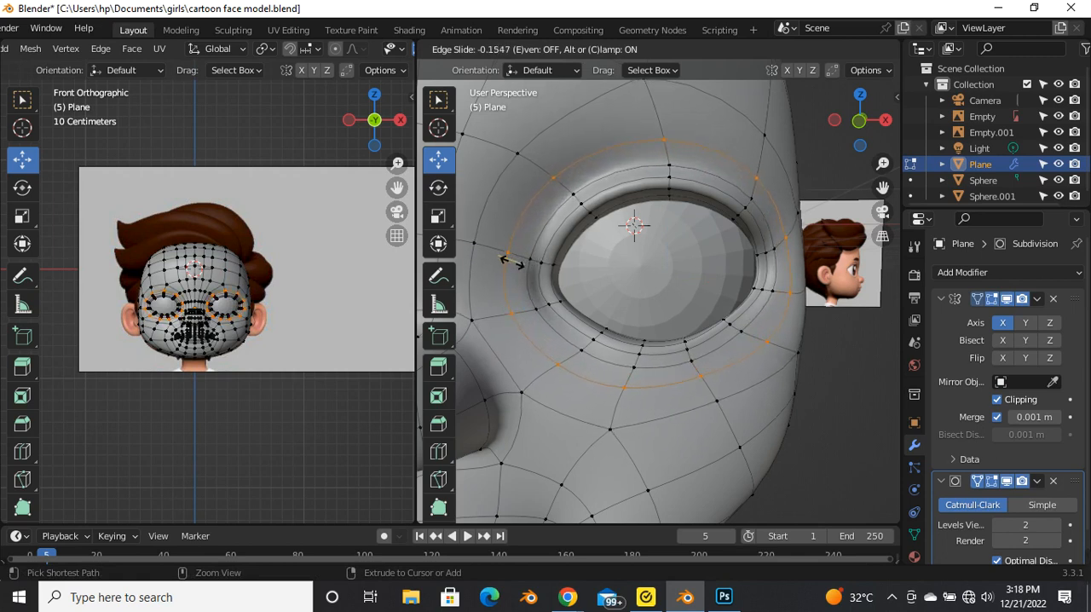
pyautogui.click(508, 260)
pyautogui.press('Tab')
pyautogui.scroll(-5, 638, 226)
pyautogui.moveTo(657, 275)
pyautogui.mouseDown(button='middle')
pyautogui.moveTo(572, 301)
pyautogui.moveTo(633, 277)
pyautogui.moveTo(650, 290)
pyautogui.mouseUp(button='middle')
pyautogui.press('Tab')
# Step: Undo the newly inserted edge loops around the eyes
pyautogui.hotkey('ctrl', 'z')
pyautogui.hotkey('ctrl', 'z')
pyautogui.hotkey('ctrl', 'z')
# Step: Insert an edge loop just outside the eyelid rim with an edge slide of about -0.45 and inspect the smoothed eye area
pyautogui.moveTo(671, 261); pyautogui.dragTo(680, 201, button='middle')
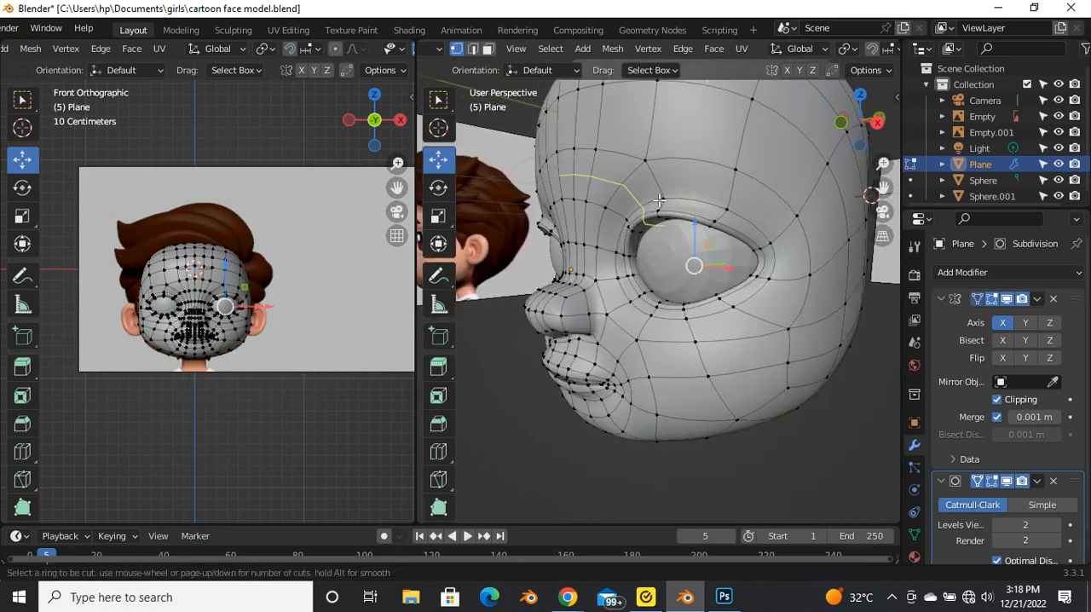
pyautogui.click(668, 199)
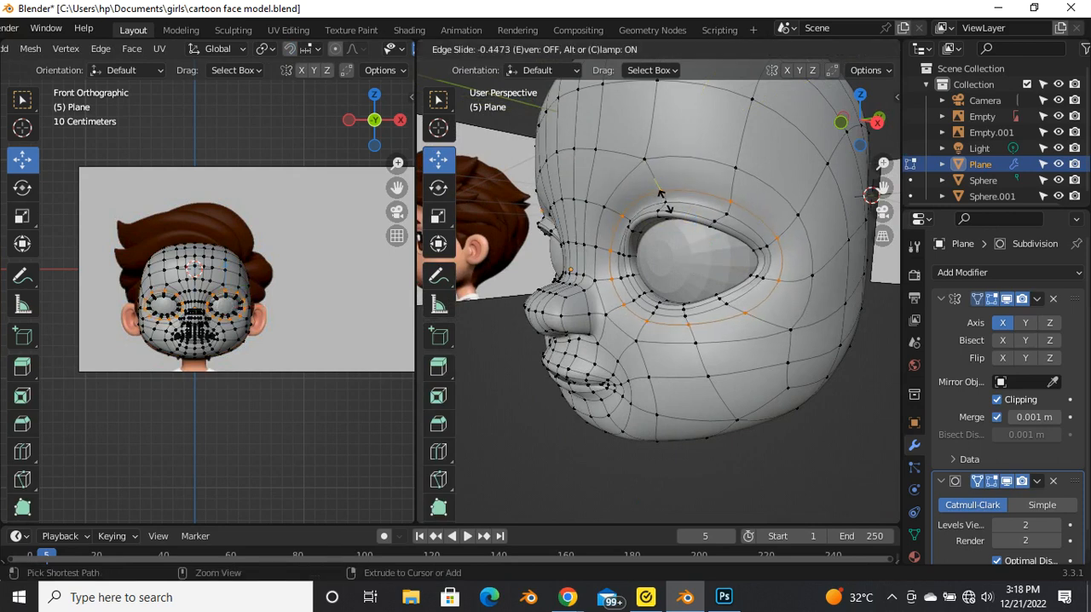
pyautogui.click(660, 204)
pyautogui.press('Tab')
pyautogui.scroll(-2, 622, 248)
pyautogui.moveTo(622, 247); pyautogui.dragTo(782, 280, button='middle')
pyautogui.scroll(4, 618, 283)
pyautogui.moveTo(692, 282); pyautogui.dragTo(649, 304, button='middle')
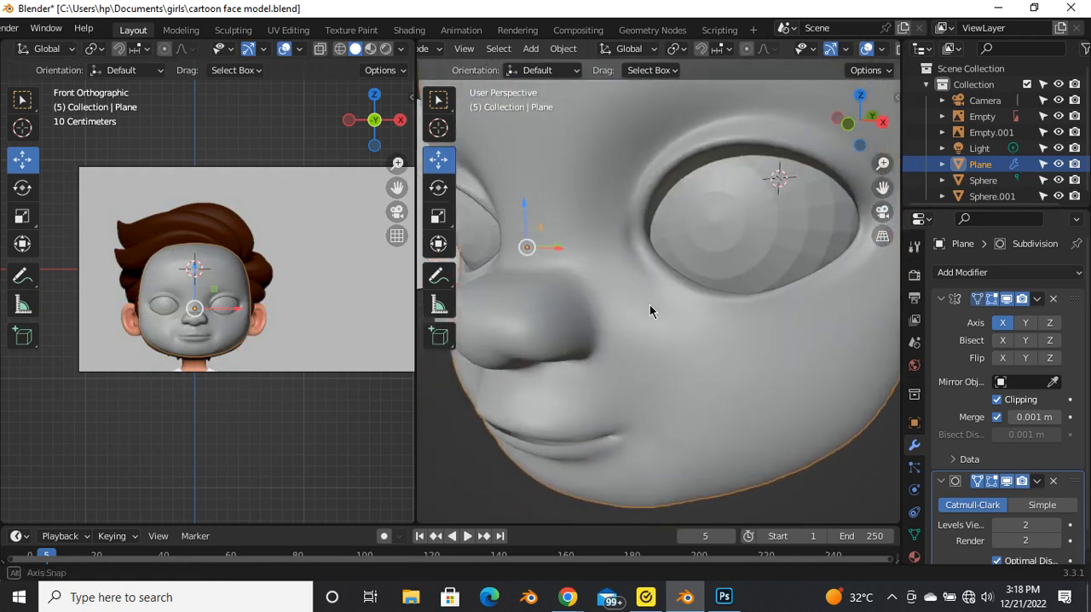
pyautogui.scroll(4, 640, 270)
# Step: Adjust the vertex at the inner corner of the eye on the new edge loop and check the whole face
pyautogui.press('Tab')
pyautogui.moveTo(633, 253); pyautogui.dragTo(637, 278, button='middle')
pyautogui.moveTo(641, 244); pyautogui.dragTo(635, 251)
pyautogui.press('Tab')
pyautogui.scroll(-5, 619, 260)
pyautogui.moveTo(620, 261); pyautogui.dragTo(682, 237, button='middle')
pyautogui.scroll(-5, 660, 279)
pyautogui.moveTo(661, 281); pyautogui.dragTo(717, 385, button='middle')
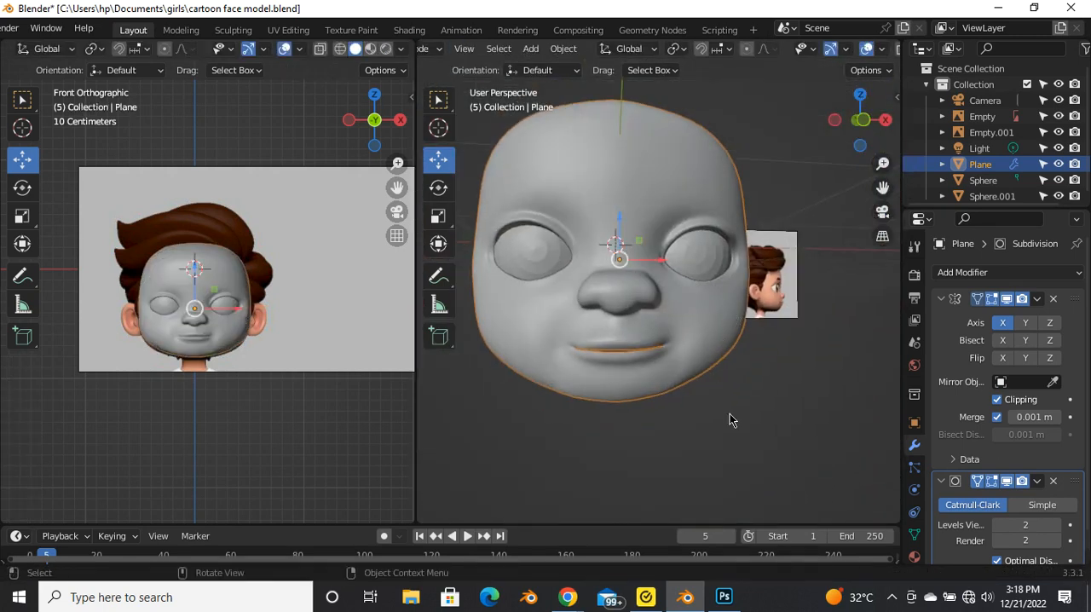
pyautogui.click(758, 428)
# Step: Fine-tune the position of the selected inner eye corner vertex in Edit Mode
pyautogui.scroll(5, 690, 294)
pyautogui.moveTo(690, 294); pyautogui.dragTo(511, 310, button='middle')
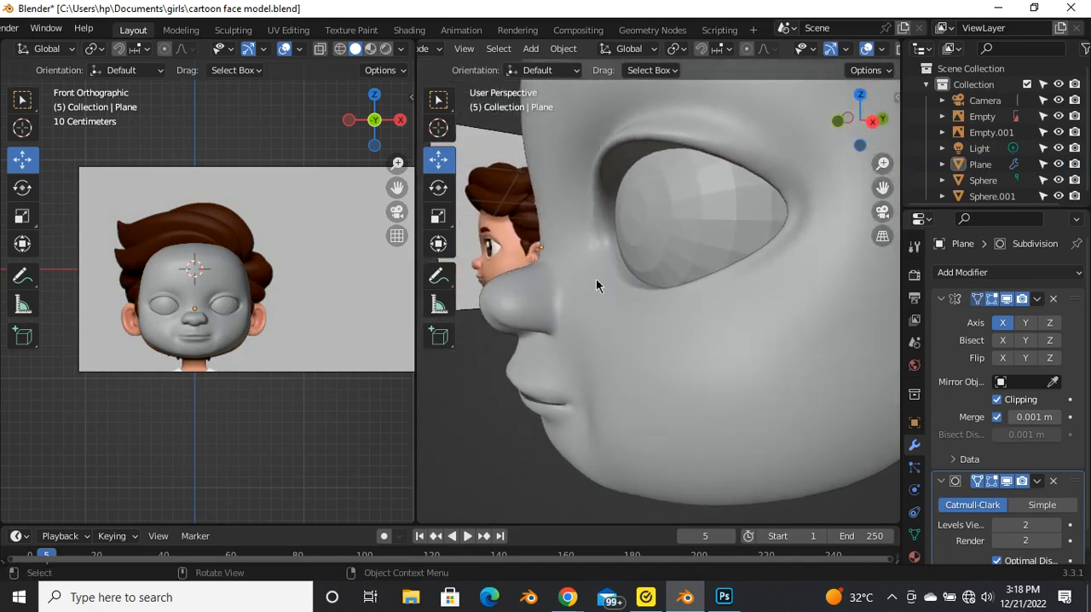
pyautogui.scroll(-3, 588, 307)
pyautogui.moveTo(596, 321); pyautogui.dragTo(669, 282, button='middle')
pyautogui.scroll(5, 685, 293)
pyautogui.press('Tab')
pyautogui.scroll(6, 607, 277)
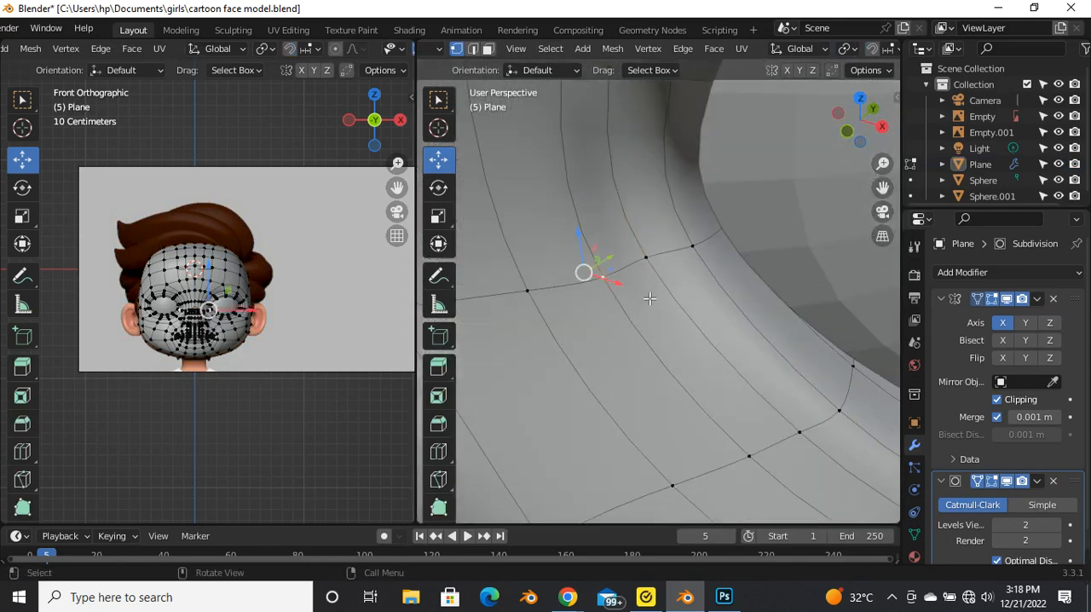
pyautogui.moveTo(652, 290); pyautogui.dragTo(629, 315, button='middle')
pyautogui.moveTo(584, 334); pyautogui.dragTo(593, 328)
pyautogui.press('Tab')
# Step: Examine the smoothed inner eye corner from several angles, both with and without the editing cage
pyautogui.scroll(-5, 585, 320)
pyautogui.moveTo(596, 317); pyautogui.dragTo(569, 273, button='middle')
pyautogui.scroll(2, 559, 252)
pyautogui.press('Tab')
pyautogui.moveTo(595, 277); pyautogui.dragTo(623, 279)
pyautogui.press('Tab')
pyautogui.scroll(-6, 587, 279)
pyautogui.moveTo(609, 281); pyautogui.dragTo(702, 253, button='middle')
pyautogui.scroll(-4, 701, 253)
pyautogui.scroll(2, 654, 299)
pyautogui.scroll(-2, 672, 295)
# Step: Select both eyeball spheres and apply Shade Smooth to them
pyautogui.moveTo(656, 316); pyautogui.dragTo(637, 266, button='middle')
pyautogui.click(637, 267)
pyautogui.moveTo(566, 272); pyautogui.dragTo(659, 281, button='middle')
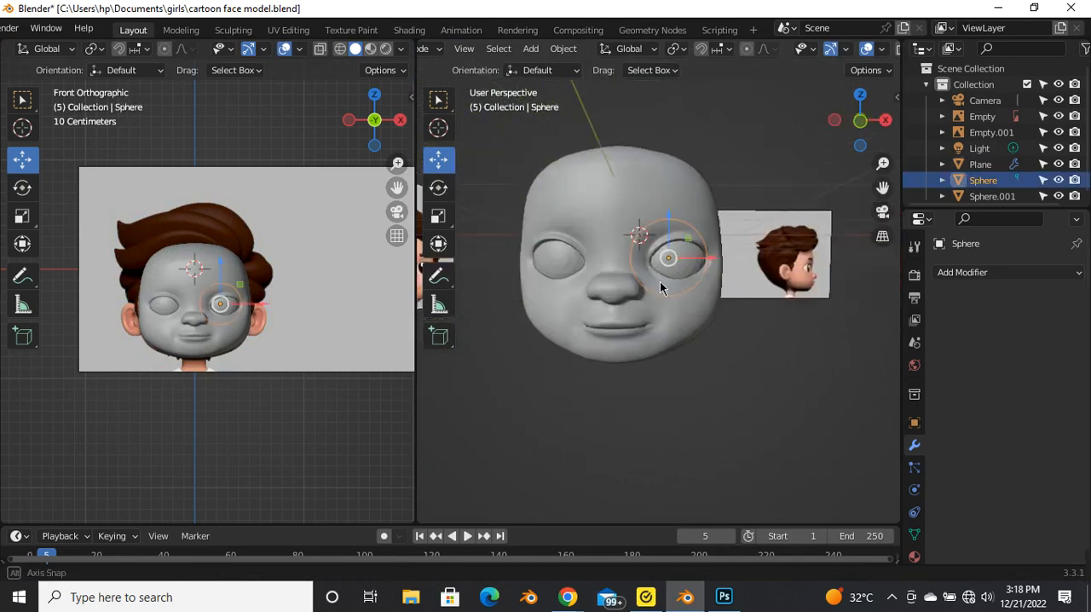
pyautogui.keyDown('shift'); pyautogui.click(557, 261); pyautogui.keyUp('shift')
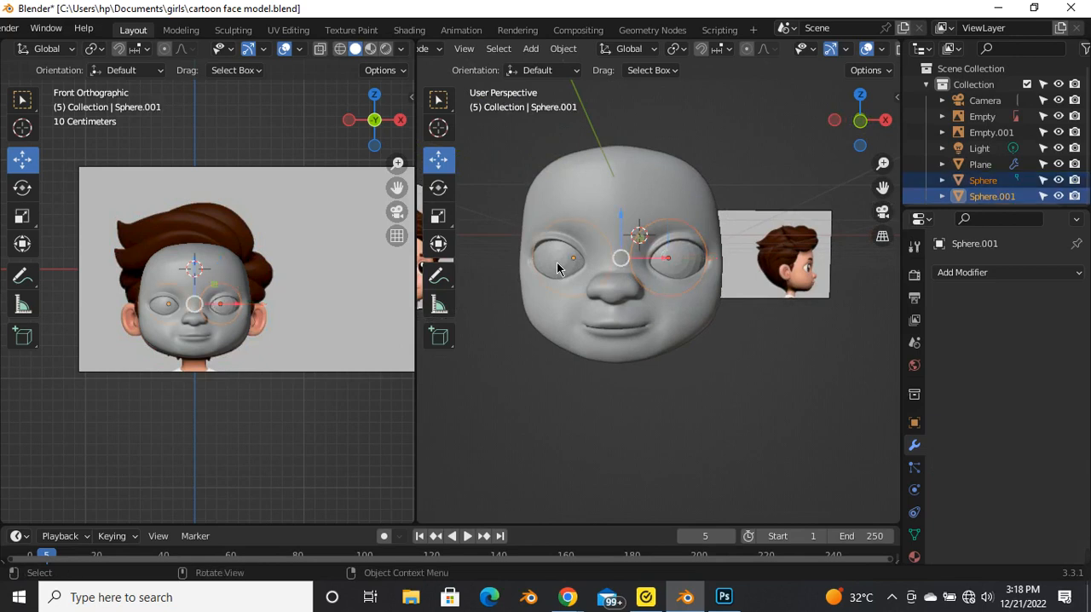
pyautogui.rightClick(556, 262)
pyautogui.click(493, 60)
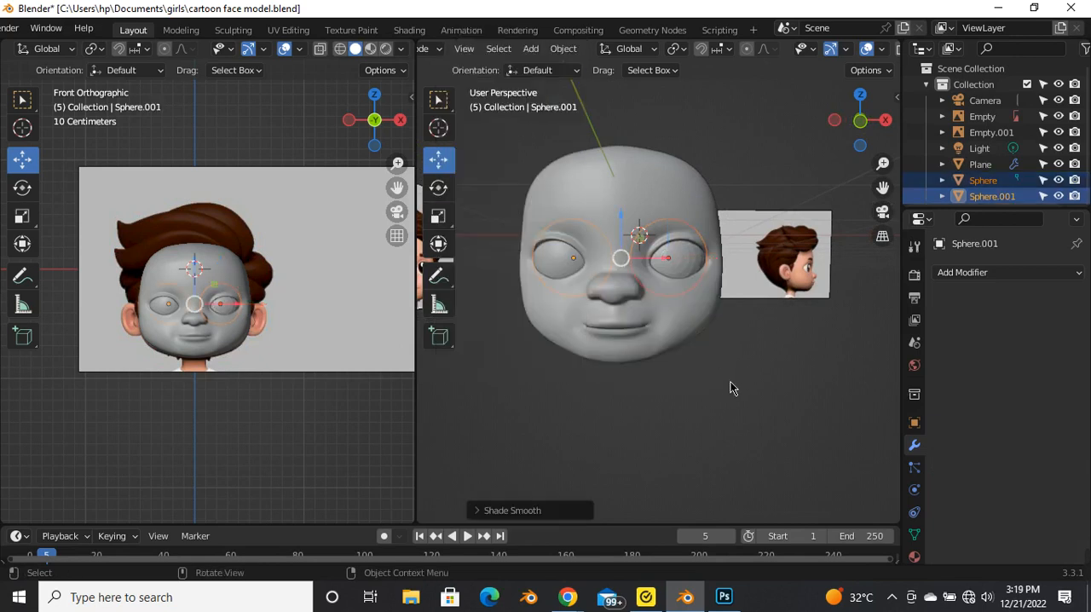
pyautogui.click(721, 365)
# Step: Open the face mesh in Edit Mode and insert an edge loop around the nose, keeping the edge slide at 0
pyautogui.moveTo(721, 364); pyautogui.dragTo(599, 269, button='middle')
pyautogui.scroll(4, 601, 281)
pyautogui.click(603, 273)
pyautogui.press('Tab')
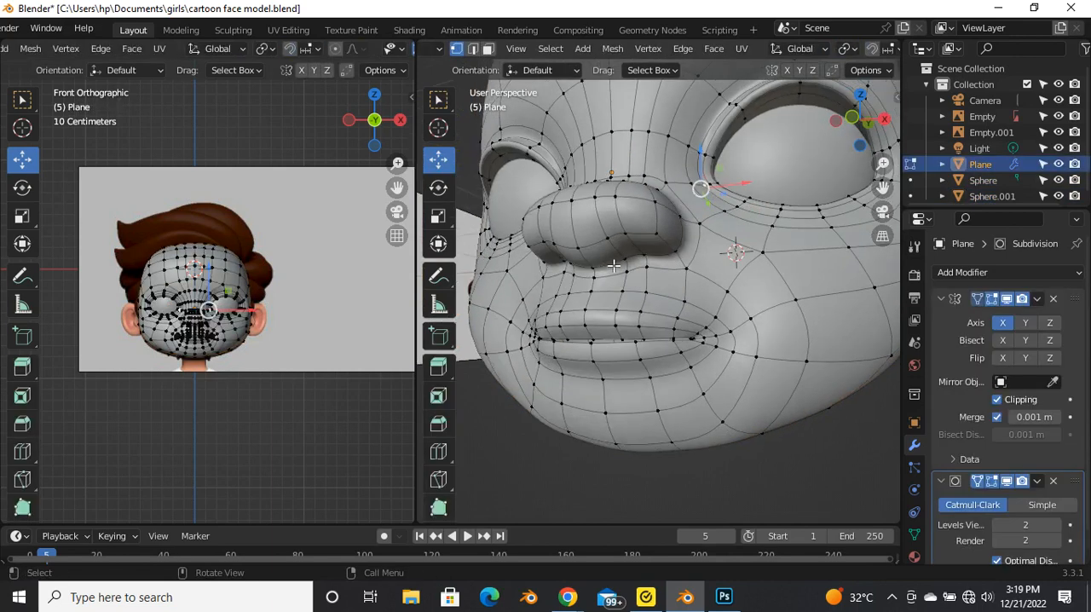
pyautogui.scroll(2, 615, 266)
pyautogui.scroll(-2, 635, 274)
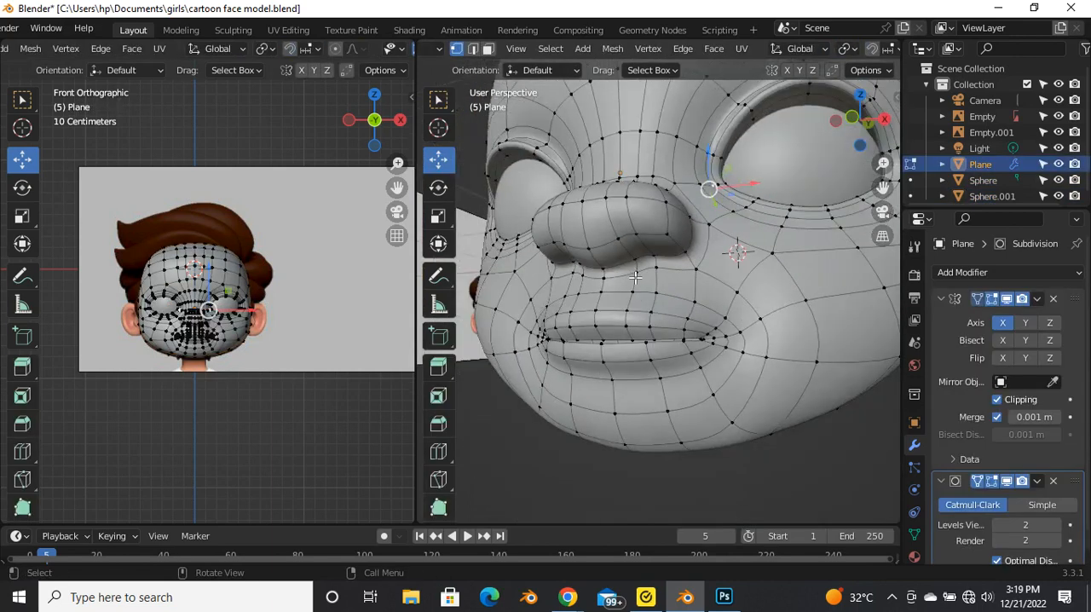
pyautogui.hotkey('ctrl', 'r')
pyautogui.click(675, 244)
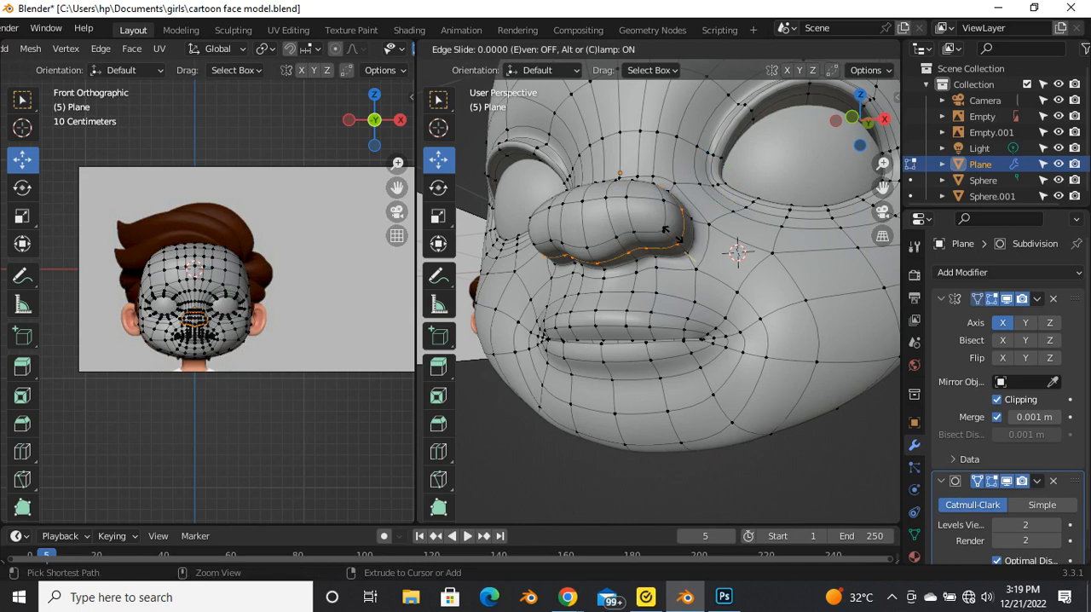
pyautogui.click(675, 243)
# Step: Select the four faces on the underside of each nostril in face select mode and inset them
pyautogui.moveTo(584, 259); pyautogui.dragTo(688, 200, button='middle')
pyautogui.scroll(1, 661, 280)
pyautogui.press('Tab')
pyautogui.scroll(-5, 625, 287)
pyautogui.scroll(5, 683, 252)
pyautogui.press('Tab')
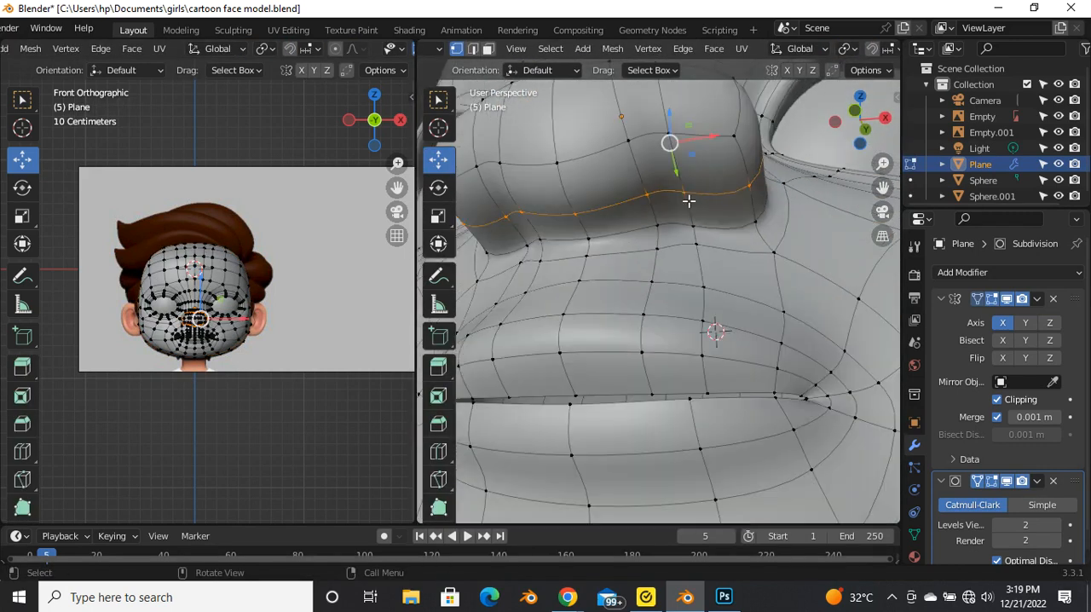
pyautogui.press('3')
pyautogui.keyDown('alt'); pyautogui.click(686, 186); pyautogui.keyUp('alt')
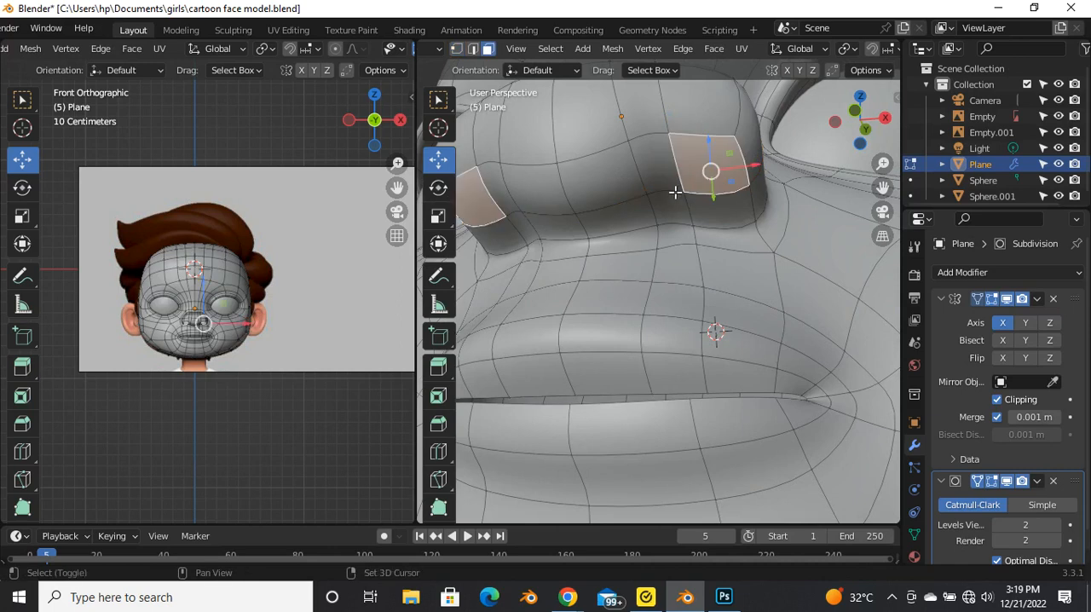
pyautogui.keyDown('alt'); pyautogui.keyDown('shift'); pyautogui.click(687, 207); pyautogui.keyUp('shift'); pyautogui.keyUp('alt')
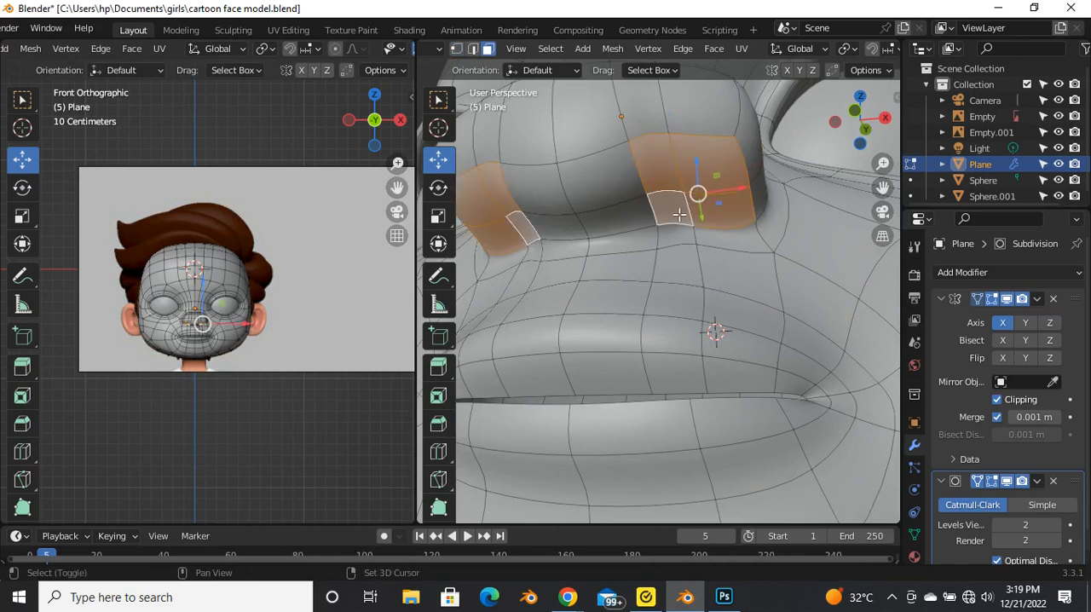
pyautogui.press('i')
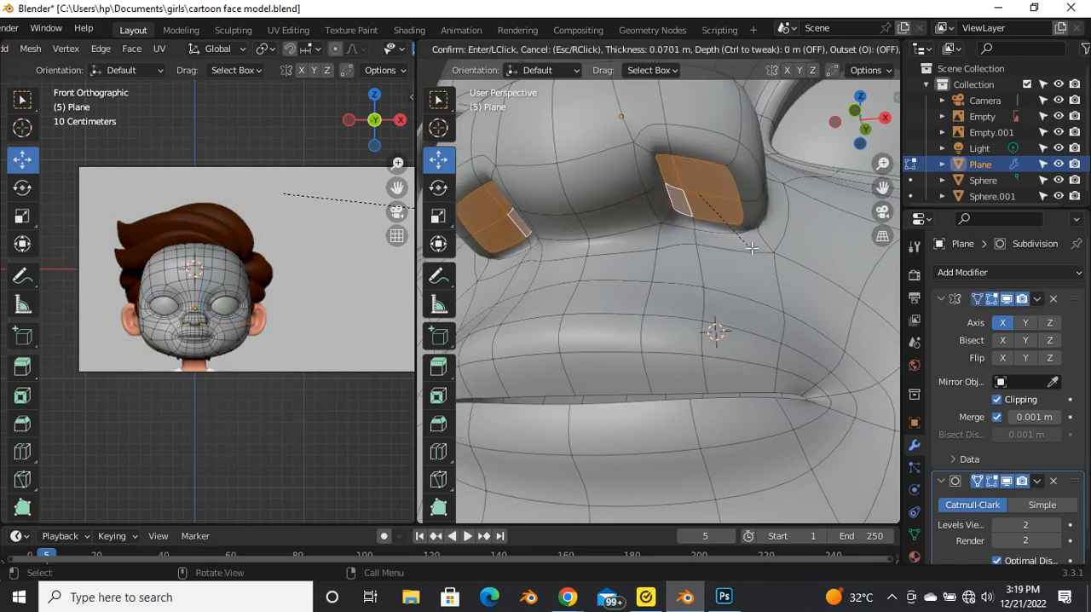
pyautogui.click(691, 237)
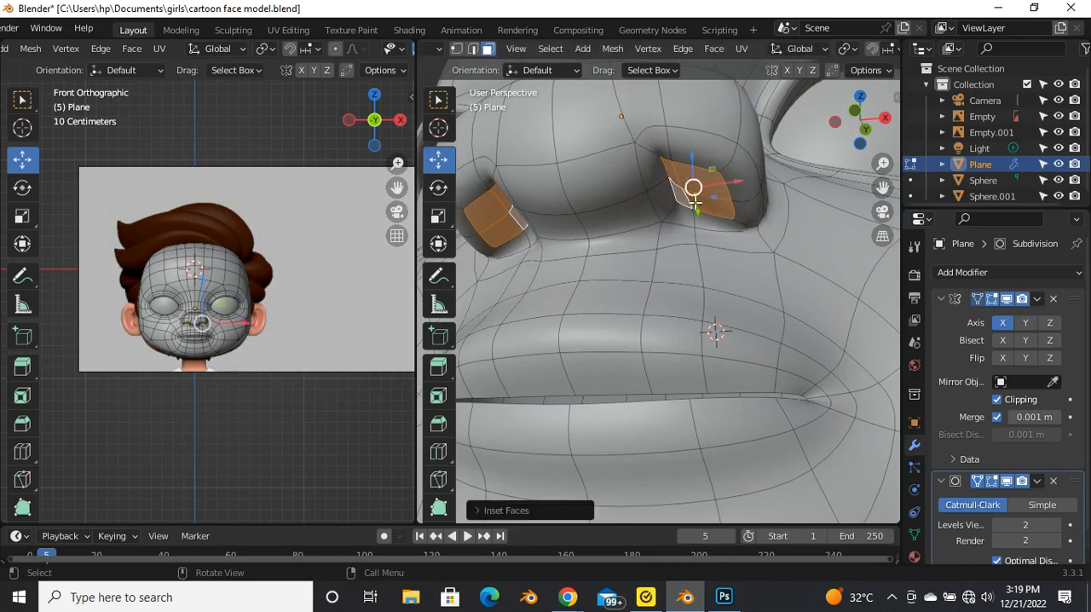
# Step: Round the inset nostril faces with the LoopTools Circle operation
pyautogui.rightClick(693, 202)
pyautogui.moveTo(682, 202)
pyautogui.click(770, 214)
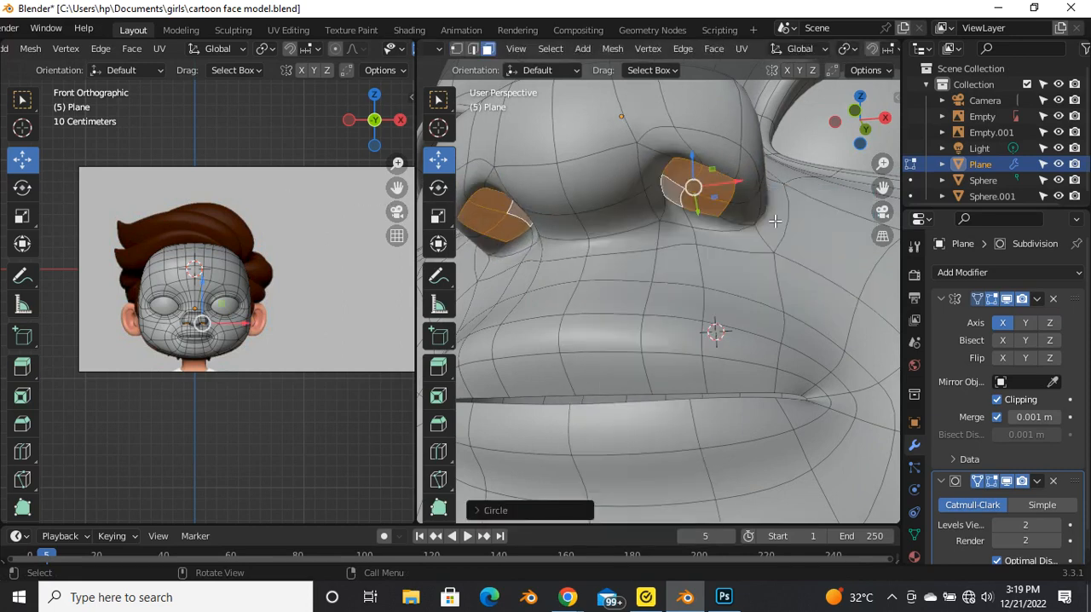
# Step: In front view with X-ray on, rotate the rounded nostril faces about -46° and move them slightly up into the nose
pyautogui.moveTo(628, 218); pyautogui.dragTo(653, 278, button='middle')
pyautogui.scroll(-5, 659, 239)
pyautogui.press('`')
pyautogui.scroll(8, 696, 272)
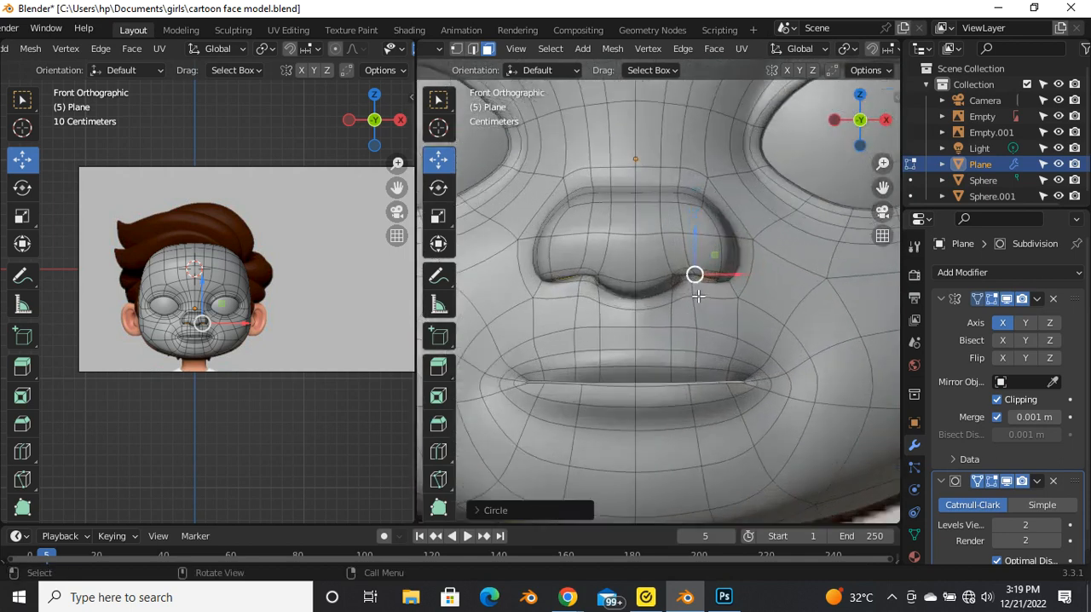
pyautogui.hotkey('alt', 'z')
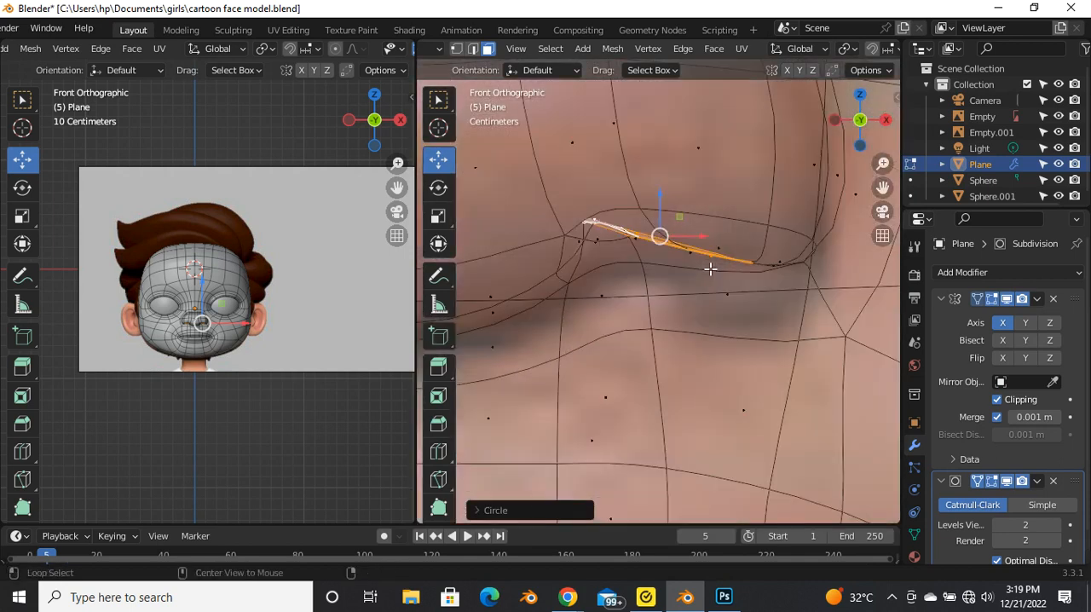
pyautogui.press('r')
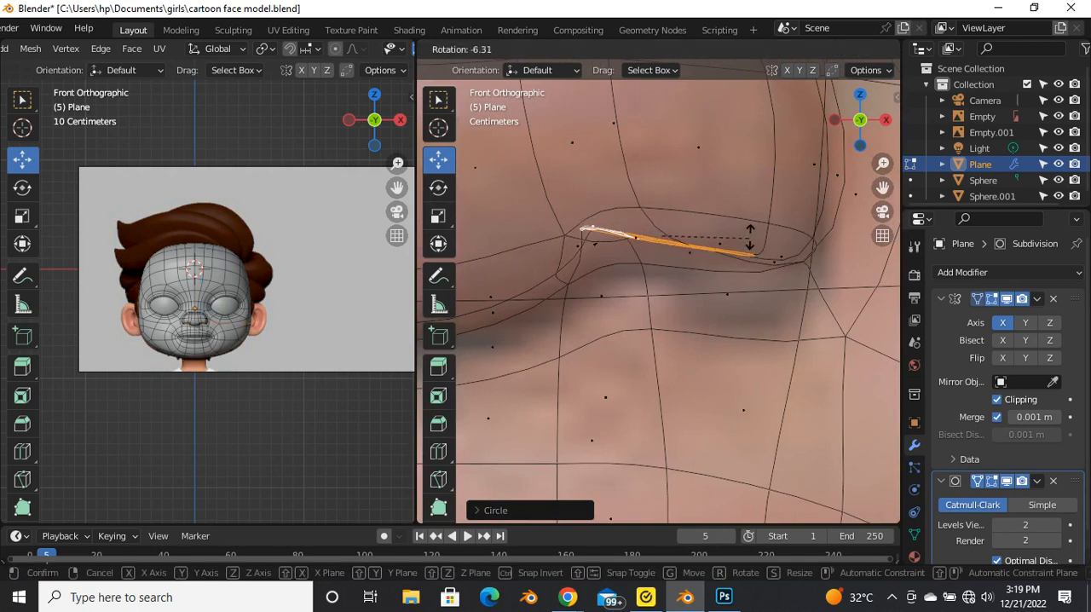
pyautogui.click(732, 170)
pyautogui.press('g')
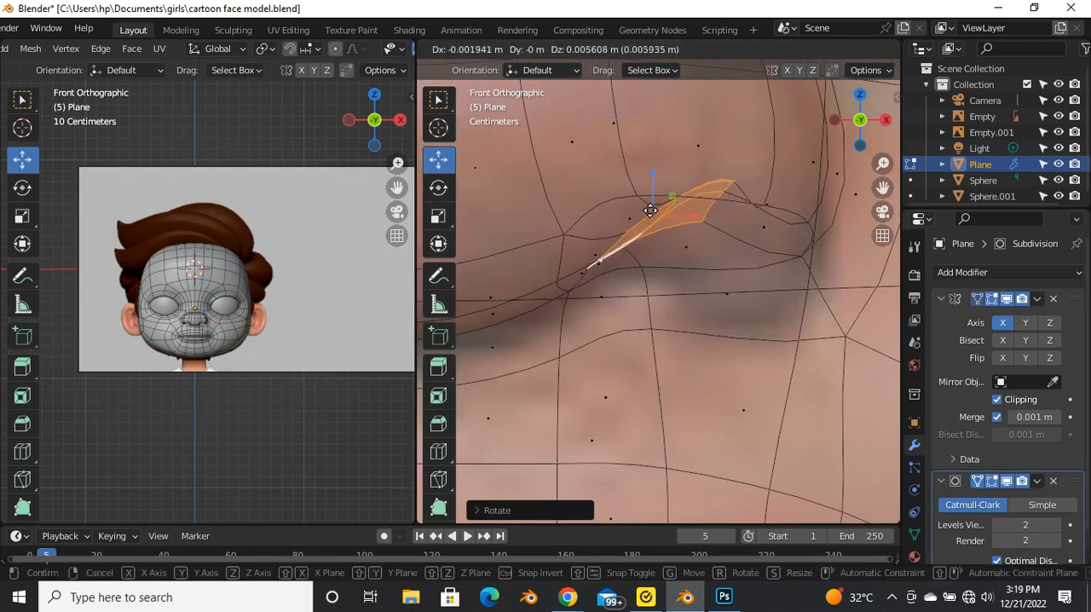
pyautogui.click(643, 204)
pyautogui.hotkey('alt', 'z')
pyautogui.scroll(-4, 641, 206)
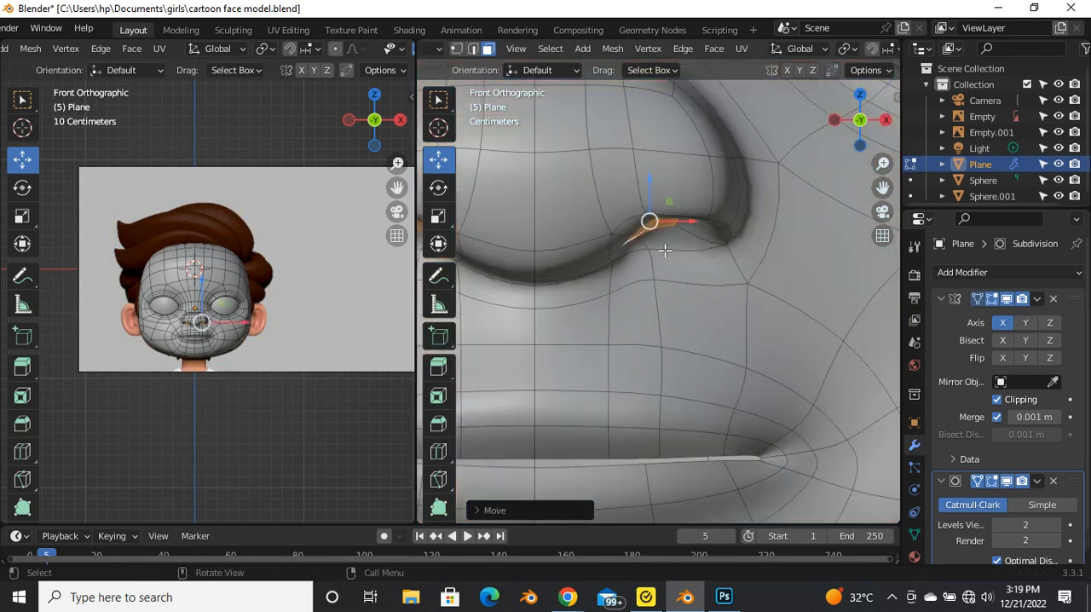
# Step: Extrude the tilted nostril faces up into the underside of the nose
pyautogui.moveTo(624, 266); pyautogui.dragTo(633, 233, button='middle')
pyautogui.scroll(-3, 653, 270)
pyautogui.scroll(1, 633, 234)
pyautogui.scroll(2, 633, 233)
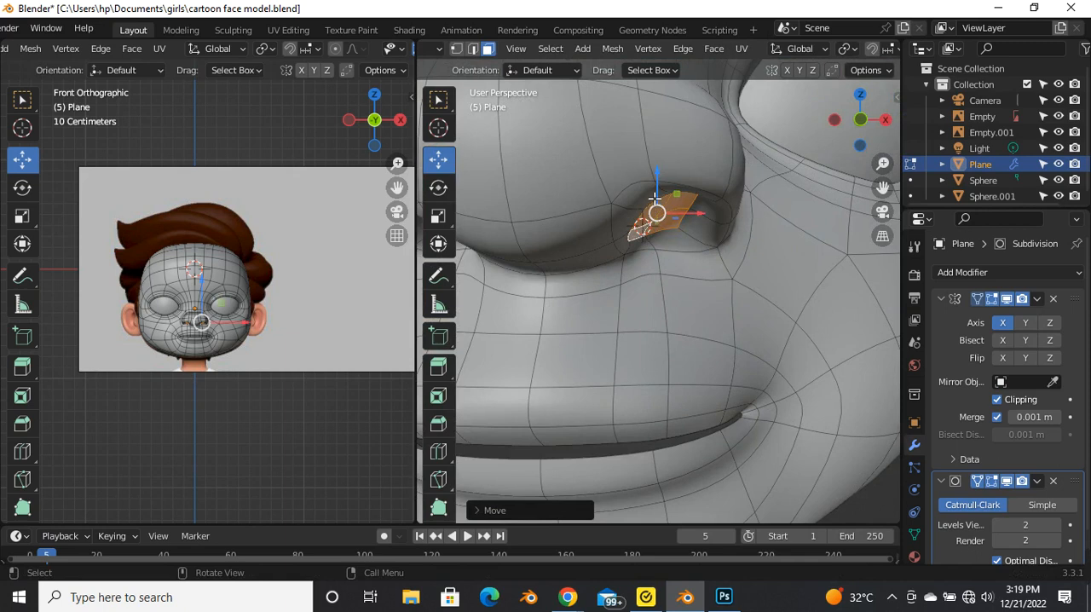
pyautogui.press('e')
pyautogui.click(641, 185)
pyautogui.moveTo(640, 186); pyautogui.dragTo(617, 225, button='middle')
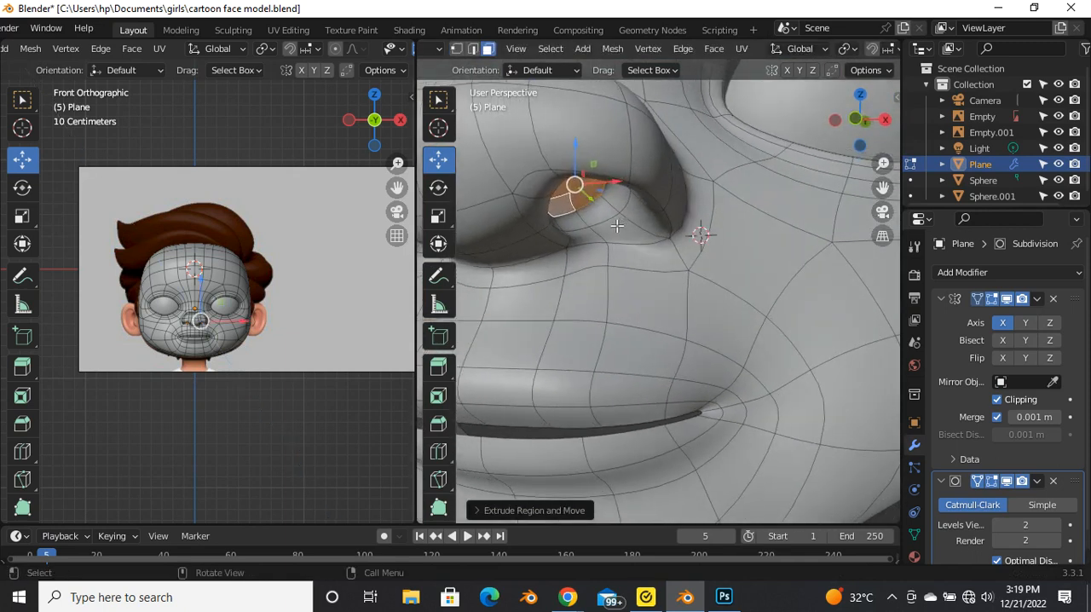
# Step: Move the extruded nostril faces slightly with smooth proportional editing and check the nostril shape in Object Mode
pyautogui.press('o')
pyautogui.press('g')
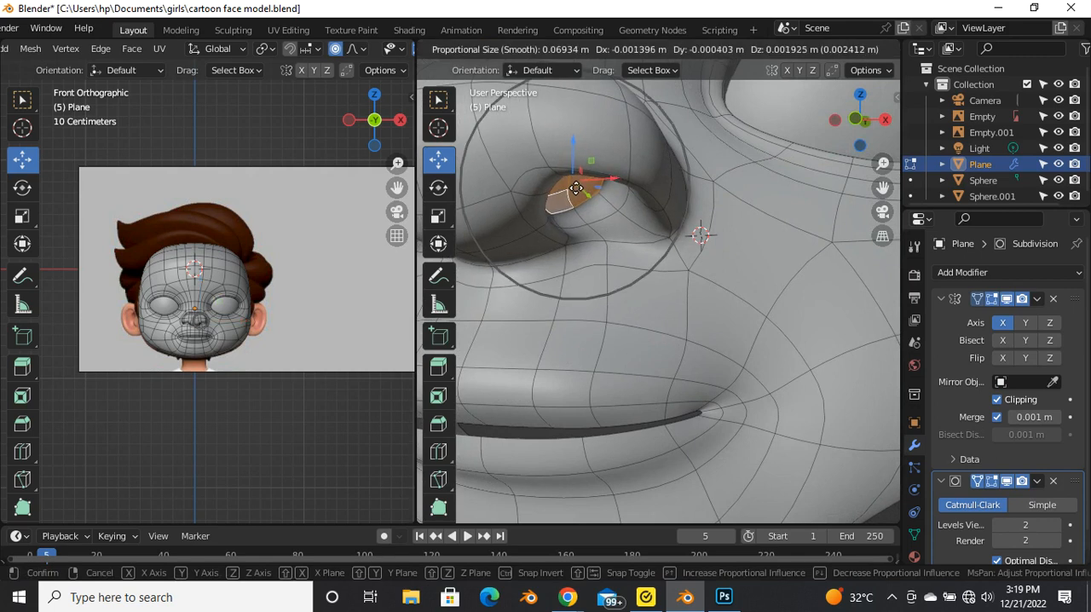
pyautogui.click(571, 189)
pyautogui.press('Tab')
pyautogui.scroll(-6, 644, 244)
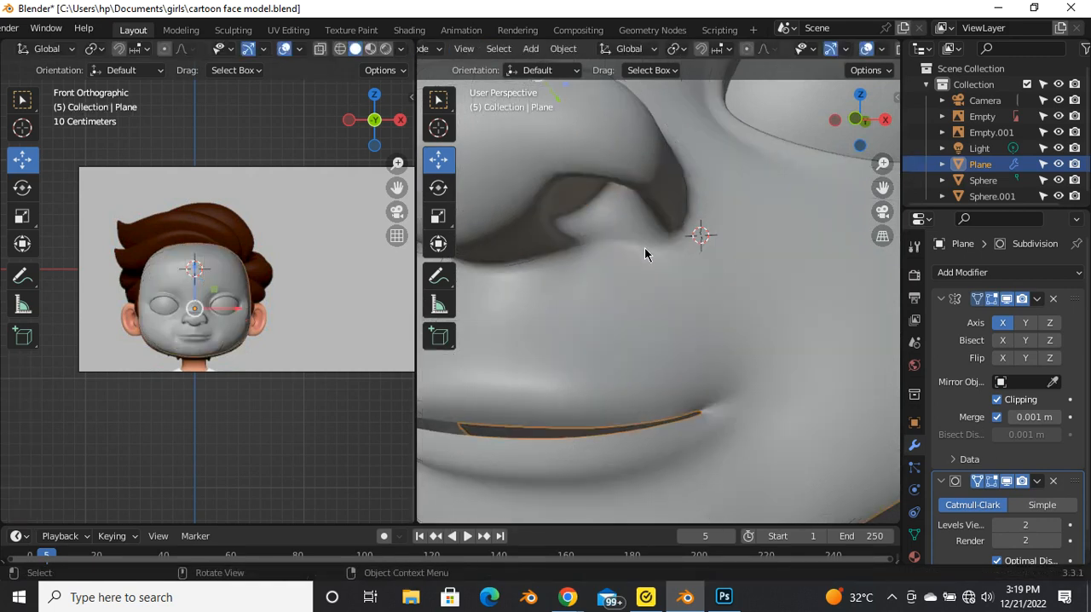
pyautogui.moveTo(691, 268); pyautogui.dragTo(521, 277, button='middle')
pyautogui.scroll(3, 598, 228)
pyautogui.scroll(3, 588, 295)
pyautogui.press('Tab')
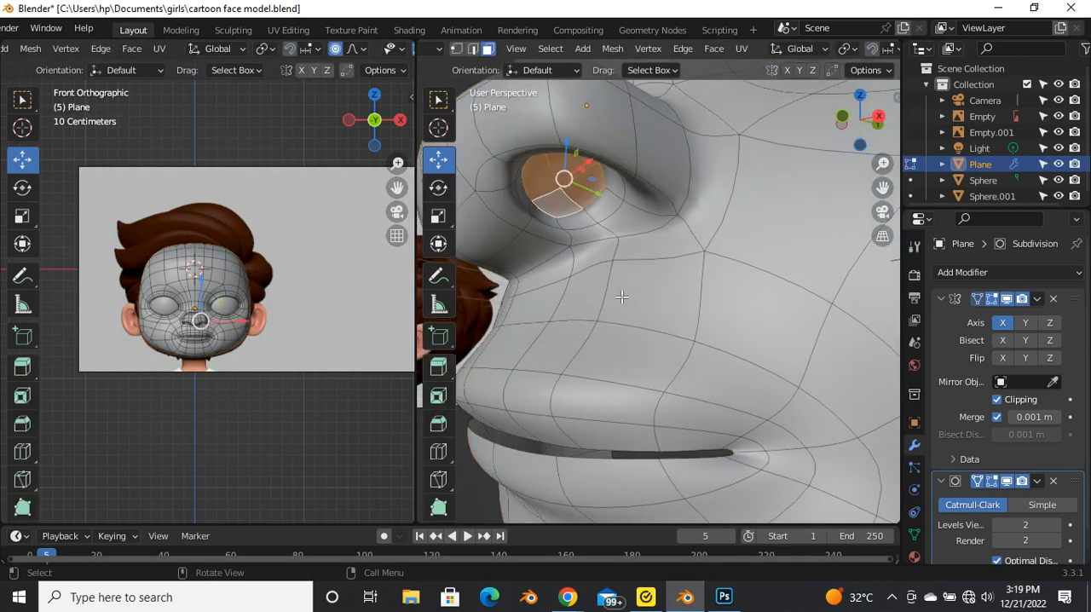
# Step: Try scaling the nostril faces along Z, then undo back to the nostril face selection before the inset
pyautogui.press('s')
pyautogui.press('z')
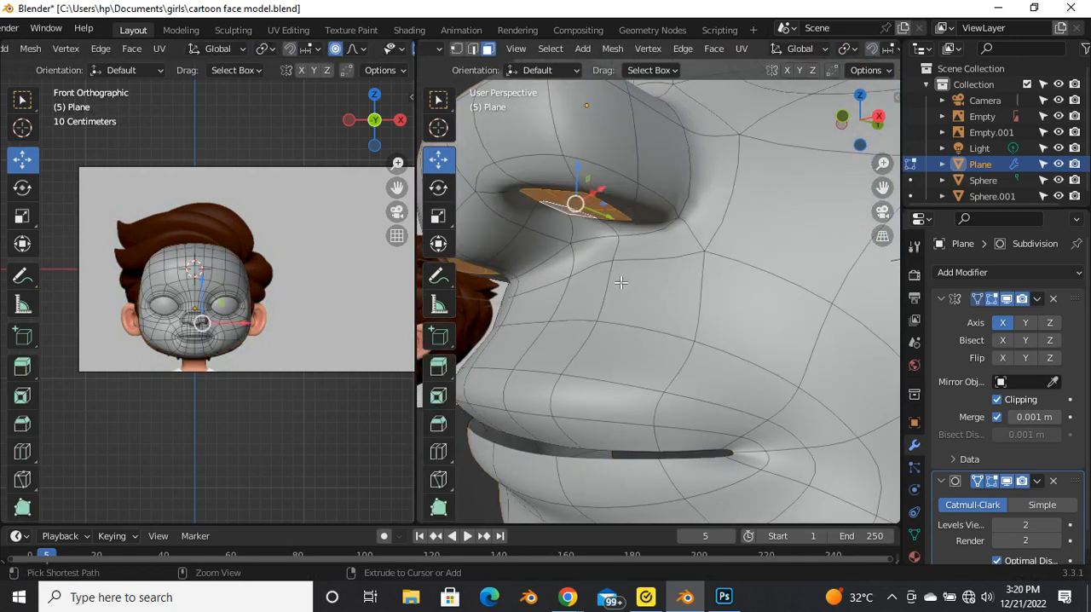
pyautogui.hotkey('ctrl', 'z')
pyautogui.hotkey('ctrl', 'z')
pyautogui.moveTo(574, 263); pyautogui.dragTo(670, 289, button='middle')
pyautogui.scroll(-3, 626, 272)
pyautogui.scroll(3, 669, 289)
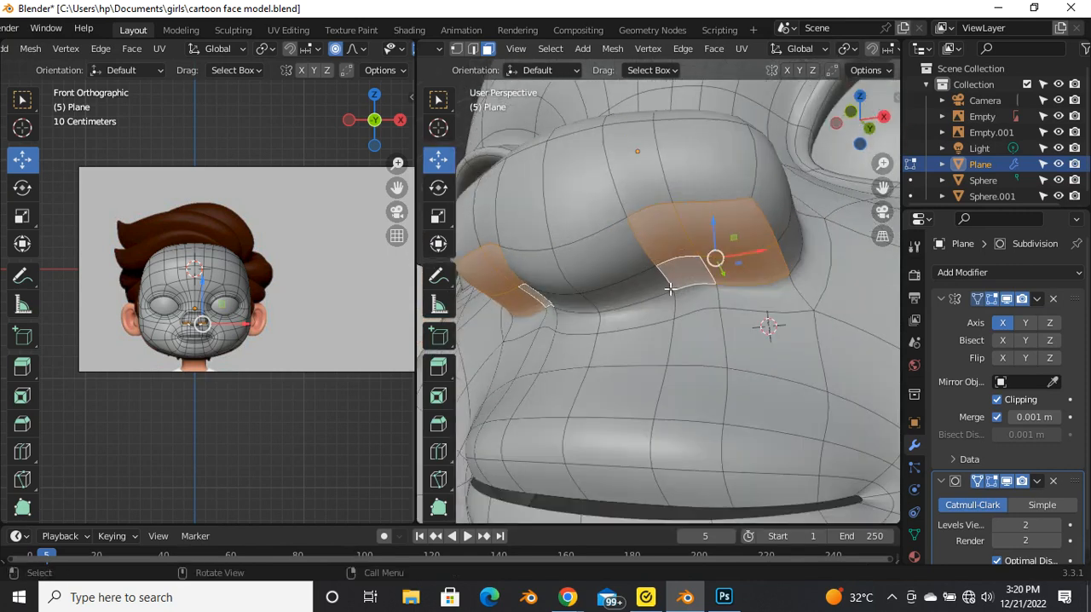
# Step: Inset the selected faces on the underside of both nostrils by about 0.12 m
pyautogui.press('i')
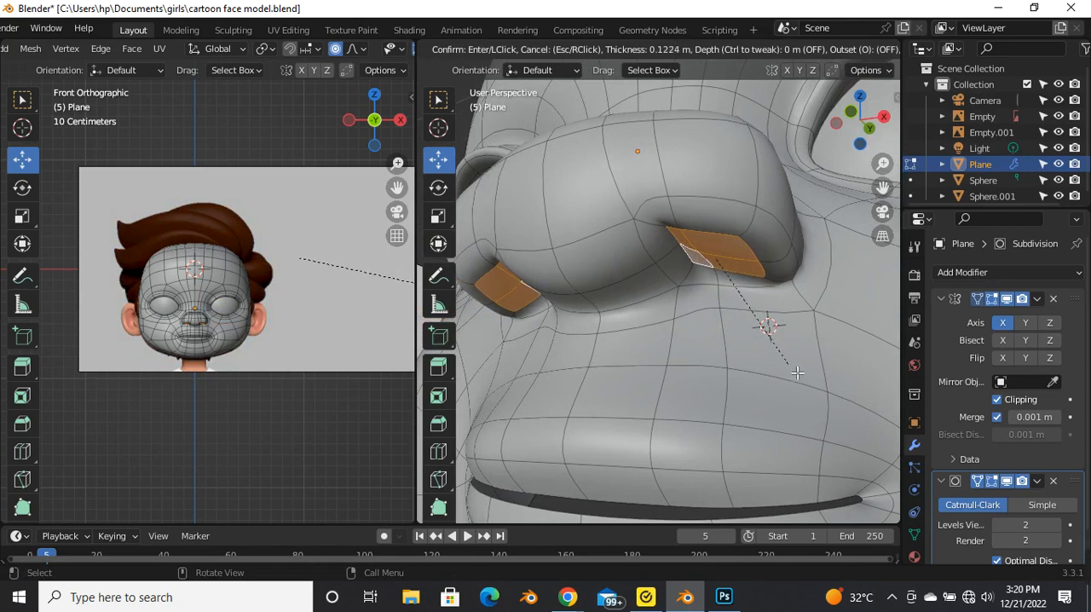
pyautogui.click(799, 372)
pyautogui.moveTo(742, 262); pyautogui.dragTo(746, 240, button='middle')
pyautogui.scroll(-2, 679, 256)
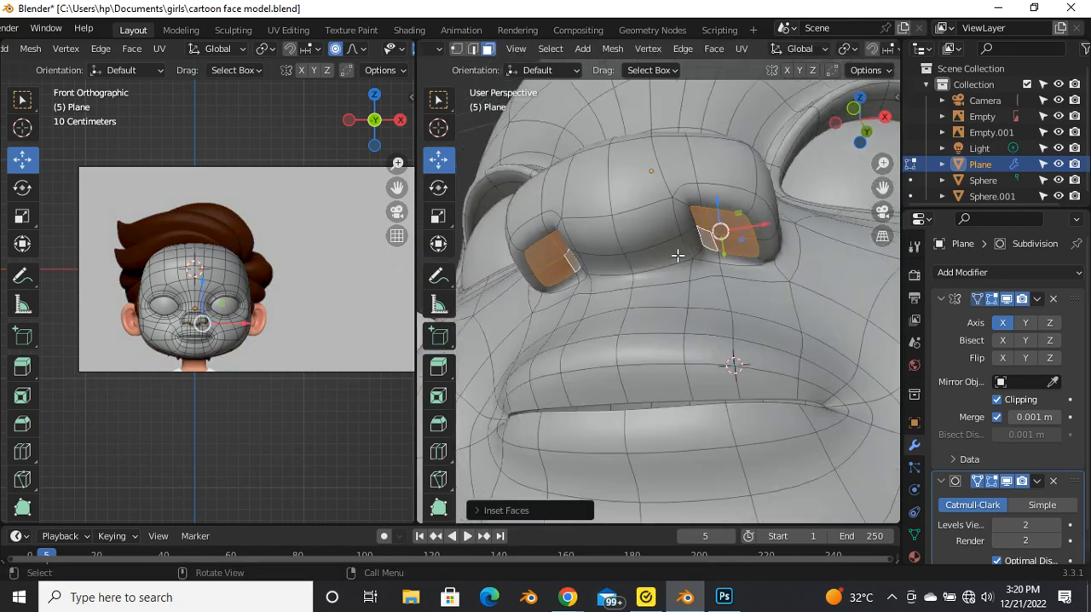
# Step: Turn off proportional editing, scale the inset nostril faces down slightly, and rotate them to follow the nostril outline
pyautogui.scroll(3, 749, 257)
pyautogui.press('s')
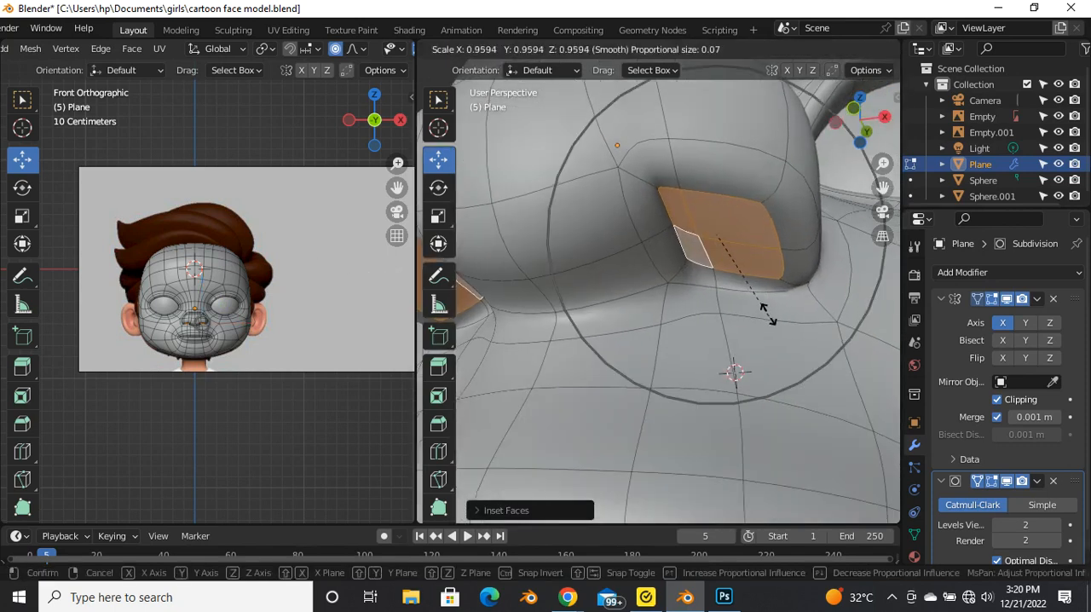
pyautogui.press('Escape')
pyautogui.press('o')
pyautogui.press('s')
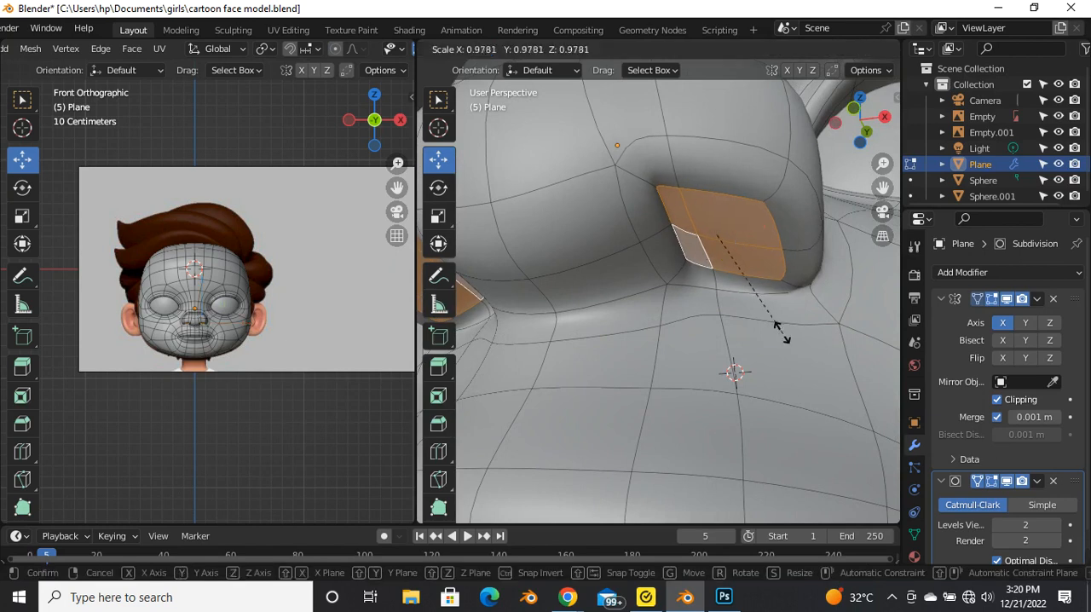
pyautogui.click(775, 307)
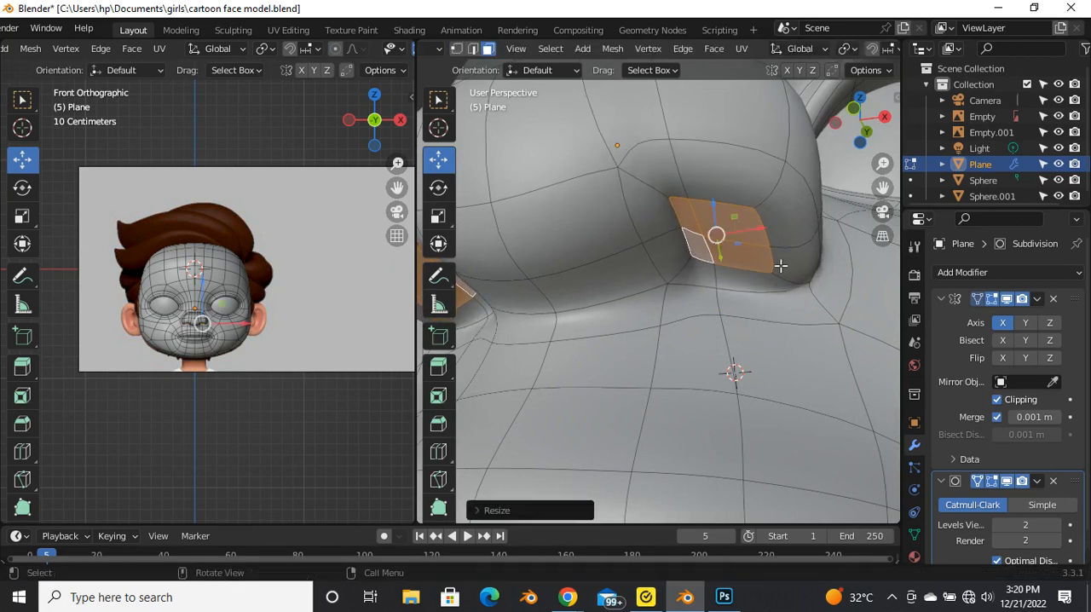
pyautogui.press('r')
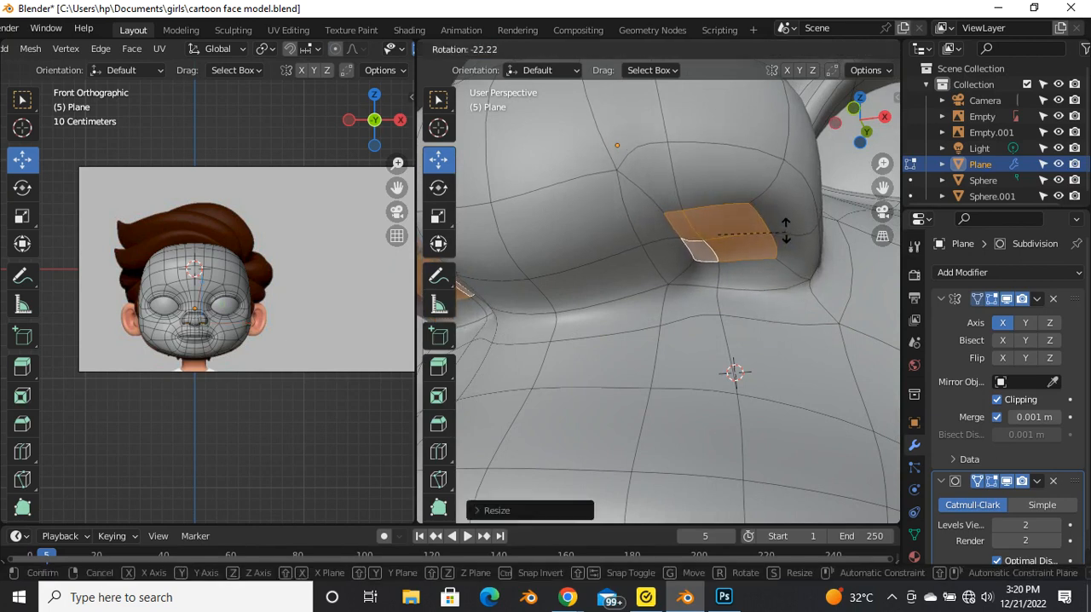
pyautogui.click(783, 239)
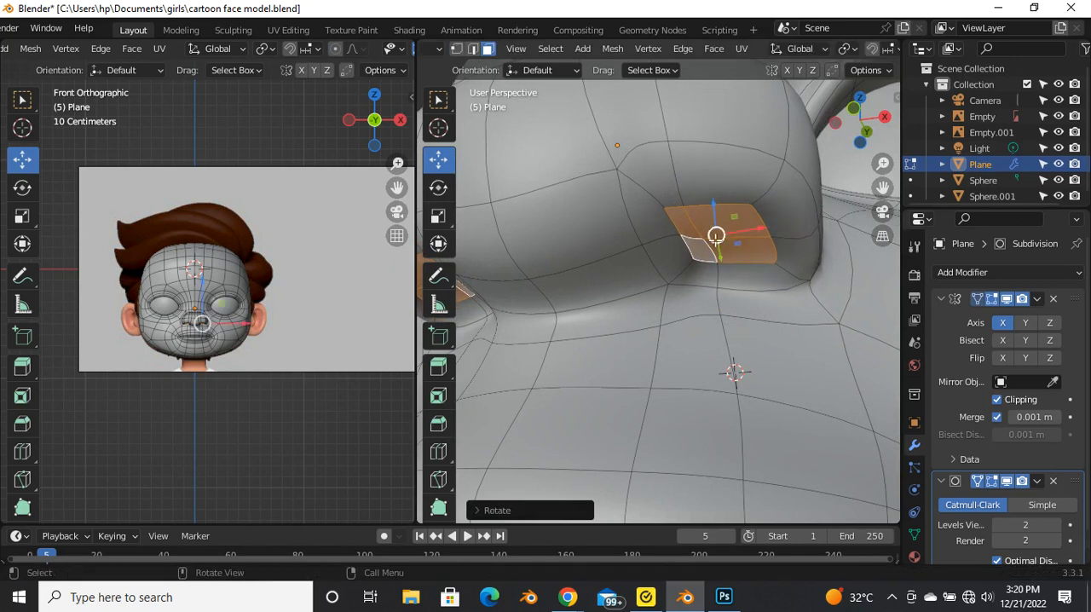
# Step: In vertex select mode, slide a middle-row vertex of the inset nostril along its edge
pyautogui.click(704, 238)
pyautogui.press('1')
pyautogui.click(691, 240)
pyautogui.scroll(1, 707, 243)
pyautogui.hotkey('shift', 'v')
pyautogui.click(767, 247)
# Step: Slide the vertices in the upper and lower rows of the inset nostril along their edges to even the spacing
pyautogui.click(688, 200)
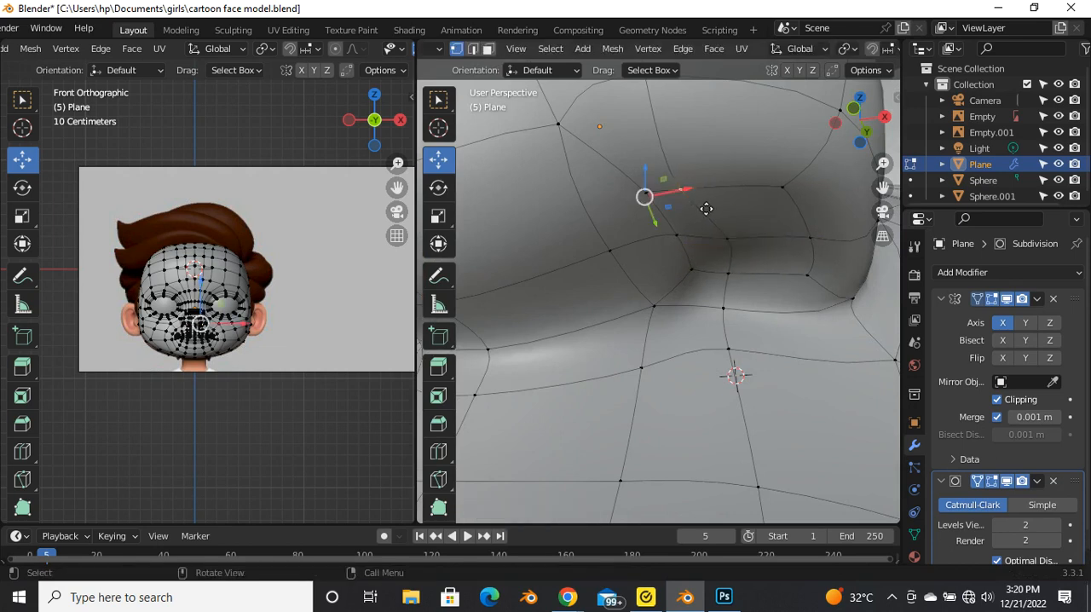
pyautogui.press('g')
pyautogui.press('g')
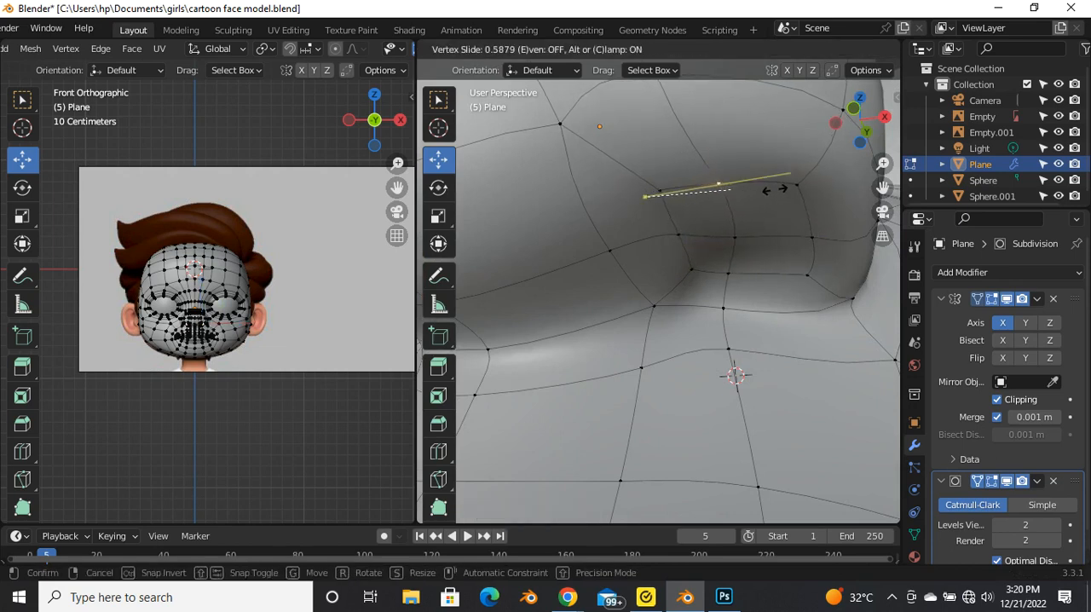
pyautogui.click(788, 194)
pyautogui.press('g')
pyautogui.press('g')
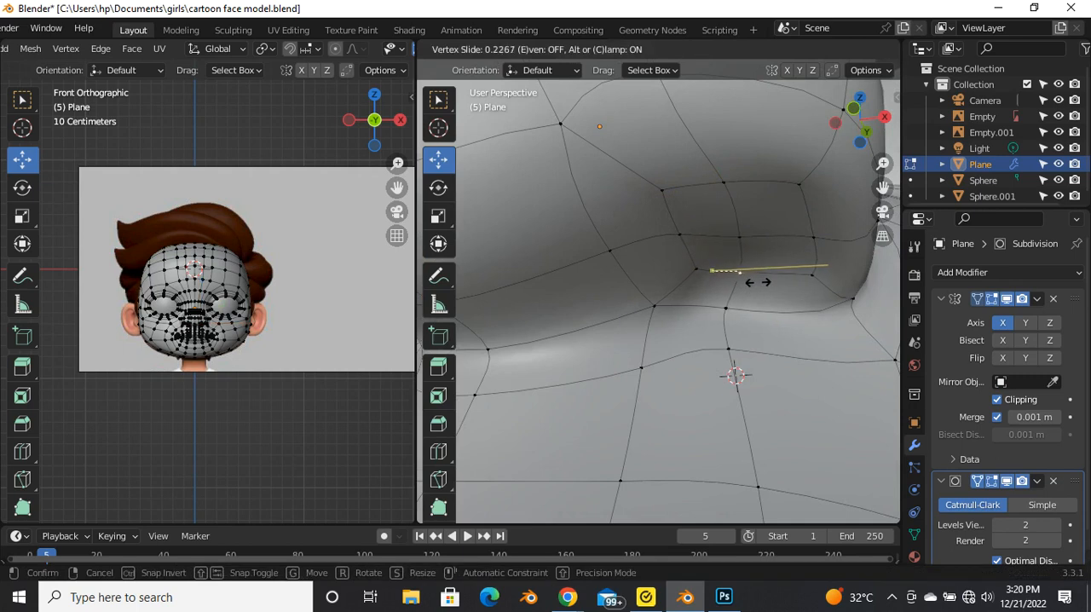
pyautogui.click(742, 268)
pyautogui.scroll(-3, 724, 266)
pyautogui.scroll(5, 728, 271)
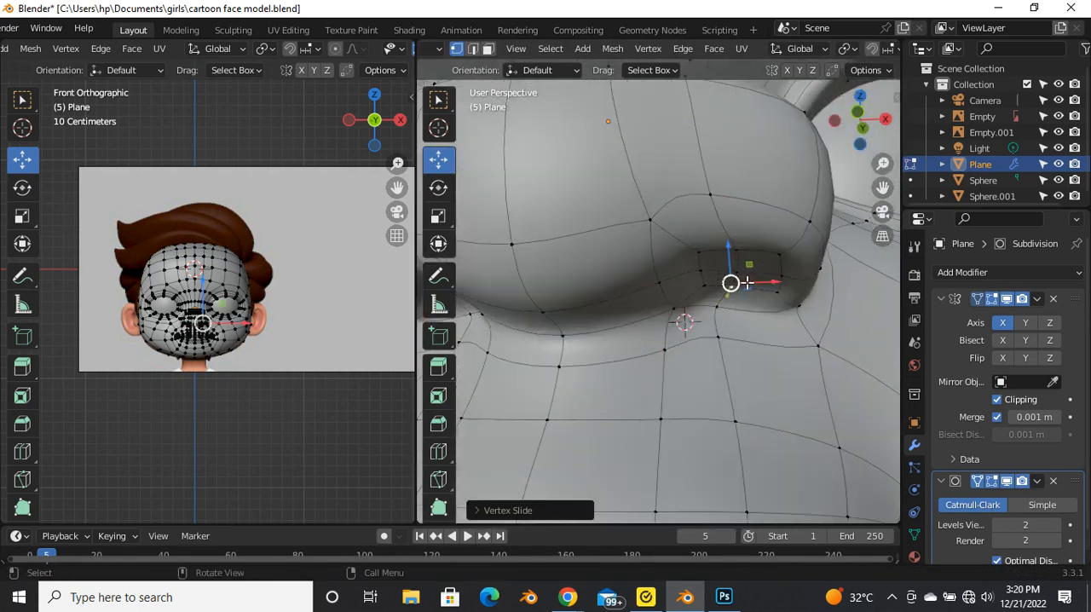
# Step: Select the four inset nostril faces in face select mode and, in front view, move them slightly toward the nose centre and up
pyautogui.press('3')
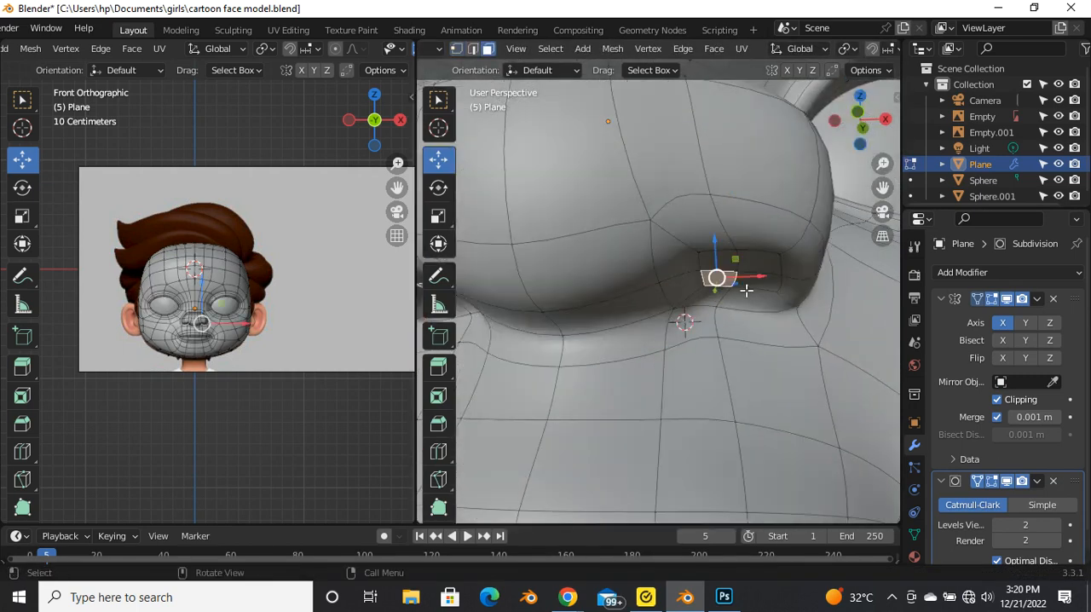
pyautogui.keyDown('shift'); pyautogui.click(757, 269); pyautogui.keyUp('shift')
pyautogui.keyDown('shift'); pyautogui.click(755, 280); pyautogui.keyUp('shift')
pyautogui.keyDown('shift'); pyautogui.click(717, 265); pyautogui.keyUp('shift')
pyautogui.scroll(-5, 730, 299)
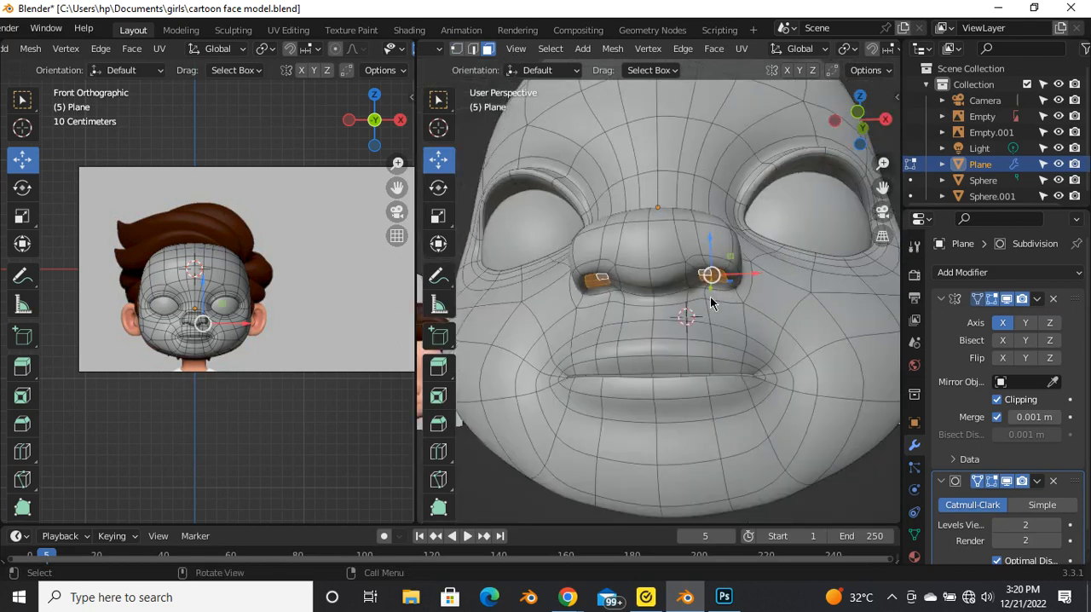
pyautogui.press('`')
pyautogui.click(631, 250)
pyautogui.scroll(4, 707, 299)
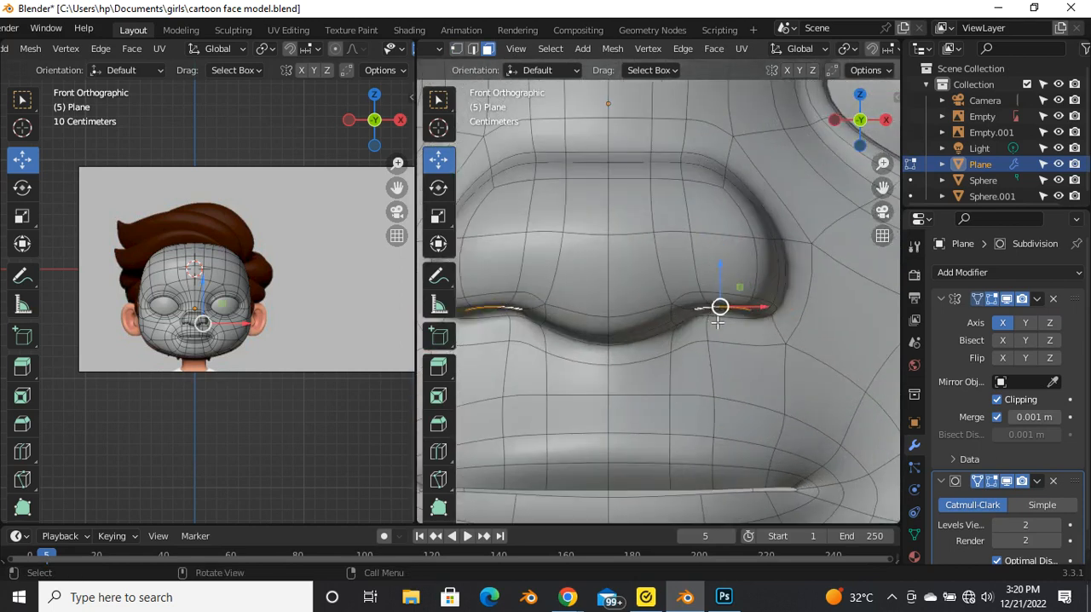
pyautogui.scroll(2, 730, 317)
pyautogui.moveTo(716, 304); pyautogui.dragTo(704, 309)
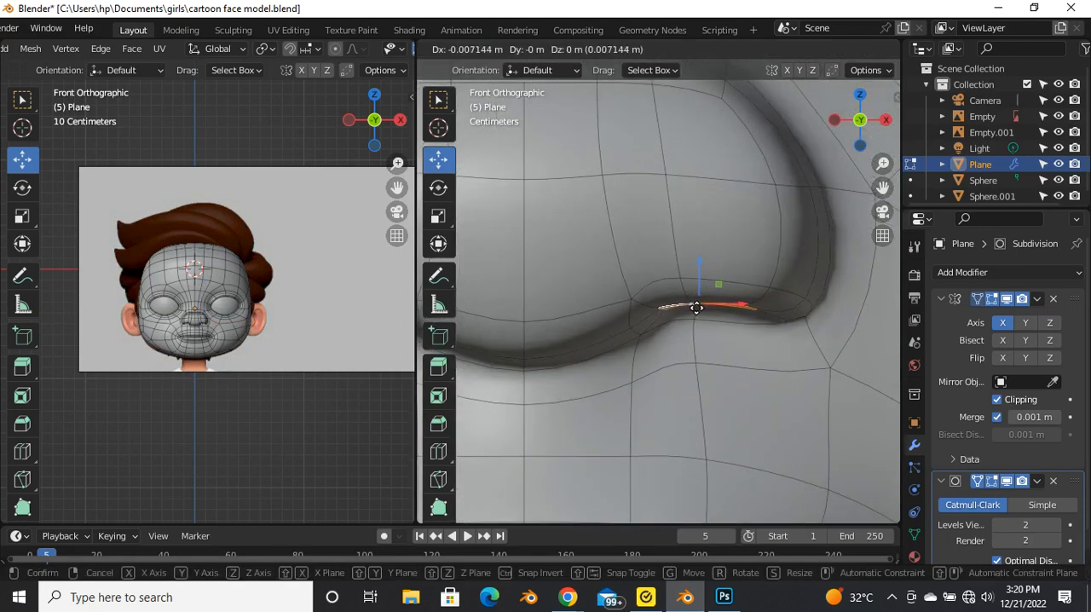
pyautogui.moveTo(691, 307); pyautogui.dragTo(692, 302)
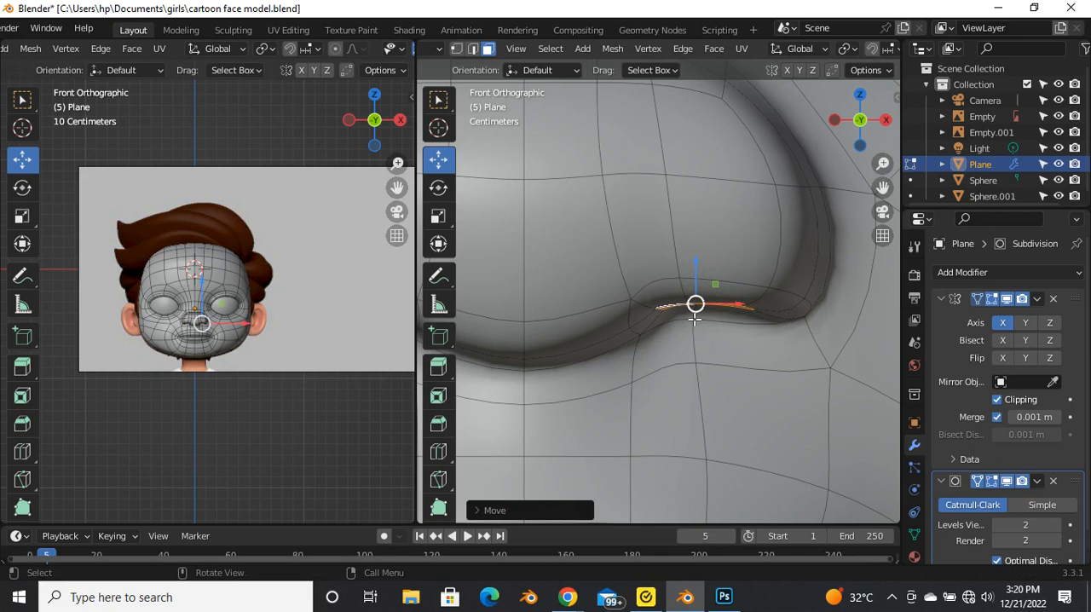
# Step: Extrude the nostril faces about 0.018 m along their normal up into the nose
pyautogui.press('g')
pyautogui.press('z')
pyautogui.press('z')
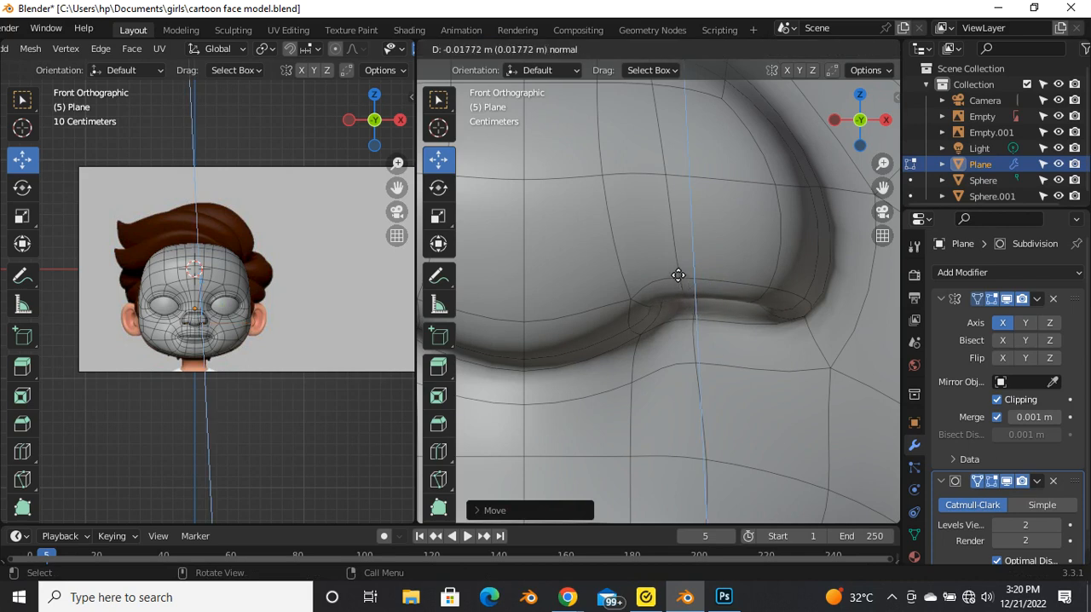
pyautogui.click(702, 319)
pyautogui.scroll(-4, 704, 328)
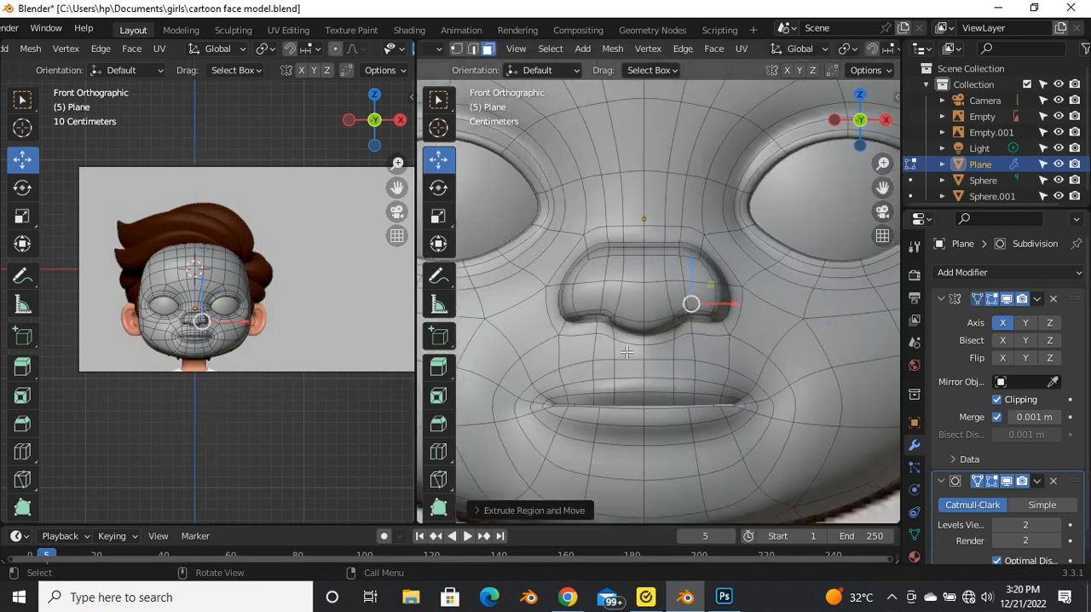
# Step: Examine the extruded nostrils and the whole face from the front and from below, in Edit Mode and Object Mode
pyautogui.press('Tab')
pyautogui.scroll(-5, 624, 357)
pyautogui.scroll(5, 645, 361)
pyautogui.press('Tab')
pyautogui.moveTo(648, 360); pyautogui.dragTo(650, 243, button='middle')
pyautogui.scroll(5, 658, 244)
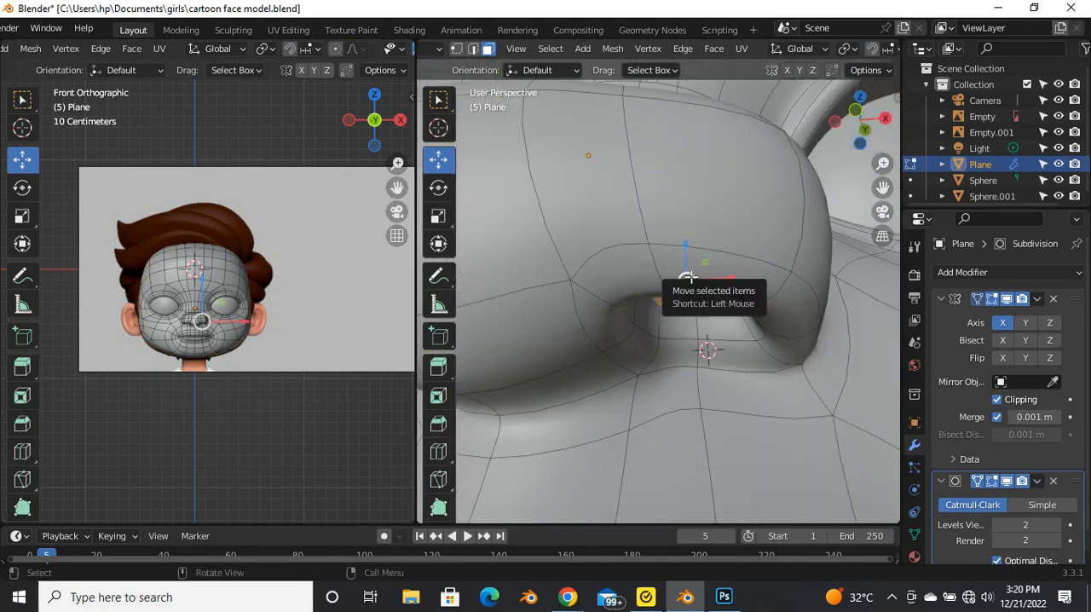
pyautogui.scroll(-6, 684, 268)
pyautogui.moveTo(676, 216); pyautogui.dragTo(675, 206)
pyautogui.scroll(-5, 667, 253)
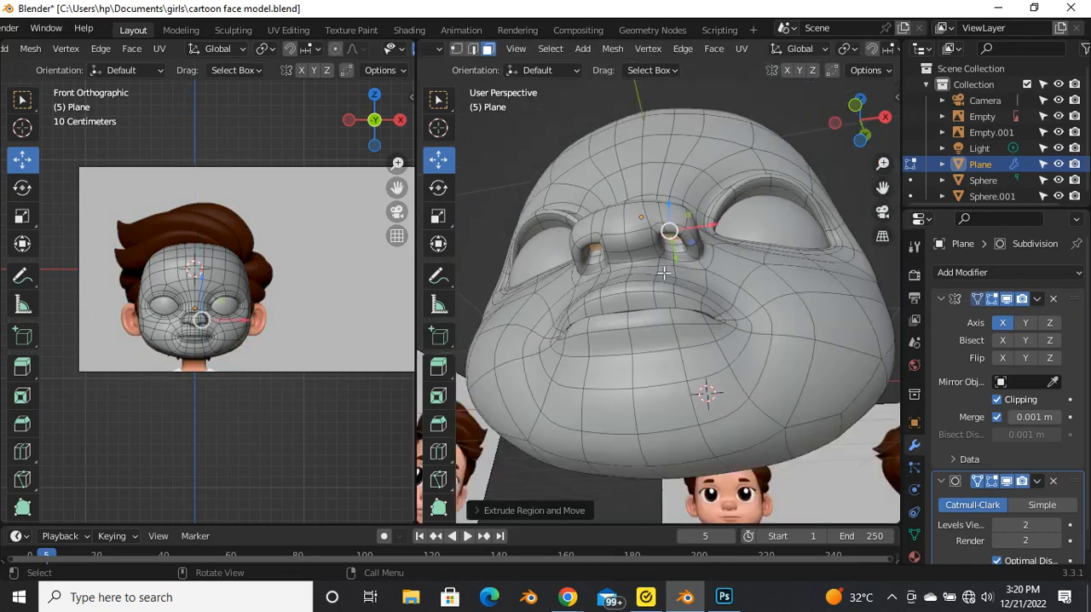
pyautogui.press('Tab')
pyautogui.scroll(-4, 653, 298)
pyautogui.moveTo(654, 299); pyautogui.dragTo(668, 356, button='middle')
pyautogui.scroll(4, 654, 271)
pyautogui.moveTo(653, 268); pyautogui.dragTo(715, 334, button='middle')
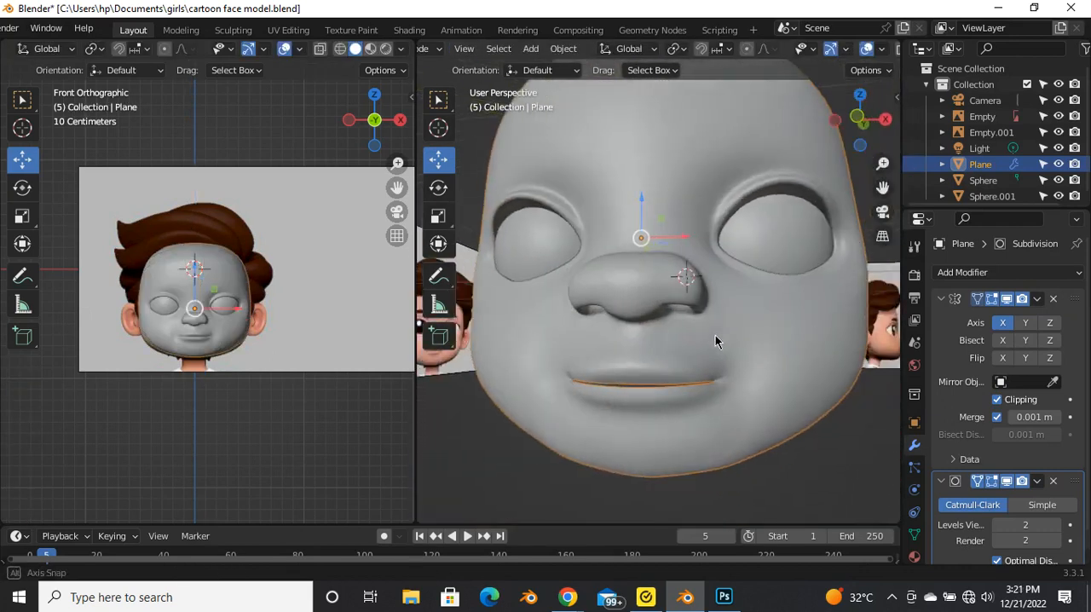
# Step: Return to Edit Mode in vertex select mode and adjust the vertices along the underside of the nose near the nostrils
pyautogui.scroll(5, 724, 366)
pyautogui.press('Tab')
pyautogui.scroll(3, 627, 354)
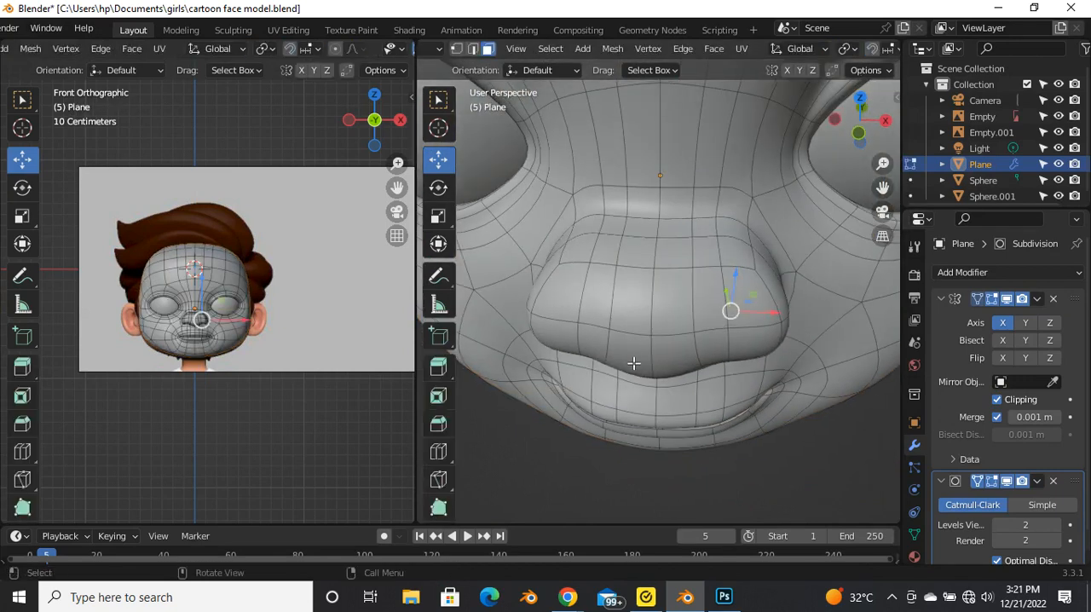
pyautogui.scroll(2, 633, 363)
pyautogui.press('1')
pyautogui.scroll(-5, 645, 316)
pyautogui.moveTo(650, 336); pyautogui.dragTo(627, 292, button='middle')
pyautogui.scroll(5, 682, 315)
pyautogui.click(718, 314)
pyautogui.keyDown('shift'); pyautogui.click(645, 316); pyautogui.keyUp('shift')
pyautogui.keyDown('shift'); pyautogui.click(660, 254); pyautogui.keyUp('shift')
pyautogui.moveTo(628, 264); pyautogui.dragTo(619, 267)
pyautogui.moveTo(619, 268); pyautogui.dragTo(579, 299, button='middle')
# Step: Inspect the nose in Object Mode, and in Edit Mode adjust the vertices along its lower edge beside the nostrils
pyautogui.press('Tab')
pyautogui.click(551, 361)
pyautogui.moveTo(552, 361); pyautogui.dragTo(674, 245, button='middle')
pyautogui.scroll(4, 637, 278)
pyautogui.press('Tab')
pyautogui.scroll(2, 692, 281)
pyautogui.click(724, 266)
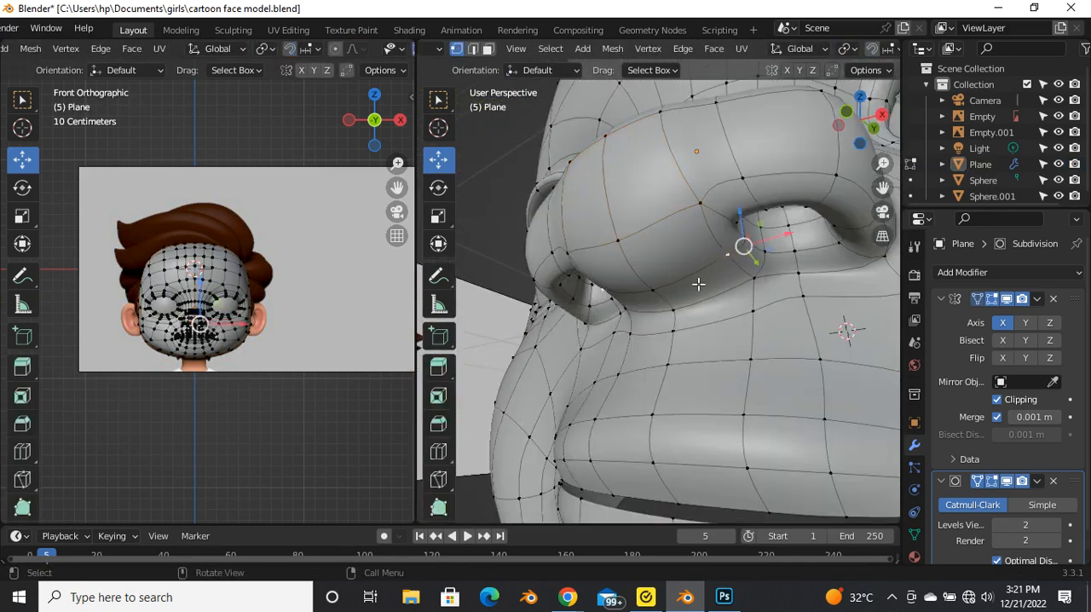
pyautogui.keyDown('shift'); pyautogui.click(661, 294); pyautogui.keyUp('shift')
pyautogui.moveTo(668, 291); pyautogui.dragTo(666, 312, button='middle')
# Step: Select and reposition the vertices at the base of the nose tip between the two nostrils
pyautogui.moveTo(683, 280); pyautogui.dragTo(659, 281)
pyautogui.click(669, 245)
pyautogui.click(612, 273)
pyautogui.moveTo(655, 290); pyautogui.dragTo(623, 260, button='middle')
pyautogui.click(619, 249)
pyautogui.moveTo(650, 299); pyautogui.dragTo(633, 265, button='middle')
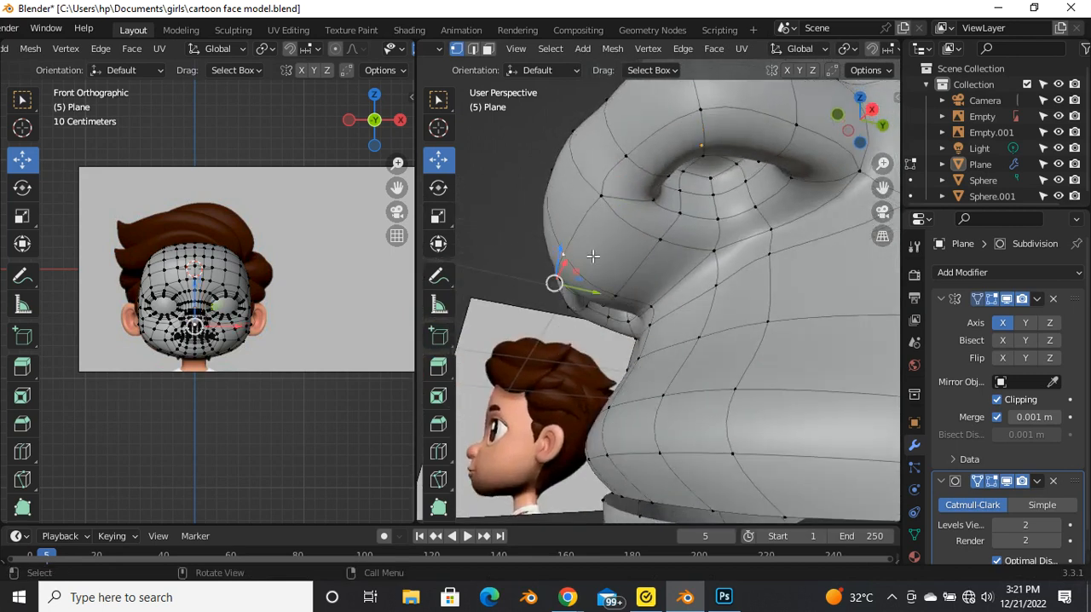
pyautogui.keyDown('shift'); pyautogui.click(612, 195); pyautogui.keyUp('shift')
pyautogui.moveTo(619, 258); pyautogui.dragTo(606, 258)
# Step: Examine the reshaped nose and the whole face from the side in Object Mode
pyautogui.press('Tab')
pyautogui.moveTo(607, 258); pyautogui.dragTo(747, 357, button='middle')
pyautogui.scroll(-3, 748, 356)
pyautogui.moveTo(676, 402); pyautogui.dragTo(623, 385, button='middle')
pyautogui.scroll(-2, 683, 374)
pyautogui.scroll(4, 689, 371)
pyautogui.moveTo(689, 370)
pyautogui.mouseDown(button='middle')
pyautogui.moveTo(650, 383)
pyautogui.moveTo(671, 354)
pyautogui.moveTo(644, 364)
pyautogui.moveTo(680, 362)
pyautogui.mouseUp(button='middle')
pyautogui.scroll(-2, 643, 365)
pyautogui.scroll(-3, 684, 364)
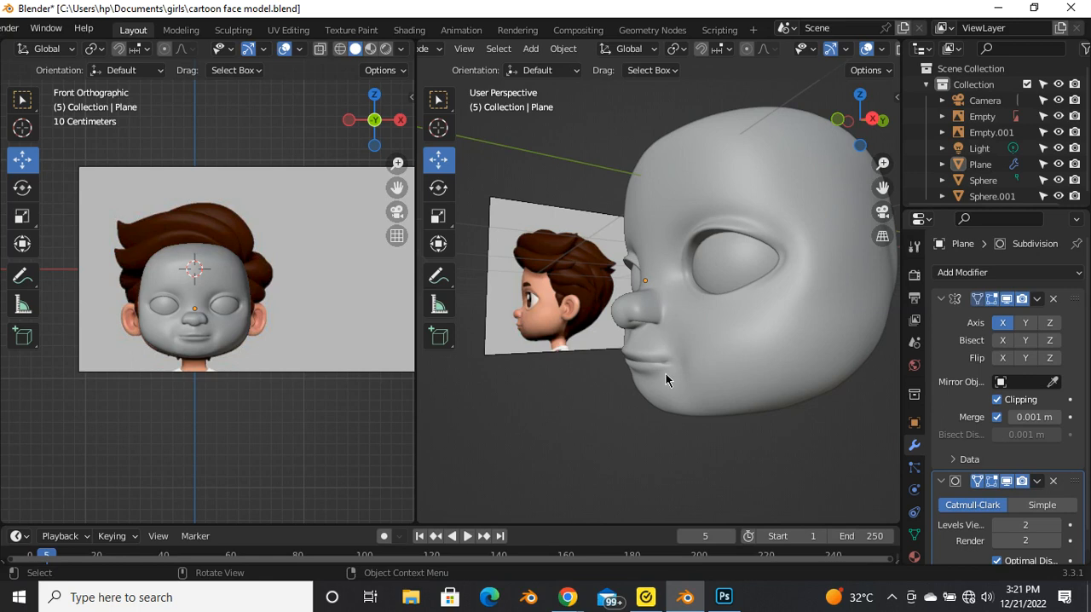
# Step: In Edit Mode and right orthographic view, add a centred edge loop around the lips next to the mouth opening
pyautogui.scroll(3, 666, 375)
pyautogui.click(660, 341)
pyautogui.press('Tab')
pyautogui.moveTo(622, 360); pyautogui.dragTo(645, 361, button='middle')
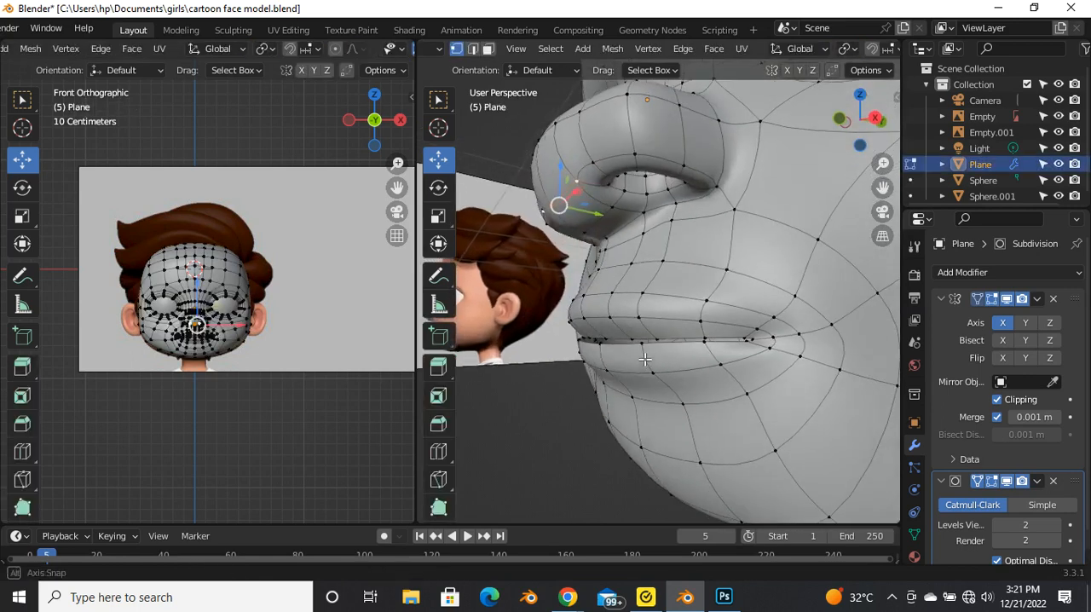
pyautogui.scroll(5, 630, 362)
pyautogui.scroll(-4, 636, 352)
pyautogui.press('`')
pyautogui.click(746, 341)
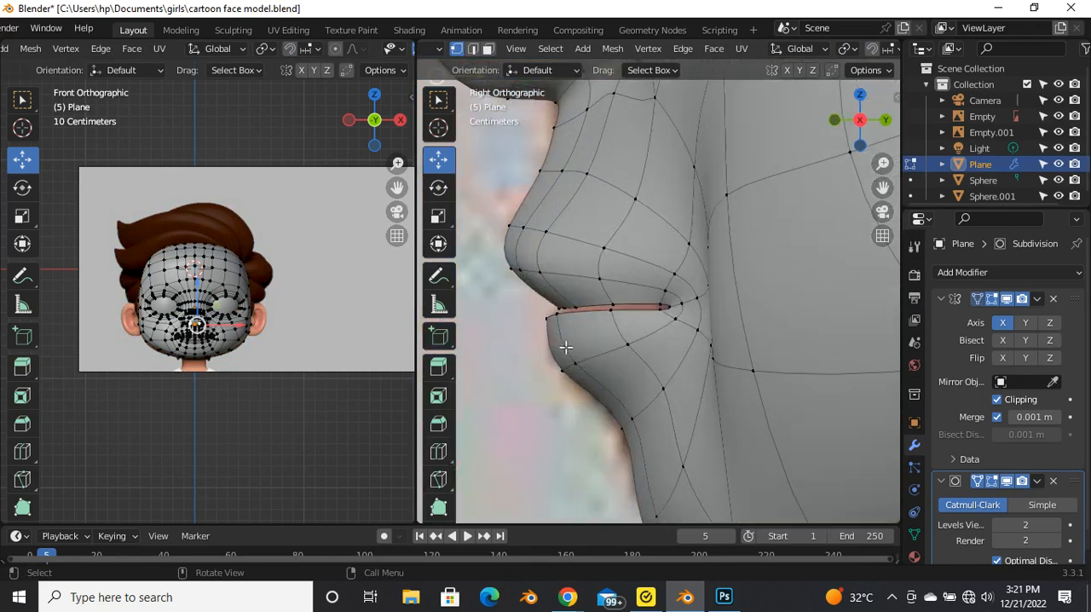
pyautogui.scroll(3, 552, 340)
pyautogui.keyDown('alt'); pyautogui.click(566, 273); pyautogui.keyUp('alt')
pyautogui.press('g')
pyautogui.press('g')
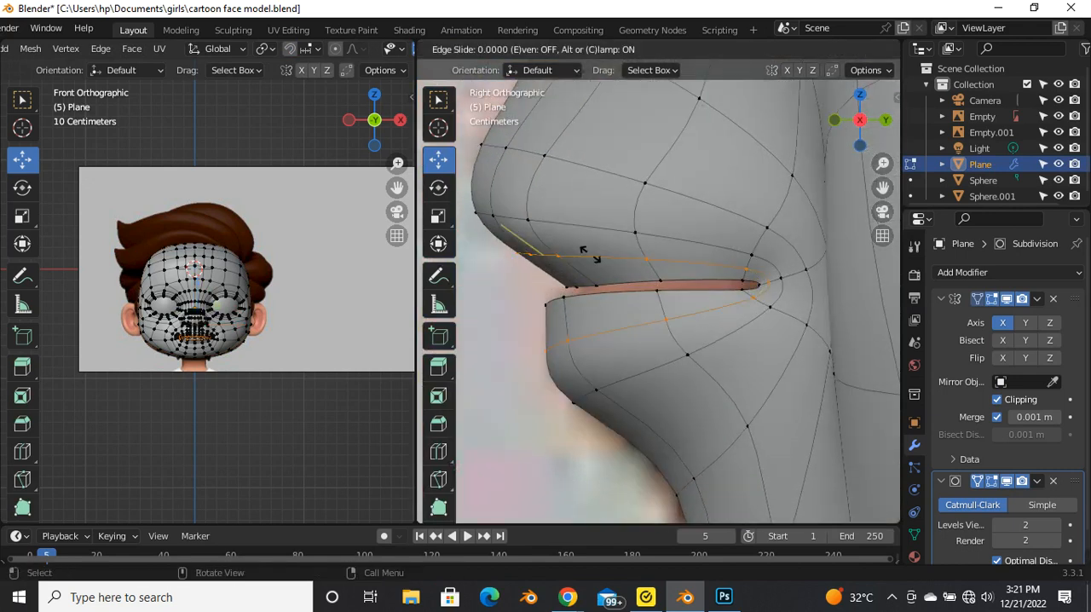
pyautogui.click(588, 262)
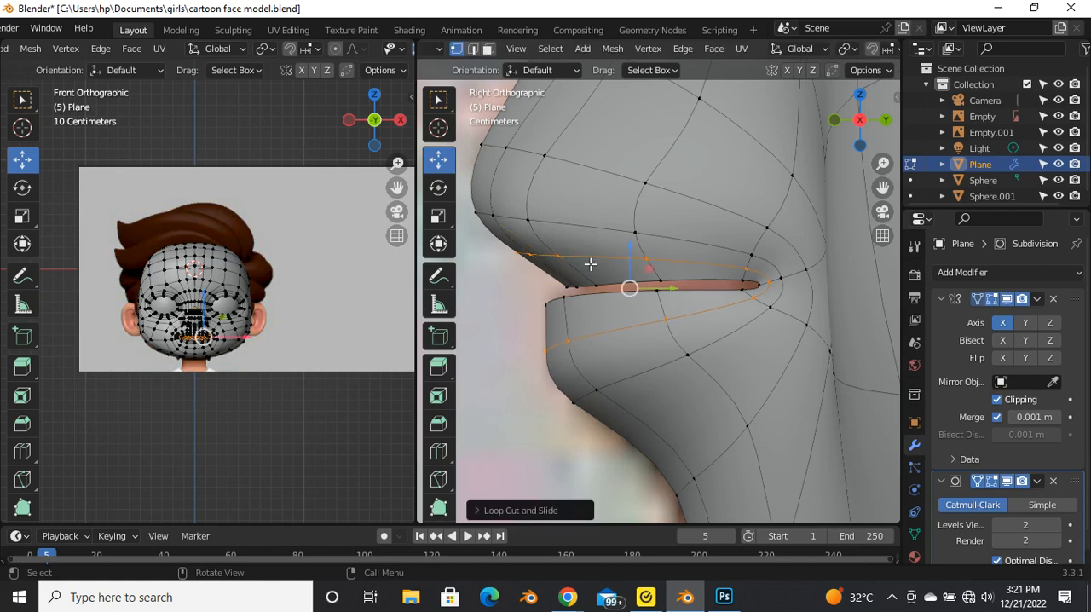
# Step: Edge-slide the new loop's front vertices on the lower lip down toward the lip's lower edge
pyautogui.click(546, 331)
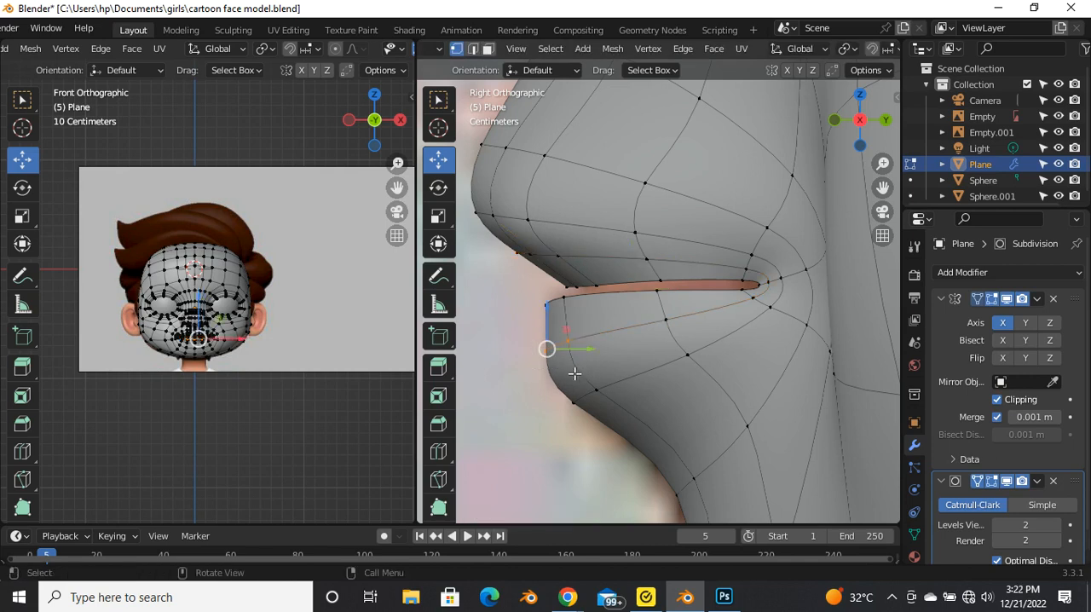
pyautogui.press('g')
pyautogui.press('g')
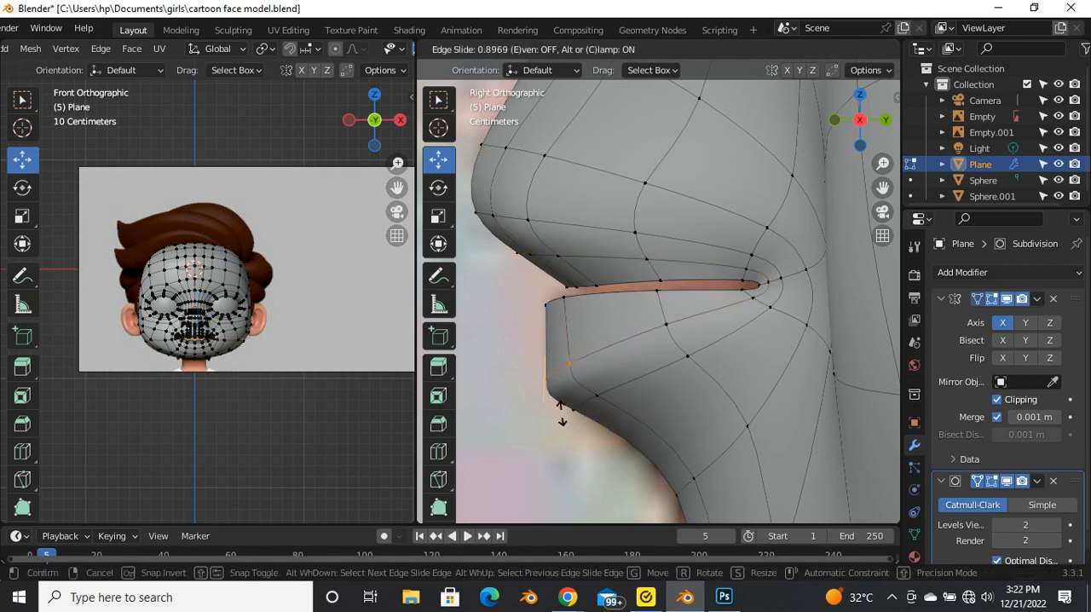
pyautogui.click(564, 437)
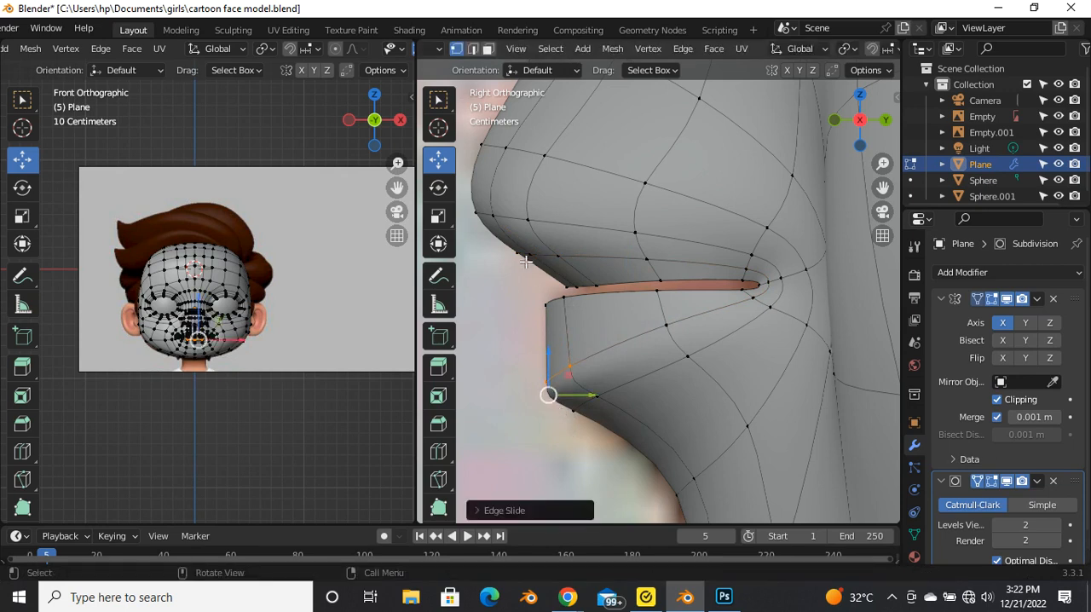
# Step: Edge-slide the new loop's front vertices under the upper lip forward toward the lip's front edge
pyautogui.scroll(3, 551, 391)
pyautogui.moveTo(482, 227); pyautogui.dragTo(653, 295)
pyautogui.scroll(-3, 653, 296)
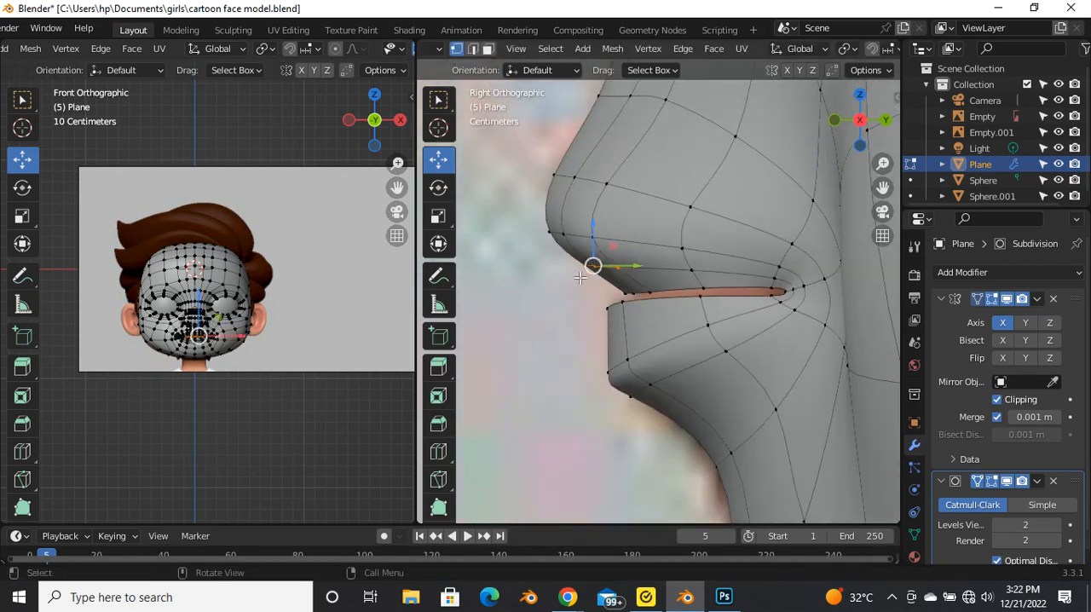
pyautogui.press('g')
pyautogui.press('g')
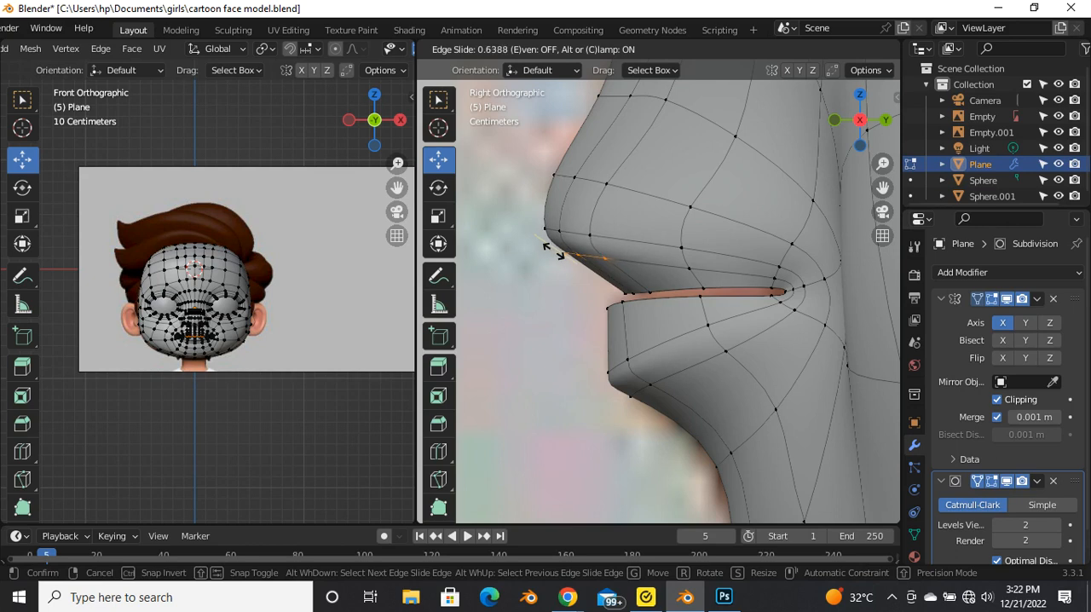
pyautogui.click(532, 248)
pyautogui.scroll(3, 558, 239)
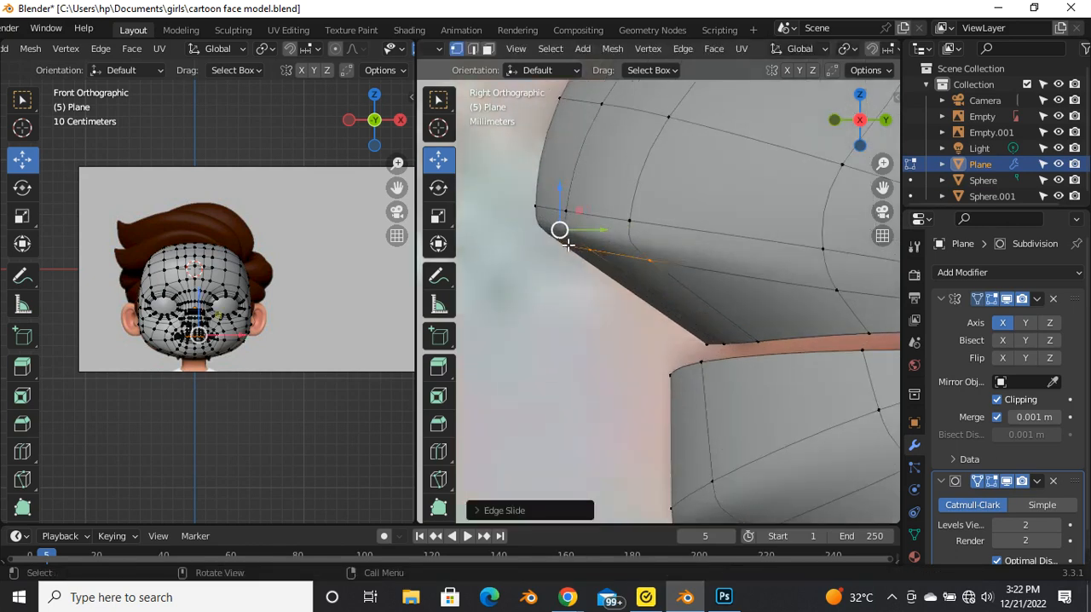
pyautogui.press('g')
pyautogui.press('g')
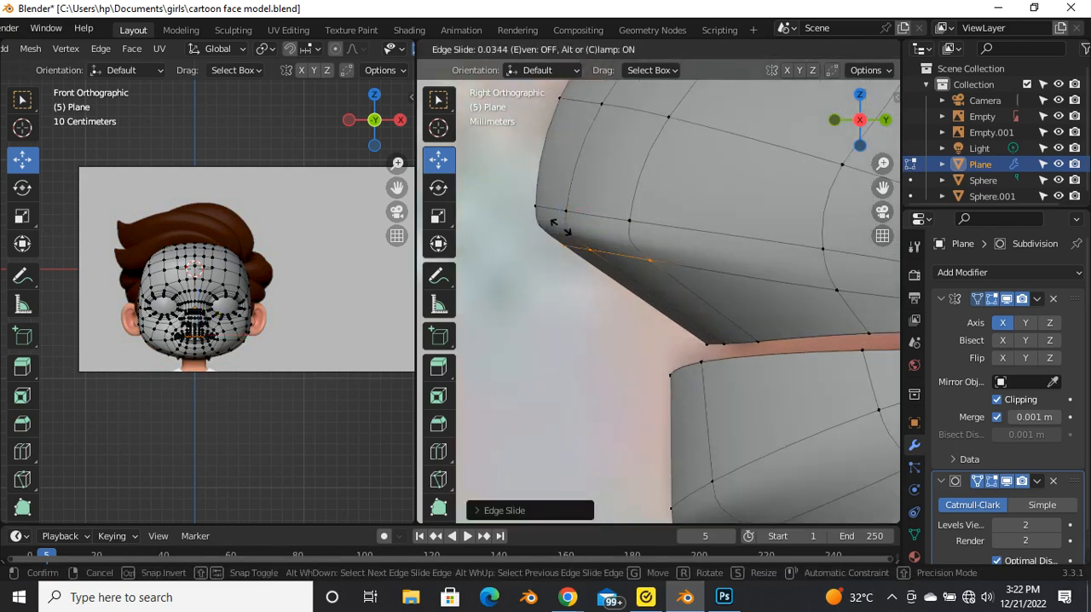
pyautogui.click(566, 231)
pyautogui.scroll(-2, 569, 274)
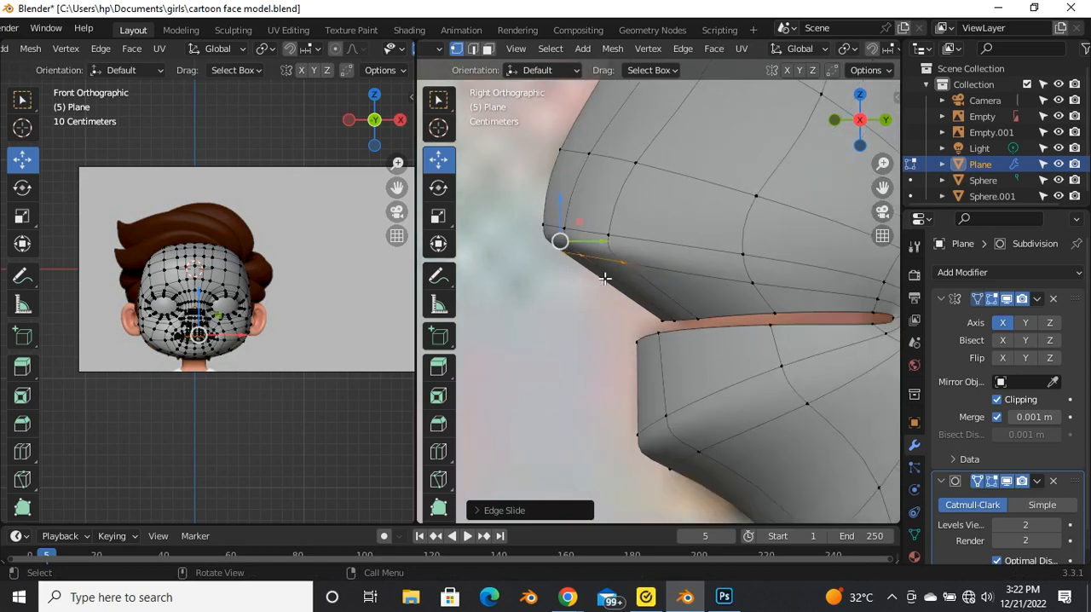
# Step: Check the lip profile in Object Mode, and in Edit Mode add another centred edge loop around the mouth opening
pyautogui.scroll(2, 590, 257)
pyautogui.moveTo(591, 236); pyautogui.dragTo(575, 240)
pyautogui.press('Tab')
pyautogui.scroll(-4, 569, 283)
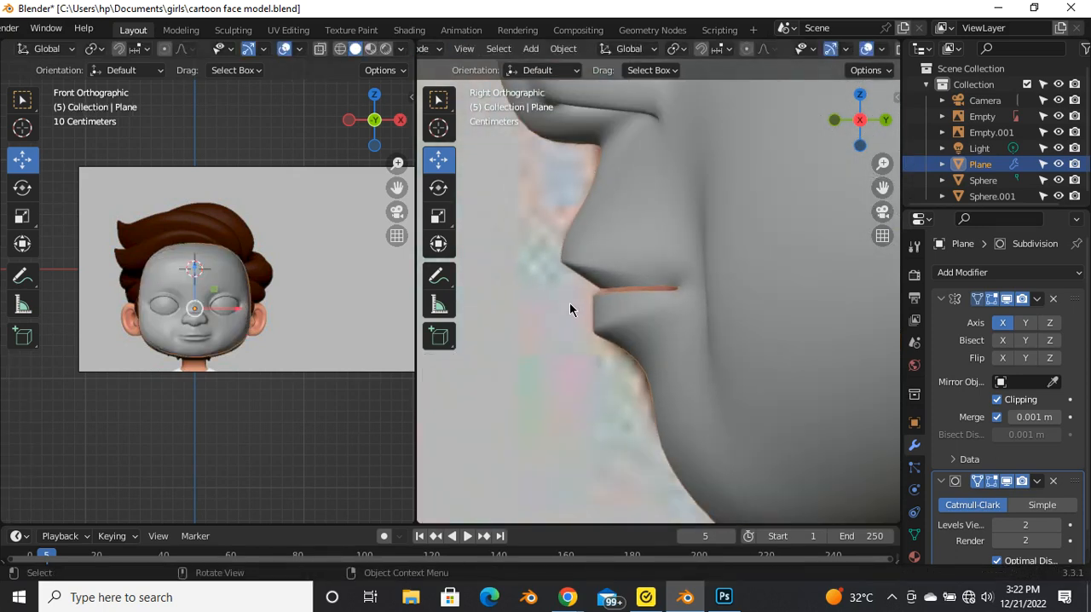
pyautogui.press('Tab')
pyautogui.scroll(1, 635, 270)
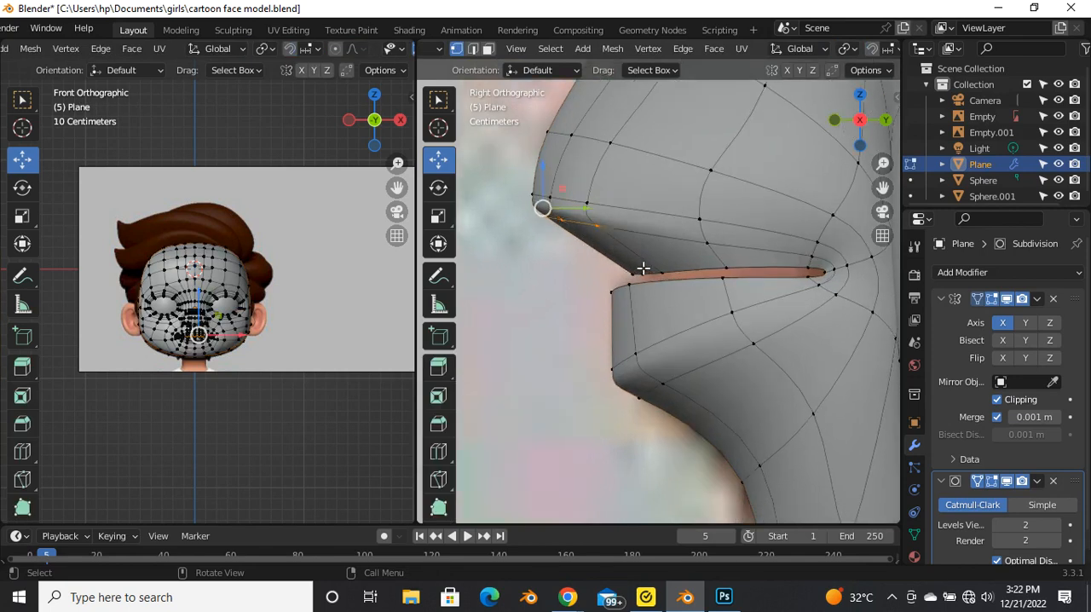
pyautogui.hotkey('ctrl', 'r')
pyautogui.click(646, 260)
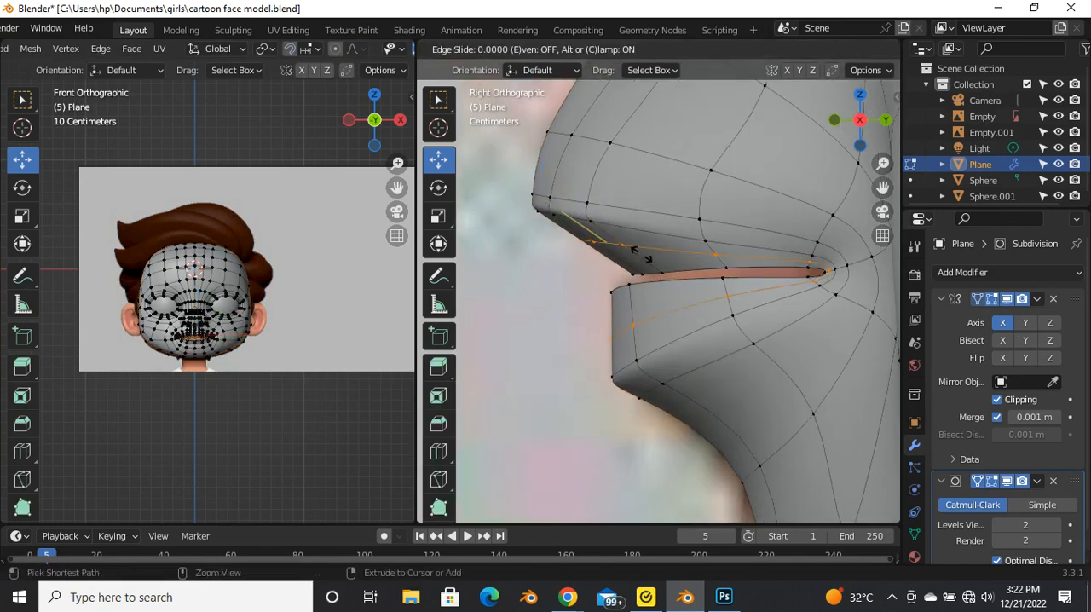
pyautogui.click(632, 261)
# Step: Move the new loop's front vertices on the lower and upper lip slightly outward to round the profile
pyautogui.scroll(2, 640, 334)
pyautogui.scroll(1, 639, 334)
pyautogui.moveTo(591, 302); pyautogui.dragTo(637, 351)
pyautogui.moveTo(544, 179); pyautogui.dragTo(592, 193)
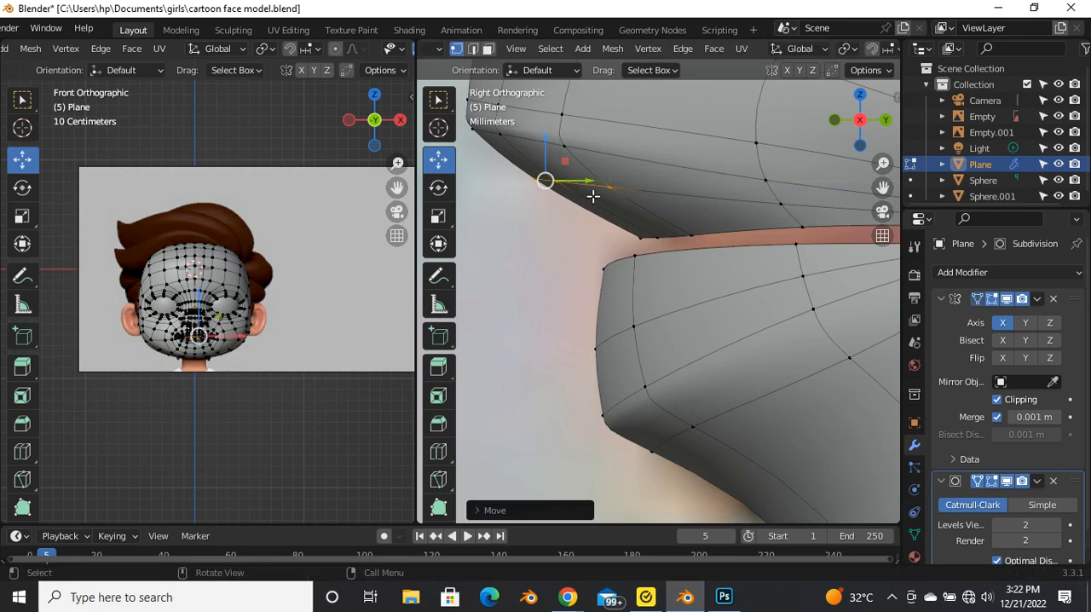
# Step: Examine the rounded lip profile in Object Mode from the right and from an angle
pyautogui.press('Tab')
pyautogui.scroll(-3, 593, 219)
pyautogui.scroll(-5, 593, 218)
pyautogui.scroll(5, 583, 237)
pyautogui.scroll(-5, 582, 239)
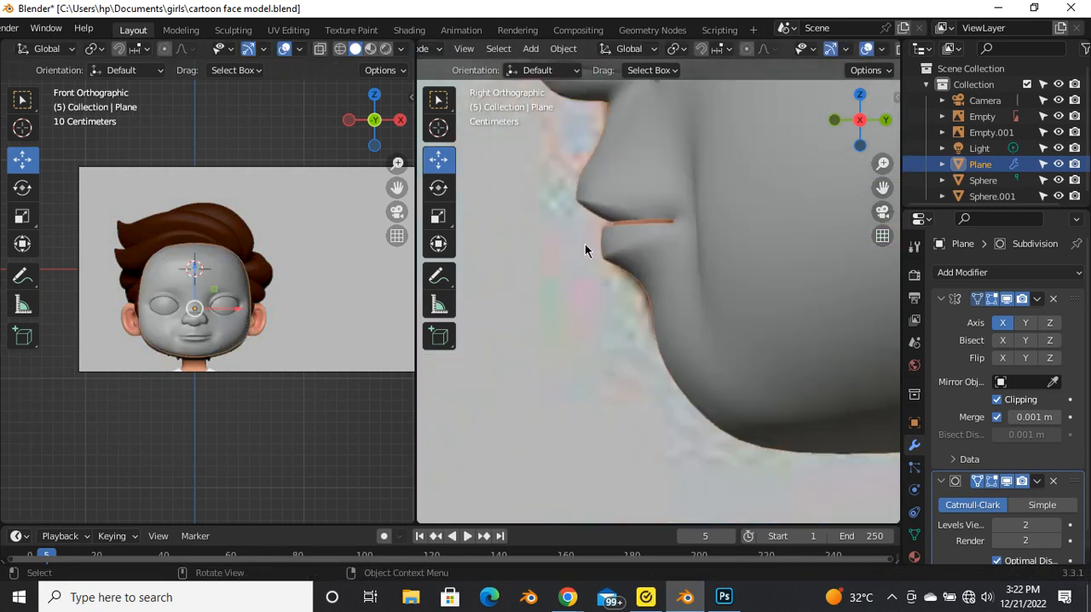
pyautogui.scroll(5, 584, 245)
pyautogui.moveTo(643, 266); pyautogui.dragTo(675, 239, button='middle')
# Step: Return to Edit Mode and undo the last move of the upper lip's inner loop vertices
pyautogui.press('Tab')
pyautogui.scroll(5, 672, 219)
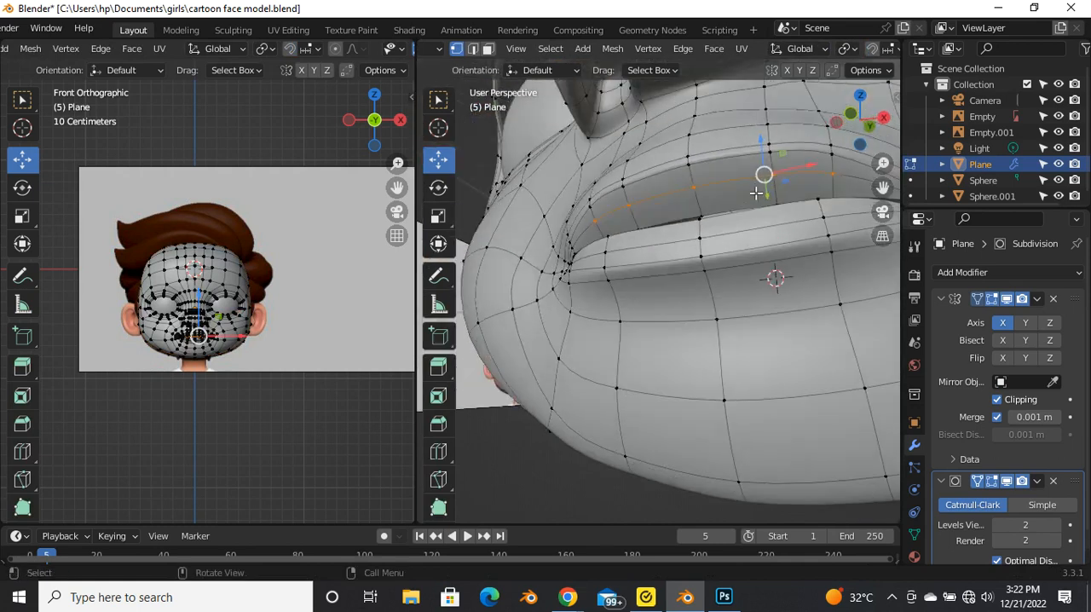
pyautogui.hotkey('ctrl', 'z')
pyautogui.hotkey('ctrl', 'z')
pyautogui.hotkey('ctrl', 'z')
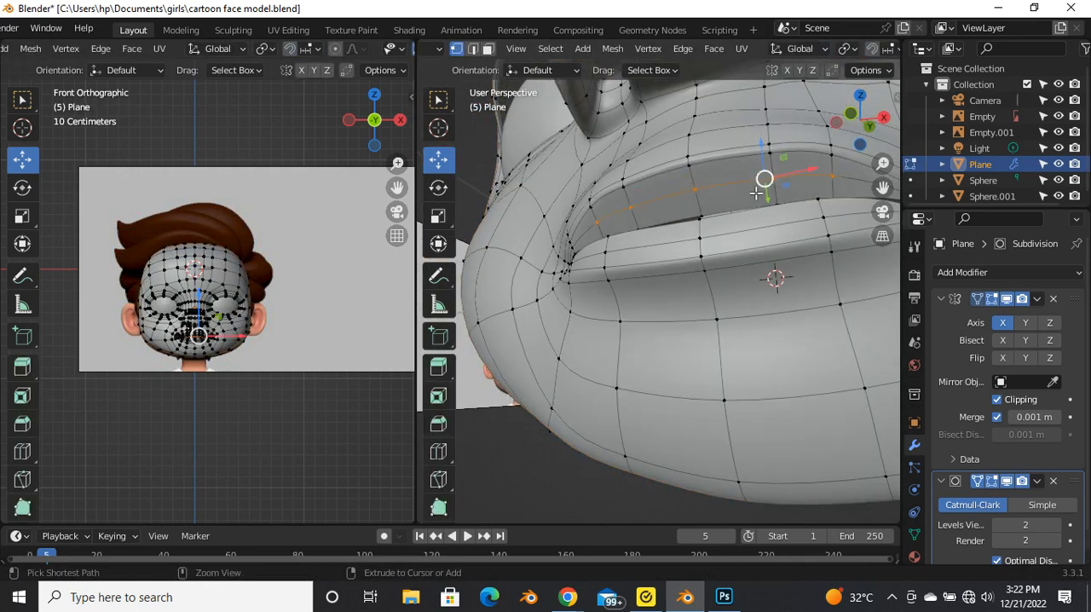
# Step: Select the central vertices of the upper lip's inner loop and move them outward in right orthographic view
pyautogui.keyDown('shift'); pyautogui.click(704, 195); pyautogui.keyUp('shift')
pyautogui.keyDown('shift'); pyautogui.click(712, 196); pyautogui.keyUp('shift')
pyautogui.moveTo(755, 218); pyautogui.dragTo(643, 268, button='middle')
pyautogui.press('`')
pyautogui.click(749, 256)
pyautogui.scroll(7, 669, 222)
pyautogui.moveTo(590, 220); pyautogui.dragTo(549, 236)
pyautogui.press('`')
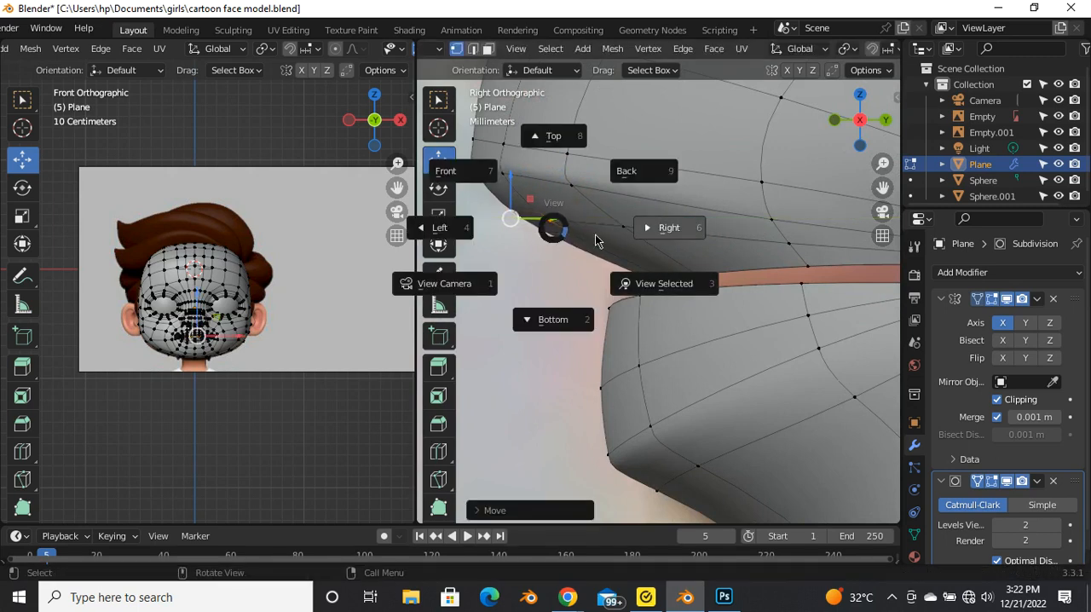
pyautogui.click(682, 224)
pyautogui.moveTo(664, 236); pyautogui.dragTo(620, 295, button='middle')
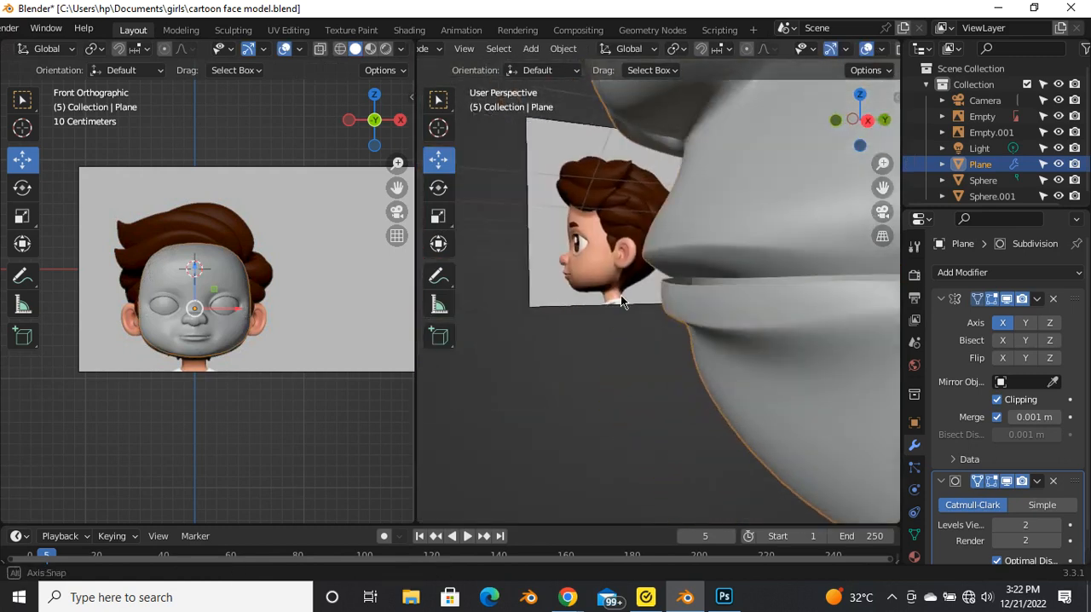
# Step: In Edit Mode, move the selected vertices under the upper lip slightly along the Y axis
pyautogui.press('Tab')
pyautogui.moveTo(663, 262)
pyautogui.mouseDown(button='middle')
pyautogui.moveTo(650, 249)
pyautogui.moveTo(651, 266)
pyautogui.mouseUp(button='middle')
pyautogui.scroll(2, 651, 267)
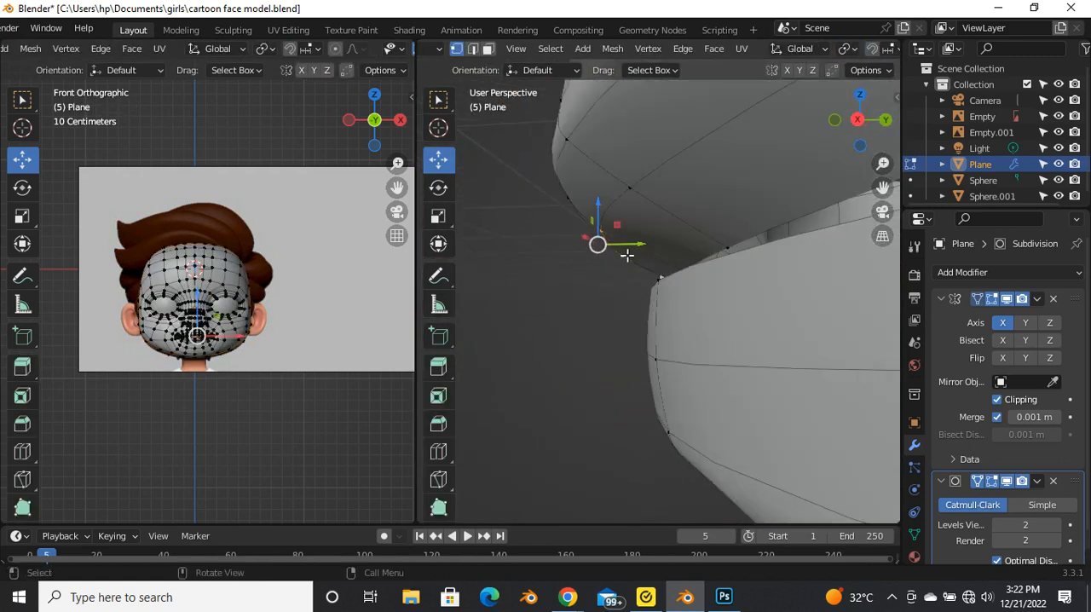
pyautogui.press('g')
pyautogui.press('y')
pyautogui.moveTo(607, 258); pyautogui.dragTo(605, 258)
# Step: Examine the lips from several angles, comparing Object Mode with Edit Mode
pyautogui.scroll(-5, 626, 262)
pyautogui.press('Tab')
pyautogui.moveTo(650, 268); pyautogui.dragTo(858, 308, button='middle')
pyautogui.press('Tab')
# Step: In Edit Mode and right orthographic view, add one more edge loop around the lips close to the mouth opening
pyautogui.press('Tab')
pyautogui.scroll(-2, 690, 305)
pyautogui.moveTo(690, 305); pyautogui.dragTo(757, 270, button='middle')
pyautogui.scroll(3, 576, 276)
pyautogui.press('Tab')
pyautogui.press('`')
pyautogui.click(825, 296)
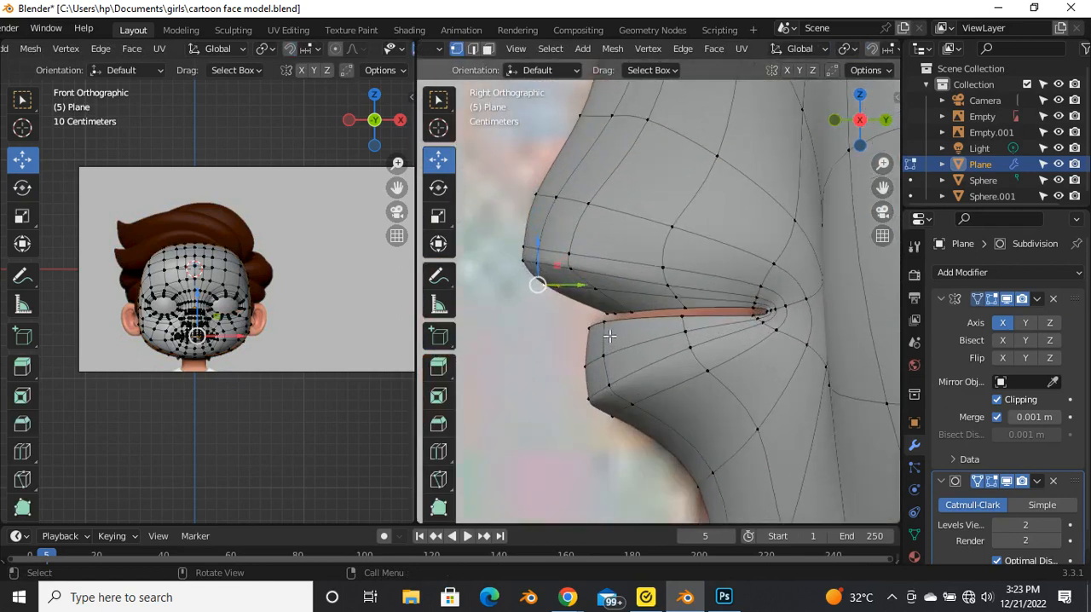
pyautogui.hotkey('ctrl', 'r')
pyautogui.click(600, 272)
pyautogui.click(594, 344)
# Step: Select the lower lip's front vertices and move them slightly forward along the Y axis
pyautogui.moveTo(587, 349); pyautogui.dragTo(589, 351)
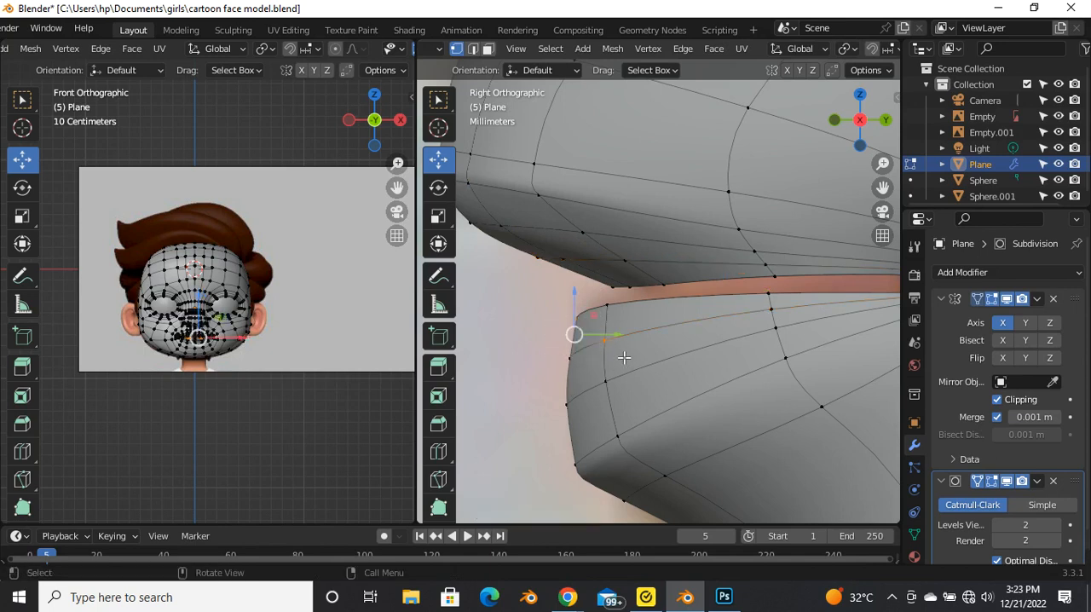
pyautogui.moveTo(612, 395); pyautogui.dragTo(622, 385)
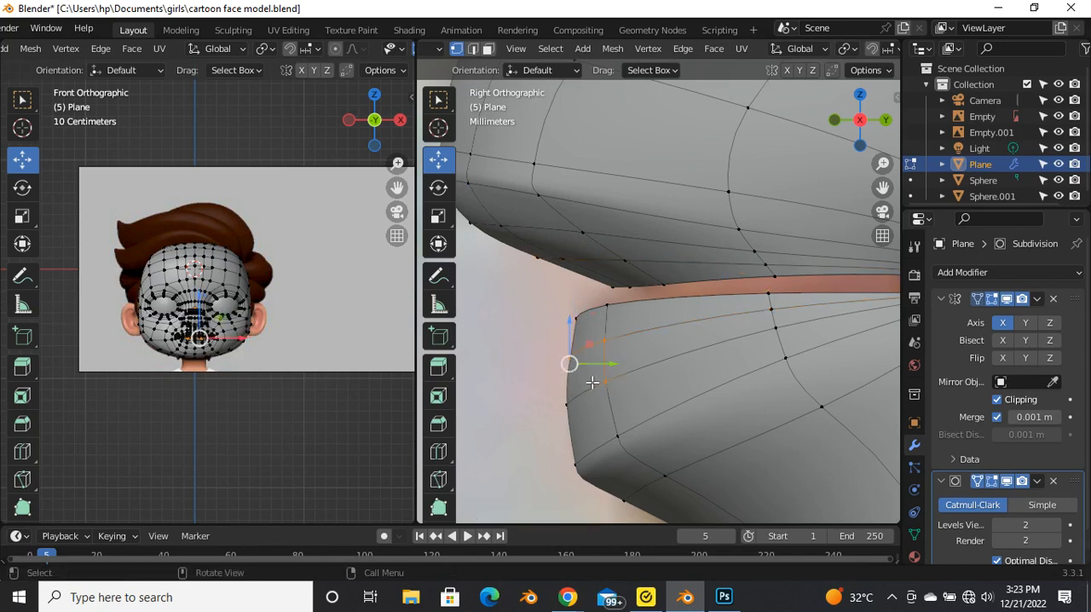
pyautogui.press('g')
pyautogui.press('y')
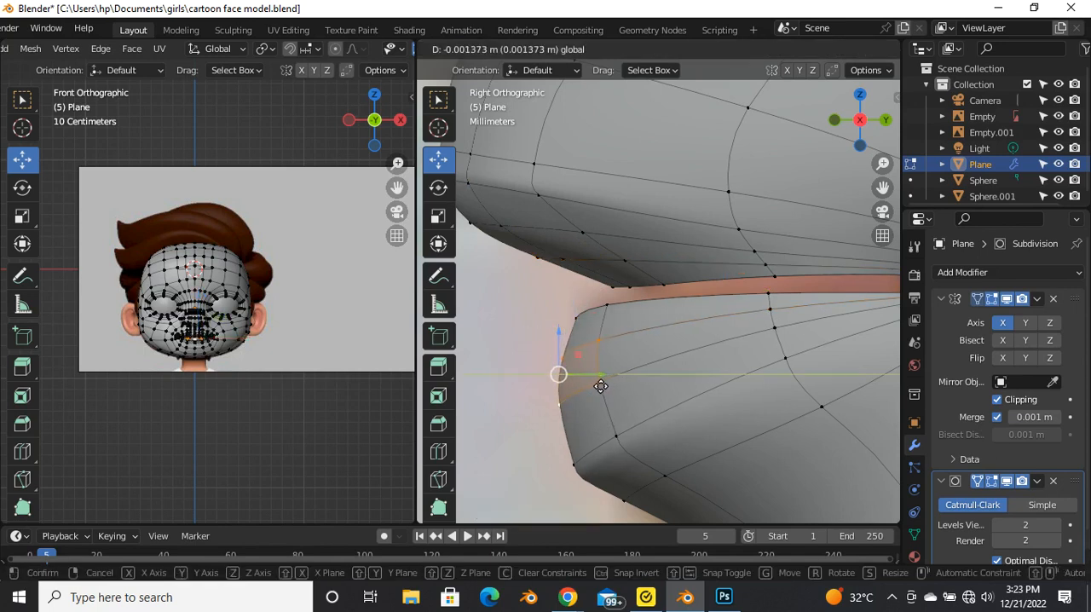
pyautogui.click(592, 335)
# Step: Select the vertices under the front of the upper lip and shift them slightly forward along Y and vertically along Z
pyautogui.moveTo(478, 226); pyautogui.dragTo(573, 284)
pyautogui.press('g')
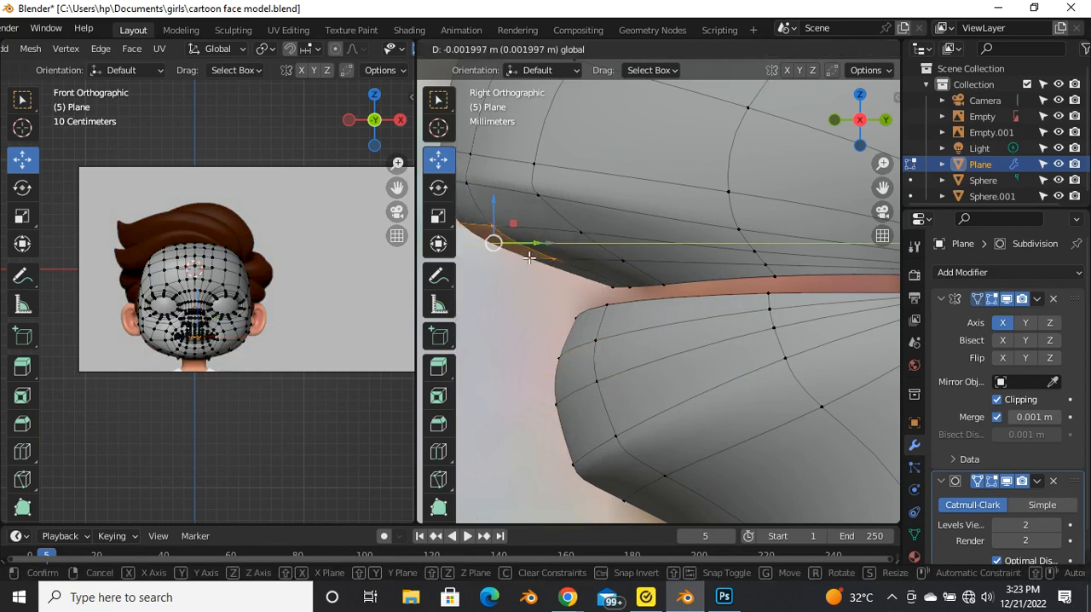
pyautogui.click(500, 230)
pyautogui.press('g')
pyautogui.press('z')
pyautogui.click(507, 247)
# Step: Examine the reshaped lips from the side and front, comparing Object Mode with Edit Mode
pyautogui.scroll(-5, 509, 249)
pyautogui.moveTo(563, 270); pyautogui.dragTo(635, 275, button='middle')
pyautogui.press('Tab')
# Step: Select the front vertices on the upper lip's lower edge and raise them about 0.003 m along Z in the right orthographic view
pyautogui.press('Tab')
pyautogui.press('Tab')
pyautogui.press('Tab')
pyautogui.press('Tab')
pyautogui.moveTo(636, 275); pyautogui.dragTo(652, 226, button='middle')
pyautogui.press('Tab')
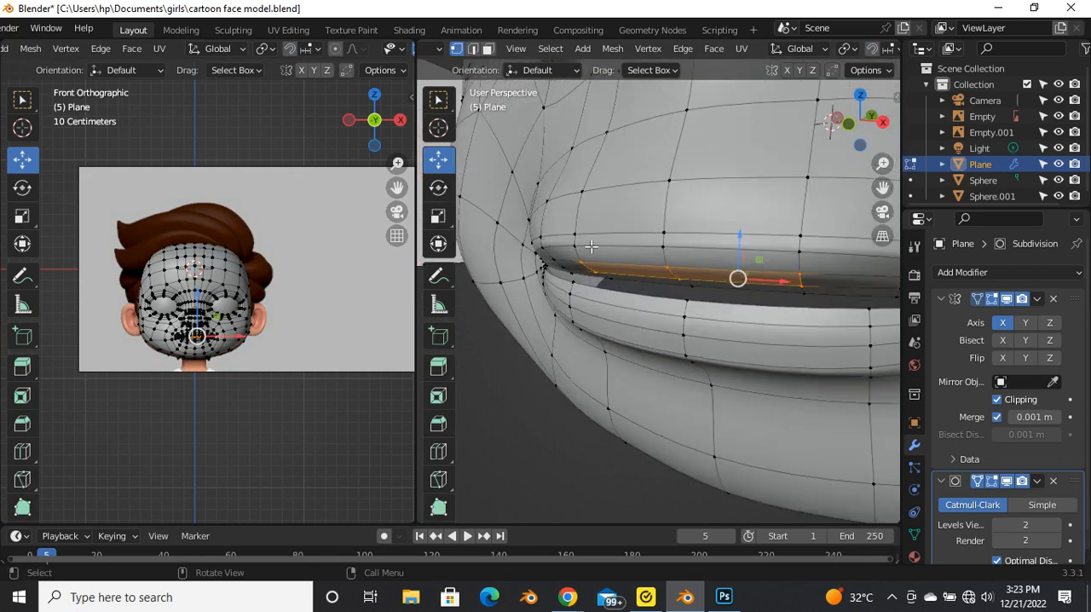
pyautogui.keyDown('alt'); pyautogui.click(647, 247); pyautogui.keyUp('alt')
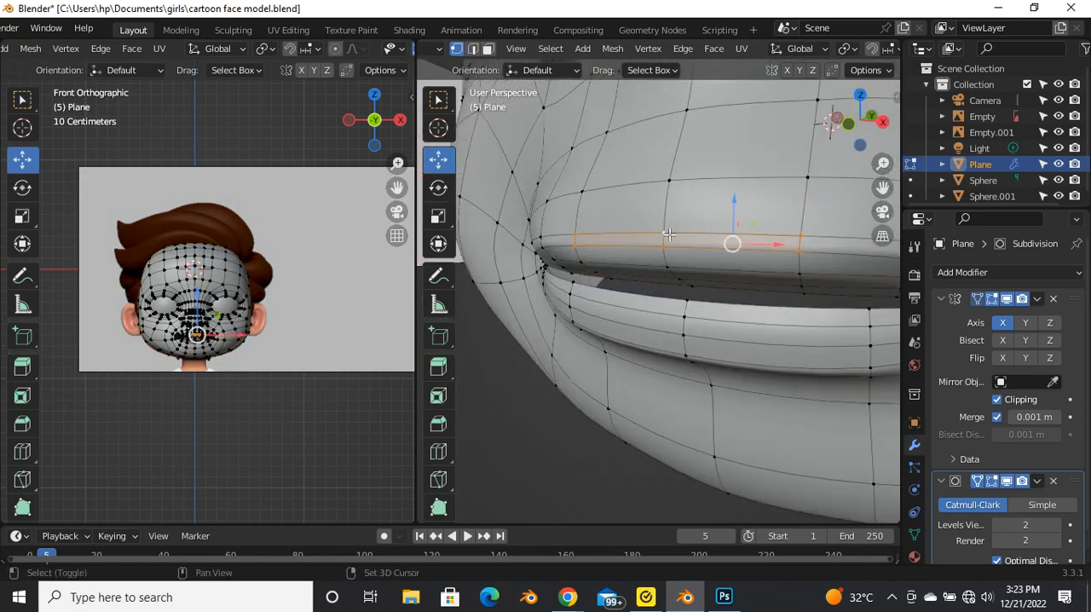
pyautogui.press('`')
pyautogui.click(823, 209)
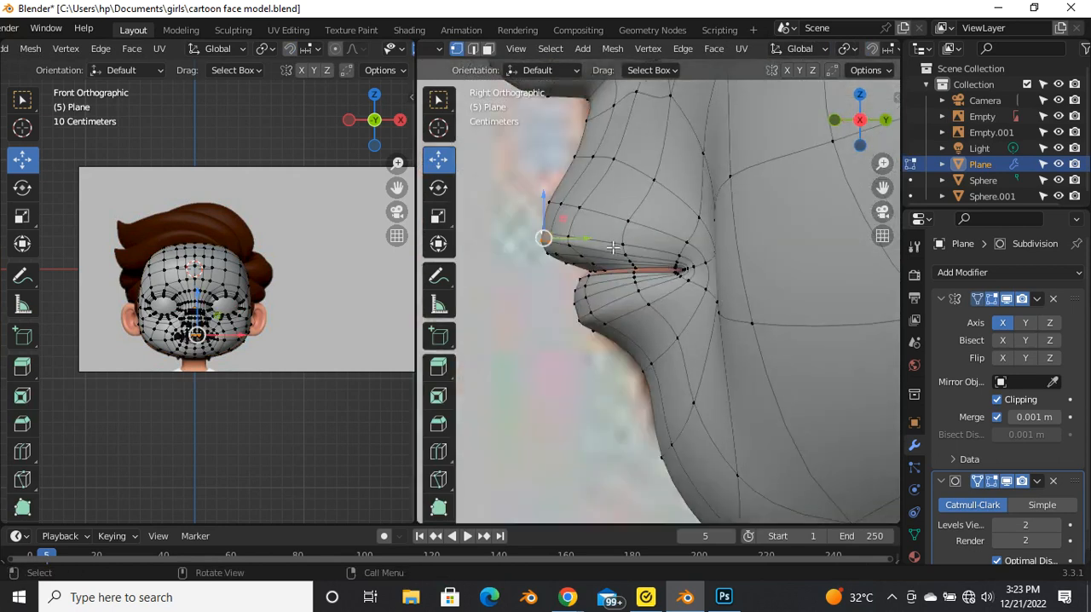
pyautogui.scroll(2, 556, 238)
pyautogui.scroll(2, 537, 248)
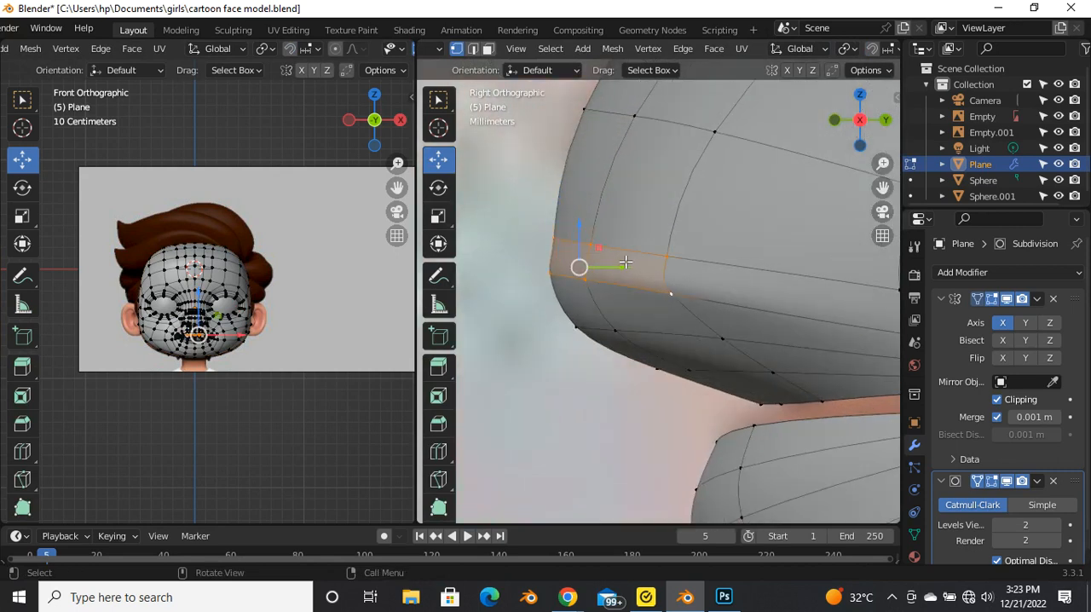
pyautogui.moveTo(570, 242); pyautogui.dragTo(572, 228)
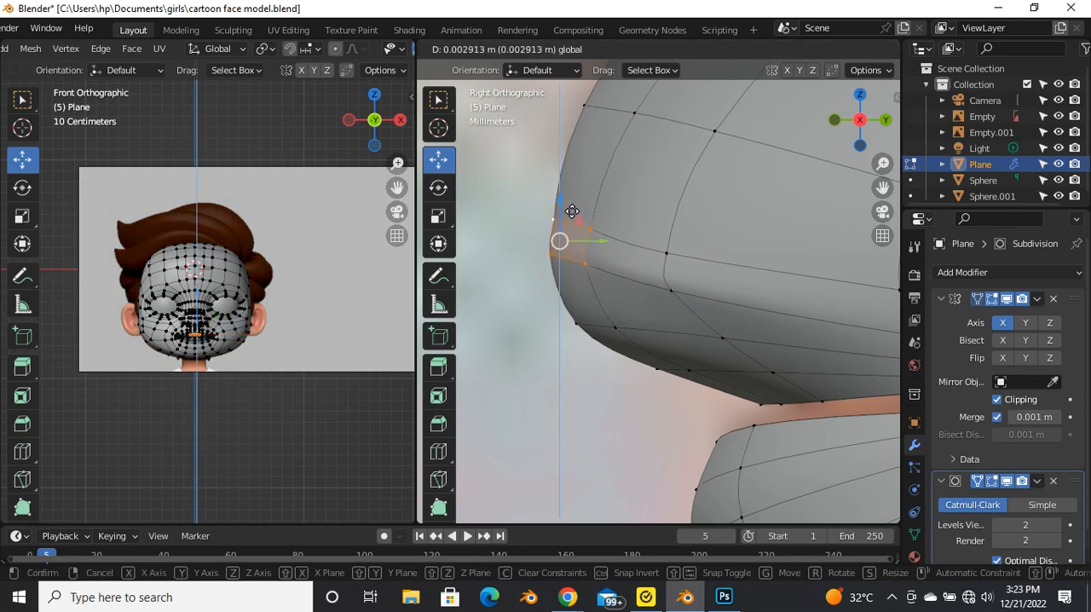
pyautogui.moveTo(570, 207); pyautogui.dragTo(570, 210)
# Step: Adjust the vertices beside the upper lip's front one at a time, raising them slightly to follow the smoother curve
pyautogui.click(678, 255)
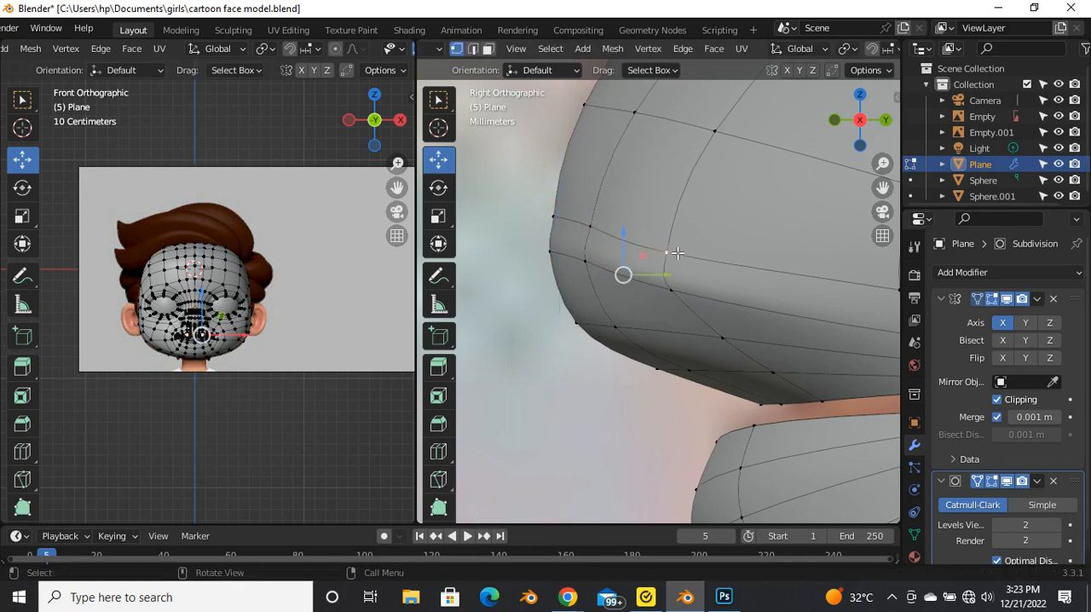
pyautogui.moveTo(624, 245); pyautogui.dragTo(629, 228)
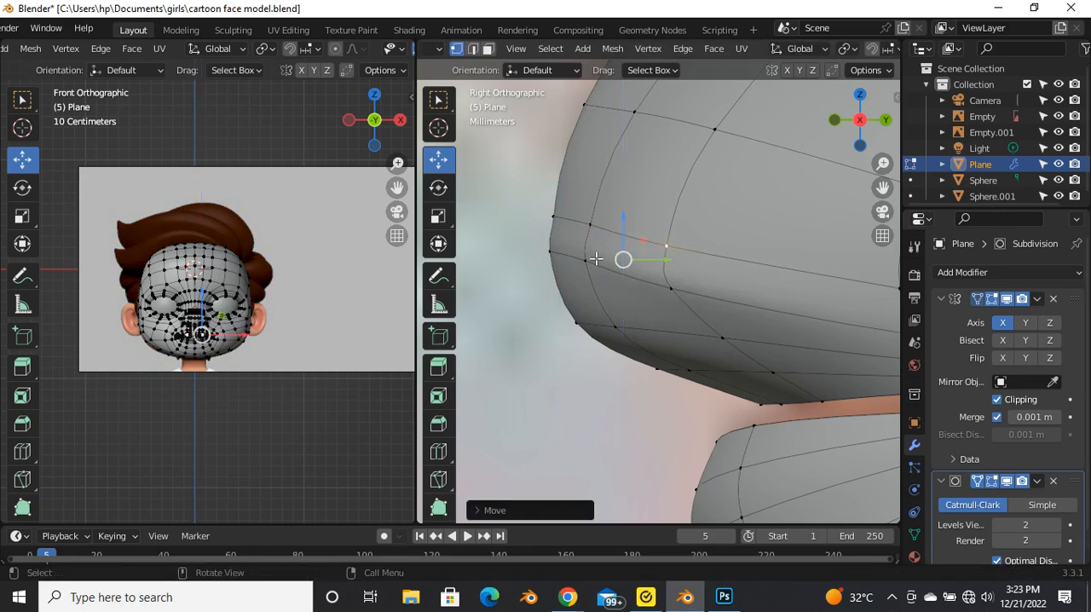
pyautogui.click(596, 266)
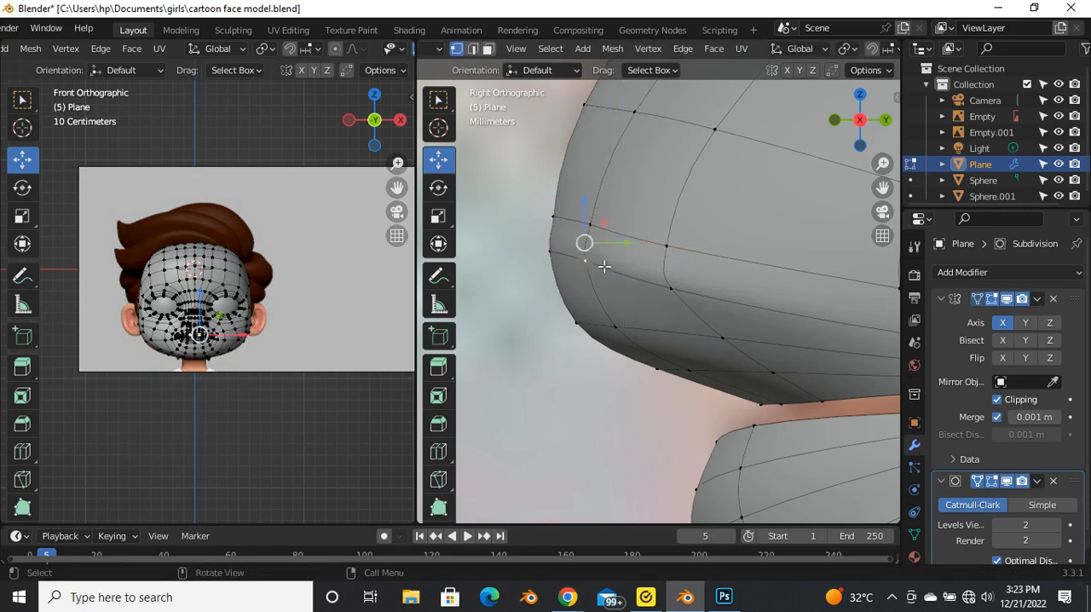
pyautogui.moveTo(615, 253); pyautogui.dragTo(620, 247)
pyautogui.click(595, 229)
# Step: Examine the upper lip and mouth corner from an angled view, comparing Object Mode with Edit Mode
pyautogui.press('Tab')
pyautogui.scroll(-9, 604, 246)
pyautogui.moveTo(647, 285); pyautogui.dragTo(794, 290, button='middle')
pyautogui.scroll(4, 625, 255)
pyautogui.press('Tab')
pyautogui.press('Tab')
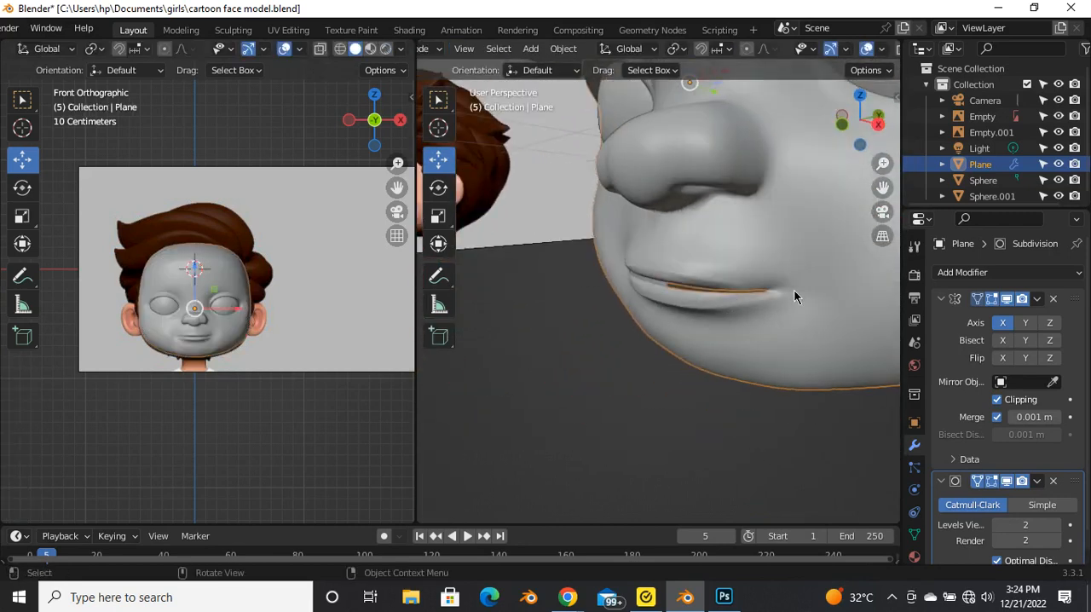
pyautogui.scroll(2, 794, 291)
pyautogui.press('Tab')
pyautogui.scroll(4, 793, 290)
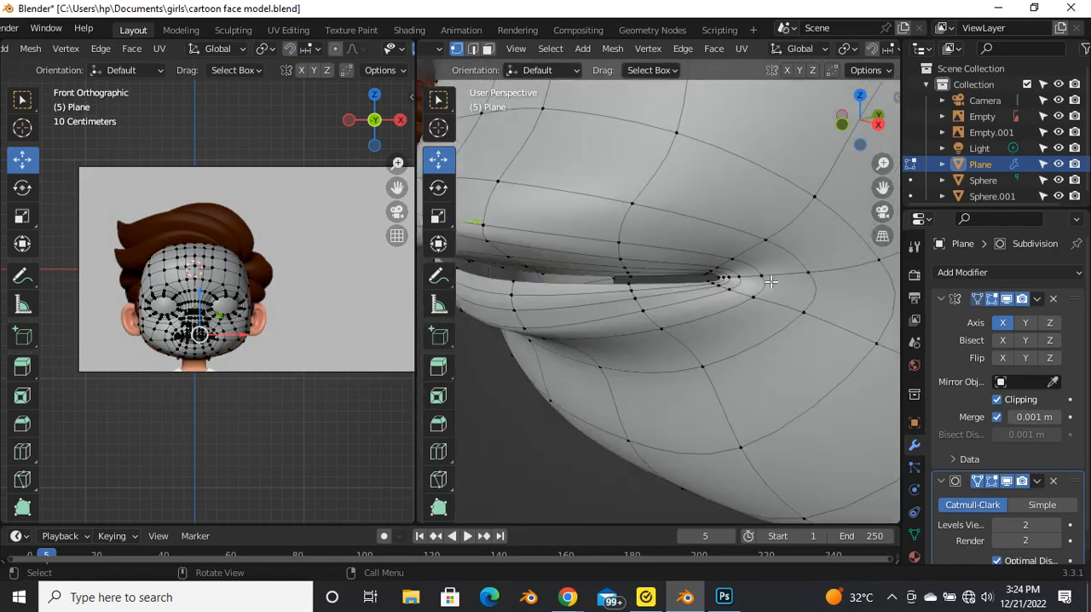
# Step: In the right orthographic view, slide the outer lip loop's vertices above, beside and below the mouth corner slightly outward
pyautogui.press('`')
pyautogui.click(870, 281)
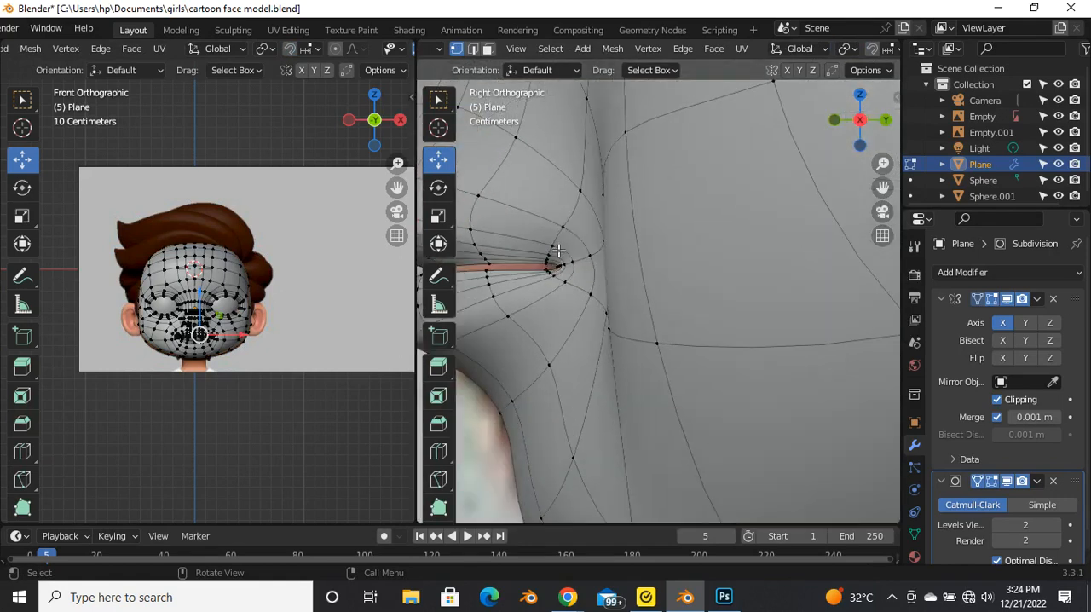
pyautogui.scroll(3, 555, 244)
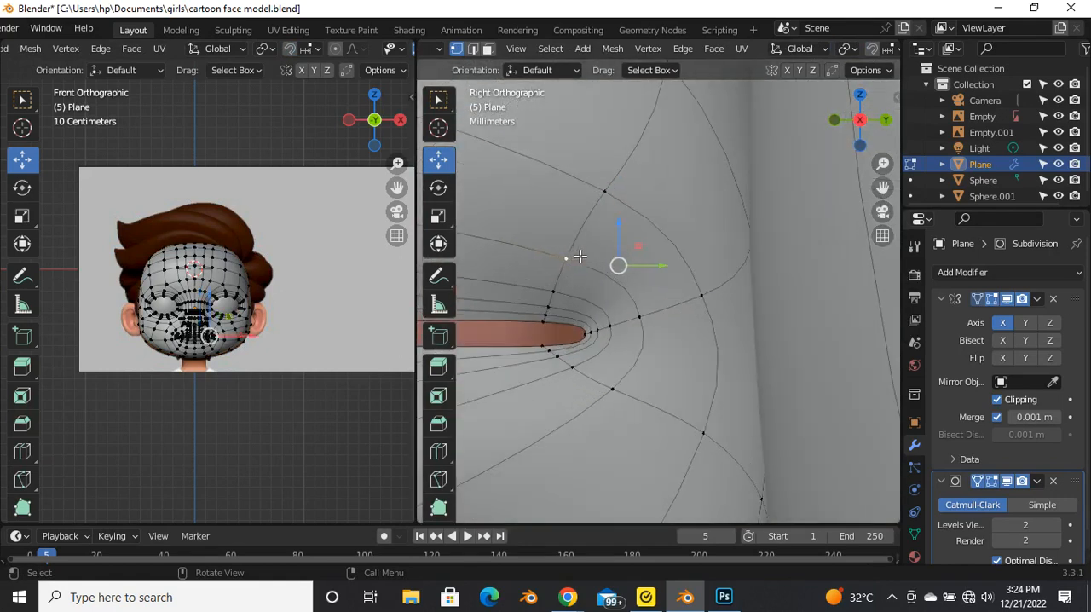
pyautogui.press('g')
pyautogui.press('g')
pyautogui.click(601, 237)
pyautogui.press('g')
pyautogui.press('g')
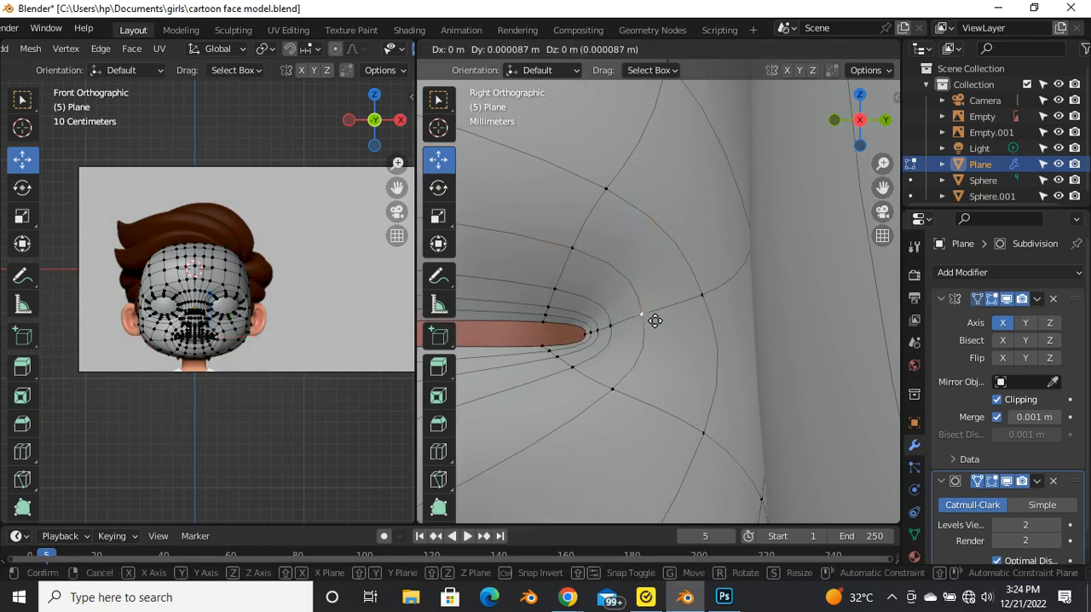
pyautogui.click(650, 387)
pyautogui.click(637, 393)
pyautogui.press('g')
pyautogui.press('g')
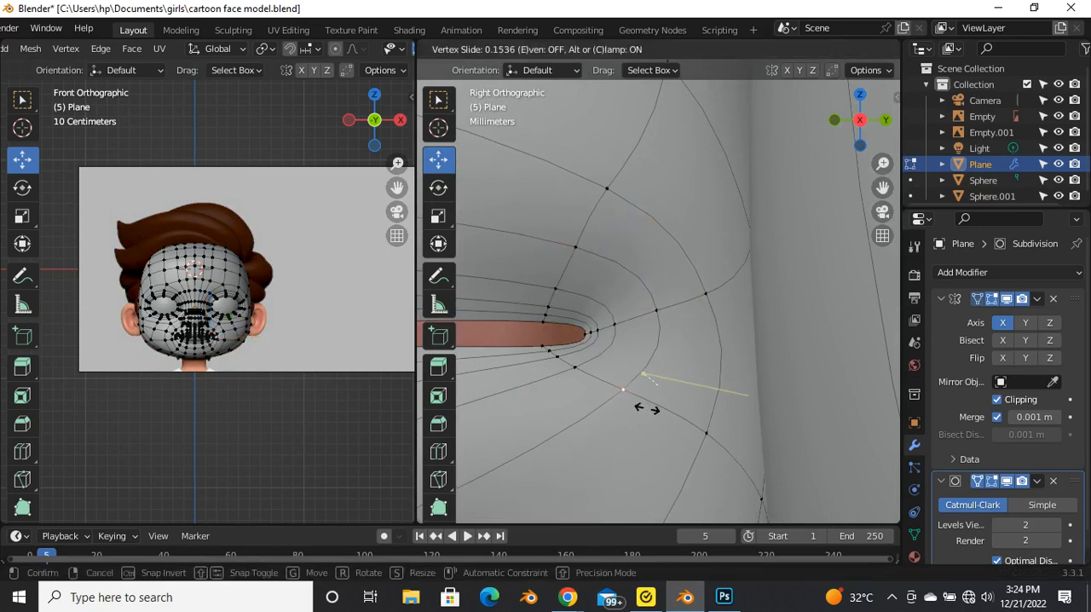
pyautogui.click(581, 380)
# Step: Slide the next inner lip loop's vertices below, beside and above the mouth corner away from the opening
pyautogui.click(577, 376)
pyautogui.press('g')
pyautogui.press('g')
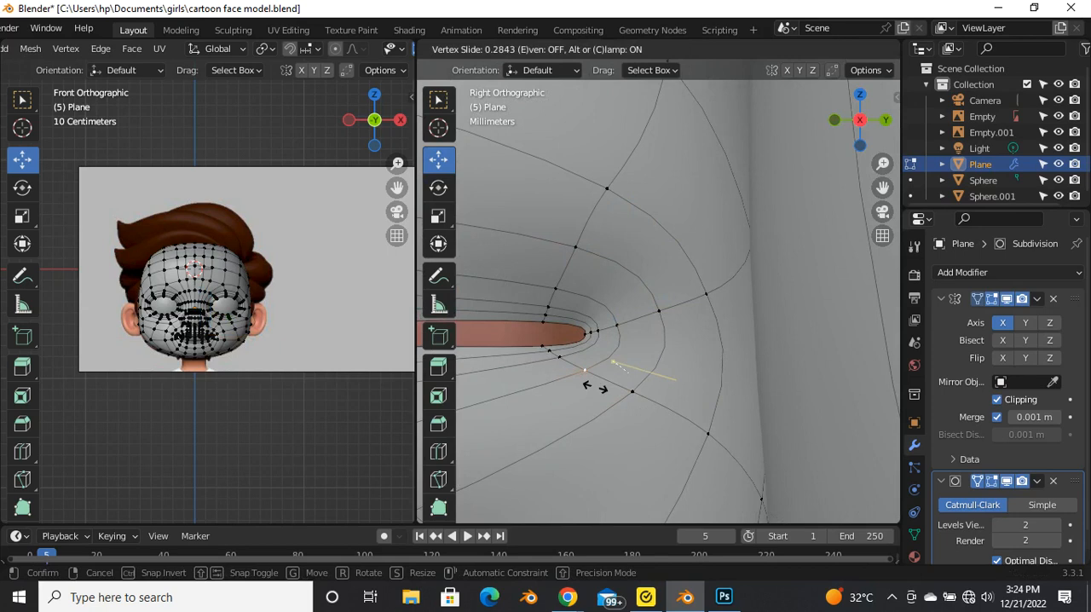
pyautogui.click(604, 390)
pyautogui.click(610, 324)
pyautogui.press('g')
pyautogui.press('g')
pyautogui.click(632, 319)
pyautogui.click(561, 293)
pyautogui.press('g')
pyautogui.press('g')
pyautogui.click(576, 231)
# Step: Slide the outermost lip vertex above the mouth corner slightly along its edge
pyautogui.click(598, 194)
pyautogui.press('g')
pyautogui.press('g')
pyautogui.click(608, 185)
pyautogui.scroll(-2, 588, 293)
pyautogui.scroll(3, 601, 346)
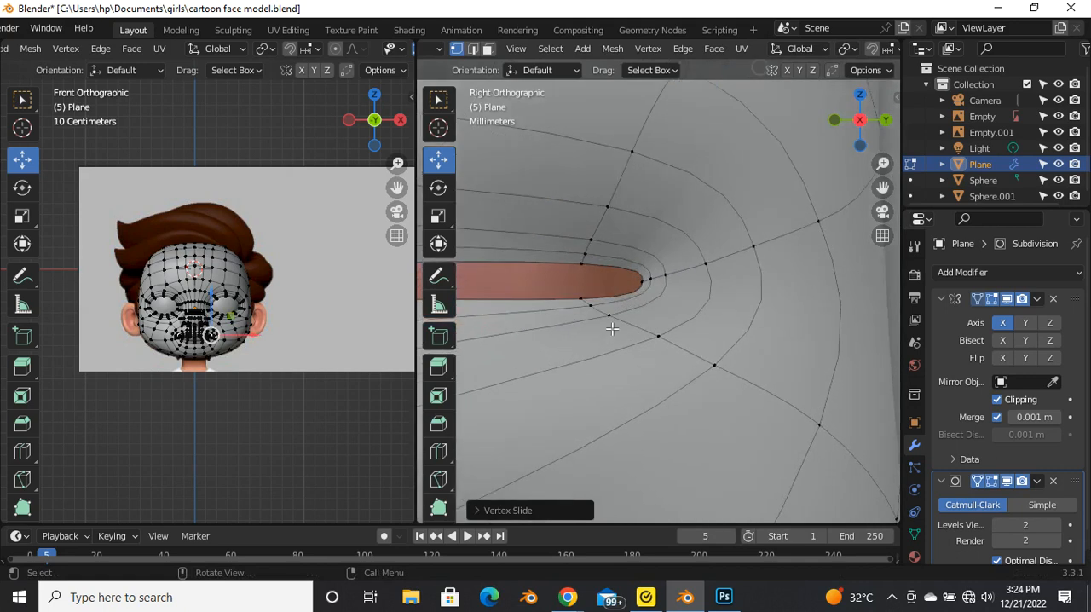
# Step: Slide the vertices of the innermost lip loops below and above the mouth corner outward to even their spacing
pyautogui.click(610, 326)
pyautogui.press('g')
pyautogui.press('g')
pyautogui.click(620, 329)
pyautogui.click(594, 248)
pyautogui.press('g')
pyautogui.press('g')
pyautogui.click(602, 240)
pyautogui.press('Tab')
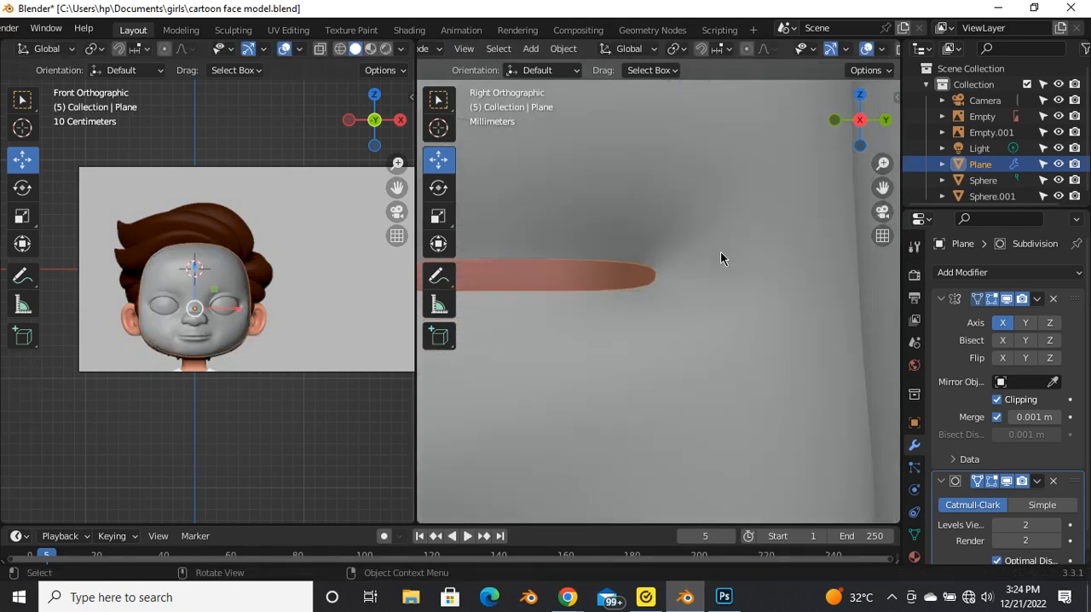
pyautogui.scroll(-6, 720, 251)
pyautogui.scroll(5, 686, 340)
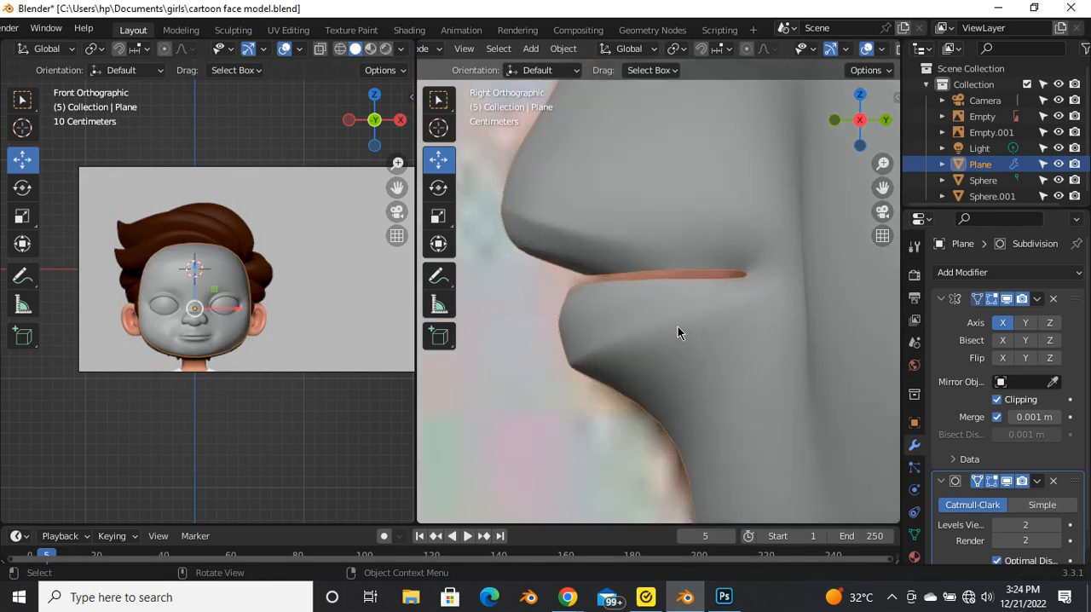
# Step: Move the upper lip's front underside vertices slightly forward and down, and adjust those at the lip's inner edge
pyautogui.press('Tab')
pyautogui.scroll(2, 553, 259)
pyautogui.moveTo(548, 292); pyautogui.dragTo(548, 263)
pyautogui.press('g')
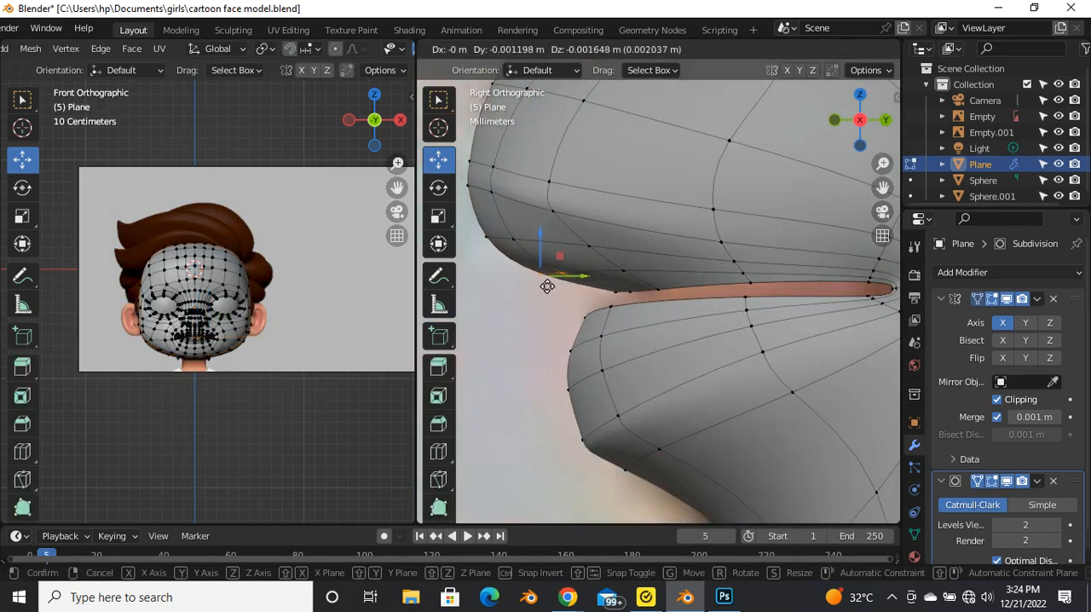
pyautogui.click(547, 289)
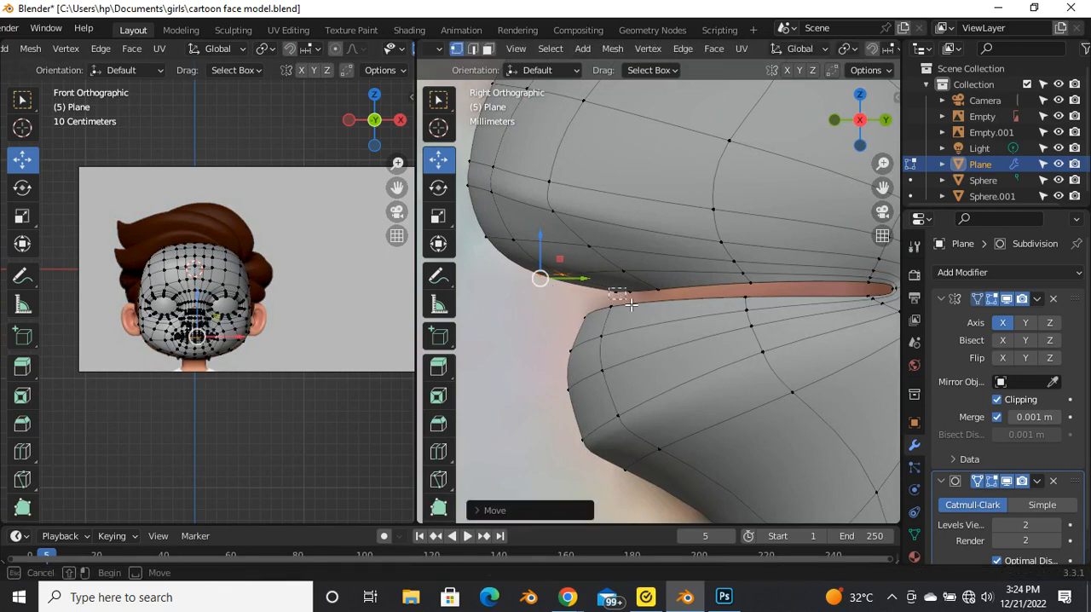
pyautogui.moveTo(631, 304); pyautogui.dragTo(627, 298)
pyautogui.press('g')
pyautogui.click(629, 292)
pyautogui.press('Tab')
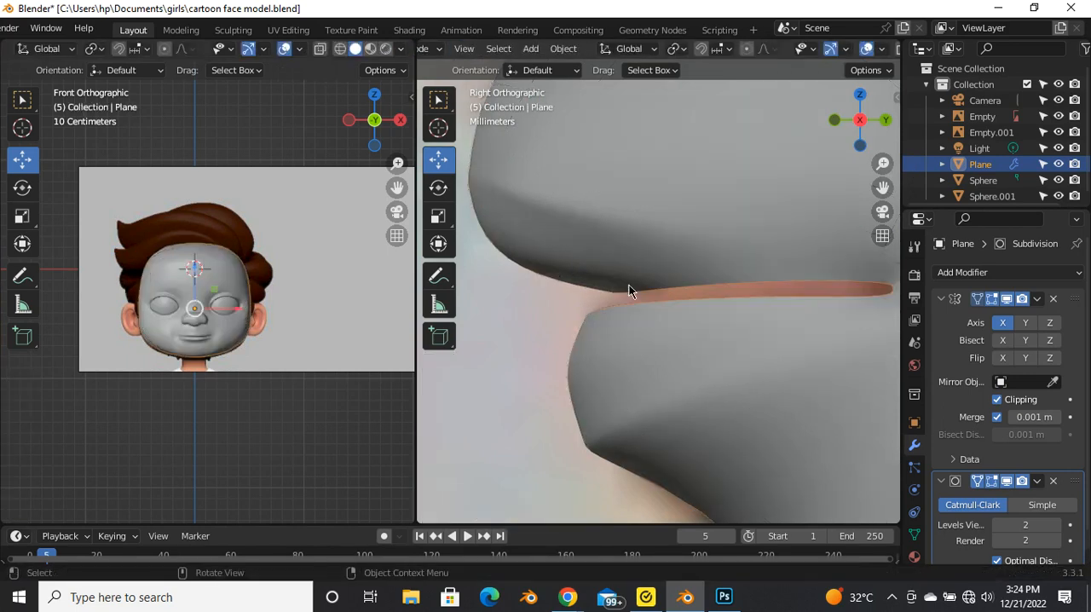
pyautogui.scroll(-5, 612, 299)
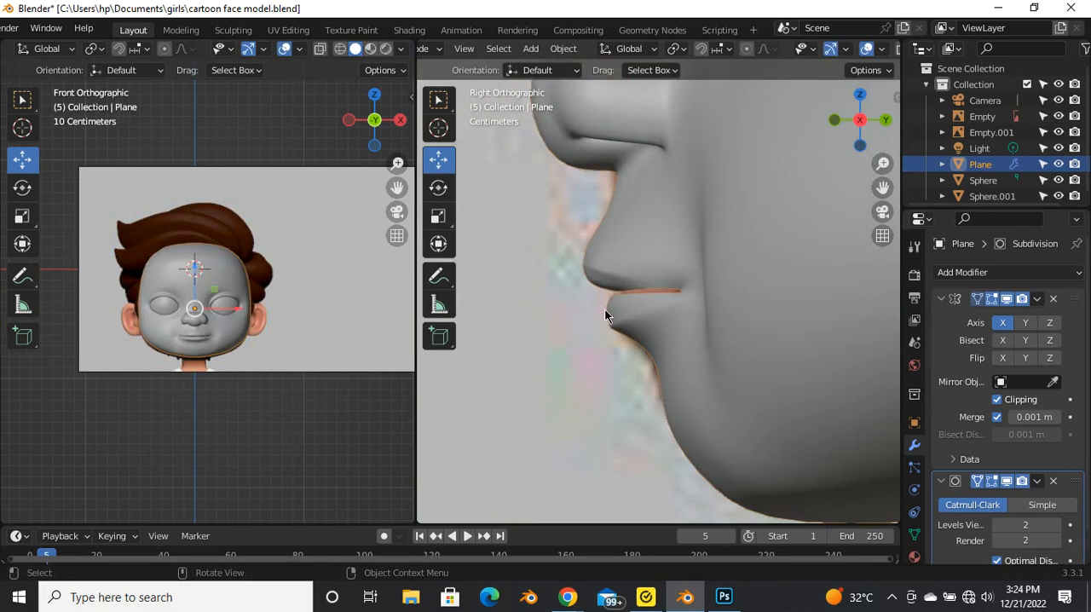
pyautogui.scroll(3, 606, 312)
# Step: Shift the vertices along the mouth opening slightly to refine how the upper and lower lips meet
pyautogui.press('Tab')
pyautogui.scroll(2, 596, 281)
pyautogui.moveTo(690, 275); pyautogui.dragTo(685, 273)
pyautogui.scroll(-3, 573, 282)
pyautogui.moveTo(599, 267); pyautogui.dragTo(598, 256)
pyautogui.press('Tab')
pyautogui.scroll(-4, 615, 290)
pyautogui.moveTo(622, 349); pyautogui.dragTo(789, 333, button='middle')
# Step: Select the vertex just outside the mouth corner and move it slightly to smooth the cheek transition
pyautogui.scroll(3, 596, 321)
pyautogui.scroll(2, 621, 287)
pyautogui.press('Tab')
pyautogui.scroll(-2, 767, 317)
pyautogui.moveTo(735, 303); pyautogui.dragTo(731, 358, button='middle')
pyautogui.keyDown('ctrl'); pyautogui.click(737, 337); pyautogui.keyUp('ctrl')
pyautogui.moveTo(730, 324); pyautogui.dragTo(736, 345)
pyautogui.moveTo(736, 345); pyautogui.dragTo(629, 282, button='middle')
pyautogui.press('`')
pyautogui.click(758, 297)
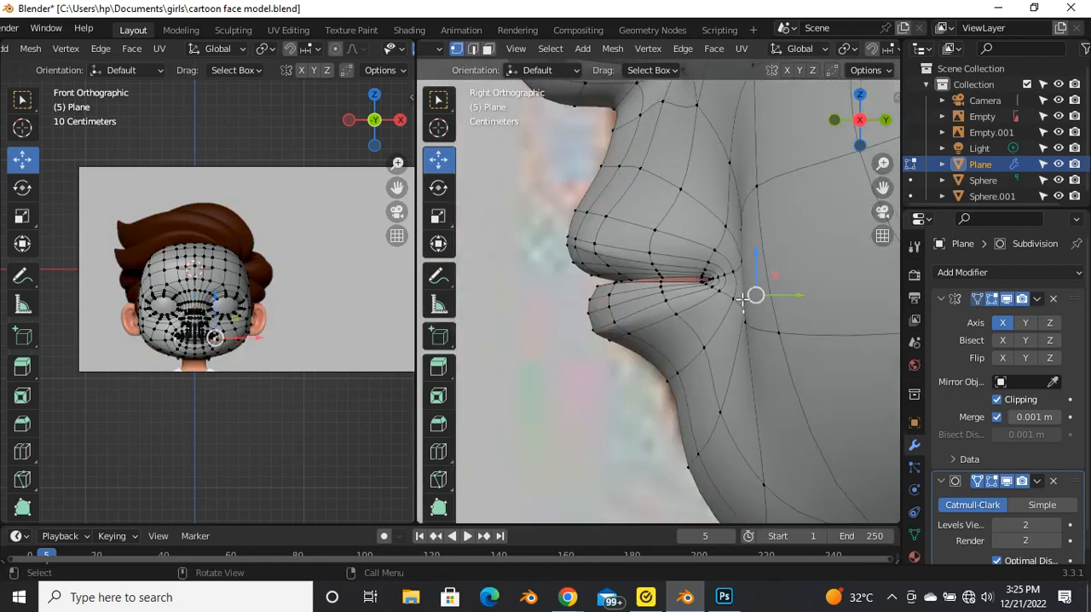
# Step: Add a vertical edge loop beside the face's centre line, running through the lips and chin
pyautogui.press('Tab')
pyautogui.moveTo(536, 339); pyautogui.dragTo(714, 439, button='middle')
pyautogui.press('Tab')
pyautogui.scroll(2, 727, 320)
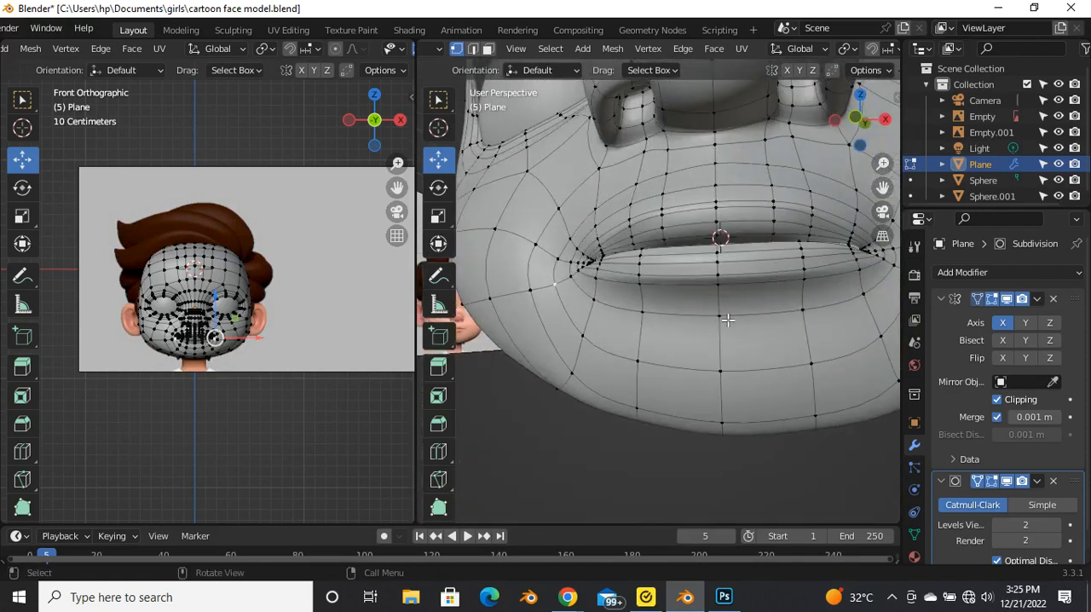
pyautogui.hotkey('ctrl', 'r')
pyautogui.click(755, 276)
pyautogui.click(755, 275)
pyautogui.moveTo(755, 275); pyautogui.dragTo(723, 390, button='middle')
pyautogui.moveTo(739, 375); pyautogui.dragTo(683, 392)
pyautogui.press('Tab')
pyautogui.moveTo(665, 377); pyautogui.dragTo(685, 328, button='middle')
pyautogui.press('Tab')
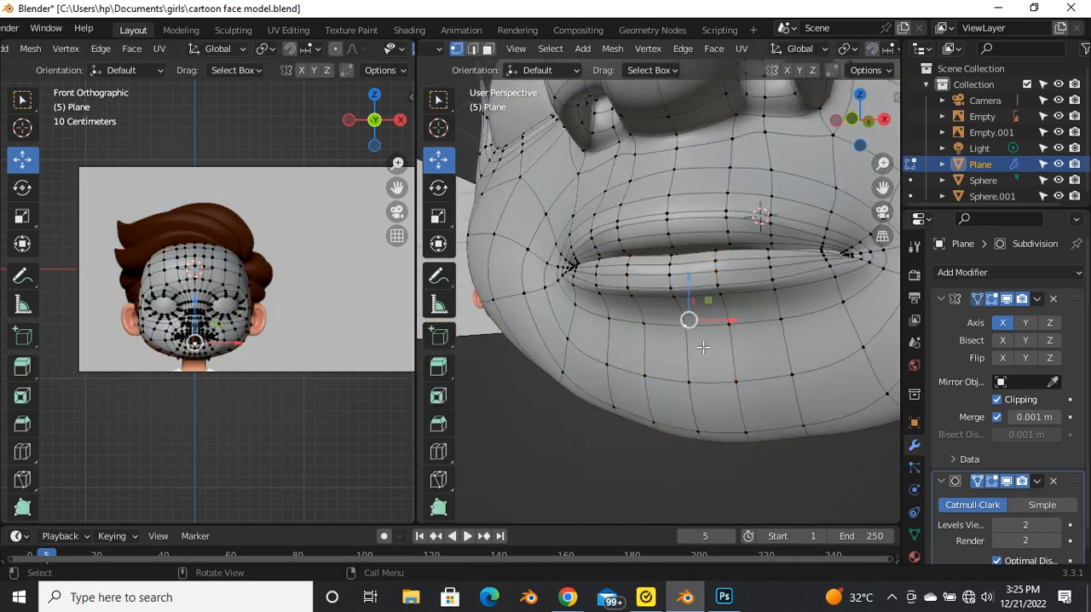
# Step: Select the centre column of chin vertices from below the lower lip to the jaw and move it about 0.009 m forward along Y
pyautogui.moveTo(696, 376); pyautogui.dragTo(710, 261, button='middle')
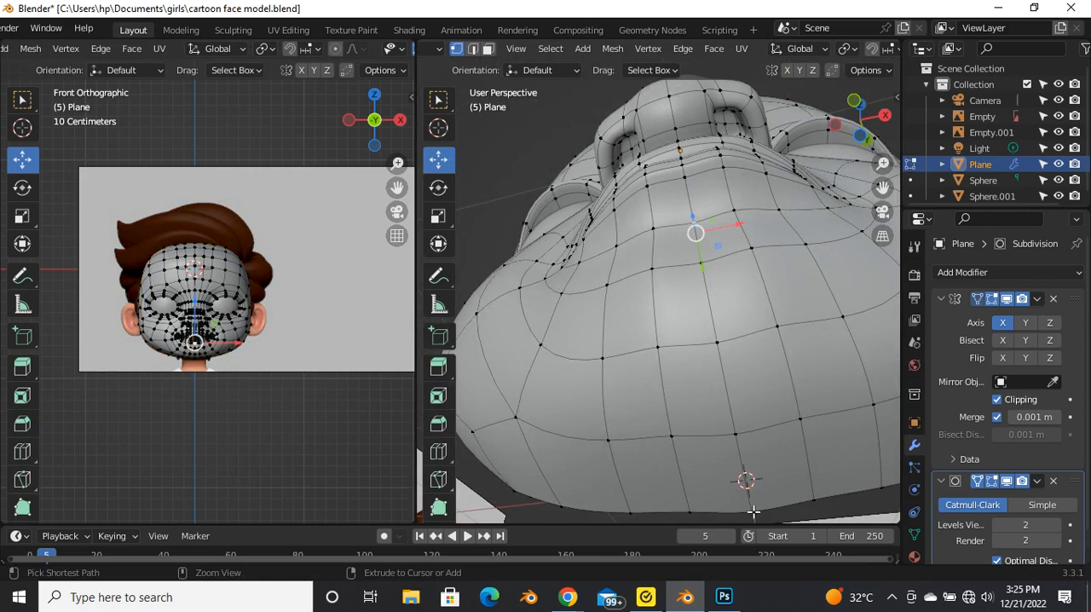
pyautogui.keyDown('ctrl'); pyautogui.click(749, 452); pyautogui.keyUp('ctrl')
pyautogui.moveTo(750, 453); pyautogui.dragTo(721, 420, button='middle')
pyautogui.moveTo(729, 403); pyautogui.dragTo(723, 404)
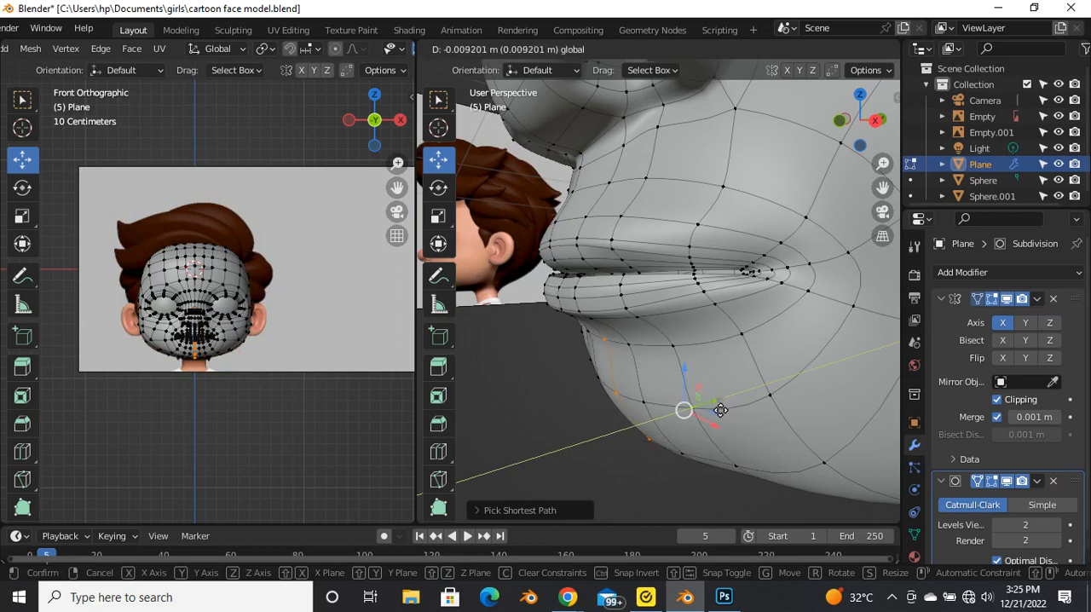
pyautogui.moveTo(720, 411); pyautogui.dragTo(720, 411)
pyautogui.press('Tab')
pyautogui.moveTo(621, 361); pyautogui.dragTo(747, 367, button='middle')
pyautogui.press('Tab')
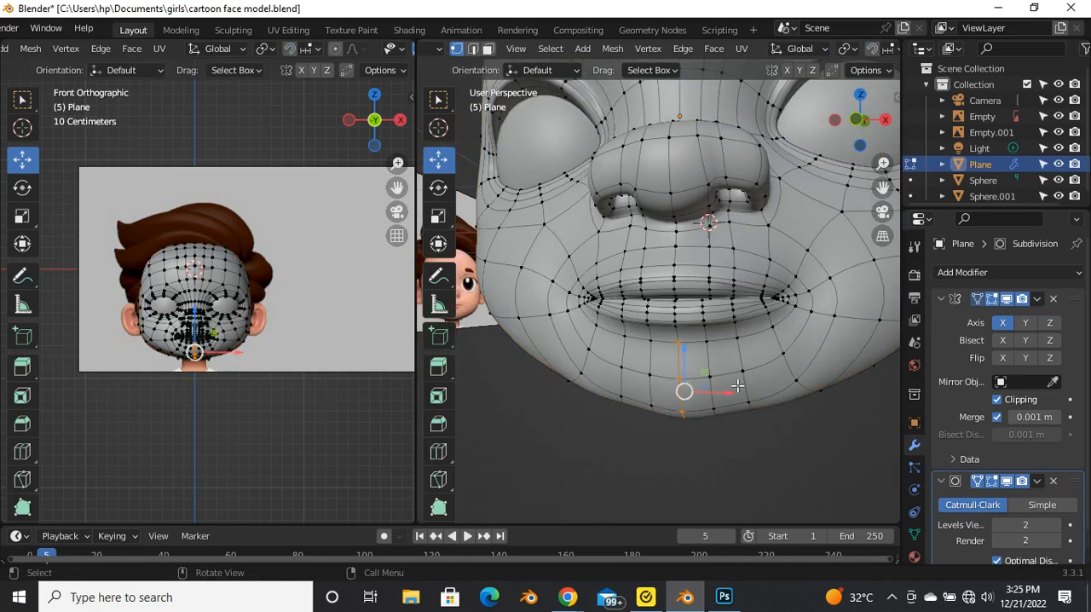
# Step: In front orthographic view, select the chin edges next to the centre line and slide them outward
pyautogui.press('`')
pyautogui.click(694, 362)
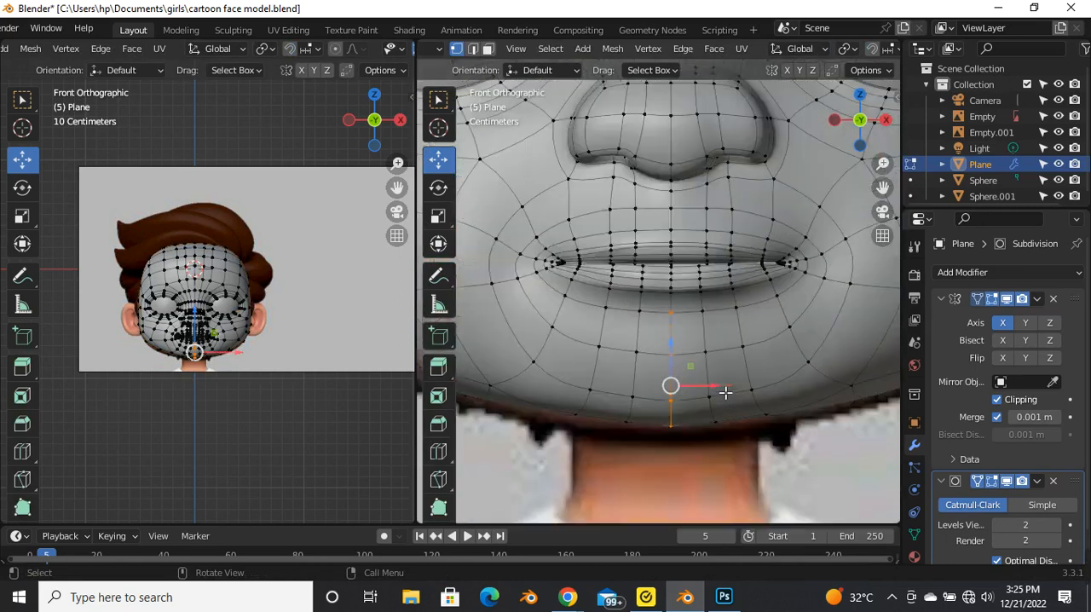
pyautogui.keyDown('ctrl'); pyautogui.click(724, 433); pyautogui.keyUp('ctrl')
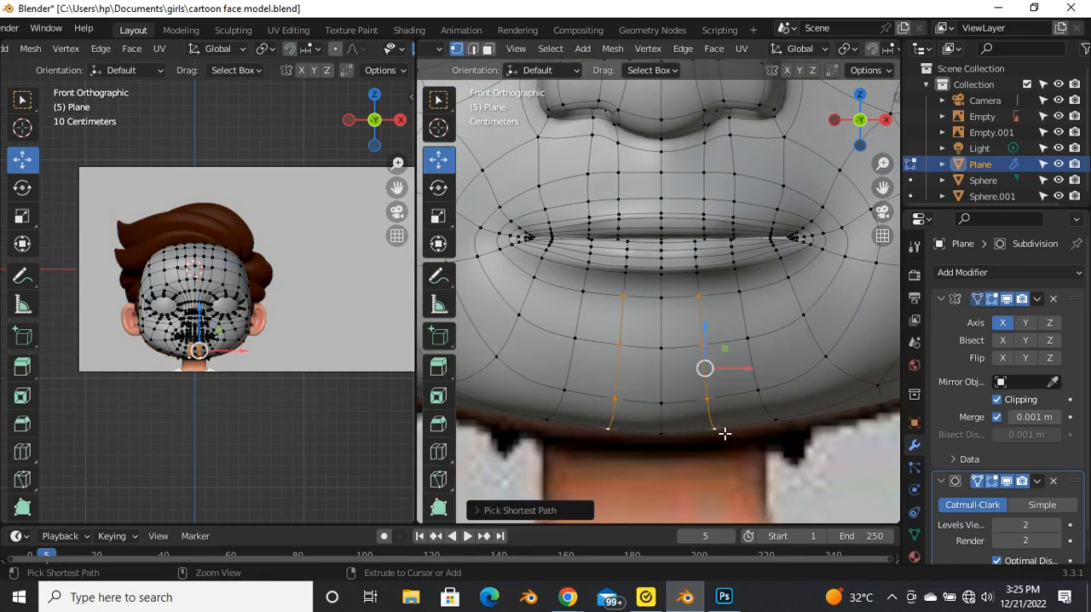
pyautogui.press('g')
pyautogui.press('g')
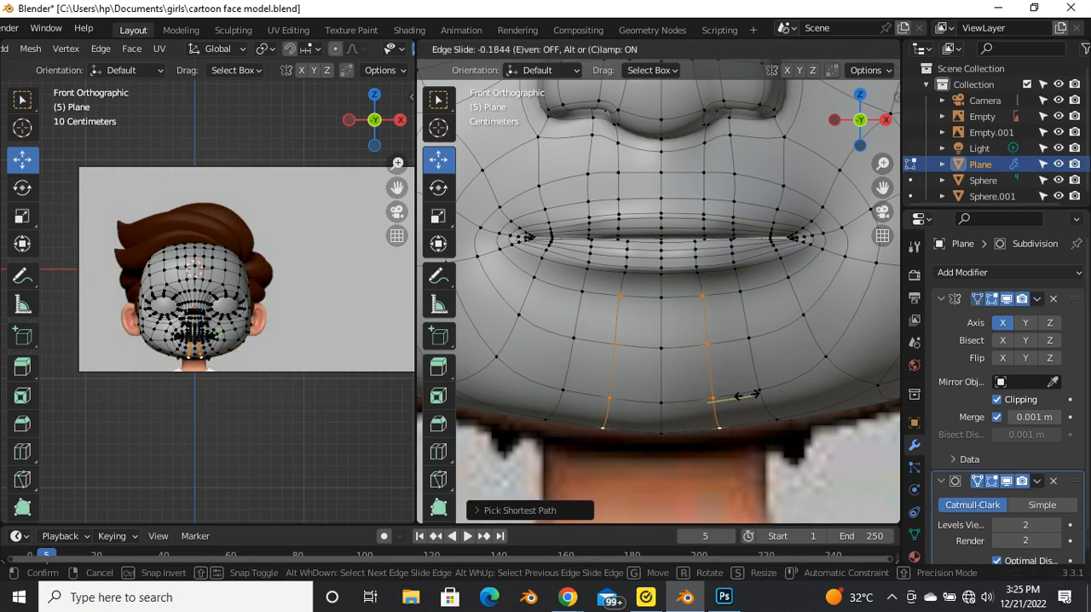
pyautogui.click(755, 395)
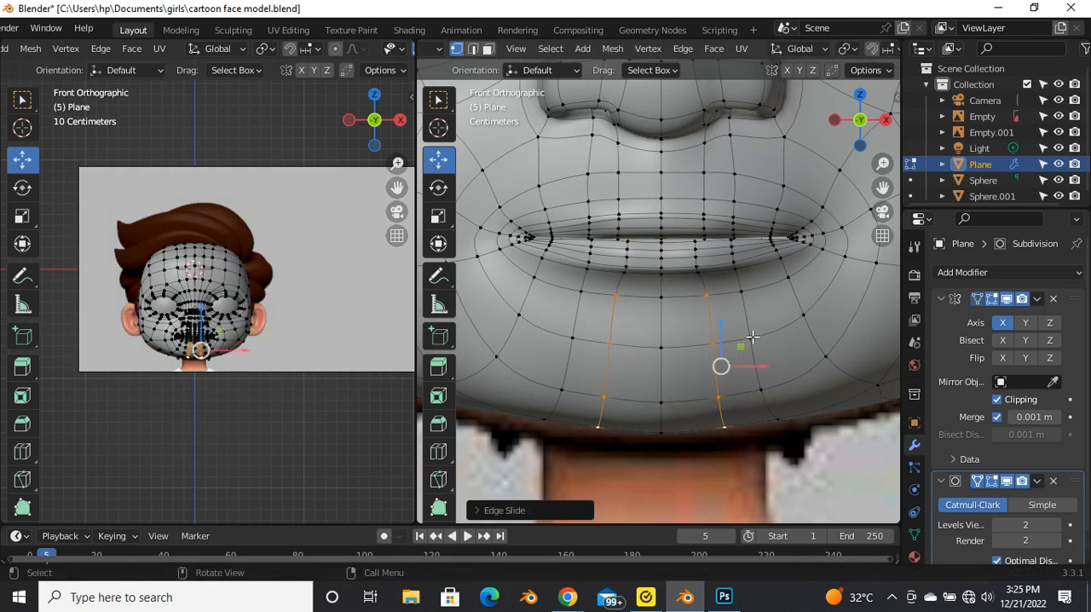
# Step: Select the second chin edge column out from the centre line and slide it slightly outward
pyautogui.keyDown('ctrl'); pyautogui.click(788, 426); pyautogui.keyUp('ctrl')
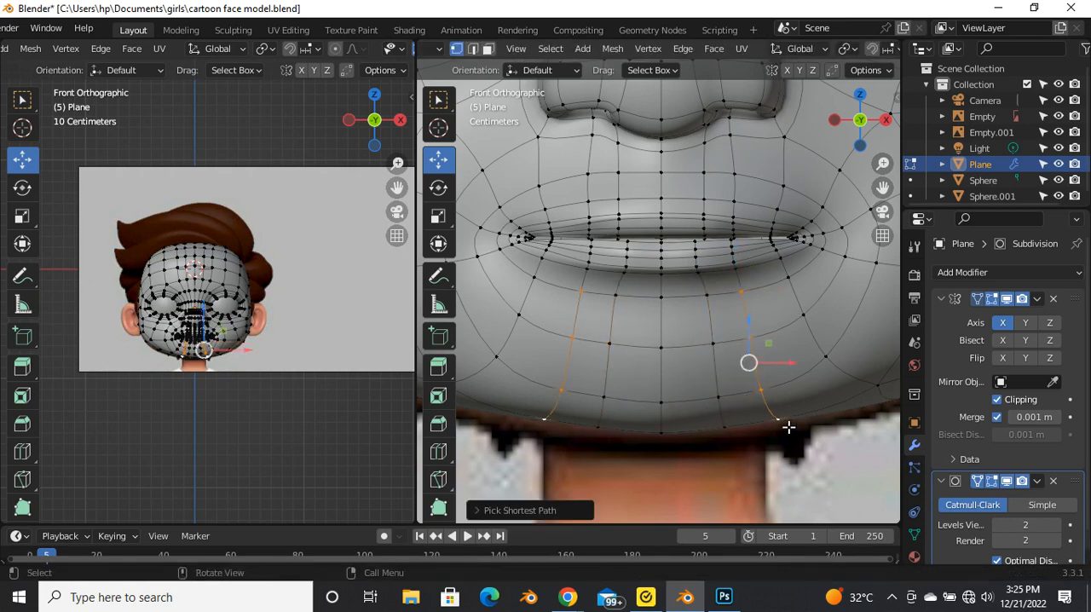
pyautogui.press('g')
pyautogui.press('g')
pyautogui.click(805, 427)
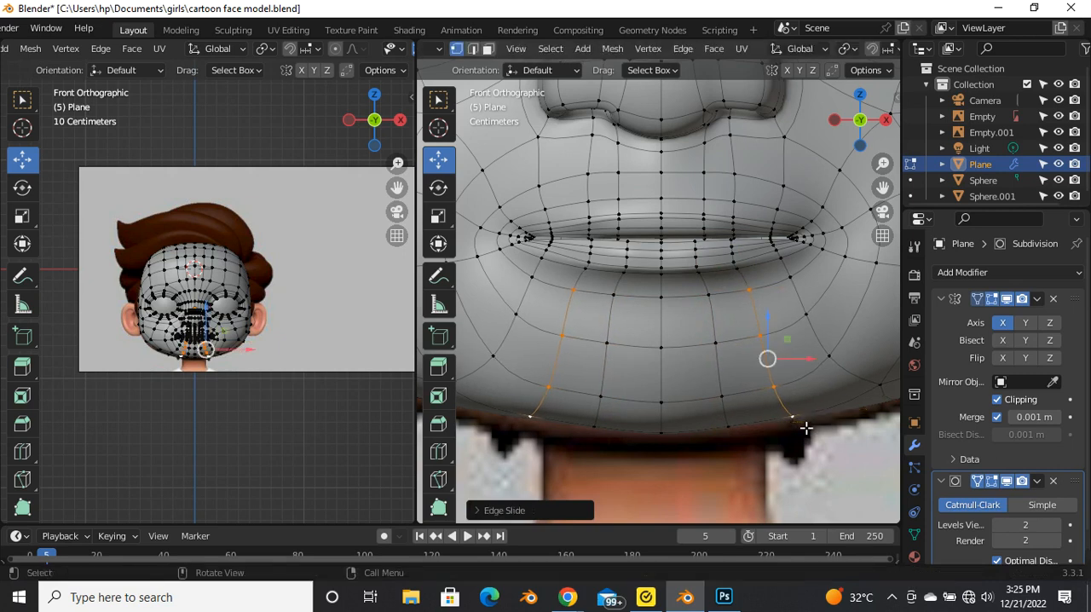
pyautogui.press('Tab')
pyautogui.scroll(-5, 703, 397)
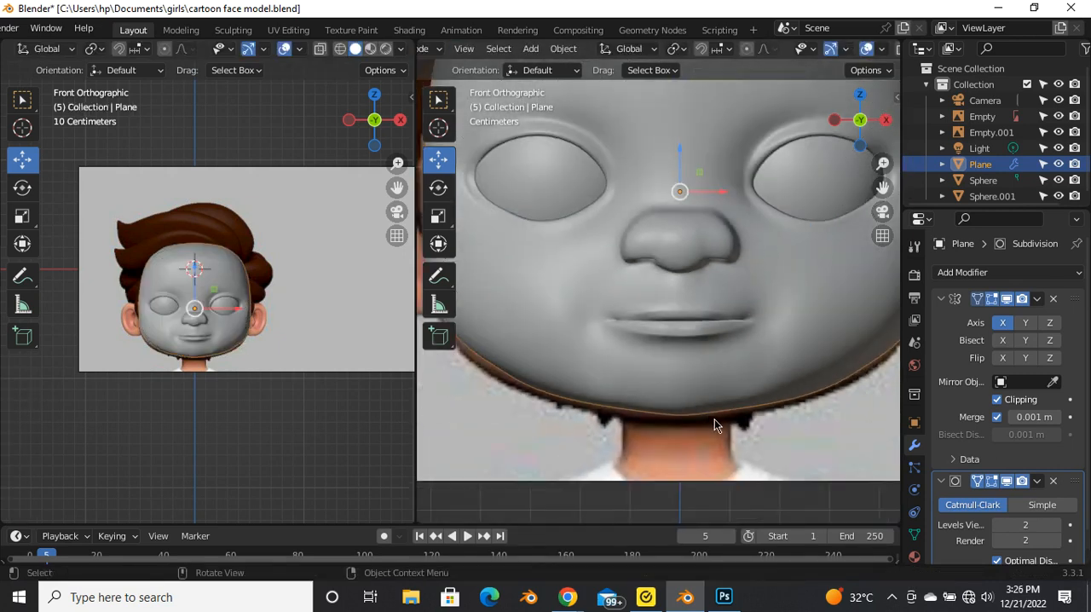
# Step: Select the lowest chin vertices beside the centre line and adjust them slightly along Z
pyautogui.press('Tab')
pyautogui.scroll(3, 763, 413)
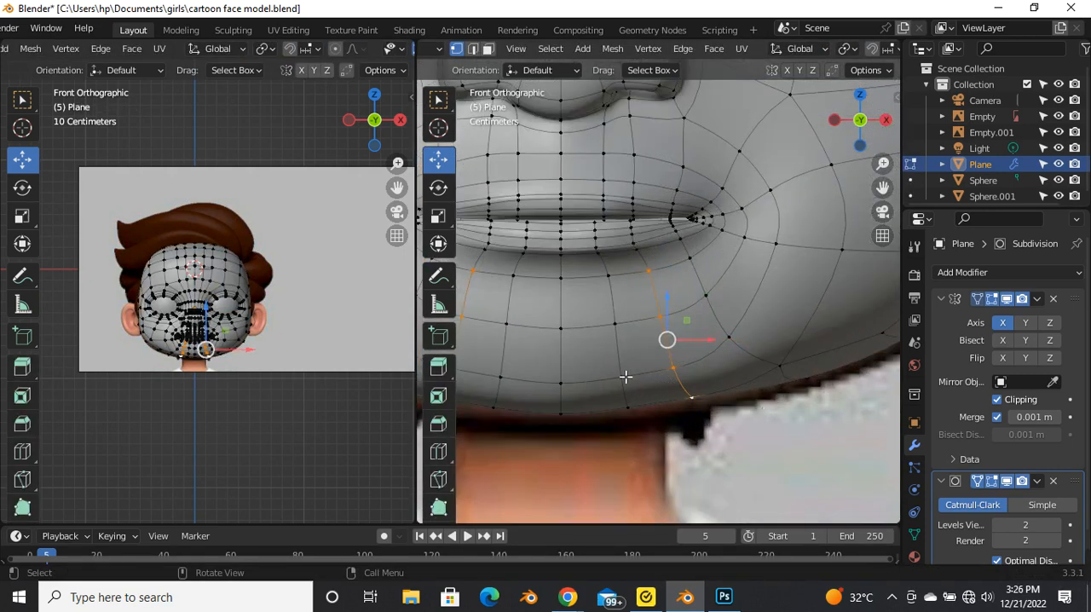
pyautogui.moveTo(614, 374); pyautogui.dragTo(648, 438)
pyautogui.press('g')
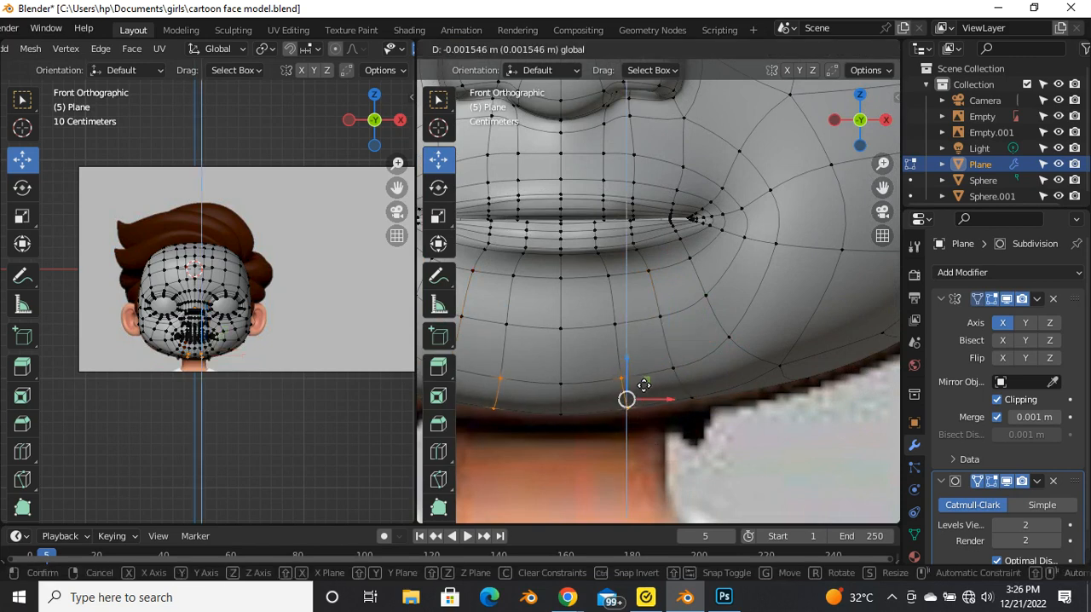
pyautogui.click(646, 378)
pyautogui.scroll(-2, 660, 368)
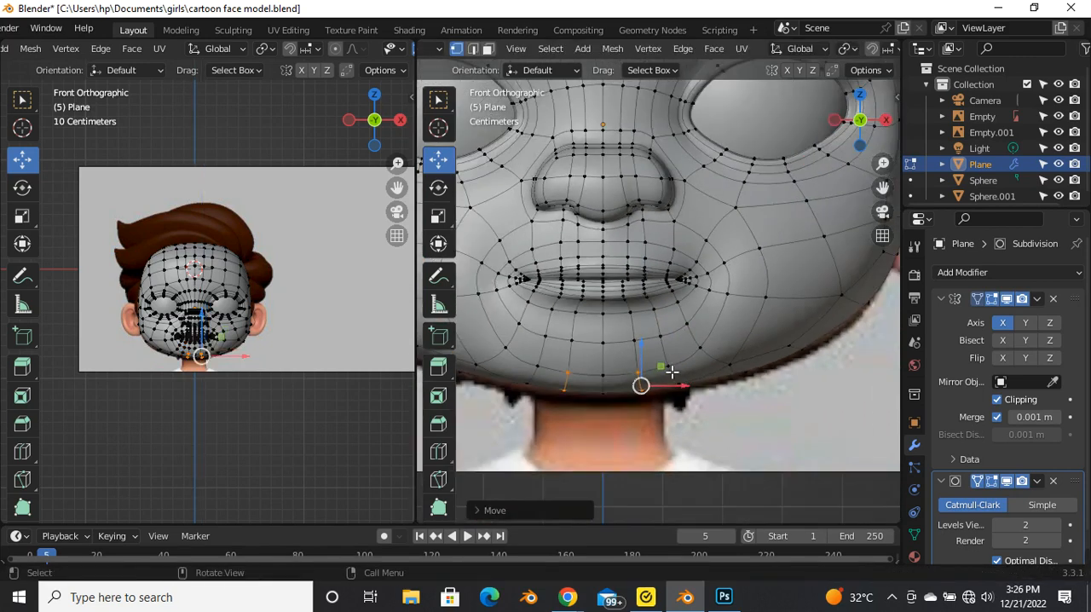
pyautogui.press('Tab')
pyautogui.scroll(-2, 673, 381)
pyautogui.scroll(3, 680, 386)
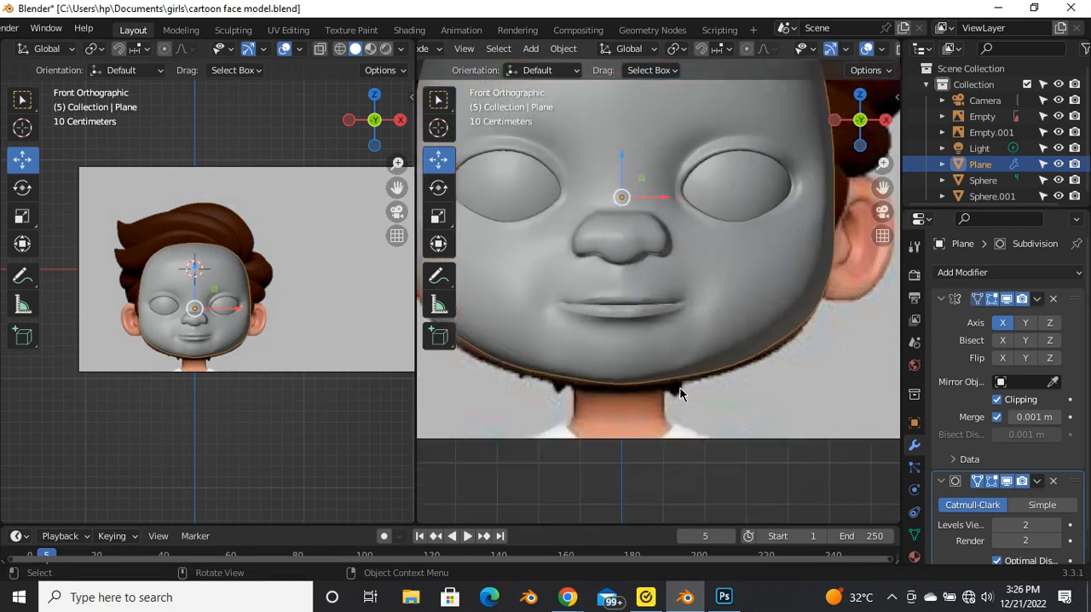
# Step: Select the lowest edge of the second chin column out from the centre line and slide it outward
pyautogui.press('Tab')
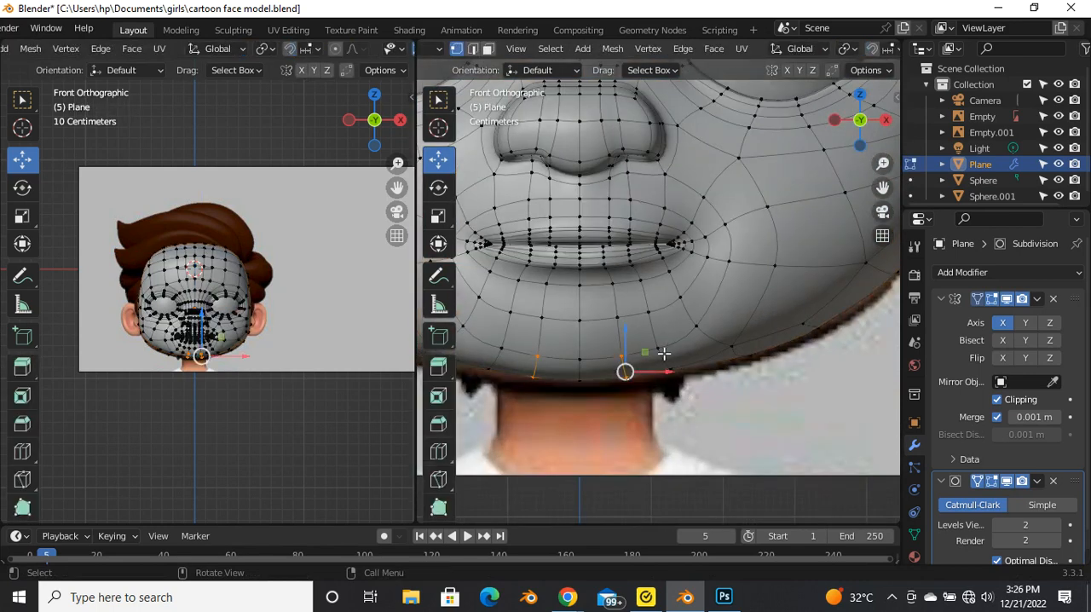
pyautogui.press('g')
pyautogui.press('g')
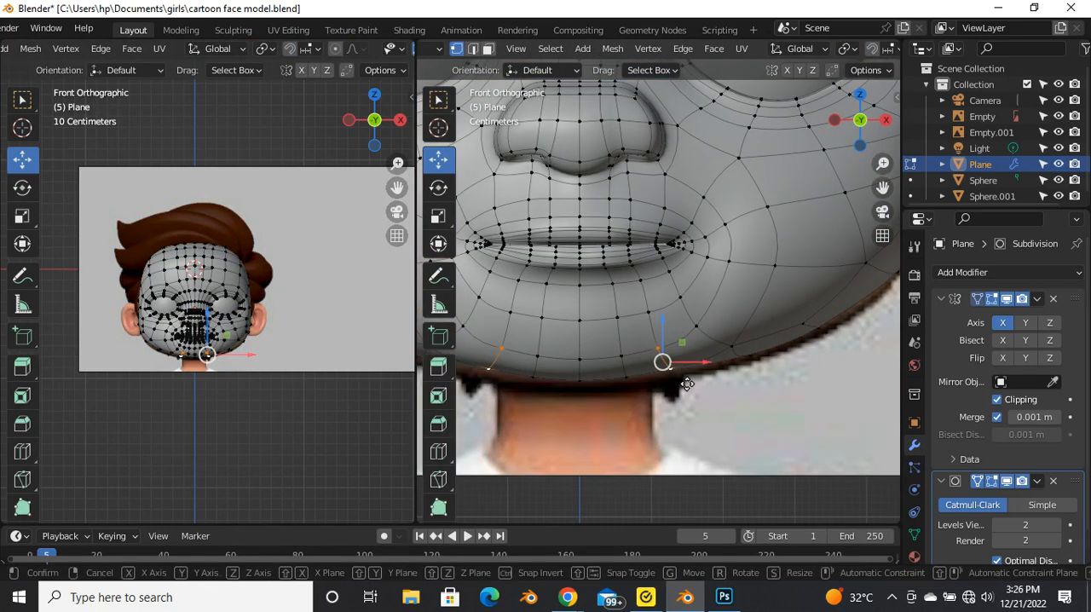
pyautogui.click(698, 357)
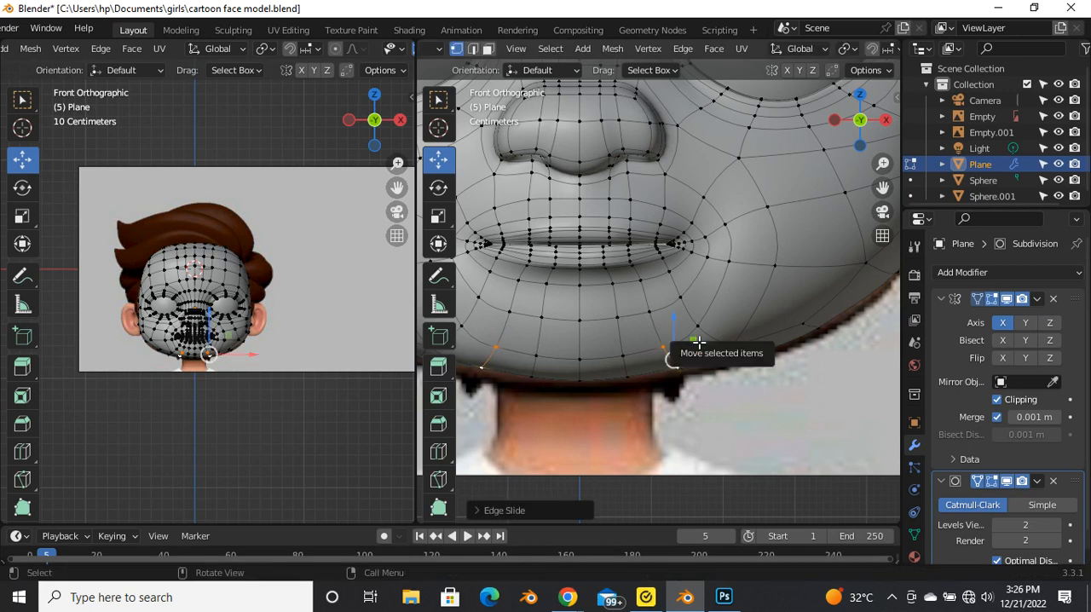
pyautogui.press('Tab')
pyautogui.scroll(-3, 733, 366)
pyautogui.scroll(2, 699, 377)
pyautogui.scroll(-4, 724, 385)
pyautogui.scroll(3, 728, 390)
pyautogui.press('Tab')
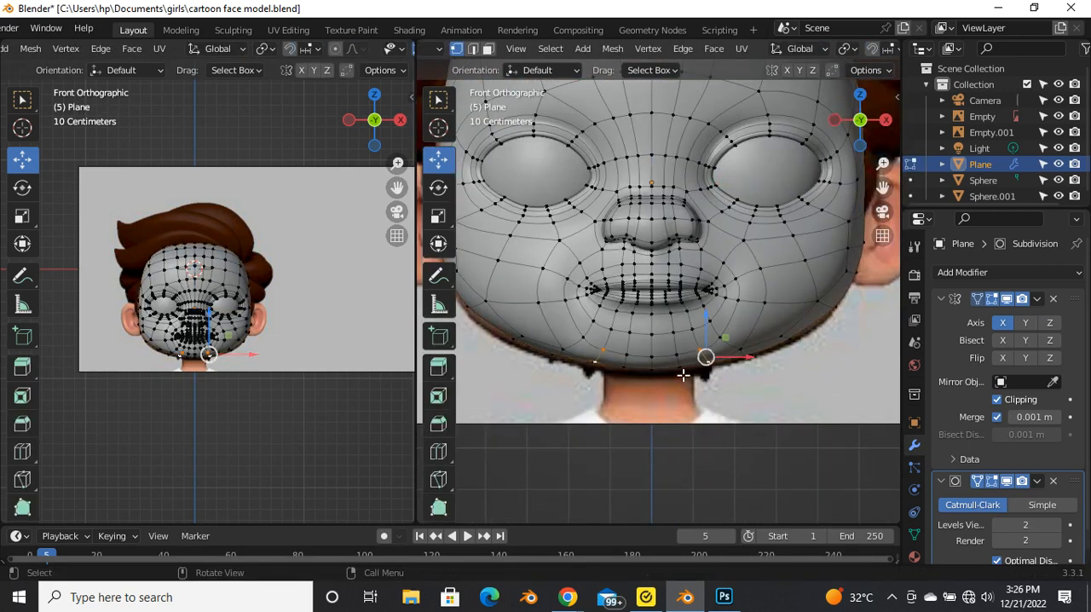
# Step: In right orthographic view, reposition the lower front chin vertices, including one move along Z, to smooth the chin profile
pyautogui.scroll(2, 699, 375)
pyautogui.press('`')
pyautogui.click(801, 365)
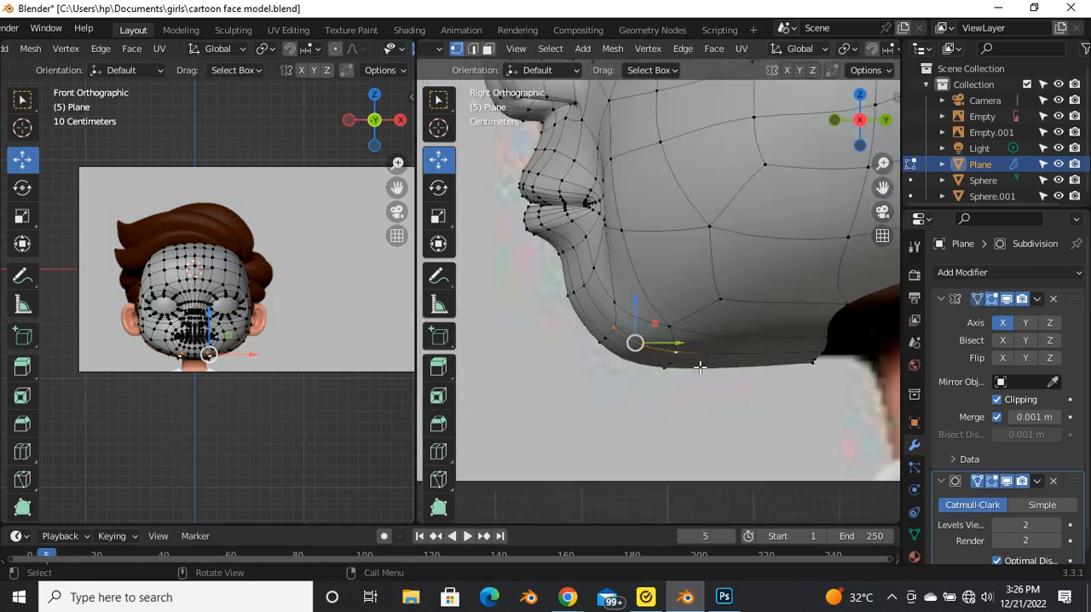
pyautogui.scroll(3, 626, 345)
pyautogui.press('g')
pyautogui.click(607, 309)
pyautogui.press('g')
pyautogui.press('z')
pyautogui.click(594, 339)
pyautogui.press('g')
pyautogui.click(587, 338)
pyautogui.scroll(-1, 597, 324)
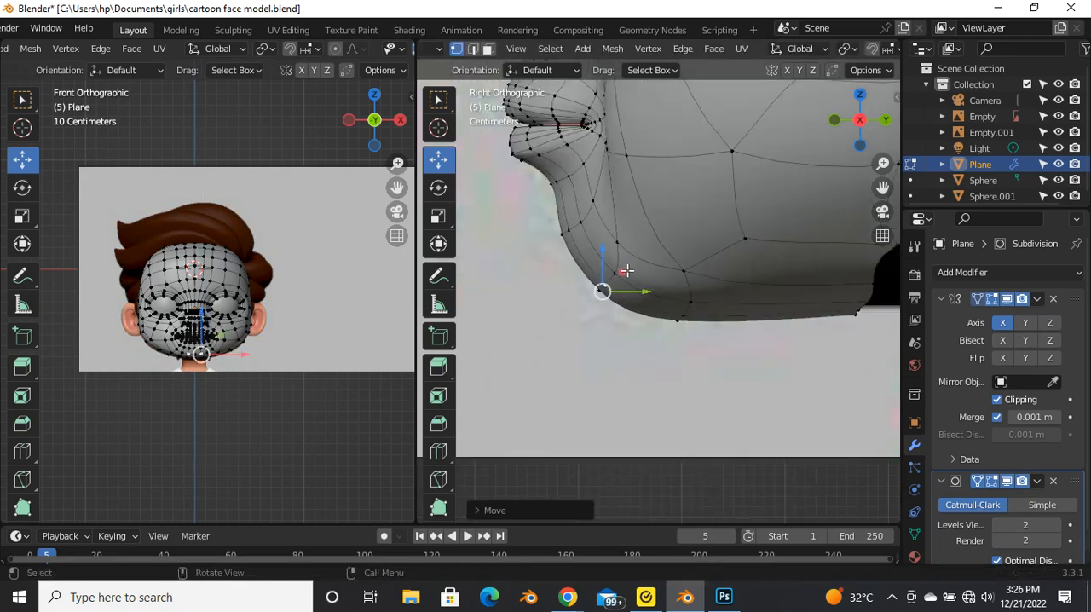
pyautogui.press('Tab')
pyautogui.scroll(-5, 643, 304)
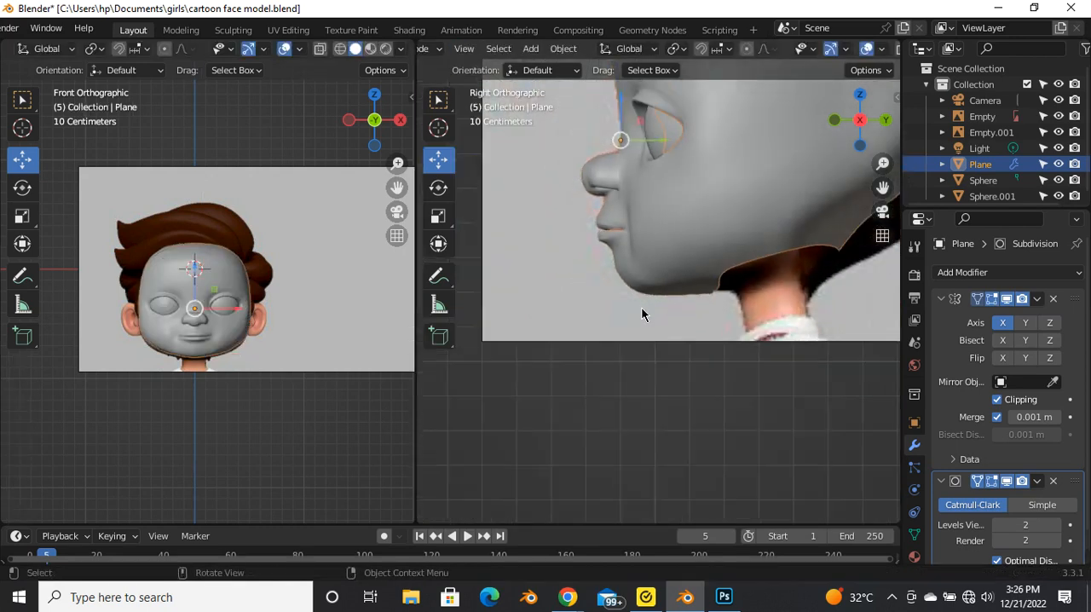
# Step: Examine the chin and lower lip in perspective from several angles, in both object and edit mode
pyautogui.moveTo(641, 309); pyautogui.dragTo(725, 231, button='middle')
pyautogui.press('Tab')
pyautogui.moveTo(726, 270); pyautogui.dragTo(722, 249)
pyautogui.moveTo(722, 249); pyautogui.dragTo(713, 361, button='middle')
pyautogui.press('Tab')
pyautogui.scroll(-4, 694, 315)
pyautogui.moveTo(694, 315); pyautogui.dragTo(786, 300, button='middle')
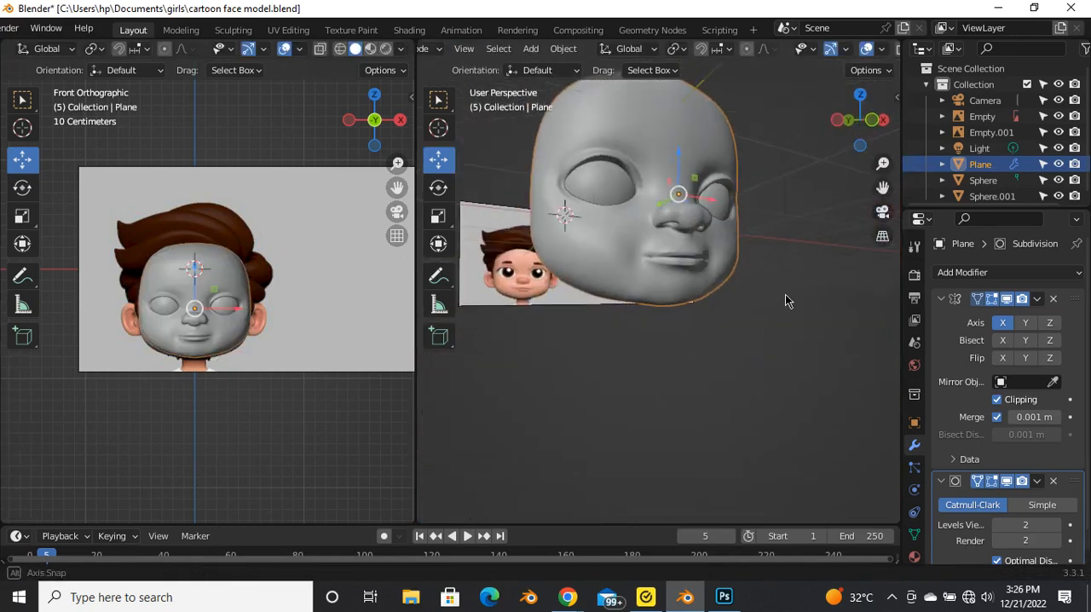
pyautogui.scroll(4, 663, 296)
pyautogui.press('Tab')
pyautogui.moveTo(696, 309); pyautogui.dragTo(628, 333, button='middle')
pyautogui.scroll(3, 751, 290)
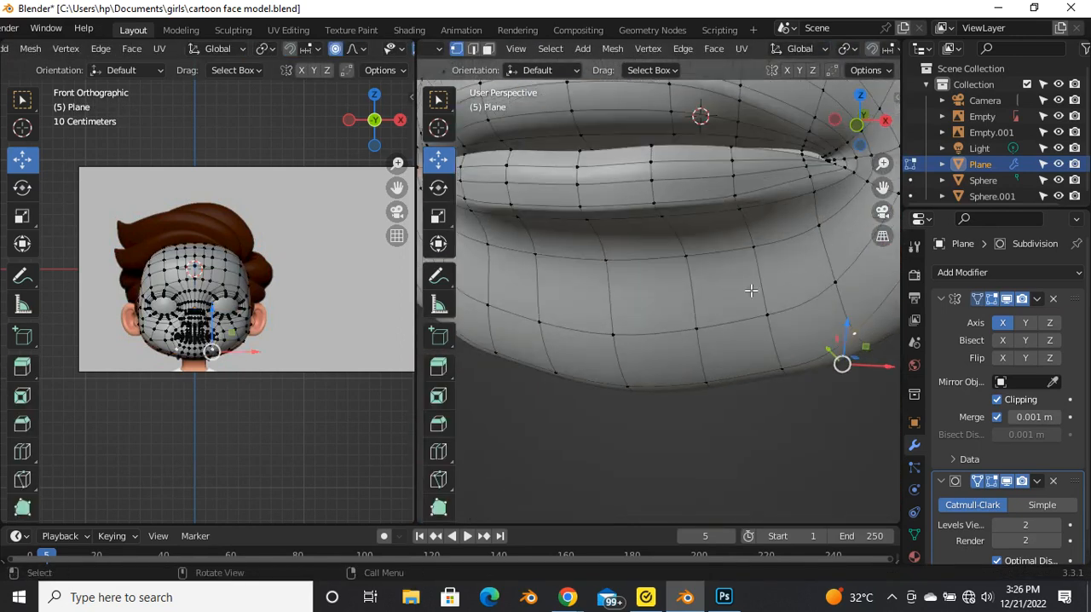
# Step: Slide the vertex below the mouth corner along its edge to smooth the surface beside the lower lip
pyautogui.moveTo(830, 284); pyautogui.dragTo(769, 293, button='middle')
pyautogui.press('g')
pyautogui.press('g')
pyautogui.click(814, 305)
pyautogui.press('Tab')
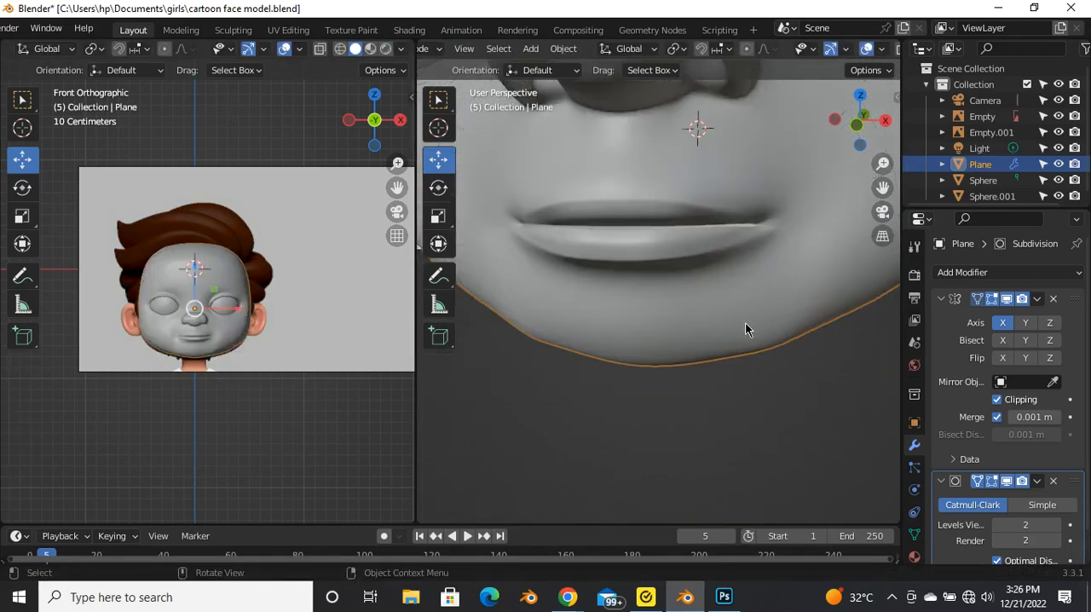
pyautogui.scroll(-4, 743, 358)
# Step: In front orthographic view with X-ray on, move the outer chin vertices below the mouth corner about 0.019 m outward along X using proportional editing
pyautogui.press('`')
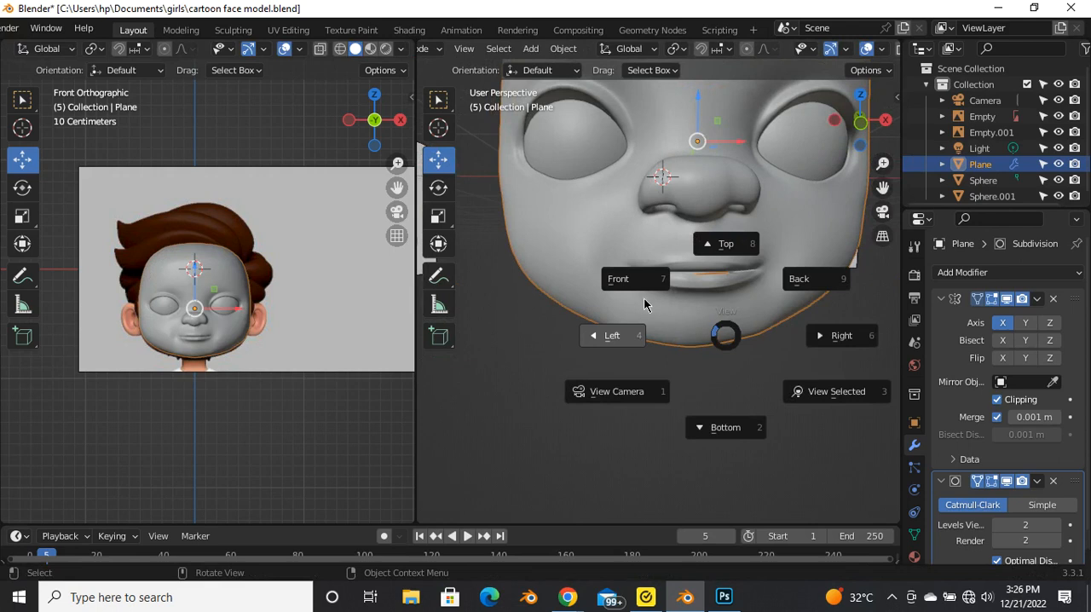
pyautogui.click(640, 292)
pyautogui.press('Tab')
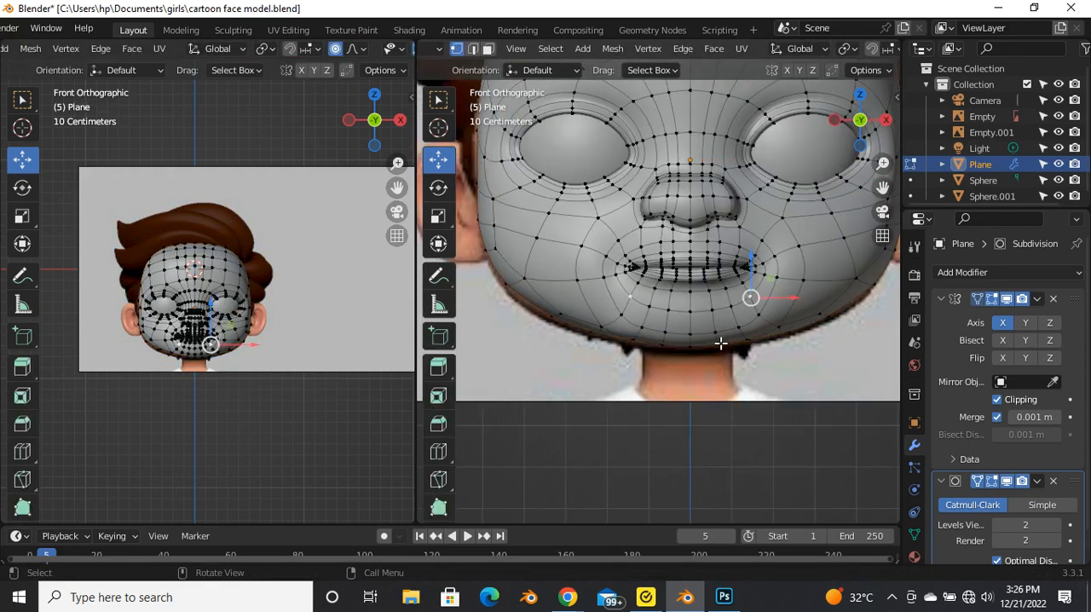
pyautogui.scroll(2, 738, 346)
pyautogui.scroll(-1, 733, 332)
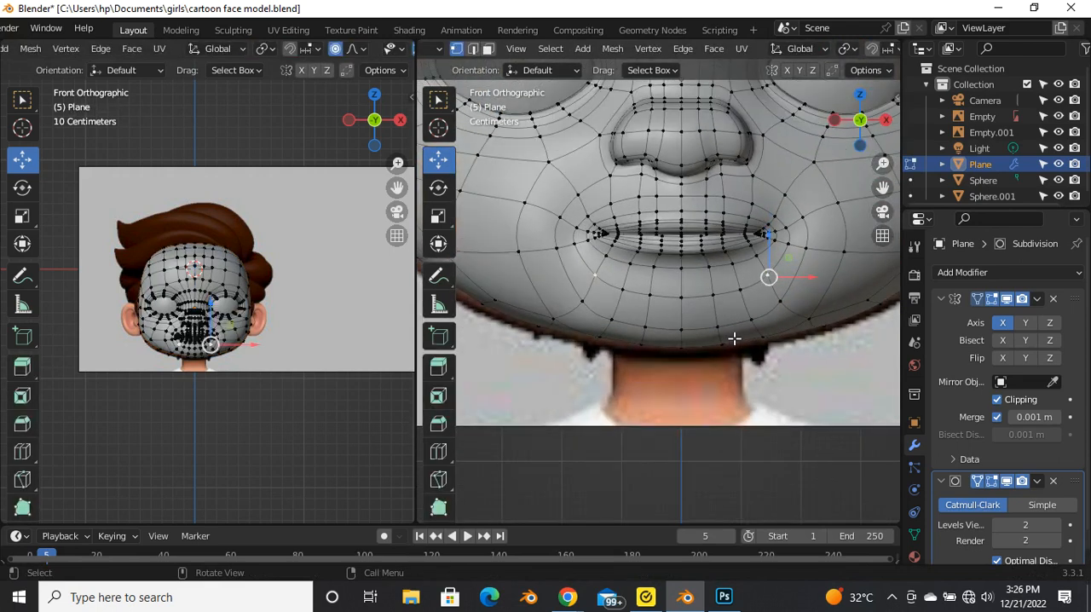
pyautogui.hotkey('alt', 'z')
pyautogui.scroll(1, 731, 345)
pyautogui.scroll(-3, 732, 347)
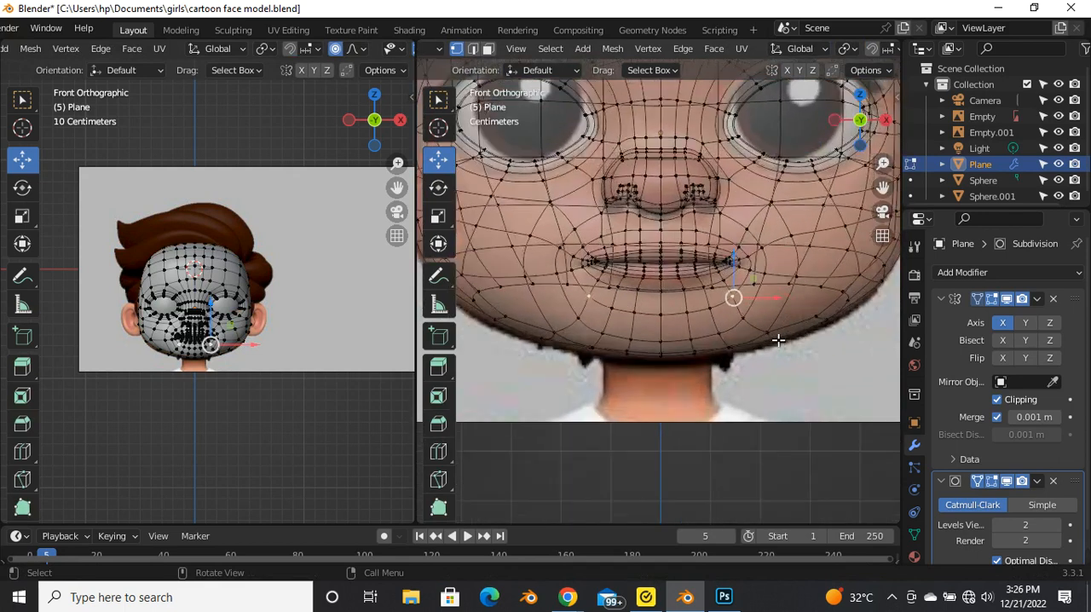
pyautogui.scroll(3, 774, 338)
pyautogui.click(737, 314)
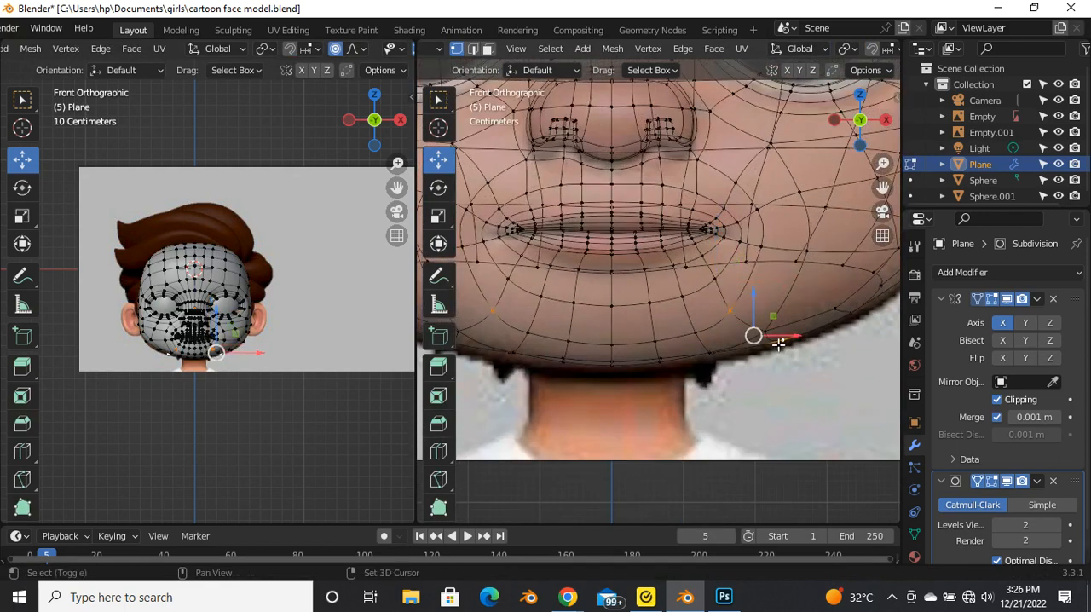
pyautogui.press('g')
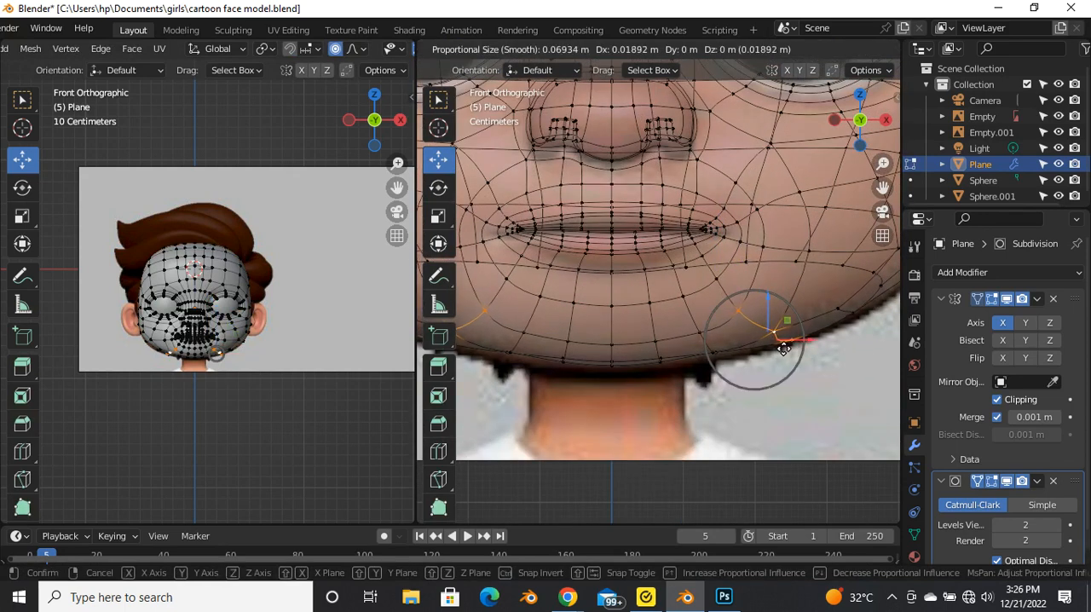
pyautogui.click(783, 349)
# Step: Move the lower chin vertices column by column toward the centre line so they follow the reference chin outline
pyautogui.moveTo(687, 327); pyautogui.dragTo(728, 385)
pyautogui.press('g')
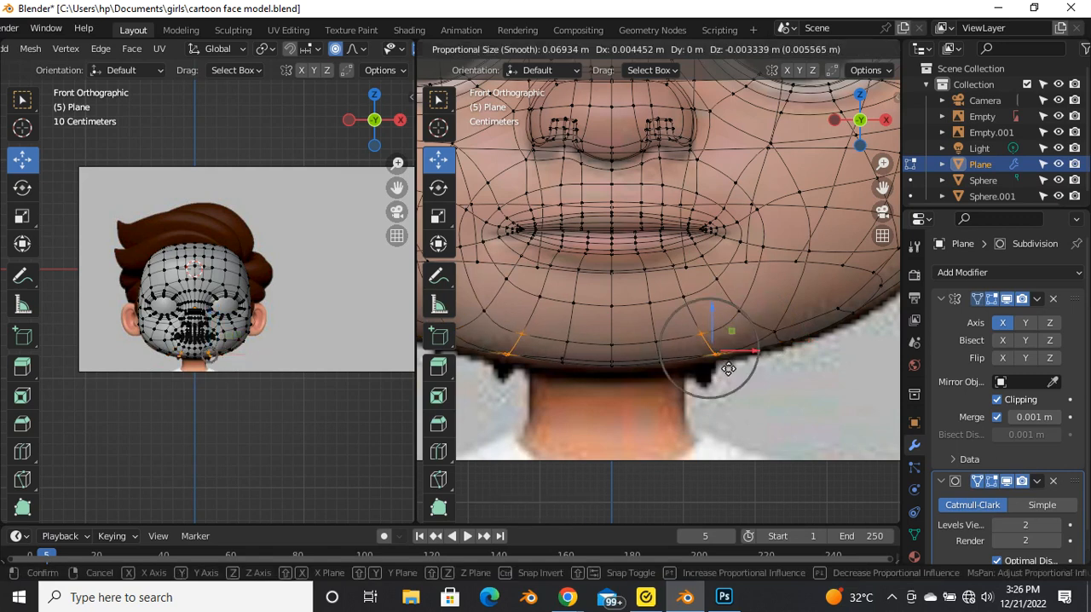
pyautogui.click(692, 363)
pyautogui.moveTo(632, 332); pyautogui.dragTo(673, 384)
pyautogui.press('g')
pyautogui.click(656, 364)
pyautogui.moveTo(599, 344); pyautogui.dragTo(622, 380)
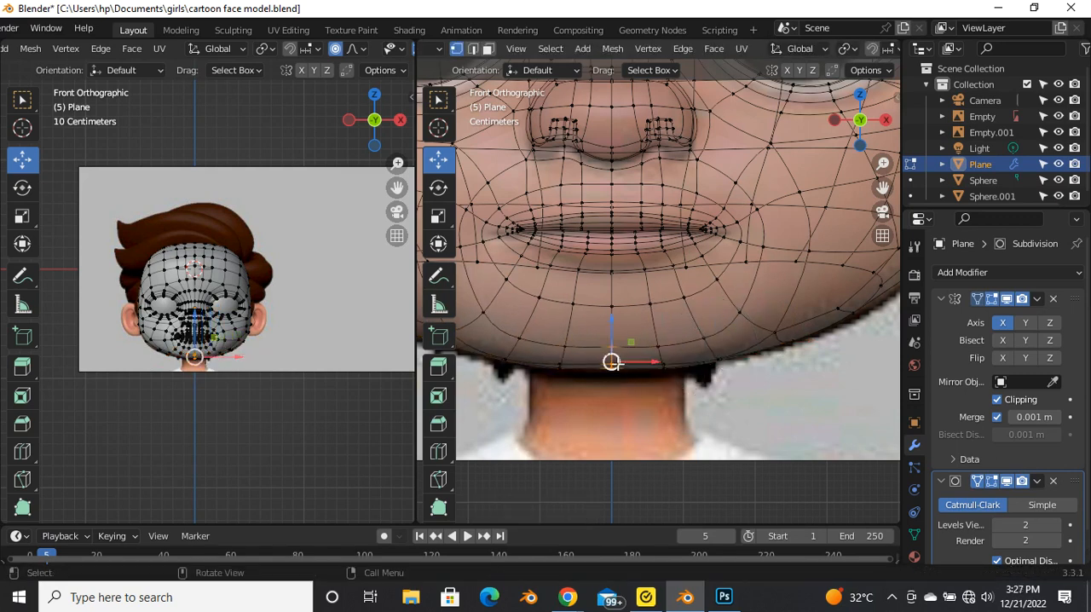
pyautogui.press('g')
pyautogui.click(711, 374)
pyautogui.scroll(-3, 697, 404)
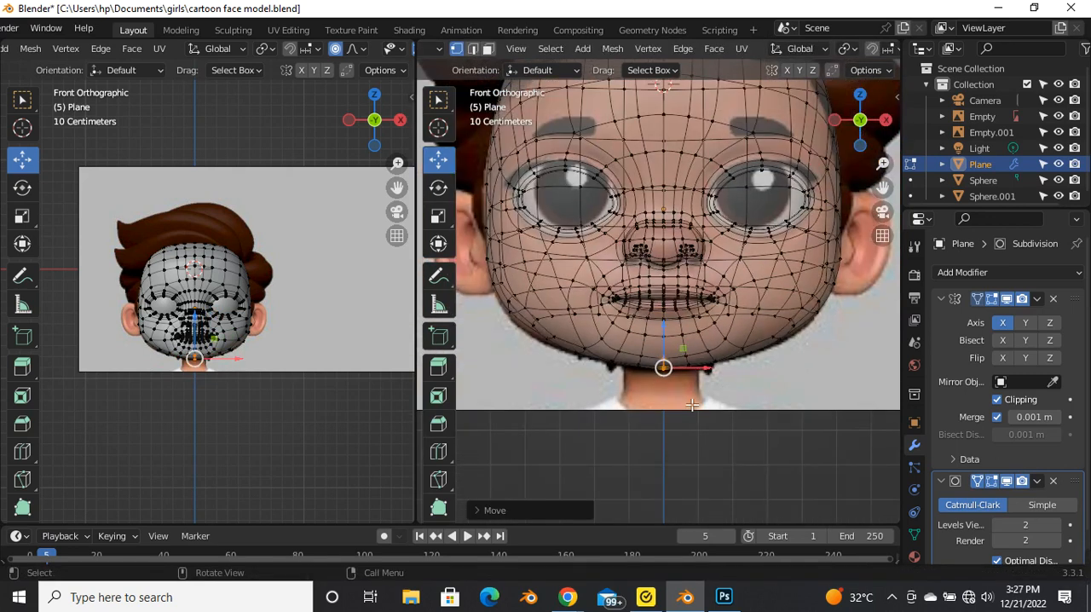
# Step: Move the jaw-edge vertex beyond the outer chin column onto the reference jaw outline
pyautogui.scroll(3, 637, 365)
pyautogui.moveTo(559, 334); pyautogui.dragTo(547, 363)
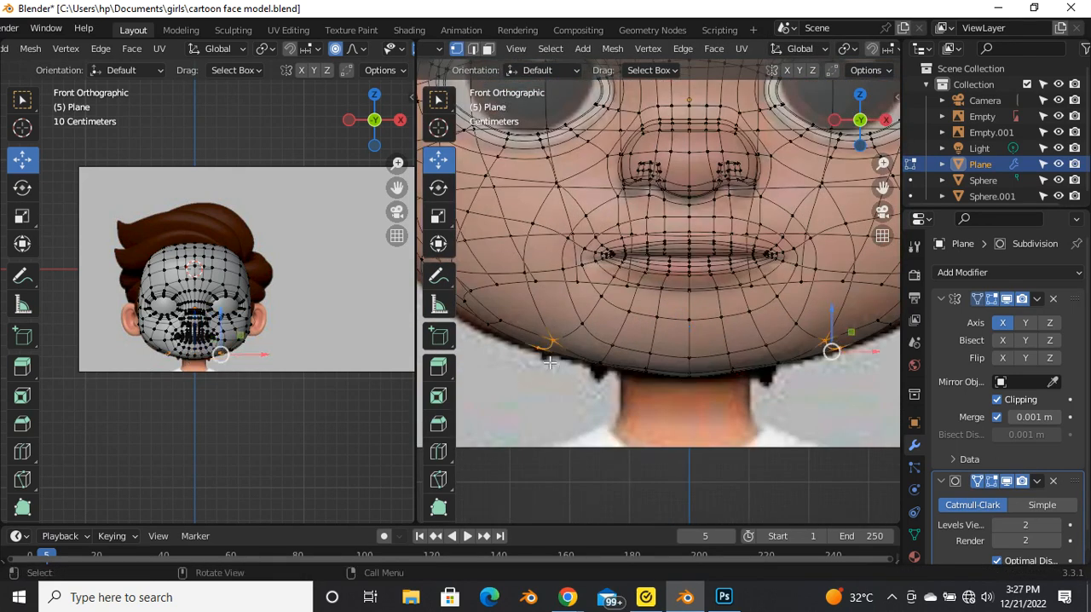
pyautogui.scroll(-2, 661, 340)
pyautogui.scroll(2, 725, 362)
pyautogui.press('g')
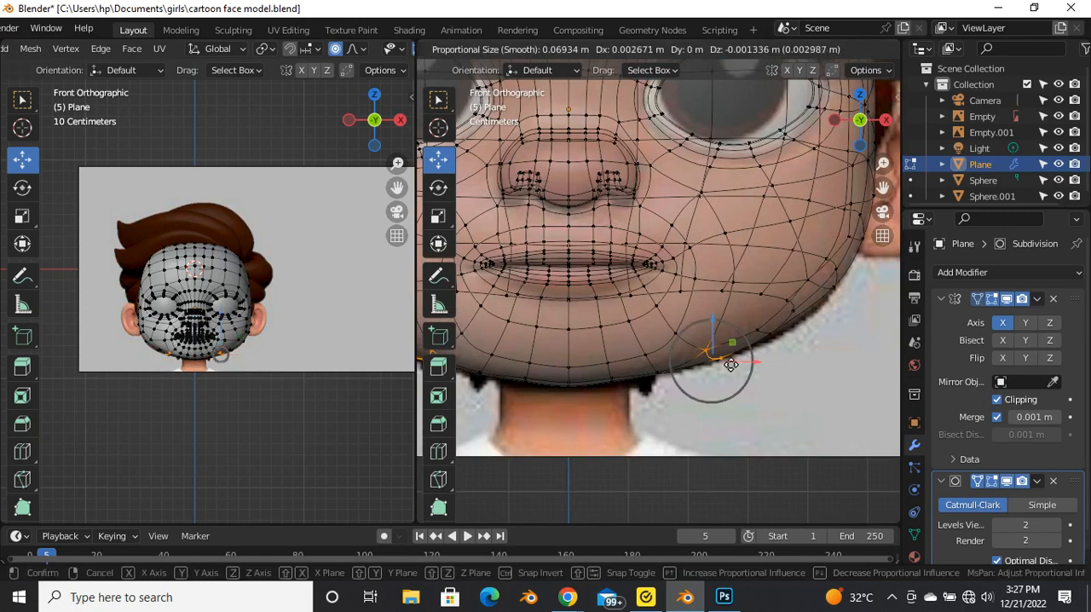
pyautogui.click(772, 341)
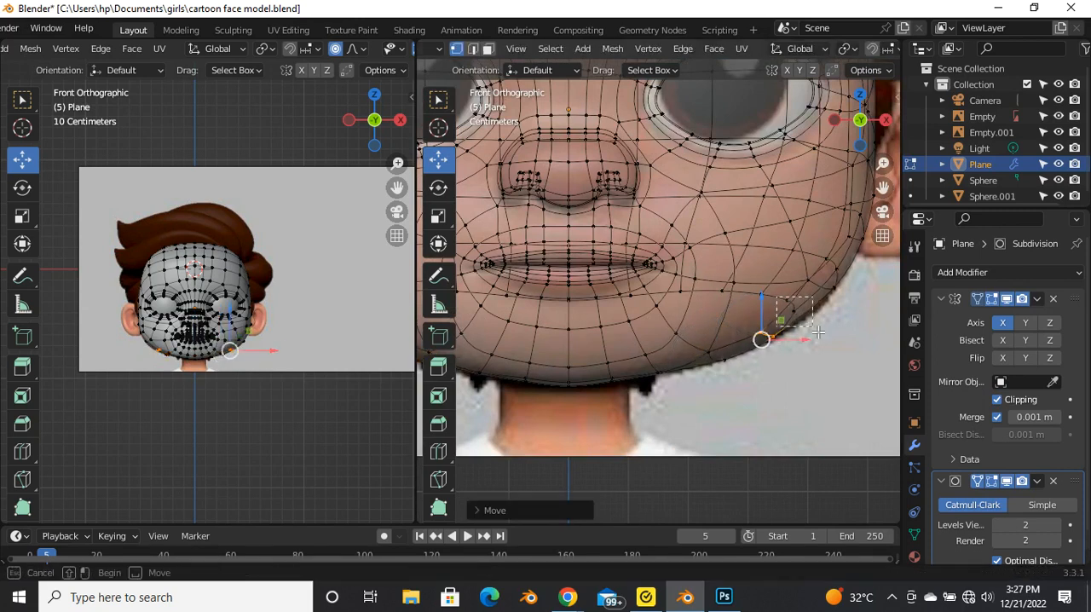
# Step: Fit the jaw vertices below the cheek to the reference outline and return to the solid object view
pyautogui.click(792, 304)
pyautogui.press('g')
pyautogui.moveTo(811, 313); pyautogui.dragTo(842, 279)
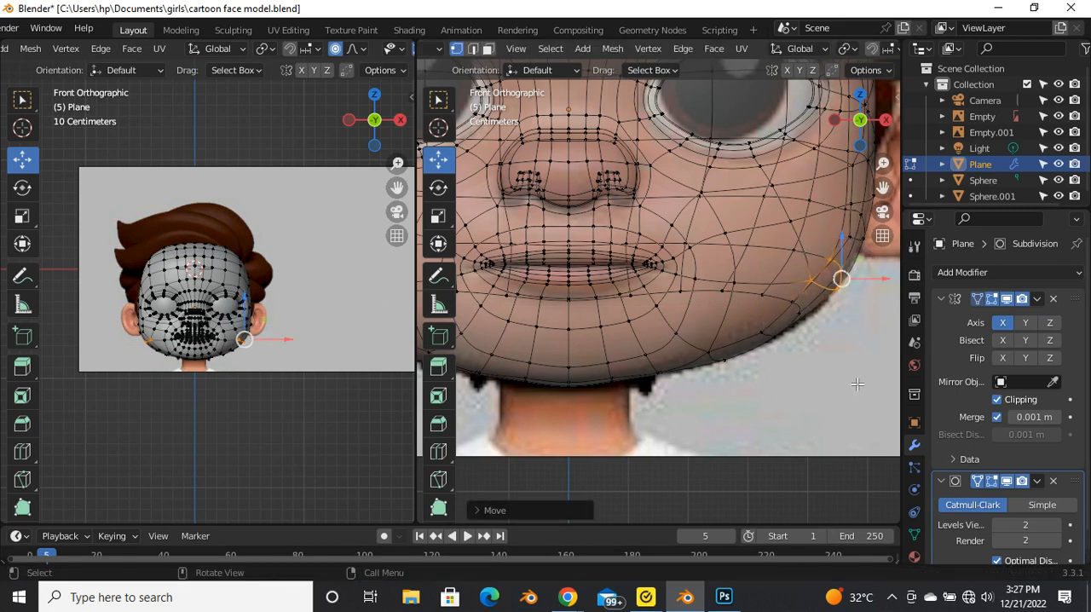
pyautogui.click(857, 385)
pyautogui.press('Tab')
pyautogui.scroll(-3, 724, 338)
pyautogui.scroll(2, 651, 352)
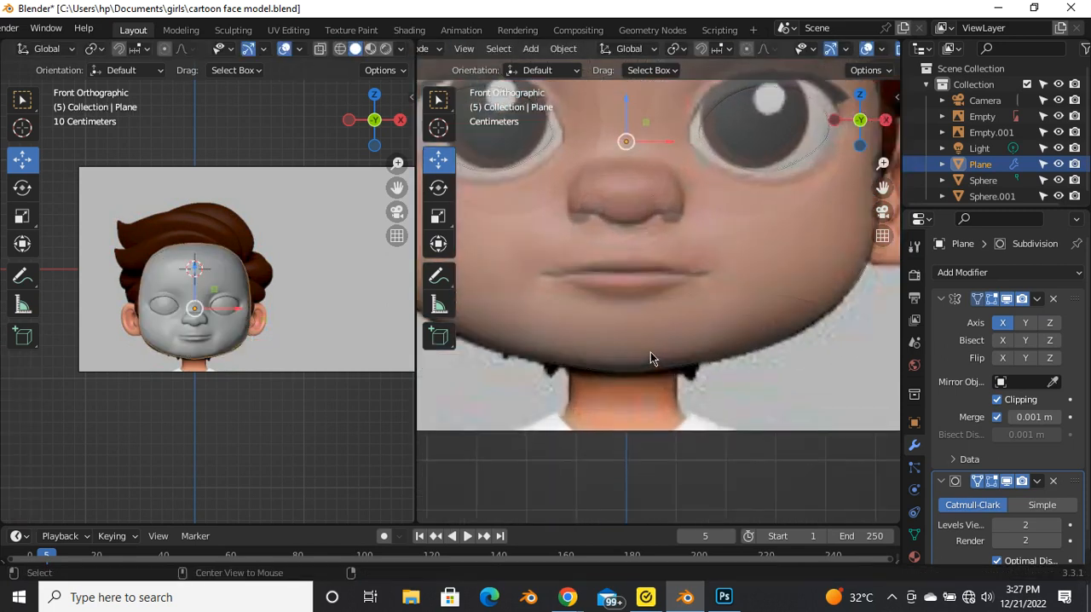
pyautogui.hotkey('alt', 'z')
pyautogui.scroll(-2, 648, 351)
pyautogui.scroll(2, 647, 357)
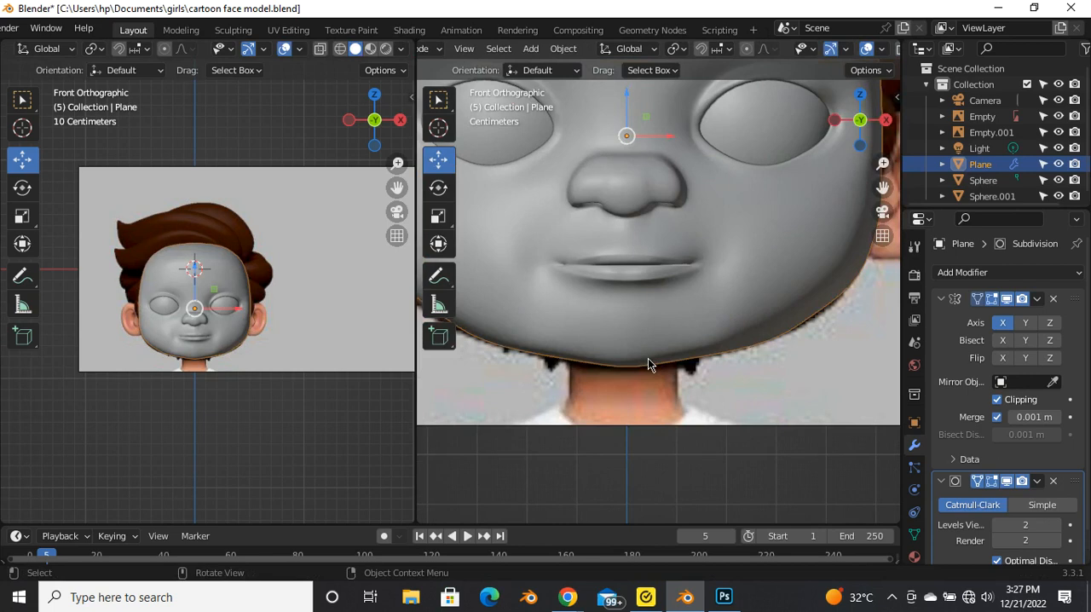
# Step: With X-ray on, move the outer bottom-edge chin vertices about 0.004 m outward and 0.006 m down, then turn X-ray off
pyautogui.press('Tab')
pyautogui.scroll(3, 660, 358)
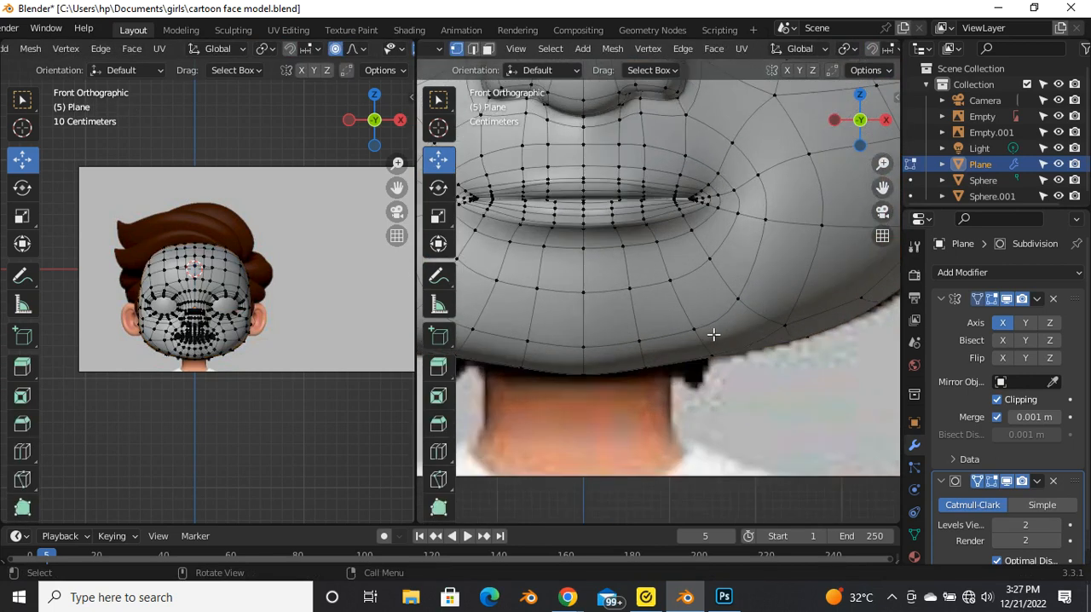
pyautogui.hotkey('alt', 'z')
pyautogui.moveTo(735, 392); pyautogui.dragTo(699, 343)
pyautogui.press('g')
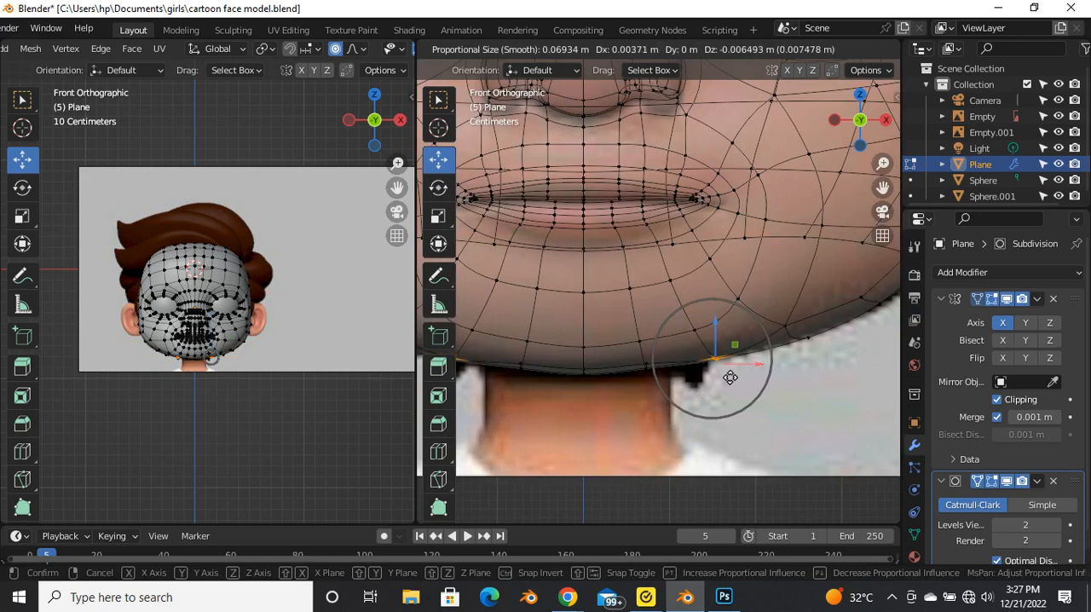
pyautogui.click(729, 375)
pyautogui.hotkey('alt', 'z')
pyautogui.scroll(-3, 715, 384)
pyautogui.scroll(3, 704, 401)
# Step: Move the bottom chin vertex beside the centre line about 0.009 m outward and 0.006 m down
pyautogui.moveTo(726, 365); pyautogui.dragTo(657, 327)
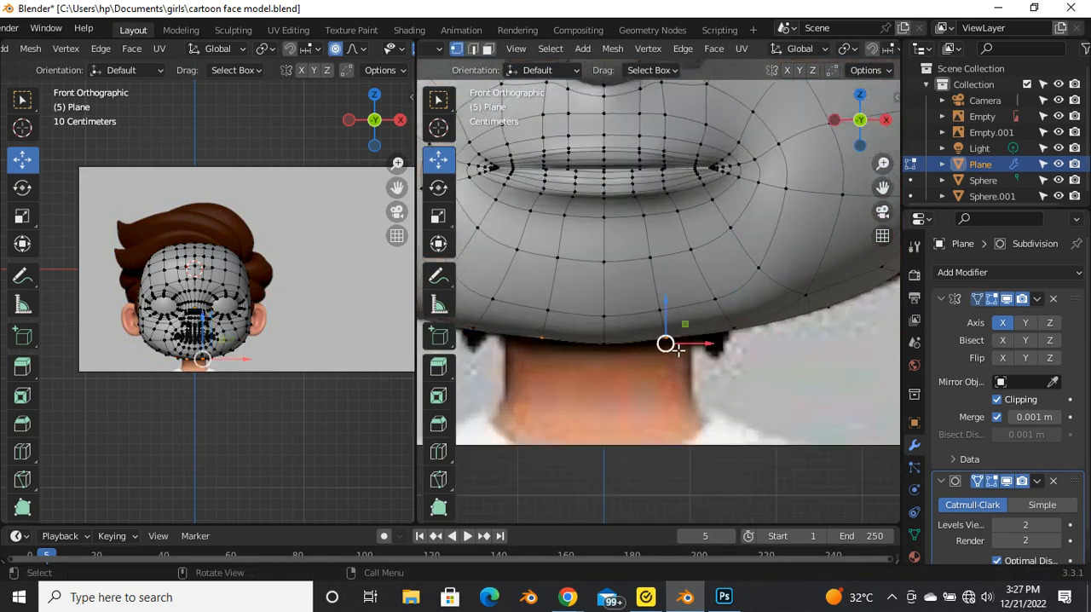
pyautogui.press('g')
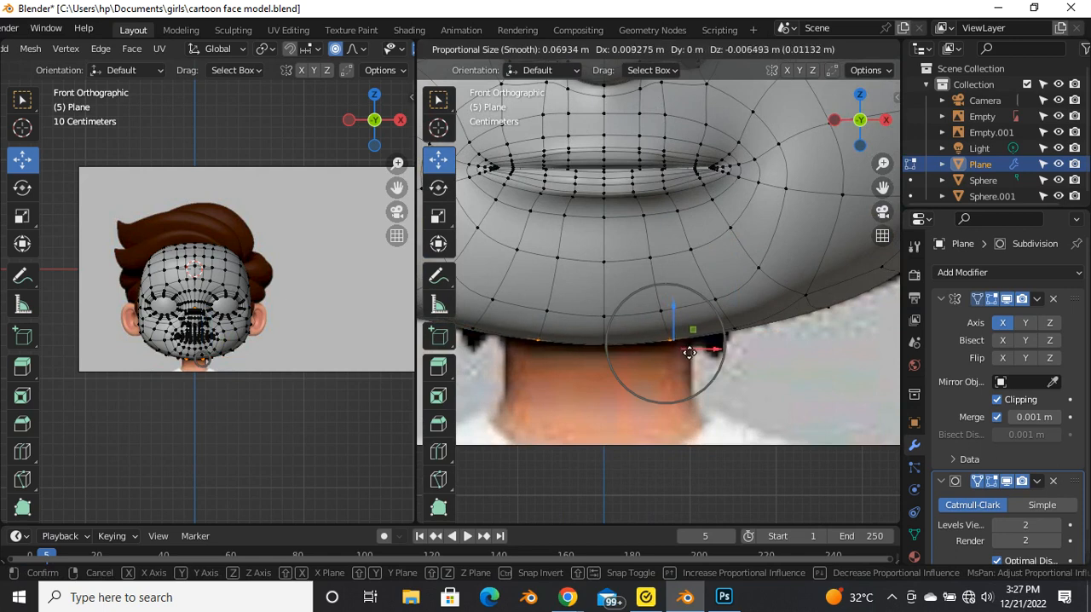
pyautogui.click(688, 352)
pyautogui.press('Tab')
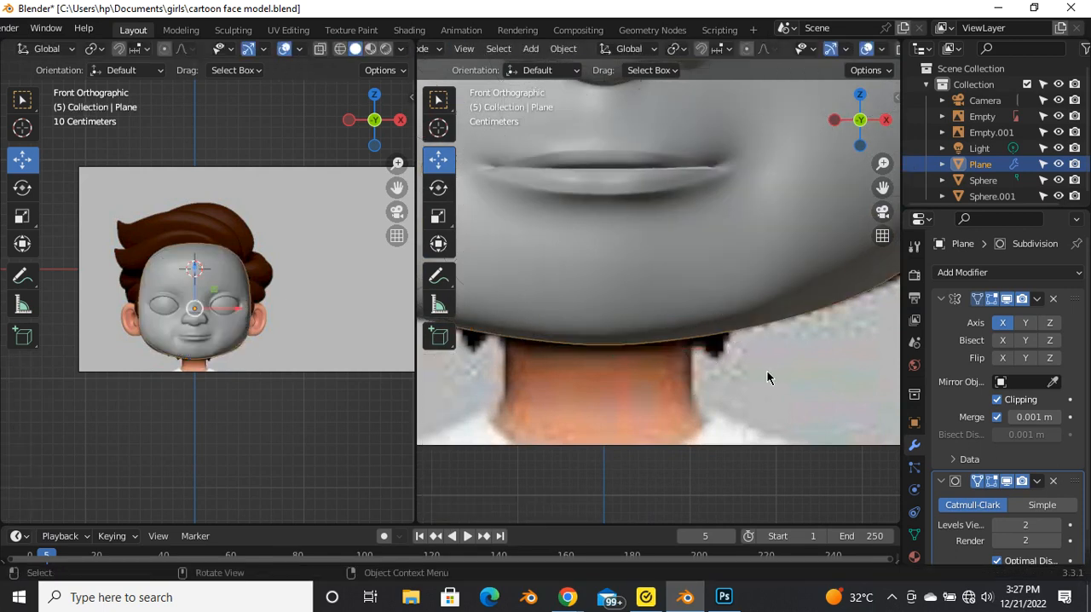
pyautogui.scroll(-2, 727, 380)
# Step: Move the jaw-edge vertex outward and below the mouth corner slightly to fit the reference jaw outline
pyautogui.press('Tab')
pyautogui.click(785, 335)
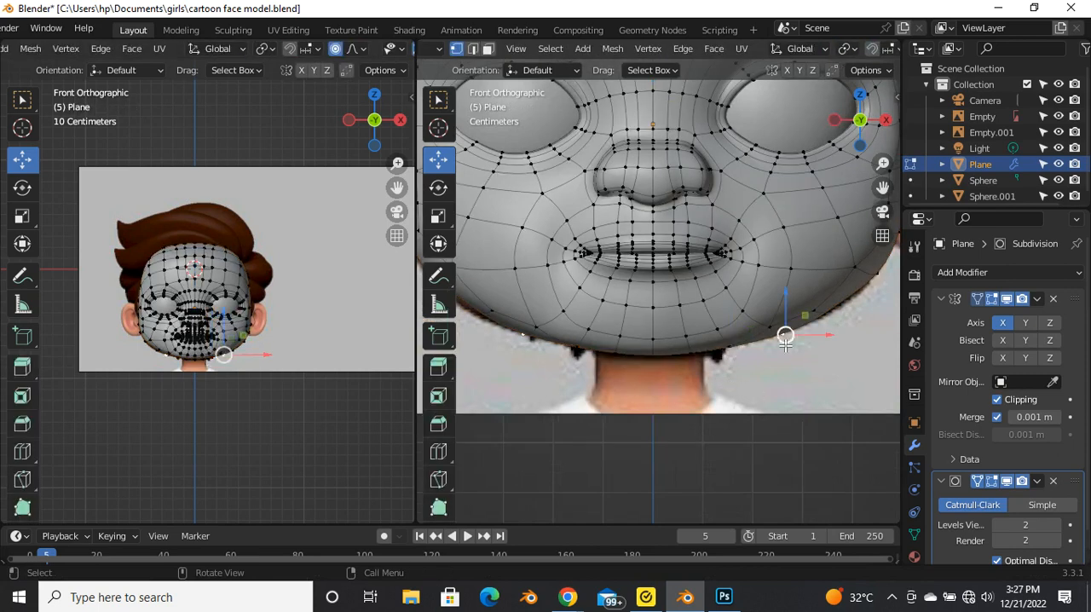
pyautogui.press('g')
pyautogui.click(784, 341)
pyautogui.press('Tab')
pyautogui.scroll(-2, 760, 384)
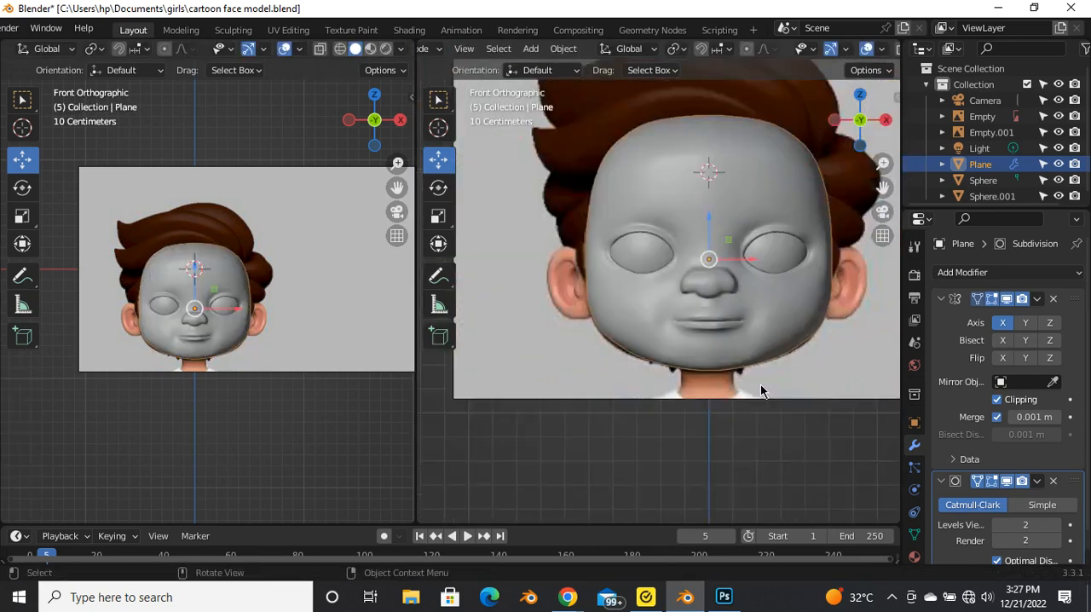
# Step: Examine the smoothed jawline and chin against the reference image outline
pyautogui.click(652, 369)
pyautogui.scroll(-2, 643, 367)
pyautogui.scroll(4, 674, 350)
pyautogui.scroll(3, 678, 316)
pyautogui.scroll(-3, 704, 387)
pyautogui.scroll(4, 675, 351)
pyautogui.scroll(-2, 682, 341)
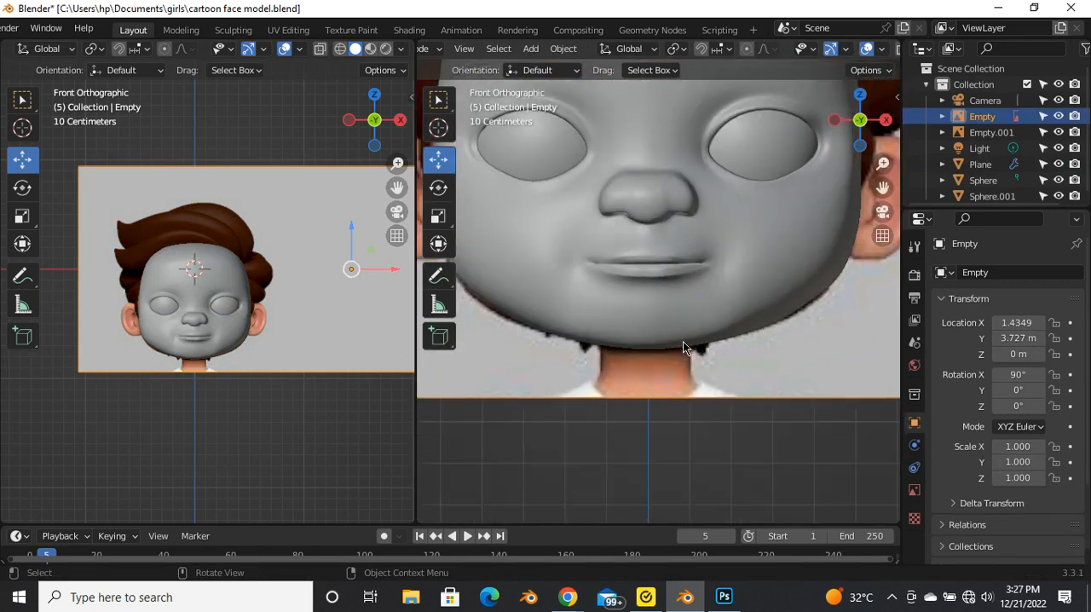
# Step: Select the face mesh again and adjust the cheek vertex just above and outside the mouth corner
pyautogui.click(746, 256)
pyautogui.press('Tab')
pyautogui.scroll(2, 746, 273)
pyautogui.moveTo(780, 278); pyautogui.dragTo(724, 220)
pyautogui.click(727, 246)
pyautogui.click(714, 222)
pyautogui.press('Tab')
pyautogui.scroll(-2, 737, 255)
pyautogui.press('Tab')
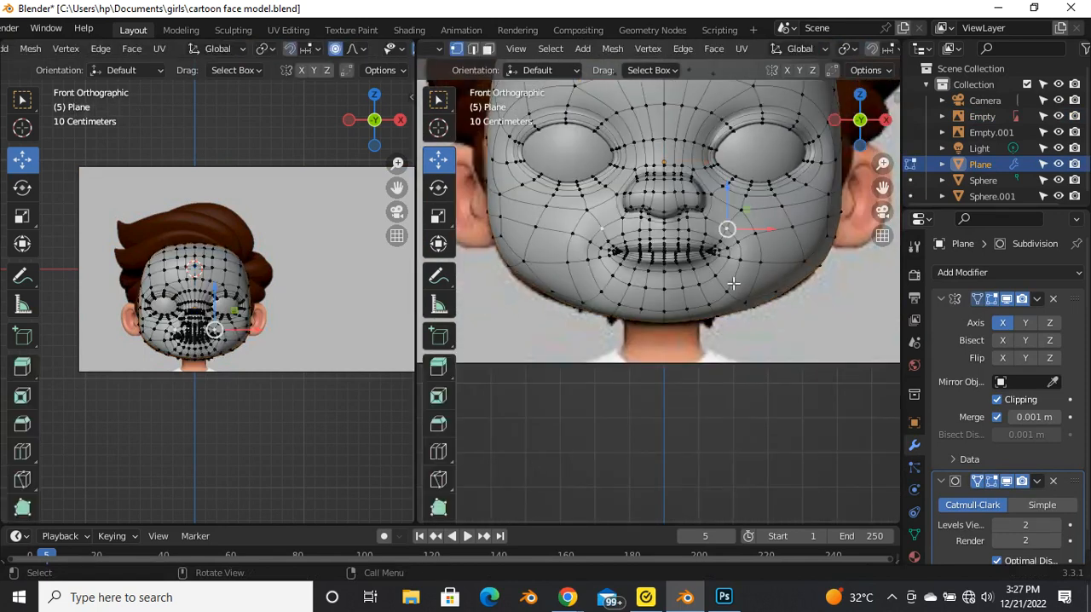
# Step: Move the vertices around the mouth corner about 0.006 m forward along Y with proportional editing
pyautogui.scroll(-2, 749, 247)
pyautogui.moveTo(749, 247); pyautogui.dragTo(631, 312, button='middle')
pyautogui.scroll(3, 723, 283)
pyautogui.moveTo(723, 283); pyautogui.dragTo(682, 296, button='middle')
pyautogui.keyDown('shift'); pyautogui.click(658, 300); pyautogui.keyUp('shift')
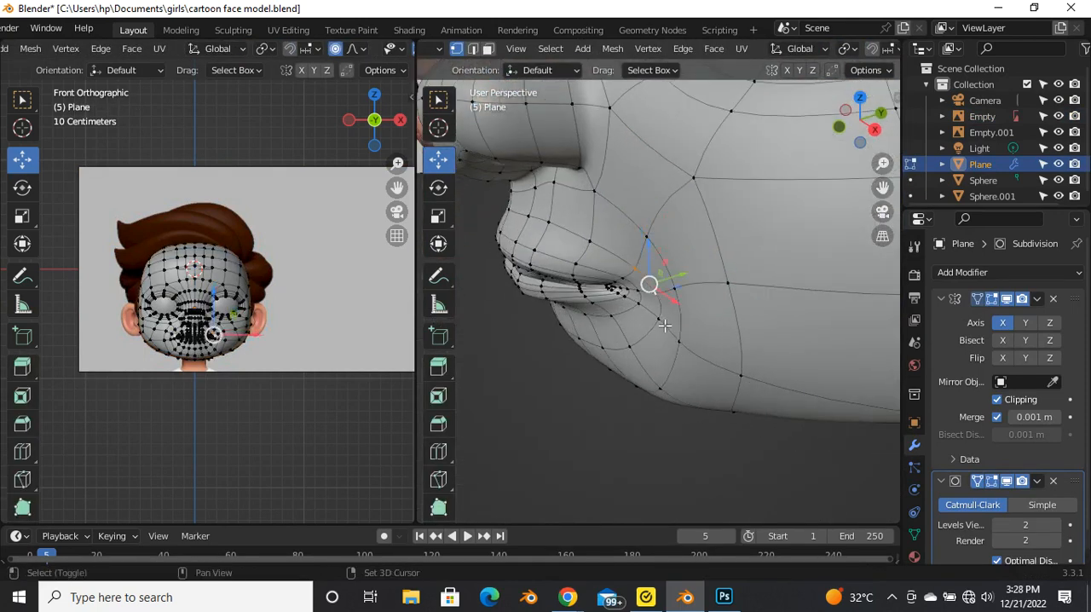
pyautogui.press('g')
pyautogui.press('y')
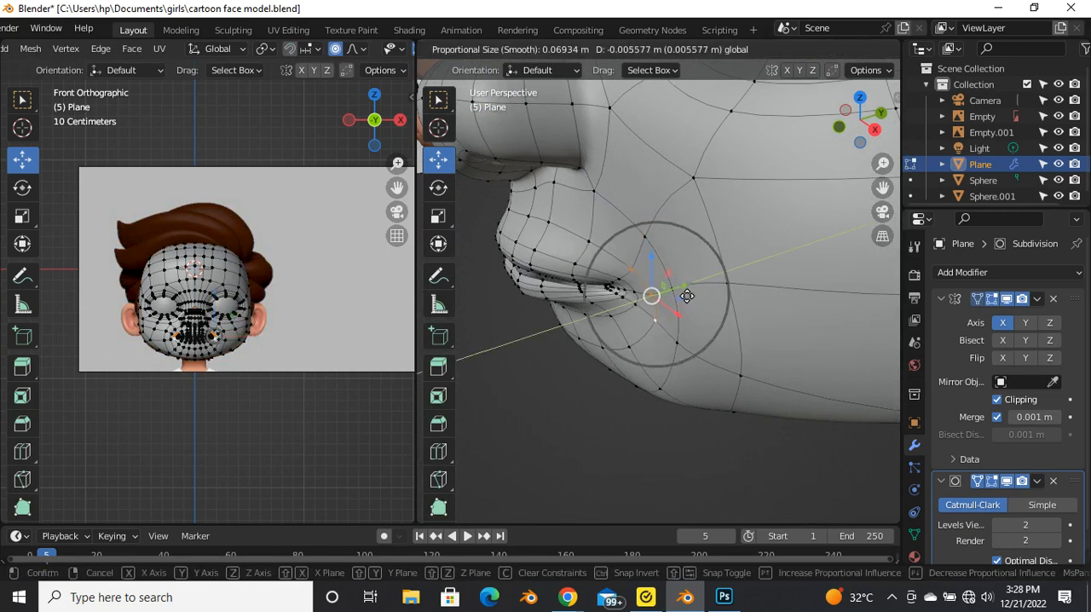
pyautogui.click(686, 296)
# Step: Move the vertices on the loop above the mouth corner about 0.006 m forward along Y with proportional editing
pyautogui.press('Tab')
pyautogui.moveTo(652, 294); pyautogui.dragTo(695, 247, button='middle')
pyautogui.scroll(-2, 750, 281)
pyautogui.scroll(3, 700, 244)
pyautogui.press('Tab')
pyautogui.press('g')
pyautogui.click(695, 247)
pyautogui.moveTo(695, 247); pyautogui.dragTo(649, 274, button='middle')
pyautogui.press('g')
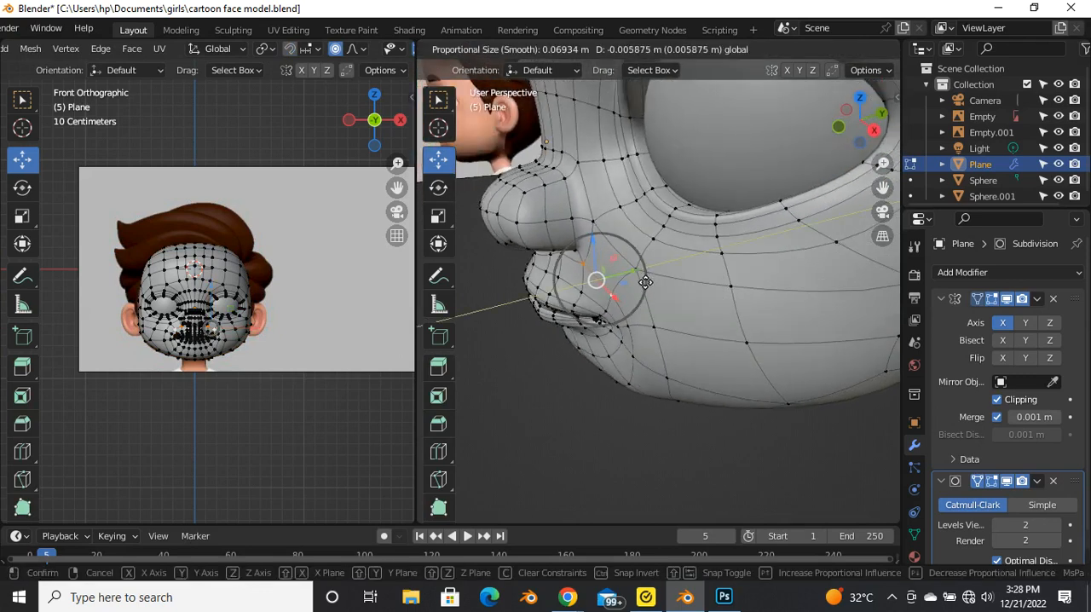
pyautogui.click(645, 282)
# Step: Nudge the vertex just above and outside the mouth corner slightly inward and upward
pyautogui.press('Tab')
pyautogui.moveTo(639, 309); pyautogui.dragTo(697, 295, button='middle')
pyautogui.press('Tab')
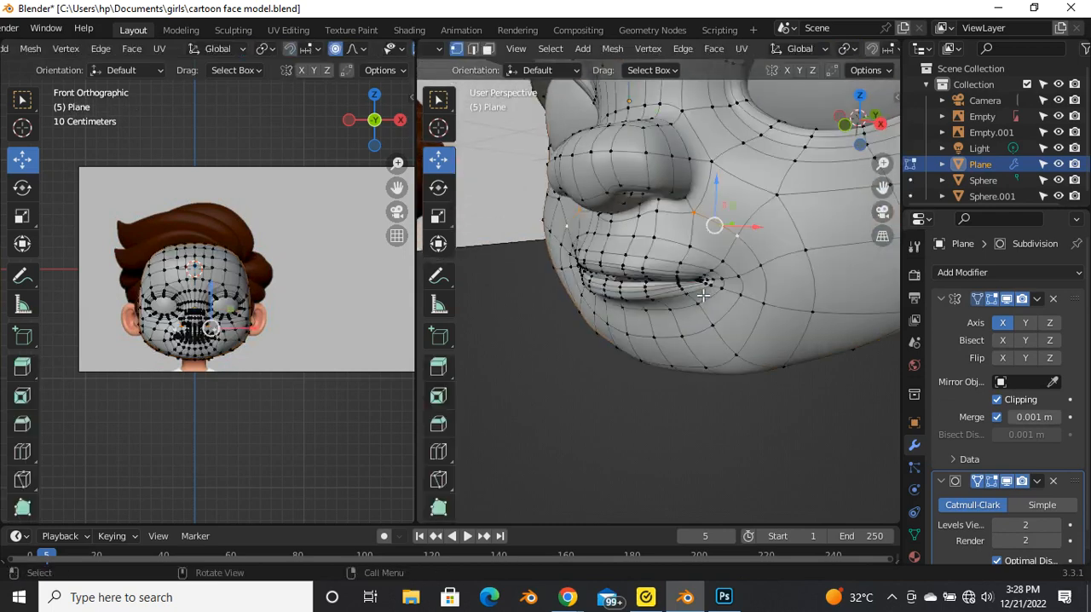
pyautogui.scroll(5, 697, 296)
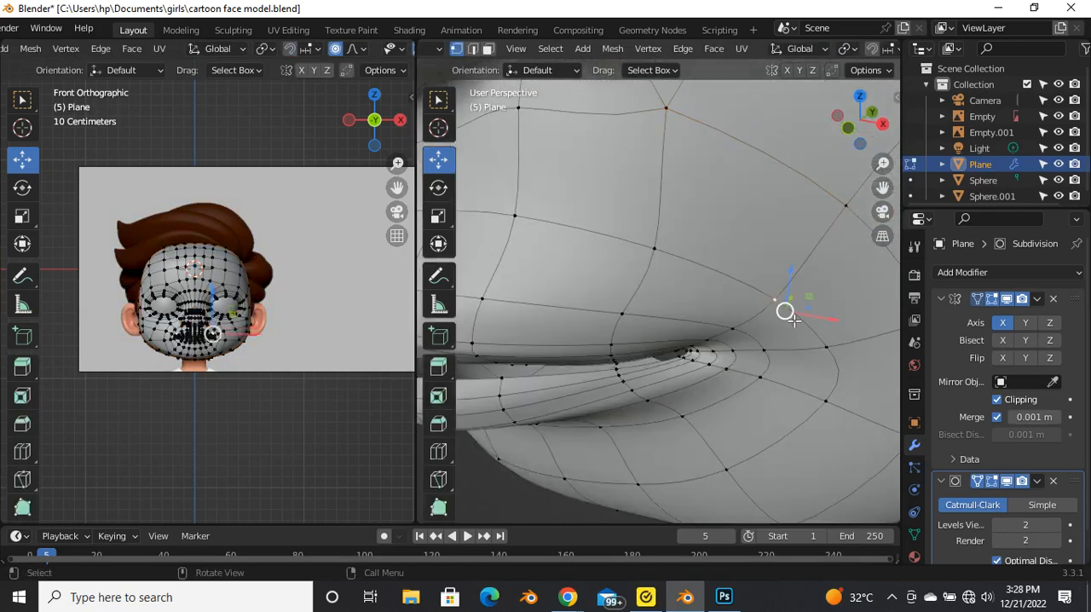
pyautogui.press('g')
pyautogui.click(776, 306)
pyautogui.moveTo(776, 307); pyautogui.dragTo(701, 307, button='middle')
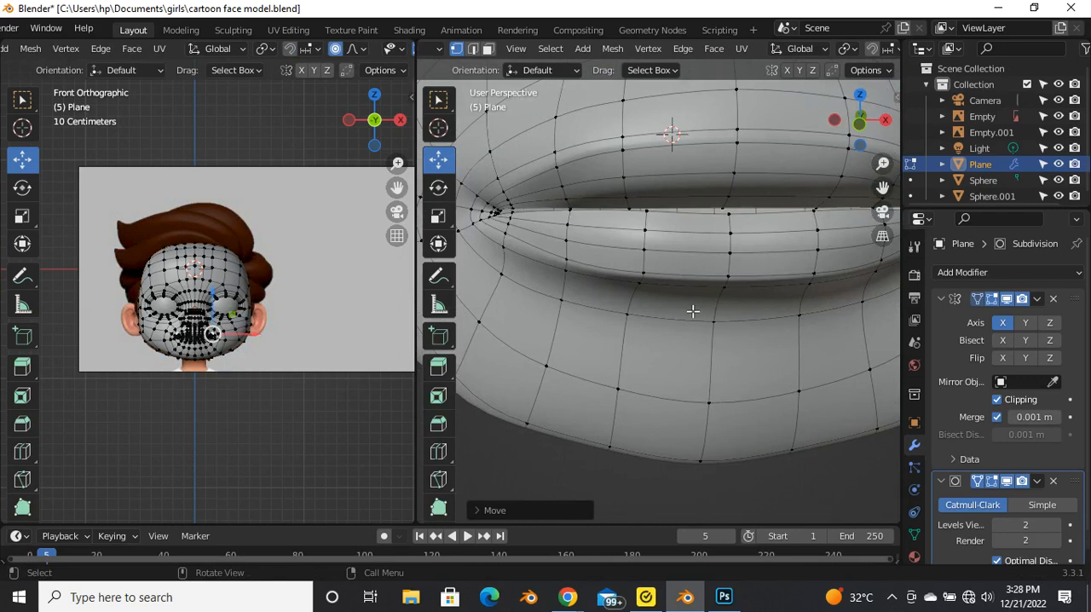
# Step: With proportional editing off, shift the vertex above the mouth corner slightly inward along X
pyautogui.scroll(-3, 701, 307)
pyautogui.click(791, 256)
pyautogui.scroll(1, 802, 281)
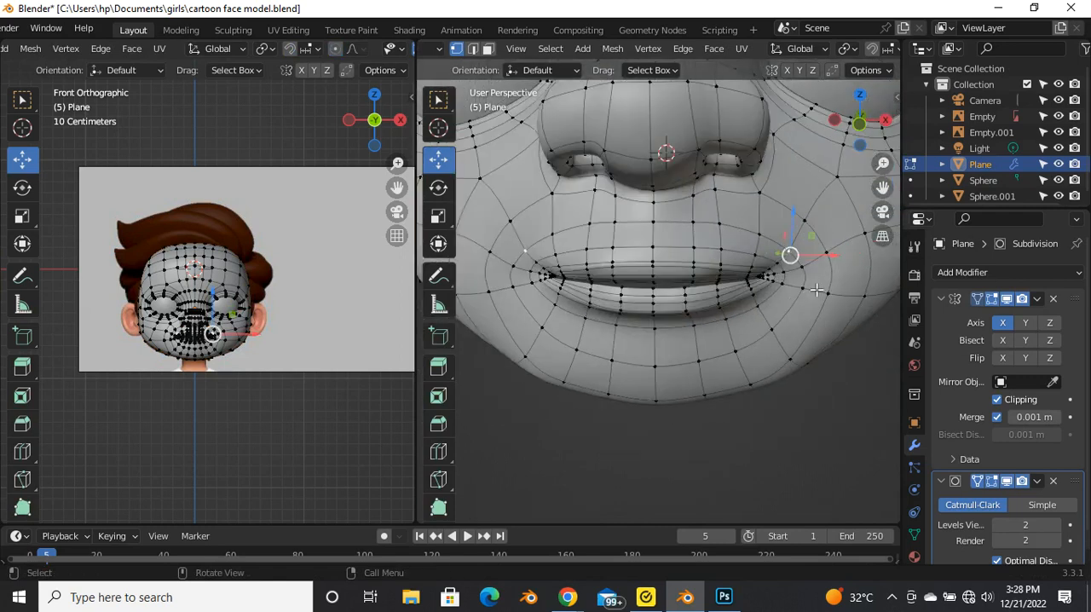
pyautogui.moveTo(819, 265); pyautogui.dragTo(815, 267)
pyautogui.click(810, 268)
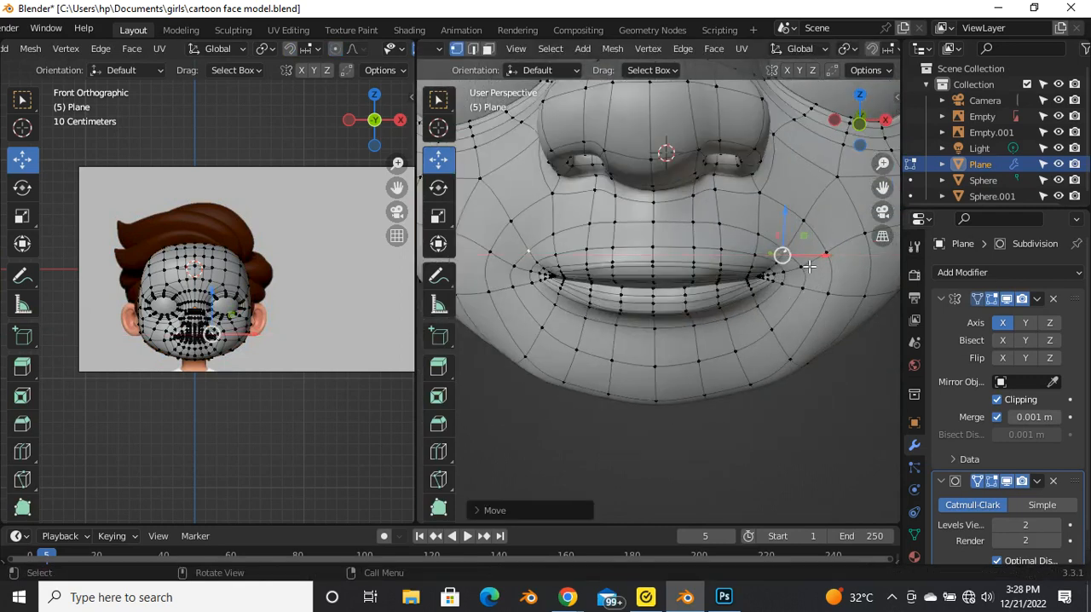
# Step: Select the upper-lip vertices beside the mouth corner and reposition them to smooth the lip edge
pyautogui.press('Tab')
pyautogui.scroll(-4, 749, 284)
pyautogui.moveTo(766, 327); pyautogui.dragTo(690, 340, button='middle')
pyautogui.scroll(3, 744, 303)
pyautogui.scroll(3, 627, 284)
pyautogui.press('Tab')
pyautogui.keyDown('shift'); pyautogui.click(648, 333); pyautogui.keyUp('shift')
pyautogui.press('g')
pyautogui.click(711, 341)
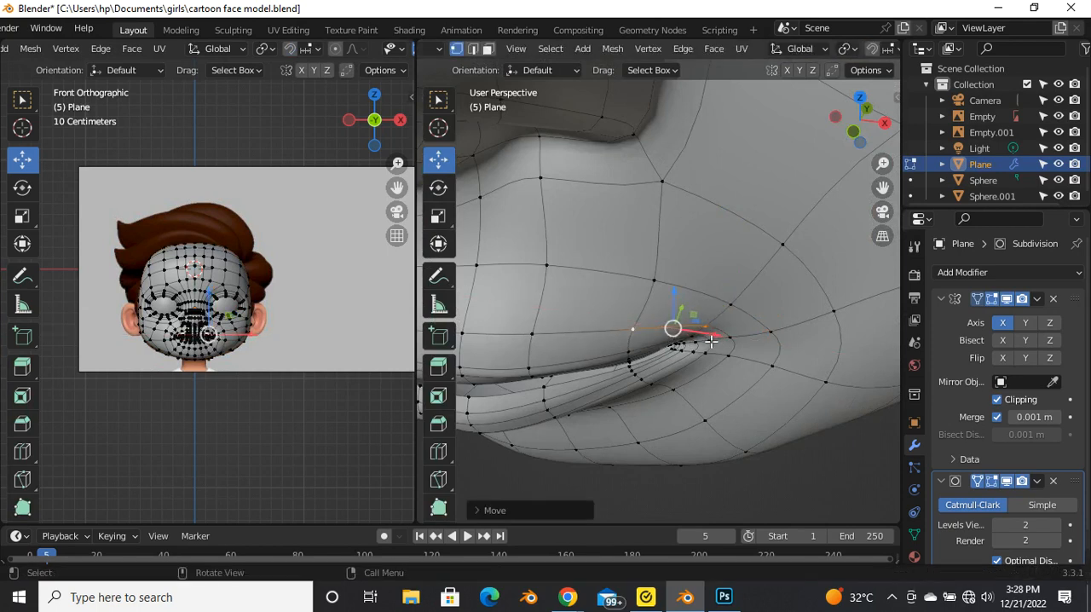
# Step: Shift the small upper-lip face beside the mouth corner slightly inward along X
pyautogui.press('Tab')
pyautogui.moveTo(701, 352); pyautogui.dragTo(670, 220, button='middle')
pyautogui.scroll(3, 683, 243)
pyautogui.press('Tab')
pyautogui.scroll(4, 673, 218)
pyautogui.moveTo(715, 185); pyautogui.dragTo(742, 180, button='middle')
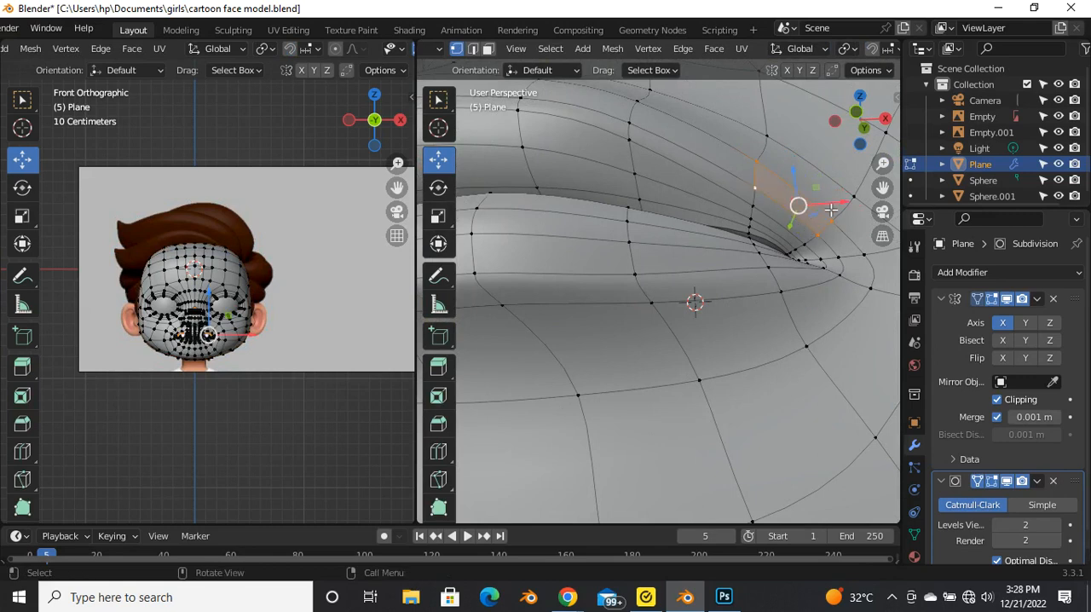
pyautogui.moveTo(830, 209); pyautogui.dragTo(828, 210)
pyautogui.press('Tab')
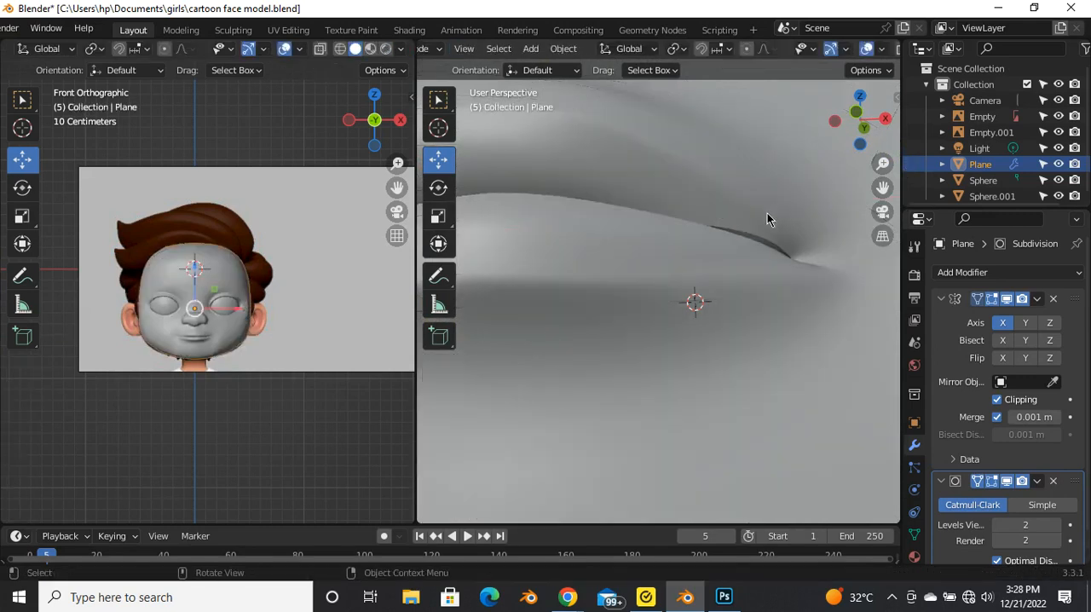
# Step: Examine the lips and mouth corners from several angles
pyautogui.scroll(-4, 754, 247)
pyautogui.moveTo(739, 275); pyautogui.dragTo(718, 319, button='middle')
pyautogui.scroll(-5, 729, 319)
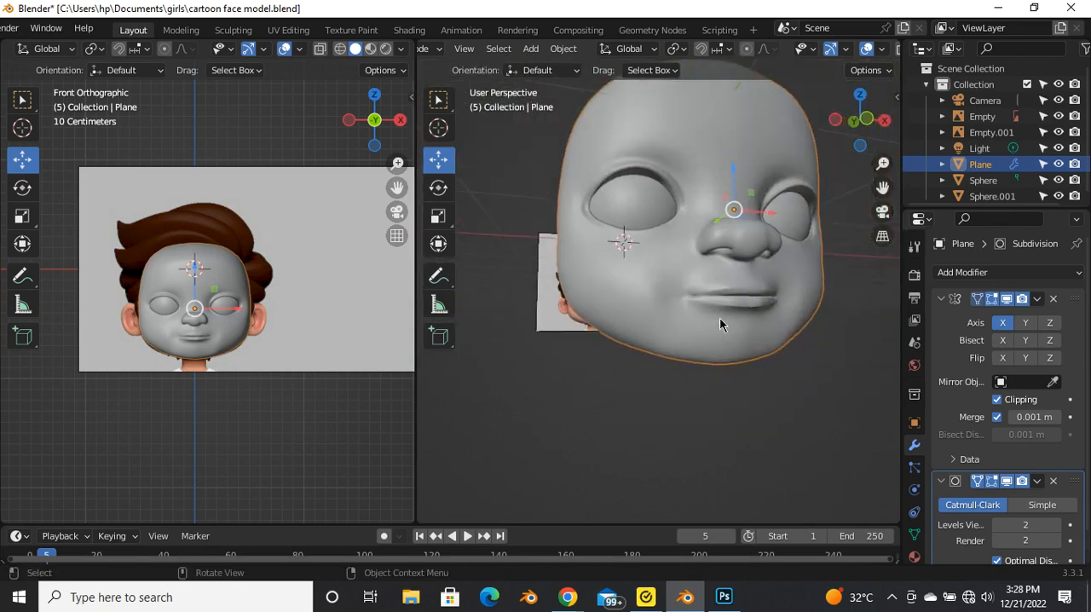
pyautogui.scroll(5, 711, 315)
pyautogui.scroll(4, 702, 298)
pyautogui.scroll(-3, 694, 286)
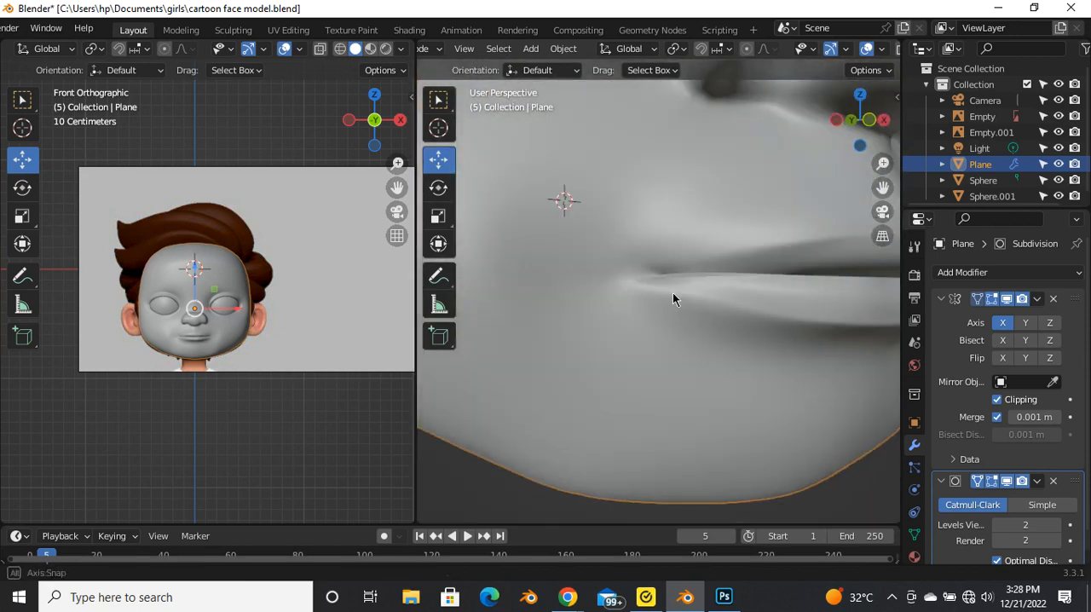
pyautogui.press('Tab')
pyautogui.moveTo(663, 299); pyautogui.dragTo(677, 321, button='middle')
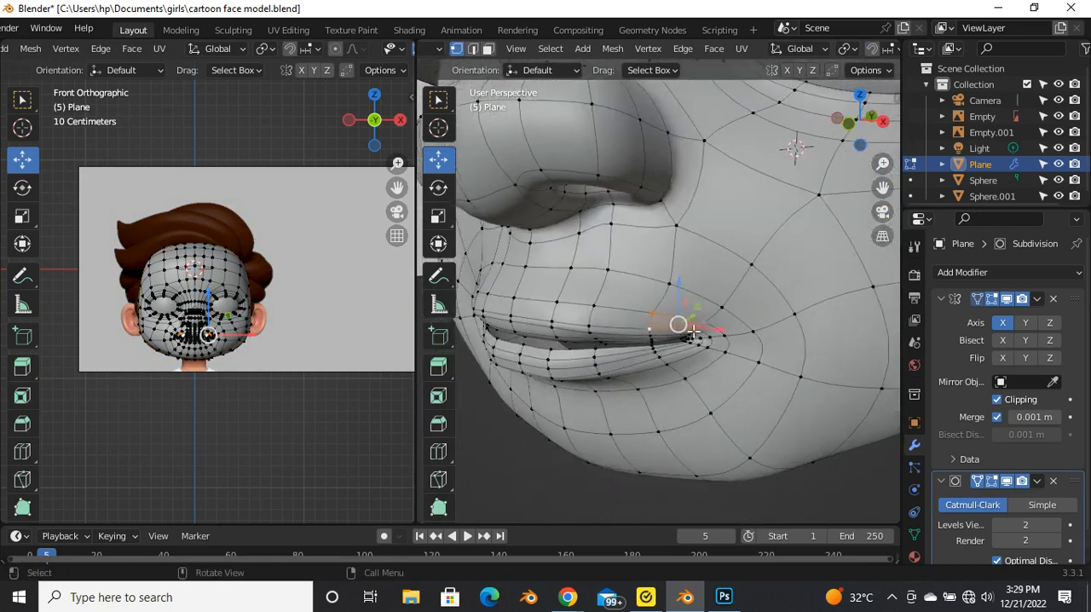
# Step: Try to raise the lower-lip corner vertices about 0.001 m with a proportional size of about 0.036 m
pyautogui.scroll(3, 708, 332)
pyautogui.click(710, 384)
pyautogui.keyDown('shift'); pyautogui.moveTo(709, 384); pyautogui.dragTo(751, 450, button='middle'); pyautogui.keyUp('shift')
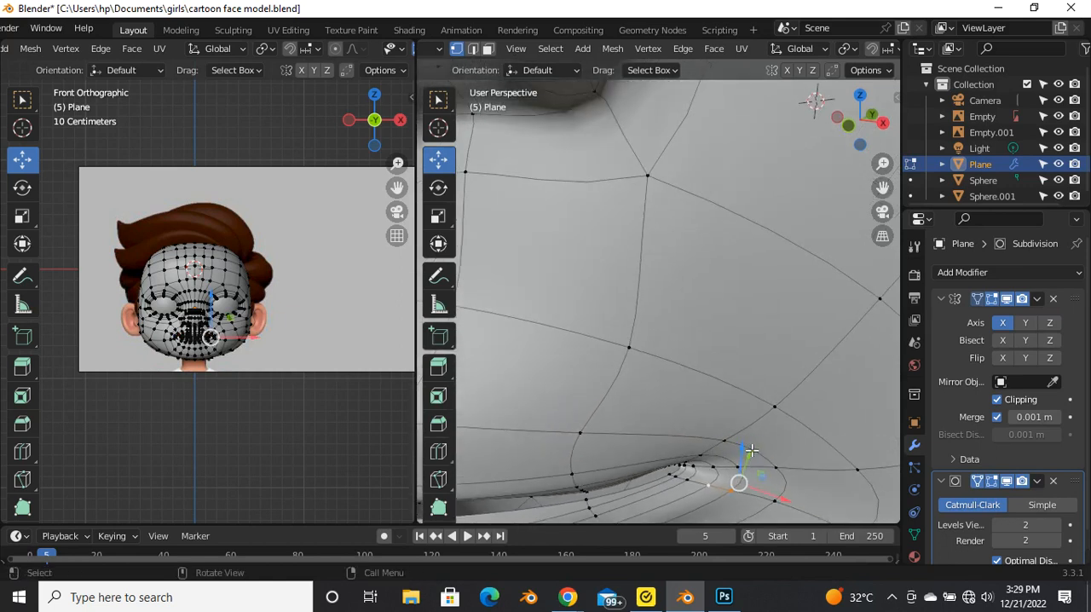
pyautogui.press('g')
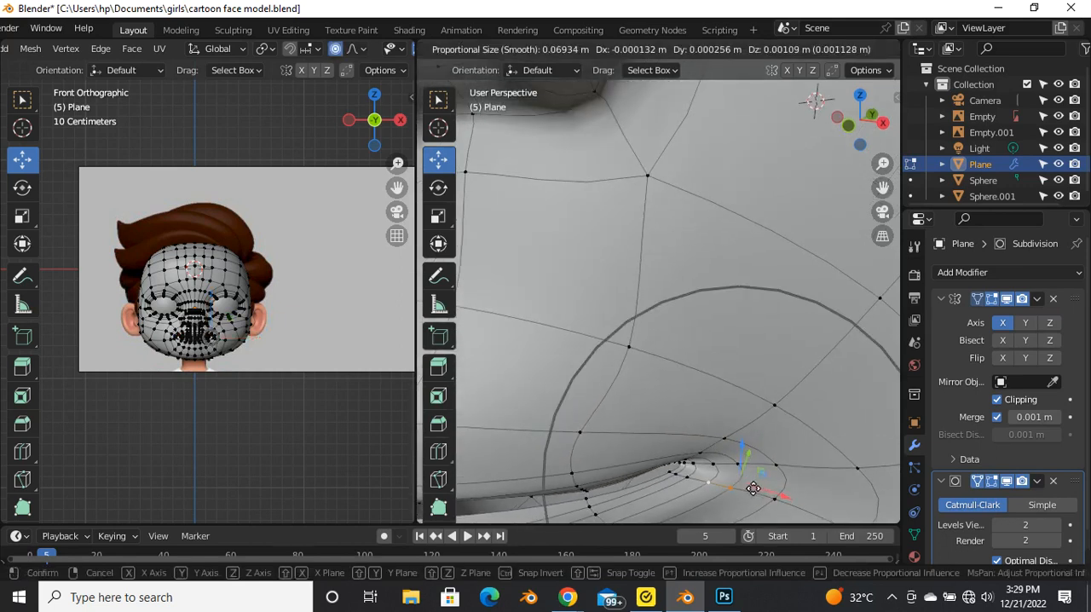
pyautogui.scroll(12, 753, 486)
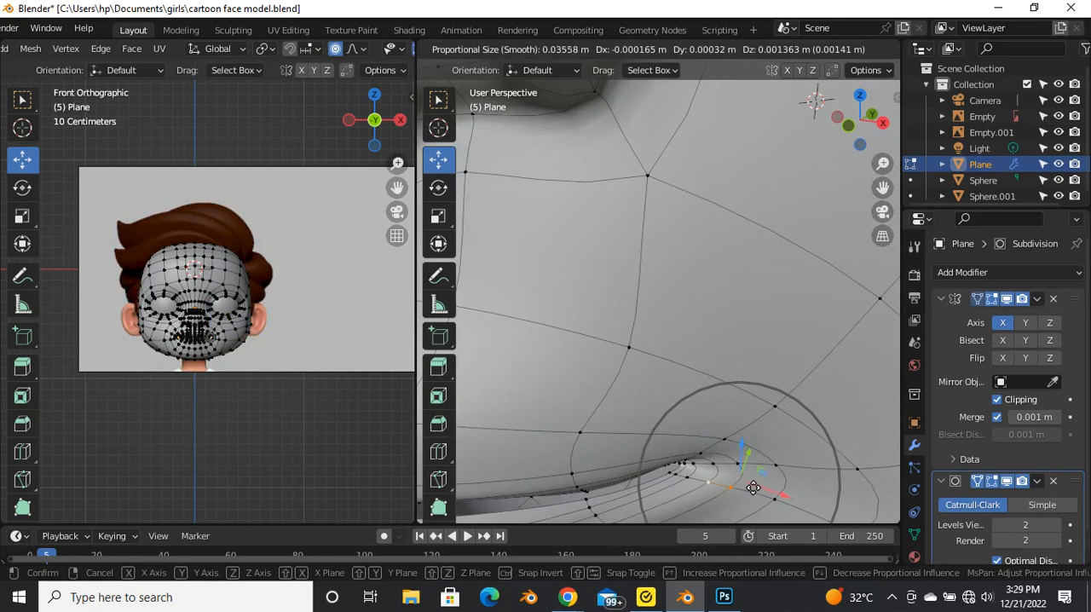
pyautogui.click(753, 485)
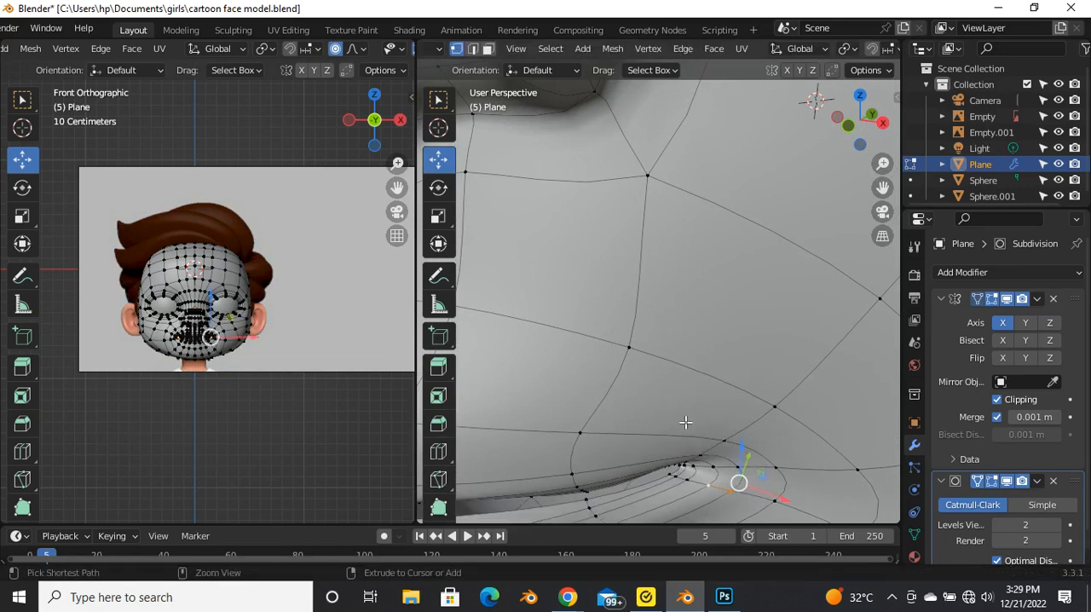
# Step: Shift the lower-lip vertices at the mouth corner slightly inward and check the corner's shading
pyautogui.scroll(-6, 689, 418)
pyautogui.scroll(8, 682, 388)
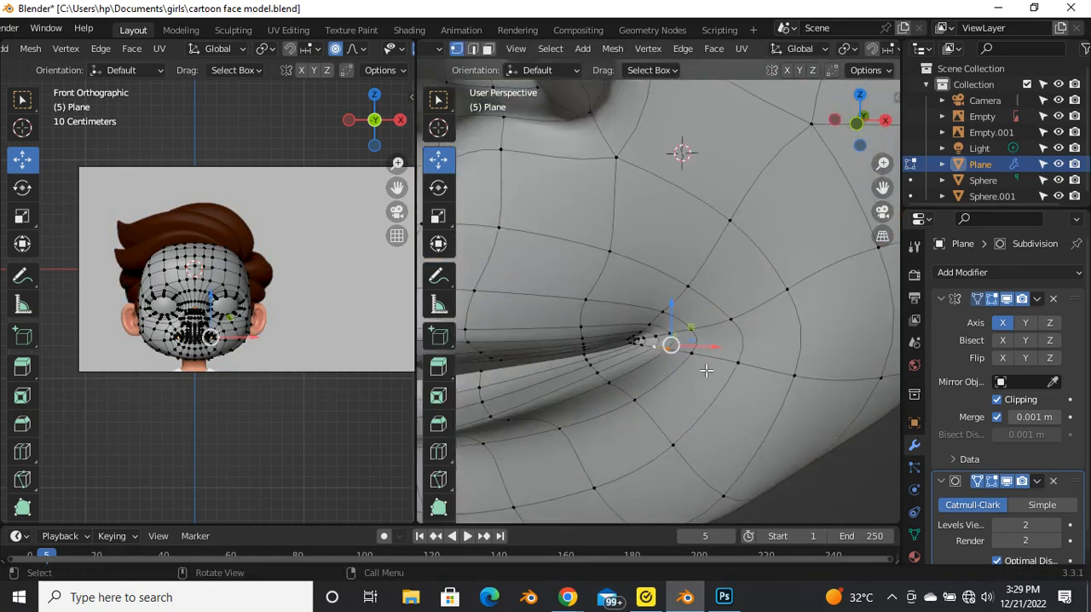
pyautogui.moveTo(710, 350); pyautogui.dragTo(702, 356)
pyautogui.press('Tab')
pyautogui.moveTo(631, 380); pyautogui.dragTo(653, 363, button='middle')
pyautogui.press('Tab')
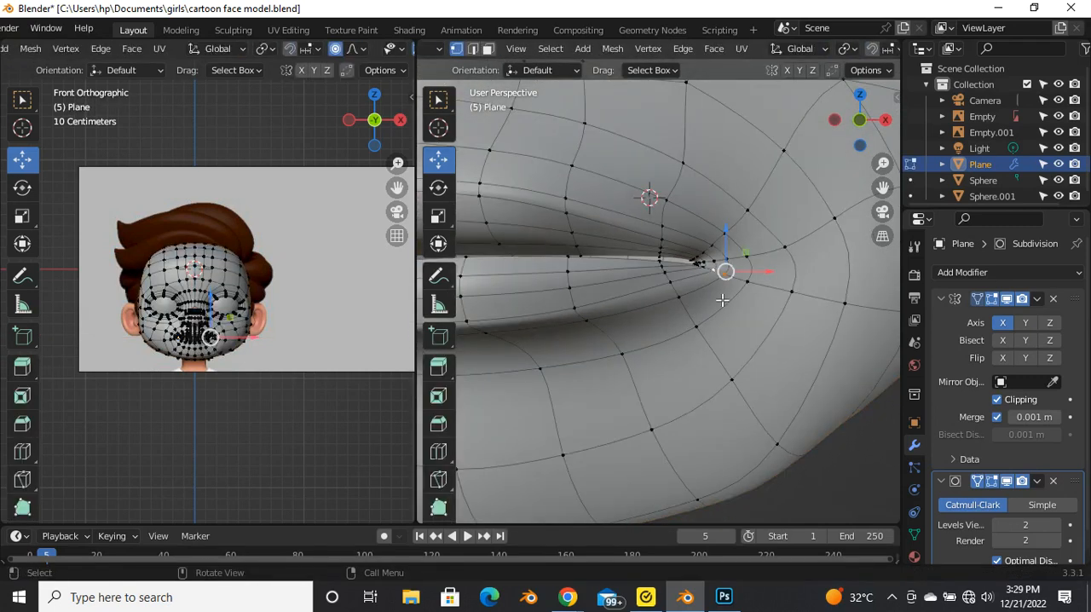
pyautogui.moveTo(783, 278); pyautogui.dragTo(777, 286)
pyautogui.press('Tab')
pyautogui.moveTo(646, 307); pyautogui.dragTo(682, 339, button='middle')
pyautogui.press('Tab')
pyautogui.press('Tab')
pyautogui.press('Tab')
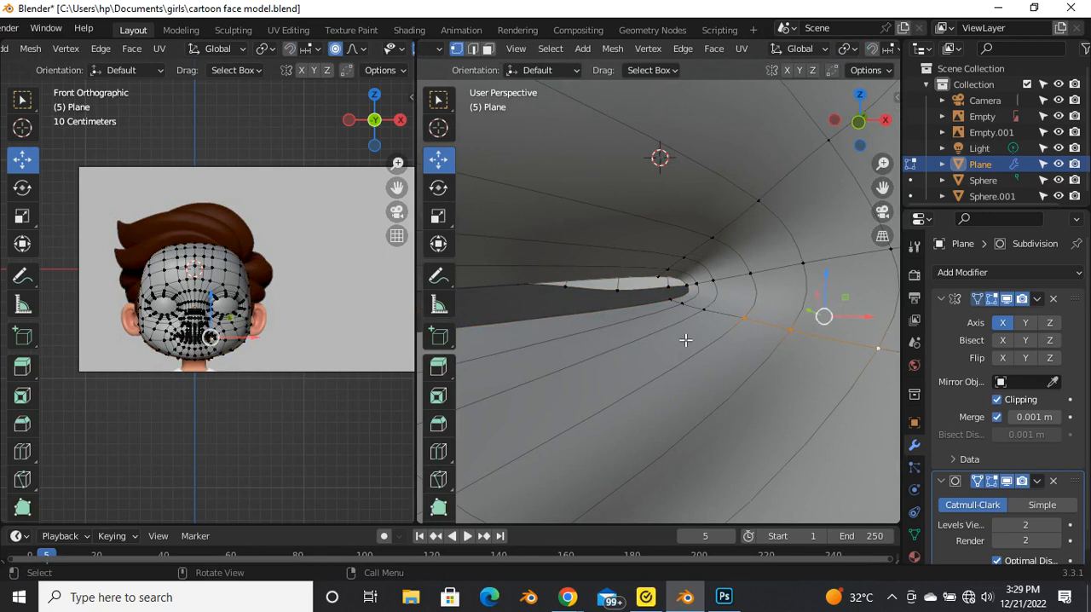
# Step: Select the inner edge loop of the mouth opening, extrude it and pull it back into the mouth along Y
pyautogui.scroll(-5, 700, 306)
pyautogui.scroll(5, 604, 340)
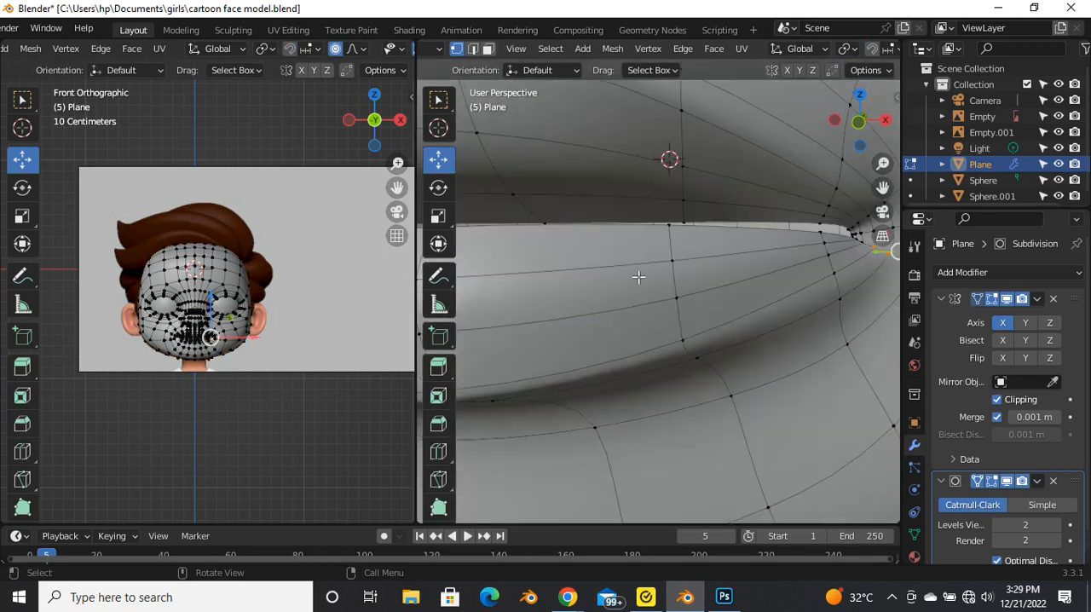
pyautogui.press('2')
pyautogui.keyDown('alt'); pyautogui.click(631, 224); pyautogui.keyUp('alt')
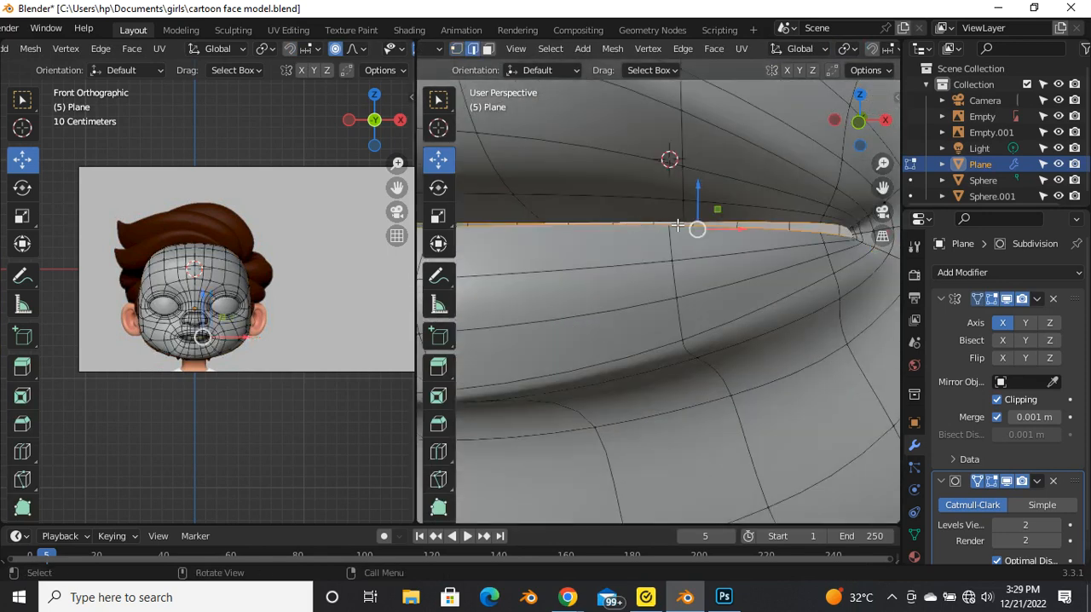
pyautogui.scroll(-8, 638, 328)
pyautogui.scroll(6, 611, 316)
pyautogui.moveTo(643, 368); pyautogui.dragTo(450, 281, button='middle')
pyautogui.keyDown('shift'); pyautogui.moveTo(581, 230); pyautogui.dragTo(637, 309, button='middle'); pyautogui.keyUp('shift')
pyautogui.moveTo(638, 308); pyautogui.dragTo(695, 339, button='middle')
pyautogui.scroll(4, 624, 269)
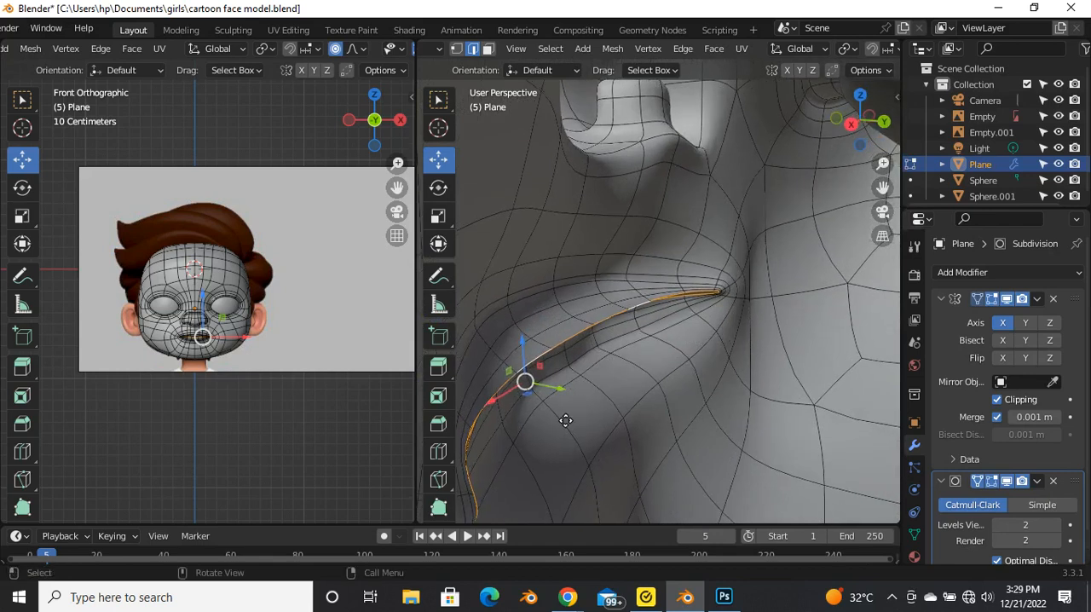
pyautogui.press('g')
pyautogui.rightClick(594, 425)
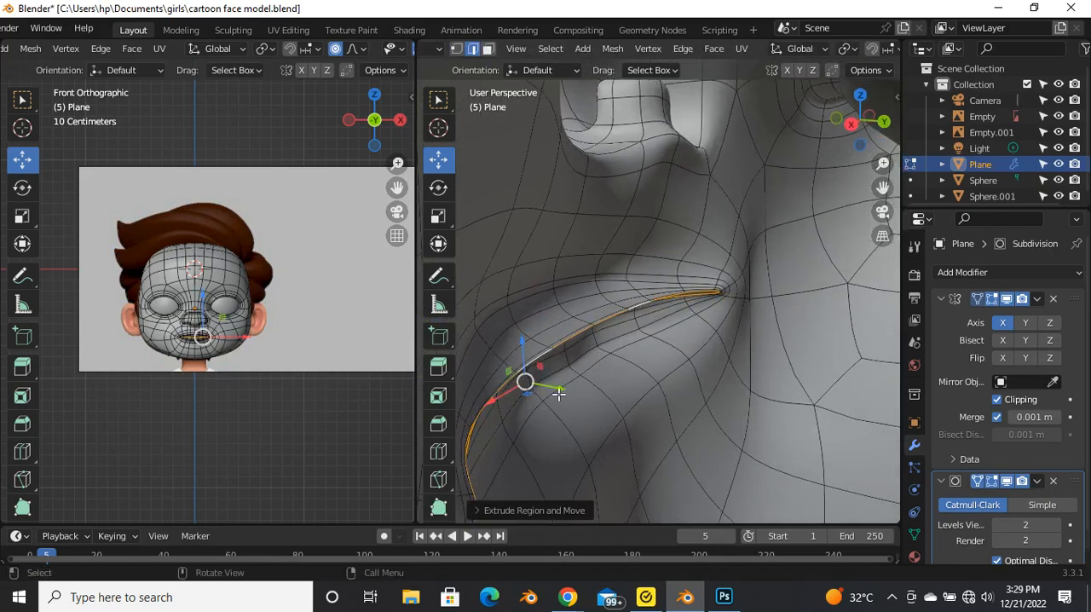
pyautogui.moveTo(558, 393); pyautogui.dragTo(591, 401)
pyautogui.moveTo(587, 383); pyautogui.dragTo(636, 324, button='middle')
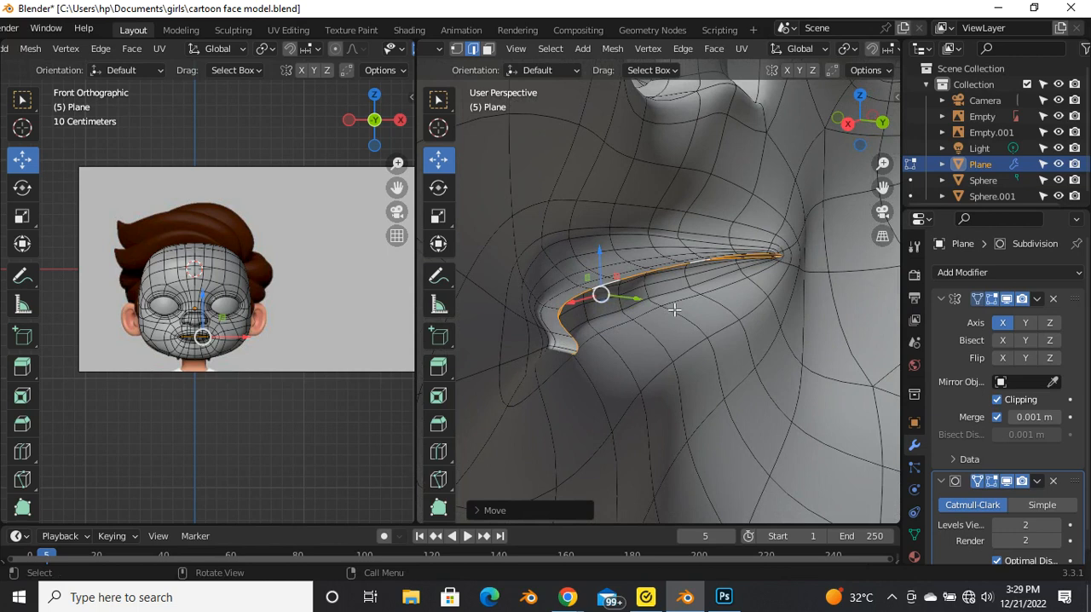
# Step: Extrude the inner mouth edge loop again and move the new edges further back along Y
pyautogui.press('e')
pyautogui.click(663, 324)
pyautogui.moveTo(617, 331); pyautogui.dragTo(622, 342, button='middle')
pyautogui.moveTo(638, 333); pyautogui.dragTo(670, 347)
pyautogui.moveTo(630, 351); pyautogui.dragTo(647, 273, button='middle')
pyautogui.press('Tab')
pyautogui.press('Tab')
# Step: Smooth the extruded inner mouth edge loop with the LoopTools Relax operation
pyautogui.rightClick(628, 263)
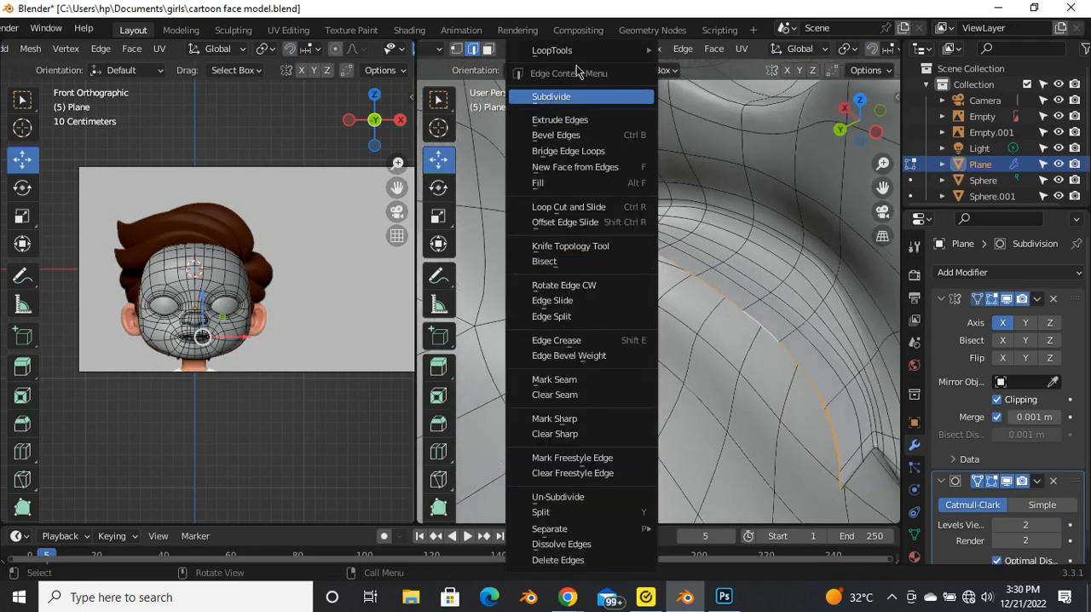
pyautogui.moveTo(583, 51)
pyautogui.click(712, 143)
pyautogui.moveTo(715, 164); pyautogui.dragTo(588, 321, button='middle')
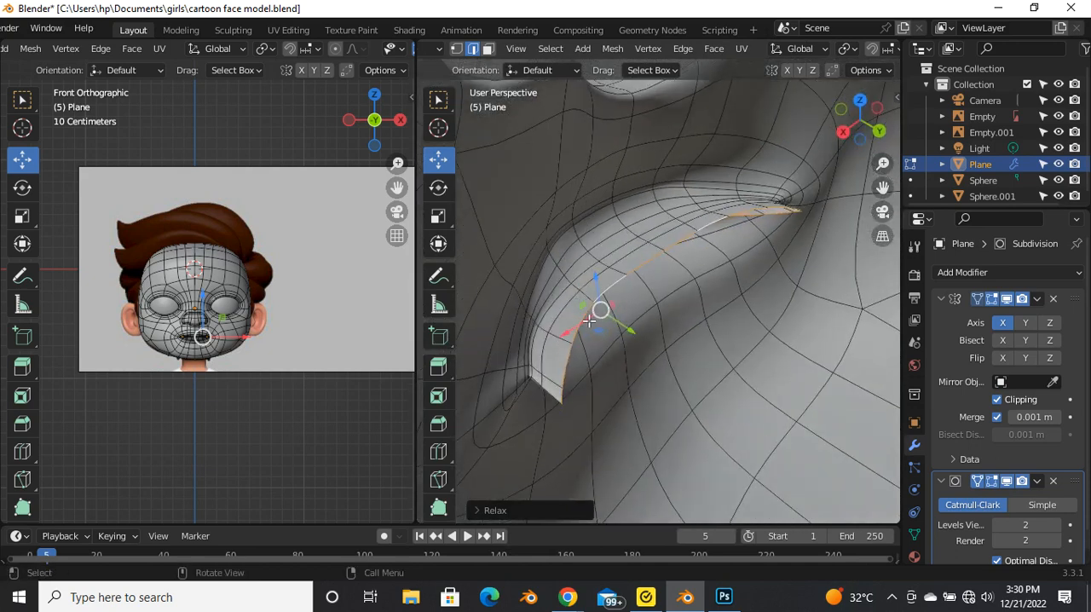
# Step: Move the relaxed inner mouth edge loop deeper into the head along Y and check the lips
pyautogui.press('g')
pyautogui.click(628, 339)
pyautogui.moveTo(635, 333); pyautogui.dragTo(678, 363)
pyautogui.moveTo(604, 367); pyautogui.dragTo(635, 312, button='middle')
pyautogui.moveTo(608, 384); pyautogui.dragTo(735, 378, button='middle')
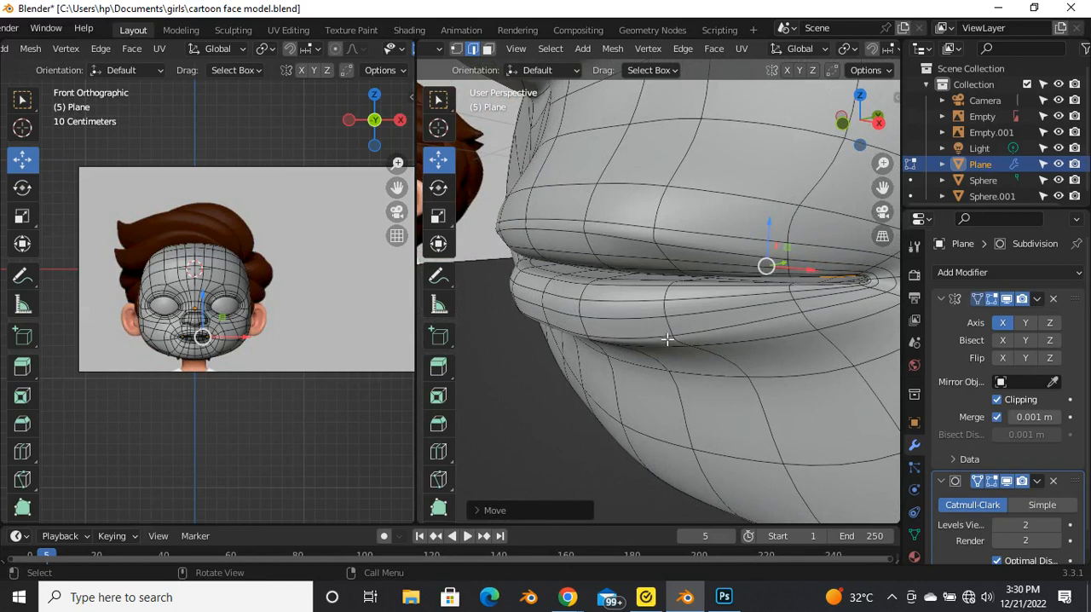
pyautogui.press('Tab')
pyautogui.moveTo(681, 321); pyautogui.dragTo(644, 269, button='middle')
# Step: Select the centre column of vertices on the upper lip and adjust its depth along the Y axis
pyautogui.press('Tab')
pyautogui.scroll(2, 628, 270)
pyautogui.press('1')
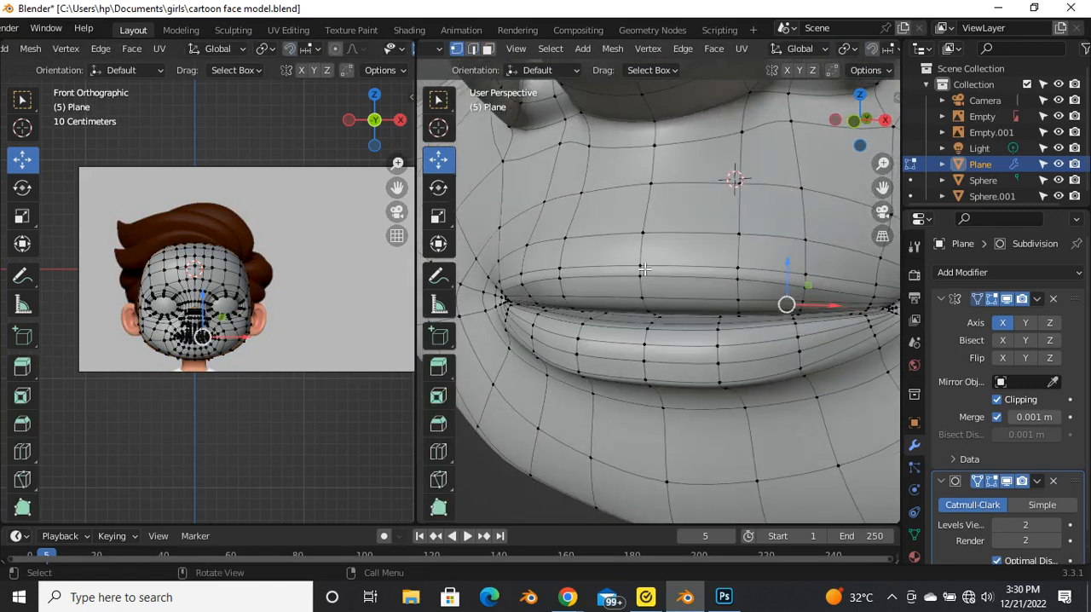
pyautogui.moveTo(657, 307)
pyautogui.mouseDown(button='middle')
pyautogui.moveTo(679, 291)
pyautogui.moveTo(667, 297)
pyautogui.moveTo(681, 333)
pyautogui.moveTo(666, 312)
pyautogui.mouseUp(button='middle')
pyautogui.scroll(3, 668, 300)
pyautogui.scroll(3, 671, 317)
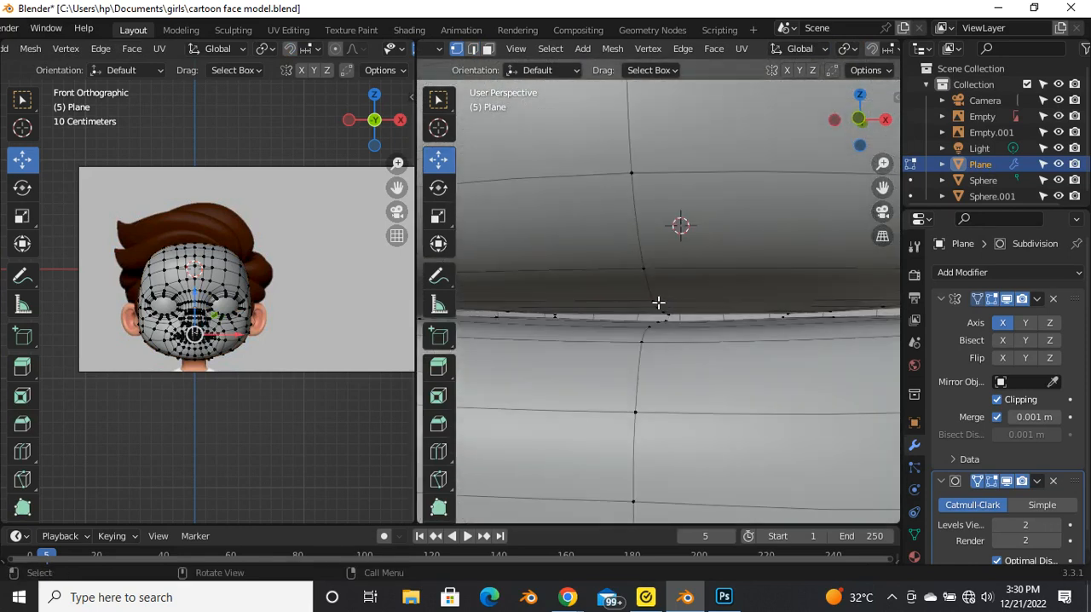
pyautogui.moveTo(657, 291); pyautogui.dragTo(616, 345, button='middle')
pyautogui.moveTo(622, 334)
pyautogui.mouseDown()
pyautogui.moveTo(647, 317)
pyautogui.moveTo(628, 316)
pyautogui.mouseUp()
pyautogui.moveTo(628, 317)
pyautogui.mouseDown(button='middle')
pyautogui.moveTo(673, 176)
pyautogui.moveTo(689, 247)
pyautogui.moveTo(653, 313)
pyautogui.moveTo(644, 309)
pyautogui.mouseUp(button='middle')
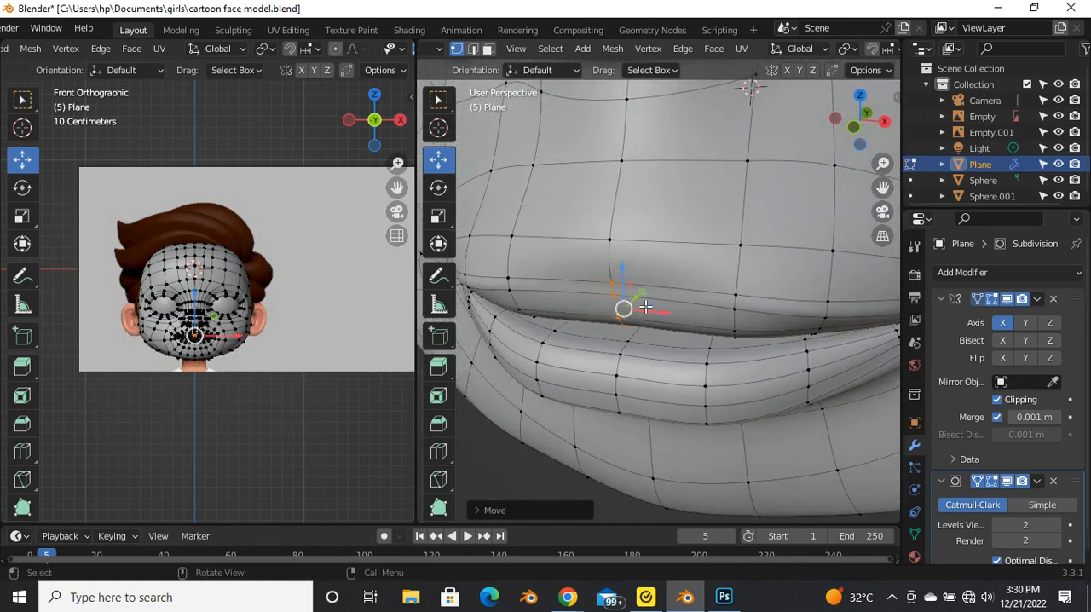
pyautogui.moveTo(646, 302); pyautogui.dragTo(671, 345)
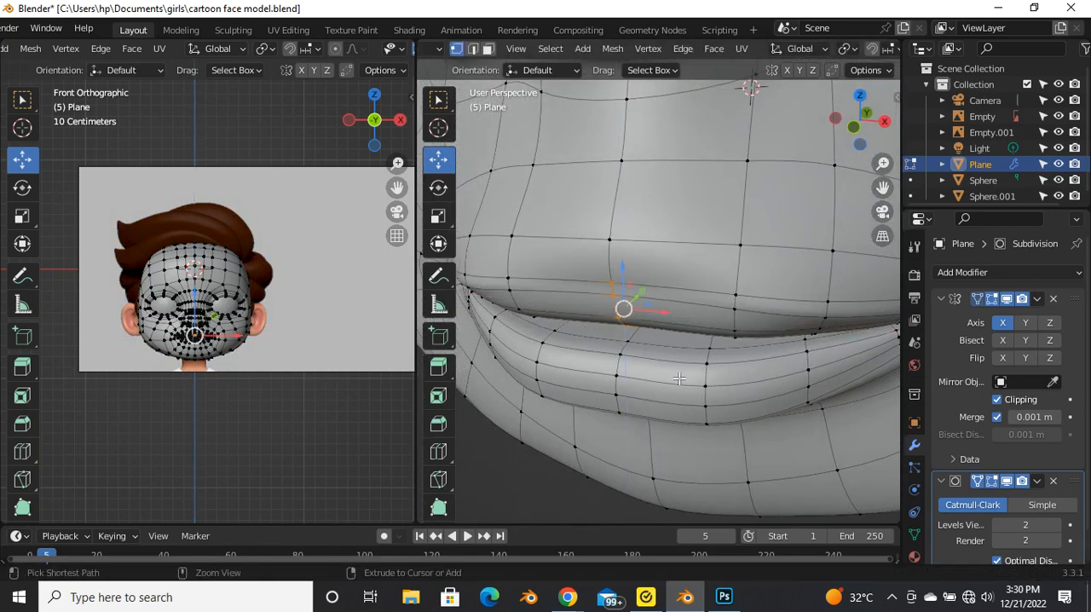
pyautogui.moveTo(679, 378); pyautogui.dragTo(651, 389, button='middle')
pyautogui.moveTo(631, 303); pyautogui.dragTo(643, 325)
# Step: Select the vertex column beside the centre of the upper lip and edge-slide it along the lip
pyautogui.moveTo(731, 335); pyautogui.dragTo(761, 270, button='middle')
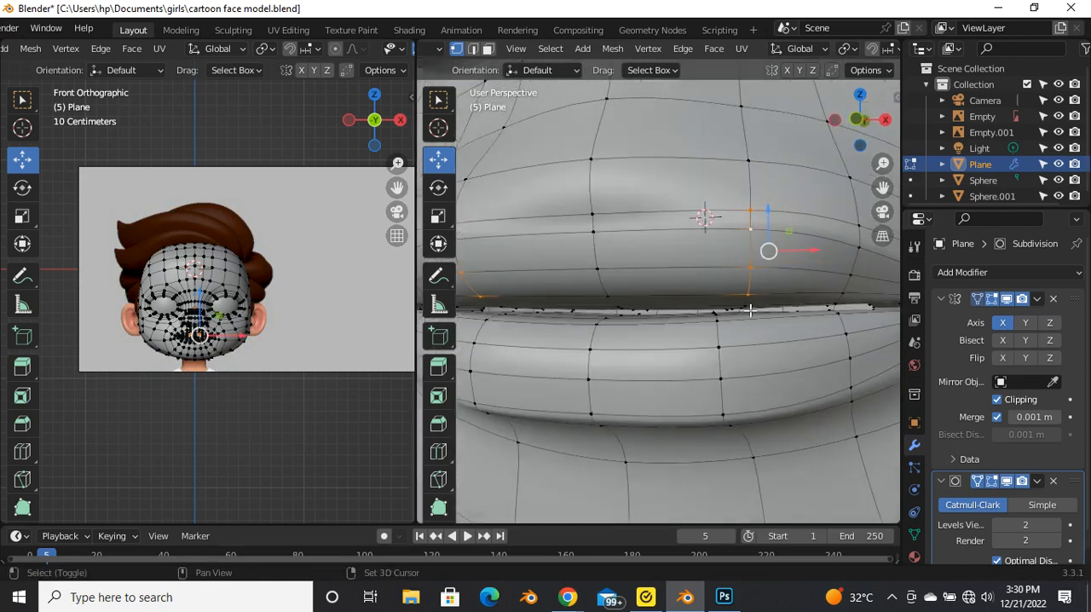
pyautogui.moveTo(778, 323); pyautogui.dragTo(754, 403, button='middle')
pyautogui.press('g')
pyautogui.press('g')
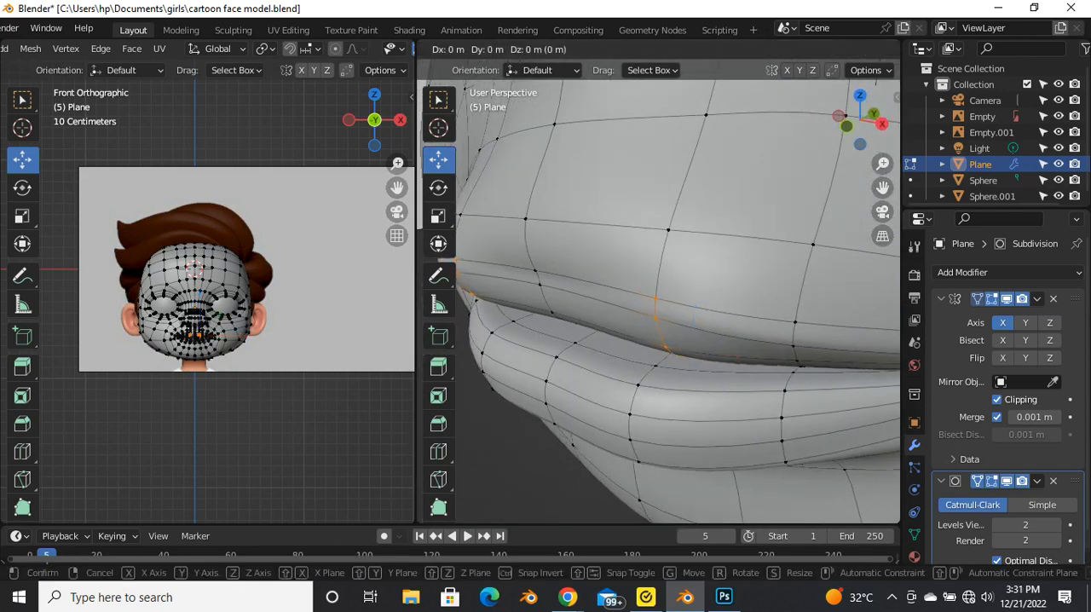
pyautogui.click(706, 386)
# Step: Move the vertex column beside the upper lip's centre along the Y axis to reshape the lip's profile
pyautogui.moveTo(706, 385); pyautogui.dragTo(657, 337, button='middle')
pyautogui.moveTo(658, 338); pyautogui.dragTo(657, 346)
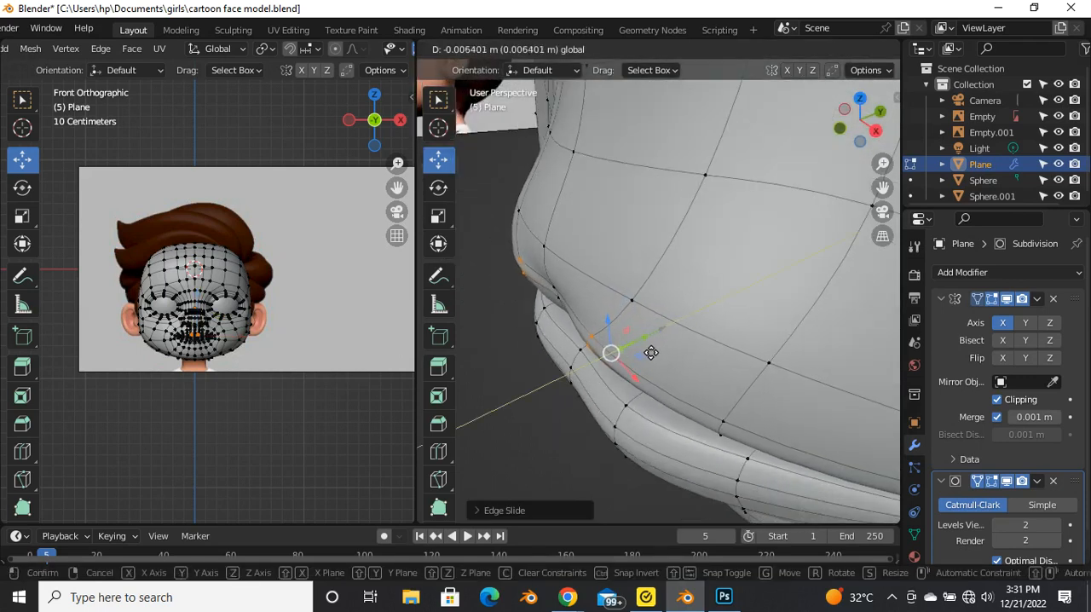
pyautogui.moveTo(648, 356); pyautogui.dragTo(647, 356)
pyautogui.moveTo(647, 356); pyautogui.dragTo(631, 330, button='middle')
pyautogui.moveTo(661, 313); pyautogui.dragTo(653, 316)
# Step: Reposition the column beside the upper lip's centre again, check the smooth shape, and fine-tune it with an edge slide
pyautogui.press('g')
pyautogui.press('g')
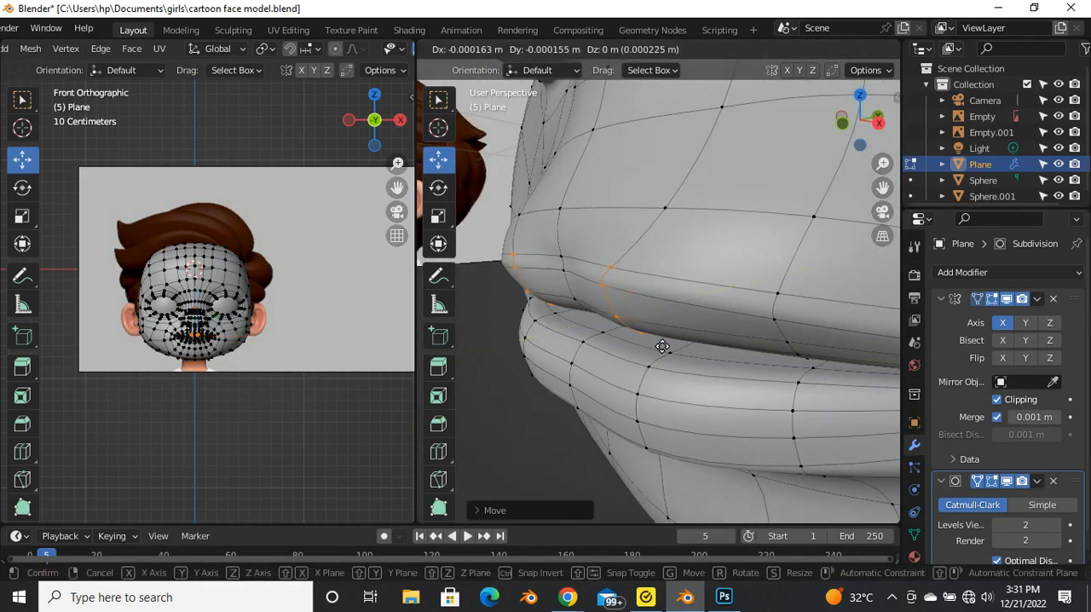
pyautogui.click(615, 338)
pyautogui.moveTo(612, 342); pyautogui.dragTo(692, 381, button='middle')
pyautogui.press('Tab')
pyautogui.scroll(-3, 634, 326)
pyautogui.press('Tab')
pyautogui.press('g')
pyautogui.press('g')
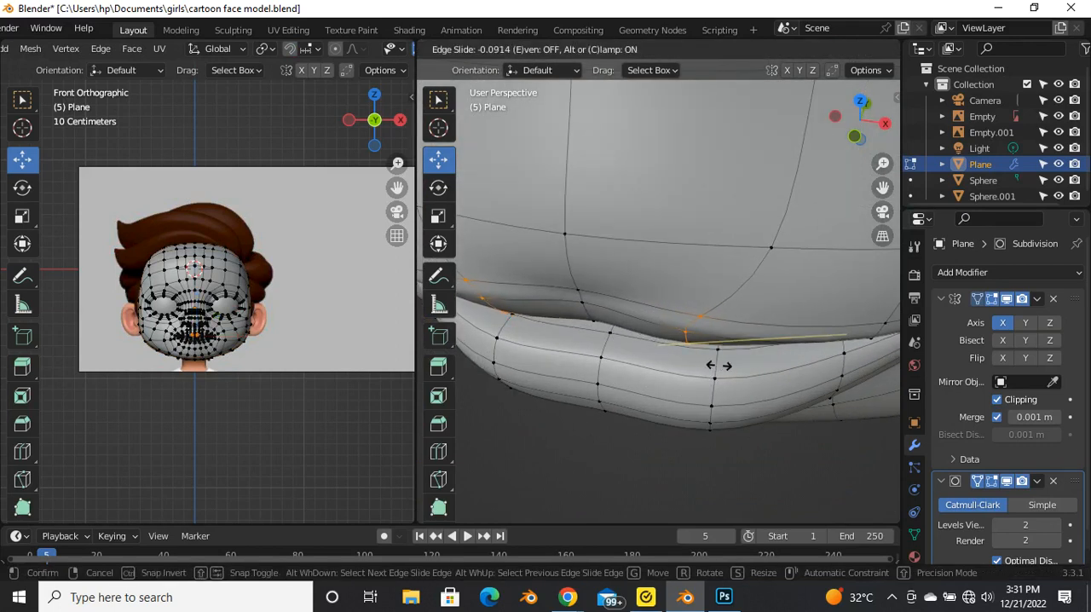
pyautogui.click(720, 364)
# Step: Move the vertices beside the upper lip's centre while viewing the lips from below
pyautogui.moveTo(638, 375); pyautogui.dragTo(696, 199, button='middle')
pyautogui.scroll(-2, 661, 235)
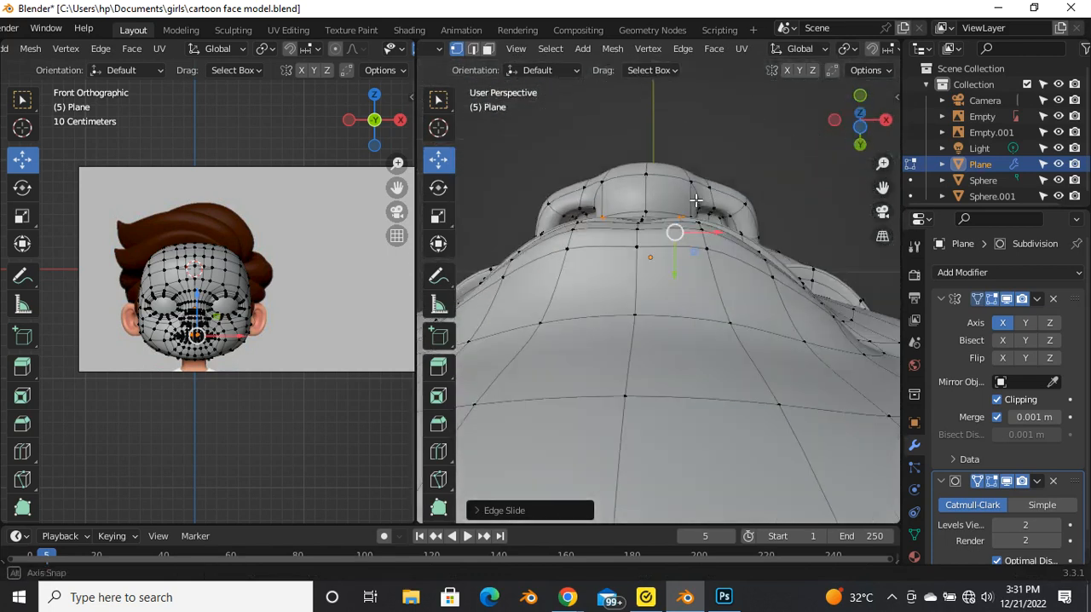
pyautogui.press('g')
pyautogui.click(676, 264)
pyautogui.moveTo(676, 264); pyautogui.dragTo(645, 413, button='middle')
pyautogui.moveTo(643, 261); pyautogui.dragTo(625, 317, button='middle')
# Step: Select the centre column of upper lip vertices, shift it along Y, and check the smooth lip shape
pyautogui.scroll(3, 626, 282)
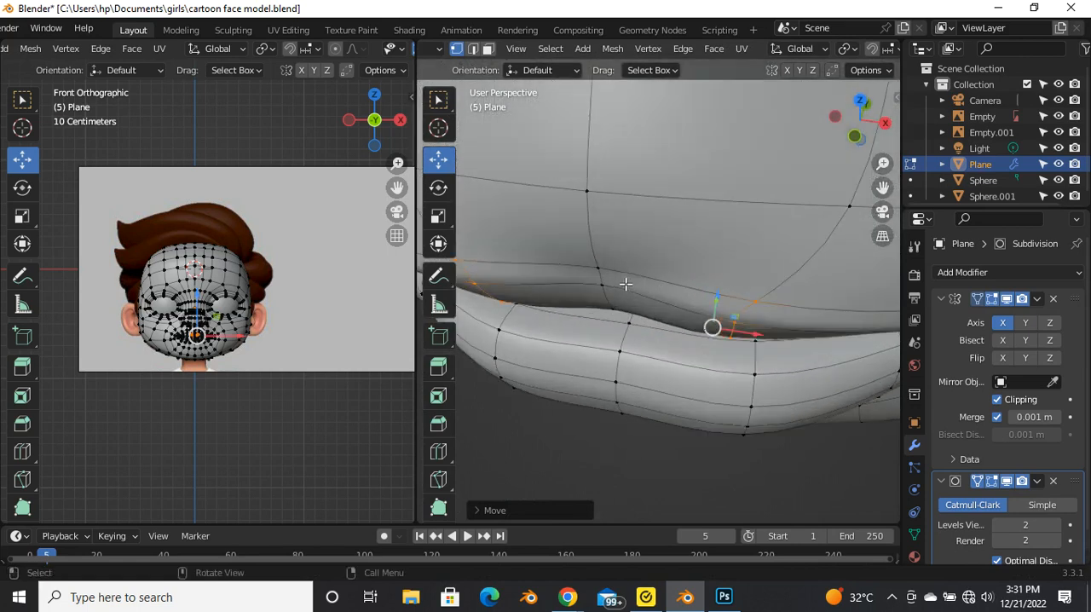
pyautogui.moveTo(614, 269); pyautogui.dragTo(632, 281, button='middle')
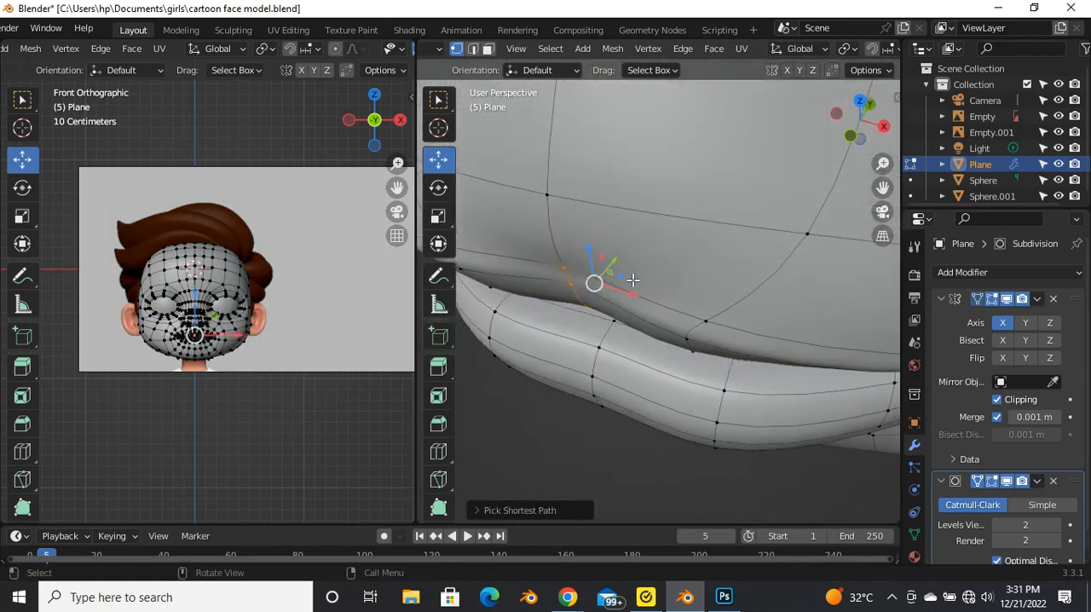
pyautogui.moveTo(622, 267); pyautogui.dragTo(602, 280)
pyautogui.press('Tab')
pyautogui.moveTo(602, 280); pyautogui.dragTo(646, 197, button='middle')
pyautogui.press('Tab')
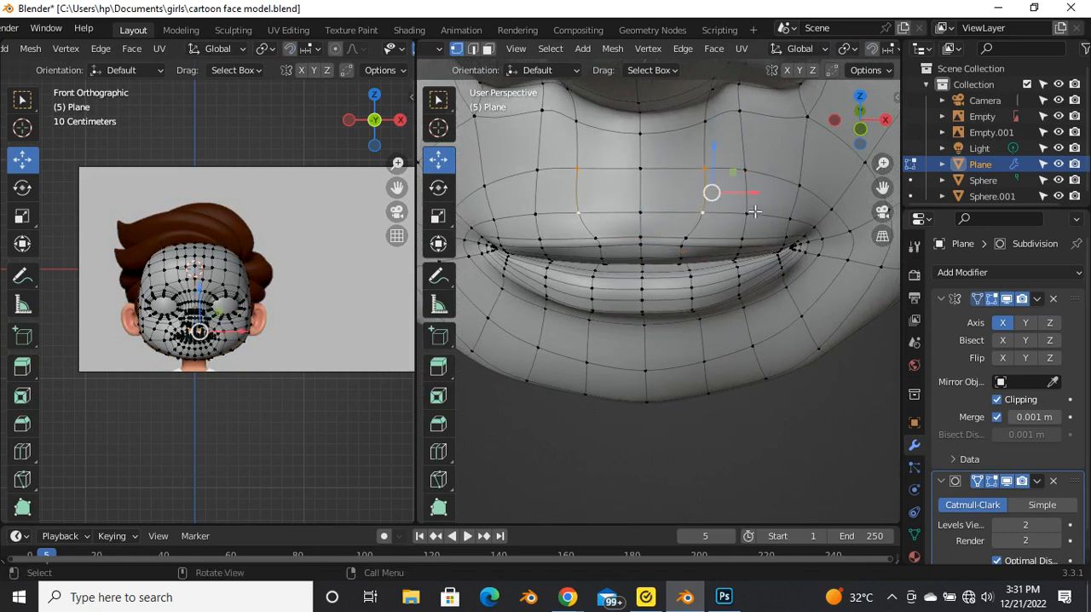
# Step: Edge-slide the two edges between nose and upper lip toward the centre line, and vertex-slide their upper vertices
pyautogui.press('g')
pyautogui.press('g')
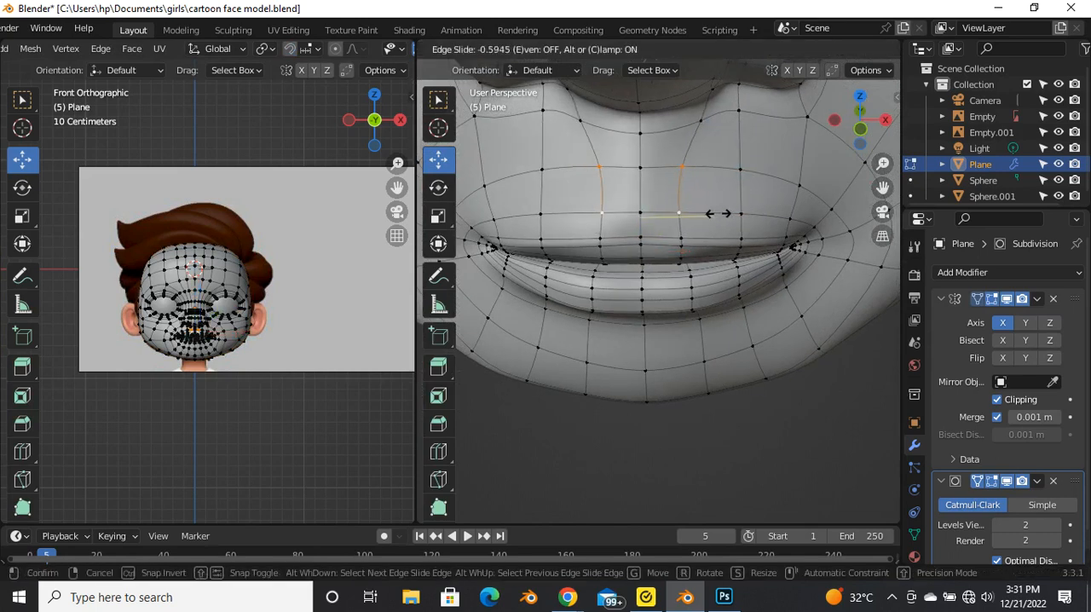
pyautogui.click(716, 215)
pyautogui.press('g')
pyautogui.press('g')
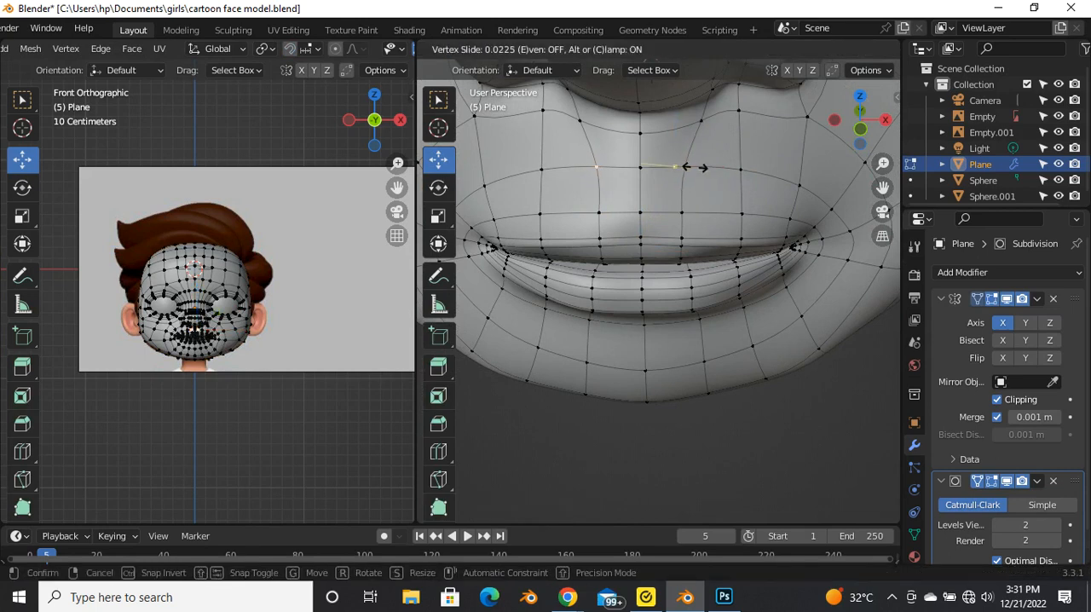
pyautogui.click(691, 169)
pyautogui.scroll(-2, 682, 184)
pyautogui.press('Tab')
pyautogui.moveTo(654, 242); pyautogui.dragTo(627, 160, button='middle')
pyautogui.press('Tab')
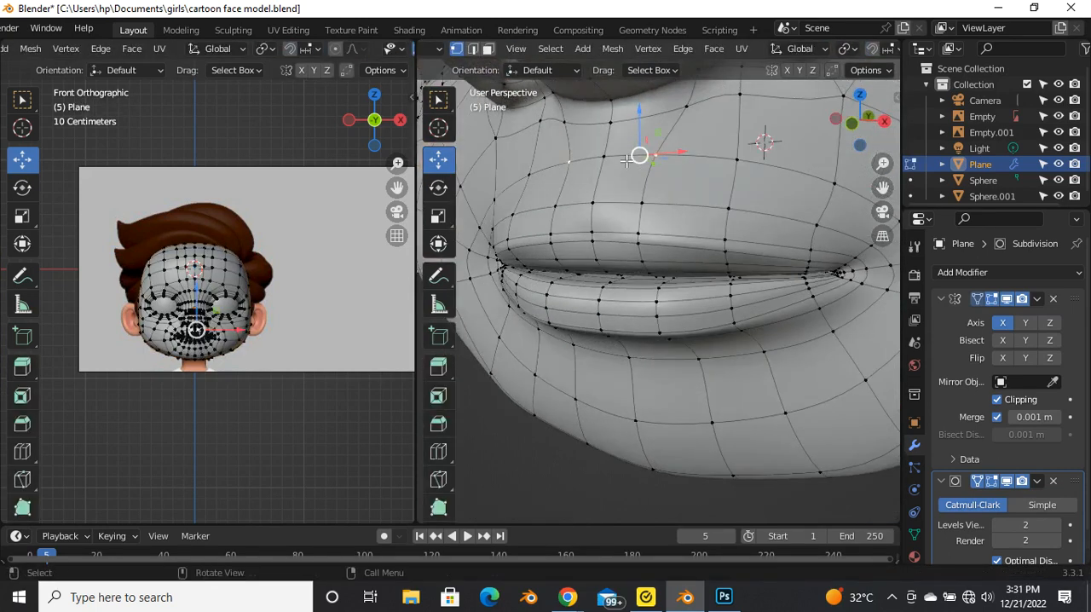
# Step: Move the centre vertex below the nose along Y in the right view to shape the philtrum, and check the surface
pyautogui.moveTo(607, 122); pyautogui.dragTo(628, 157)
pyautogui.press('Tab')
pyautogui.moveTo(663, 175)
pyautogui.mouseDown(button='middle')
pyautogui.moveTo(661, 218)
pyautogui.moveTo(729, 213)
pyautogui.moveTo(678, 228)
pyautogui.moveTo(679, 174)
pyautogui.mouseUp(button='middle')
pyautogui.press('Tab')
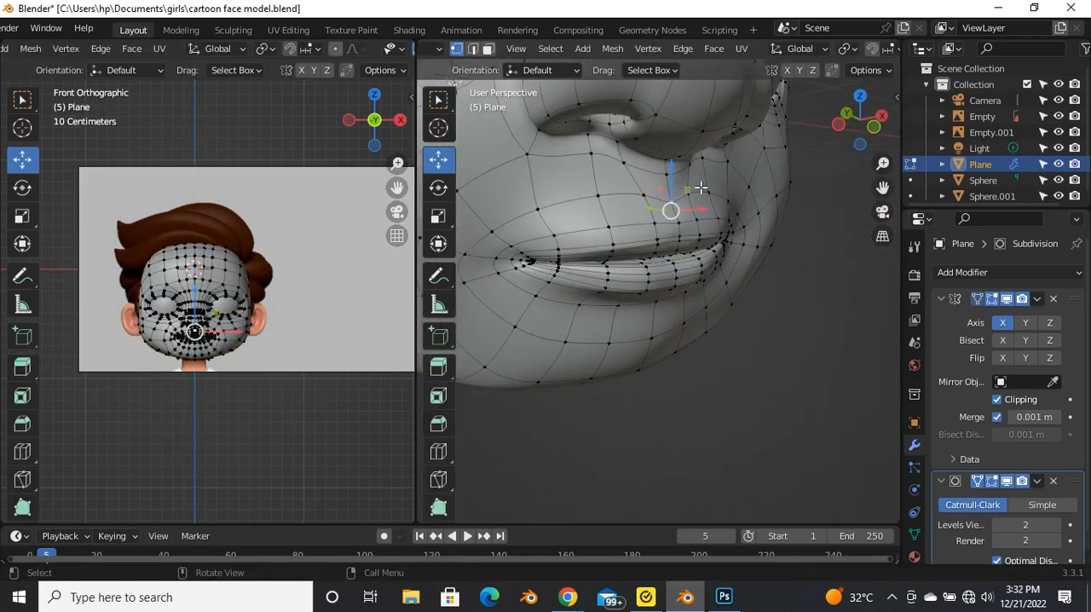
pyautogui.moveTo(683, 184); pyautogui.dragTo(682, 199)
pyautogui.press('`')
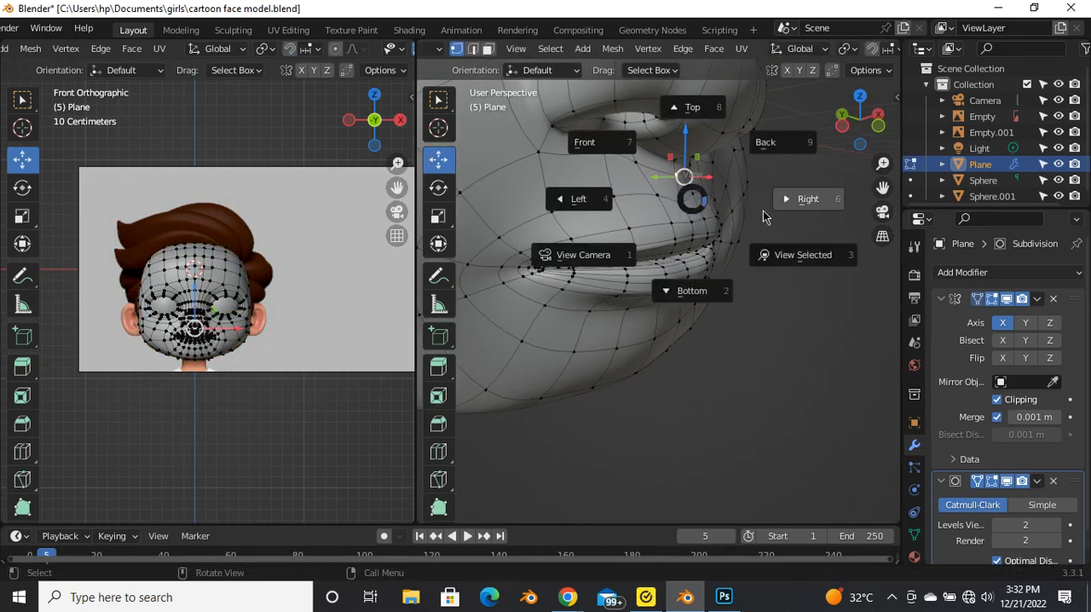
pyautogui.click(792, 201)
pyautogui.moveTo(606, 165); pyautogui.dragTo(650, 182)
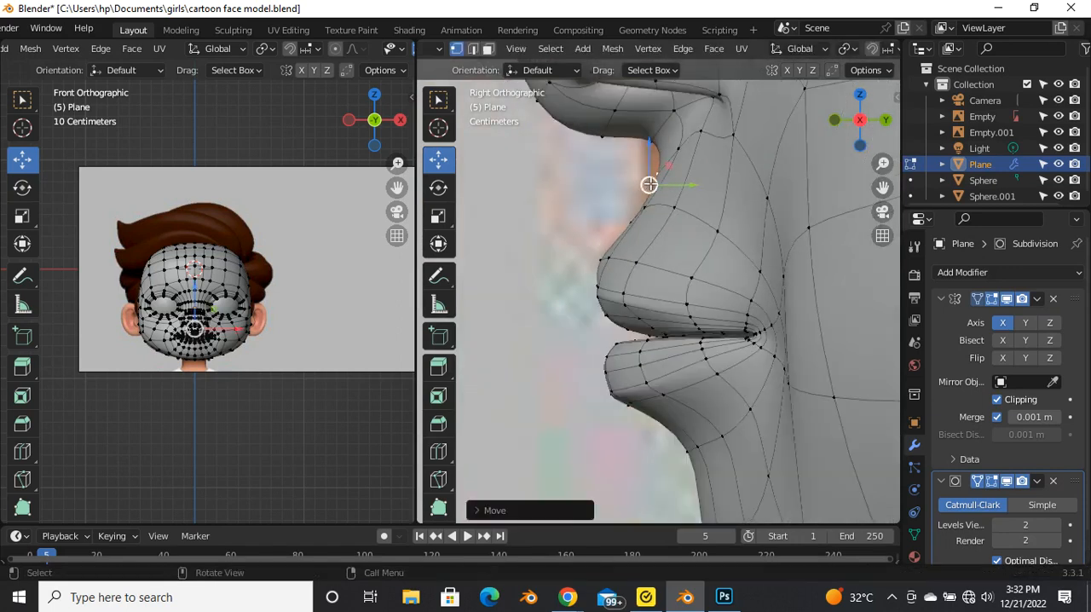
pyautogui.press('Tab')
pyautogui.moveTo(644, 177); pyautogui.dragTo(634, 197, button='middle')
pyautogui.press('Tab')
# Step: Adjust the centre vertex above the upper lip in the right view and check the philtrum from the front
pyautogui.press('Tab')
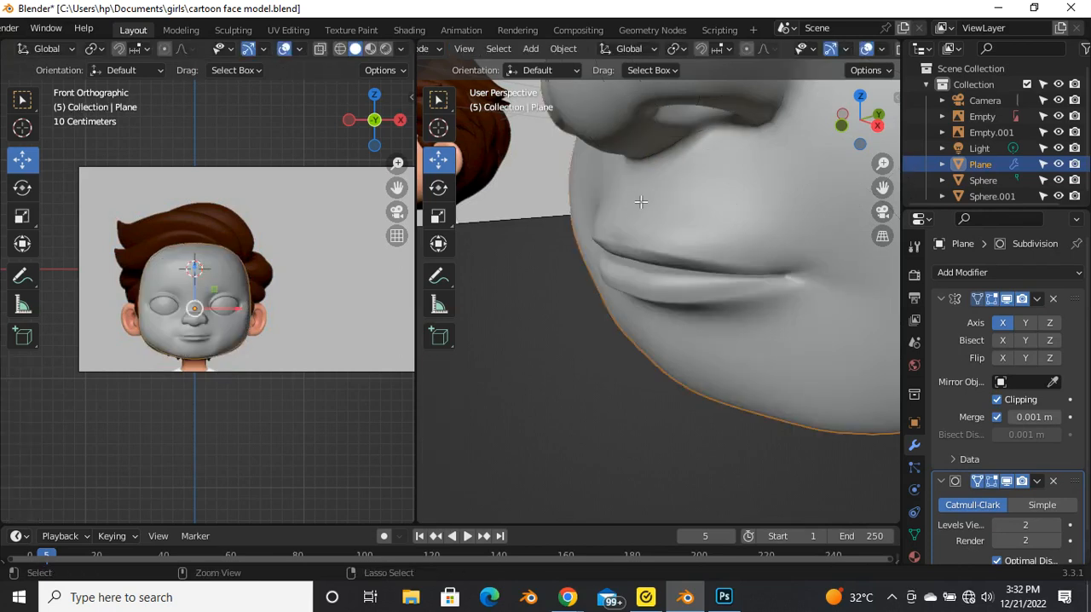
pyautogui.press('Tab')
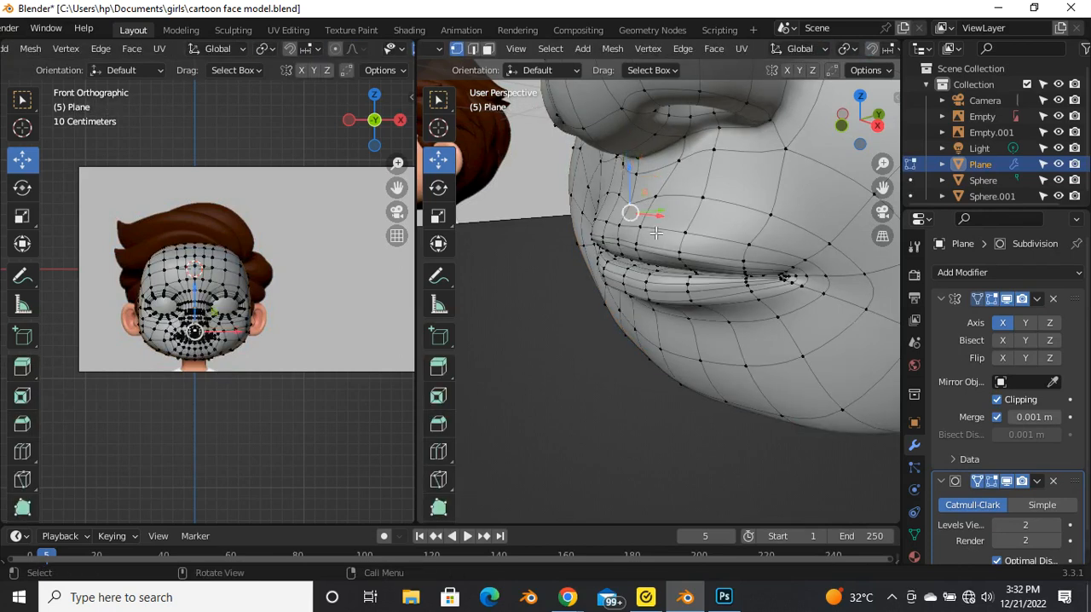
pyautogui.press('`')
pyautogui.click(736, 228)
pyautogui.scroll(4, 648, 235)
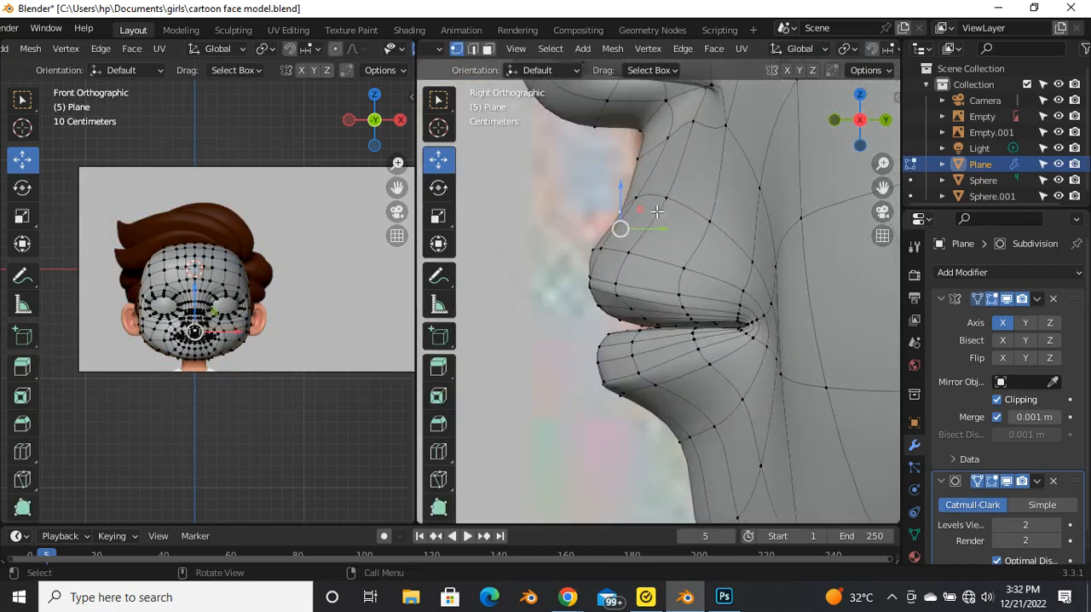
pyautogui.moveTo(595, 246); pyautogui.dragTo(633, 272)
pyautogui.press('`')
pyautogui.click(605, 213)
pyautogui.scroll(-4, 622, 176)
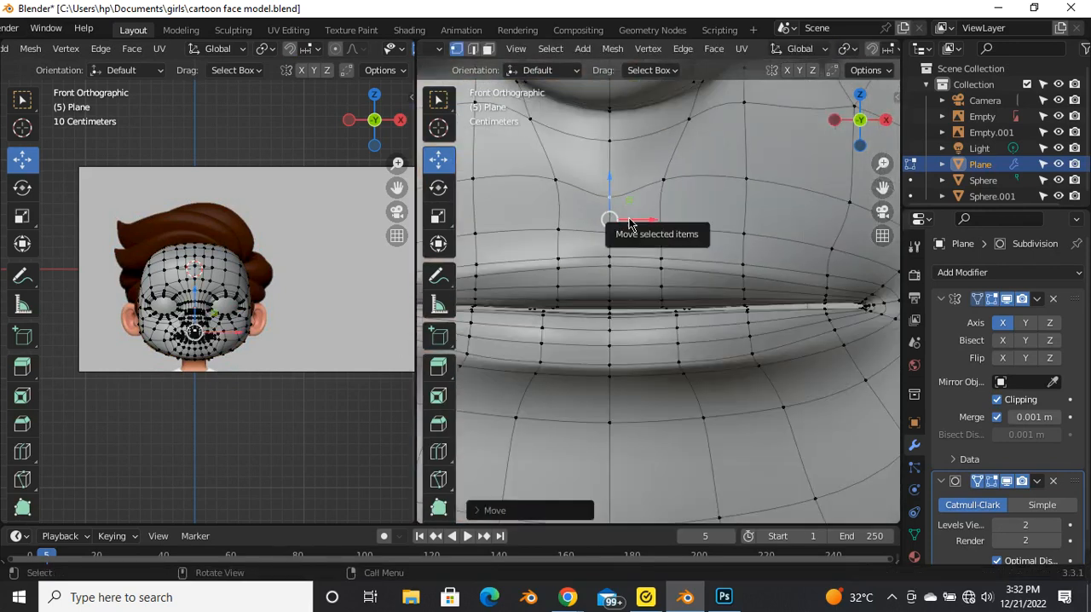
pyautogui.press('Tab')
pyautogui.scroll(-3, 667, 231)
pyautogui.scroll(-4, 666, 247)
pyautogui.moveTo(665, 243)
pyautogui.mouseDown(button='middle')
pyautogui.moveTo(592, 254)
pyautogui.moveTo(607, 261)
pyautogui.moveTo(668, 243)
pyautogui.mouseUp(button='middle')
pyautogui.scroll(6, 608, 261)
pyautogui.scroll(3, 669, 239)
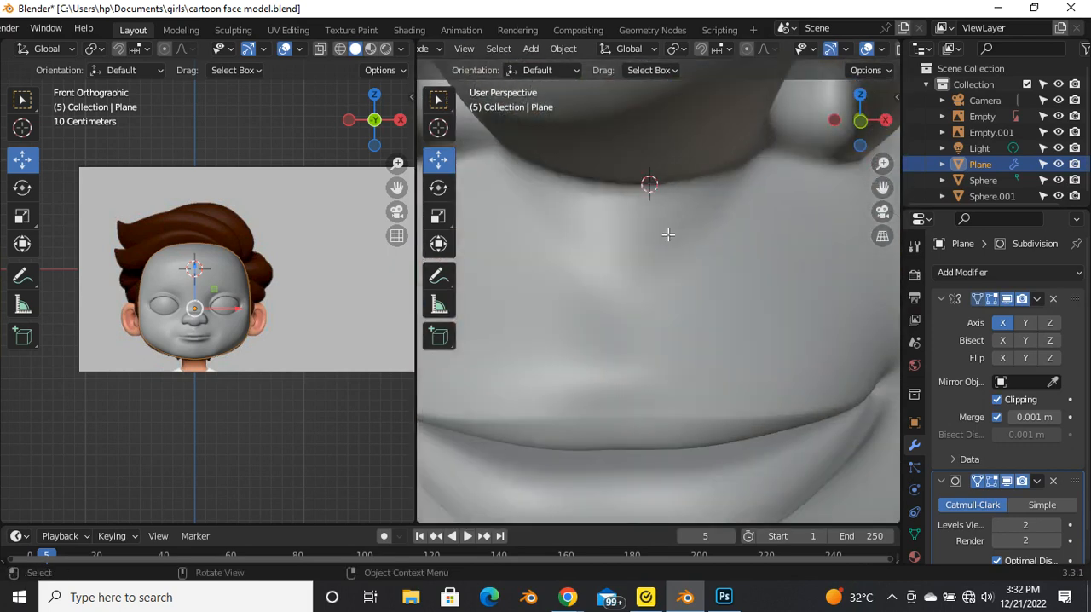
# Step: Move the mirrored vertex pair under the nose slightly down and toward the centre
pyautogui.press('Tab')
pyautogui.scroll(-3, 667, 232)
pyautogui.scroll(1, 703, 227)
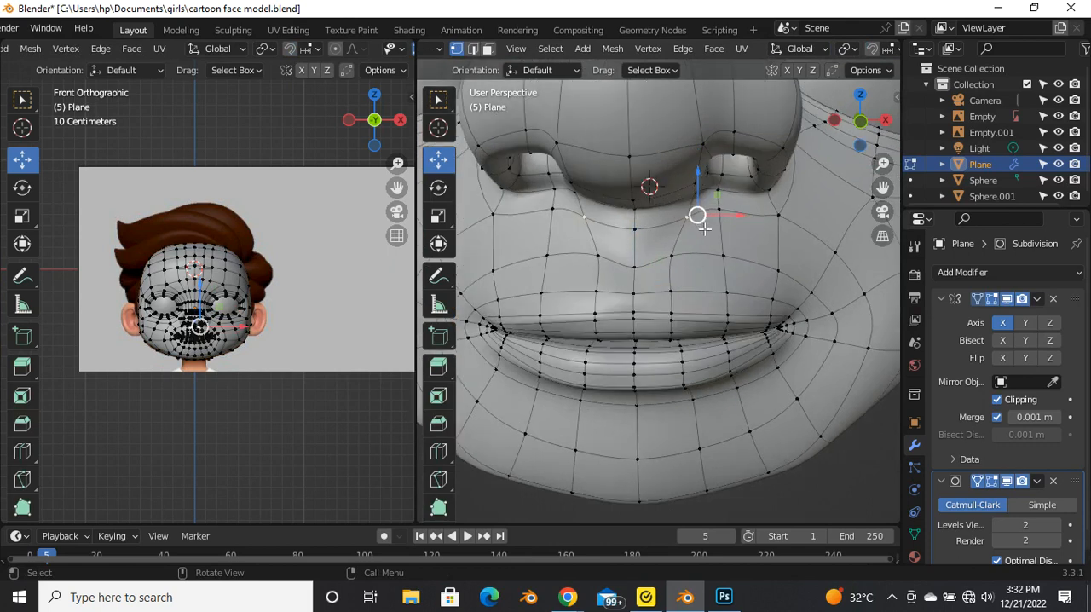
pyautogui.press('g')
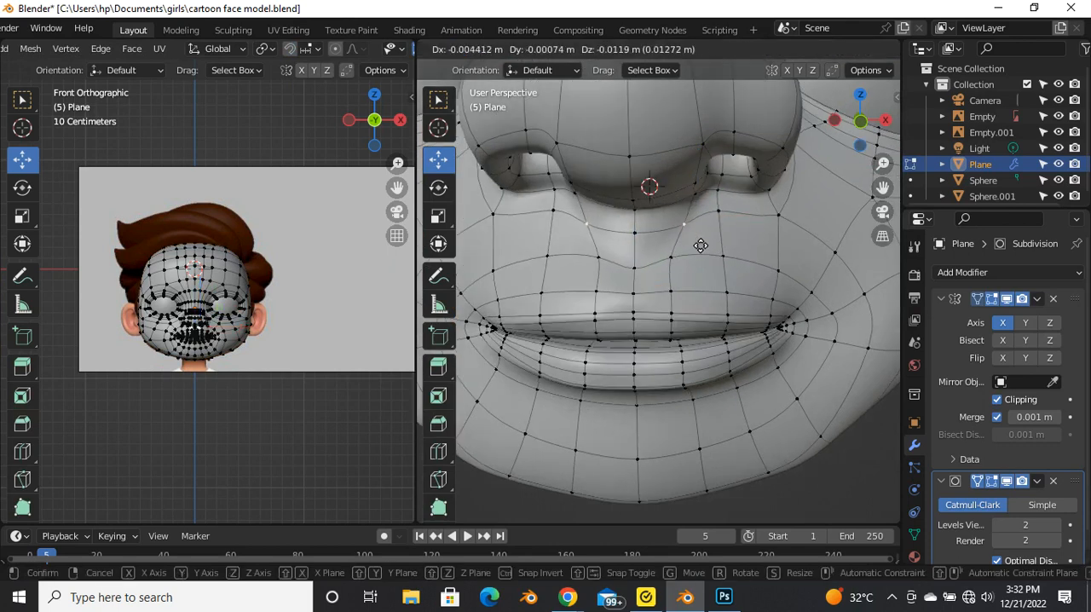
pyautogui.click(700, 245)
pyautogui.press('Tab')
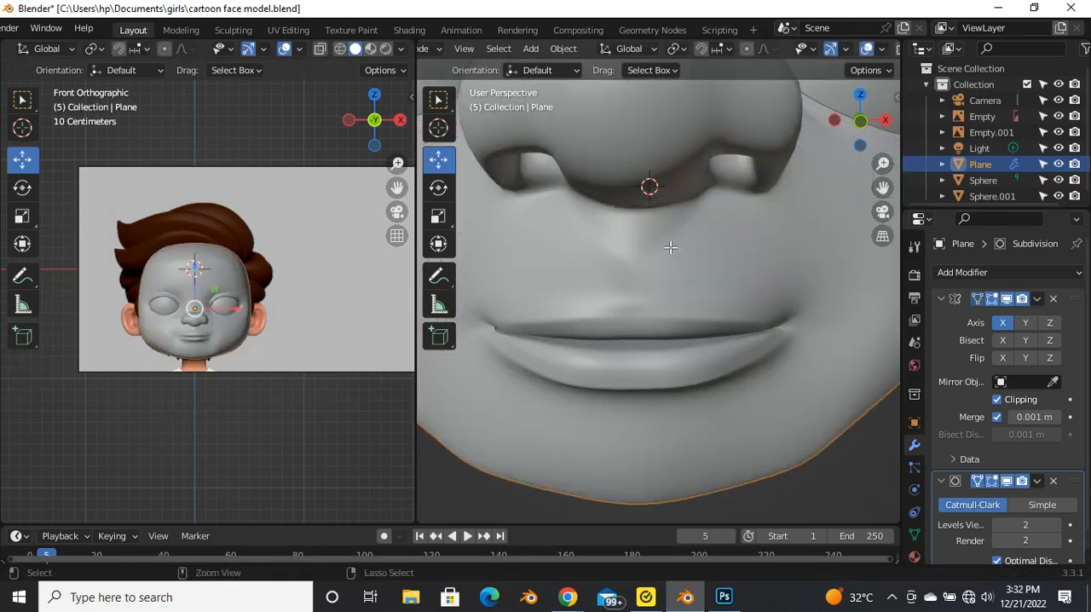
# Step: Level the middle vertex row above the upper lip and spread the philtrum's side vertices outward from the centre
pyautogui.press('Tab')
pyautogui.press('Tab')
pyautogui.press('Tab')
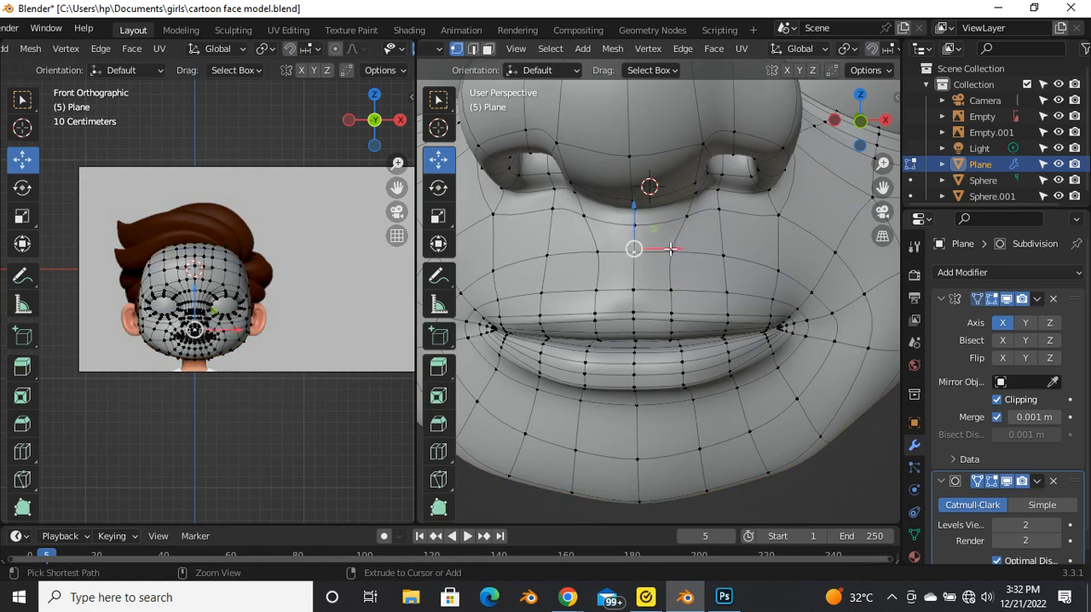
pyautogui.press('Tab')
pyautogui.press('Tab')
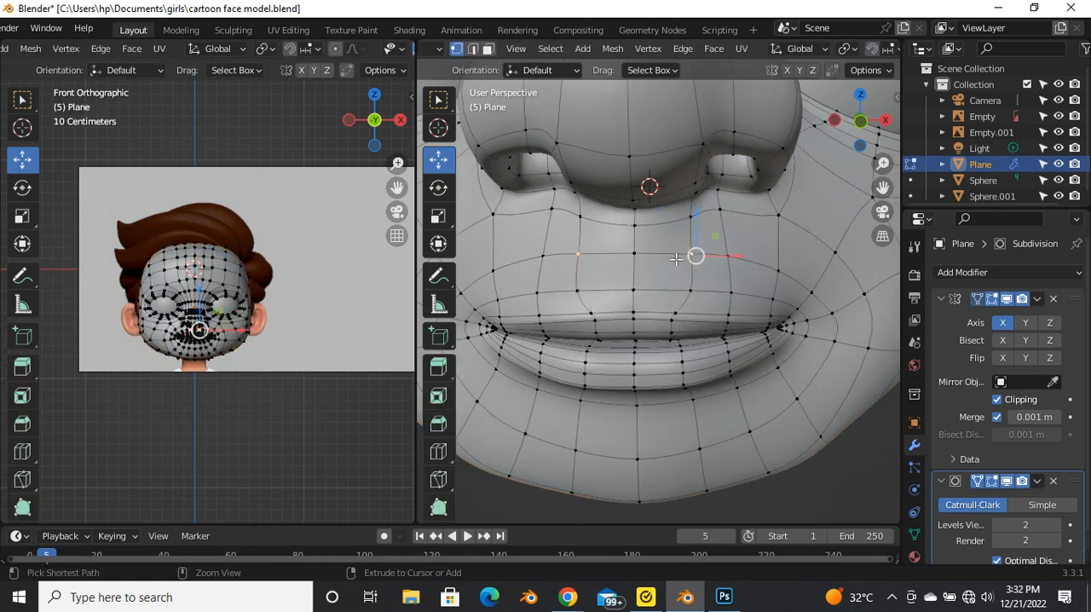
# Step: Select a vertex column toward the side of the upper lip and edge-slide it along the lip
pyautogui.press('Tab')
pyautogui.scroll(-3, 674, 255)
pyautogui.moveTo(656, 285); pyautogui.dragTo(713, 265, button='middle')
pyautogui.press('Tab')
pyautogui.click(684, 280)
pyautogui.scroll(4, 730, 344)
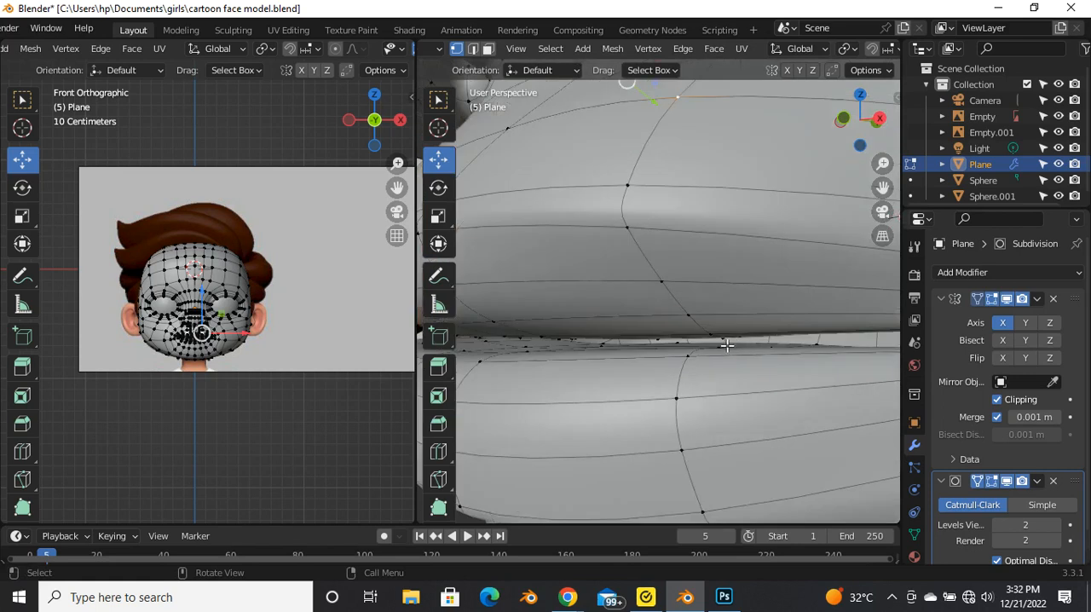
pyautogui.scroll(-4, 715, 341)
pyautogui.moveTo(669, 278); pyautogui.dragTo(712, 295, button='middle')
pyautogui.press('g')
pyautogui.press('g')
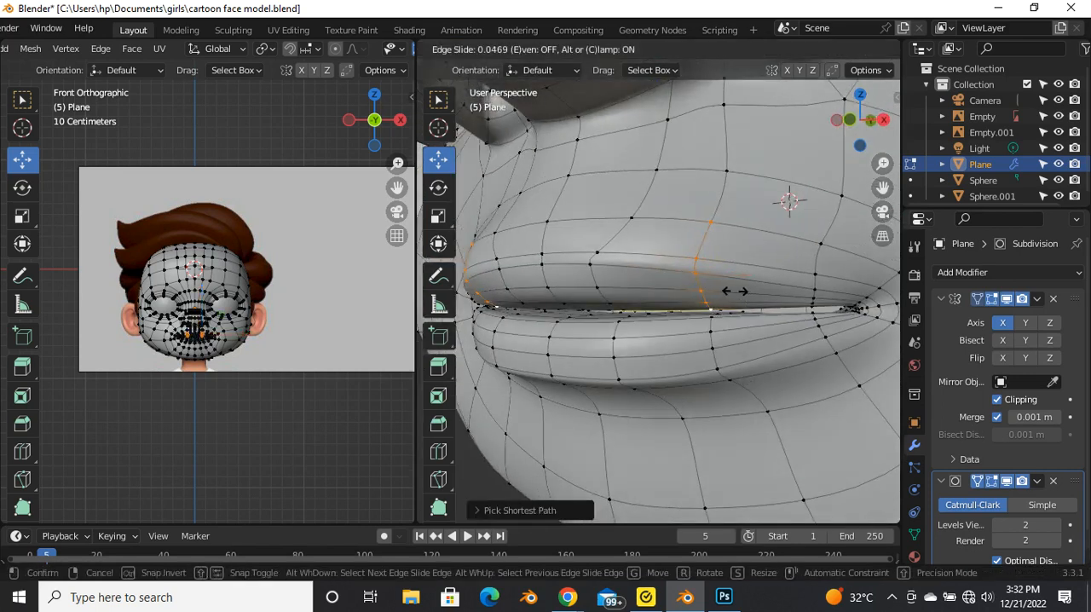
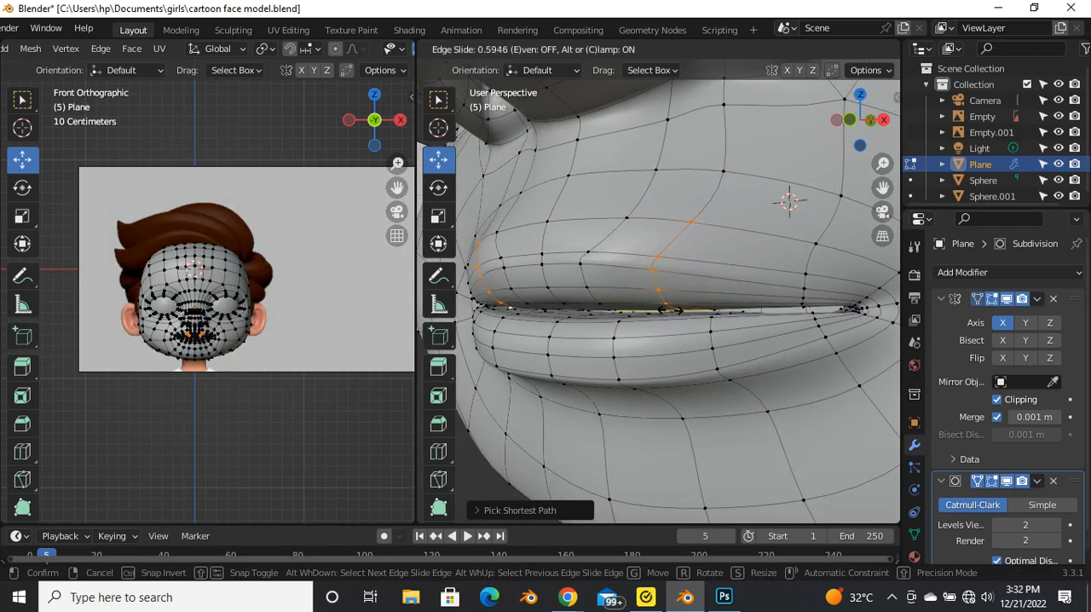
# Step: Finish sliding the side vertex column along the upper lip and check the mouth from an angled side view
pyautogui.click(669, 309)
pyautogui.scroll(-5, 681, 314)
pyautogui.moveTo(705, 321); pyautogui.dragTo(611, 295, button='middle')
pyautogui.scroll(2, 654, 312)
pyautogui.press('Tab')
pyautogui.scroll(-3, 633, 311)
pyautogui.press('Tab')
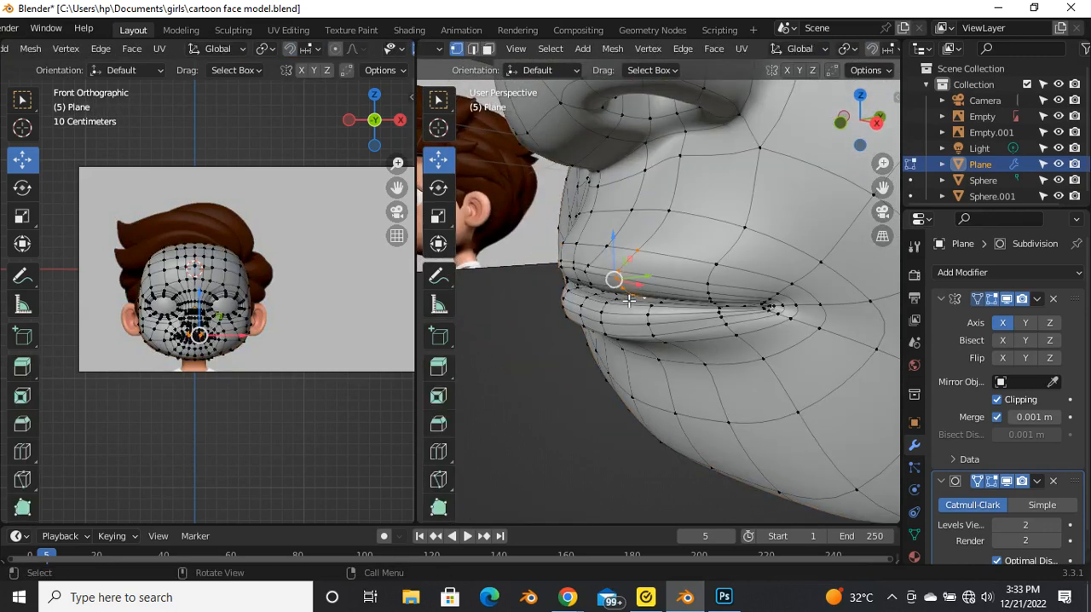
# Step: Select the upper lip's side vertex column down to the mouth opening and edge-slide it again along the lip
pyautogui.keyDown('alt'); pyautogui.click(636, 296); pyautogui.keyUp('alt')
pyautogui.press('g')
pyautogui.press('g')
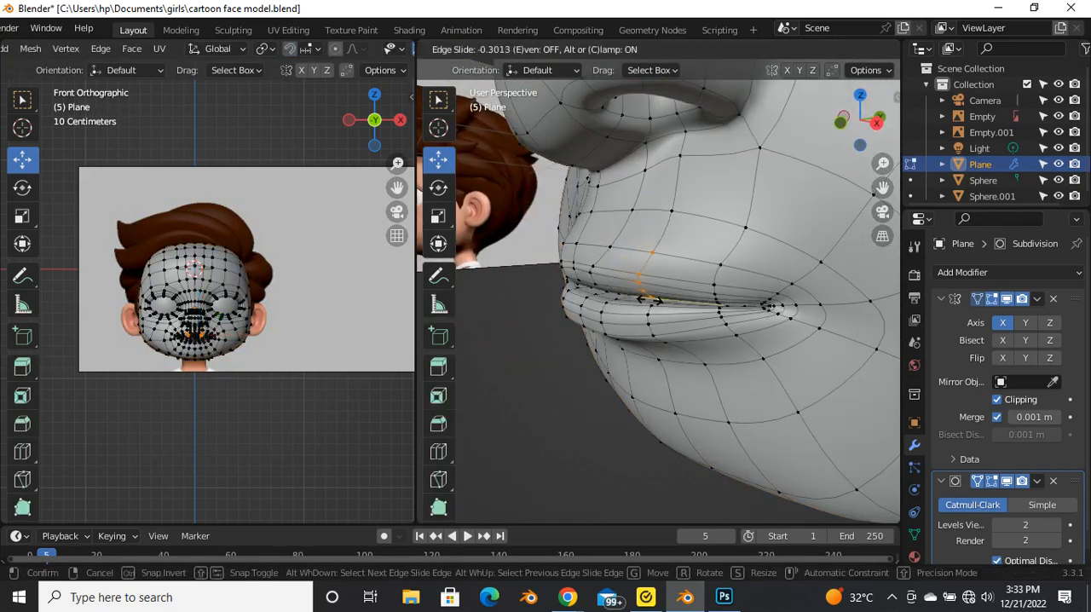
pyautogui.click(655, 304)
pyautogui.moveTo(655, 304); pyautogui.dragTo(632, 282, button='middle')
pyautogui.press('Tab')
pyautogui.press('Tab')
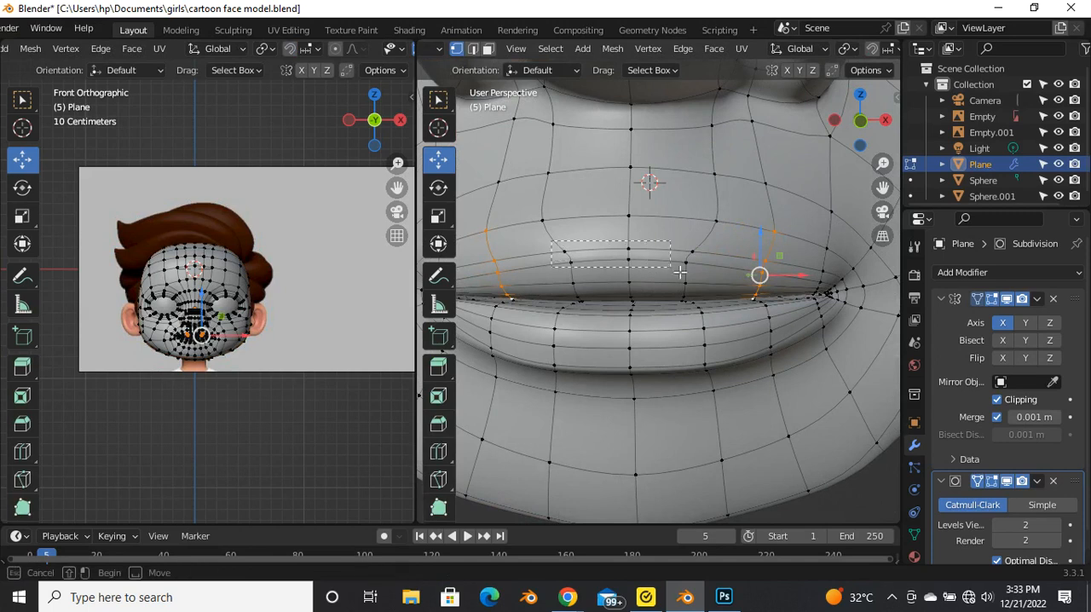
# Step: Select the two middle vertex rows along the upper lip's border and raise them slightly
pyautogui.moveTo(661, 233); pyautogui.dragTo(664, 223)
pyautogui.press('Tab')
pyautogui.moveTo(653, 287); pyautogui.dragTo(746, 235, button='middle')
pyautogui.scroll(3, 631, 282)
pyautogui.press('Tab')
pyautogui.scroll(2, 751, 231)
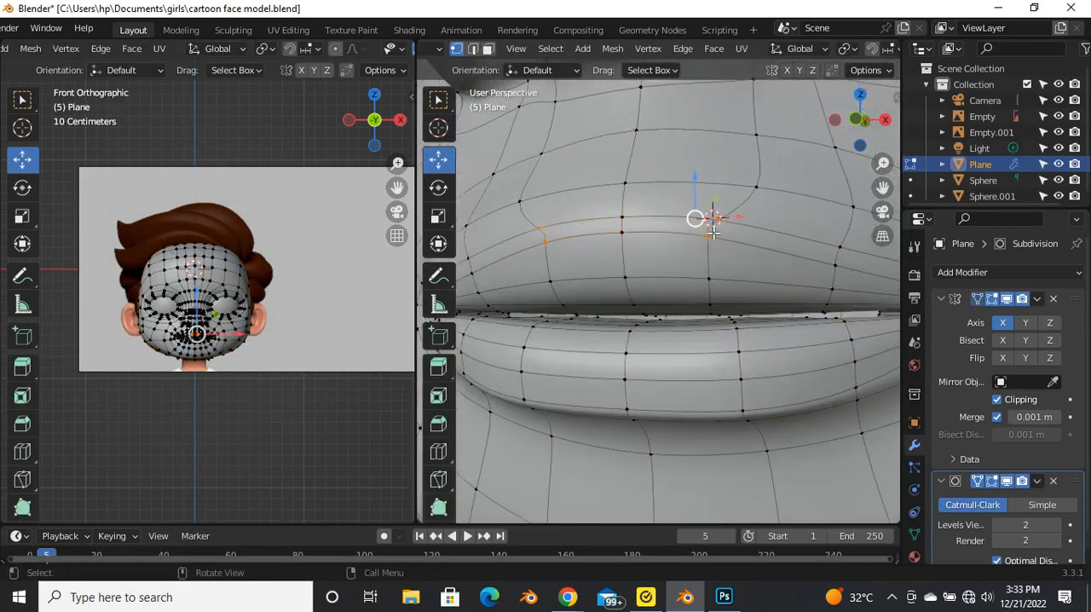
# Step: Spread the mirrored vertex pairs beside the centre of the upper lip's border slightly outward
pyautogui.moveTo(705, 204); pyautogui.dragTo(761, 208)
pyautogui.press('Tab')
pyautogui.scroll(-4, 724, 218)
pyautogui.moveTo(635, 270); pyautogui.dragTo(629, 292, button='middle')
pyautogui.press('Tab')
pyautogui.moveTo(719, 216); pyautogui.dragTo(730, 217)
pyautogui.press('Tab')
pyautogui.moveTo(730, 216); pyautogui.dragTo(664, 240, button='middle')
pyautogui.press('Tab')
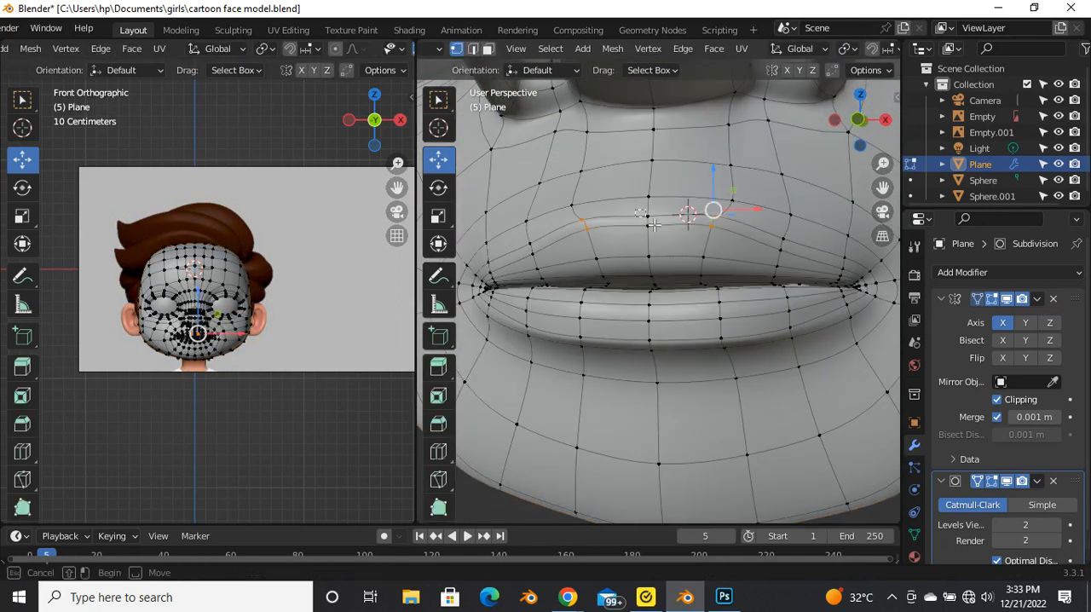
# Step: Select the centre vertices of the upper lip's border and lower them slightly to form a shallow dip
pyautogui.moveTo(652, 205); pyautogui.dragTo(663, 211)
pyautogui.press('Tab')
pyautogui.moveTo(606, 261); pyautogui.dragTo(684, 305, button='middle')
# Step: Edge-slide the side edges beneath the lower lip toward the chin and check the lip's underside
pyautogui.press('Tab')
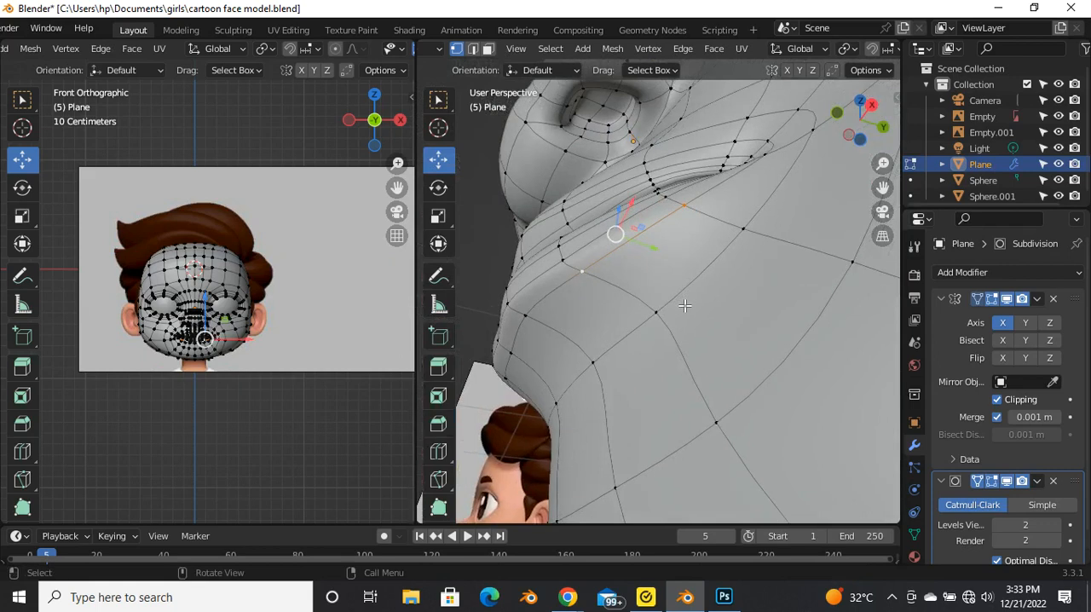
pyautogui.press('g')
pyautogui.press('g')
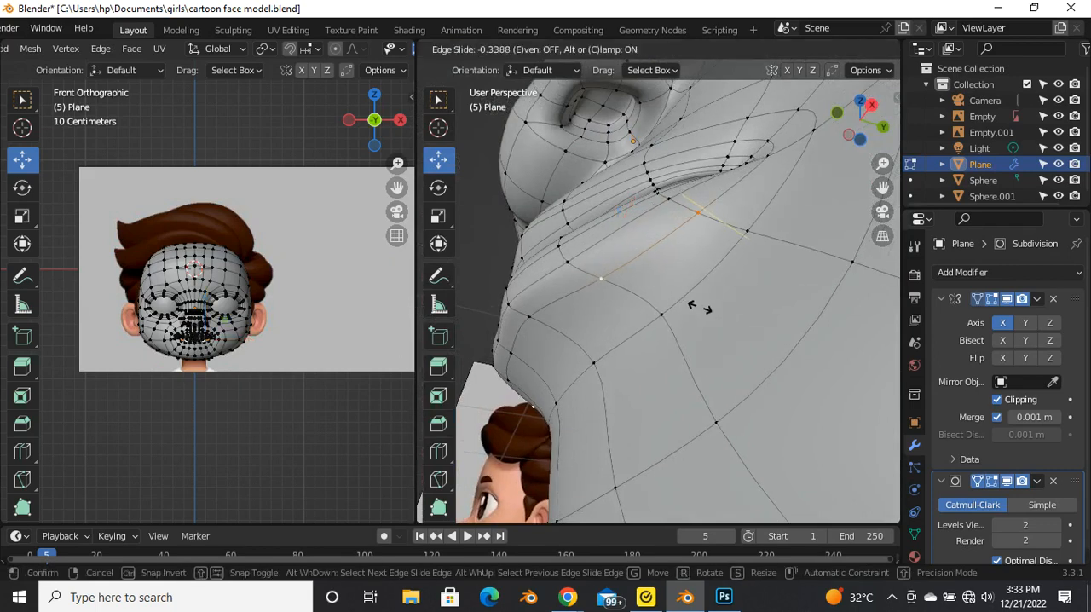
pyautogui.click(701, 307)
pyautogui.scroll(-3, 694, 303)
pyautogui.moveTo(667, 285); pyautogui.dragTo(669, 344, button='middle')
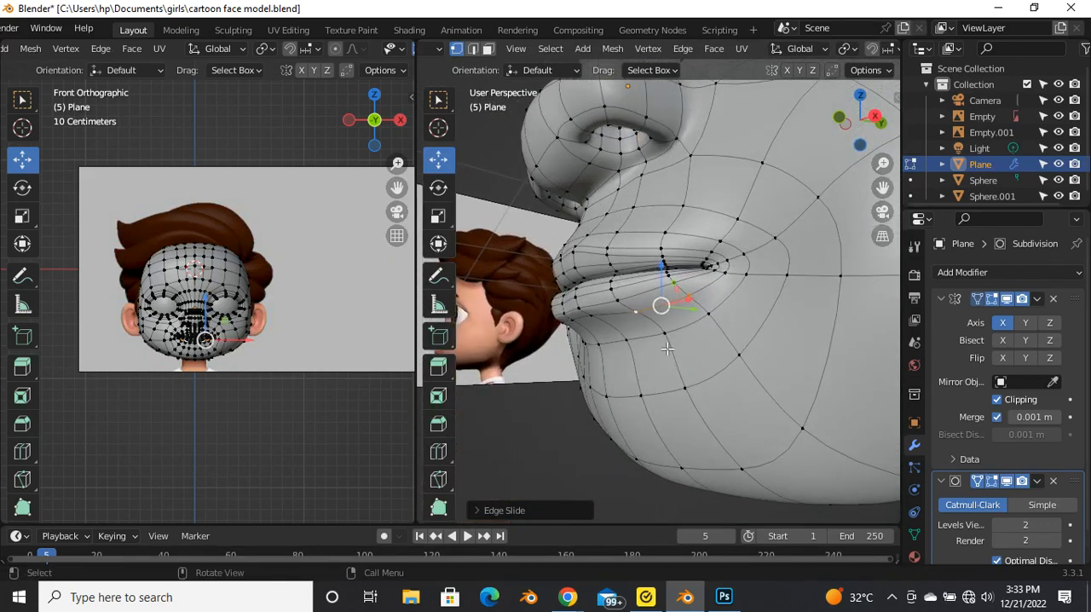
pyautogui.press('Tab')
pyautogui.moveTo(667, 388); pyautogui.dragTo(655, 273, button='middle')
# Step: Try to edge-slide the middle edges beneath the lower lip and check the shape from the front and side
pyautogui.press('Tab')
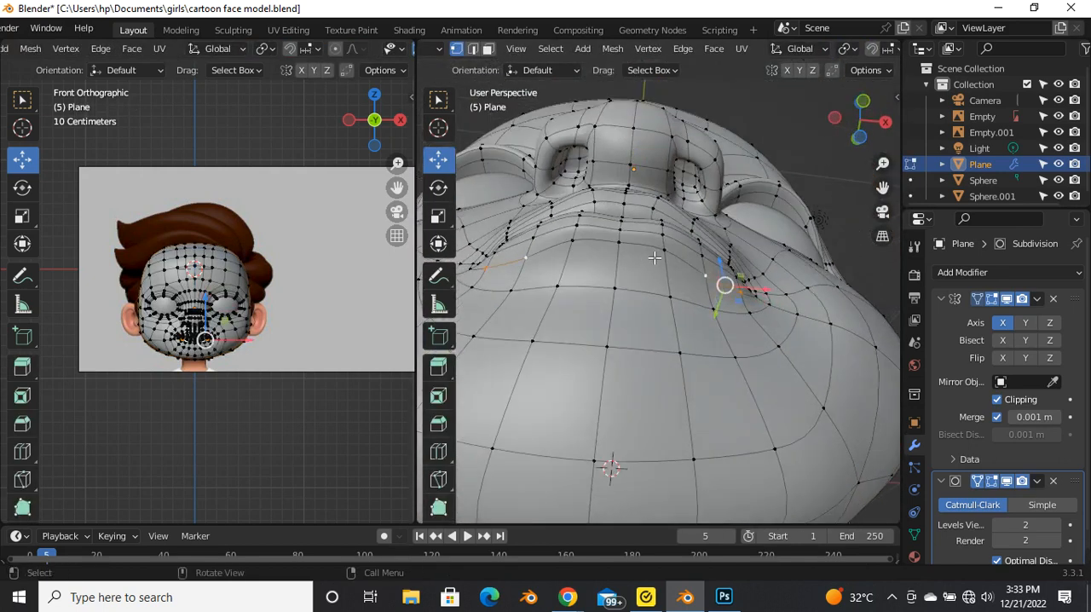
pyautogui.press('g')
pyautogui.press('g')
pyautogui.click(621, 289)
pyautogui.moveTo(622, 294); pyautogui.dragTo(565, 340, button='middle')
pyautogui.press('Tab')
pyautogui.moveTo(635, 370); pyautogui.dragTo(712, 375, button='middle')
pyautogui.press('Tab')
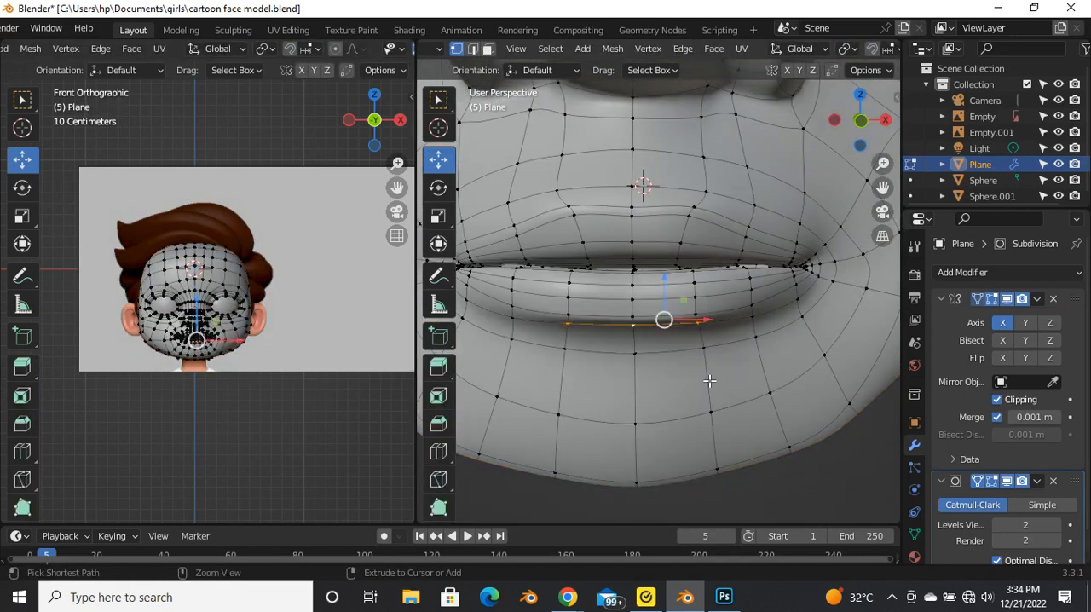
pyautogui.press('Tab')
pyautogui.moveTo(689, 387); pyautogui.dragTo(537, 373, button='middle')
pyautogui.press('Tab')
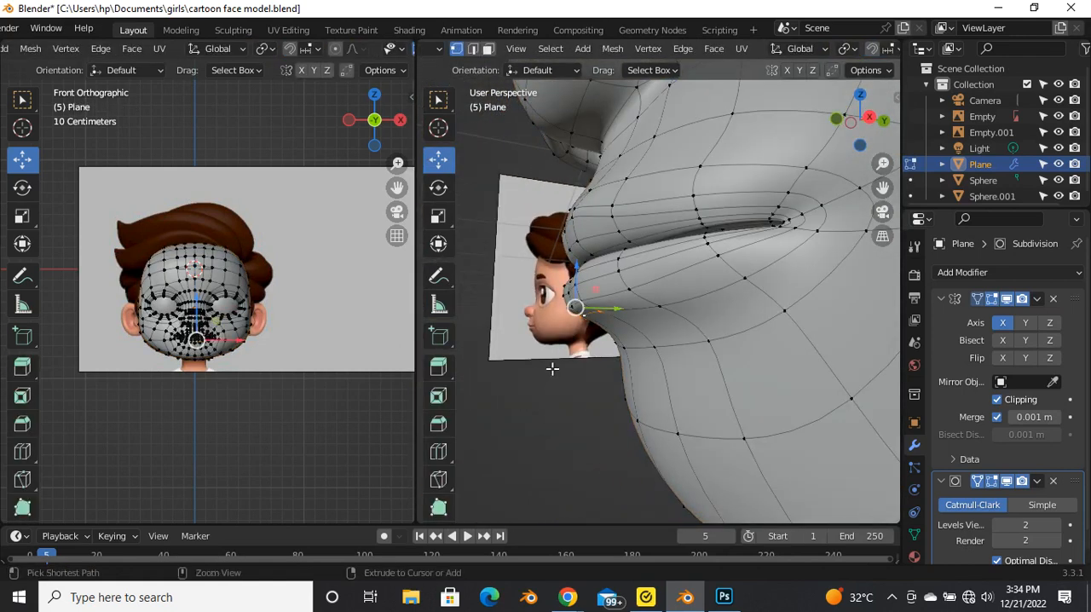
# Step: Undo the last edge slide of the middle edges beneath the lower lip
pyautogui.hotkey('ctrl', 'z')
pyautogui.hotkey('ctrl', 'z')
pyautogui.hotkey('ctrl', 'z')
pyautogui.hotkey('ctrl', 'z')
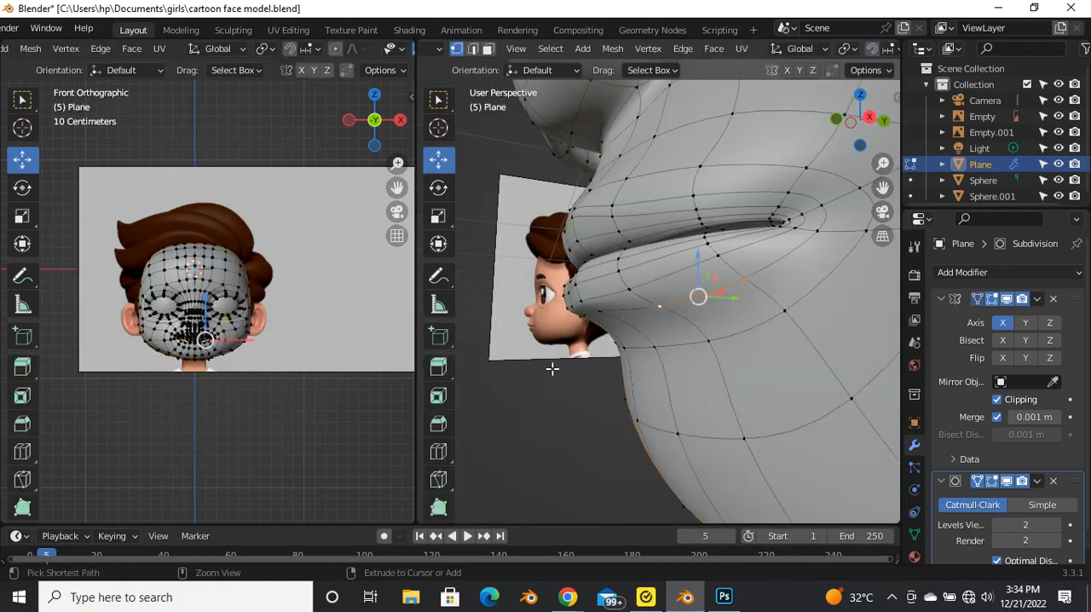
# Step: Edge-slide the side edges beneath the lower lip a little further and check the result
pyautogui.moveTo(591, 352); pyautogui.dragTo(647, 298, button='middle')
pyautogui.press('g')
pyautogui.press('g')
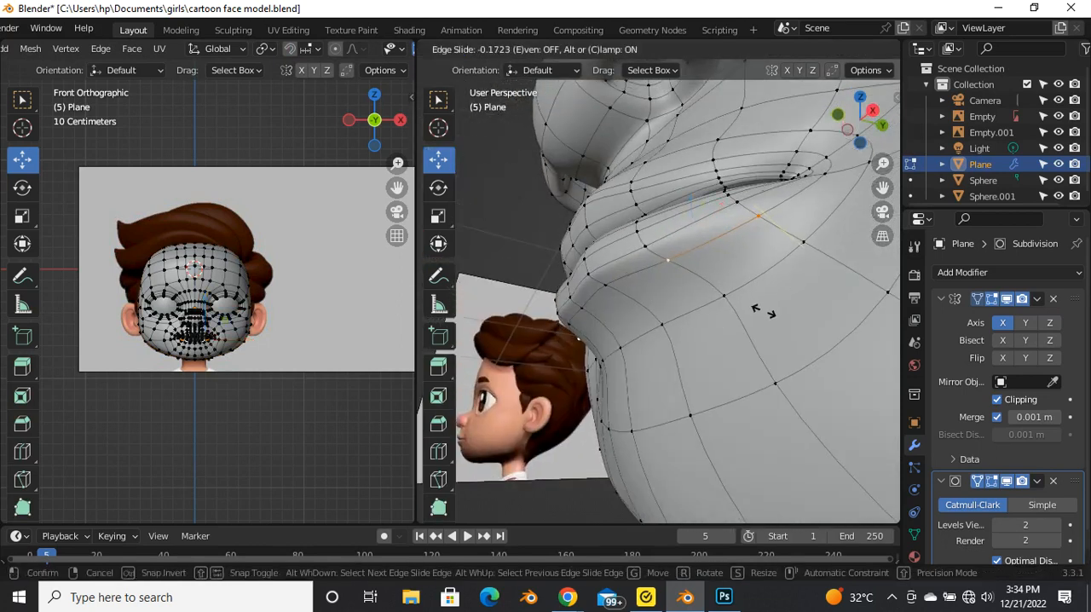
pyautogui.click(768, 316)
pyautogui.press('Tab')
pyautogui.moveTo(702, 317); pyautogui.dragTo(619, 339, button='middle')
# Step: Select the lower lip's centre vertex column, shift it slightly, and check the lip from the front
pyautogui.press('Tab')
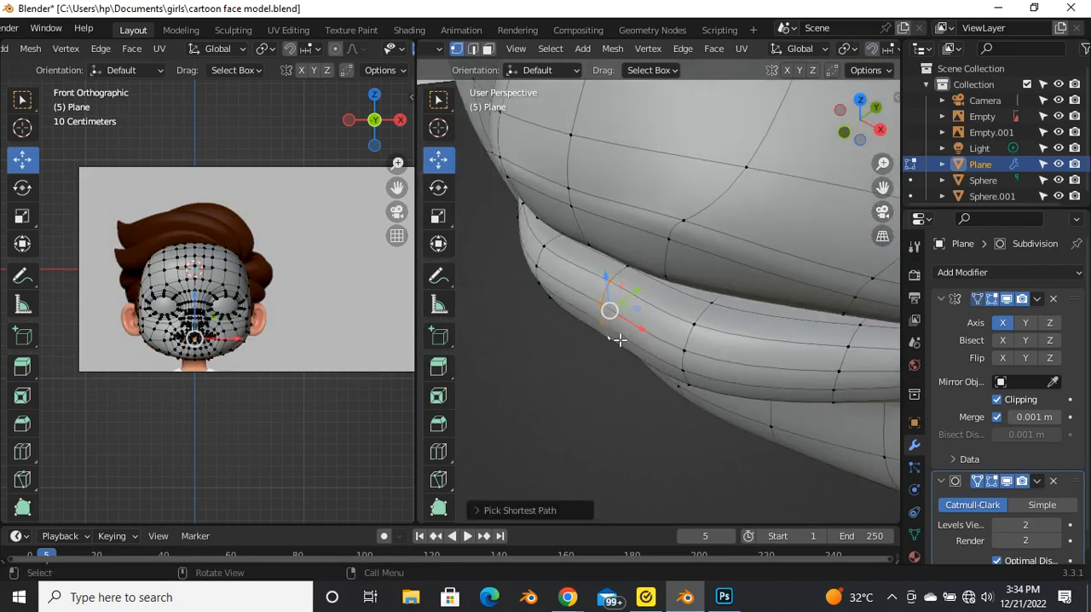
pyautogui.moveTo(643, 299); pyautogui.dragTo(645, 300)
pyautogui.press('Tab')
pyautogui.moveTo(611, 392); pyautogui.dragTo(626, 318, button='middle')
pyautogui.press('Tab')
pyautogui.press('Tab')
pyautogui.scroll(3, 626, 318)
pyautogui.press('Tab')
pyautogui.press('Tab')
# Step: Examine the smoothed mouth and the gap between the lips in the front view
pyautogui.press('Tab')
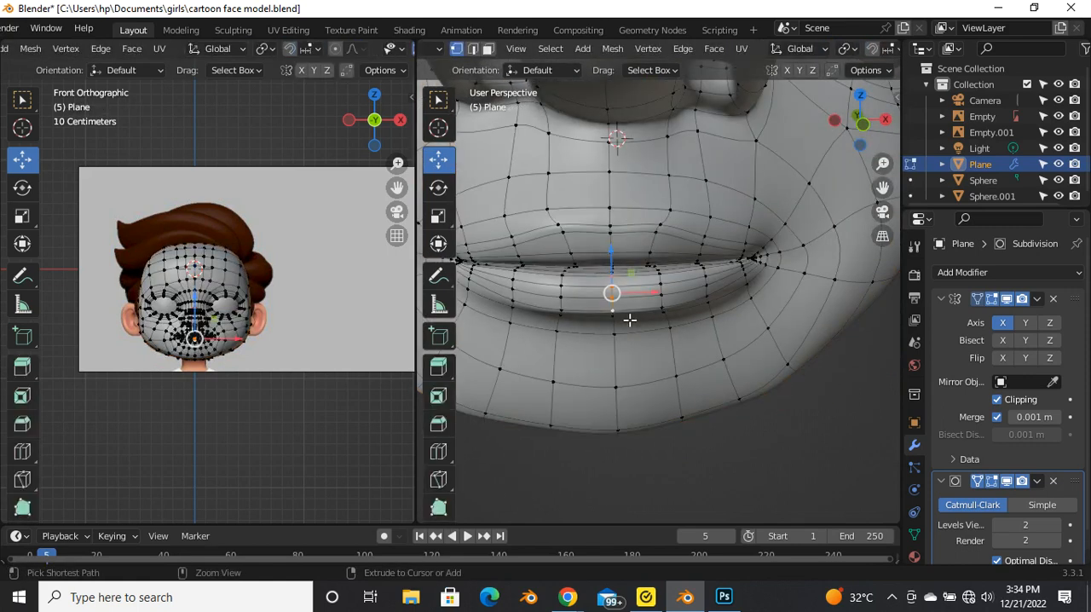
pyautogui.press('Tab')
pyautogui.scroll(-2, 596, 332)
pyautogui.scroll(4, 256, 349)
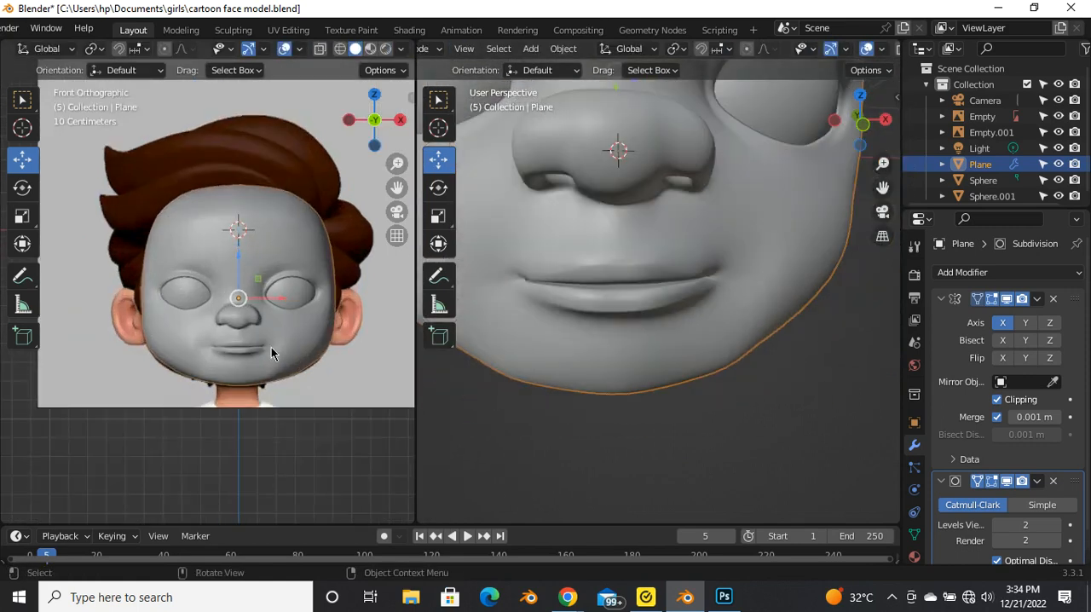
pyautogui.scroll(4, 215, 363)
pyautogui.scroll(-3, 218, 349)
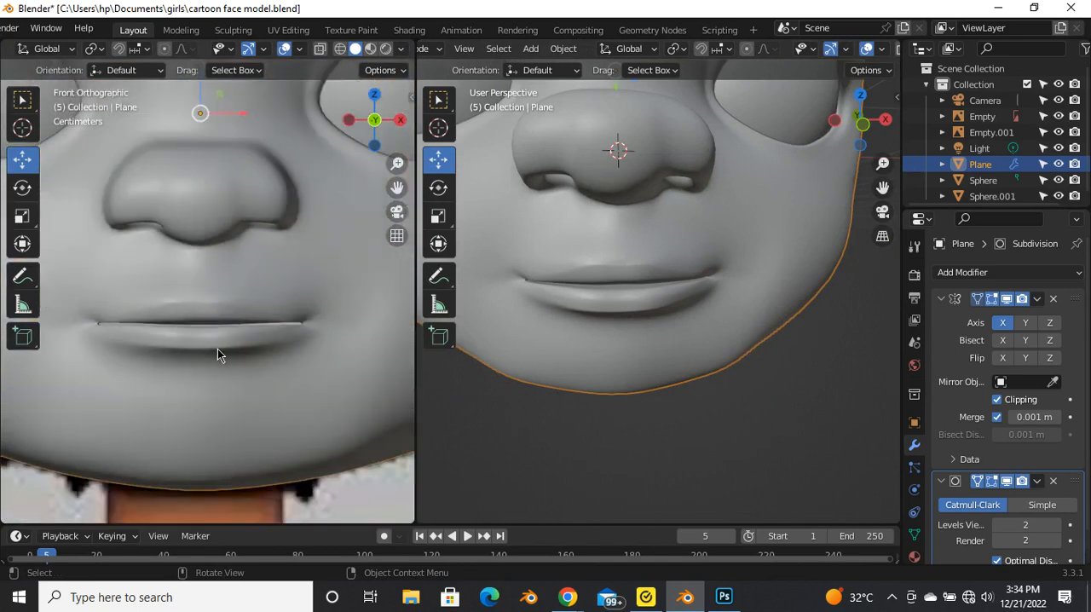
pyautogui.scroll(2, 134, 337)
pyautogui.scroll(-1, 198, 323)
pyautogui.scroll(2, 260, 325)
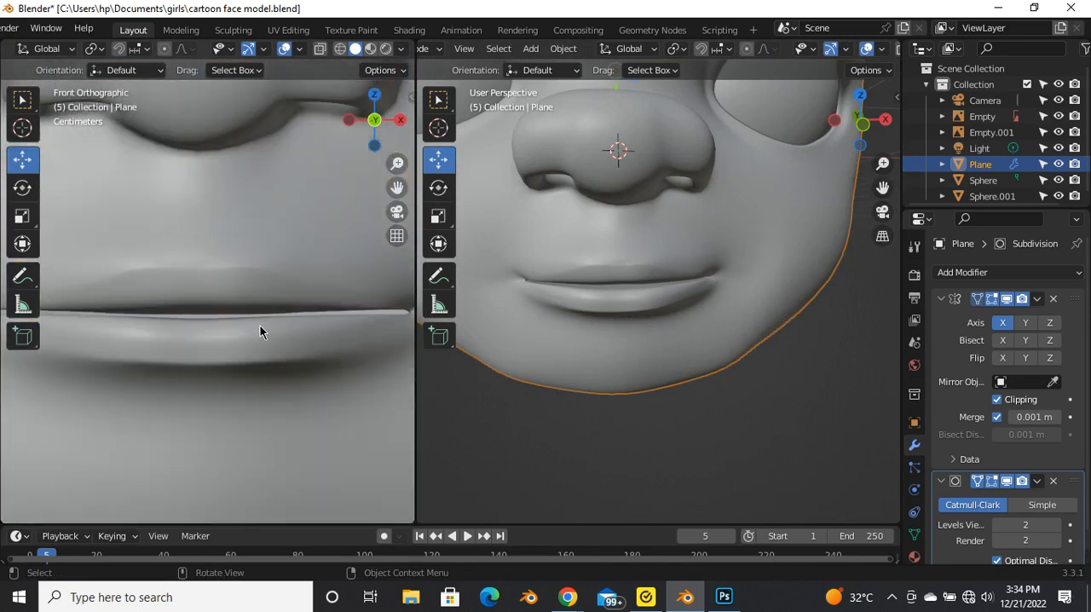
# Step: Select the mirrored vertex pair on the lower lip's inner edge in the front view and raise it slightly
pyautogui.press('Tab')
pyautogui.scroll(1, 255, 331)
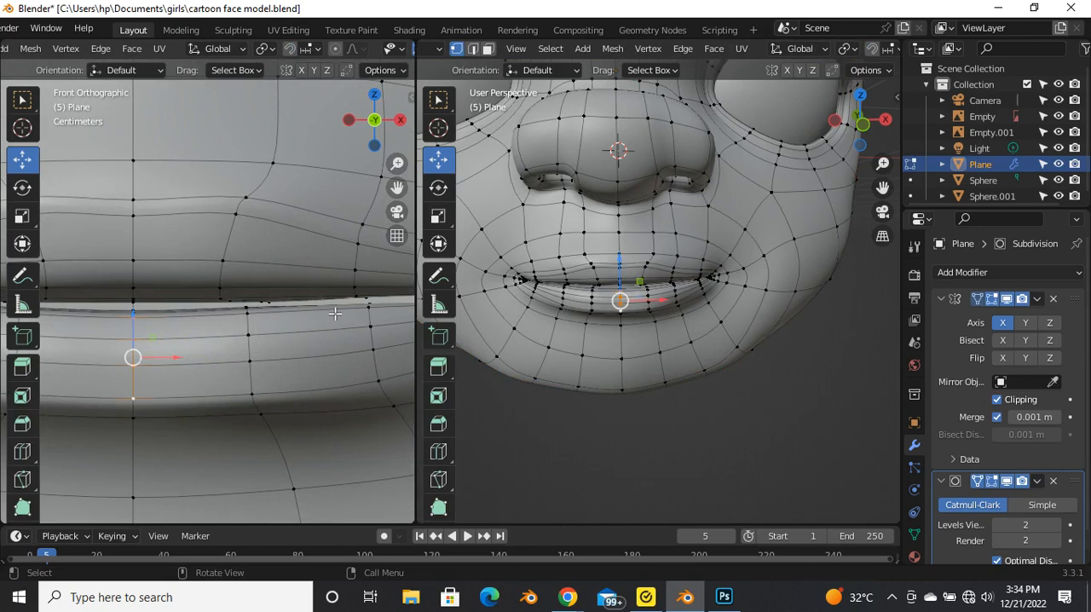
pyautogui.scroll(3, 214, 309)
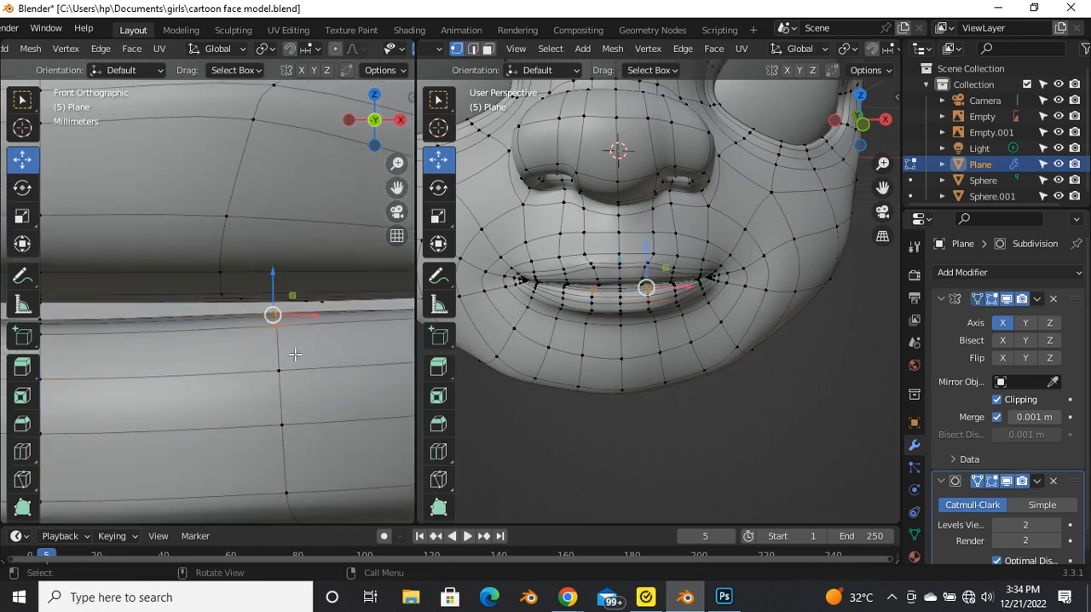
pyautogui.moveTo(294, 354); pyautogui.dragTo(295, 353)
pyautogui.scroll(-2, 300, 347)
pyautogui.moveTo(282, 305); pyautogui.dragTo(290, 294)
pyautogui.scroll(4, 210, 330)
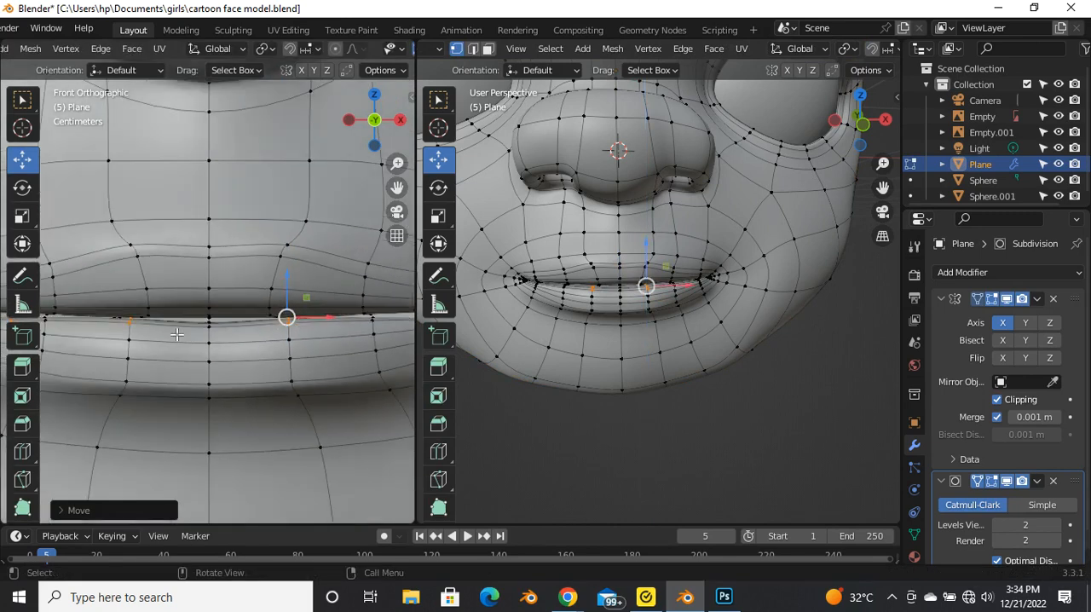
# Step: Select the centre vertices on the lower lip's inner edge and adjust their height
pyautogui.moveTo(259, 338); pyautogui.dragTo(257, 336)
pyautogui.moveTo(247, 298); pyautogui.dragTo(252, 308)
pyautogui.scroll(2, 242, 305)
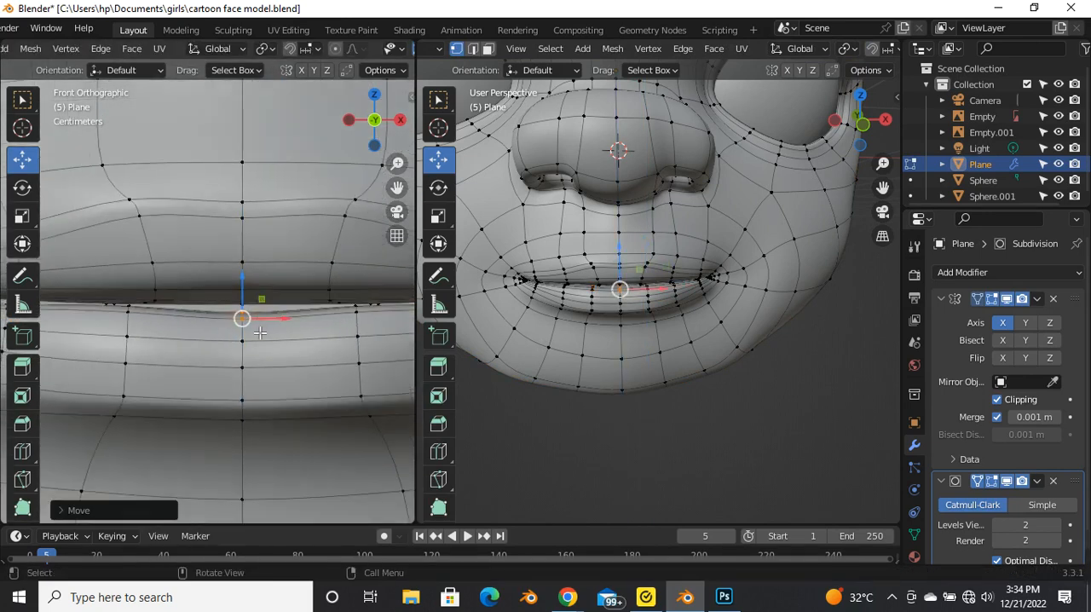
# Step: Select the centre vertices on the upper lip's inner edge and lower them toward the lower lip
pyautogui.moveTo(271, 322); pyautogui.dragTo(270, 286)
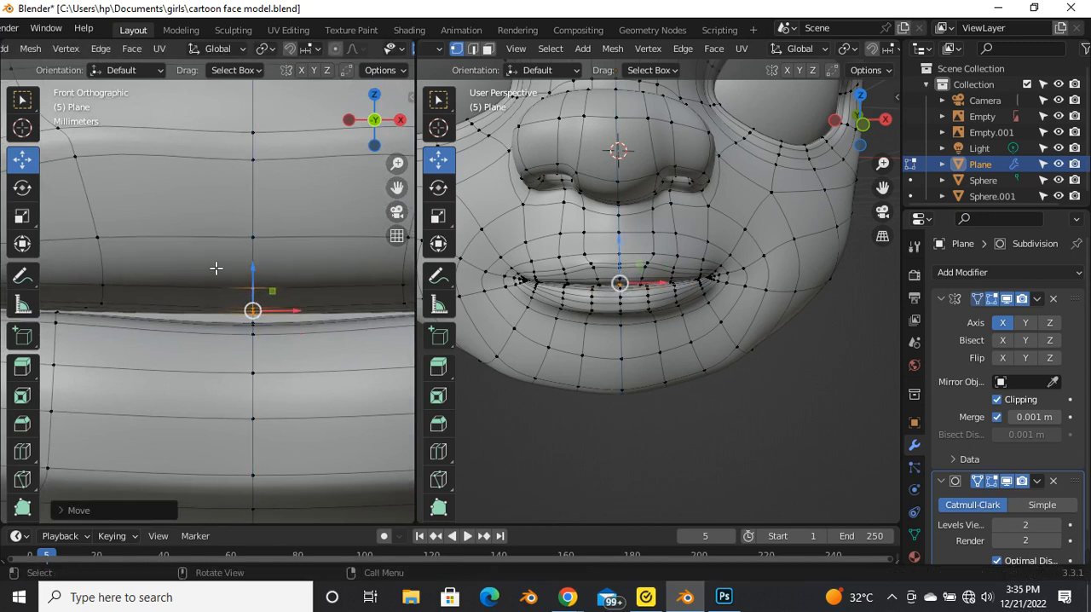
pyautogui.scroll(-2, 255, 281)
pyautogui.scroll(3, 357, 283)
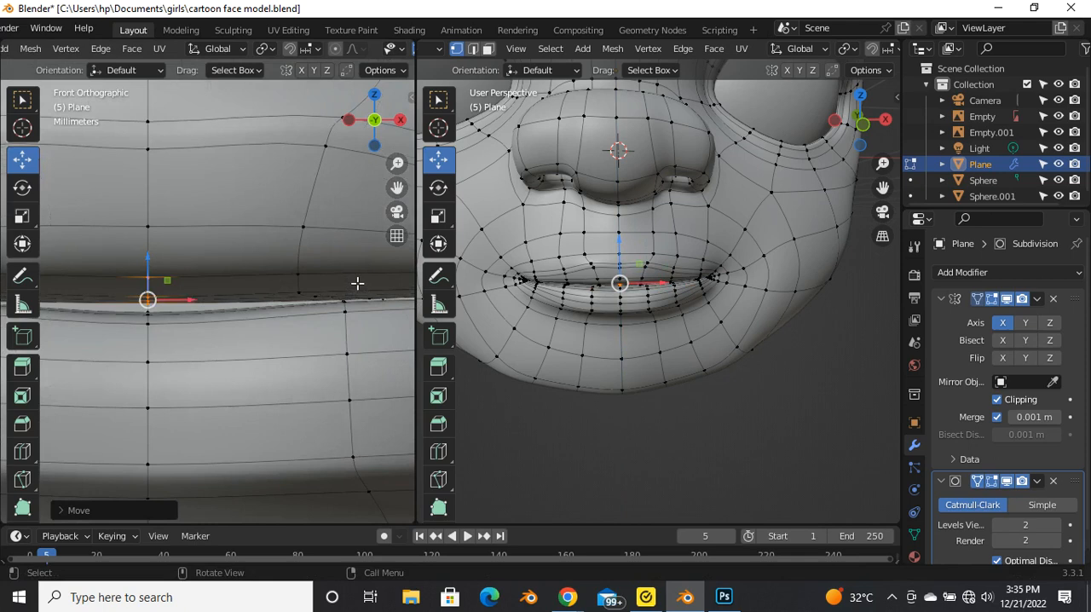
pyautogui.scroll(-2, 226, 275)
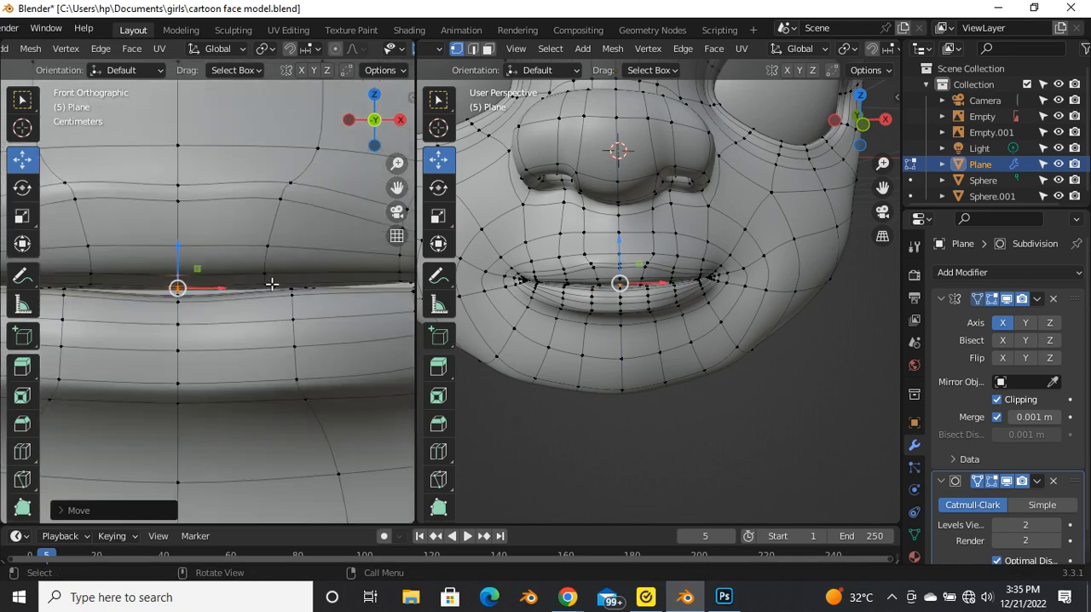
pyautogui.scroll(2, 280, 273)
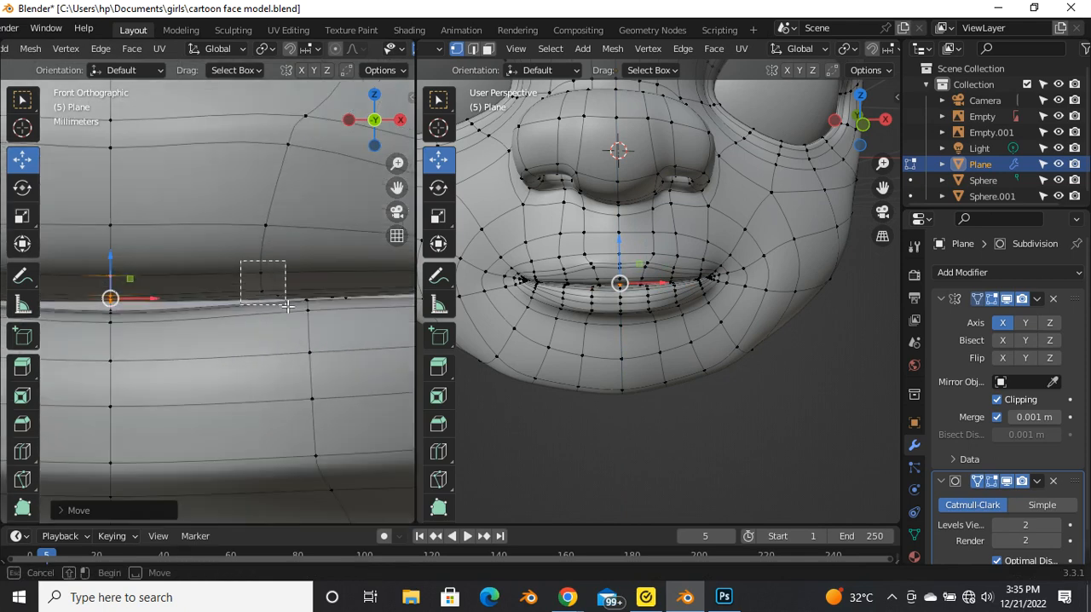
# Step: Select the upper lip's inner-edge vertices beside the centre and raise them about 0.0012 m
pyautogui.moveTo(288, 306); pyautogui.dragTo(288, 306)
pyautogui.press('g')
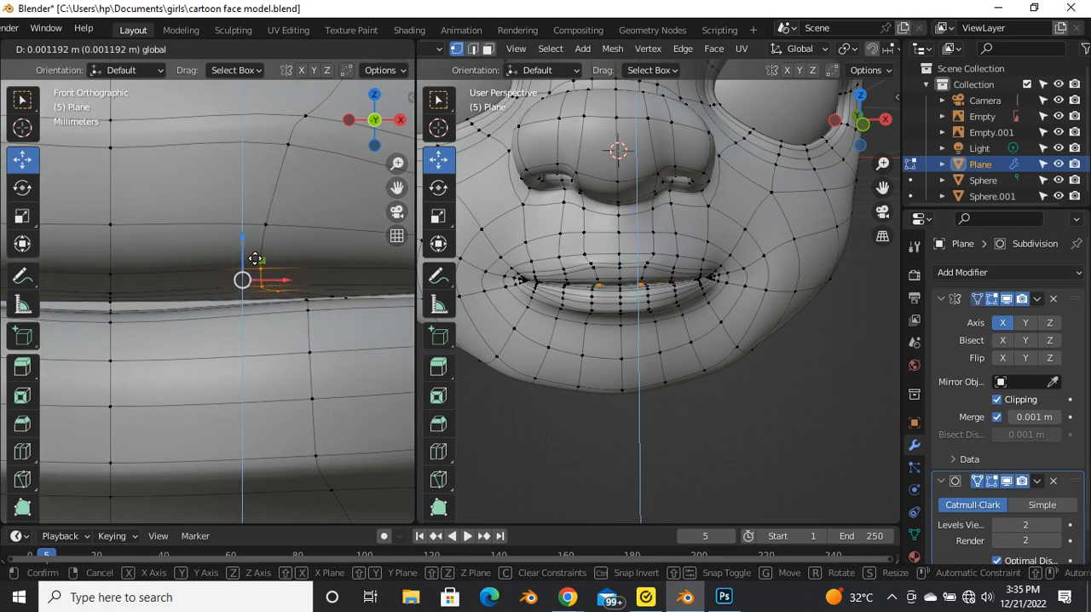
pyautogui.click(255, 258)
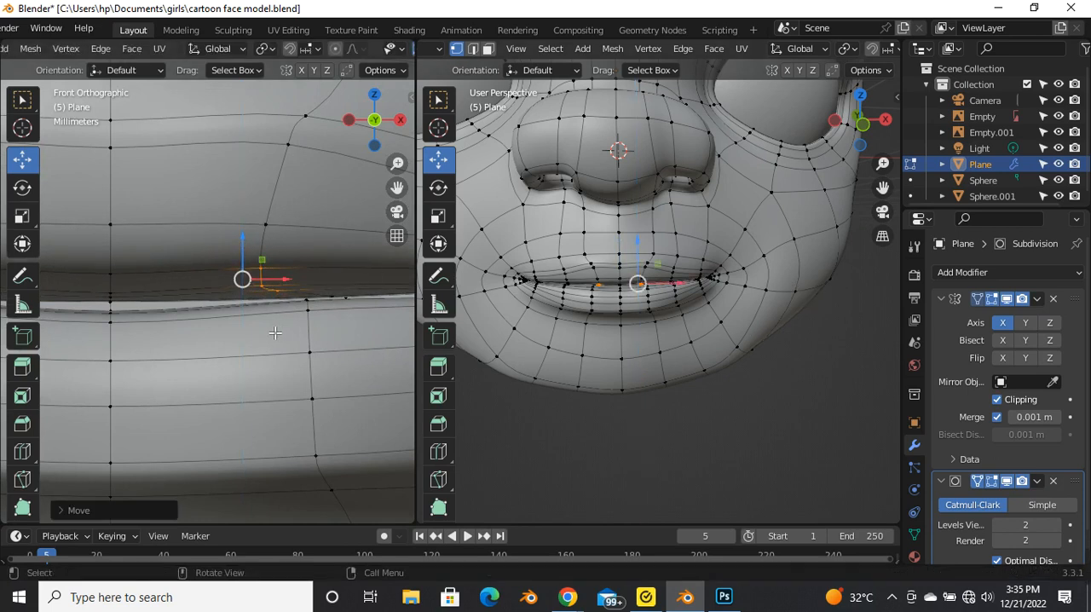
pyautogui.scroll(-2, 278, 333)
pyautogui.scroll(2, 171, 300)
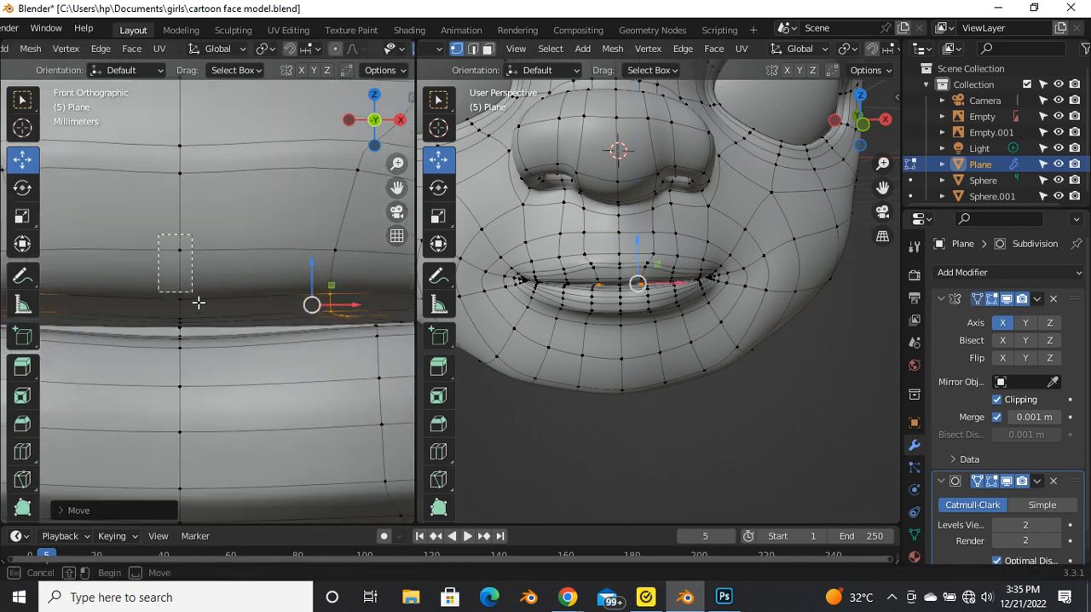
# Step: Lower the upper lip's centre vertices near the mouth line slightly and check the smoothed lips in the front view
pyautogui.moveTo(196, 317); pyautogui.dragTo(192, 292)
pyautogui.scroll(-5, 324, 302)
pyautogui.press('Tab')
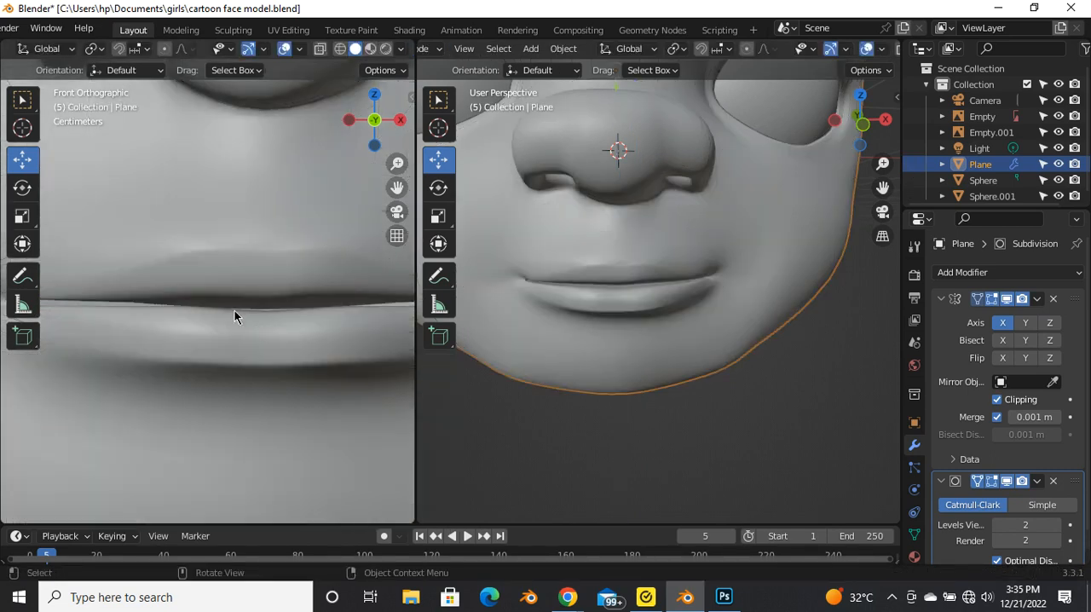
pyautogui.scroll(-5, 235, 328)
pyautogui.scroll(2, 269, 307)
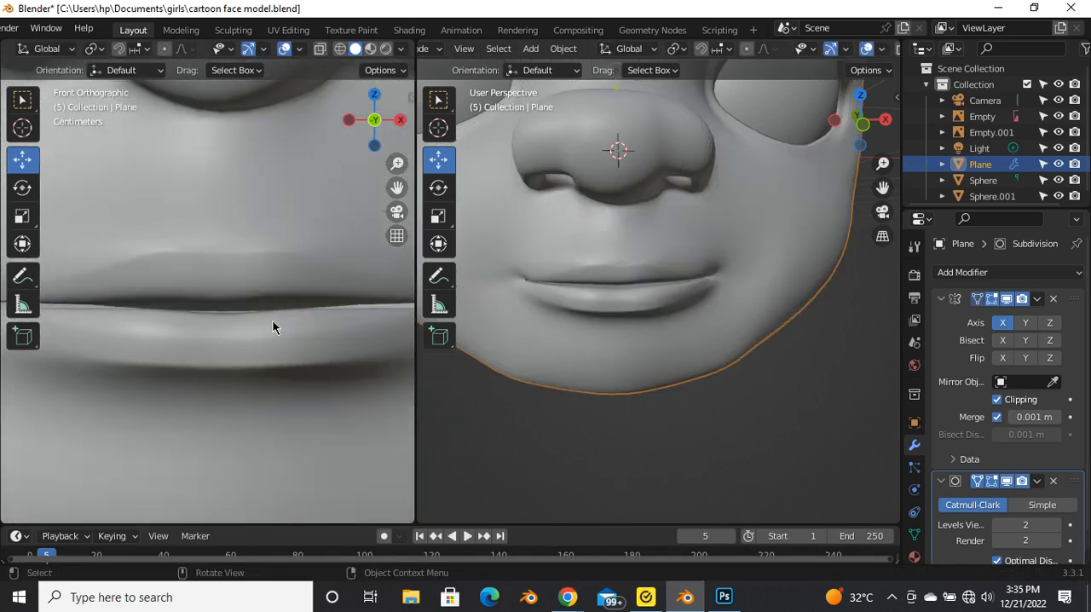
# Step: Select the upper lip's inner-edge vertices just beside the centre line and raise them slightly
pyautogui.press('Tab')
pyautogui.scroll(3, 285, 298)
pyautogui.scroll(-3, 243, 308)
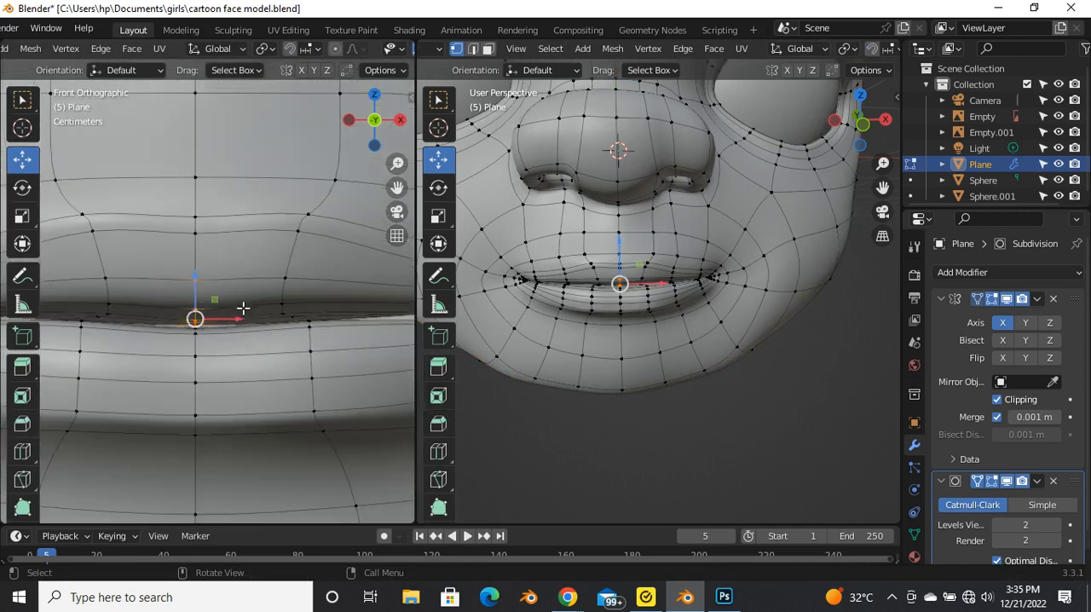
pyautogui.scroll(2, 289, 293)
pyautogui.scroll(-2, 252, 319)
pyautogui.scroll(2, 294, 344)
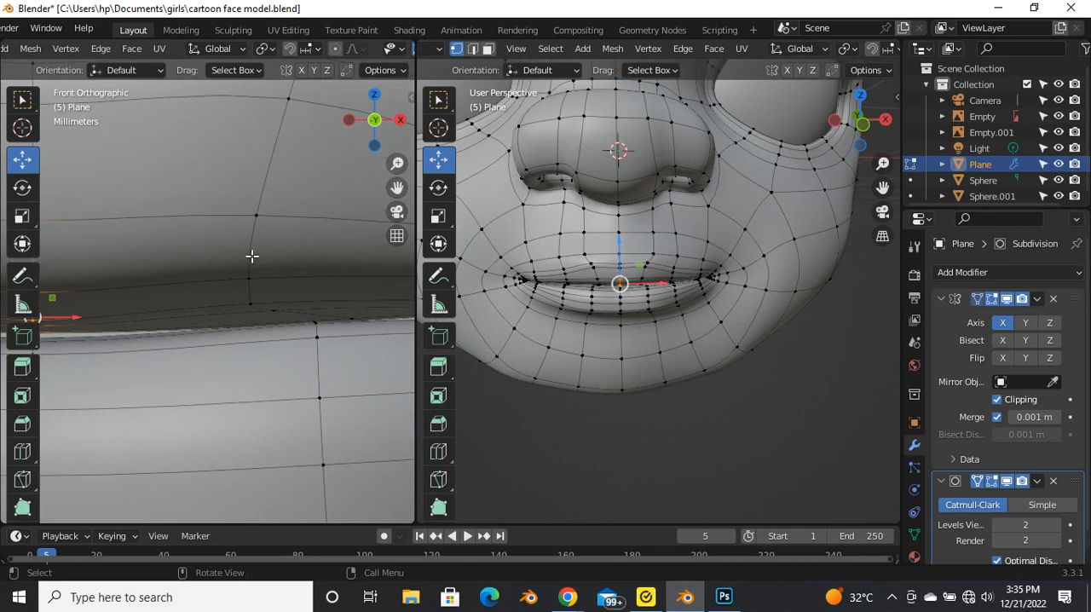
pyautogui.moveTo(225, 215); pyautogui.dragTo(309, 332)
pyautogui.scroll(2, 645, 284)
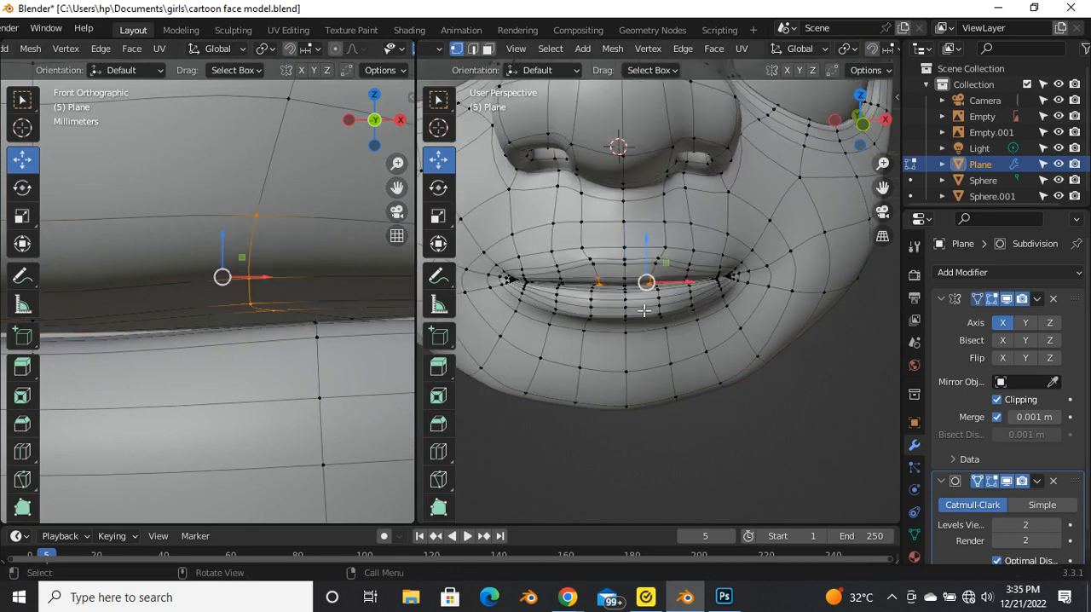
pyautogui.scroll(5, 662, 289)
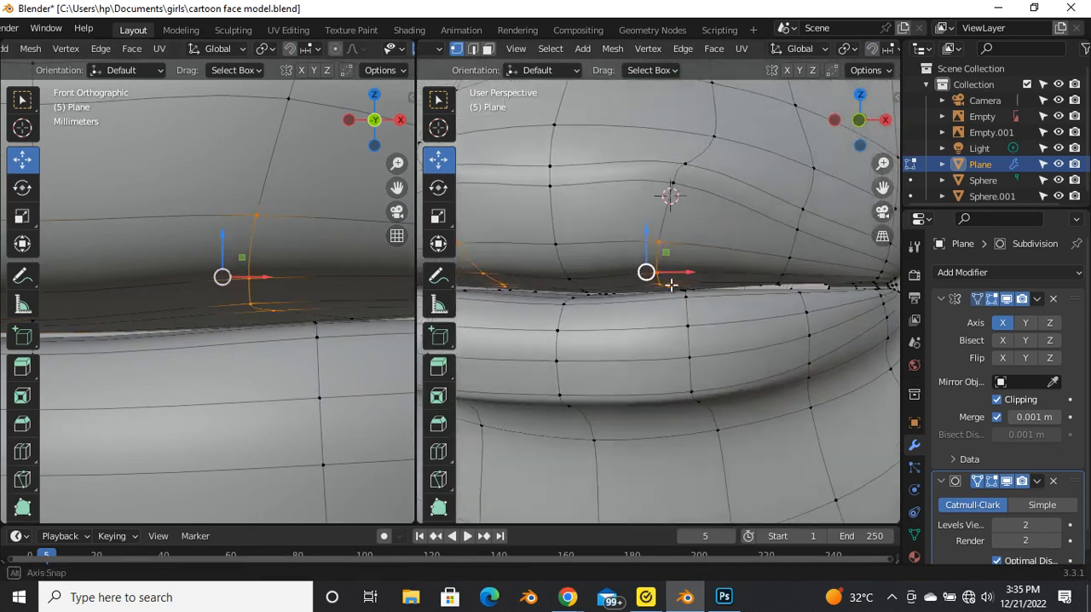
pyautogui.moveTo(652, 297); pyautogui.dragTo(662, 328, button='middle')
pyautogui.scroll(-4, 753, 334)
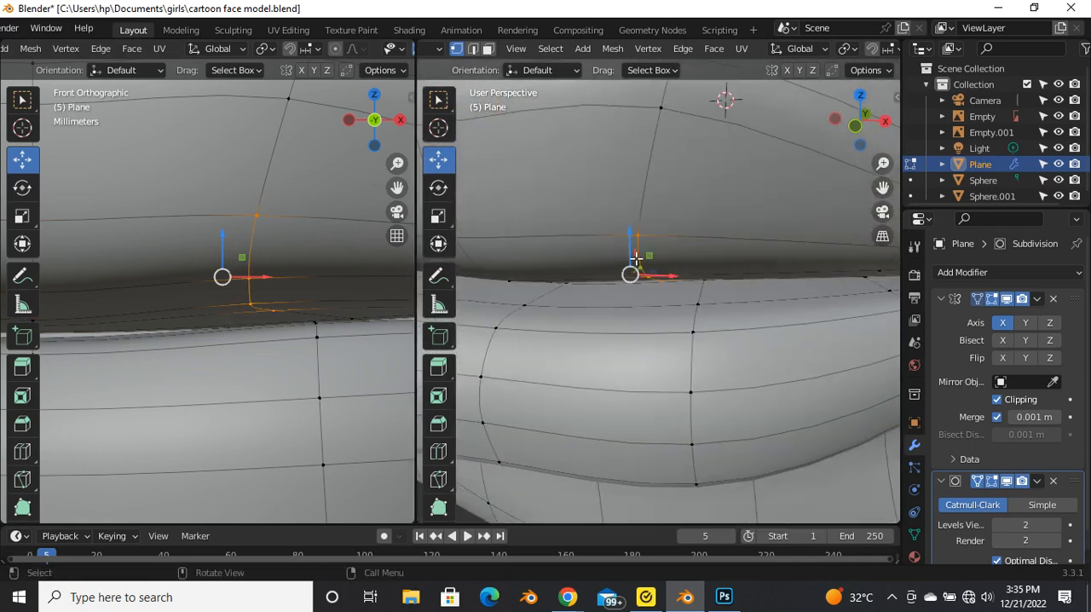
pyautogui.scroll(-2, 749, 298)
pyautogui.scroll(-3, 665, 298)
pyautogui.moveTo(665, 298); pyautogui.dragTo(680, 281, button='middle')
pyautogui.moveTo(665, 255); pyautogui.dragTo(666, 242)
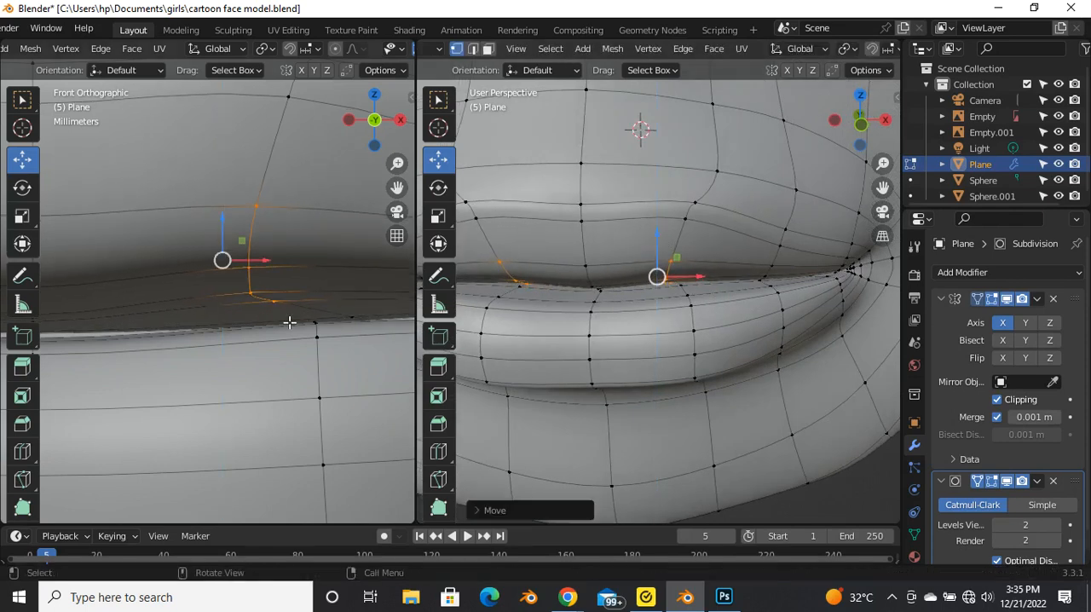
# Step: Select the upper lip's centre vertices at the mouth line, nudge them slightly and check the smoothed lips
pyautogui.scroll(-1, 341, 320)
pyautogui.scroll(-1, 377, 319)
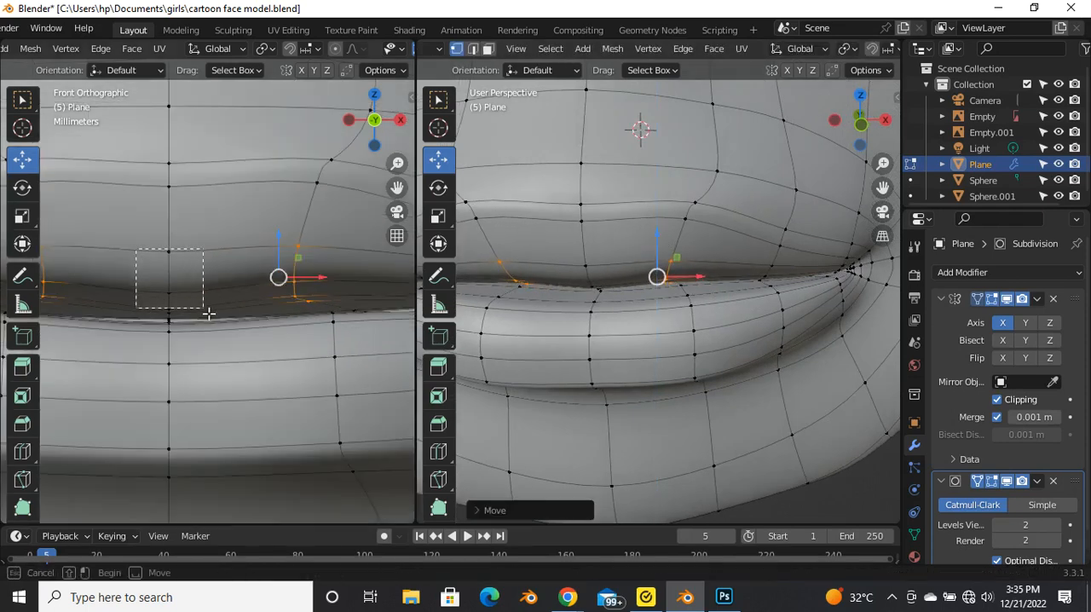
pyautogui.moveTo(217, 326); pyautogui.dragTo(218, 328)
pyautogui.scroll(2, 154, 272)
pyautogui.moveTo(663, 292); pyautogui.dragTo(571, 316, button='middle')
pyautogui.moveTo(613, 271); pyautogui.dragTo(619, 274)
pyautogui.press('Tab')
pyautogui.moveTo(692, 334); pyautogui.dragTo(692, 307, button='middle')
# Step: Select the innermost edge loop behind the lips from inside the head and lower it about 0.02 m
pyautogui.press('Tab')
pyautogui.moveTo(710, 264); pyautogui.dragTo(712, 268)
pyautogui.moveTo(713, 269); pyautogui.dragTo(528, 205, button='middle')
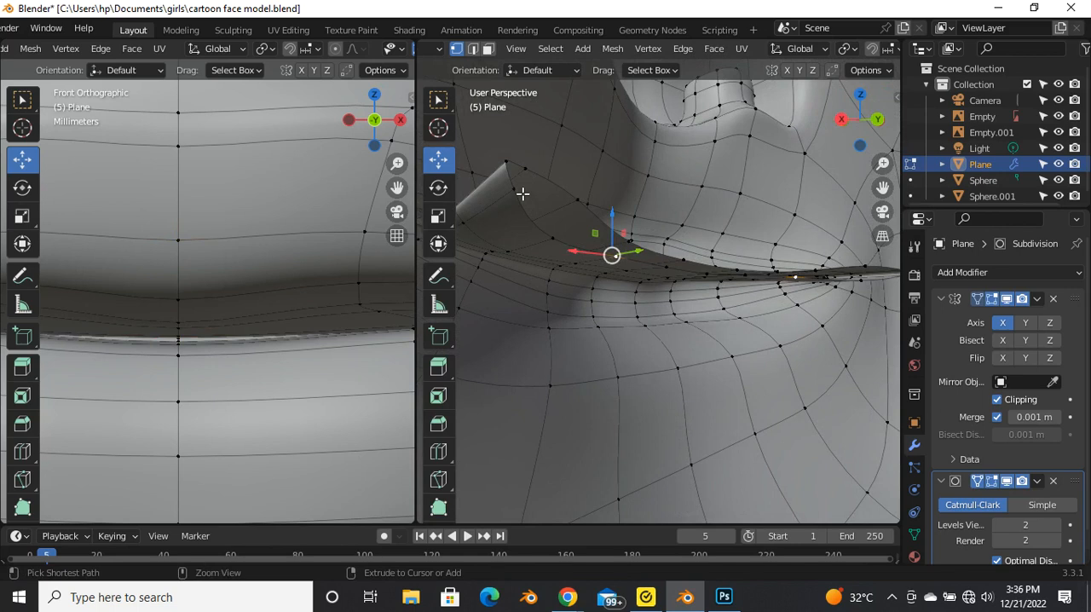
pyautogui.moveTo(564, 261); pyautogui.dragTo(651, 266, button='middle')
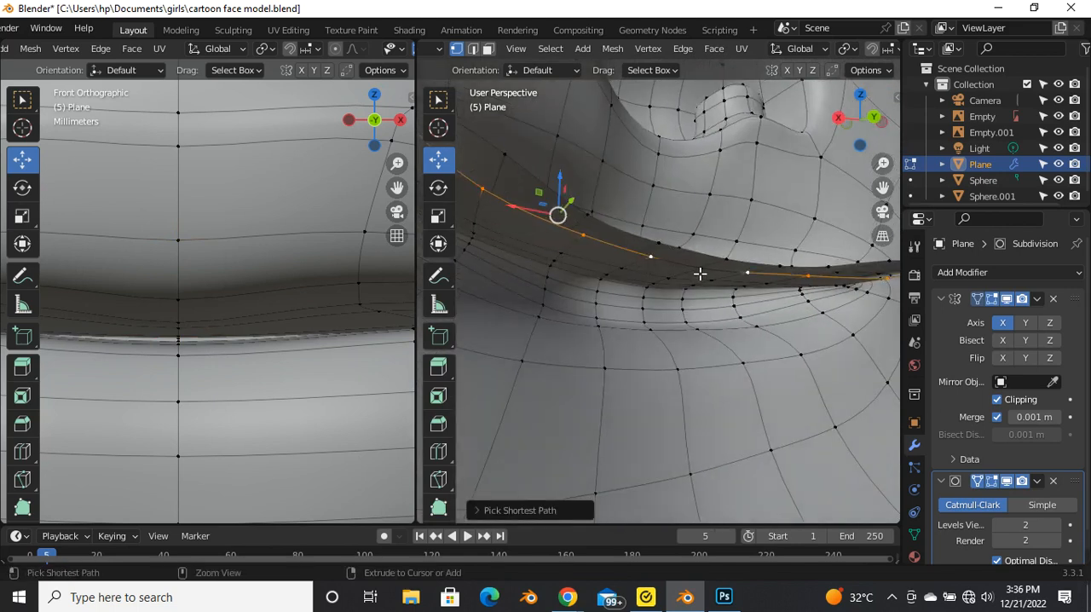
pyautogui.moveTo(608, 212); pyautogui.dragTo(609, 217)
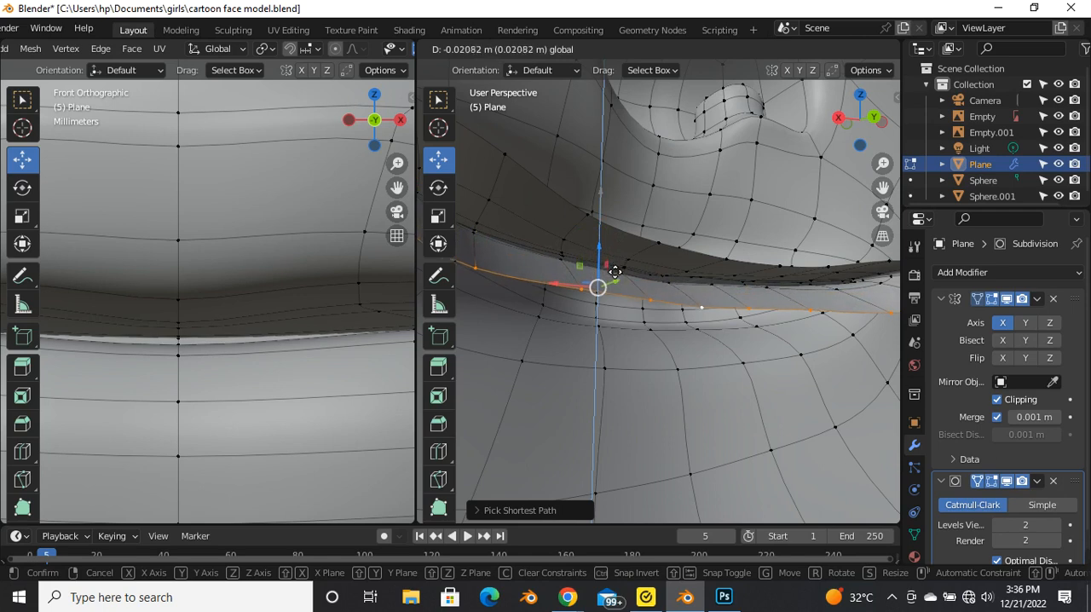
pyautogui.moveTo(612, 281); pyautogui.dragTo(613, 282)
pyautogui.scroll(-3, 625, 258)
# Step: Select the vertex row next to the lowered loop inside the mouth and raise it along the Z axis
pyautogui.moveTo(624, 269); pyautogui.dragTo(540, 376, button='middle')
pyautogui.click(518, 366)
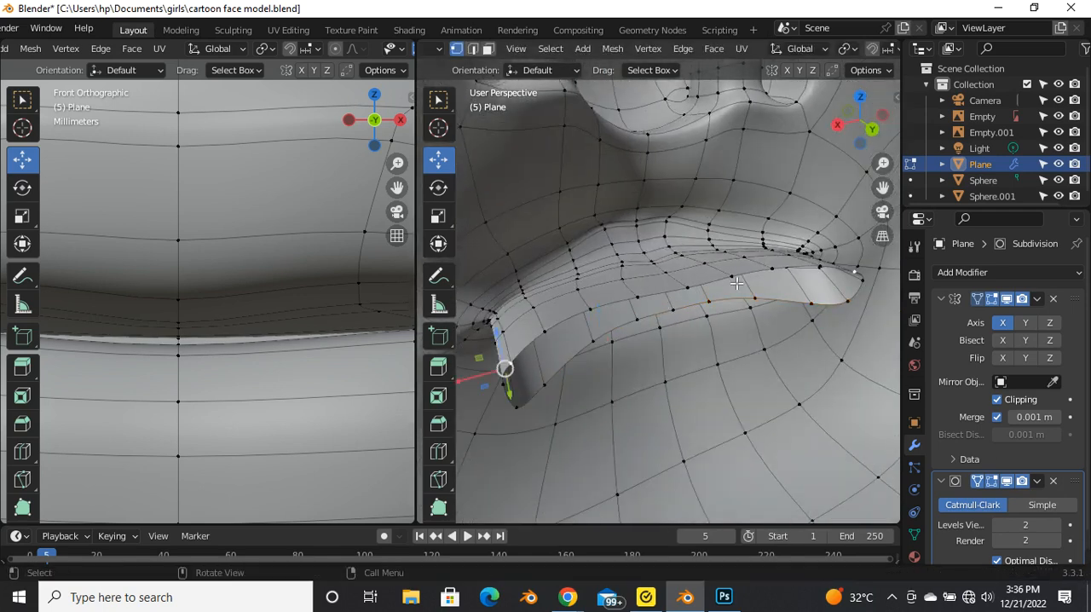
pyautogui.keyDown('ctrl'); pyautogui.click(735, 281); pyautogui.keyUp('ctrl')
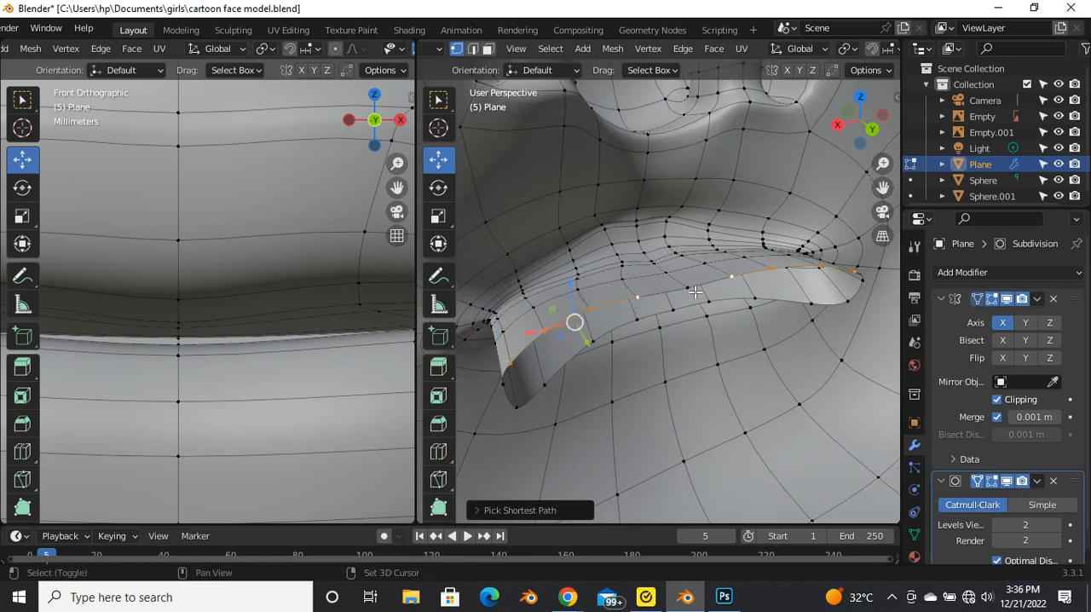
pyautogui.keyDown('shift'); pyautogui.click(694, 291); pyautogui.keyUp('shift')
pyautogui.press('g')
pyautogui.press('z')
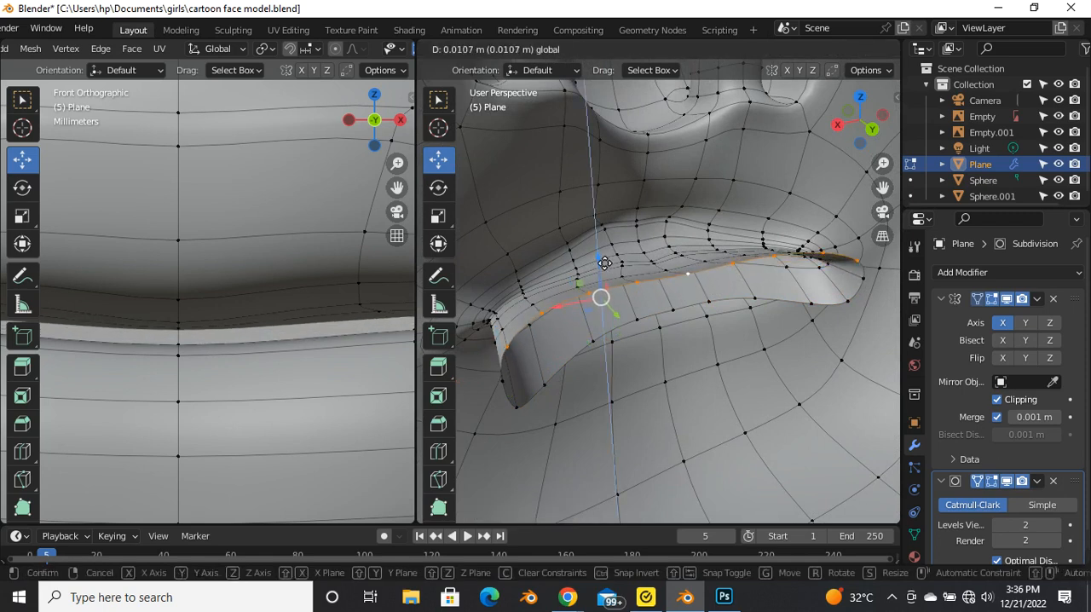
pyautogui.click(601, 252)
# Step: Examine the smoothed lips in object mode and compare the whole face with the reference in front view
pyautogui.moveTo(601, 252); pyautogui.dragTo(579, 316, button='middle')
pyautogui.scroll(3, 723, 289)
pyautogui.scroll(3, 597, 298)
pyautogui.press('Tab')
pyautogui.scroll(-3, 575, 269)
pyautogui.scroll(-4, 707, 316)
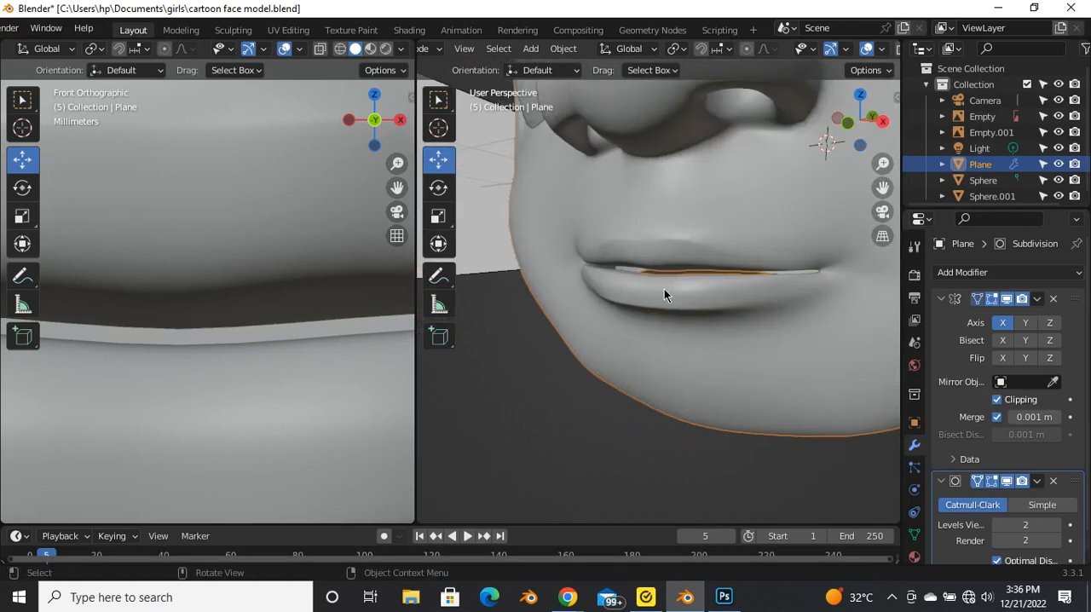
pyautogui.scroll(-4, 661, 294)
pyautogui.scroll(3, 638, 288)
pyautogui.press('`')
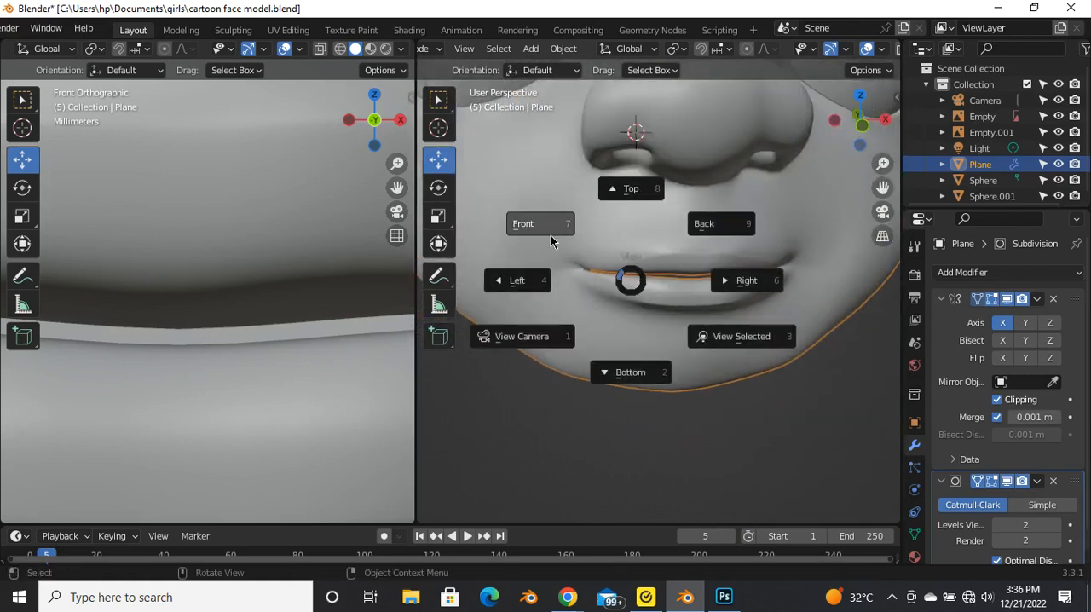
pyautogui.click(558, 247)
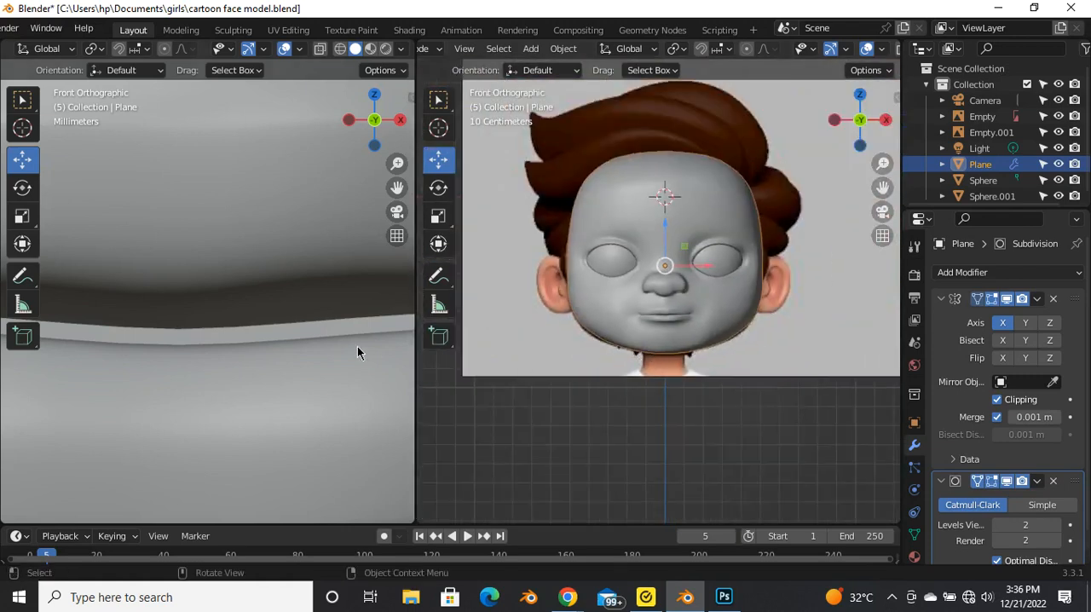
pyautogui.scroll(-8, 362, 354)
pyautogui.scroll(-3, 213, 358)
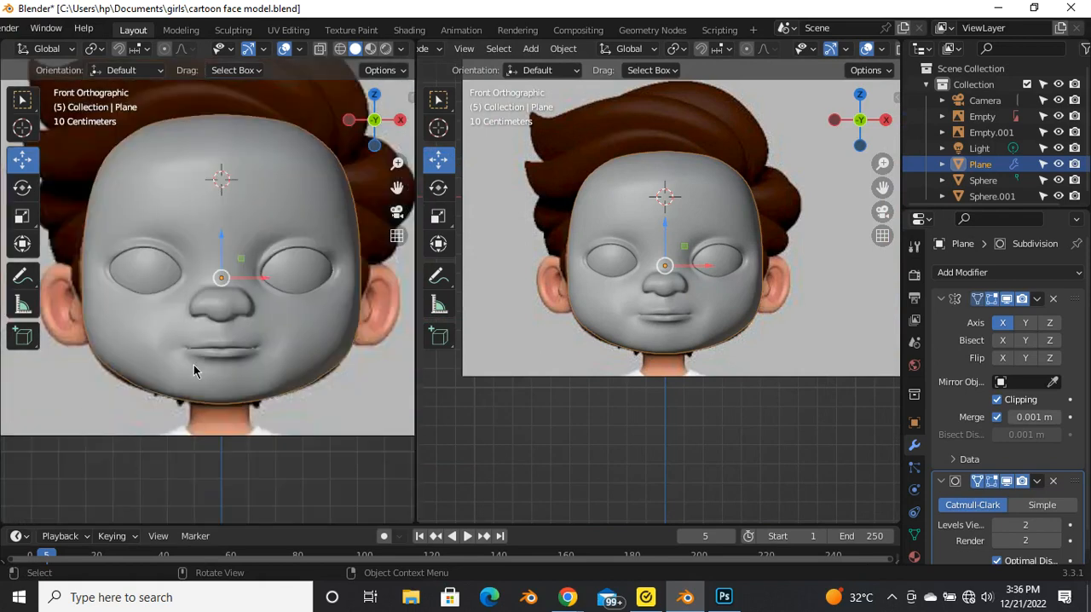
pyautogui.scroll(-2, 251, 312)
pyautogui.scroll(4, 732, 256)
# Step: Set up the right side view for mesh editing, with the subdivision preview hidden and X-ray on to reveal the reference ear
pyautogui.press('`')
pyautogui.click(823, 265)
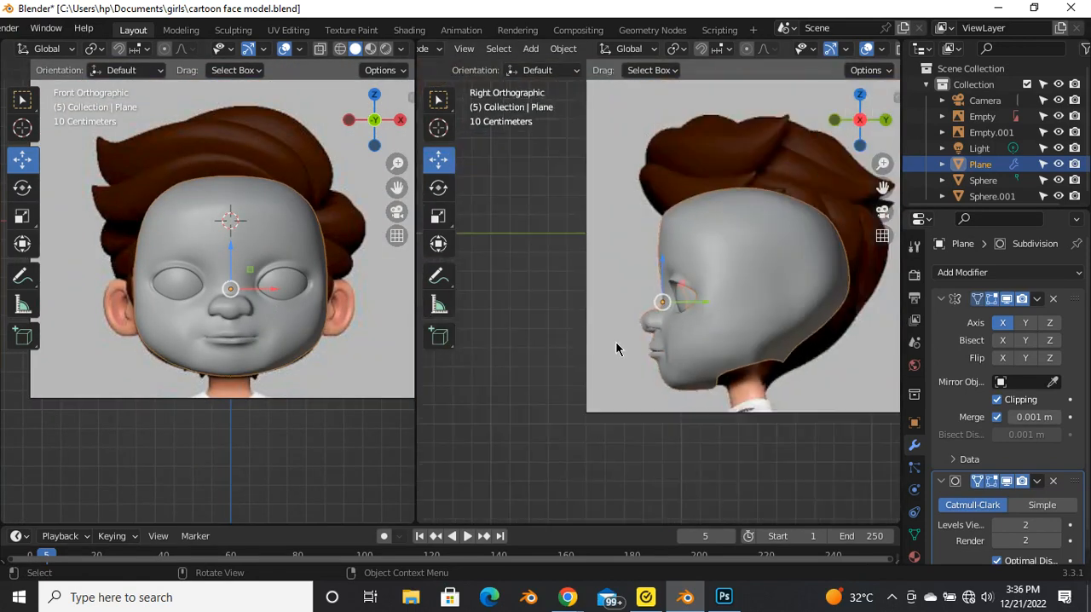
pyautogui.press('Tab')
pyautogui.scroll(4, 759, 280)
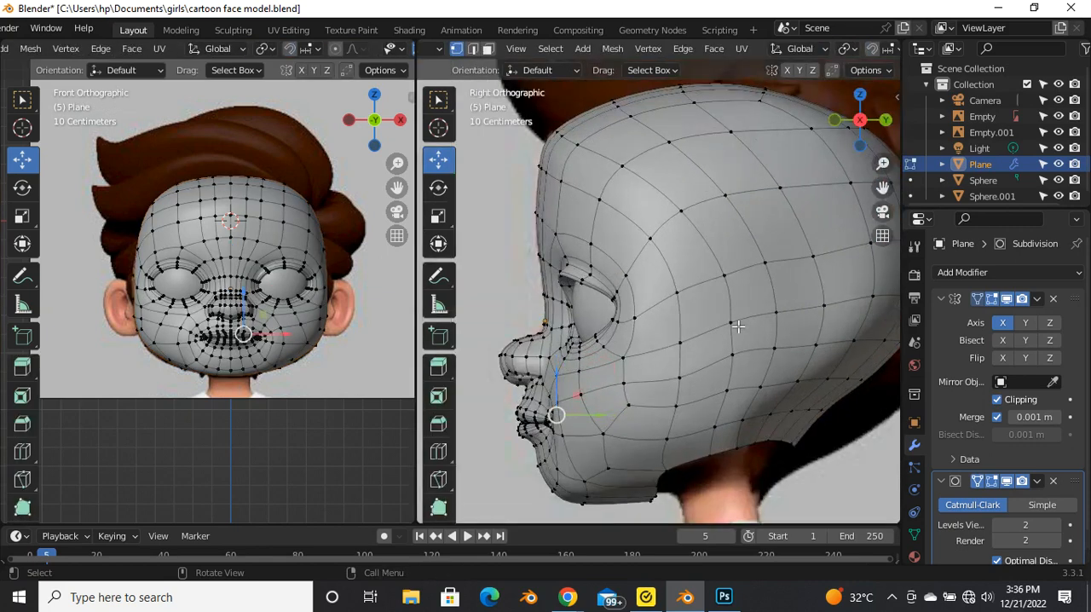
pyautogui.click(1008, 482)
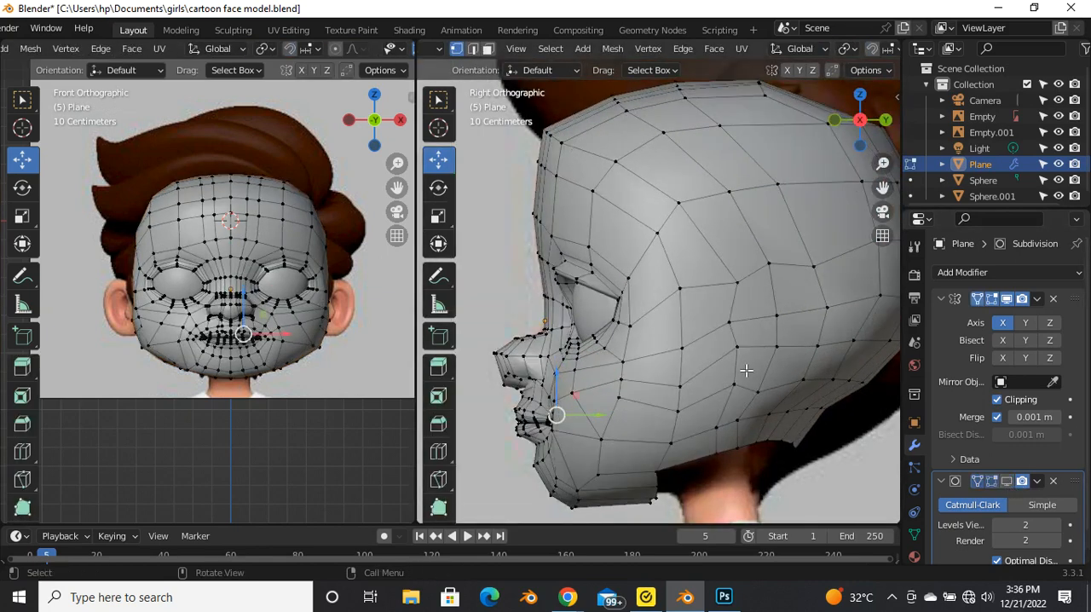
pyautogui.hotkey('alt', 'z')
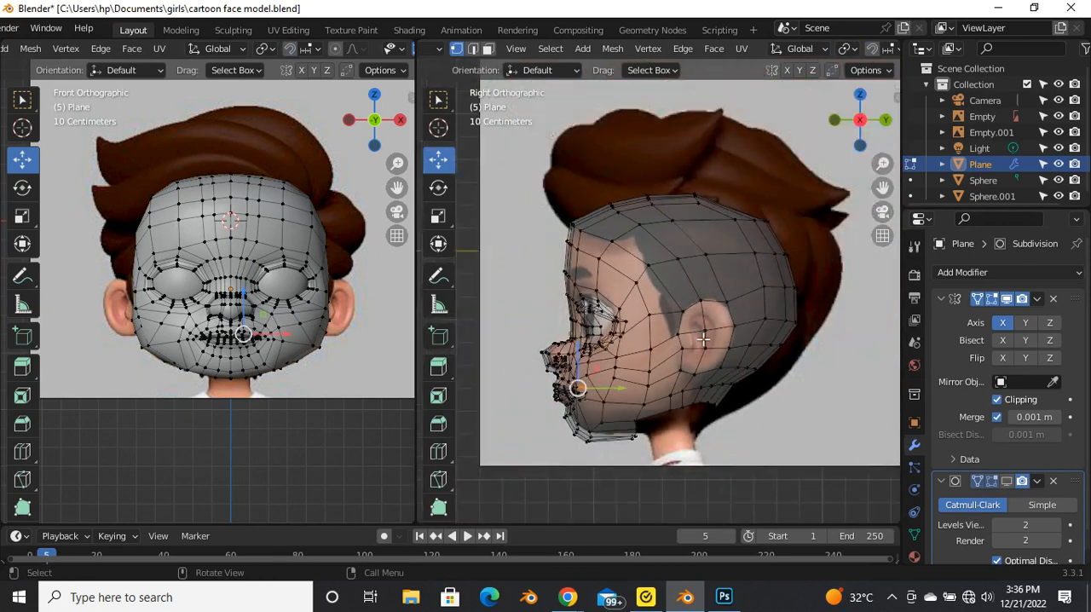
pyautogui.scroll(3, 706, 335)
# Step: Select the six side faces of the head that overlap the reference ear
pyautogui.press('3')
pyautogui.click(673, 307)
pyautogui.keyDown('shift'); pyautogui.click(711, 299); pyautogui.keyUp('shift')
pyautogui.keyDown('shift'); pyautogui.click(707, 349); pyautogui.keyUp('shift')
pyautogui.keyDown('shift'); pyautogui.click(647, 380); pyautogui.keyUp('shift')
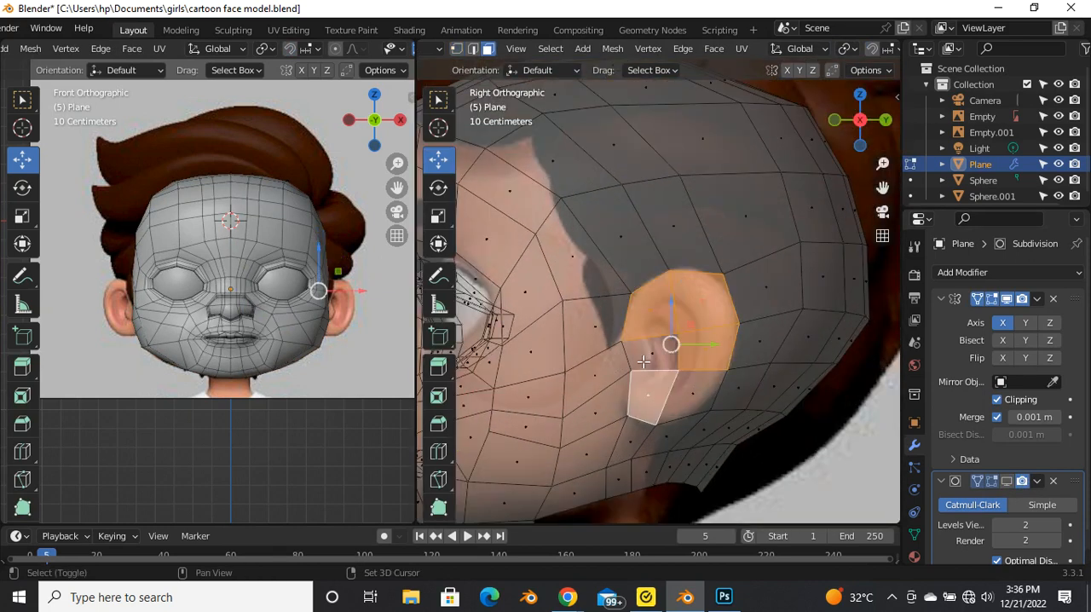
pyautogui.keyDown('shift'); pyautogui.click(687, 395); pyautogui.keyUp('shift')
pyautogui.scroll(2, 656, 307)
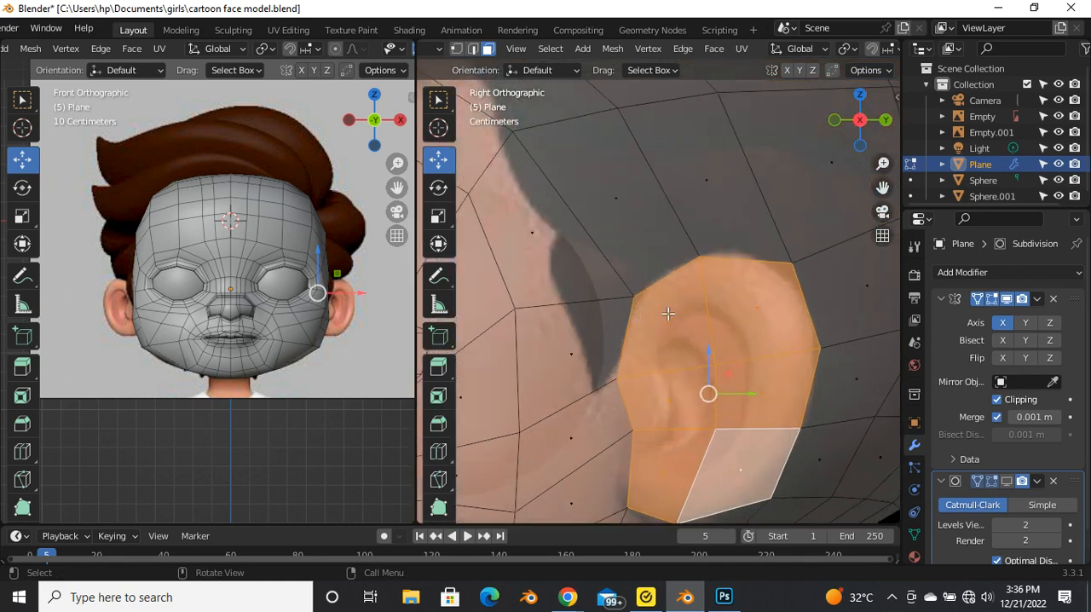
# Step: Raise the upper and middle rows of vertices around the ear area so the faces enclose the reference ear
pyautogui.press('1')
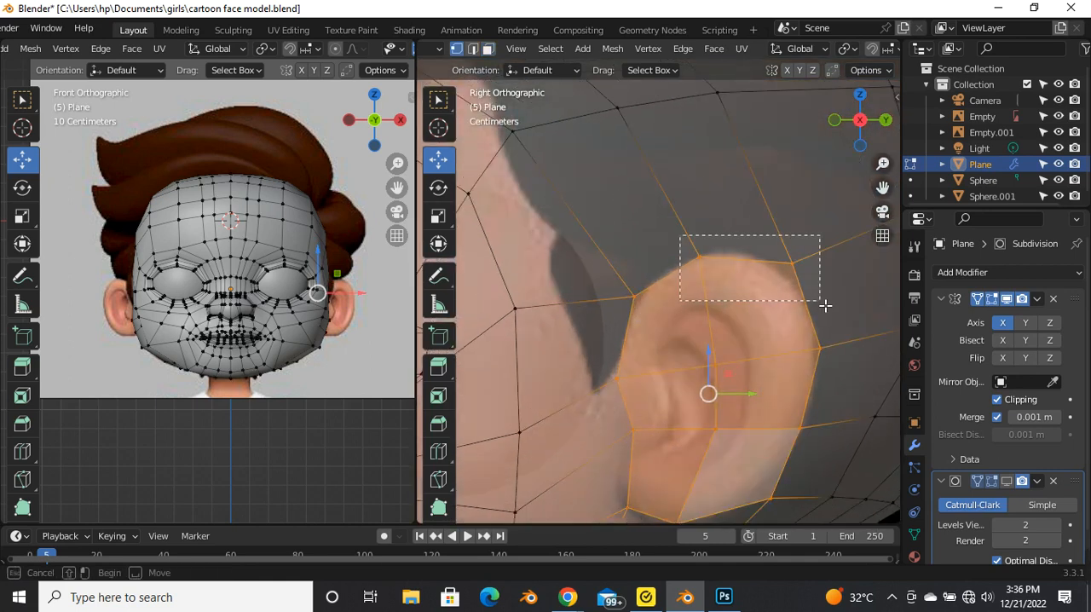
pyautogui.moveTo(825, 304); pyautogui.dragTo(823, 304)
pyautogui.moveTo(718, 258); pyautogui.dragTo(720, 207)
pyautogui.scroll(-2, 673, 326)
pyautogui.scroll(1, 673, 326)
pyautogui.moveTo(682, 304); pyautogui.dragTo(839, 317)
pyautogui.moveTo(707, 282); pyautogui.dragTo(708, 262)
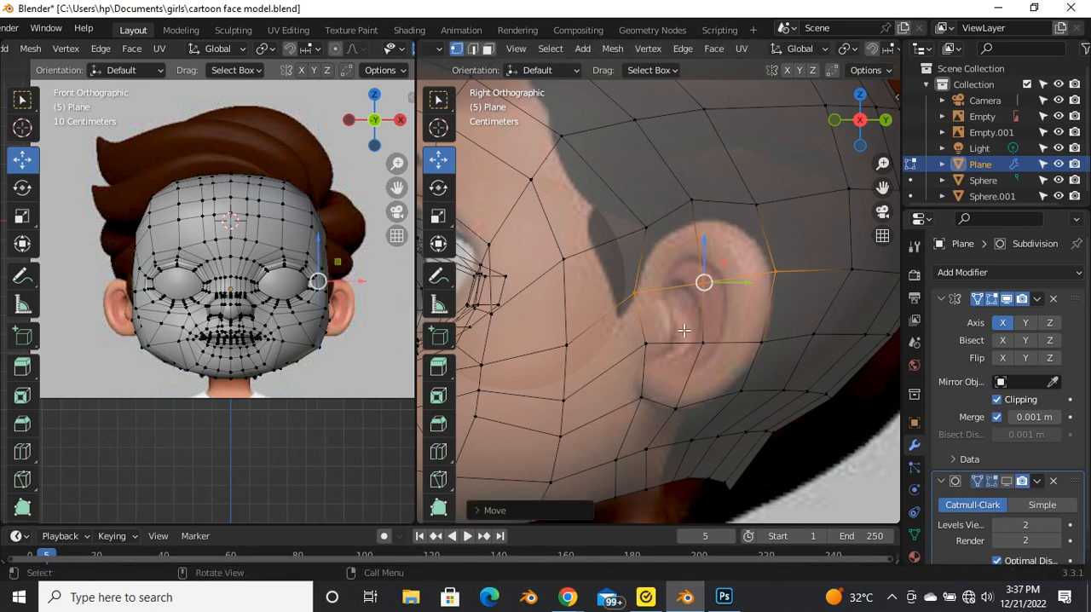
# Step: Select the six adjusted faces covering the reference ear in face mode
pyautogui.press('3')
pyautogui.click(669, 251)
pyautogui.keyDown('shift'); pyautogui.click(739, 243); pyautogui.keyUp('shift')
pyautogui.keyDown('shift'); pyautogui.click(738, 311); pyautogui.keyUp('shift')
pyautogui.keyDown('shift'); pyautogui.click(709, 364); pyautogui.keyUp('shift')
pyautogui.keyDown('shift'); pyautogui.click(664, 322); pyautogui.keyUp('shift')
pyautogui.keyDown('shift'); pyautogui.click(659, 366); pyautogui.keyUp('shift')
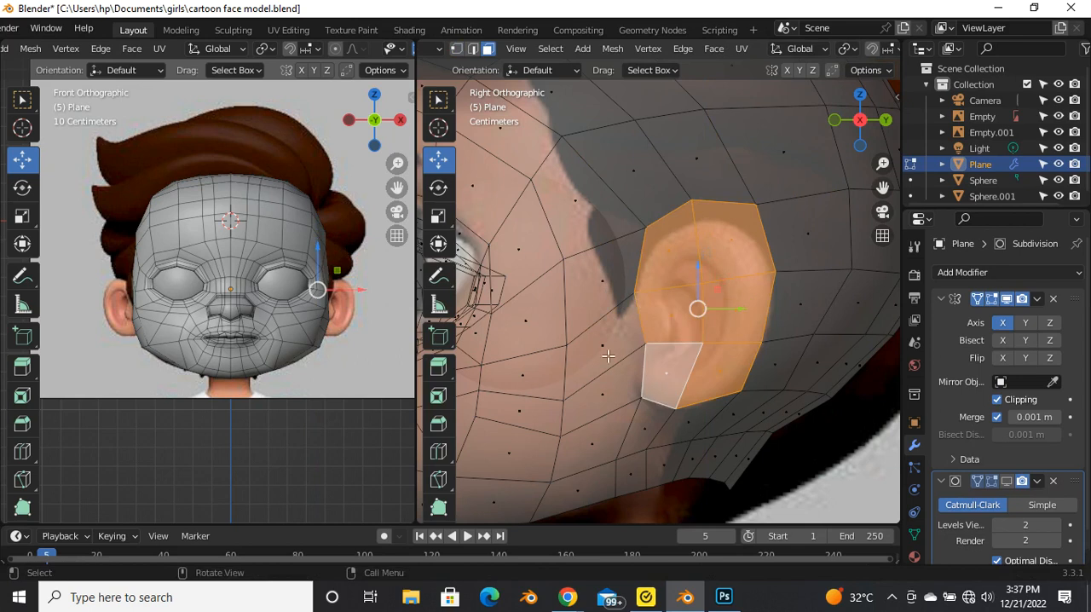
pyautogui.press('e')
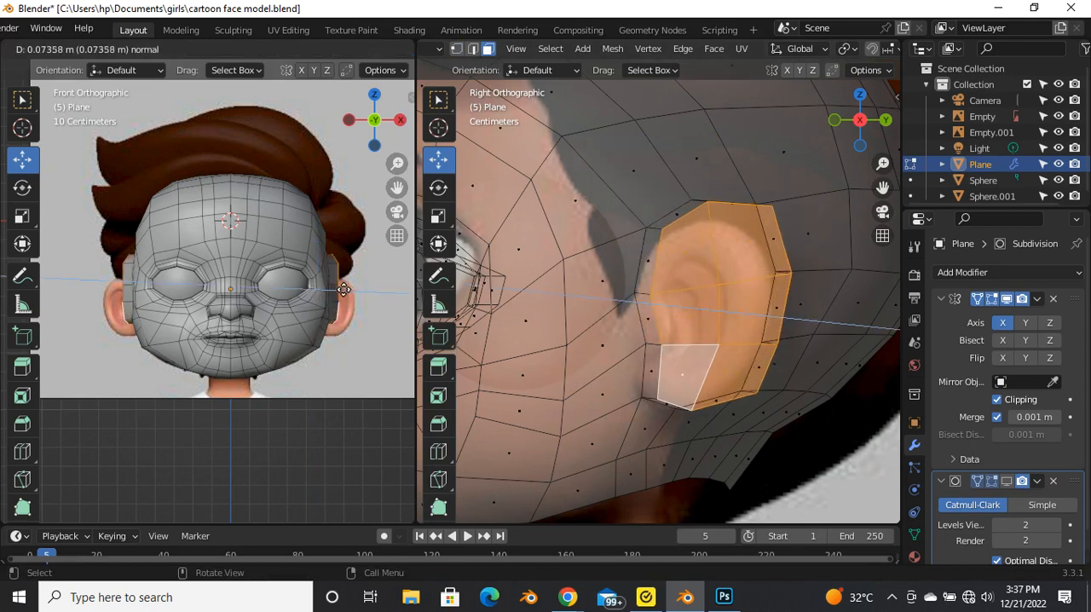
pyautogui.rightClick(345, 290)
pyautogui.moveTo(360, 297); pyautogui.dragTo(393, 304)
pyautogui.moveTo(364, 341); pyautogui.dragTo(294, 423, button='middle')
pyautogui.hotkey('ctrl', 'z')
pyautogui.hotkey('ctrl', 'z')
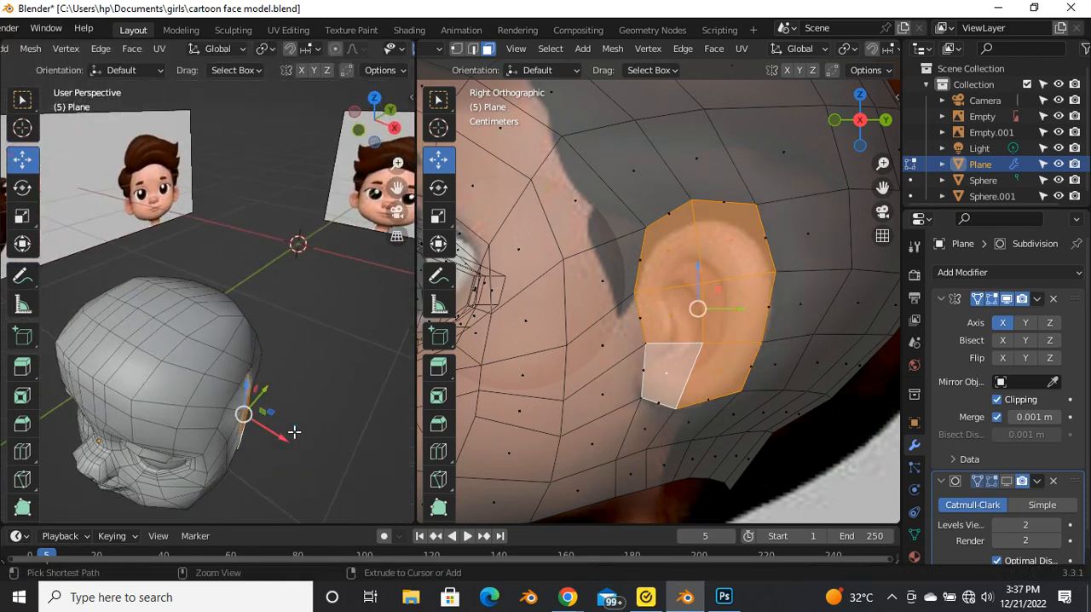
# Step: Extrude the selected ear faces outward from the head about 0.107 m
pyautogui.press('e')
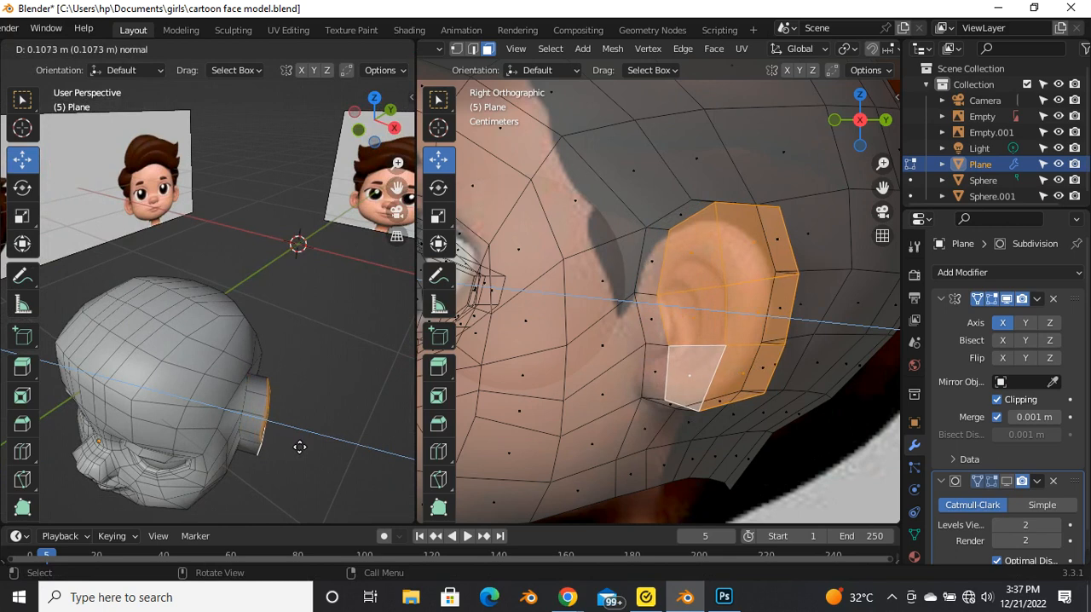
pyautogui.click(301, 441)
pyautogui.scroll(-4, 302, 439)
pyautogui.moveTo(305, 439); pyautogui.dragTo(165, 409, button='middle')
pyautogui.scroll(5, 243, 453)
pyautogui.scroll(4, 174, 386)
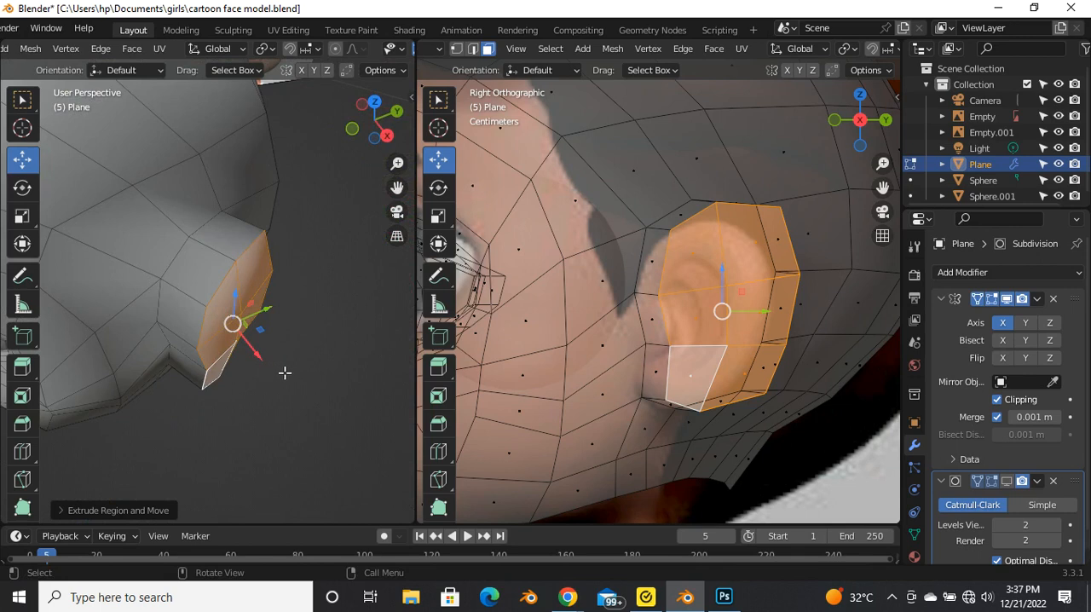
# Step: Rotate the extruded ear faces about -39 degrees around the Z axis and shift them slightly
pyautogui.press('r')
pyautogui.press('z')
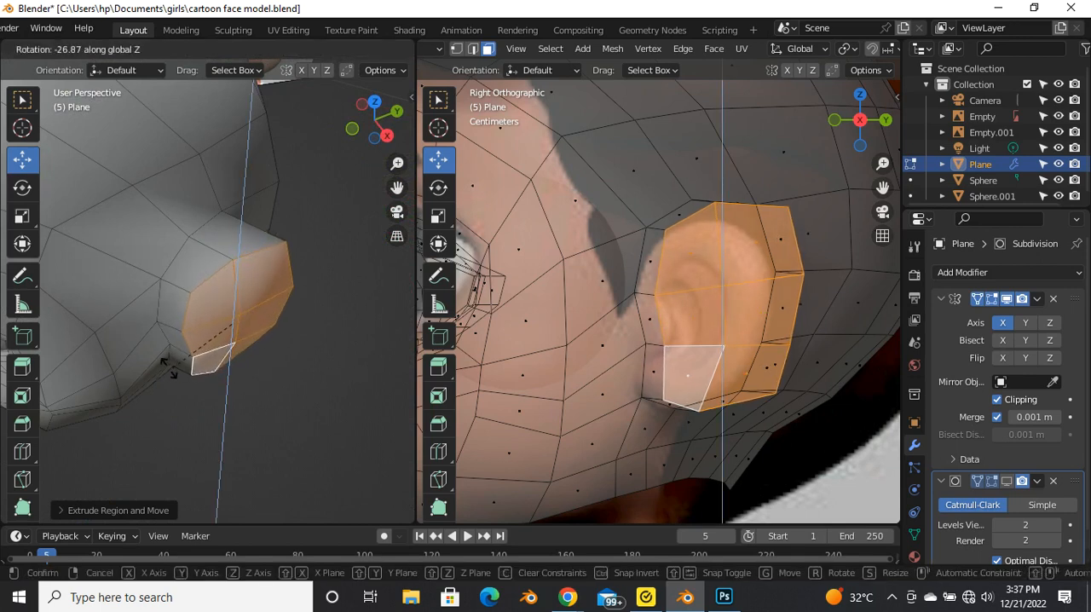
pyautogui.click(103, 384)
pyautogui.moveTo(222, 364); pyautogui.dragTo(275, 363, button='middle')
pyautogui.moveTo(274, 365); pyautogui.dragTo(273, 363)
# Step: Turn off X-ray and examine the extruded ear against the reference in front view and from several angles
pyautogui.scroll(-3, 589, 390)
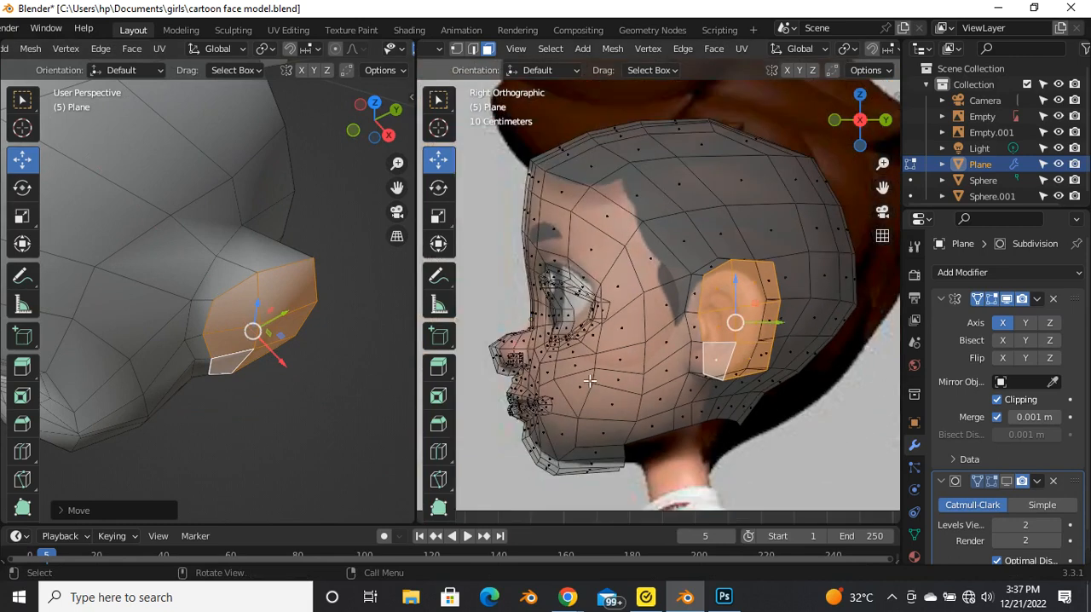
pyautogui.hotkey('alt', 'z')
pyautogui.moveTo(590, 382); pyautogui.dragTo(691, 304, button='middle')
pyautogui.scroll(-5, 310, 385)
pyautogui.moveTo(253, 393); pyautogui.dragTo(299, 337, button='middle')
pyautogui.press('`')
pyautogui.click(176, 261)
pyautogui.scroll(6, 358, 247)
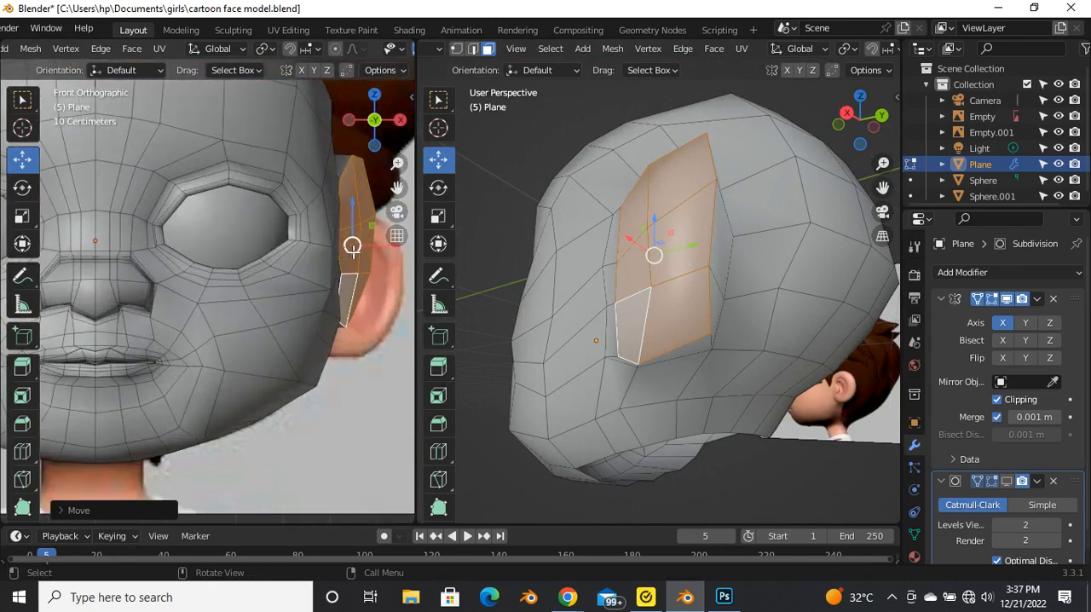
pyautogui.scroll(-4, 318, 288)
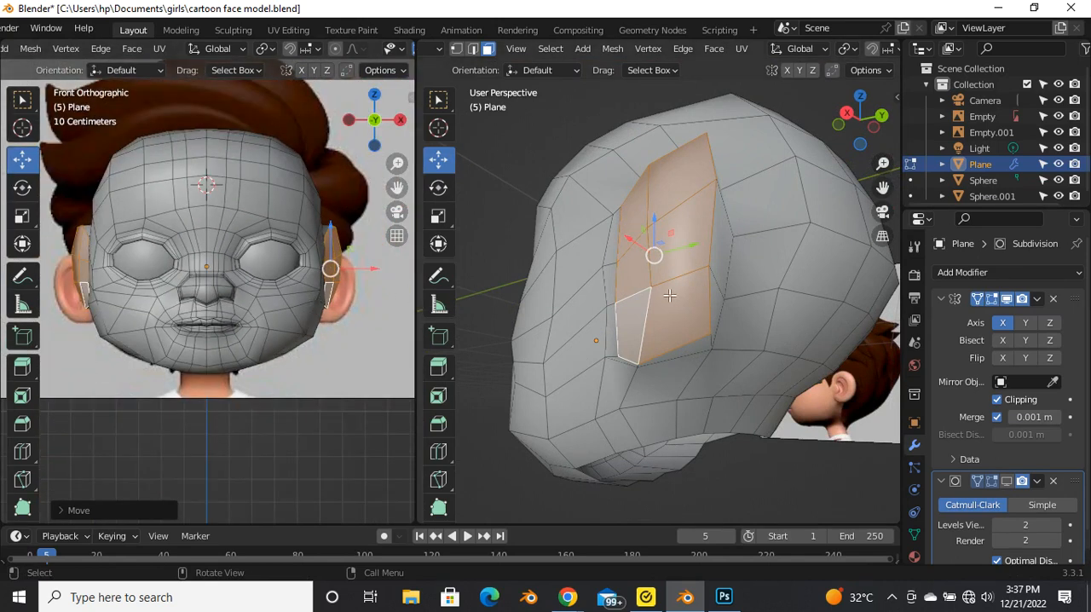
pyautogui.scroll(4, 374, 282)
pyautogui.scroll(-4, 714, 288)
pyautogui.moveTo(714, 288); pyautogui.dragTo(743, 439, button='middle')
pyautogui.scroll(3, 713, 344)
pyautogui.moveTo(712, 343); pyautogui.dragTo(640, 426, button='middle')
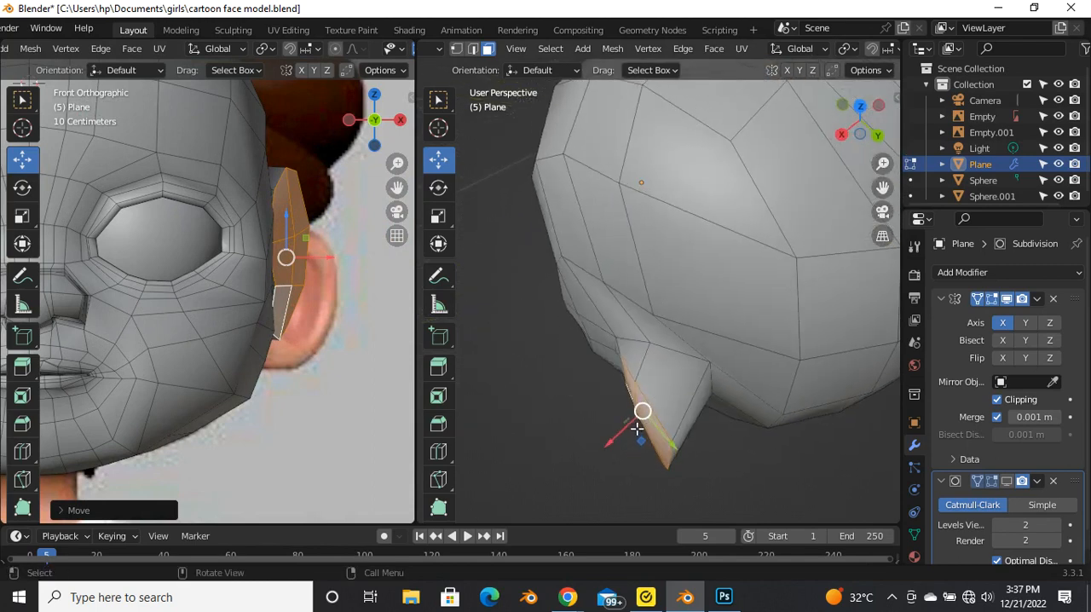
# Step: Move the extruded ear faces outward along the X axis about 0.04 m
pyautogui.moveTo(623, 438); pyautogui.dragTo(611, 448)
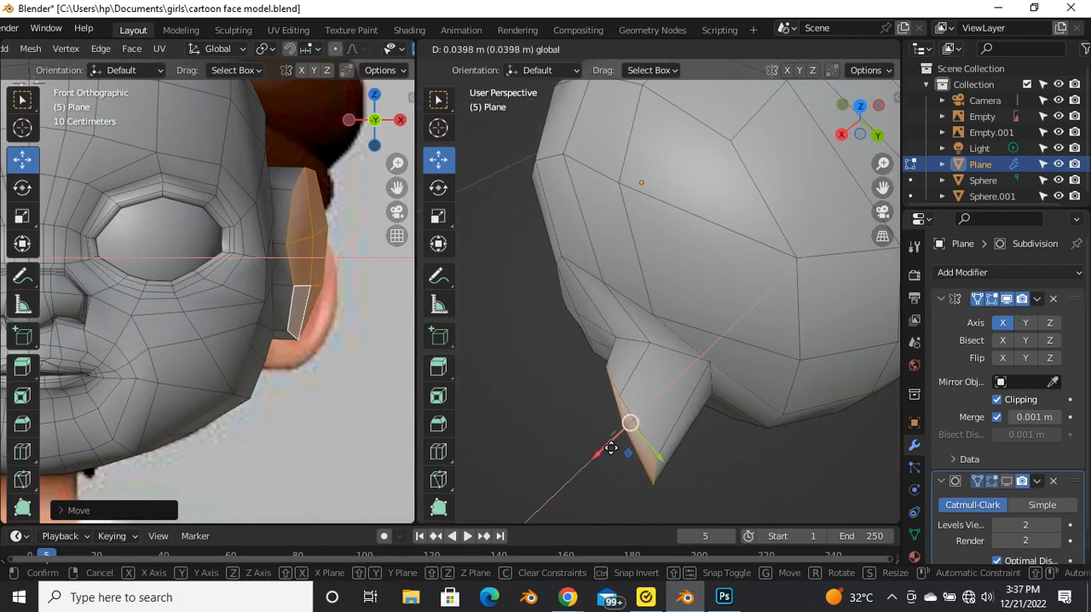
pyautogui.moveTo(611, 448); pyautogui.dragTo(609, 450)
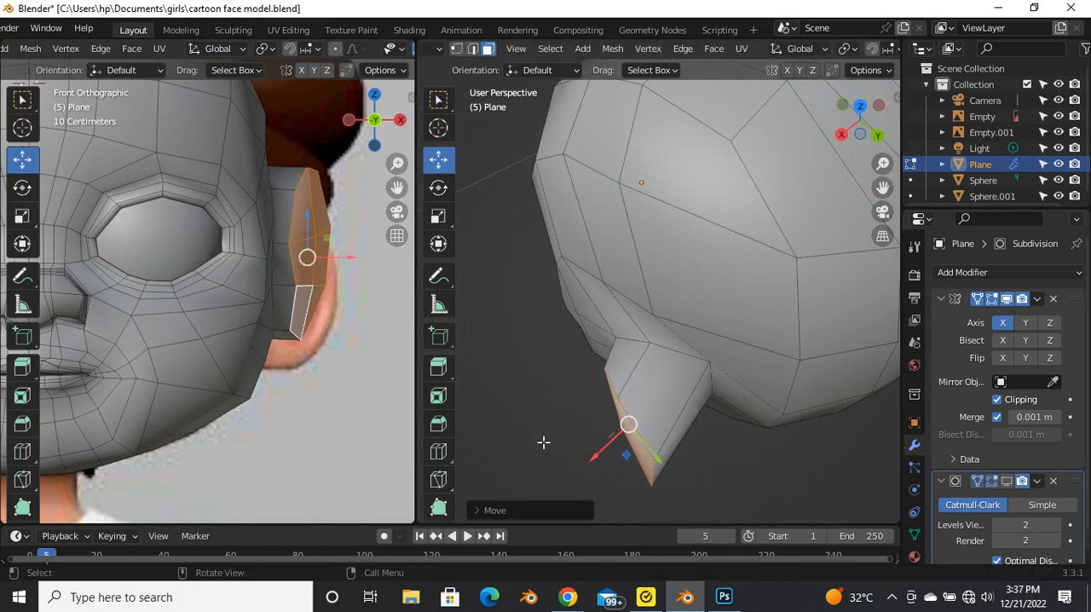
pyautogui.scroll(-4, 308, 320)
pyautogui.moveTo(621, 390); pyautogui.dragTo(805, 368, button='middle')
# Step: Try to rotate the extruded ear faces about -18 degrees around the Z axis and shift them slightly
pyautogui.press('r')
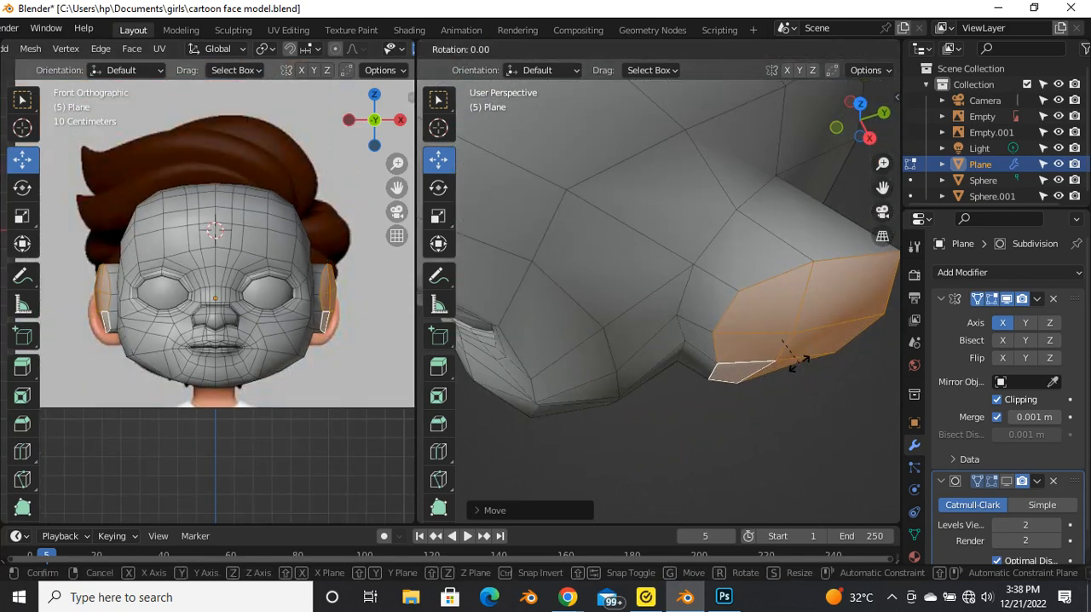
pyautogui.press('z')
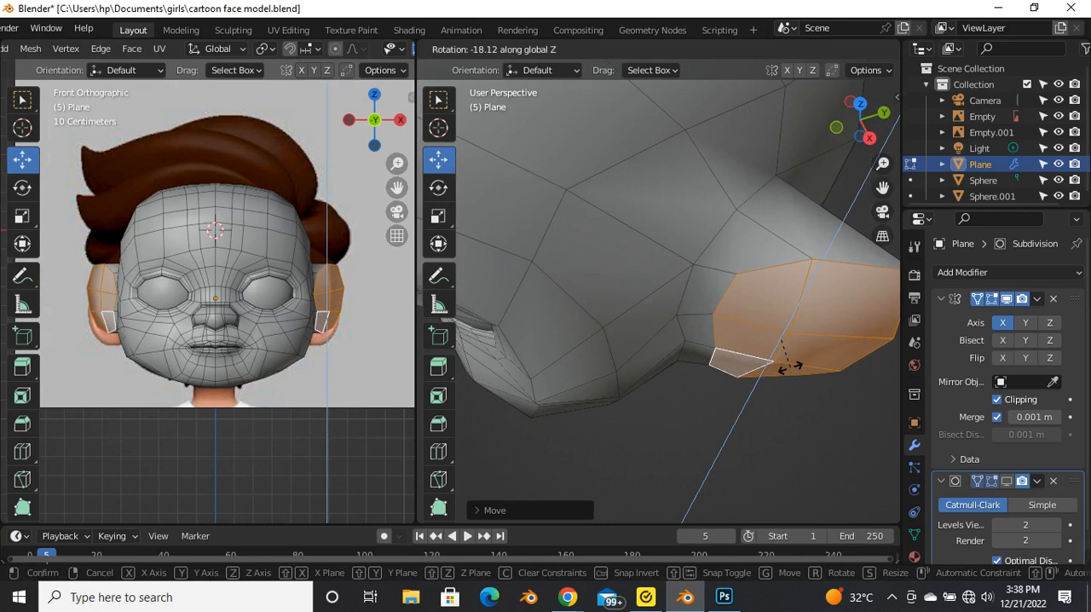
pyautogui.click(784, 368)
pyautogui.moveTo(815, 377); pyautogui.dragTo(809, 375)
pyautogui.moveTo(809, 375); pyautogui.dragTo(673, 344, button='middle')
pyautogui.scroll(2, 707, 364)
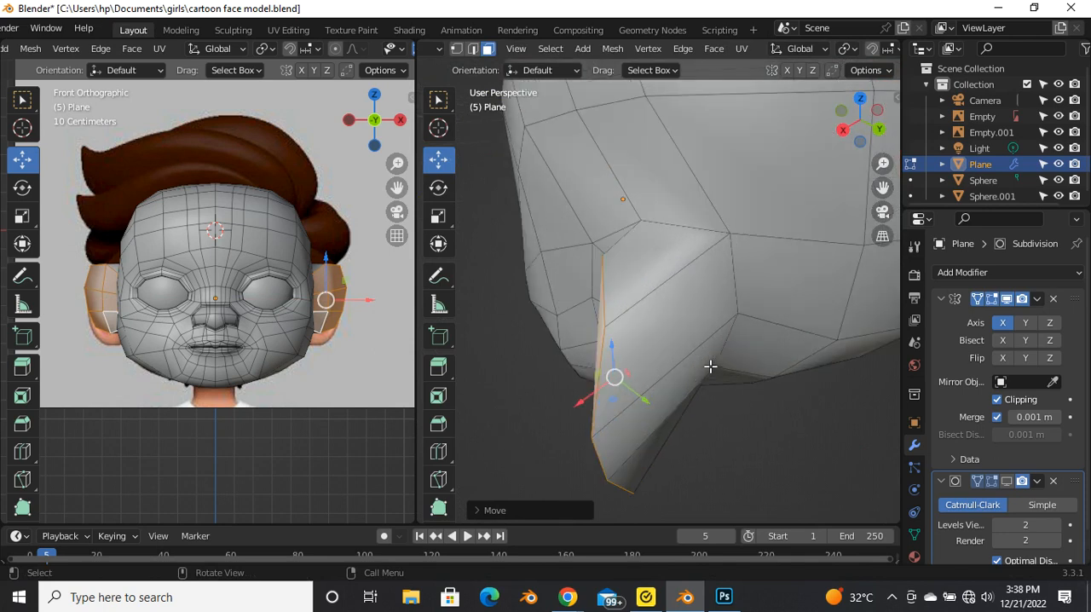
# Step: Try to move the rear rim edges of the ear inward along the X axis in edge mode
pyautogui.press('2')
pyautogui.click(604, 356)
pyautogui.scroll(-5, 606, 355)
pyautogui.moveTo(650, 389); pyautogui.dragTo(730, 358, button='middle')
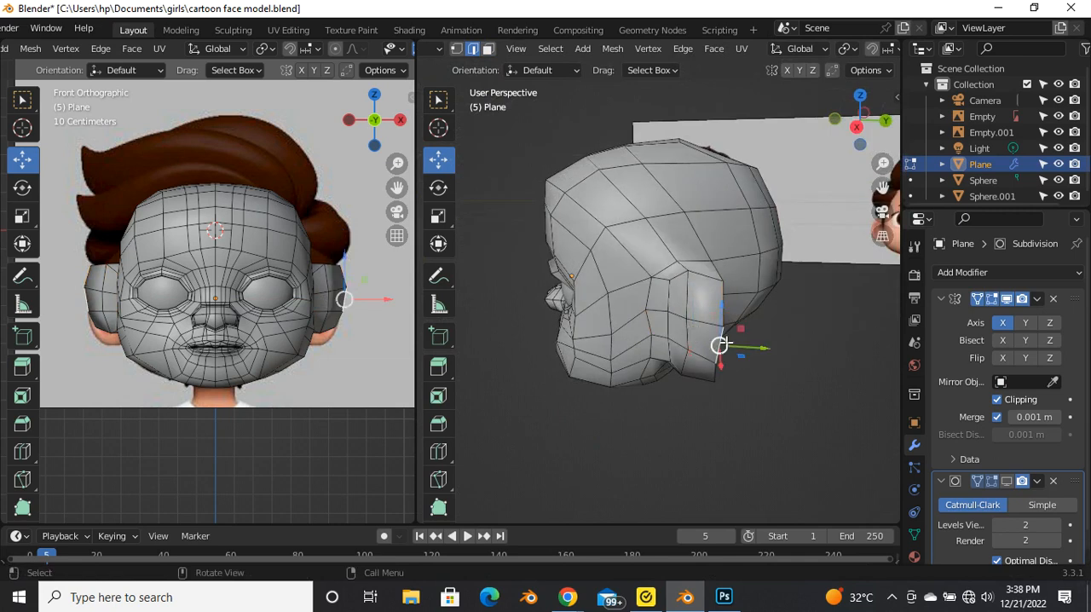
pyautogui.moveTo(723, 374); pyautogui.dragTo(576, 396, button='middle')
pyautogui.moveTo(569, 388); pyautogui.dragTo(582, 389)
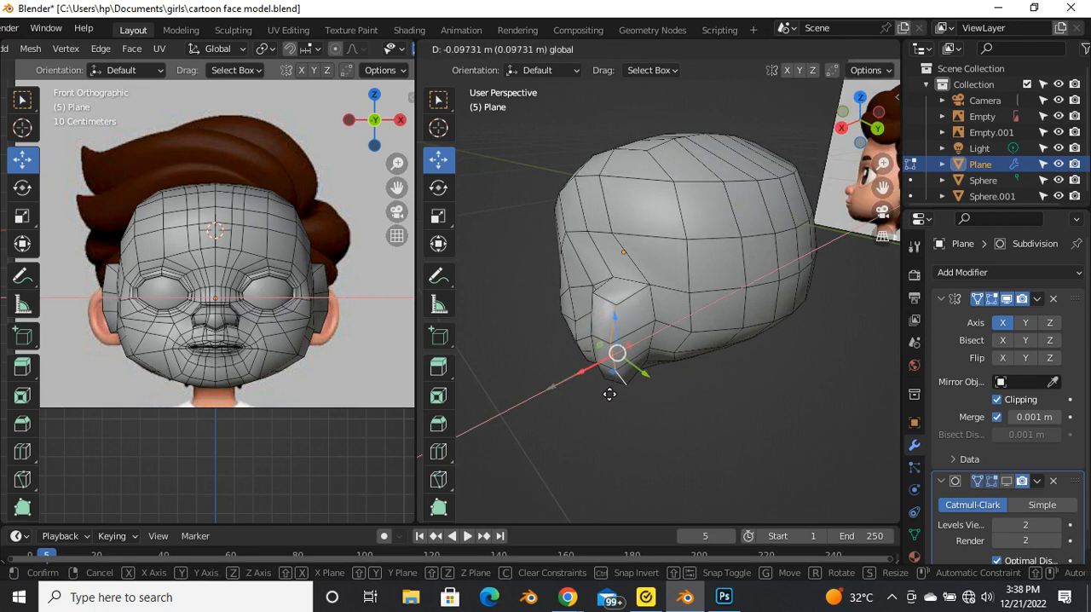
pyautogui.moveTo(615, 394); pyautogui.dragTo(591, 394)
pyautogui.moveTo(592, 394); pyautogui.dragTo(726, 372, button='middle')
pyautogui.scroll(5, 726, 372)
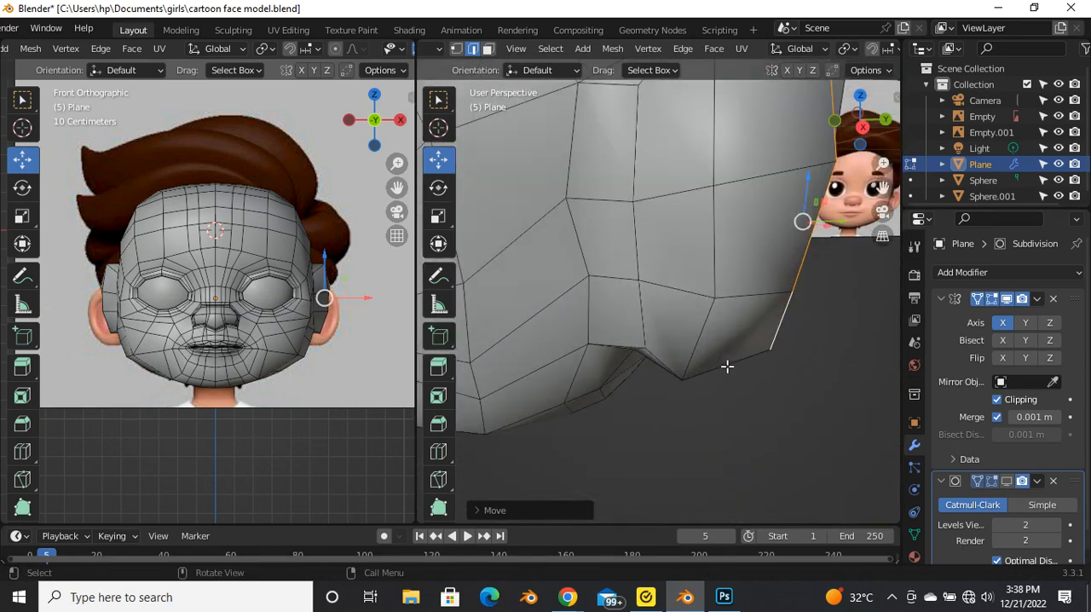
# Step: Undo the ear rim edge edits and the last rotation of the ear faces
pyautogui.hotkey('ctrl', 'z')
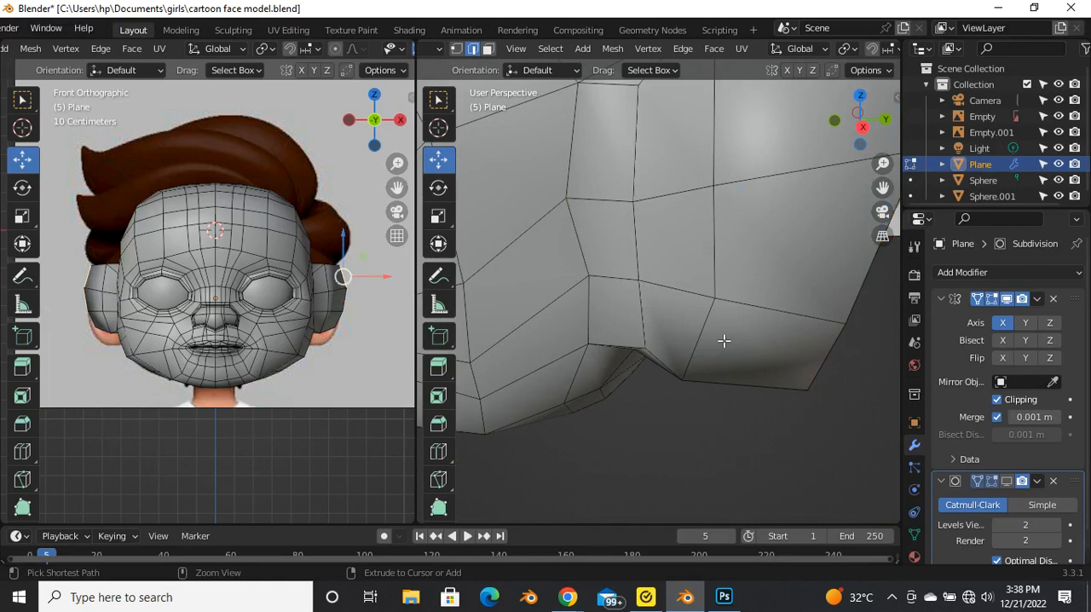
pyautogui.hotkey('ctrl', 'z')
pyautogui.hotkey('ctrl', 'z')
pyautogui.hotkey('ctrl', 'z')
pyautogui.hotkey('ctrl', 'z')
# Step: Move the vertices along the ear's front edge toward the head and scale them to about 0.84
pyautogui.scroll(-5, 708, 339)
pyautogui.moveTo(706, 341); pyautogui.dragTo(729, 354, button='middle')
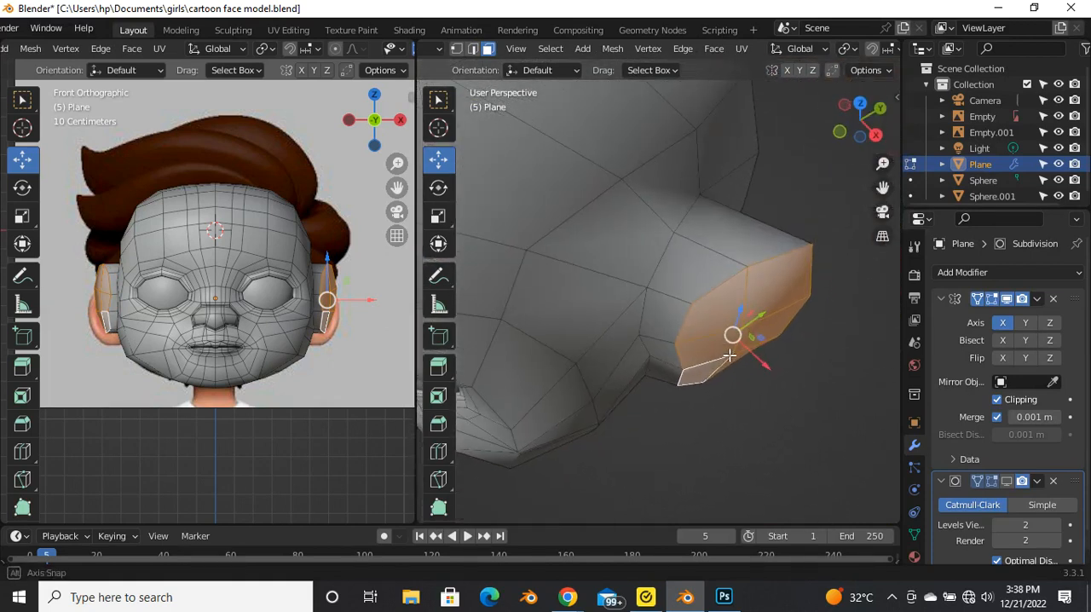
pyautogui.click(674, 317)
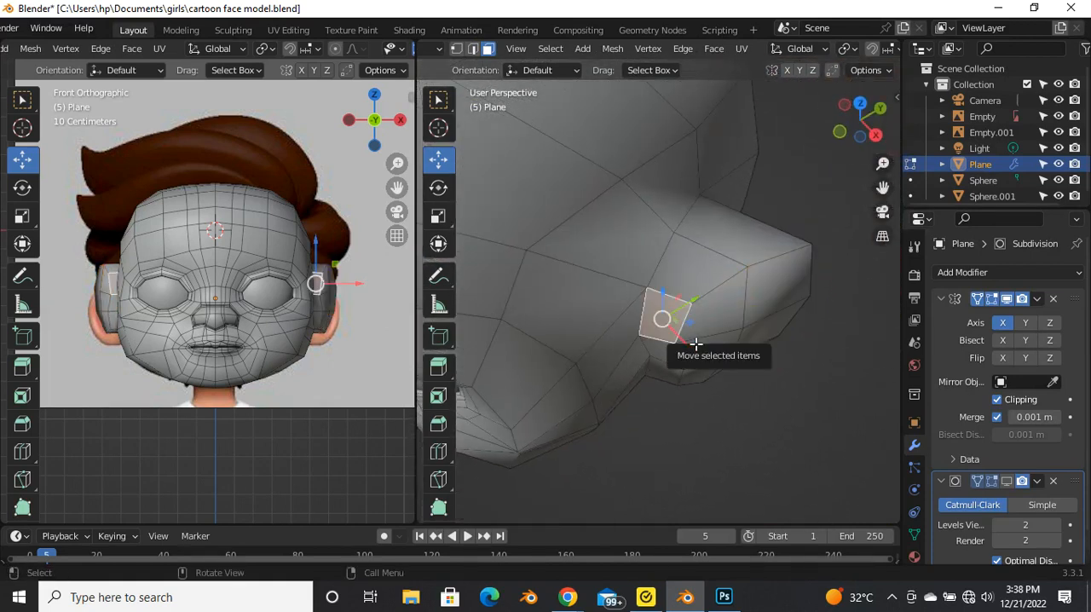
pyautogui.press('1')
pyautogui.click(694, 317)
pyautogui.moveTo(694, 317); pyautogui.dragTo(701, 347, button='middle')
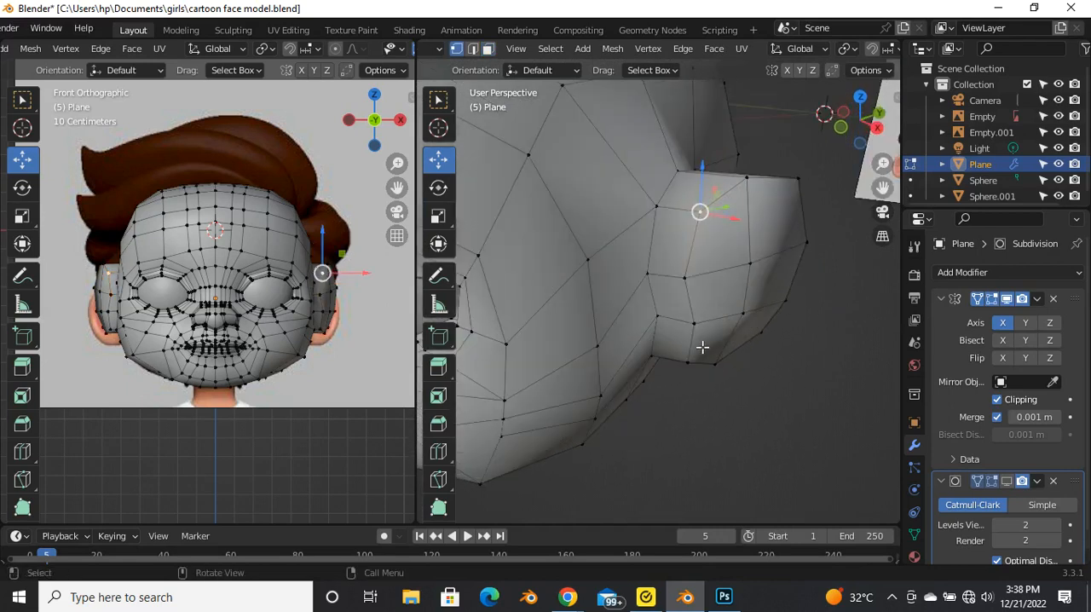
pyautogui.moveTo(692, 293); pyautogui.dragTo(688, 356, button='middle')
pyautogui.moveTo(705, 363); pyautogui.dragTo(703, 351)
pyautogui.moveTo(704, 351); pyautogui.dragTo(649, 304, button='middle')
pyautogui.press('s')
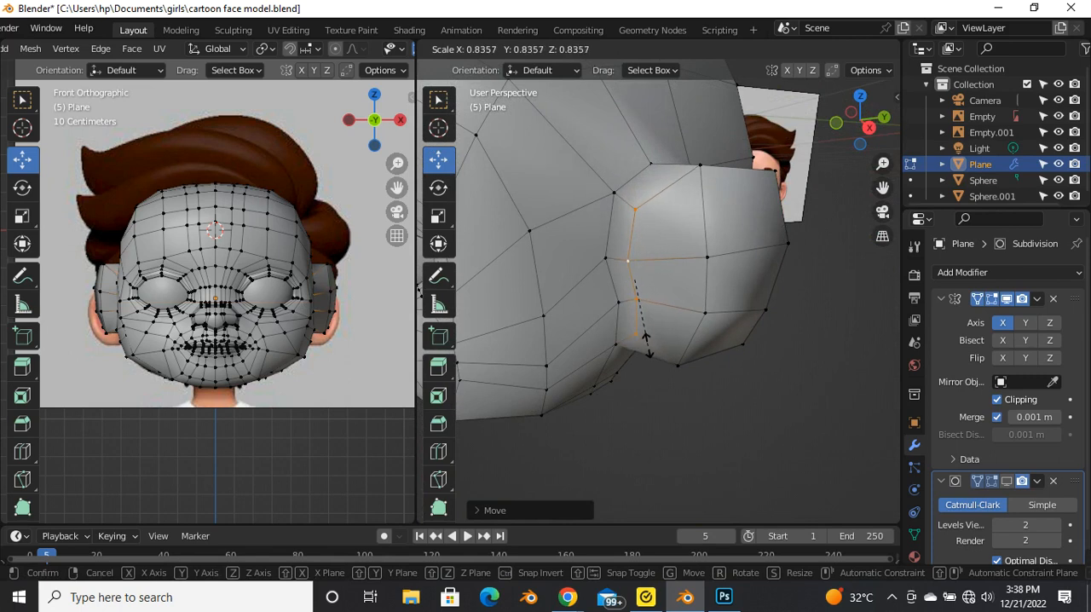
pyautogui.click(645, 341)
# Step: Preview the ear with the Subdivision modifier temporarily shown in the viewport and examine its front edge from several angles
pyautogui.moveTo(639, 349); pyautogui.dragTo(660, 222, button='middle')
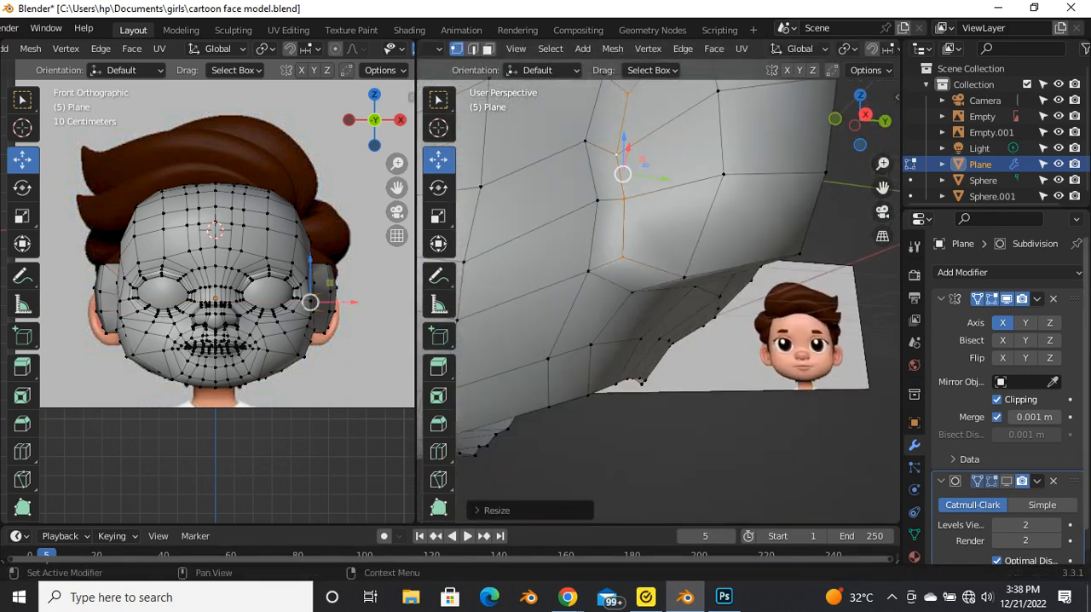
pyautogui.click(1007, 482)
pyautogui.moveTo(646, 315); pyautogui.dragTo(607, 391, button='middle')
pyautogui.moveTo(651, 299); pyautogui.dragTo(641, 300)
pyautogui.moveTo(593, 378); pyautogui.dragTo(605, 256, button='middle')
pyautogui.click(1011, 482)
pyautogui.moveTo(648, 340); pyautogui.dragTo(611, 264, button='middle')
# Step: Select the six faces on the outer side of the ear in face mode
pyautogui.press('3')
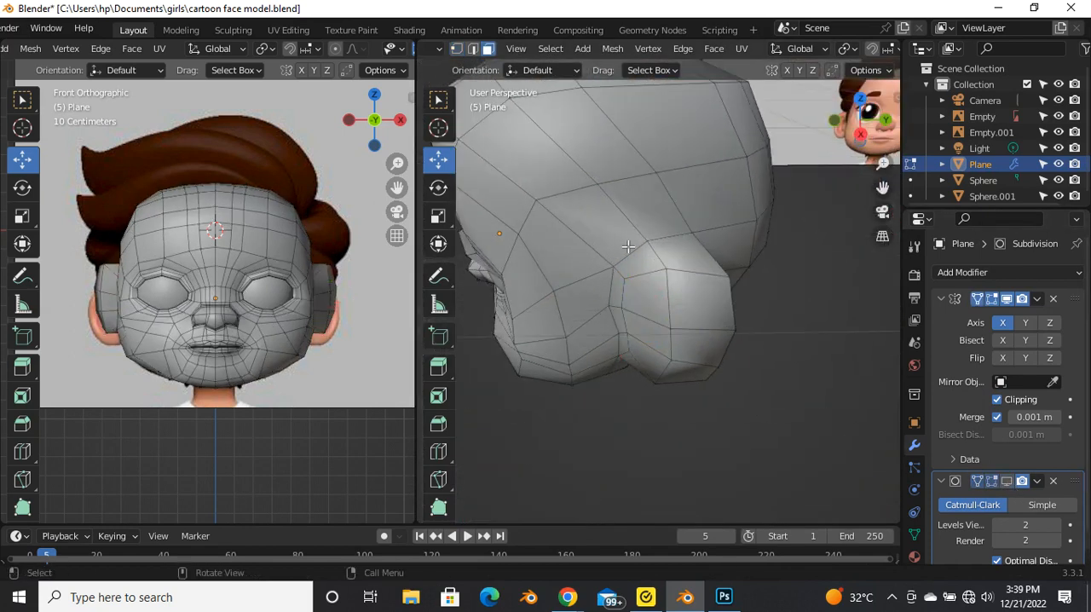
pyautogui.click(673, 321)
pyautogui.keyDown('shift'); pyautogui.click(706, 323); pyautogui.keyUp('shift')
pyautogui.keyDown('shift'); pyautogui.click(701, 362); pyautogui.keyUp('shift')
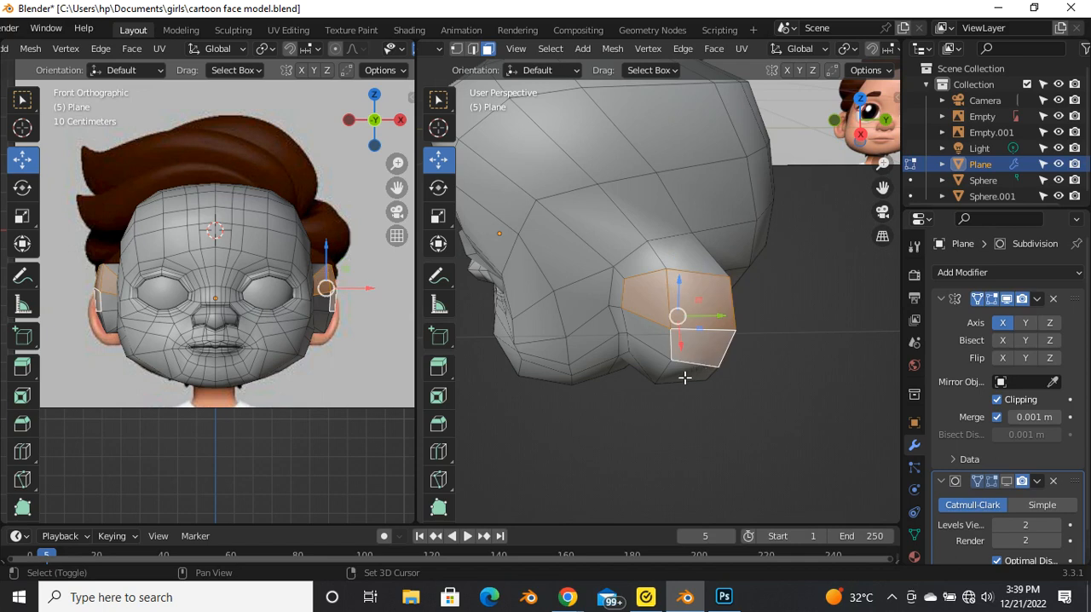
pyautogui.keyDown('shift'); pyautogui.click(652, 363); pyautogui.keyUp('shift')
pyautogui.keyDown('shift'); pyautogui.click(647, 341); pyautogui.keyUp('shift')
pyautogui.keyDown('shift'); pyautogui.click(692, 375); pyautogui.keyUp('shift')
# Step: Try extruding the selected ear faces and moving them outward, undoing each attempt
pyautogui.moveTo(646, 378); pyautogui.dragTo(759, 387, button='middle')
pyautogui.scroll(2, 759, 386)
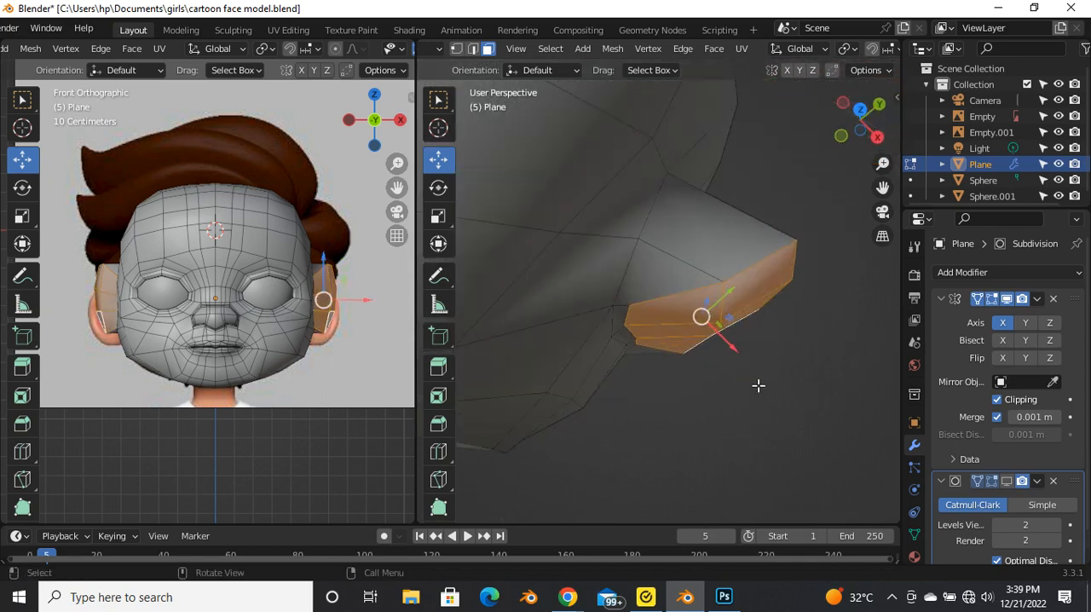
pyautogui.press('e')
pyautogui.click(788, 433)
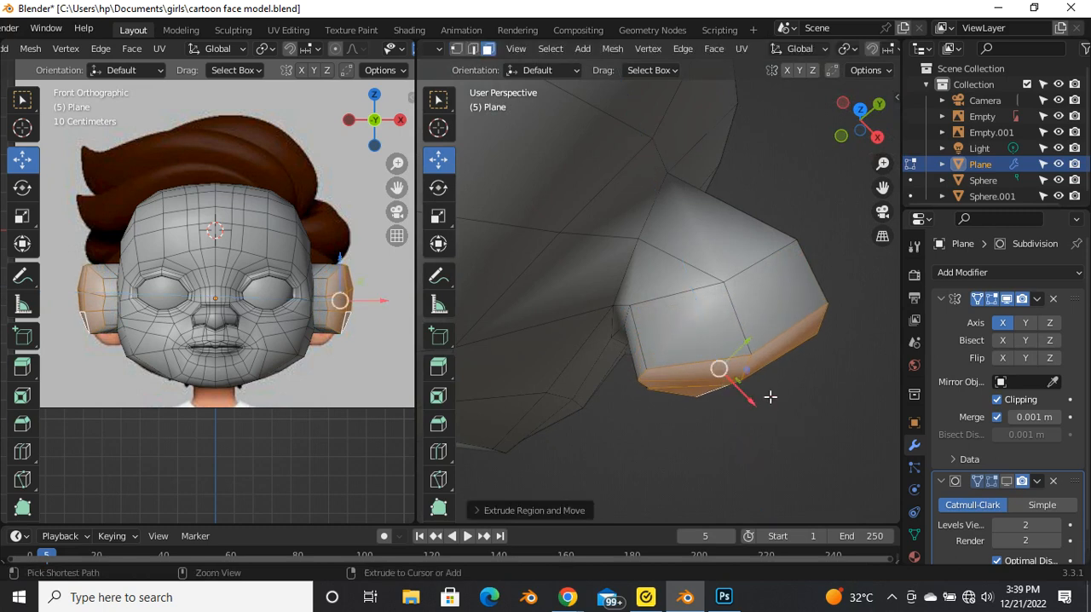
pyautogui.hotkey('ctrl', 'z')
pyautogui.moveTo(745, 356); pyautogui.dragTo(759, 369)
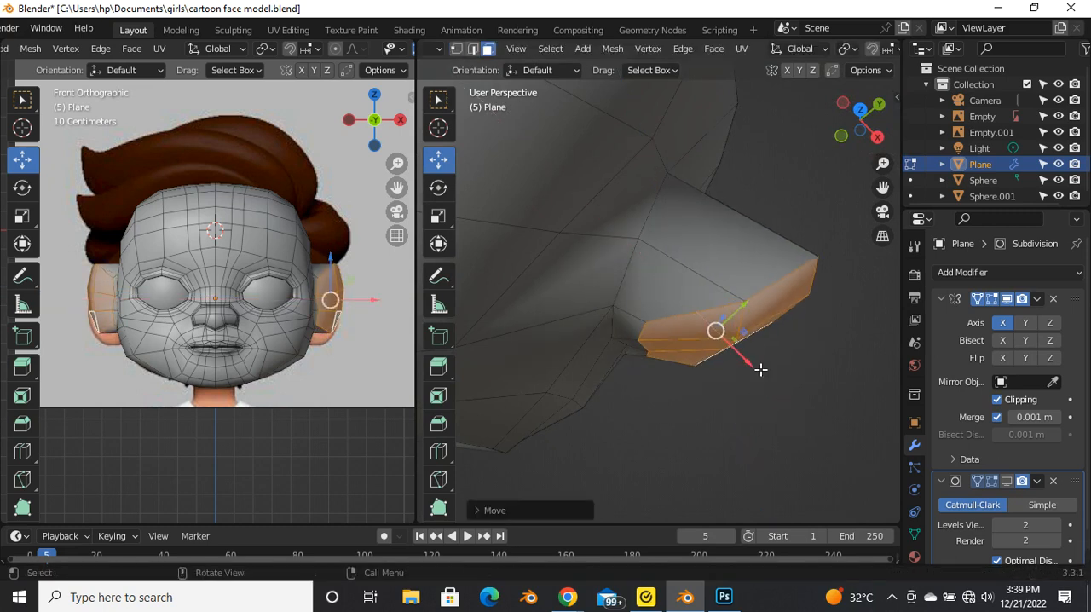
pyautogui.hotkey('ctrl', 'z')
# Step: Extrude the selected ear faces outward about 0.07 m and move them slightly further along the X axis
pyautogui.press('e')
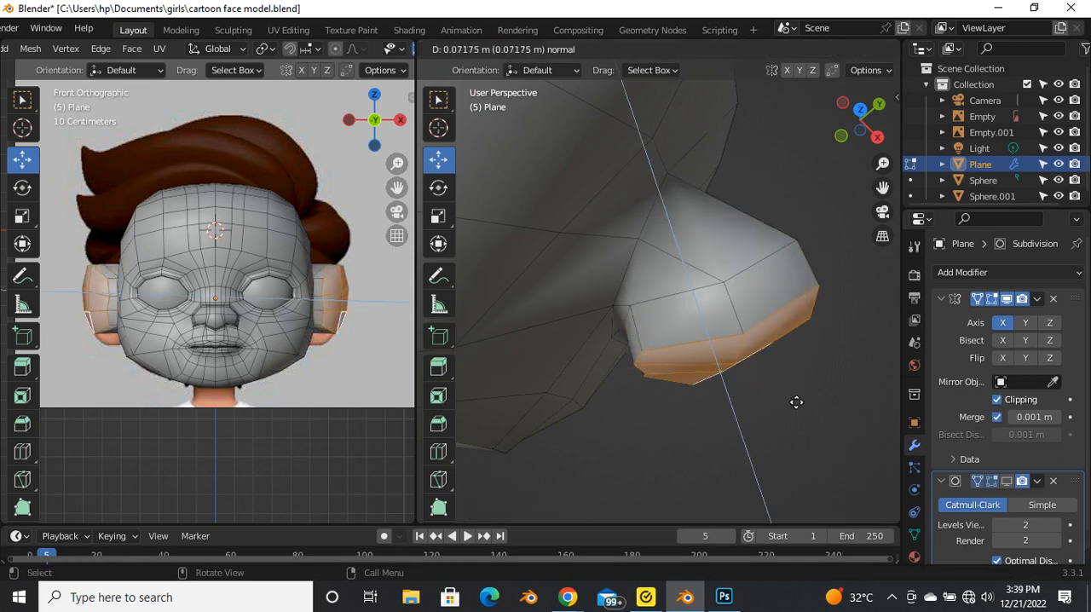
pyautogui.click(794, 399)
pyautogui.moveTo(745, 362); pyautogui.dragTo(767, 393)
# Step: Rotate the newly extruded ear faces around the Z axis and shift them slightly
pyautogui.moveTo(665, 295); pyautogui.dragTo(570, 346, button='middle')
pyautogui.scroll(4, 677, 365)
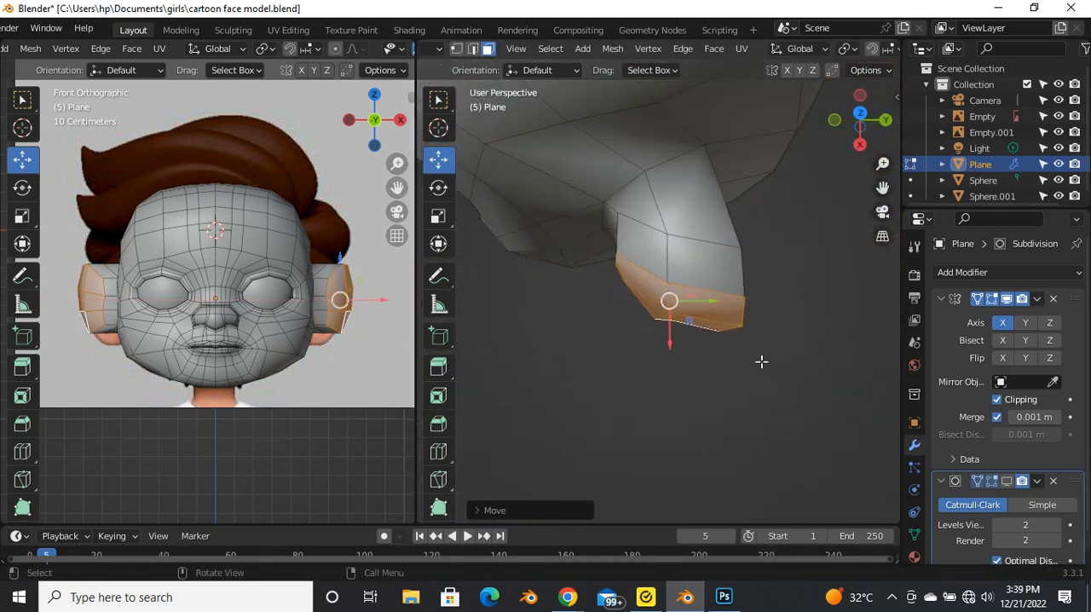
pyautogui.press('r')
pyautogui.press('z')
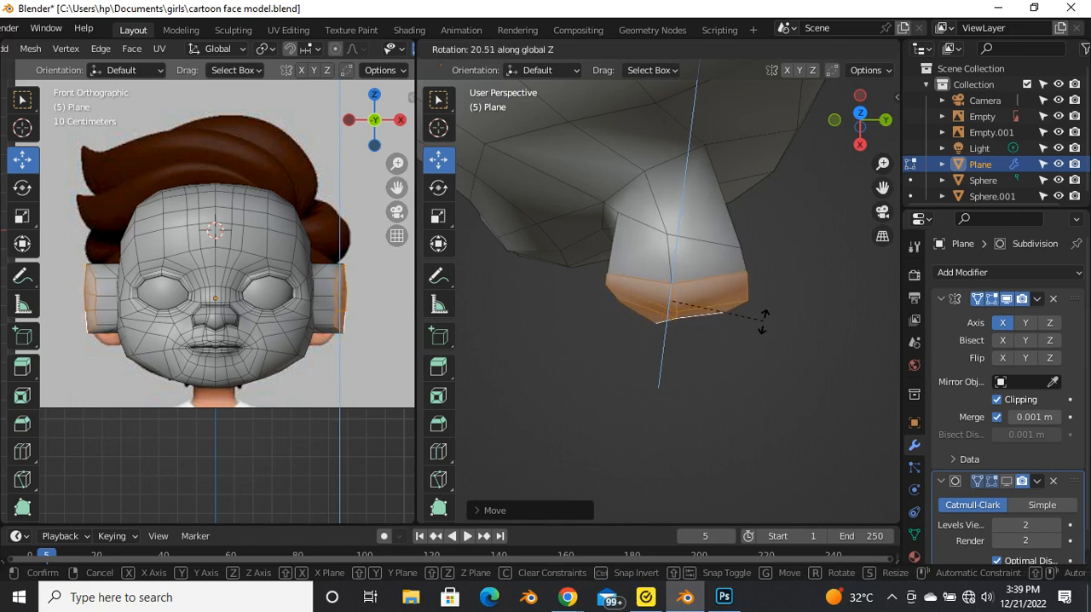
pyautogui.click(735, 377)
pyautogui.moveTo(740, 380); pyautogui.dragTo(705, 256, button='middle')
pyautogui.moveTo(705, 251); pyautogui.dragTo(699, 249)
# Step: Show the Subdivision modifier in the viewport and examine the smoothed ear in object mode before returning to edit mode
pyautogui.moveTo(699, 249); pyautogui.dragTo(656, 315, button='middle')
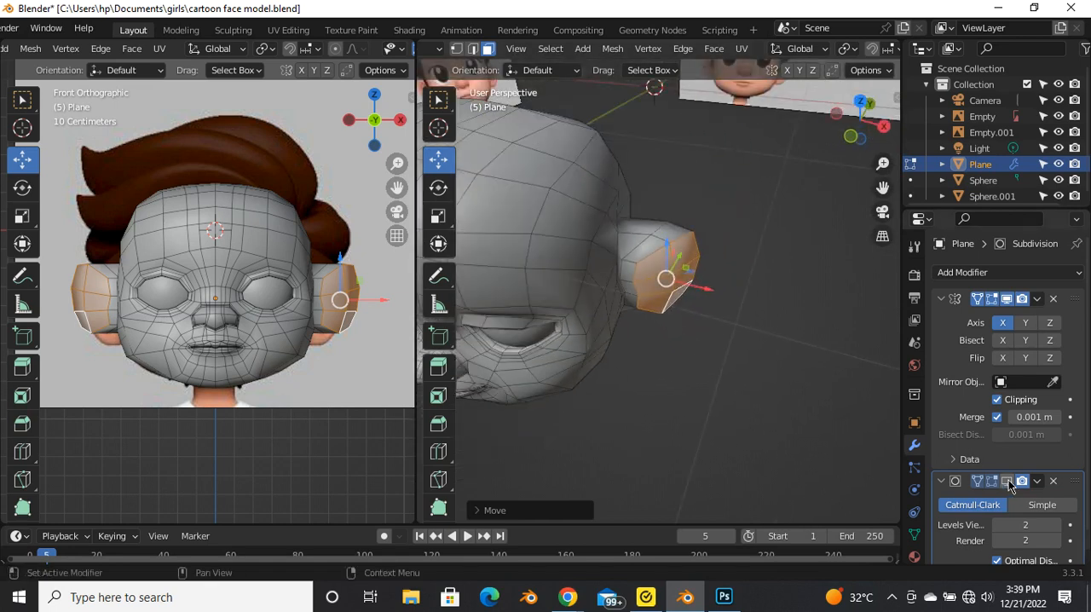
pyautogui.click(1006, 481)
pyautogui.moveTo(688, 356); pyautogui.dragTo(530, 102, button='middle')
pyautogui.press('Tab')
pyautogui.scroll(-2, 675, 233)
pyautogui.moveTo(675, 233); pyautogui.dragTo(682, 314, button='middle')
pyautogui.press('Tab')
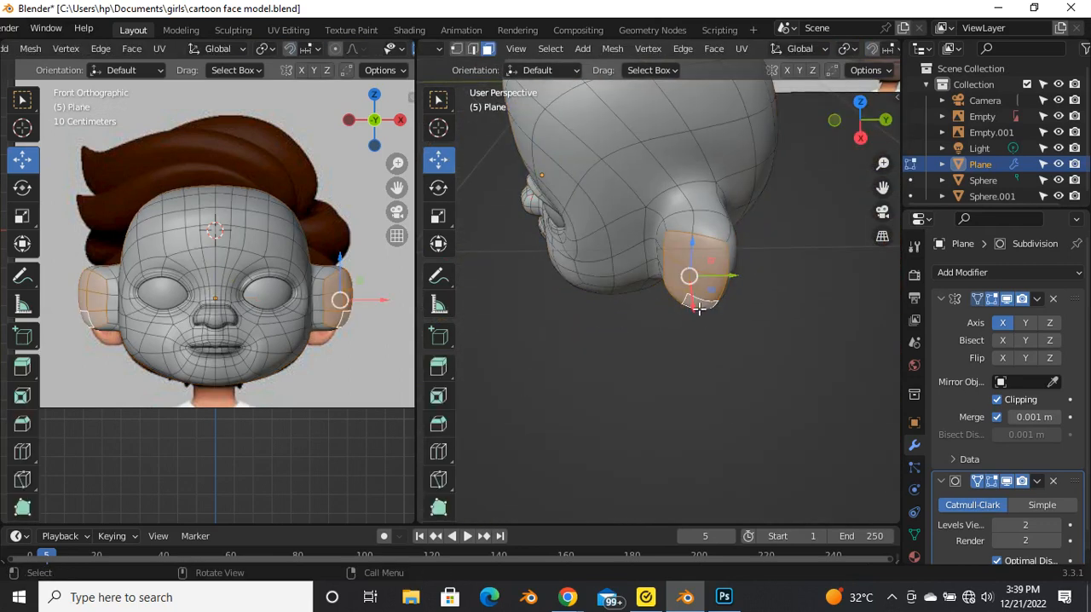
# Step: Rotate the outer ear faces about 33 degrees around the Z axis
pyautogui.moveTo(725, 358); pyautogui.dragTo(616, 346, button='middle')
pyautogui.scroll(4, 557, 302)
pyautogui.scroll(2, 684, 326)
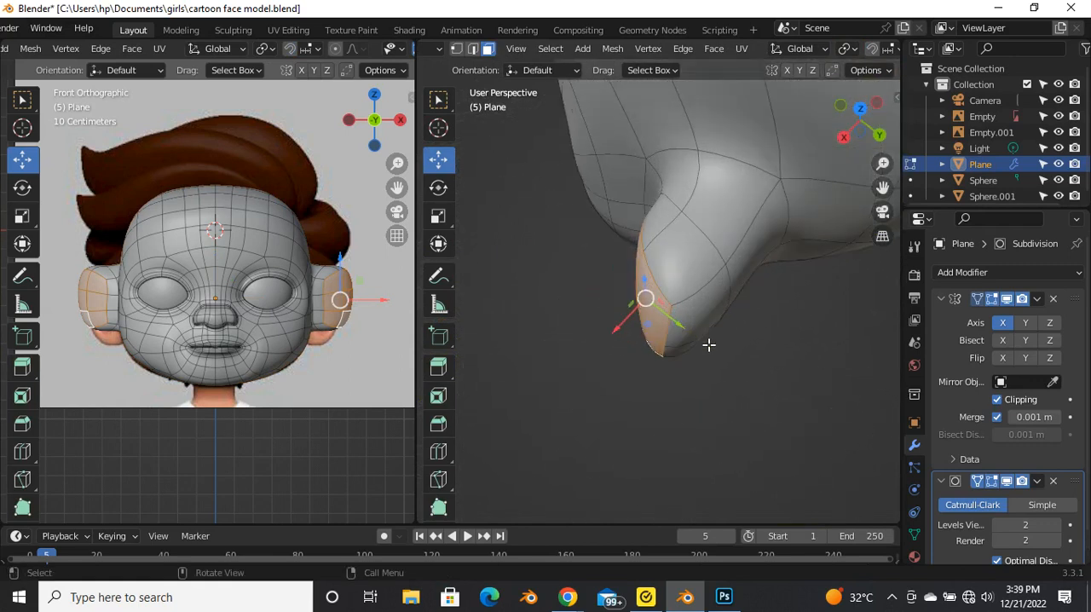
pyautogui.press('r')
pyautogui.press('z')
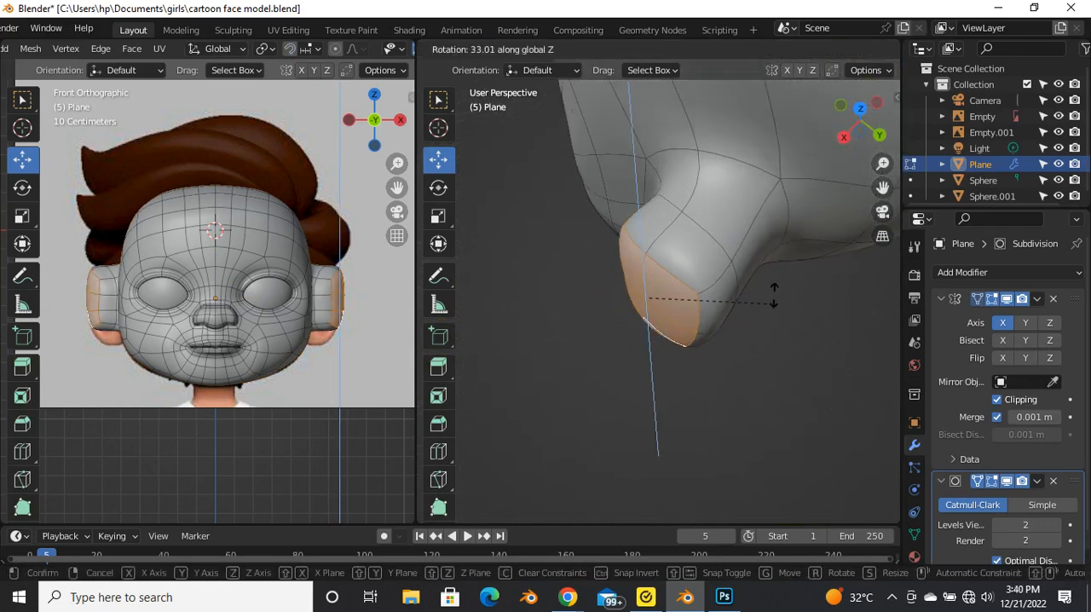
pyautogui.click(780, 292)
# Step: Move the outer ear faces back toward the head and rotate them slightly
pyautogui.moveTo(738, 318); pyautogui.dragTo(706, 397, button='middle')
pyautogui.moveTo(622, 370); pyautogui.dragTo(654, 368)
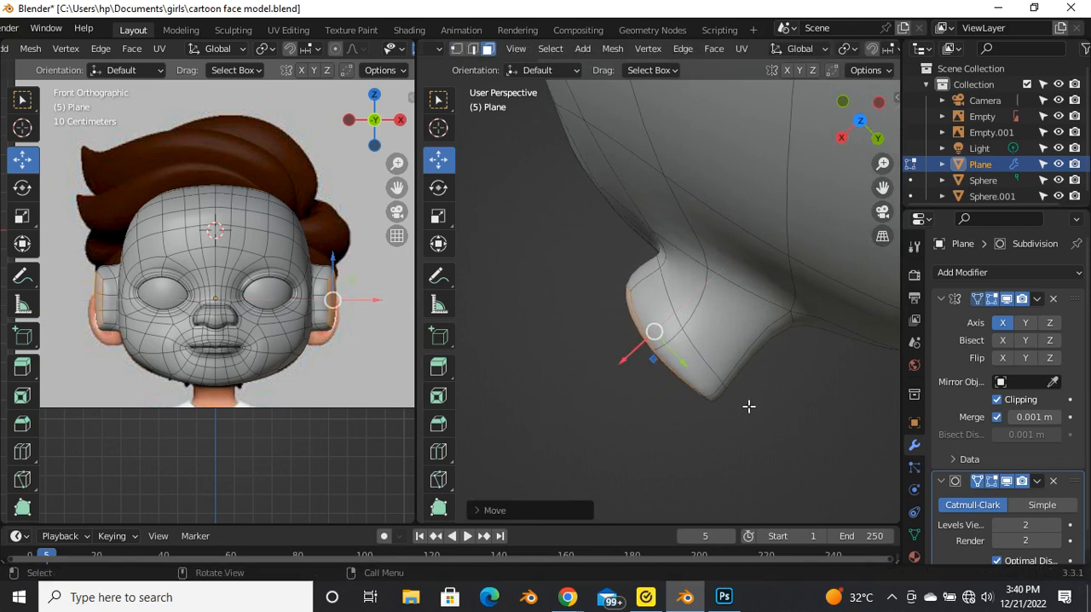
pyautogui.press('r')
pyautogui.click(718, 415)
# Step: Select the ear's front rim edges with the Subdivision viewport display turned off and shift them slightly
pyautogui.moveTo(548, 417); pyautogui.dragTo(724, 307, button='middle')
pyautogui.scroll(4, 702, 322)
pyautogui.press('2')
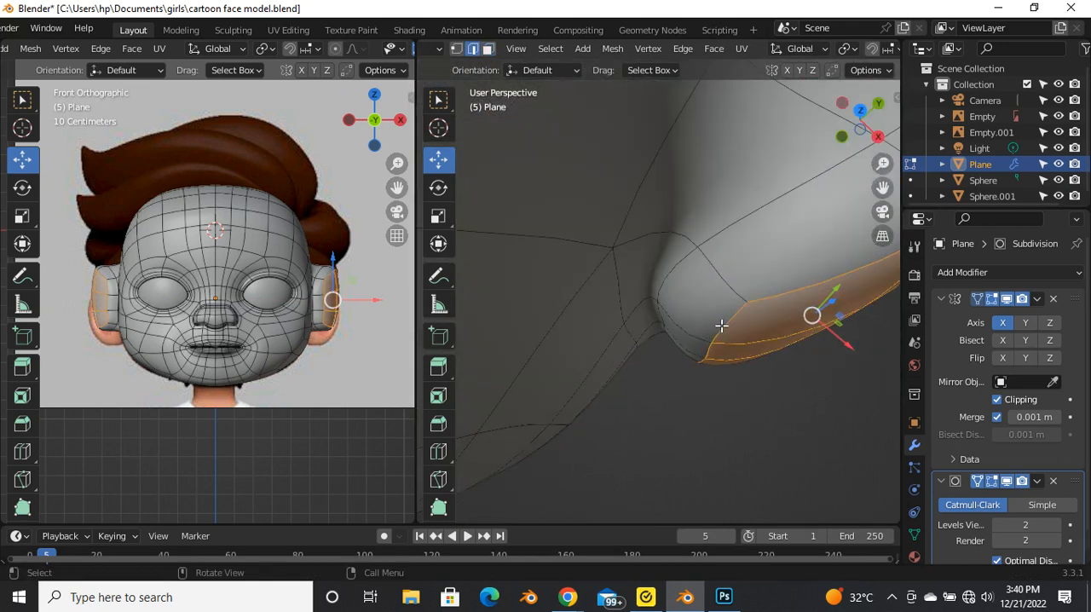
pyautogui.click(721, 324)
pyautogui.click(1011, 485)
pyautogui.scroll(-4, 703, 397)
pyautogui.moveTo(704, 397); pyautogui.dragTo(622, 359, button='middle')
pyautogui.scroll(3, 625, 362)
pyautogui.click(625, 360)
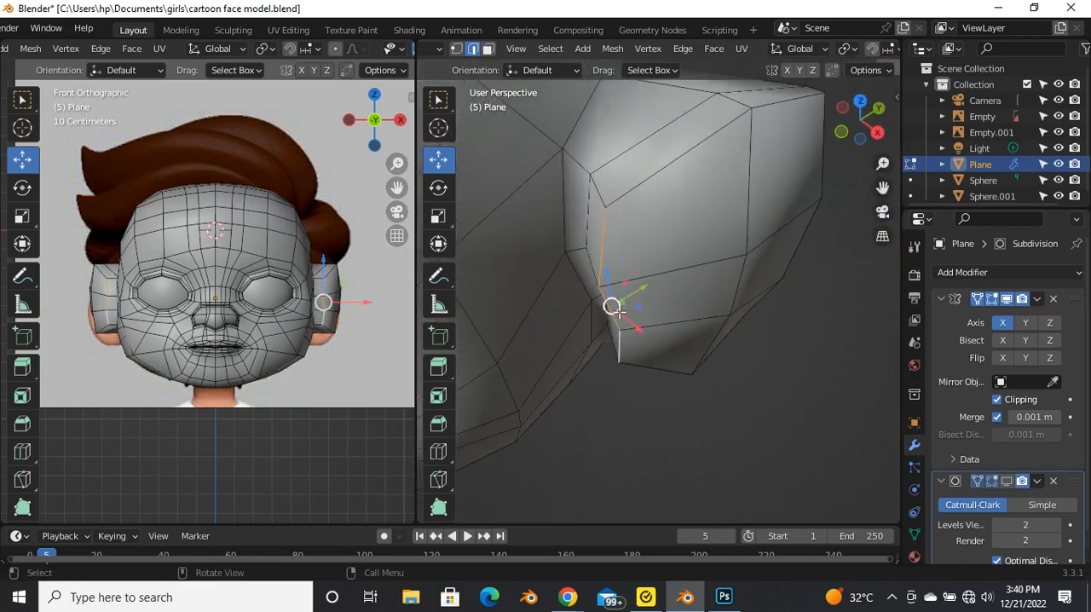
pyautogui.moveTo(613, 306); pyautogui.dragTo(635, 287)
pyautogui.click(635, 279)
# Step: Scale the ear's front rim edges to about 0.82 and reposition them slightly
pyautogui.moveTo(635, 280); pyautogui.dragTo(638, 176, button='middle')
pyautogui.press('s')
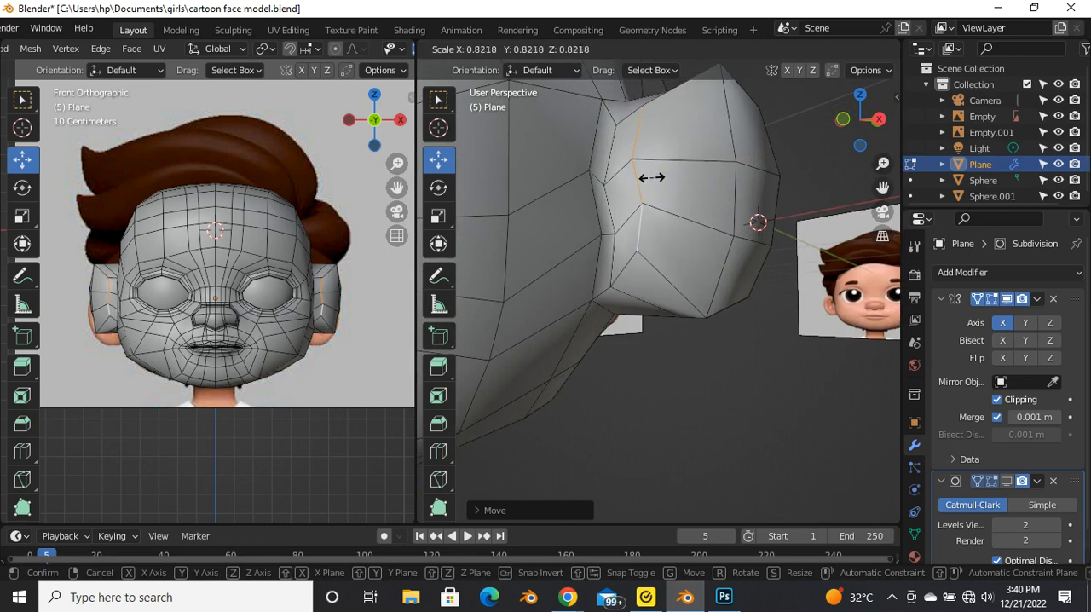
pyautogui.click(645, 177)
pyautogui.moveTo(638, 176); pyautogui.dragTo(621, 314, button='middle')
pyautogui.press('g')
pyautogui.click(633, 295)
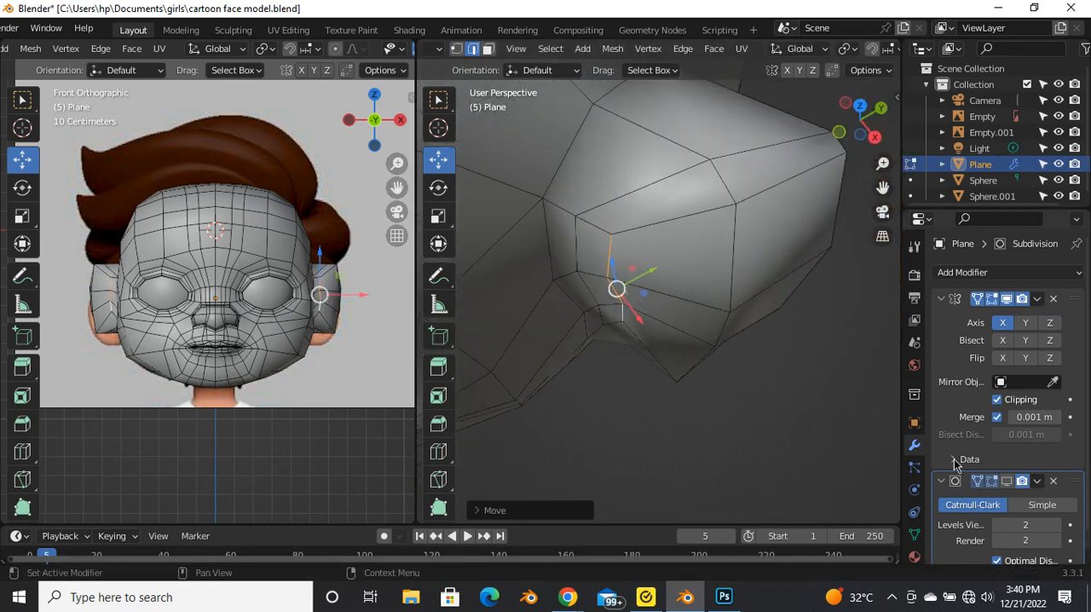
# Step: Show the Subdivision modifier in the viewport and compare the smoothed ear with the reference in front view
pyautogui.click(1006, 483)
pyautogui.scroll(-5, 635, 365)
pyautogui.moveTo(636, 365); pyautogui.dragTo(662, 298, button='middle')
pyautogui.press('Tab')
pyautogui.scroll(-4, 696, 337)
pyautogui.press('`')
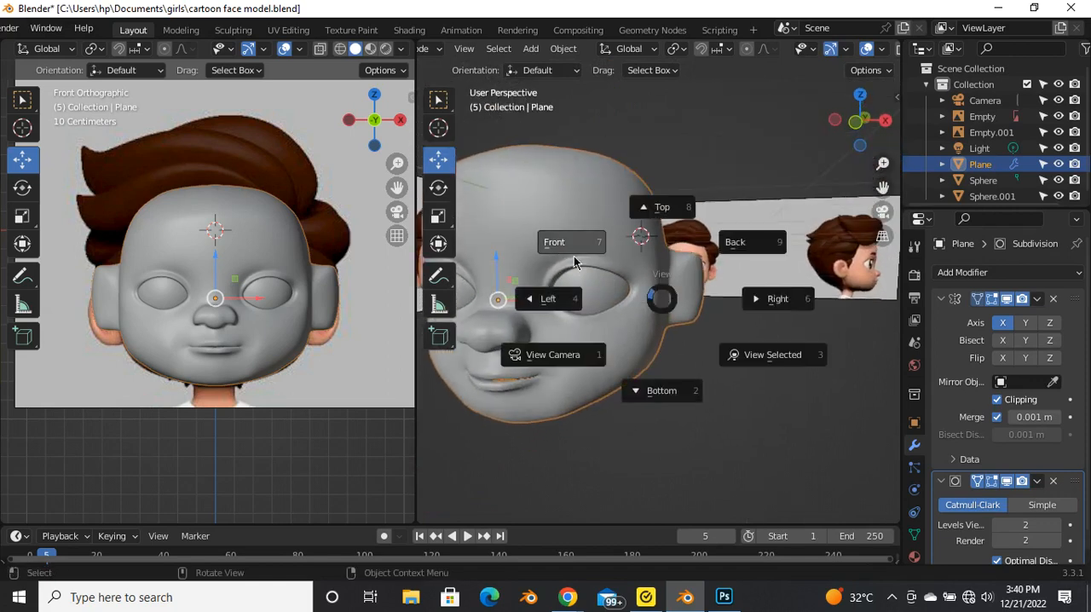
pyautogui.click(556, 246)
pyautogui.scroll(-3, 704, 320)
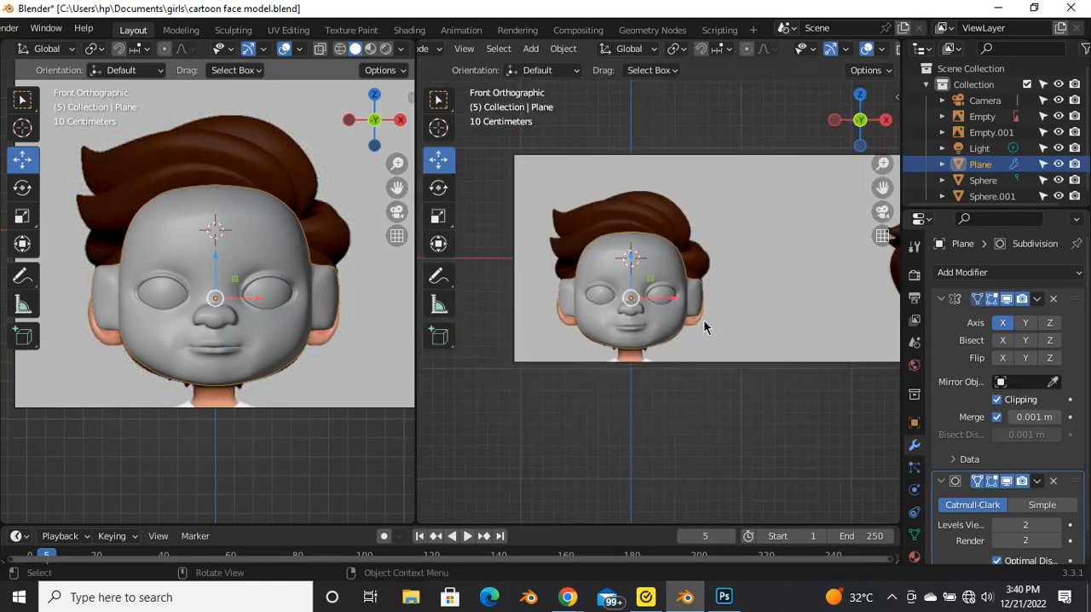
pyautogui.scroll(4, 704, 320)
# Step: Select the six outer faces of the ear in Edit Mode and inset them
pyautogui.moveTo(677, 293); pyautogui.dragTo(684, 337, button='middle')
pyautogui.press('Tab')
pyautogui.scroll(3, 684, 337)
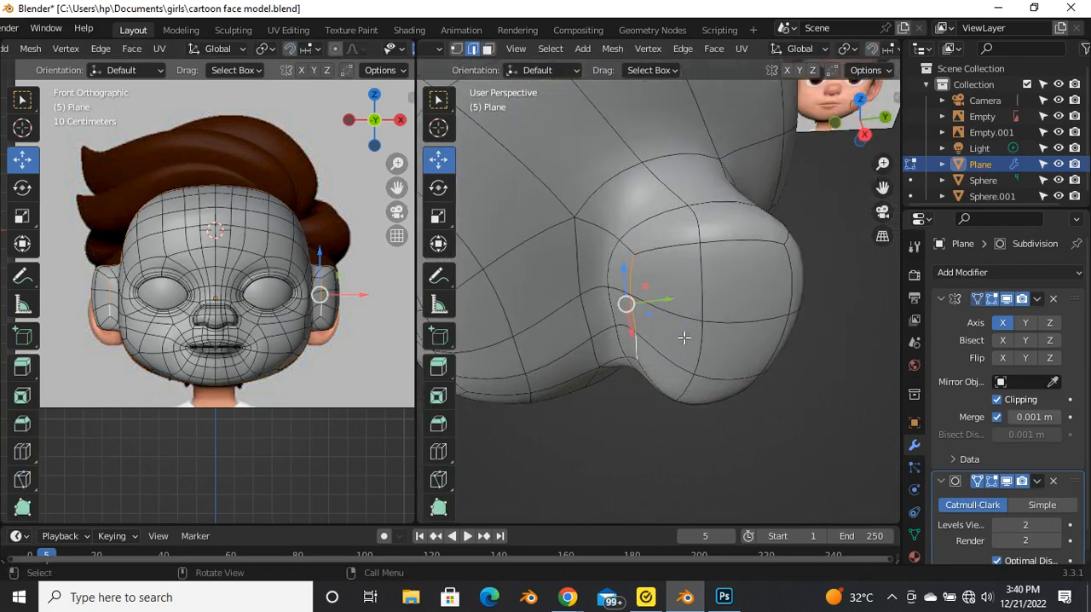
pyautogui.click(680, 305)
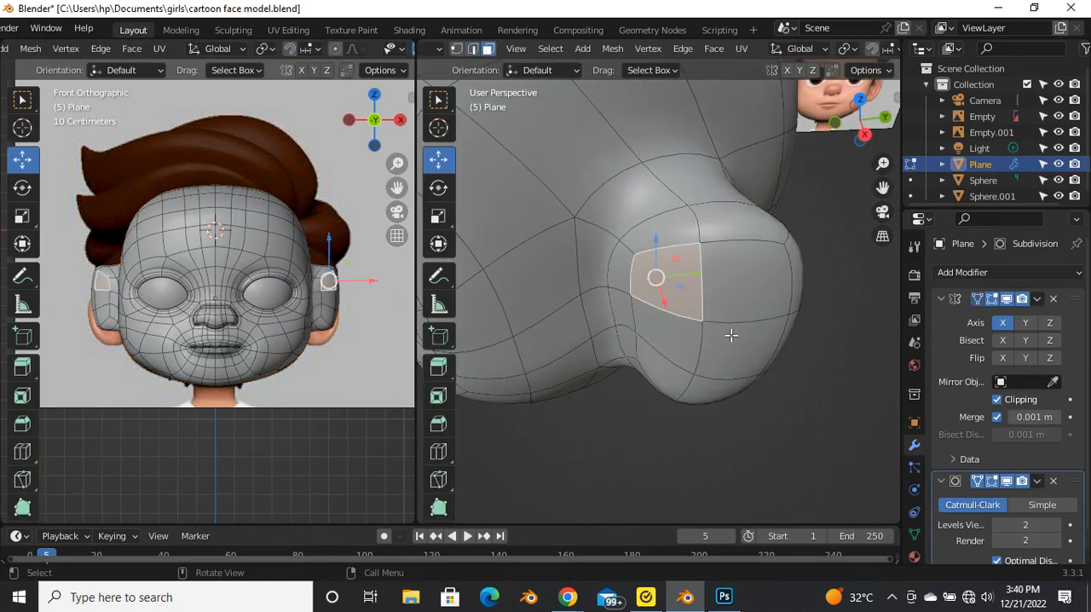
pyautogui.keyDown('shift'); pyautogui.click(730, 346); pyautogui.keyUp('shift')
pyautogui.keyDown('shift'); pyautogui.click(718, 382); pyautogui.keyUp('shift')
pyautogui.keyDown('shift'); pyautogui.click(715, 381); pyautogui.keyUp('shift')
pyautogui.keyDown('shift'); pyautogui.click(668, 356); pyautogui.keyUp('shift')
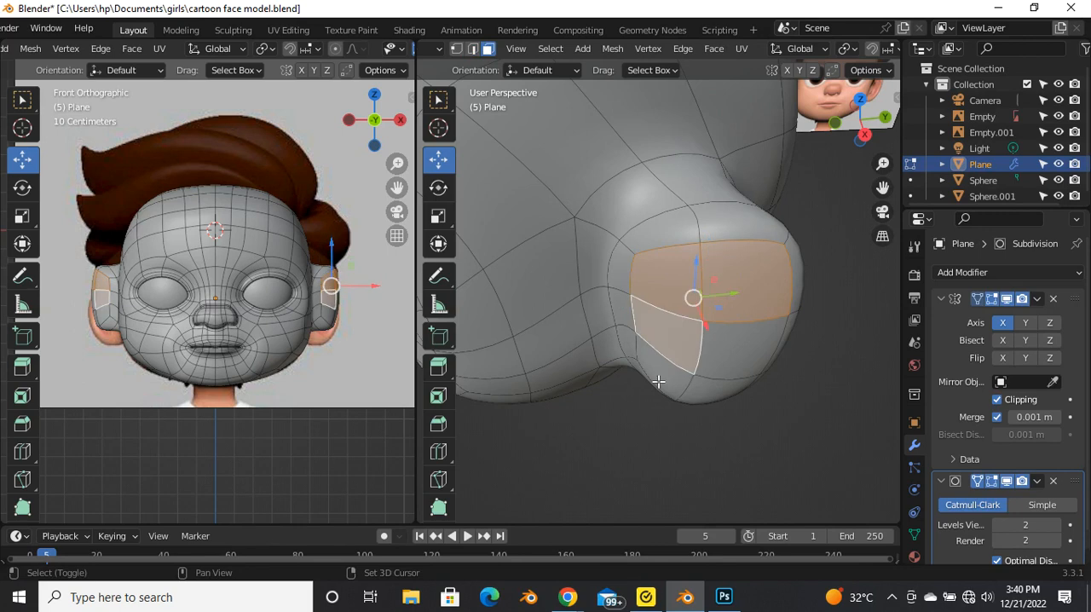
pyautogui.keyDown('shift'); pyautogui.click(658, 380); pyautogui.keyUp('shift')
pyautogui.keyDown('shift'); pyautogui.click(699, 390); pyautogui.keyUp('shift')
pyautogui.moveTo(724, 366); pyautogui.dragTo(738, 343, button='middle')
pyautogui.press('i')
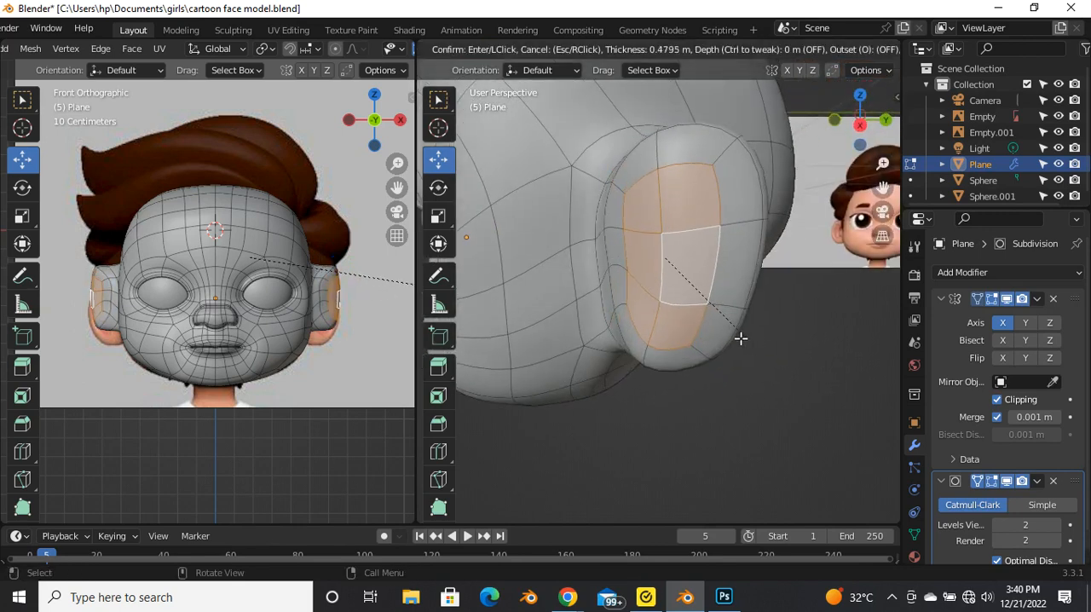
pyautogui.click(733, 335)
# Step: Flatten the inset ear faces with the LoopTools Flatten operation
pyautogui.moveTo(661, 389); pyautogui.dragTo(664, 344, button='middle')
pyautogui.rightClick(666, 341)
pyautogui.moveTo(611, 225)
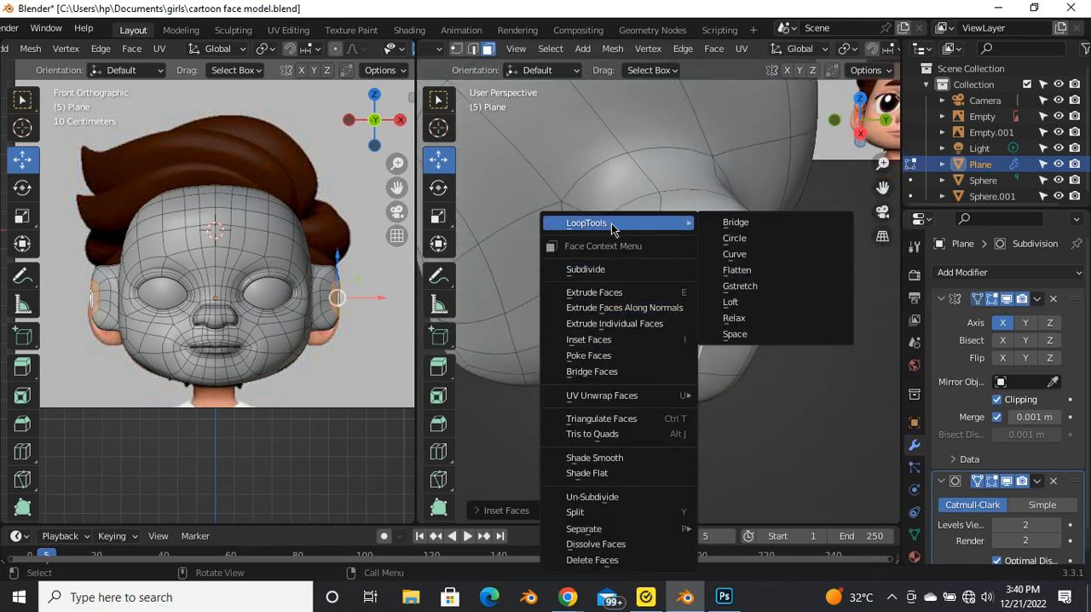
pyautogui.click(737, 270)
# Step: Hide the Subdivision modifier in the viewport and undo the ear's flatten and inset, viewing the head from the right
pyautogui.moveTo(677, 340); pyautogui.dragTo(722, 376, button='middle')
pyautogui.click(1006, 481)
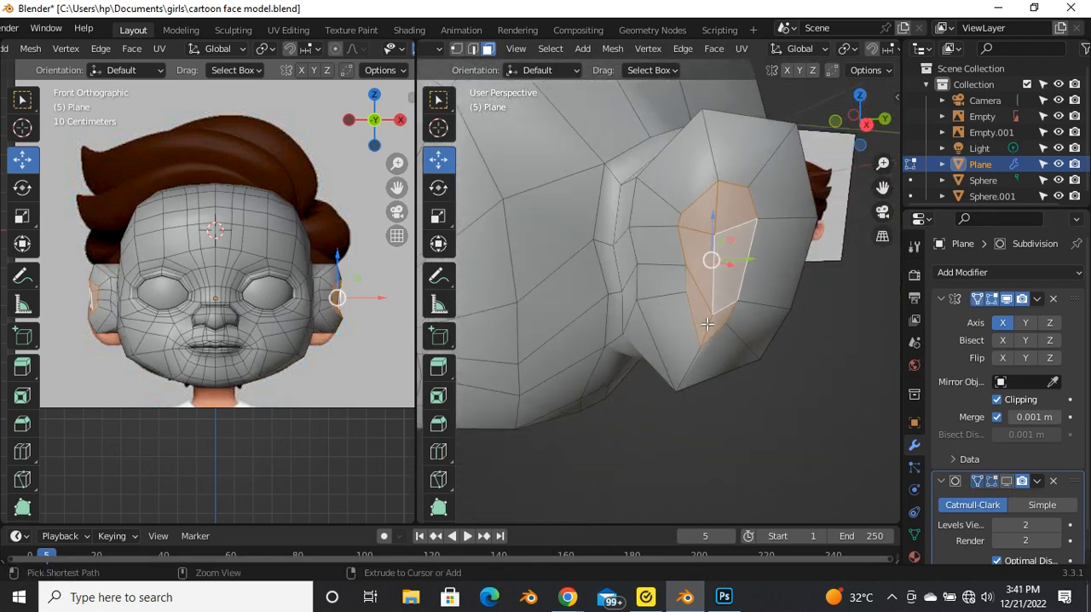
pyautogui.press('ctrl+KP_Add')
pyautogui.moveTo(707, 326)
pyautogui.mouseDown(button='middle')
pyautogui.moveTo(692, 333)
pyautogui.moveTo(707, 319)
pyautogui.mouseUp(button='middle')
pyautogui.press('`')
pyautogui.click(816, 332)
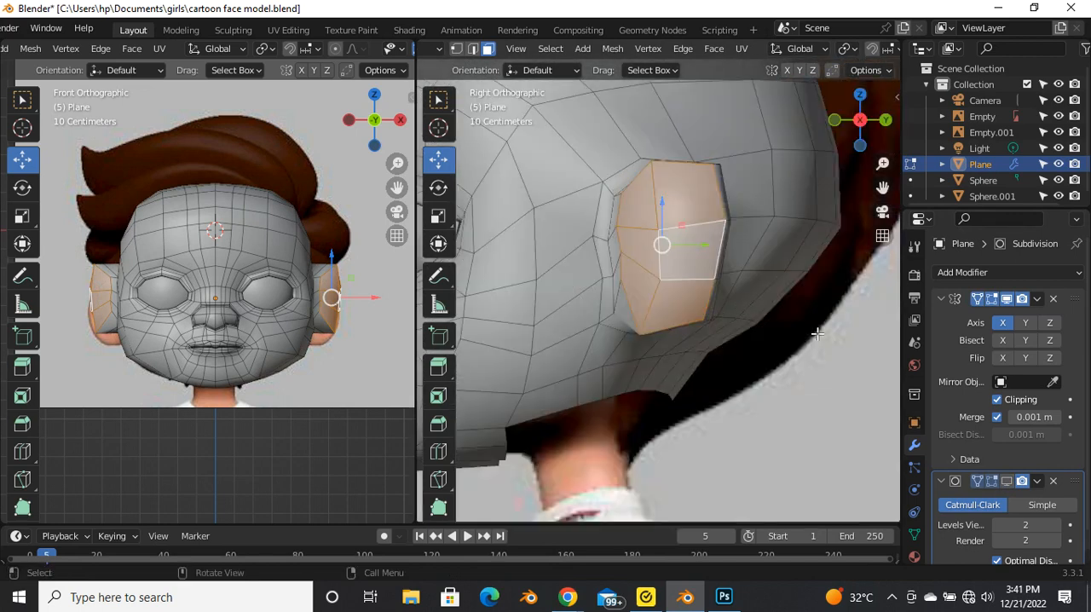
# Step: Move the ear's front and upper rim vertices inward in right view to round the outline
pyautogui.scroll(3, 661, 279)
pyautogui.press('1')
pyautogui.click(629, 306)
pyautogui.moveTo(628, 331); pyautogui.dragTo(671, 392)
pyautogui.moveTo(626, 217); pyautogui.dragTo(627, 225)
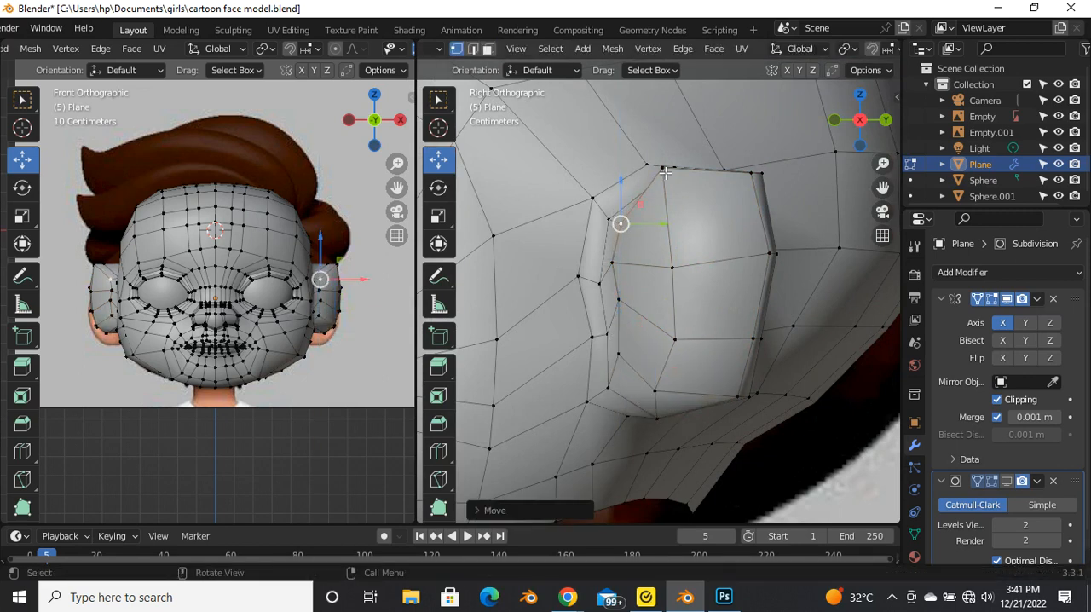
pyautogui.moveTo(671, 181)
pyautogui.mouseDown()
pyautogui.moveTo(681, 204)
pyautogui.moveTo(672, 201)
pyautogui.mouseUp()
pyautogui.moveTo(758, 187); pyautogui.dragTo(743, 210)
# Step: Move the ear's rear and lower rim vertices inward and adjust its centre and lower front vertices
pyautogui.moveTo(757, 347); pyautogui.dragTo(744, 340)
pyautogui.click(770, 254)
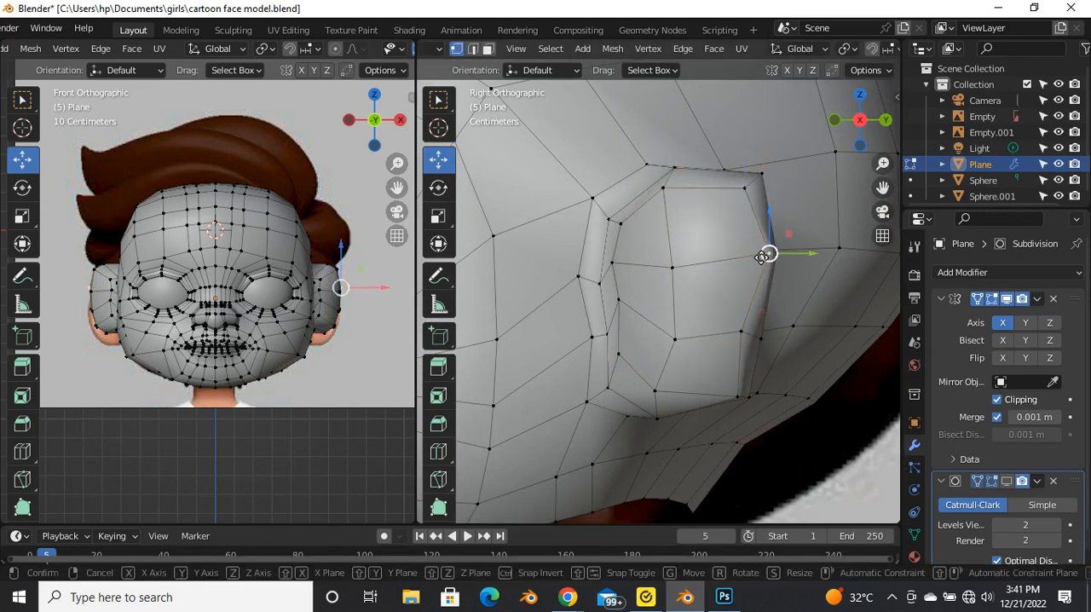
pyautogui.moveTo(769, 253); pyautogui.dragTo(750, 252)
pyautogui.moveTo(738, 397); pyautogui.dragTo(727, 375)
pyautogui.moveTo(674, 340); pyautogui.dragTo(660, 324)
pyautogui.moveTo(637, 365); pyautogui.dragTo(641, 367)
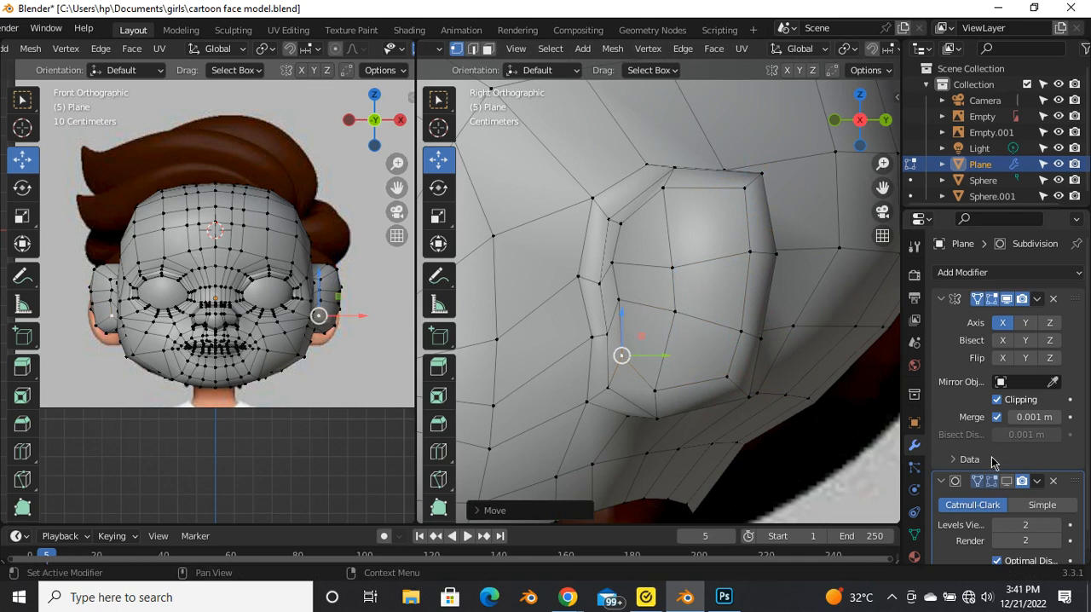
# Step: Select the six outer faces of the reshaped ear and inset them to form a rim
pyautogui.press('3')
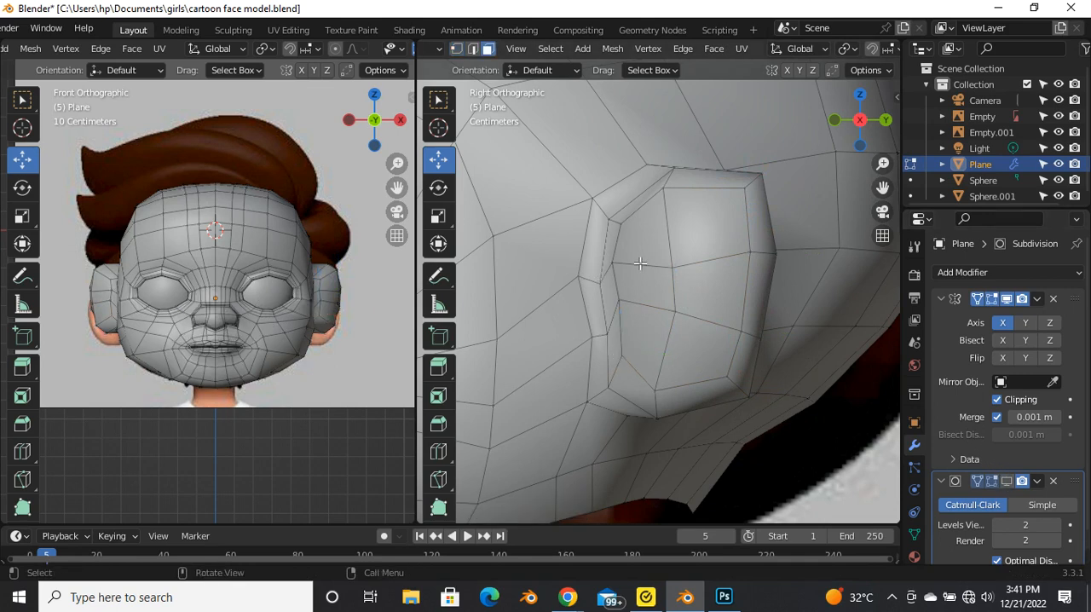
pyautogui.keyDown('shift'); pyautogui.click(697, 251); pyautogui.keyUp('shift')
pyautogui.keyDown('shift'); pyautogui.click(712, 300); pyautogui.keyUp('shift')
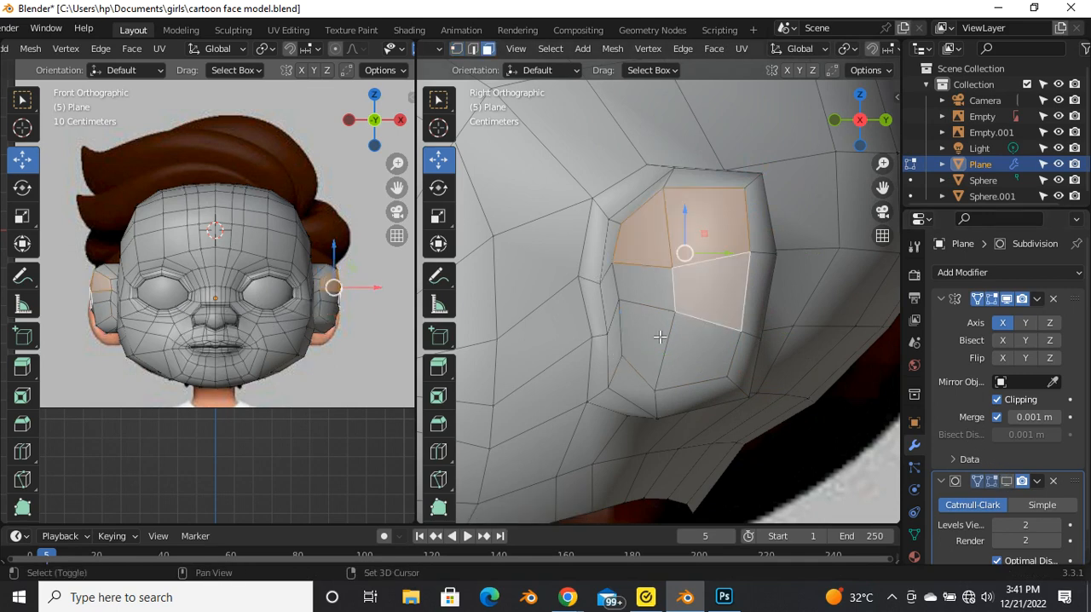
pyautogui.keyDown('shift'); pyautogui.click(642, 280); pyautogui.keyUp('shift')
pyautogui.keyDown('shift'); pyautogui.click(656, 344); pyautogui.keyUp('shift')
pyautogui.keyDown('shift'); pyautogui.click(687, 363); pyautogui.keyUp('shift')
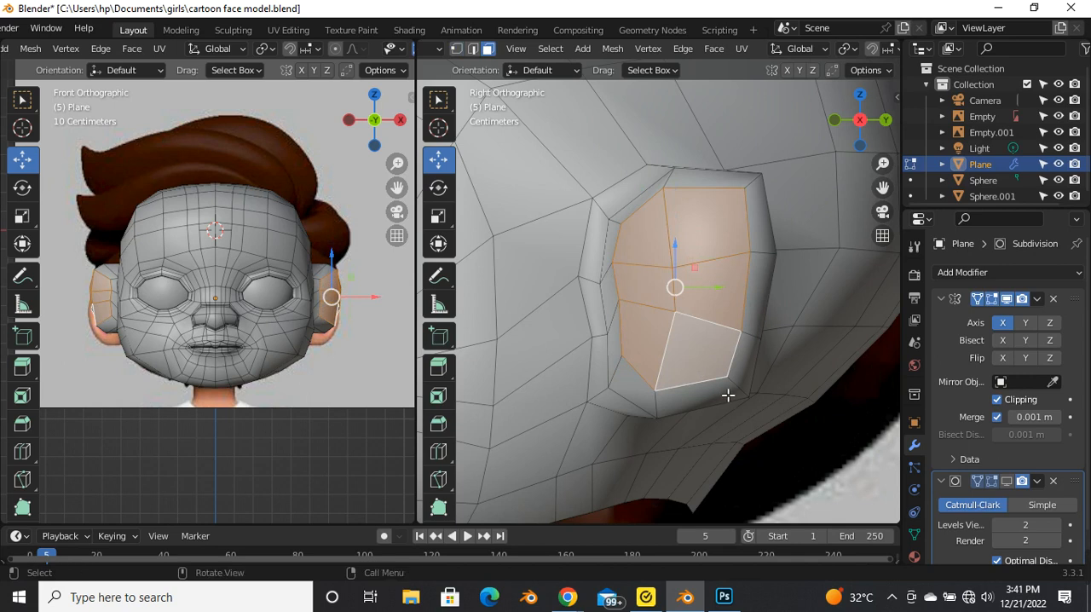
pyautogui.press('i')
pyautogui.click(714, 365)
# Step: Extrude the inset faces into the ear as a cavity and show the Subdivision modifier in the viewport
pyautogui.moveTo(714, 365); pyautogui.dragTo(700, 439, button='middle')
pyautogui.press('e')
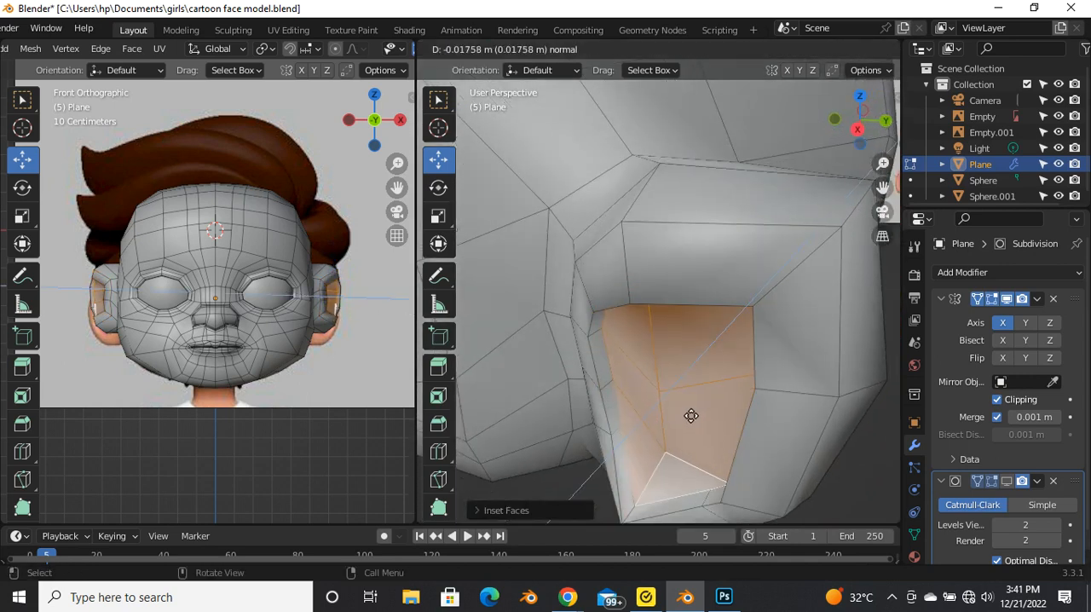
pyautogui.click(1007, 481)
pyautogui.moveTo(672, 414)
pyautogui.mouseDown(button='middle')
pyautogui.moveTo(639, 384)
pyautogui.moveTo(673, 367)
pyautogui.moveTo(663, 353)
pyautogui.moveTo(762, 372)
pyautogui.moveTo(796, 285)
pyautogui.moveTo(738, 406)
pyautogui.moveTo(687, 400)
pyautogui.mouseUp(button='middle')
pyautogui.press('Tab')
pyautogui.press('Tab')
pyautogui.scroll(3, 687, 397)
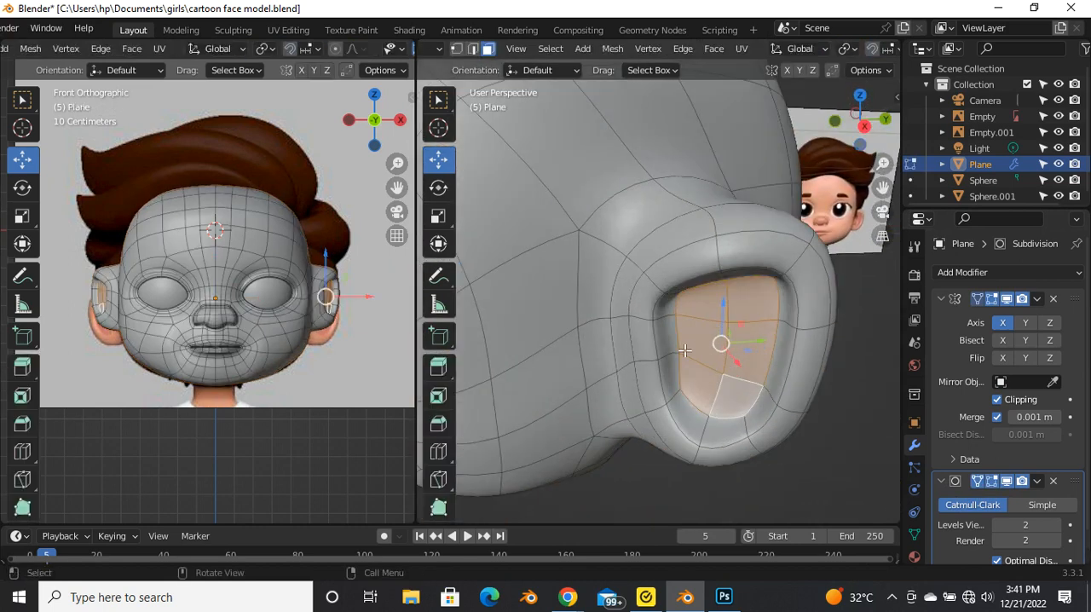
# Step: Select a face on the front inner wall of the ear cavity and shift it, finishing with a move along Y
pyautogui.click(684, 349)
pyautogui.click(670, 345)
pyautogui.moveTo(672, 346); pyautogui.dragTo(670, 393, button='middle')
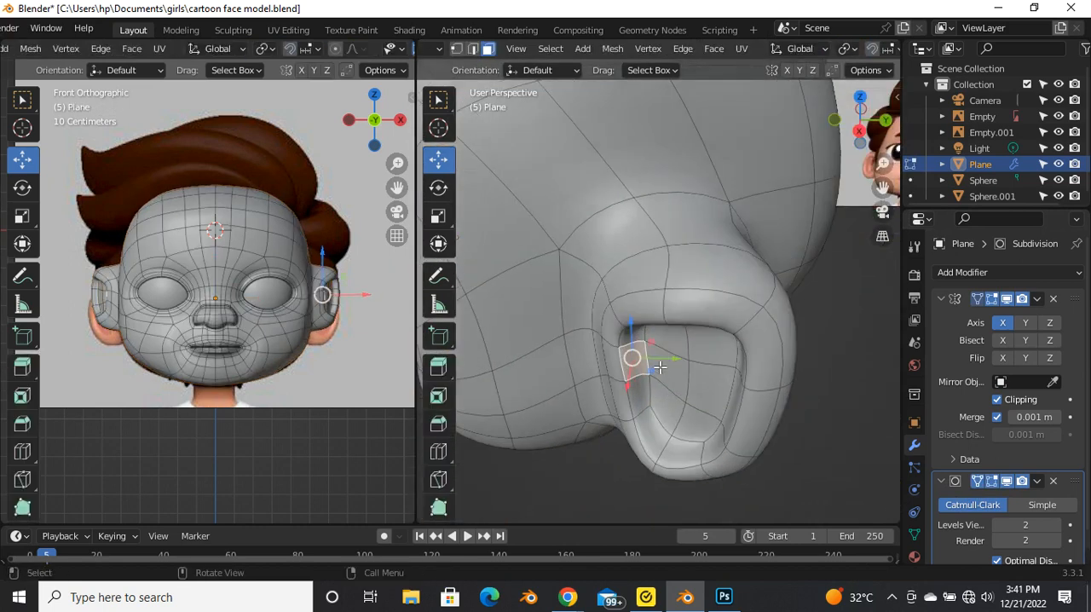
pyautogui.moveTo(676, 364); pyautogui.dragTo(663, 378)
pyautogui.hotkey('ctrl', 'z')
pyautogui.moveTo(671, 385); pyautogui.dragTo(650, 415, button='middle')
pyautogui.moveTo(649, 418); pyautogui.dragTo(609, 485)
pyautogui.moveTo(608, 485); pyautogui.dragTo(737, 372, button='middle')
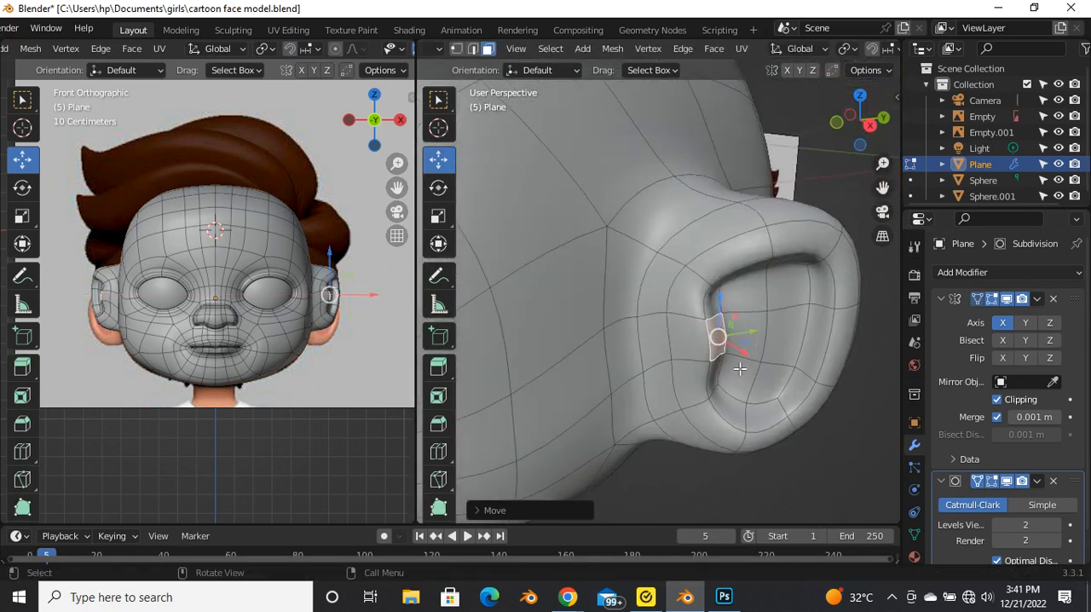
pyautogui.moveTo(748, 354); pyautogui.dragTo(774, 348)
pyautogui.press('y')
pyautogui.click(776, 348)
# Step: Compare the smoothed ear with the reference in Object Mode from the front and right views
pyautogui.press('Tab')
pyautogui.moveTo(776, 348); pyautogui.dragTo(755, 321, button='middle')
pyautogui.press('Tab')
pyautogui.press('Tab')
pyautogui.press('`')
pyautogui.click(649, 271)
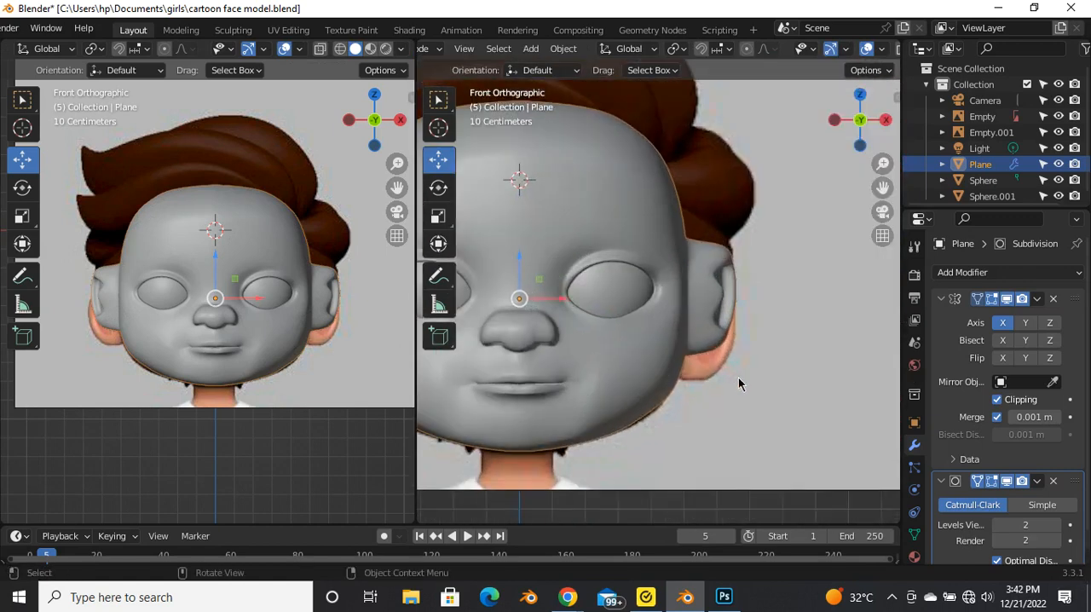
pyautogui.press('`')
pyautogui.click(806, 349)
pyautogui.scroll(2, 801, 345)
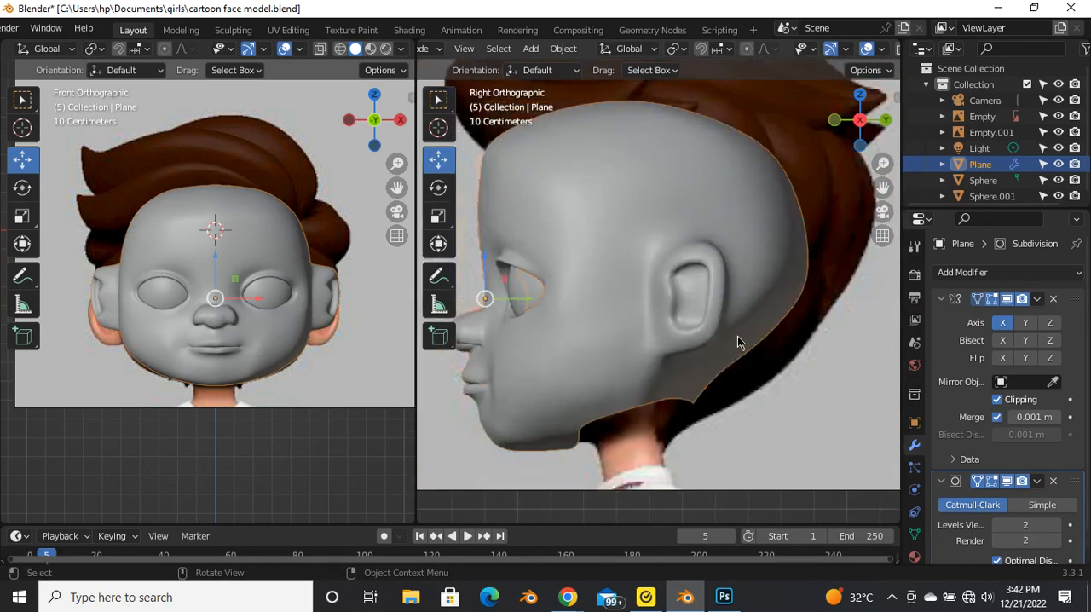
# Step: Undo the ear modelling in Edit Mode back to the flat side faces selected before the ear extrusion
pyautogui.press('Tab')
pyautogui.hotkey('ctrl', 'z')
pyautogui.hotkey('ctrl', 'z')
pyautogui.hotkey('ctrl', 'z')
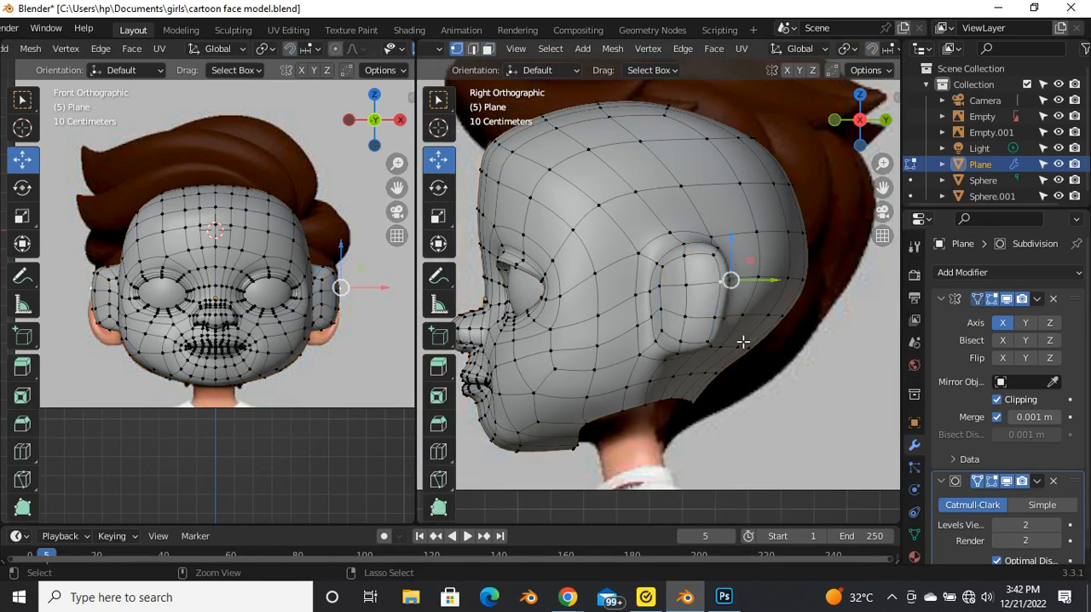
pyautogui.hotkey('ctrl', 'shift', 'z')
pyautogui.hotkey('ctrl', 'z')
pyautogui.hotkey('ctrl', 'z')
pyautogui.hotkey('ctrl', 'z')
pyautogui.hotkey('ctrl', 'z')
pyautogui.hotkey('ctrl', 'z')
pyautogui.hotkey('ctrl', 'z')
pyautogui.hotkey('ctrl', 'z')
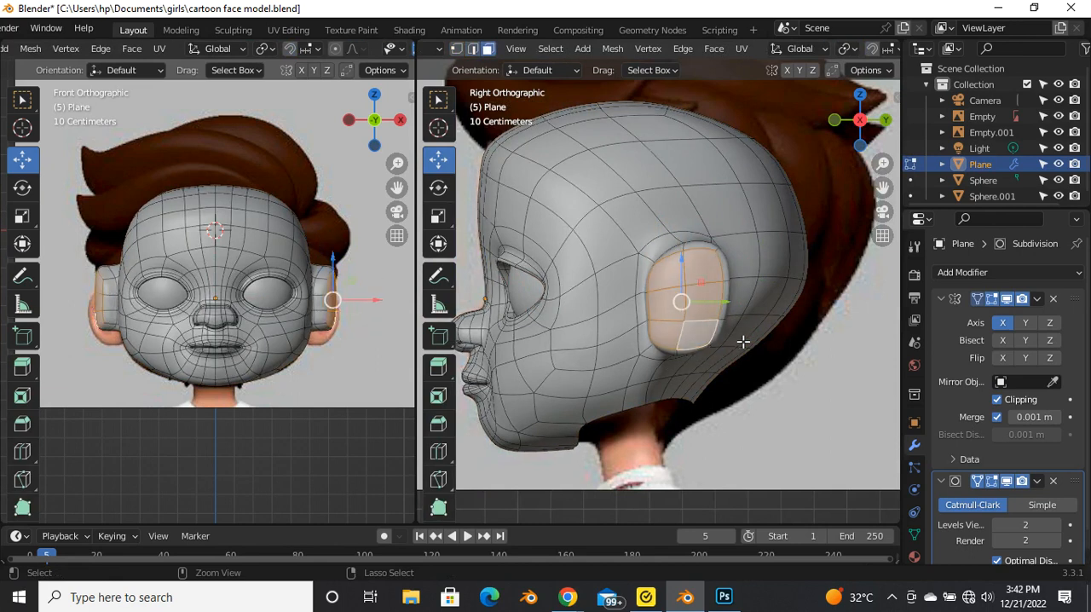
pyautogui.hotkey('ctrl', 'z')
pyautogui.hotkey('ctrl', 'z')
pyautogui.hotkey('ctrl', 'z')
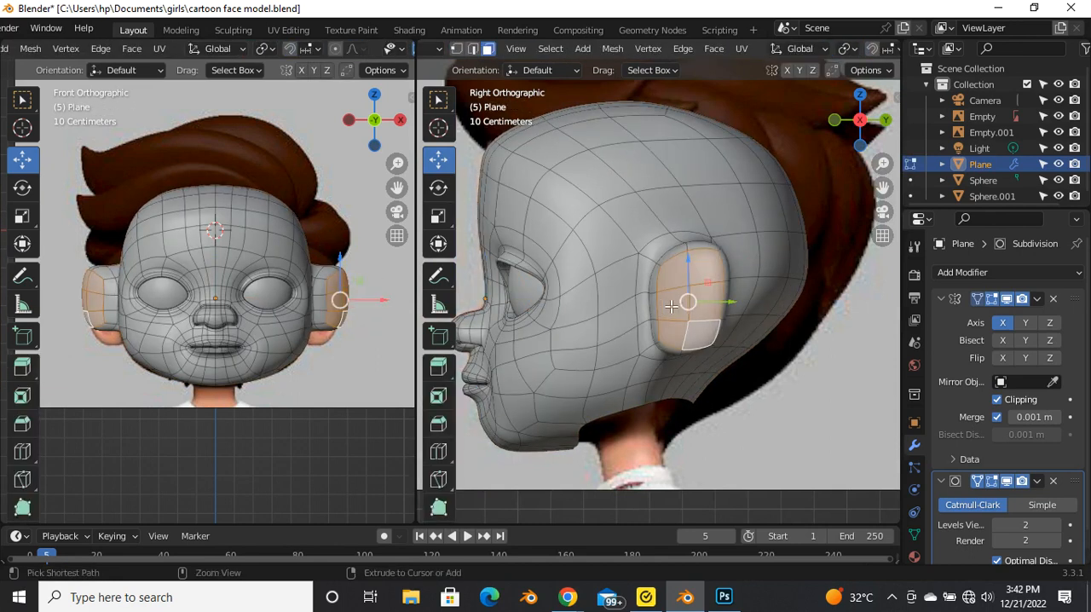
pyautogui.hotkey('ctrl', 'z')
pyautogui.hotkey('ctrl', 'z')
pyautogui.hotkey('ctrl', 'z')
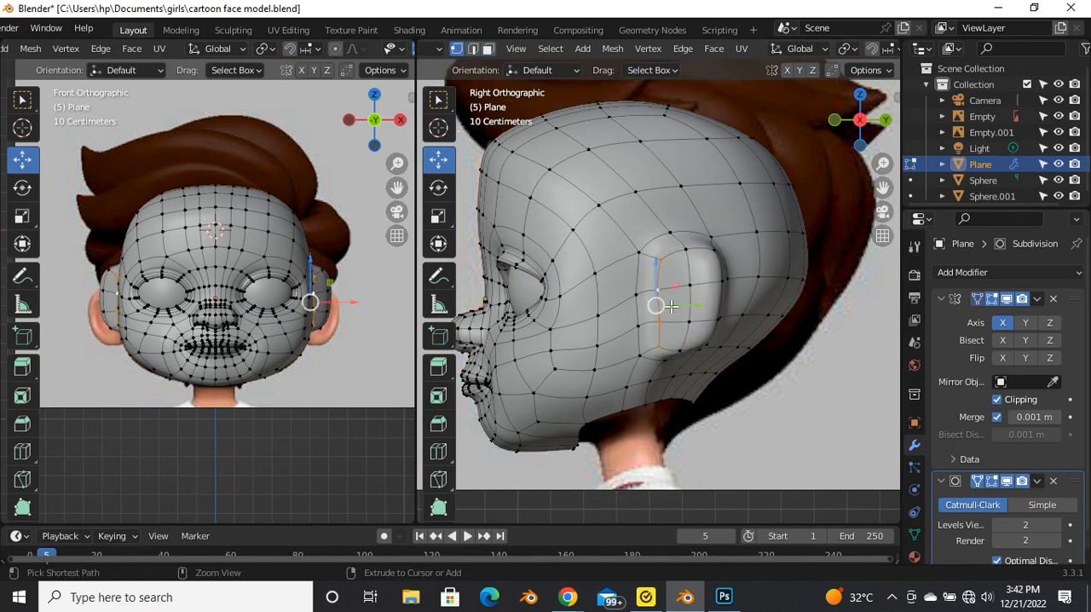
pyautogui.hotkey('ctrl', 'z')
pyautogui.hotkey('ctrl', 'z')
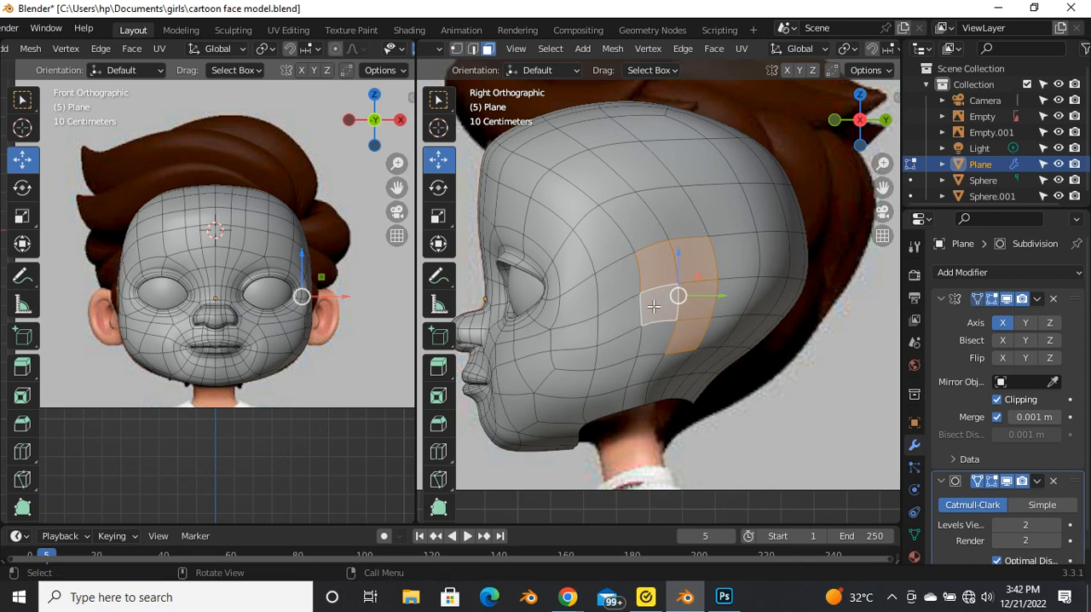
# Step: Add the face over the earlobe to the selected side faces, using X-ray to check against the reference ear
pyautogui.hotkey('alt', 'z')
pyautogui.scroll(3, 654, 305)
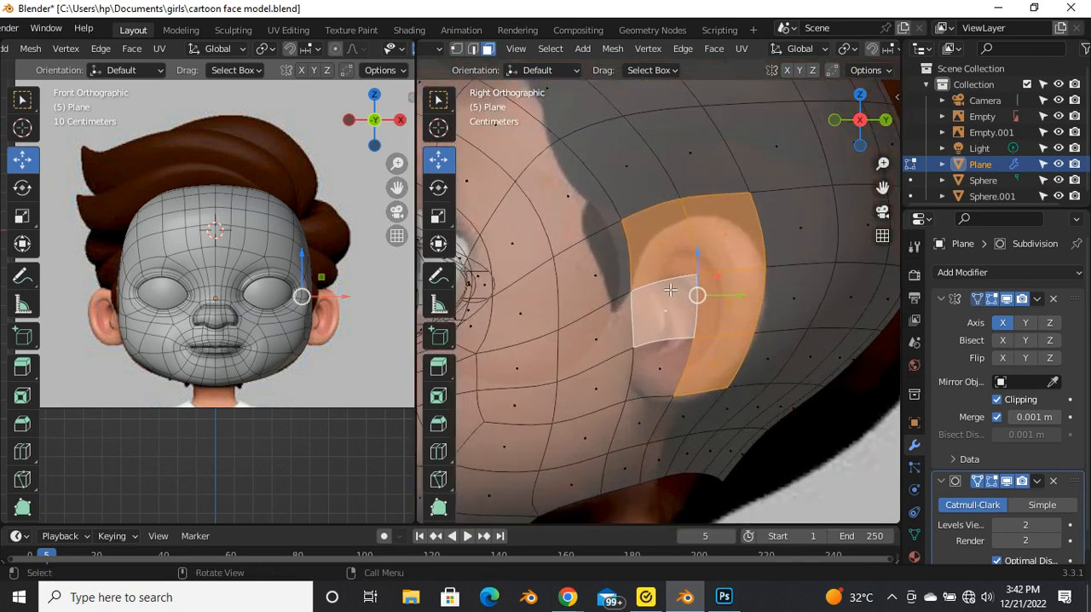
pyautogui.keyDown('shift'); pyautogui.click(666, 362); pyautogui.keyUp('shift')
pyautogui.hotkey('alt', 'z')
pyautogui.scroll(-5, 649, 314)
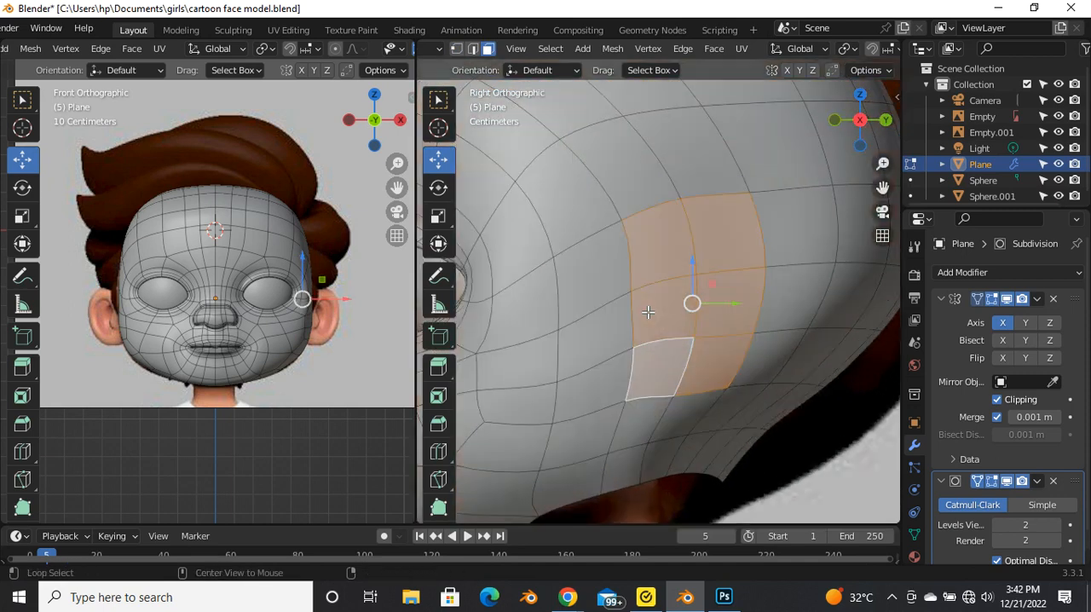
# Step: Extrude the six selected side faces and move them outward along X to form the ear
pyautogui.moveTo(648, 313); pyautogui.dragTo(689, 404, button='middle')
pyautogui.scroll(3, 683, 324)
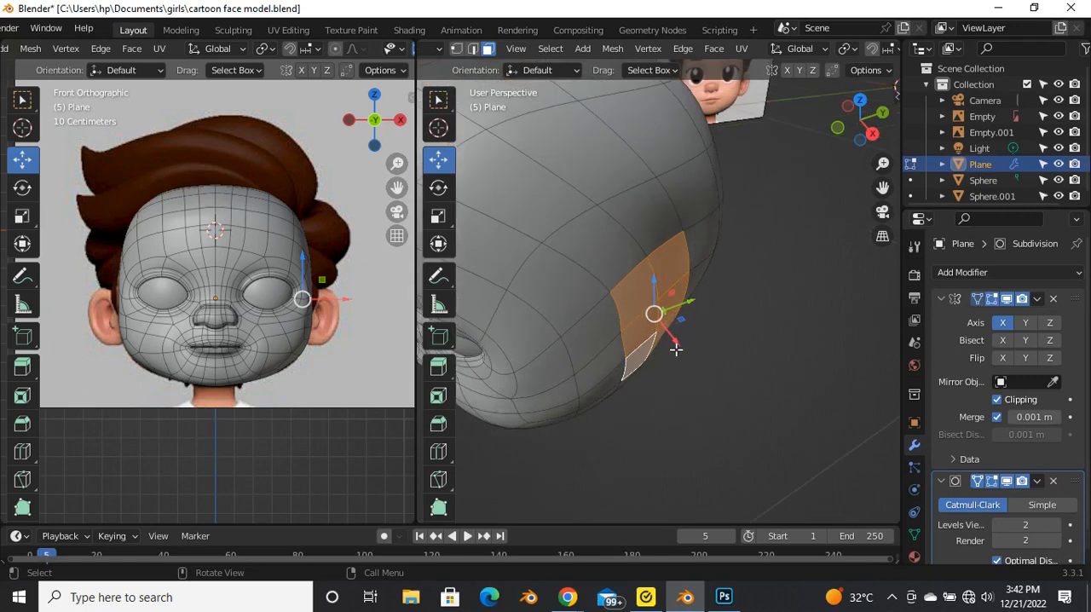
pyautogui.press('e')
pyautogui.rightClick(702, 382)
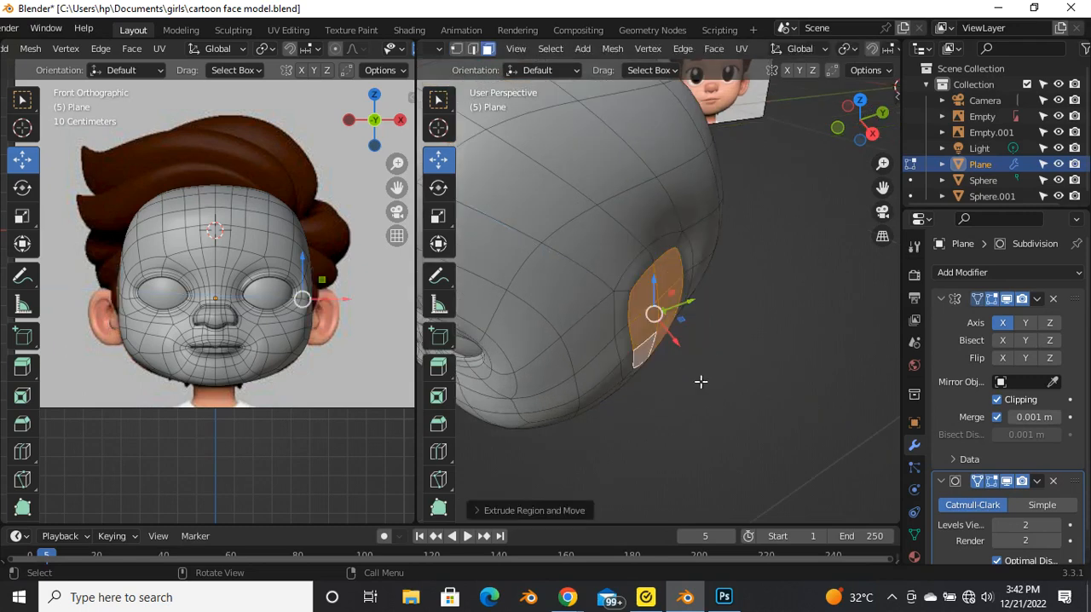
pyautogui.moveTo(679, 342); pyautogui.dragTo(734, 397)
# Step: Rotate the extruded ear faces about the global Z axis to face forward and reposition them slightly
pyautogui.press('g')
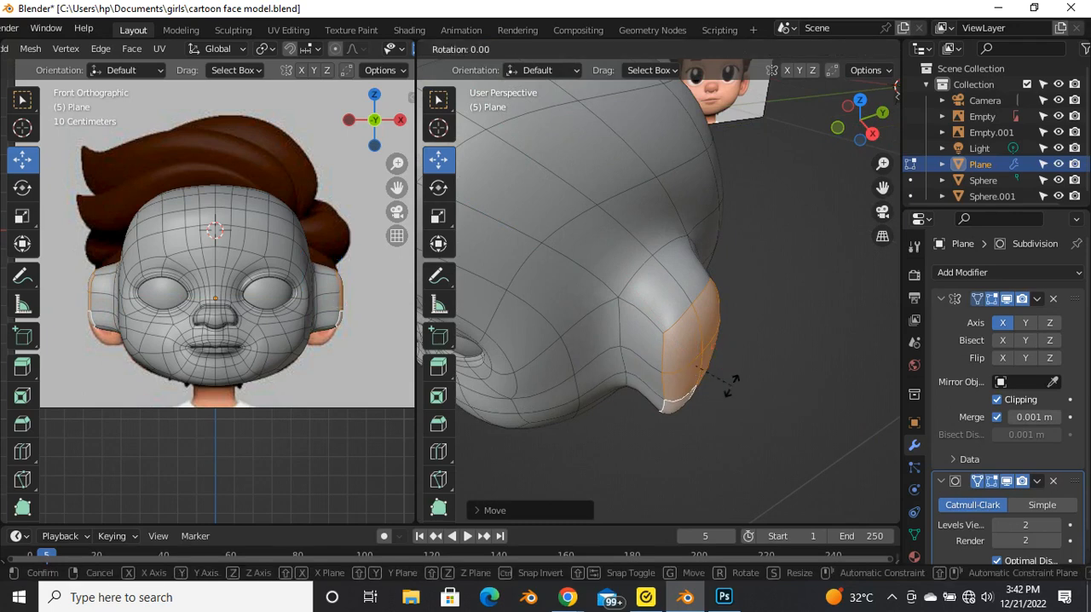
pyautogui.press('z')
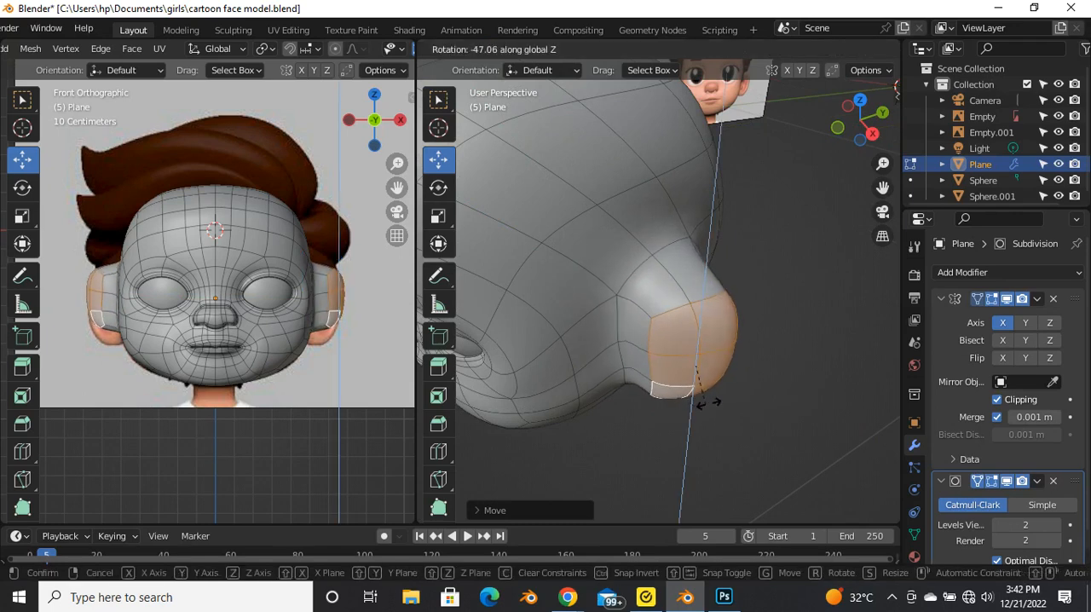
pyautogui.click(714, 409)
pyautogui.moveTo(699, 369); pyautogui.dragTo(692, 363)
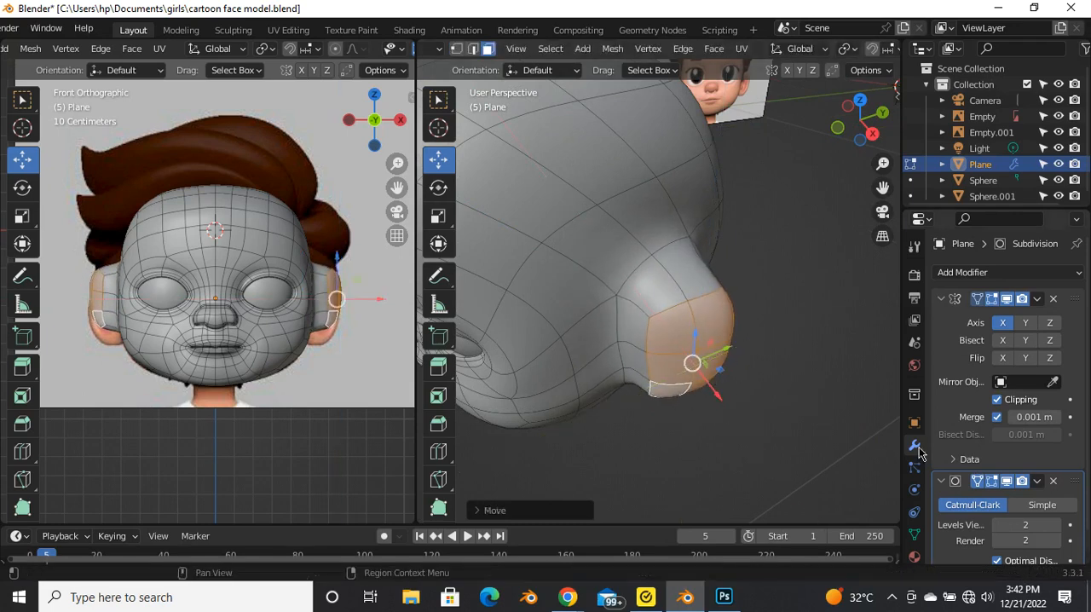
# Step: Rotate the ear faces further about the Z axis with the Subdivision viewport display turned off
pyautogui.moveTo(750, 357); pyautogui.dragTo(757, 457, button='middle')
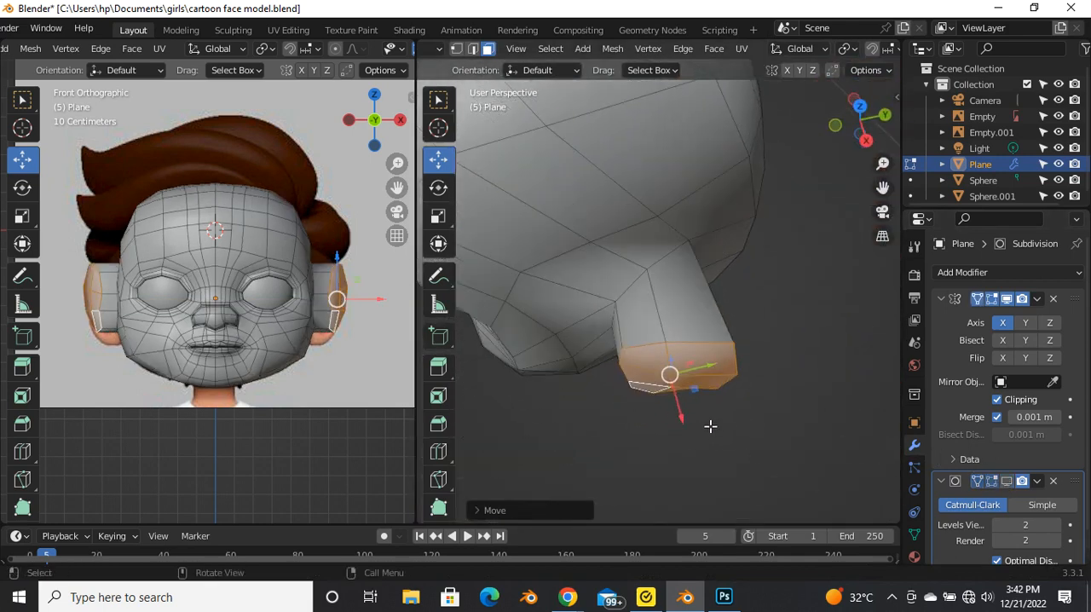
pyautogui.press('r')
pyautogui.press('z')
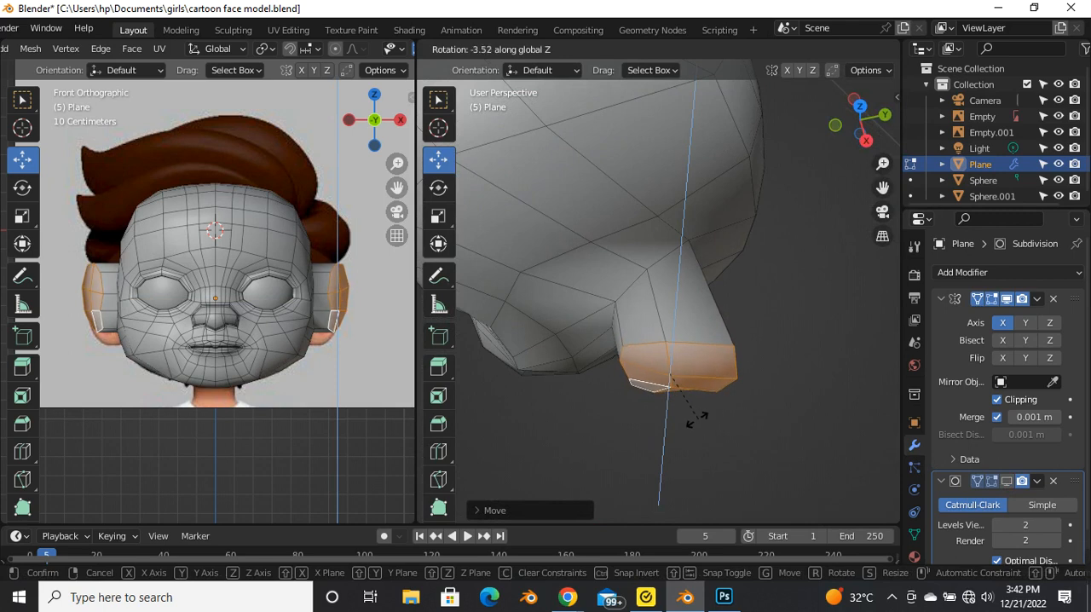
pyautogui.click(679, 422)
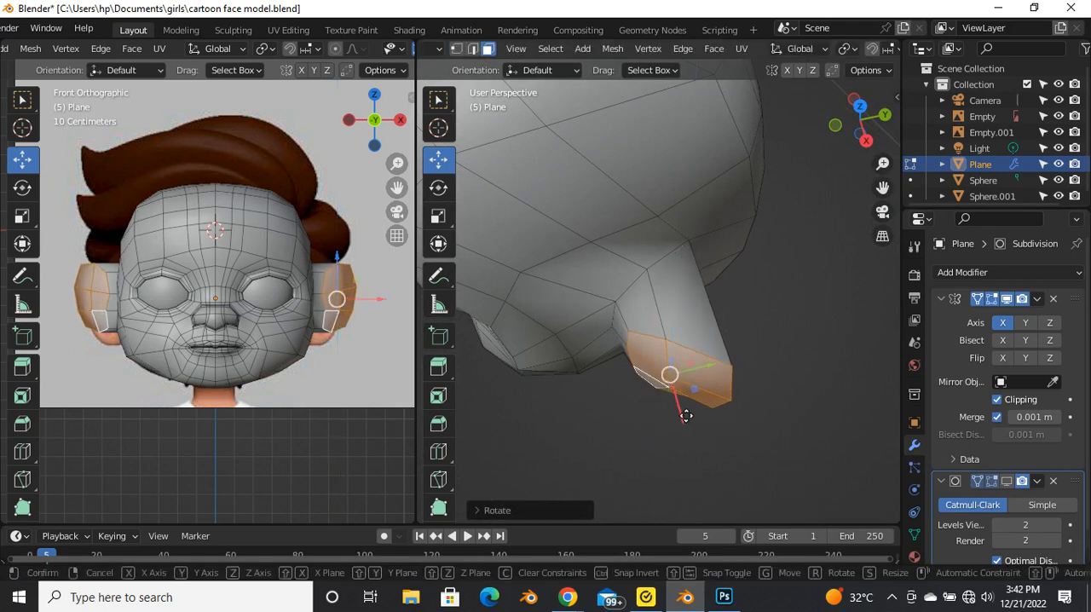
# Step: Move the ear's outer faces along X and then along Y to adjust their distance from the head
pyautogui.press('g')
pyautogui.press('x')
pyautogui.click(686, 398)
pyautogui.press('g')
pyautogui.press('y')
pyautogui.click(718, 349)
# Step: Try to inset the ear's outer faces
pyautogui.moveTo(664, 389); pyautogui.dragTo(735, 389, button='middle')
pyautogui.press('i')
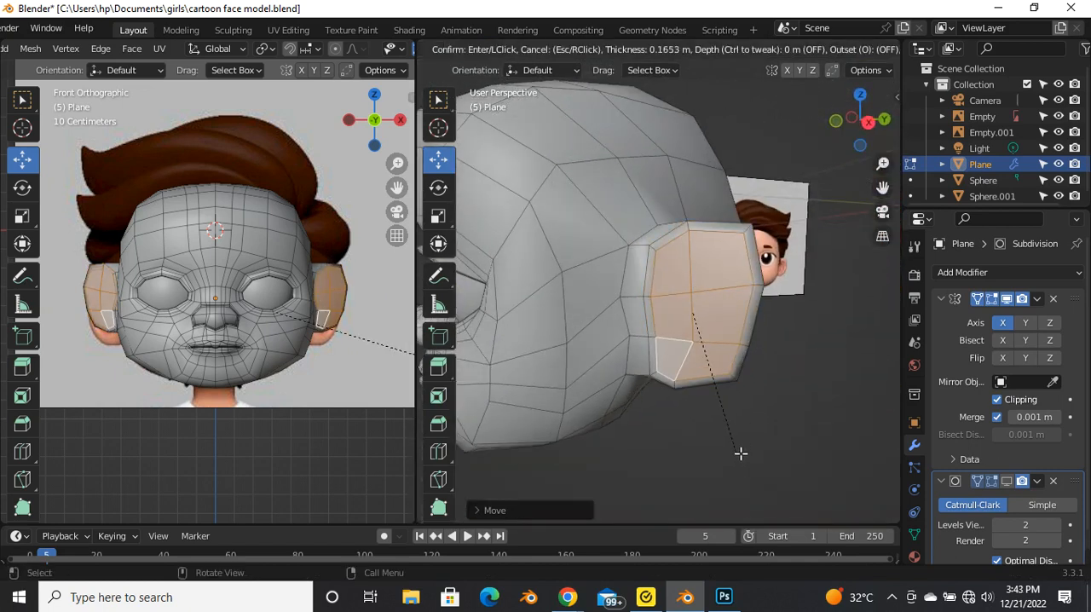
pyautogui.click(734, 444)
pyautogui.press('KP_Decimal')
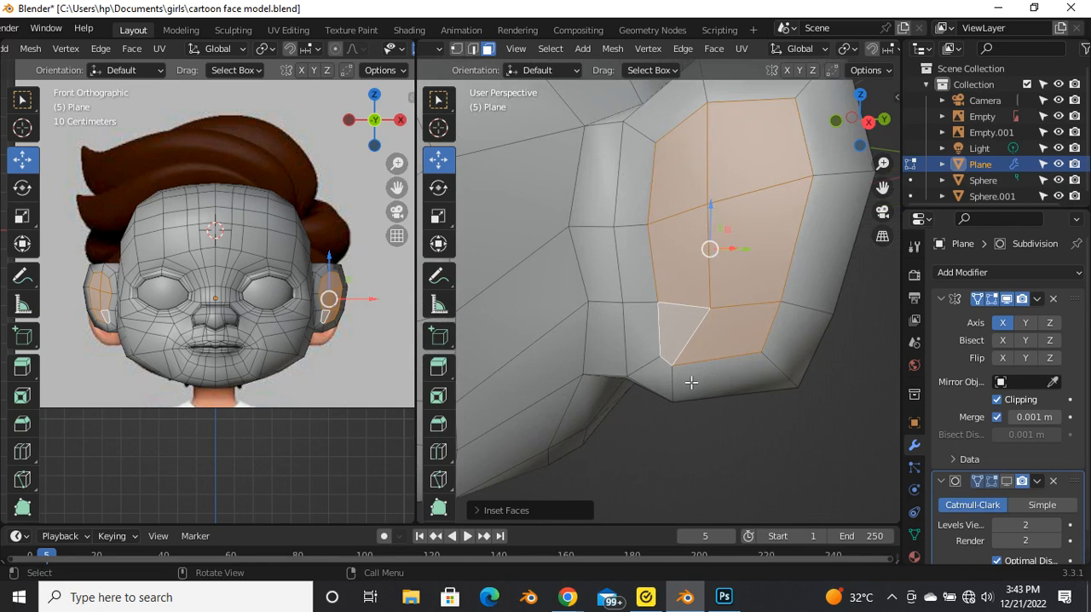
pyautogui.hotkey('ctrl', 'z')
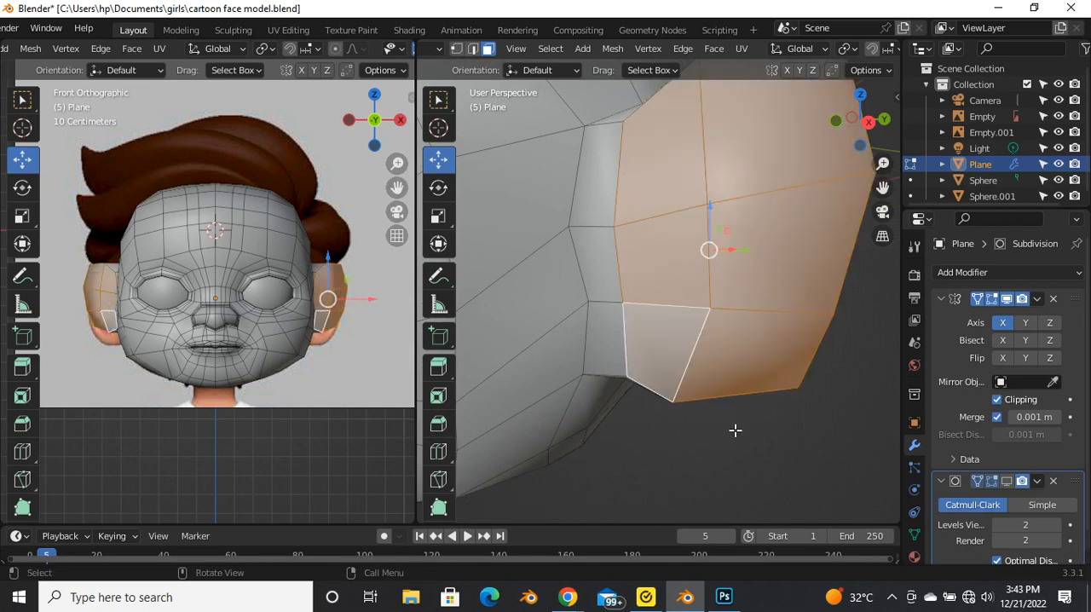
# Step: Extrude the ear's outer faces and scale them down to form a rim
pyautogui.press('e')
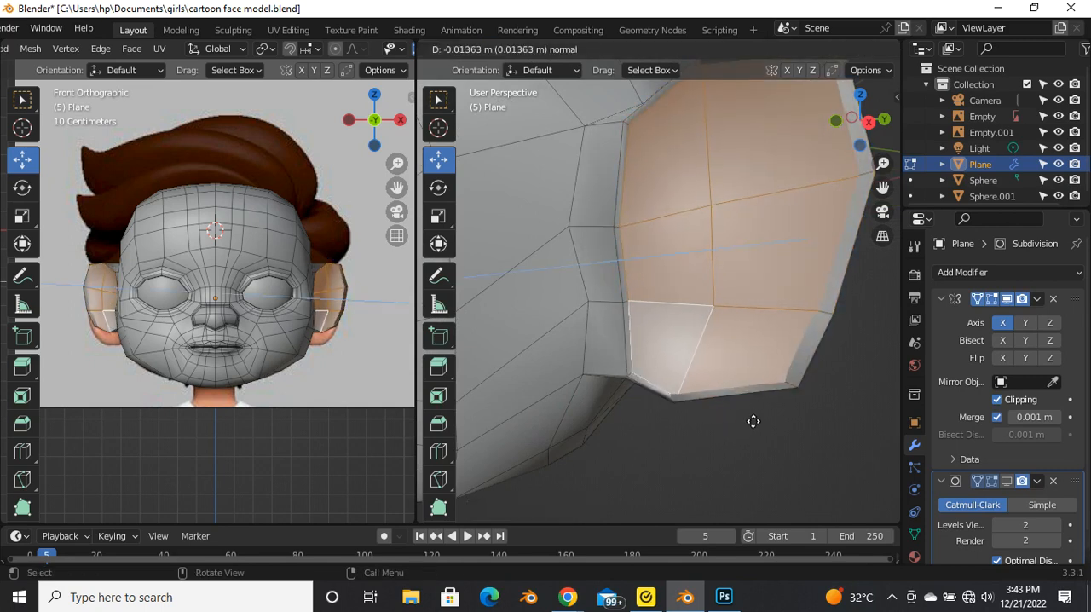
pyautogui.click(752, 413)
pyautogui.press('s')
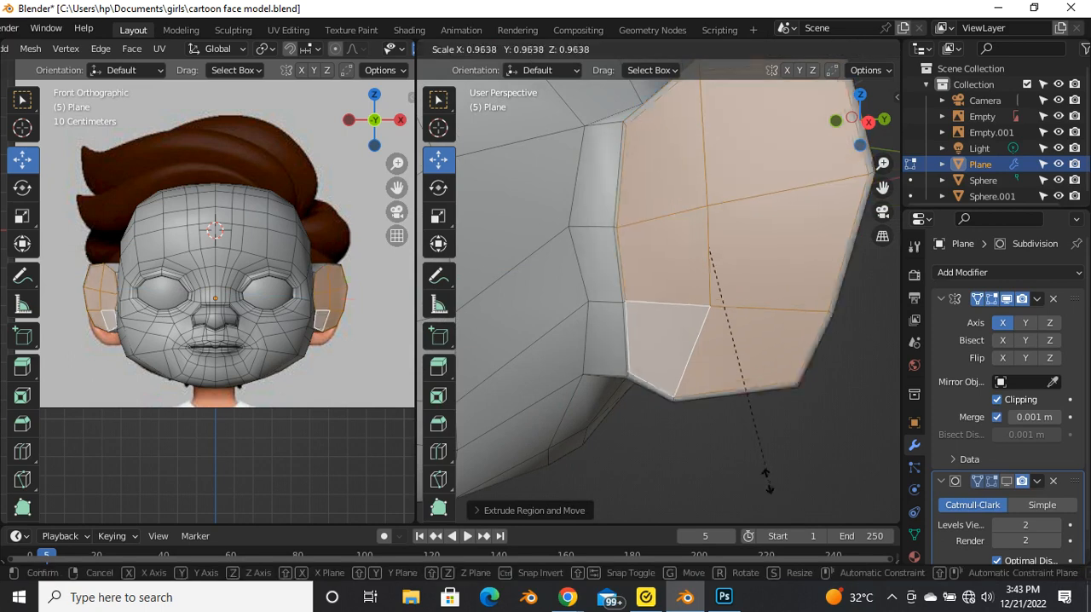
pyautogui.click(757, 428)
pyautogui.moveTo(764, 436); pyautogui.dragTo(746, 454, button='middle')
pyautogui.scroll(4, 747, 454)
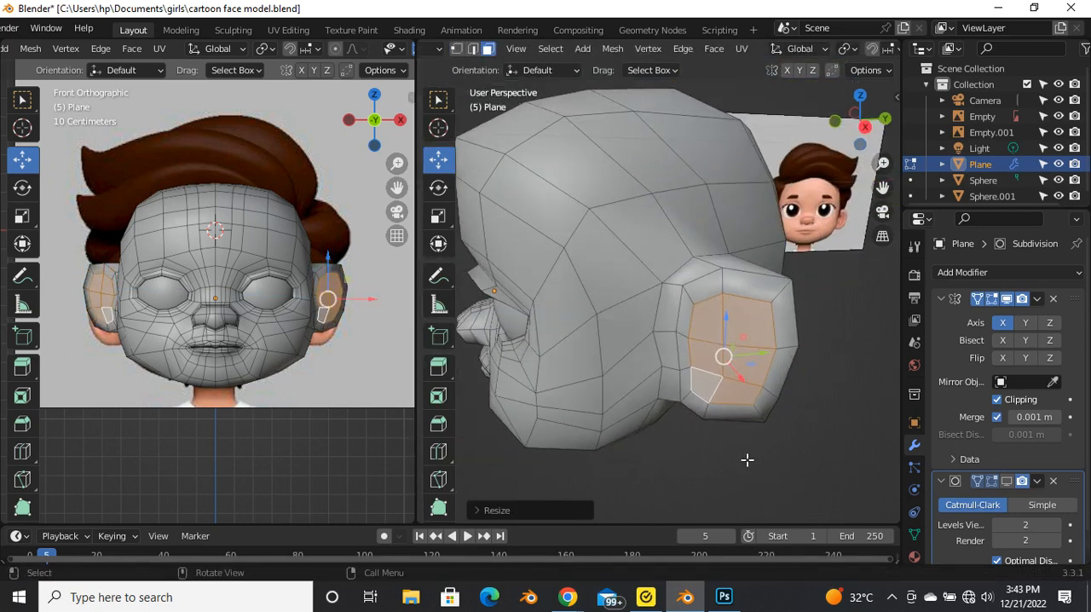
# Step: Extrude the inner ear faces in place, scale them down and extrude them inward to form a recess
pyautogui.press('e')
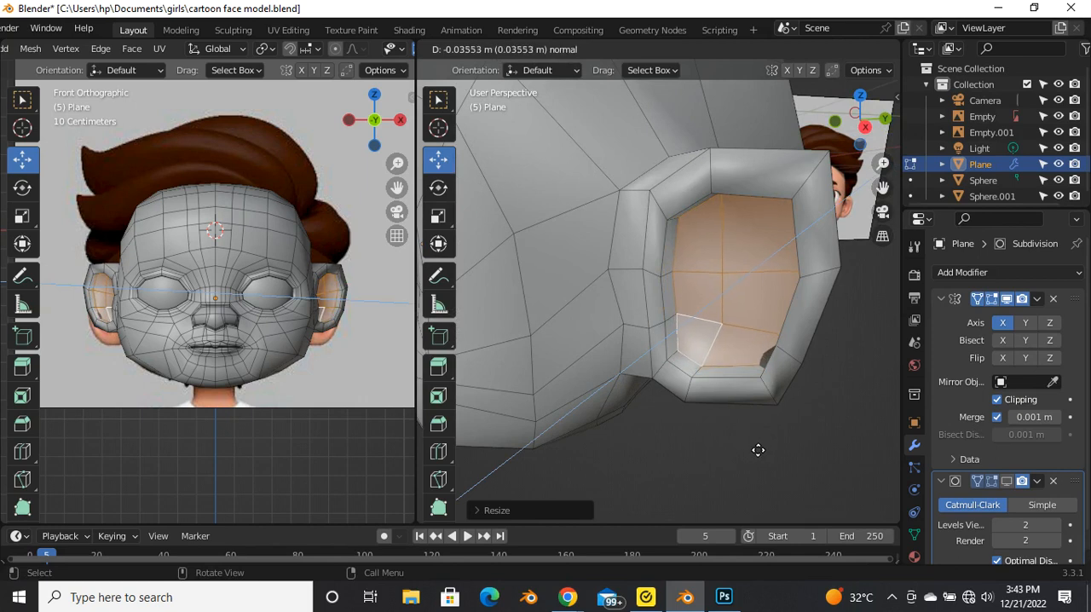
pyautogui.rightClick(758, 450)
pyautogui.press('s')
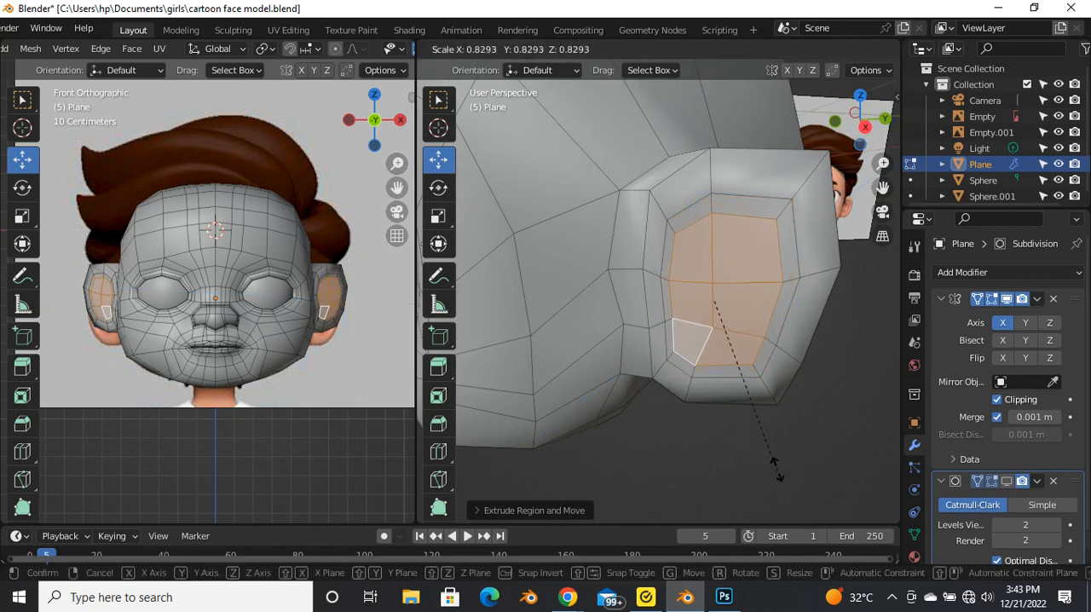
pyautogui.click(767, 450)
pyautogui.moveTo(767, 450); pyautogui.dragTo(715, 429, button='middle')
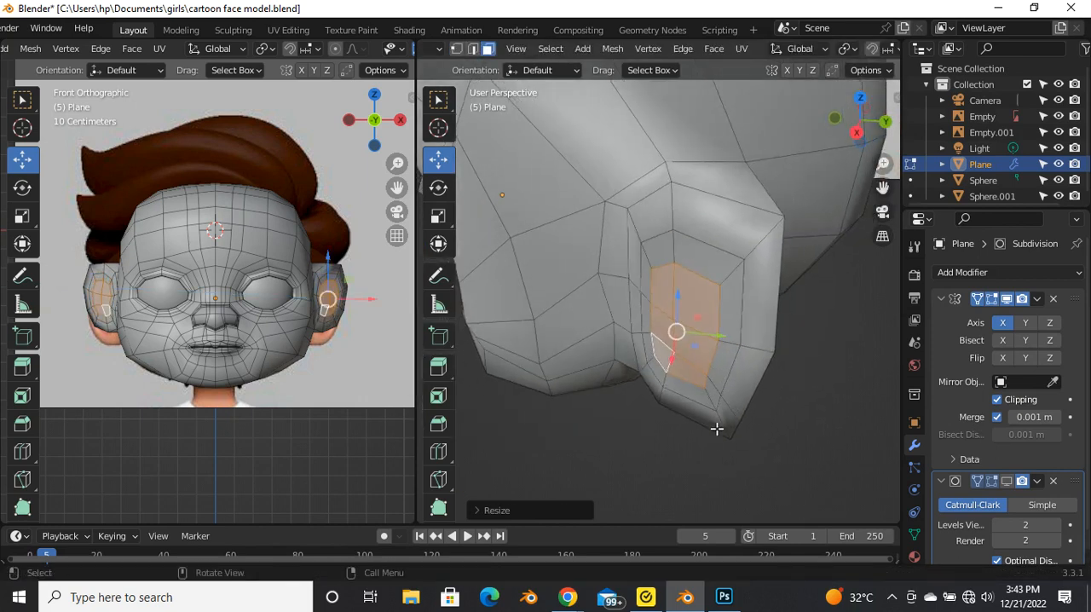
pyautogui.press('e')
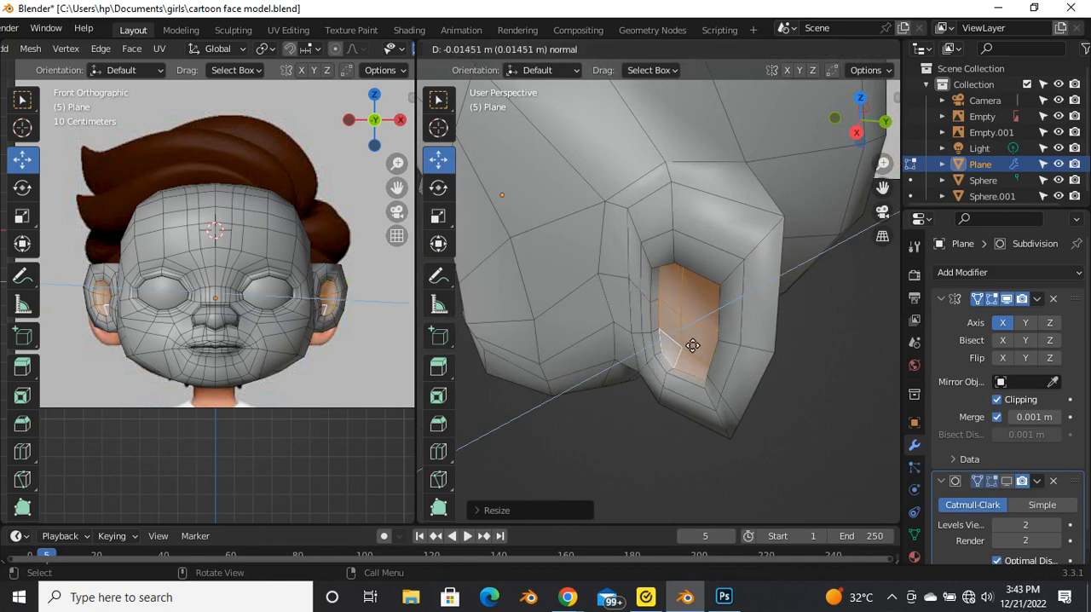
pyautogui.click(738, 362)
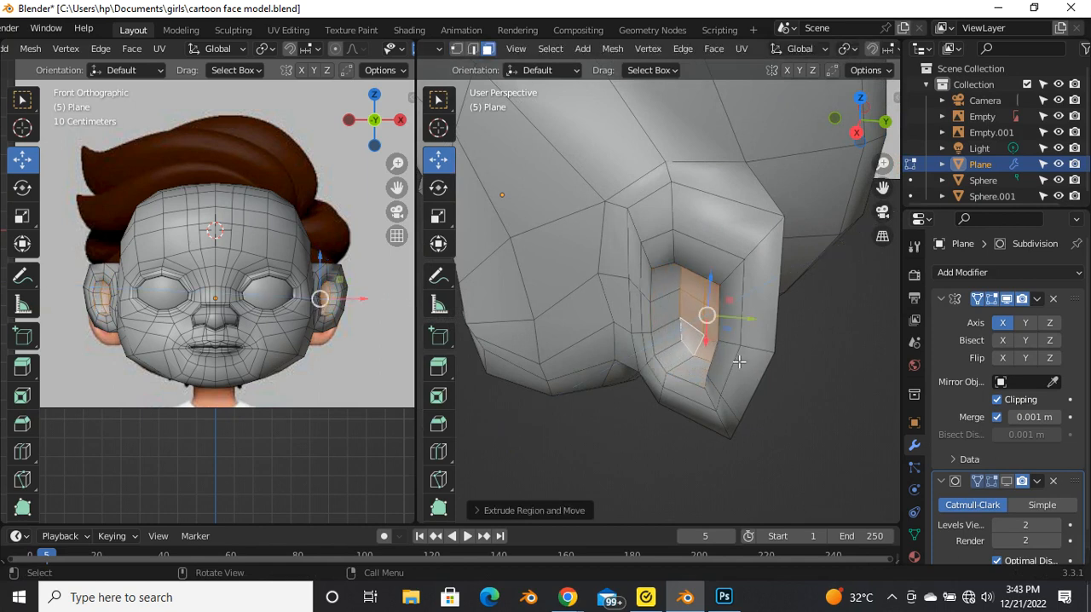
# Step: Turn on the Subdivision viewport display and inspect the smoothed ear in Object Mode
pyautogui.click(1006, 481)
pyautogui.moveTo(724, 307); pyautogui.dragTo(750, 331, button='middle')
pyautogui.press('Tab')
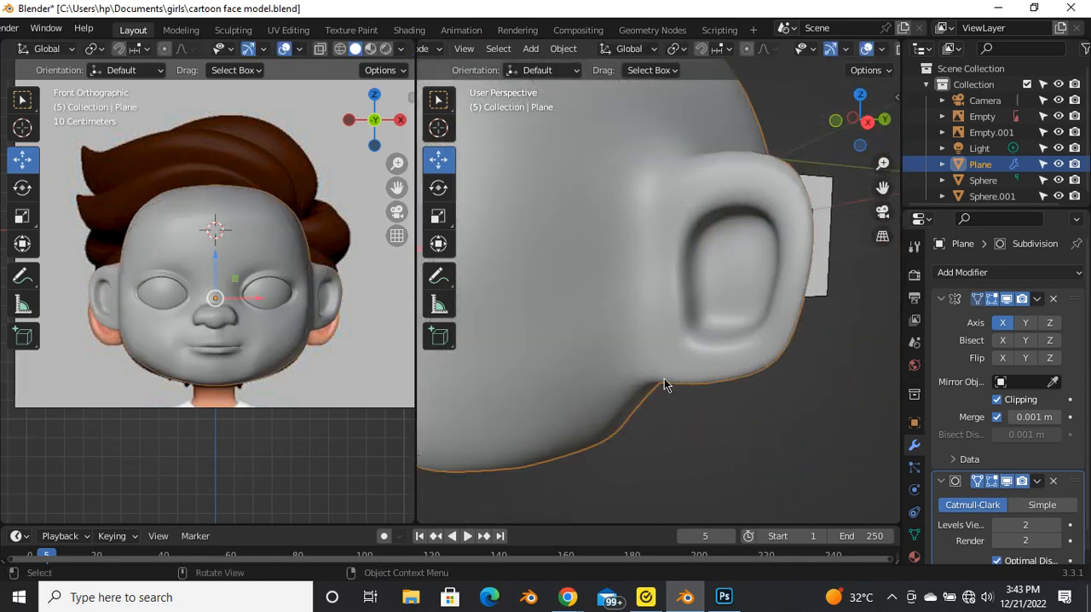
pyautogui.moveTo(664, 381); pyautogui.dragTo(750, 343, button='middle')
pyautogui.scroll(3, 644, 381)
pyautogui.press('Tab')
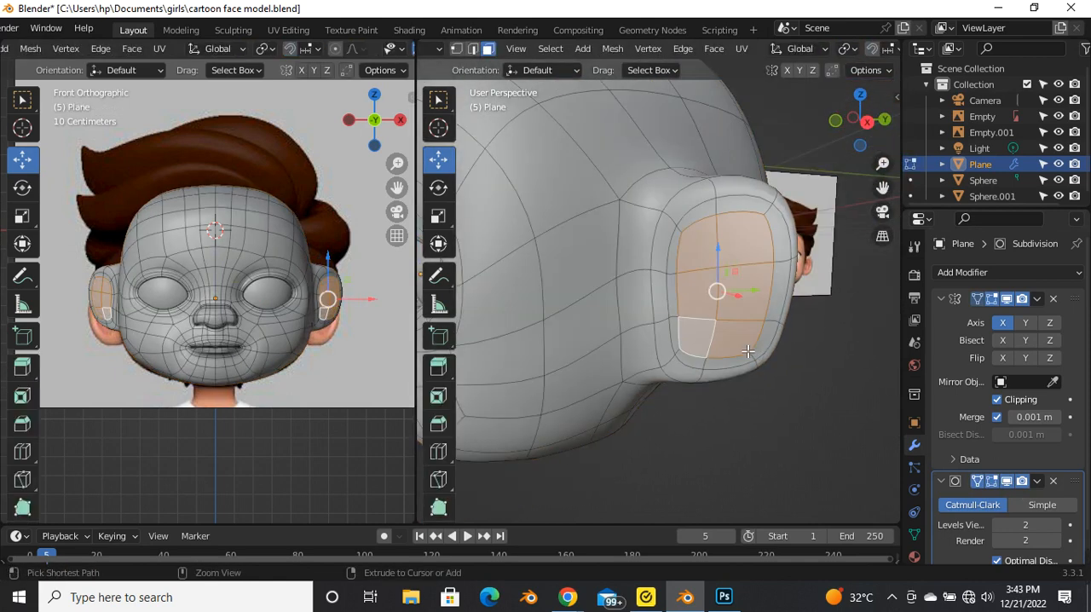
# Step: Turn off the Subdivision viewport display and add a centered loop cut around the extruded side of the ear
pyautogui.moveTo(752, 350); pyautogui.dragTo(698, 434, button='middle')
pyautogui.click(1006, 481)
pyautogui.moveTo(827, 448); pyautogui.dragTo(795, 406, button='middle')
pyautogui.hotkey('ctrl', 'r')
pyautogui.click(696, 203)
pyautogui.rightClick(695, 201)
pyautogui.moveTo(695, 201); pyautogui.dragTo(589, 287, button='middle')
# Step: Select the vertical edges on the back of the ear and move them backward along Y and outward along X
pyautogui.click(711, 257)
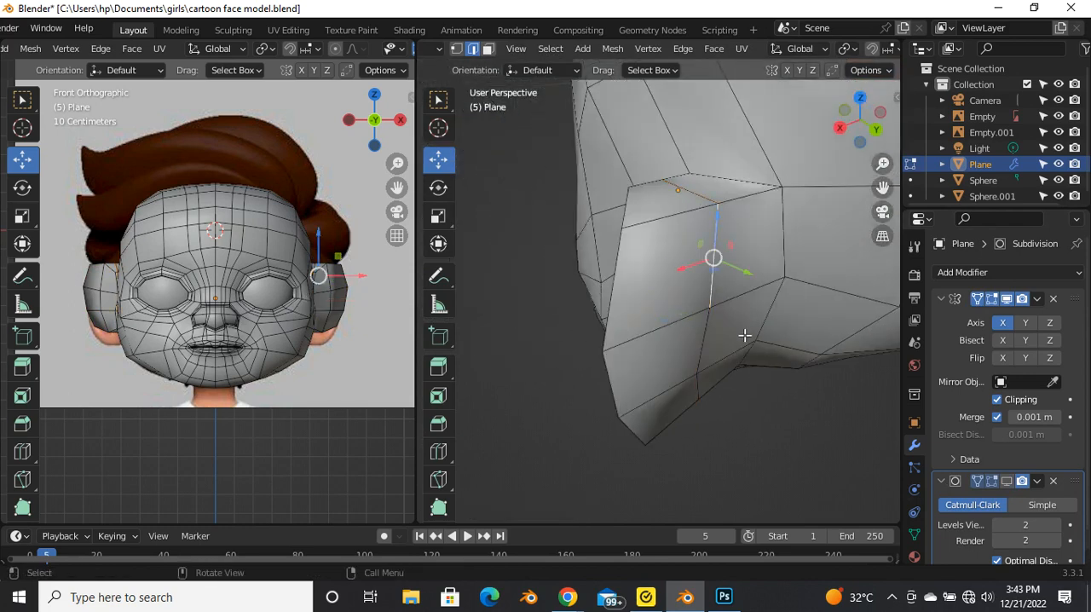
pyautogui.keyDown('shift'); pyautogui.click(710, 356); pyautogui.keyUp('shift')
pyautogui.keyDown('shift'); pyautogui.click(733, 358); pyautogui.keyUp('shift')
pyautogui.click(703, 391)
pyautogui.keyDown('shift'); pyautogui.click(701, 356); pyautogui.keyUp('shift')
pyautogui.keyDown('shift'); pyautogui.click(702, 290); pyautogui.keyUp('shift')
pyautogui.moveTo(731, 353); pyautogui.dragTo(757, 375)
pyautogui.moveTo(708, 377); pyautogui.dragTo(611, 257, button='middle')
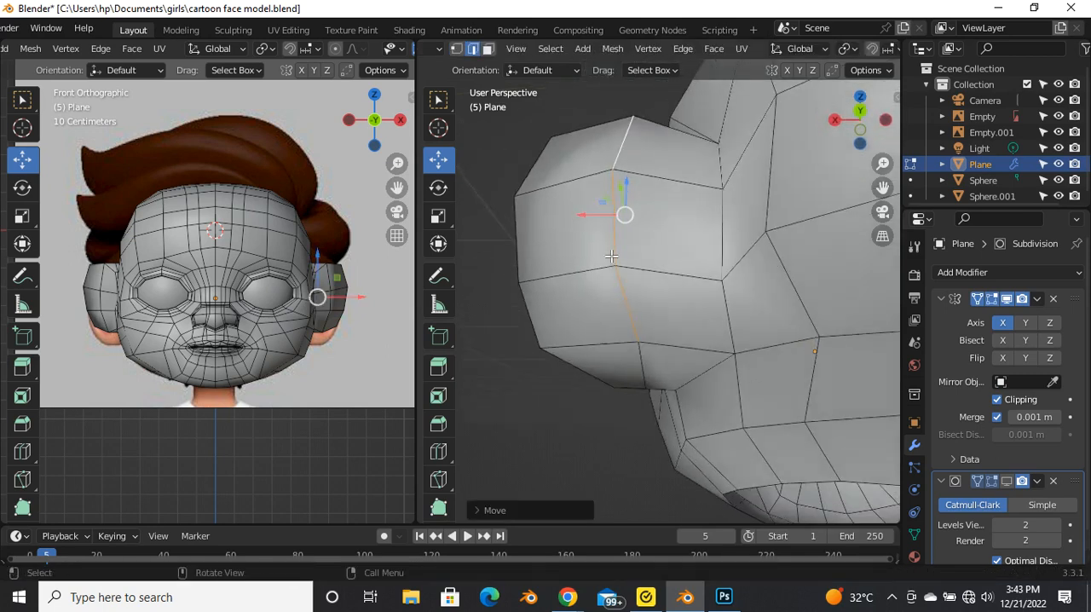
pyautogui.moveTo(600, 221); pyautogui.dragTo(573, 214)
# Step: Add a loop cut around the ear's base and slide it close to where the ear meets the head
pyautogui.moveTo(573, 215); pyautogui.dragTo(768, 317, button='middle')
pyautogui.hotkey('ctrl', 'r')
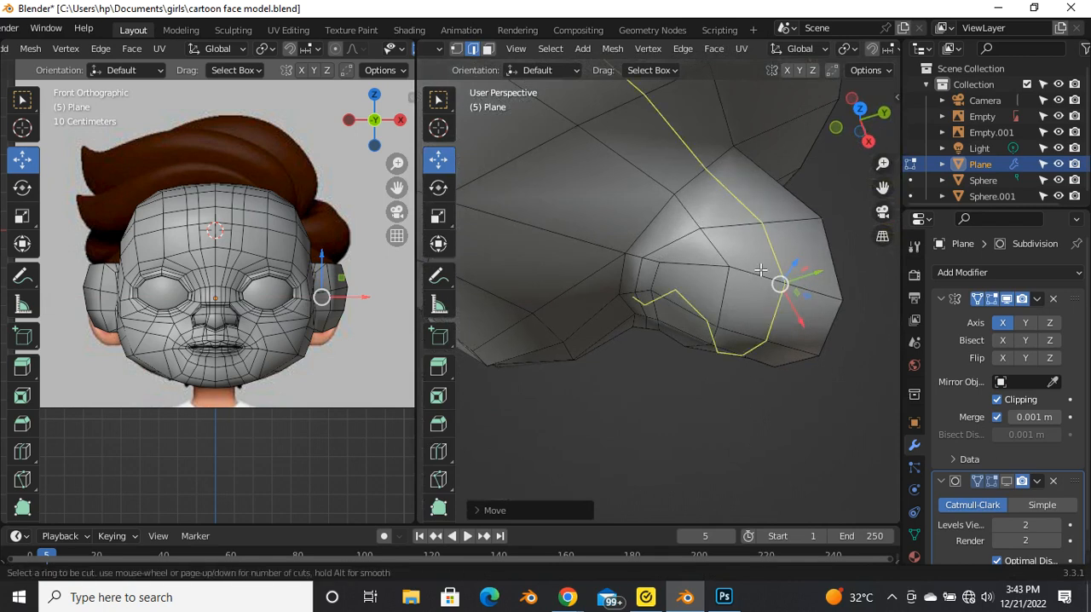
pyautogui.click(688, 211)
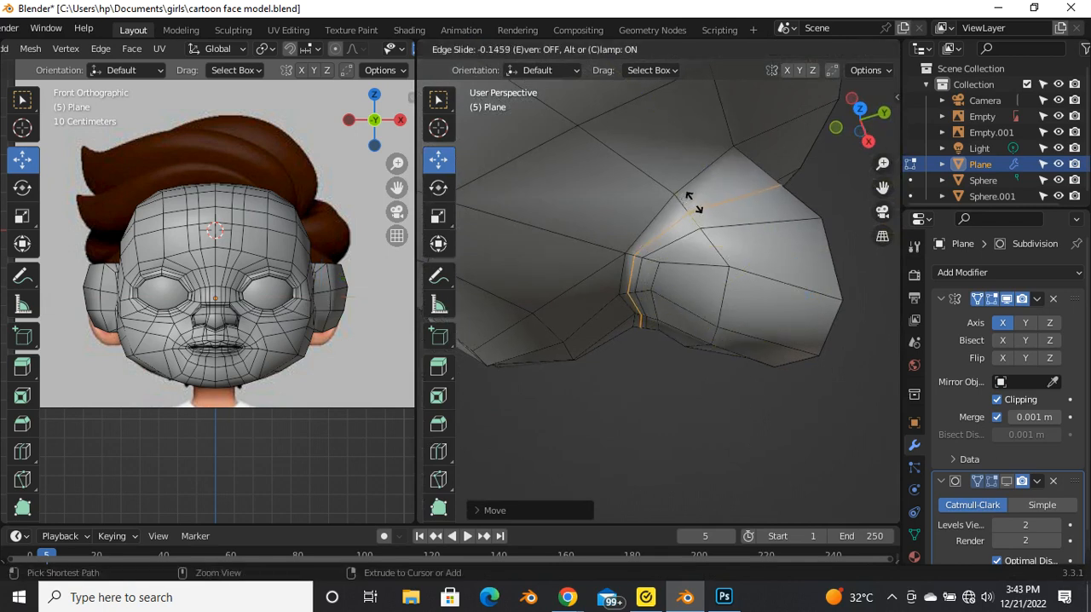
pyautogui.click(694, 203)
pyautogui.moveTo(693, 203); pyautogui.dragTo(627, 236, button='middle')
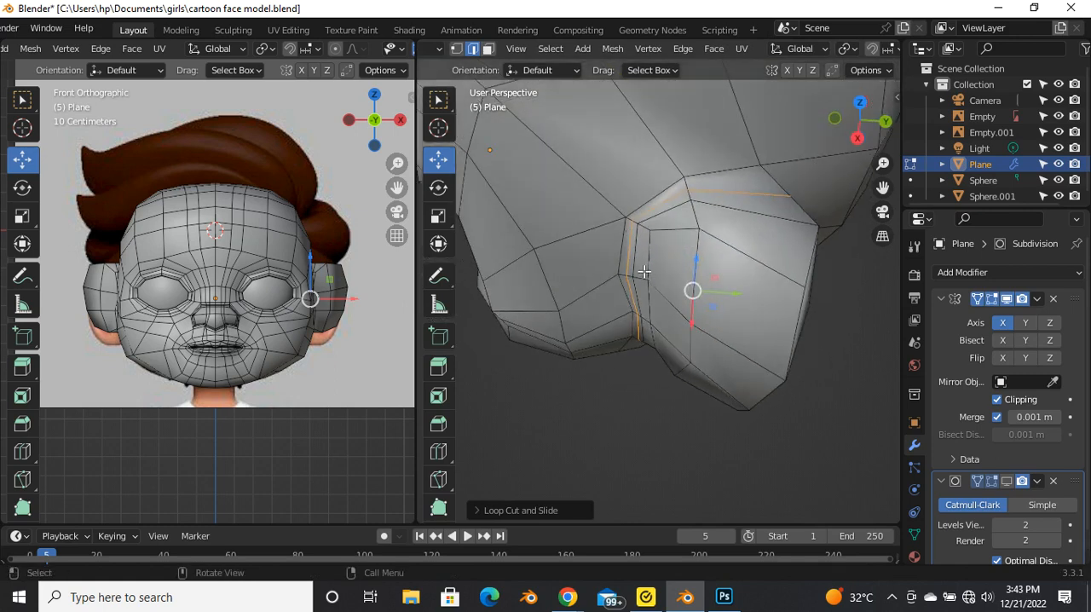
pyautogui.moveTo(635, 281); pyautogui.dragTo(830, 317, button='middle')
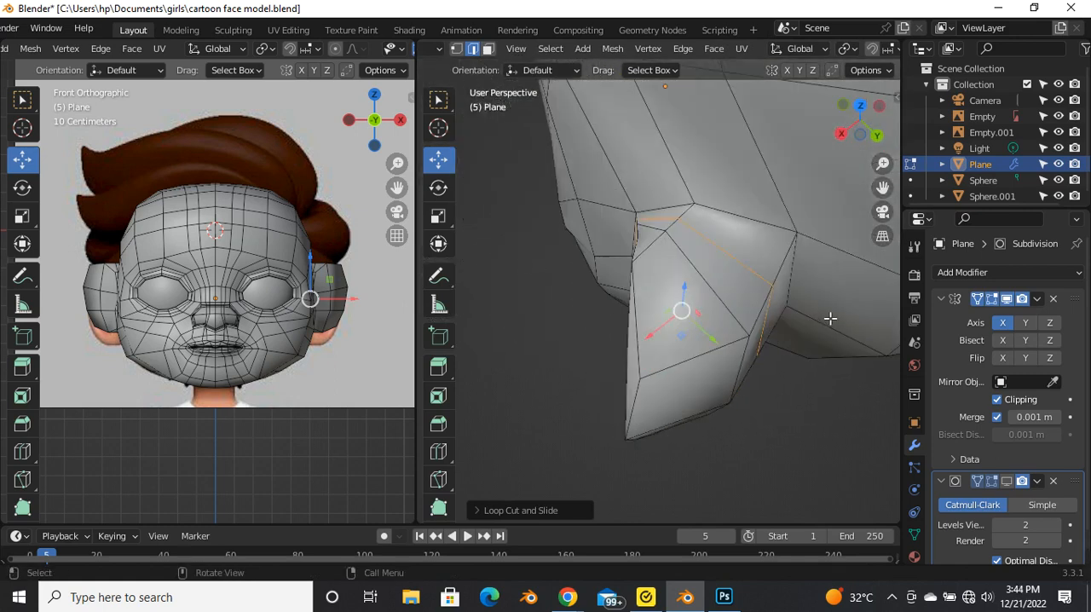
pyautogui.moveTo(759, 297); pyautogui.dragTo(920, 443, button='middle')
pyautogui.moveTo(574, 335); pyautogui.dragTo(690, 304, button='middle')
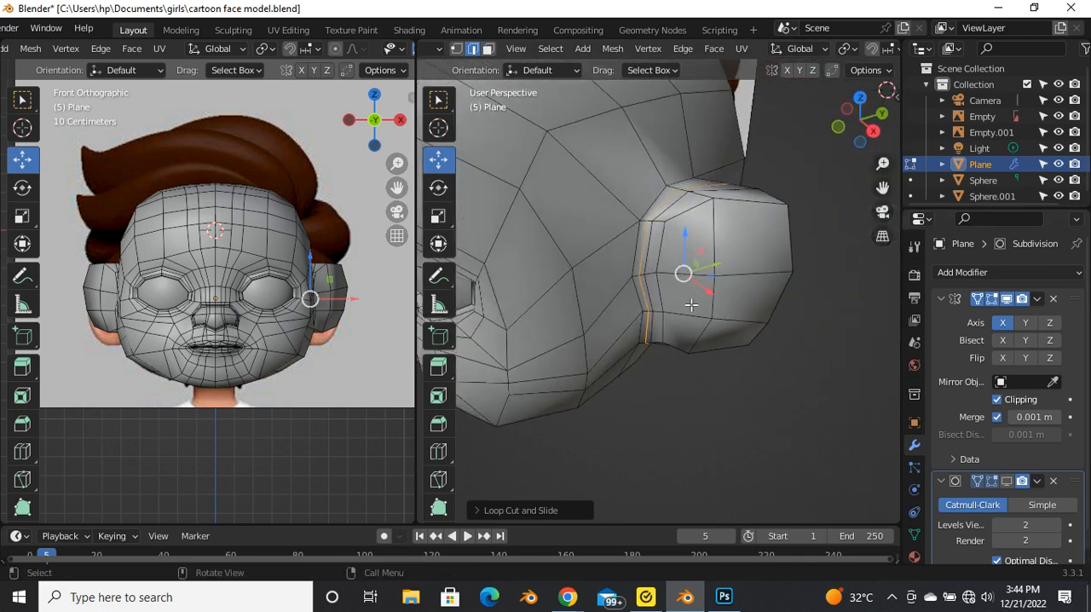
# Step: Select the six outer faces of the ear in face mode and turn on the Subdivision viewport display
pyautogui.press('3')
pyautogui.click(689, 241)
pyautogui.keyDown('shift'); pyautogui.click(750, 237); pyautogui.keyUp('shift')
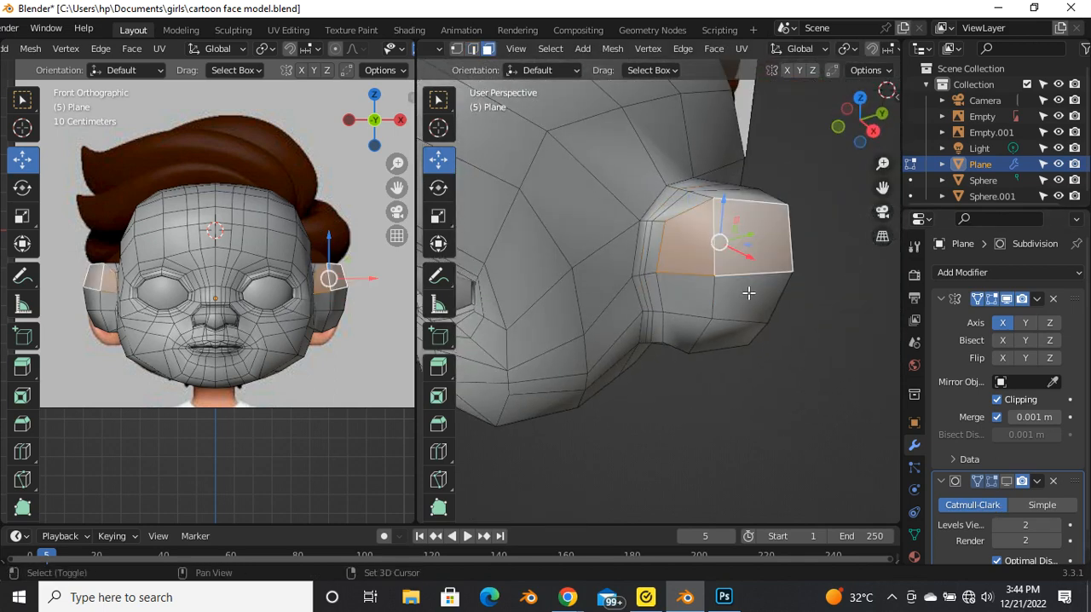
pyautogui.keyDown('shift'); pyautogui.click(747, 295); pyautogui.keyUp('shift')
pyautogui.keyDown('shift'); pyautogui.click(685, 331); pyautogui.keyUp('shift')
pyautogui.keyDown('shift'); pyautogui.click(689, 308); pyautogui.keyUp('shift')
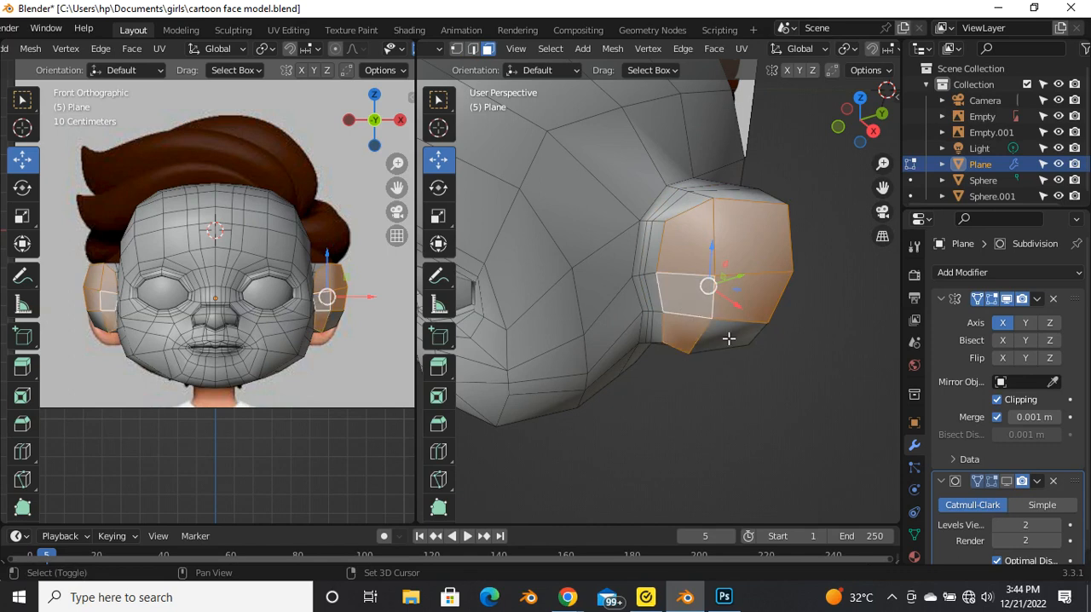
pyautogui.keyDown('shift'); pyautogui.click(728, 338); pyautogui.keyUp('shift')
pyautogui.click(1007, 481)
pyautogui.moveTo(656, 324); pyautogui.dragTo(633, 340, button='middle')
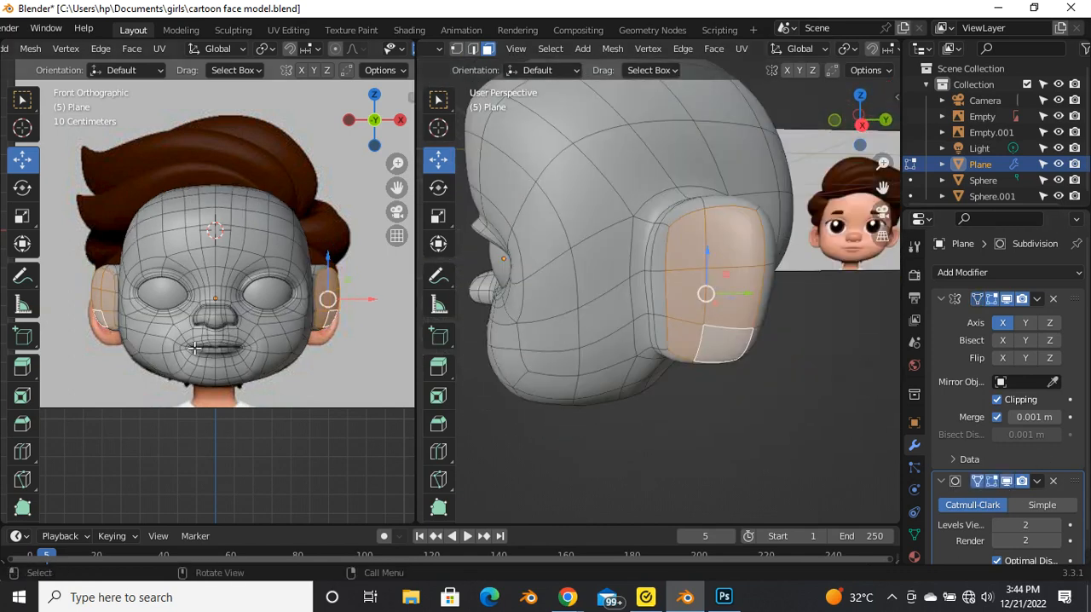
pyautogui.moveTo(768, 329); pyautogui.dragTo(810, 341, button='middle')
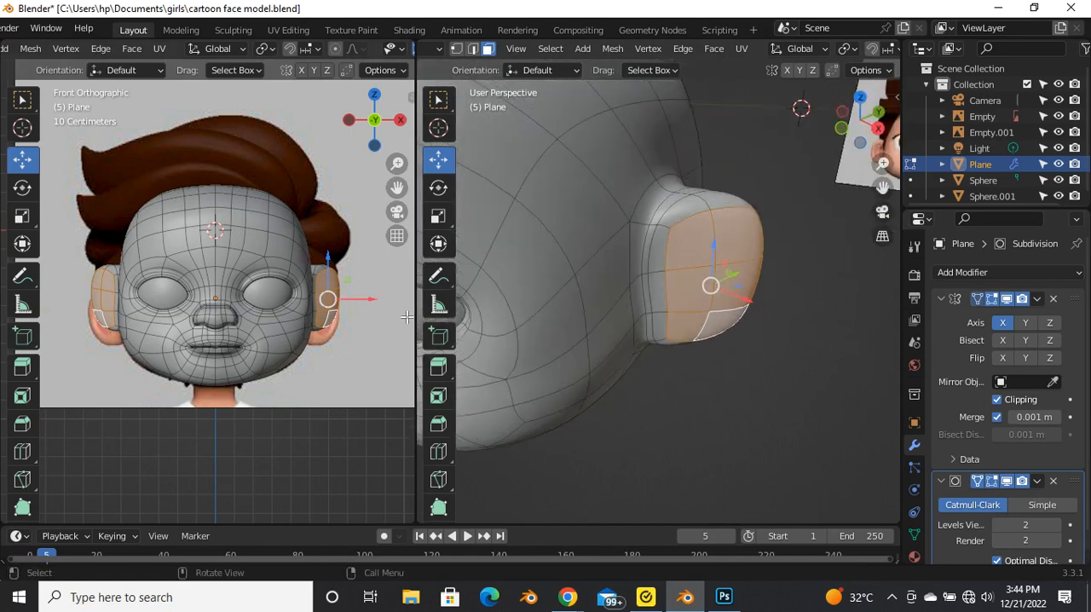
# Step: Try to move the ear's outer faces outward along X with proportional editing
pyautogui.scroll(4, 356, 299)
pyautogui.moveTo(341, 311); pyautogui.dragTo(350, 312)
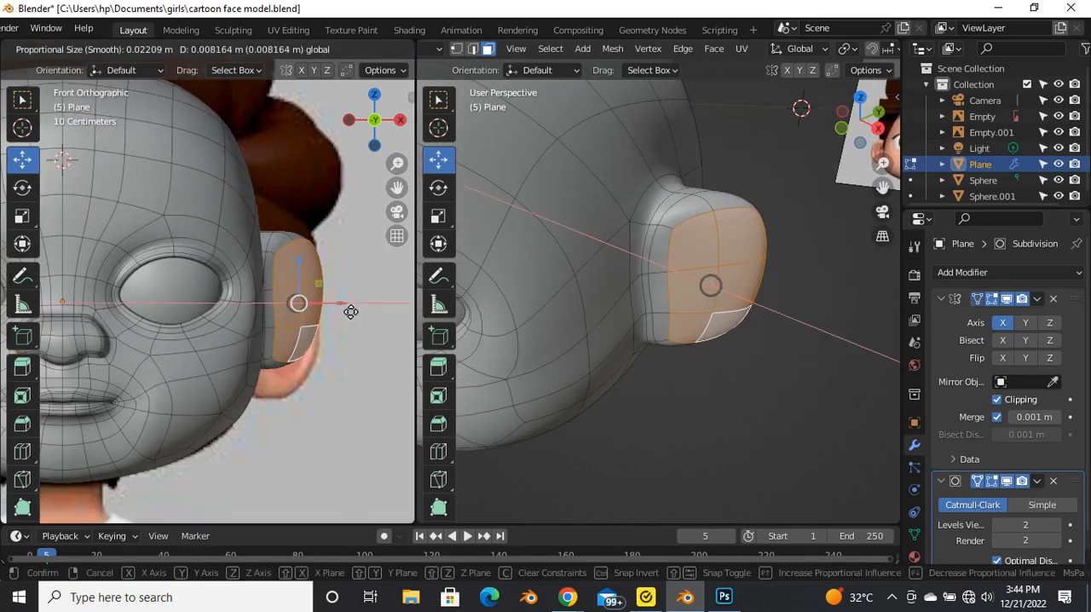
pyautogui.scroll(-10, 348, 309)
pyautogui.moveTo(350, 312); pyautogui.dragTo(349, 310)
pyautogui.hotkey('ctrl', 'z')
pyautogui.press('o')
# Step: Extrude the ear's outer faces in place and scale them down to leave a wide rim
pyautogui.moveTo(740, 298); pyautogui.dragTo(690, 262, button='middle')
pyautogui.scroll(1, 748, 344)
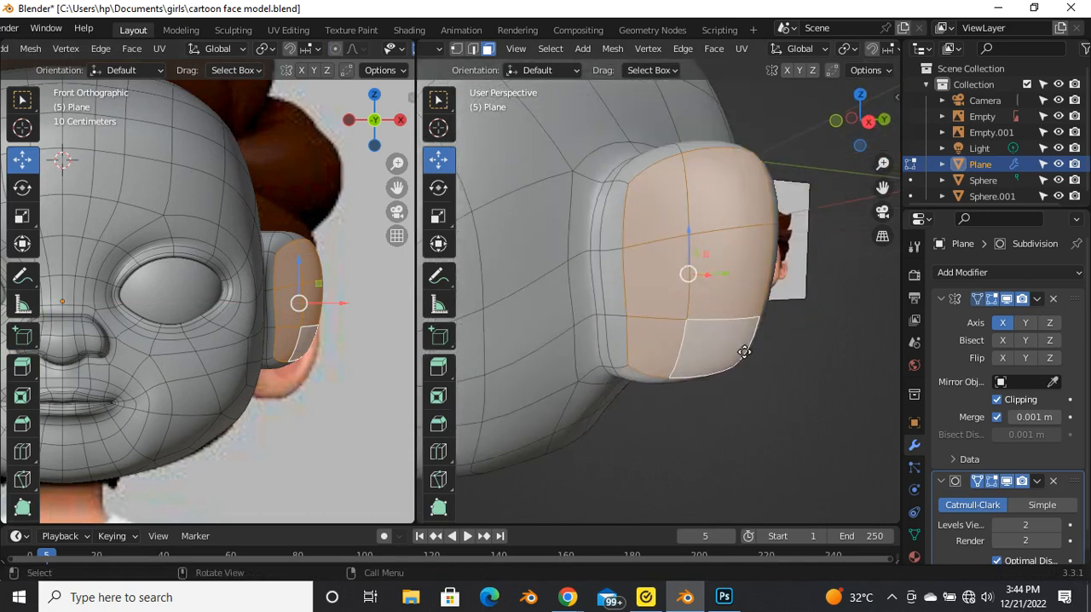
pyautogui.press('e')
pyautogui.click(708, 393)
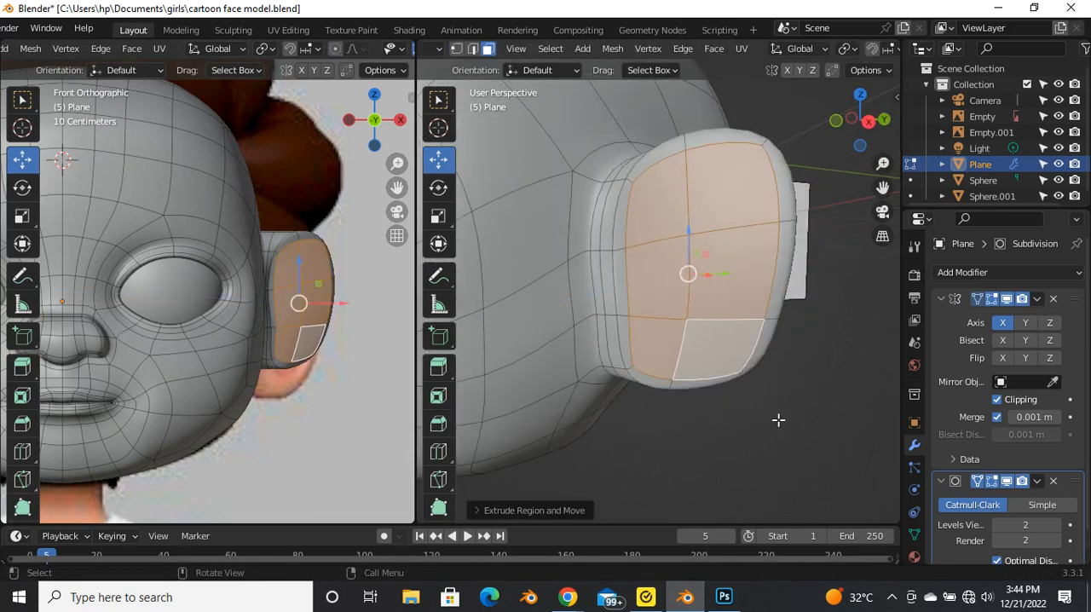
pyautogui.press('s')
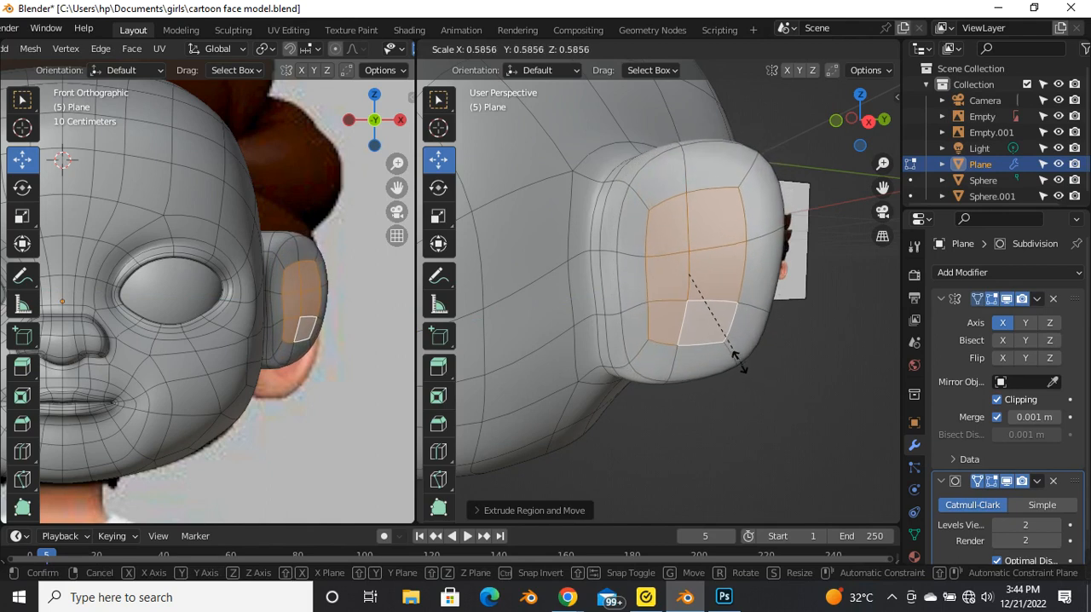
pyautogui.click(722, 349)
# Step: Shift the inner ear faces toward the head and extrude them inward about 0.03 m to hollow the ear
pyautogui.press('g')
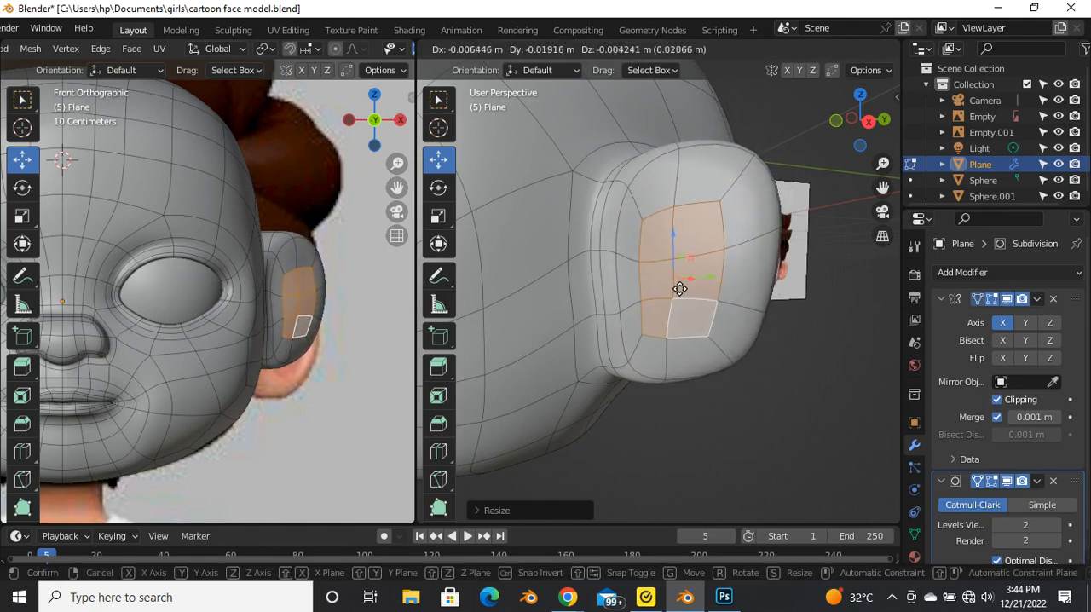
pyautogui.click(679, 289)
pyautogui.scroll(5, 339, 321)
pyautogui.press('g')
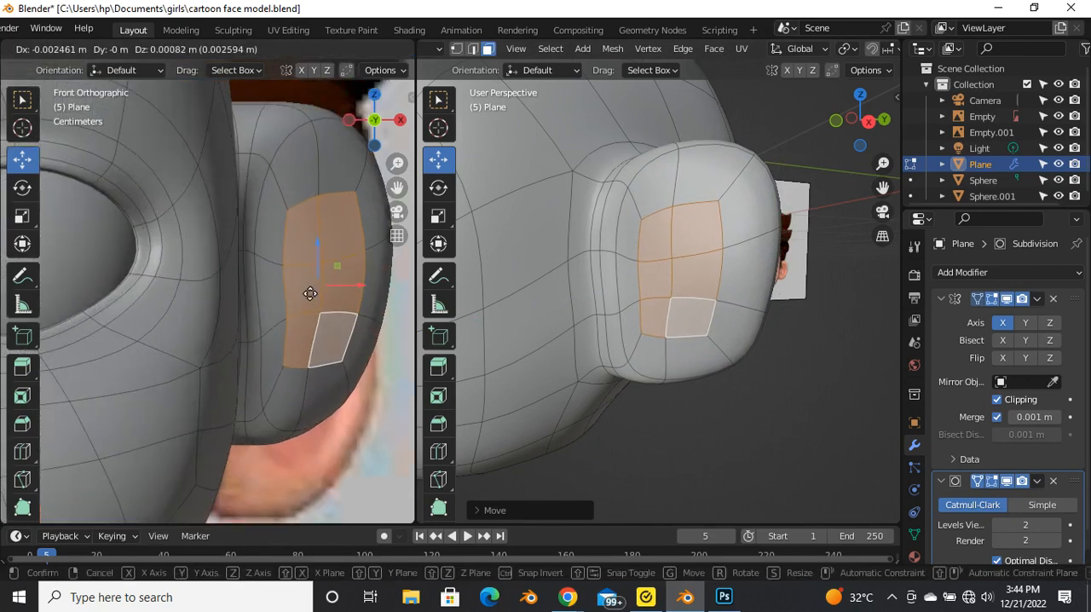
pyautogui.click(301, 292)
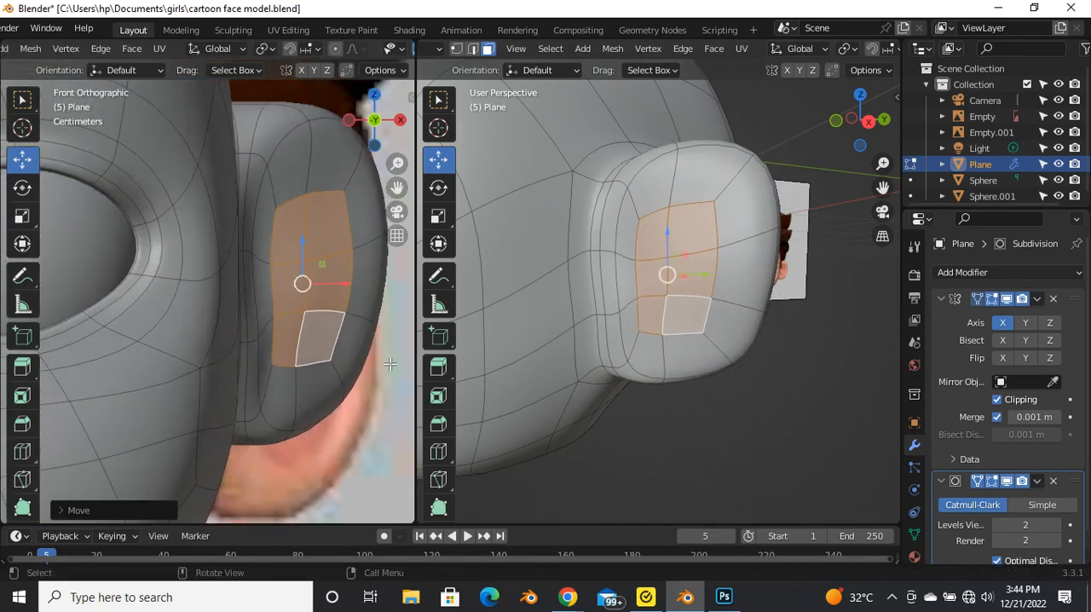
pyautogui.press('e')
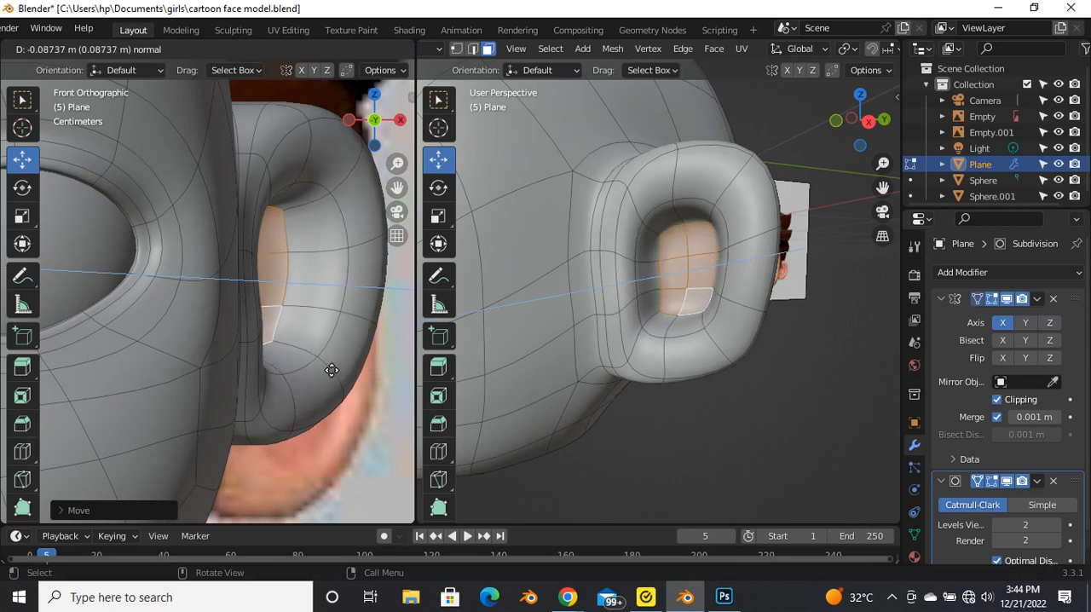
pyautogui.click(370, 390)
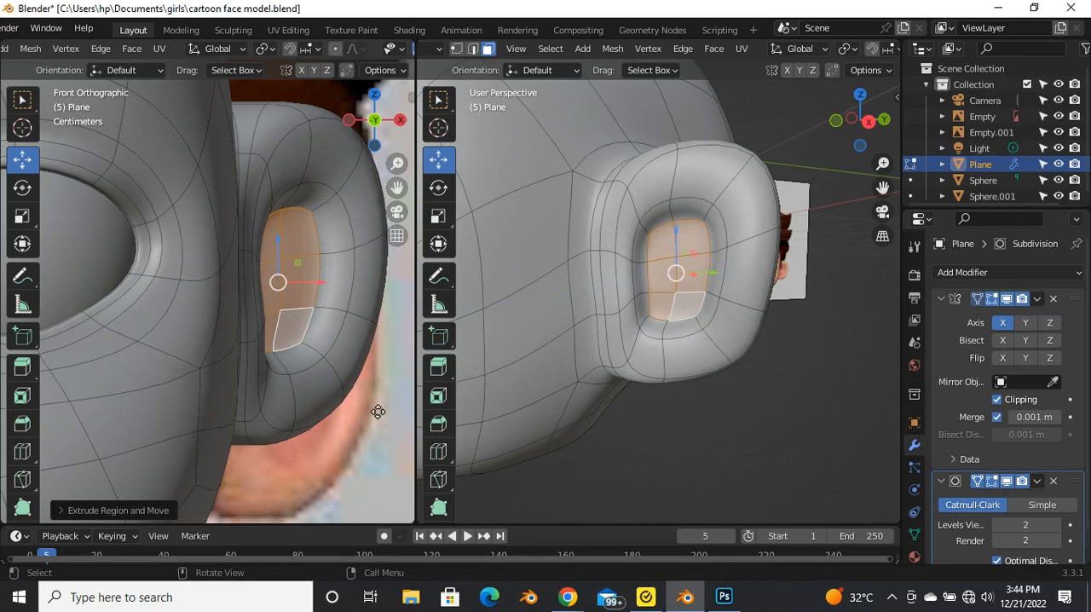
# Step: Extrude the recessed ear faces again in place and scale them down slightly
pyautogui.press('e')
pyautogui.click(373, 430)
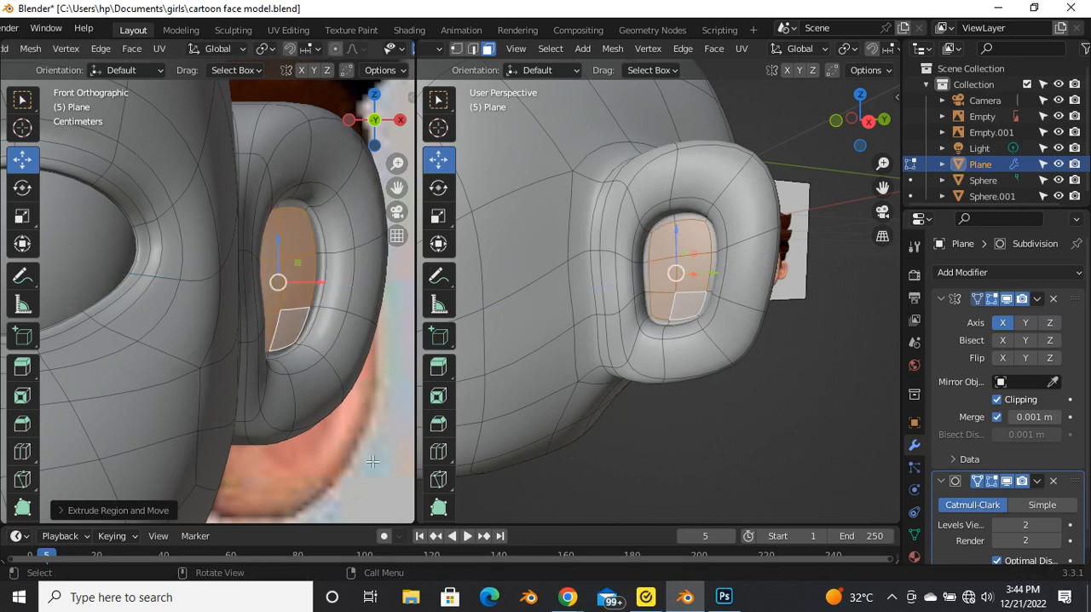
pyautogui.press('s')
pyautogui.click(300, 342)
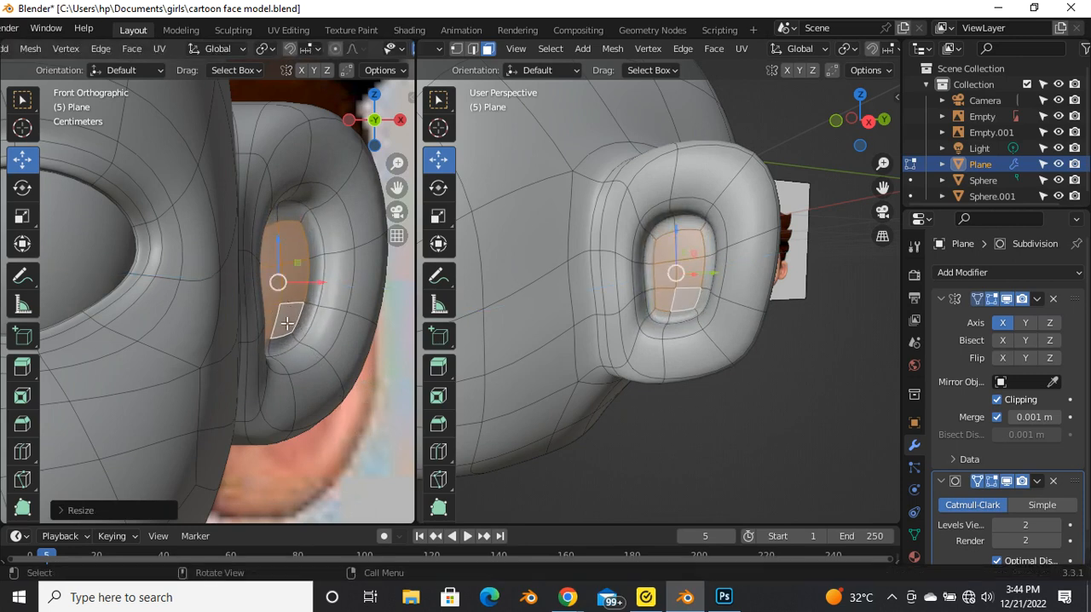
# Step: Extrude the recessed inner ear faces back outward by about 0.01 m and check the smoothed ear
pyautogui.press('e')
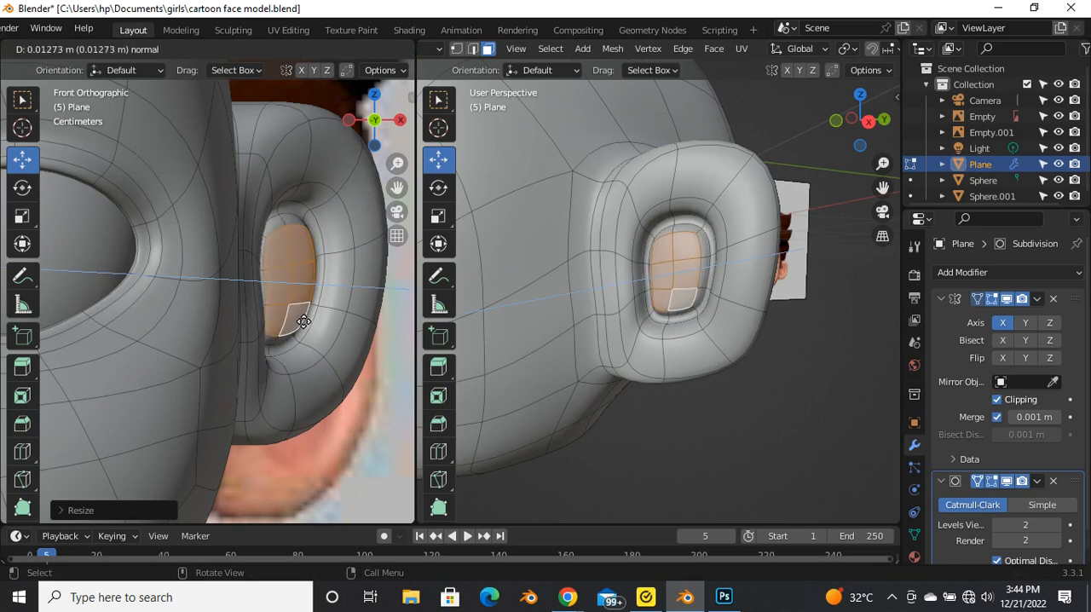
pyautogui.click(296, 318)
pyautogui.press('Tab')
pyautogui.scroll(-6, 304, 327)
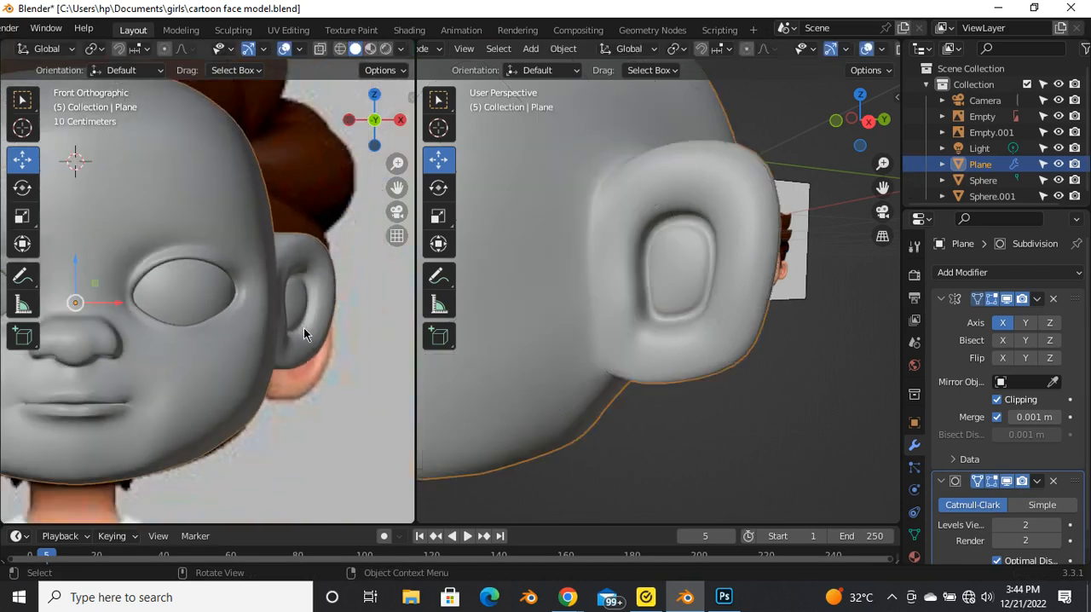
pyautogui.scroll(3, 655, 289)
pyautogui.moveTo(658, 295); pyautogui.dragTo(676, 247, button='middle')
# Step: Move the faces on the head-side wall of the ear's hollow outward along X by about 0.02 m
pyautogui.press('Tab')
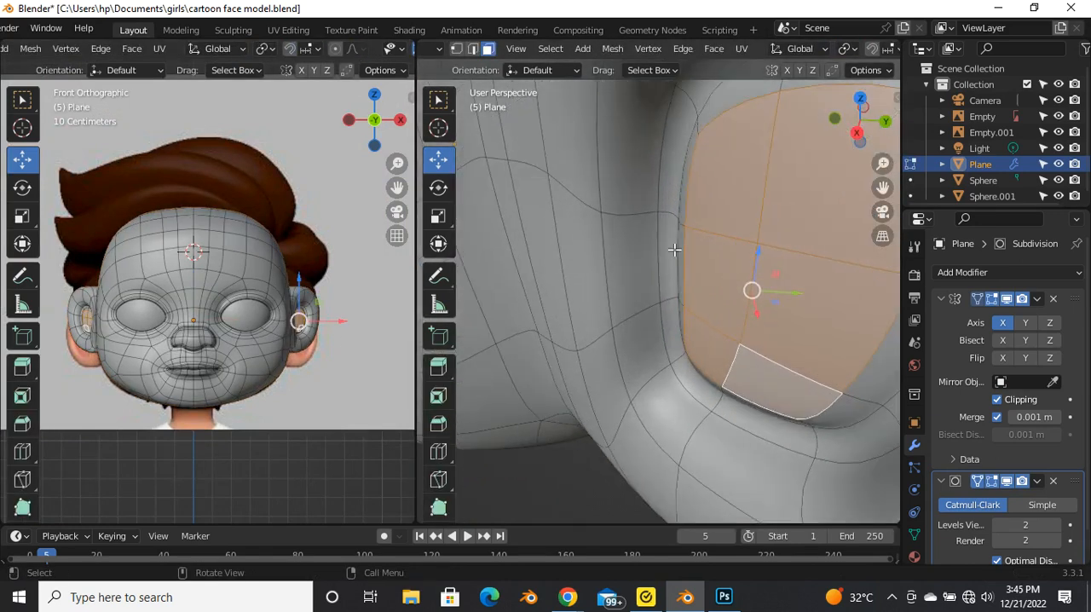
pyautogui.click(673, 258)
pyautogui.press('e')
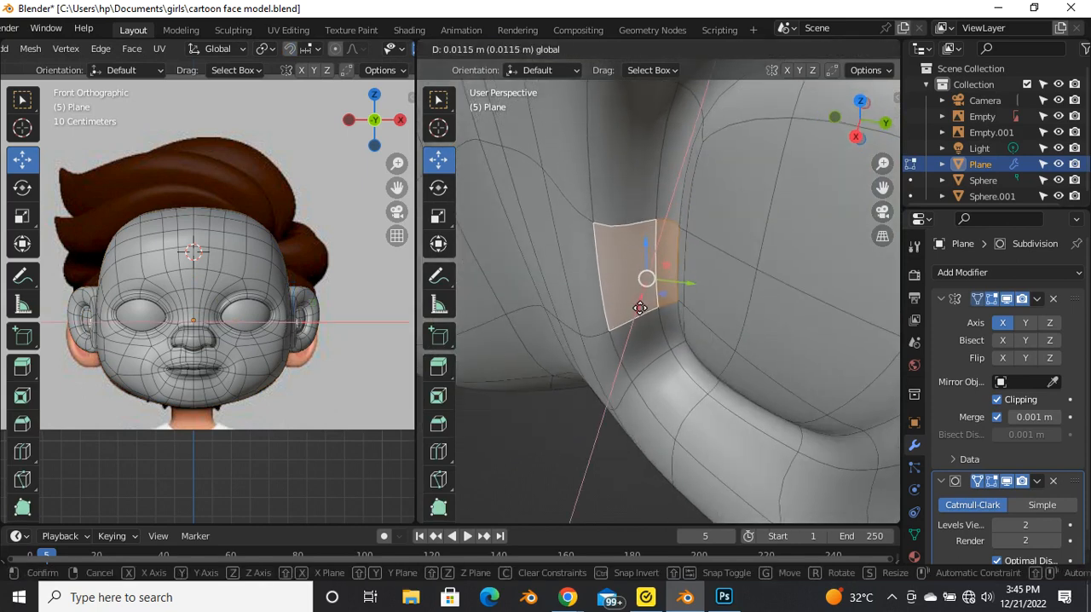
pyautogui.click(645, 294)
pyautogui.moveTo(633, 312); pyautogui.dragTo(650, 292, button='middle')
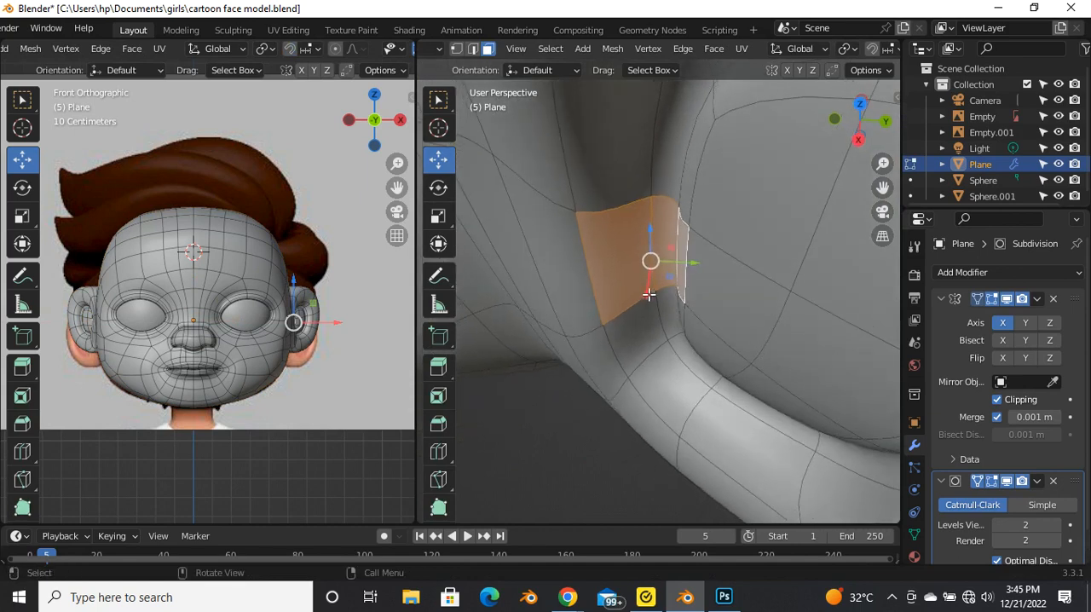
pyautogui.press('e')
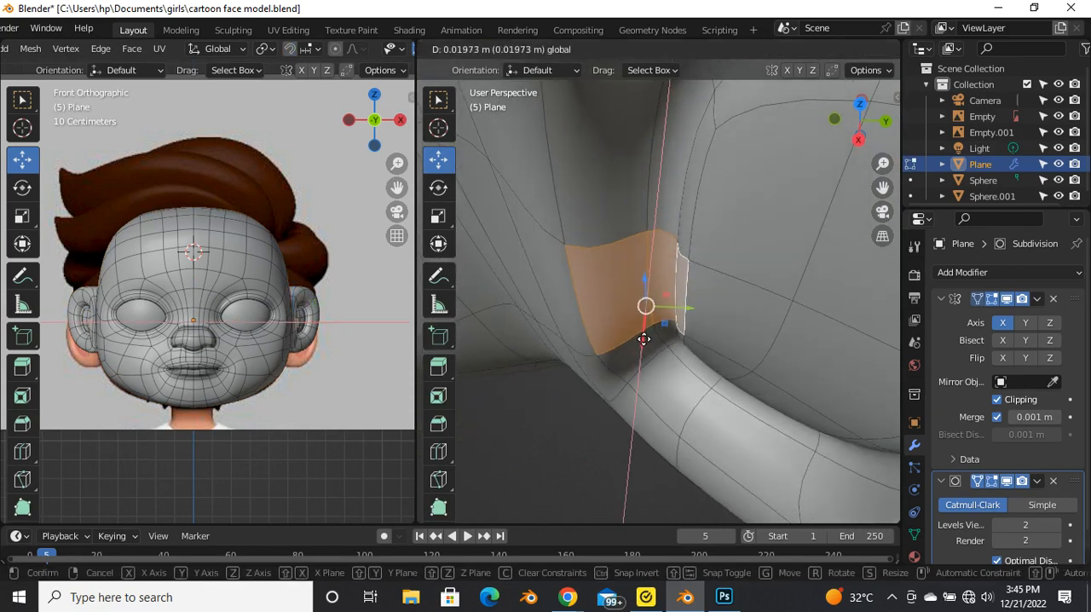
pyautogui.click(652, 333)
# Step: Select an edge on the head-side wall of the ear's hollow and shift it slightly to refine the inner rim
pyautogui.click(682, 295)
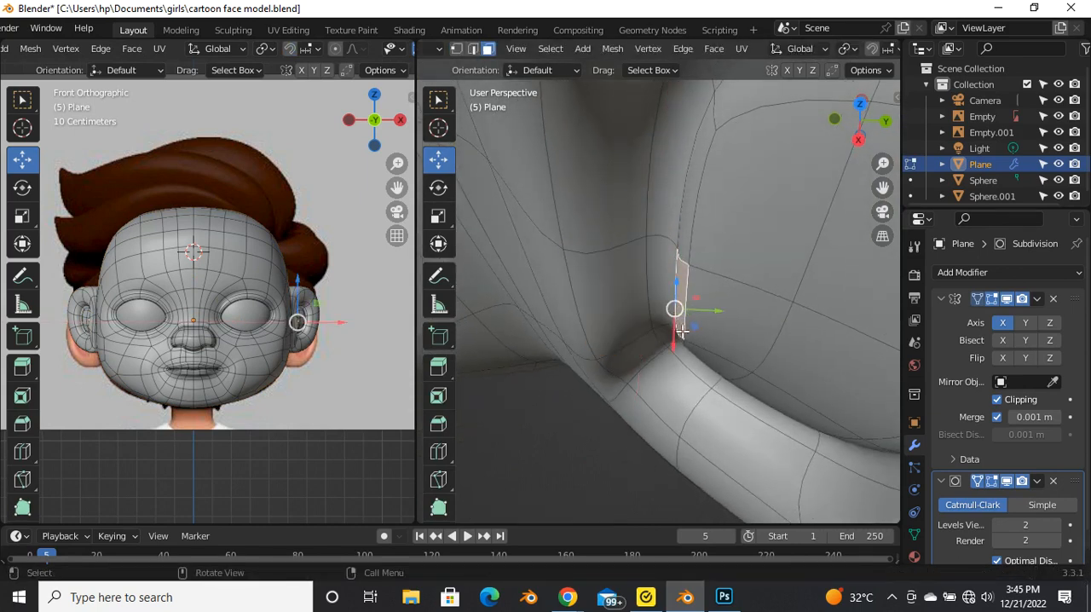
pyautogui.moveTo(681, 332); pyautogui.dragTo(684, 318)
pyautogui.click(686, 314)
pyautogui.click(640, 316)
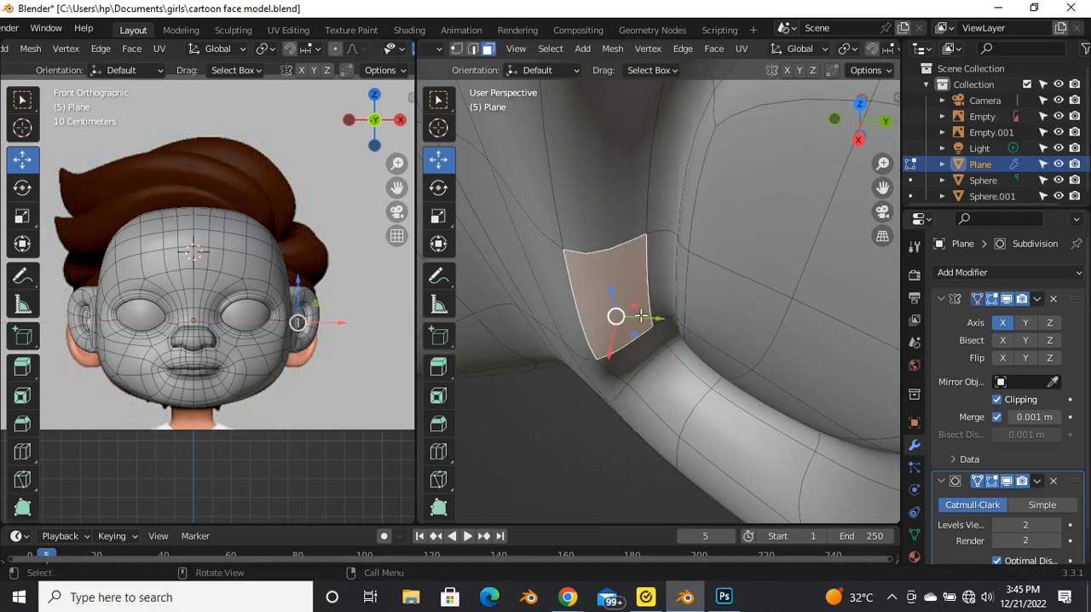
pyautogui.press('2')
pyautogui.click(655, 303)
pyautogui.moveTo(674, 376); pyautogui.dragTo(639, 394, button='middle')
pyautogui.moveTo(640, 318); pyautogui.dragTo(649, 343)
# Step: Examine the smoothed head and its finished ear in perspective, front and right side views
pyautogui.press('Tab')
pyautogui.scroll(-4, 621, 358)
pyautogui.moveTo(619, 358); pyautogui.dragTo(763, 161, button='middle')
pyautogui.scroll(-3, 672, 320)
pyautogui.moveTo(672, 320); pyautogui.dragTo(645, 367, button='middle')
pyautogui.scroll(-3, 650, 376)
pyautogui.scroll(-3, 714, 397)
pyautogui.press('`')
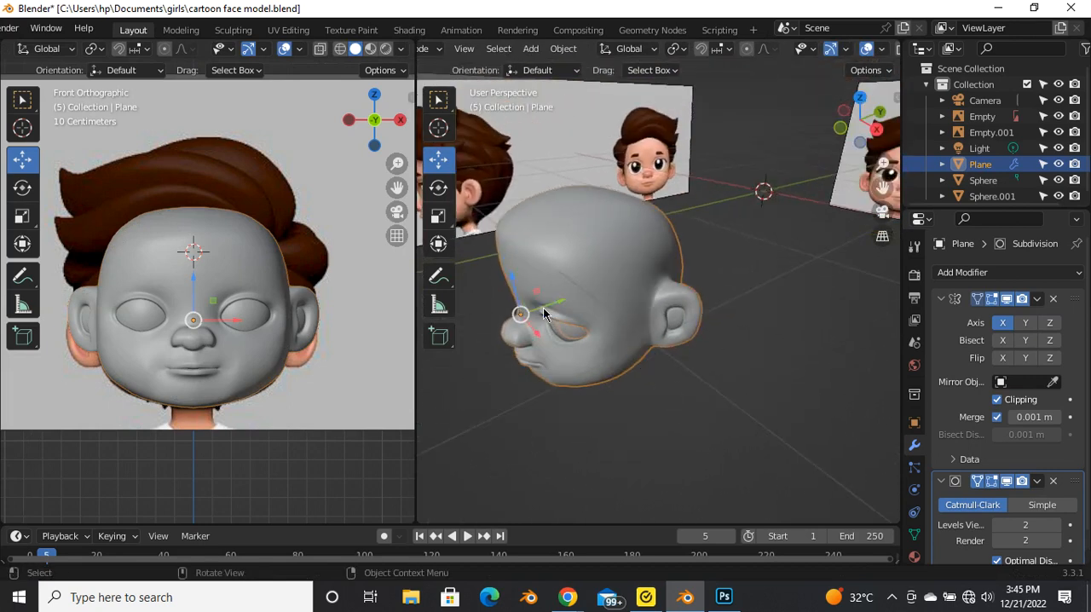
pyautogui.click(543, 314)
pyautogui.click(679, 435)
pyautogui.press('`')
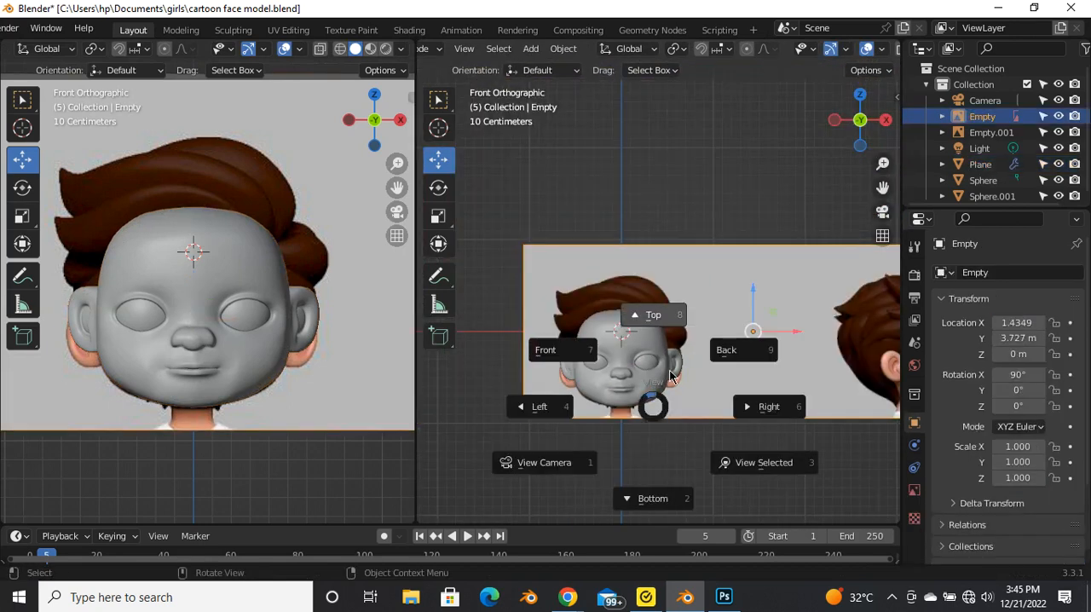
pyautogui.click(764, 405)
pyautogui.scroll(8, 660, 372)
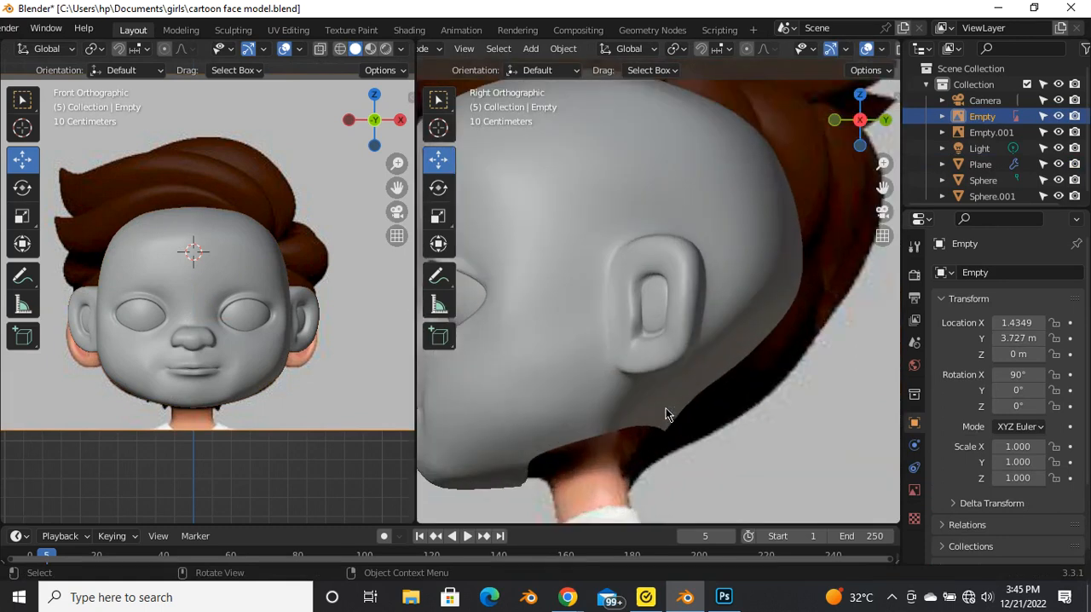
pyautogui.scroll(-4, 666, 416)
pyautogui.scroll(-5, 596, 376)
pyautogui.moveTo(530, 384); pyautogui.dragTo(659, 414, button='middle')
pyautogui.scroll(2, 624, 318)
# Step: Compare the head's forehead mesh with the reference eyebrows in a see-through front view
pyautogui.click(624, 319)
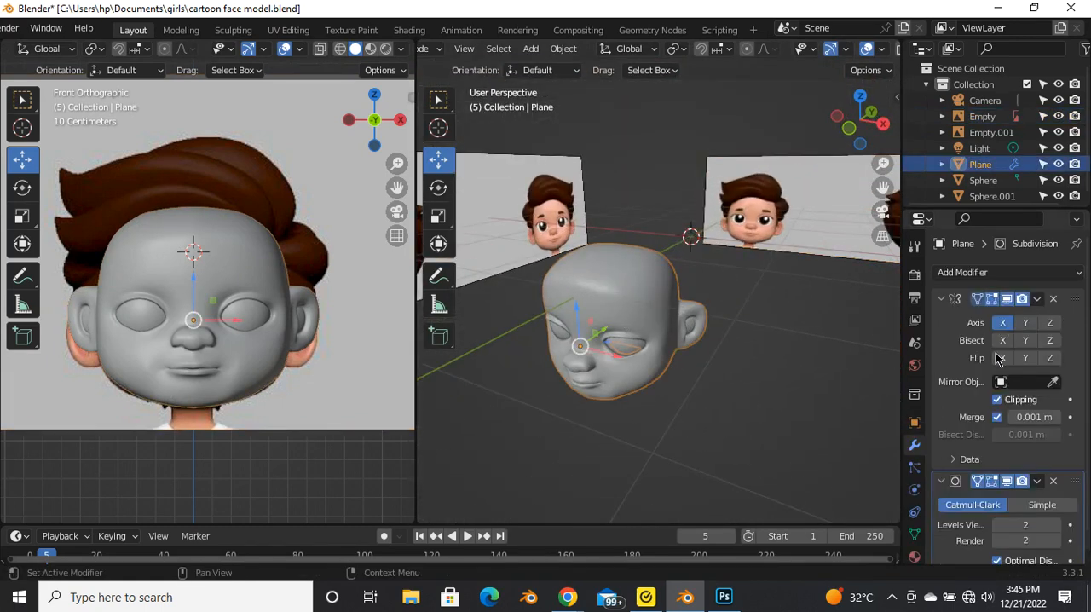
pyautogui.moveTo(499, 398); pyautogui.dragTo(624, 365, button='middle')
pyautogui.scroll(3, 619, 344)
pyautogui.press('`')
pyautogui.click(535, 288)
pyautogui.hotkey('alt', 'z')
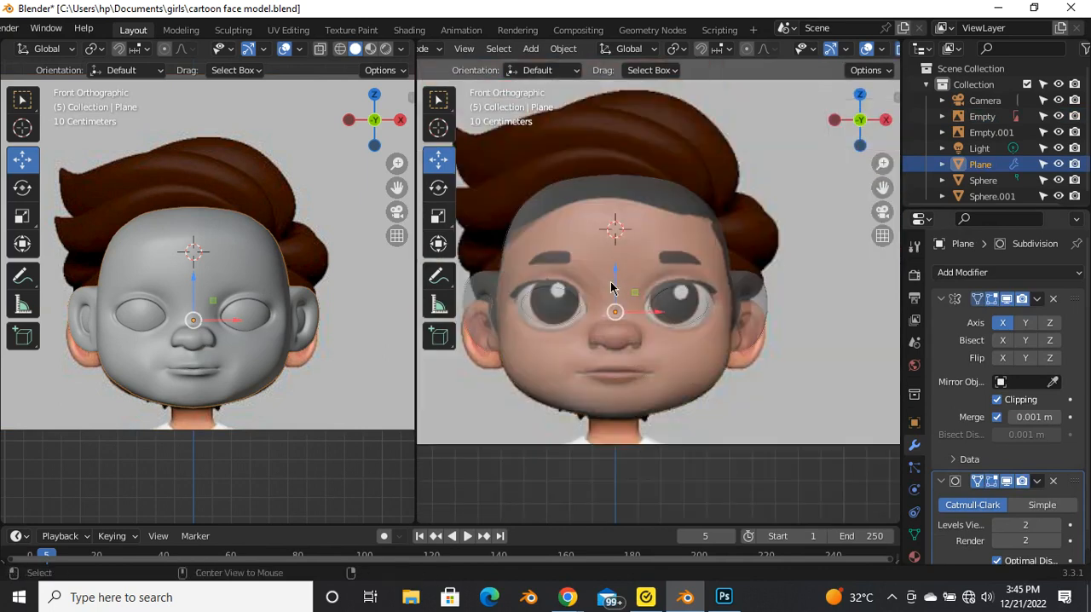
pyautogui.scroll(4, 640, 263)
pyautogui.press('Tab')
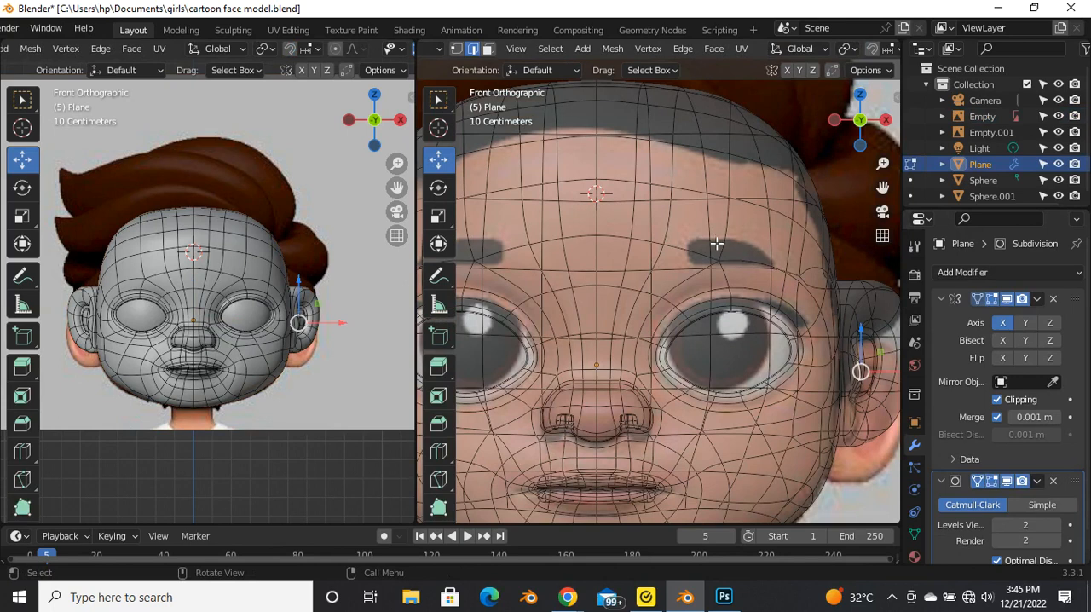
pyautogui.click(700, 239)
pyautogui.scroll(-3, 700, 240)
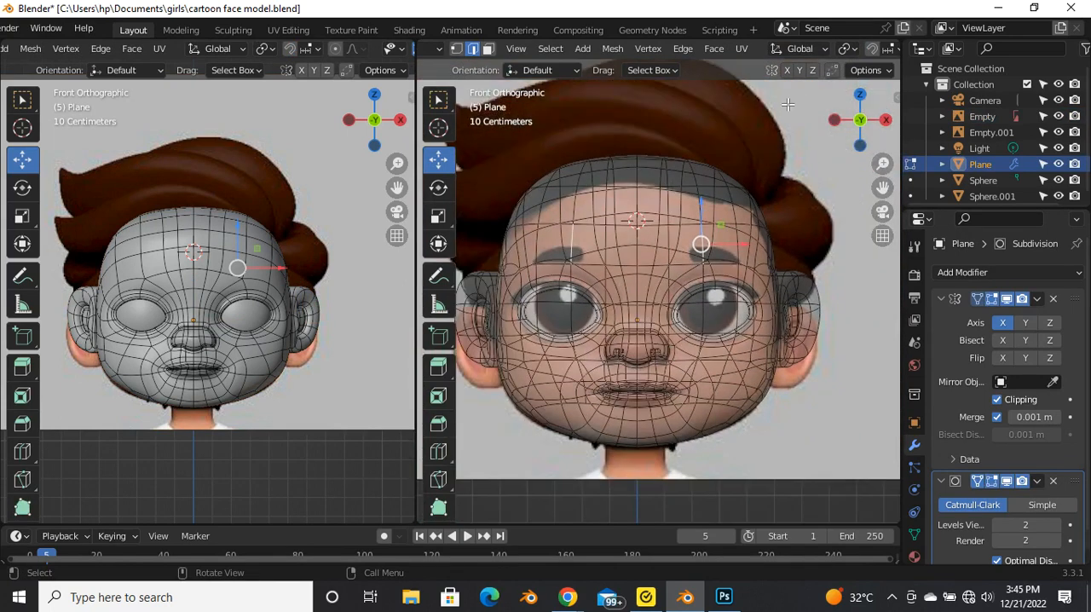
pyautogui.hotkey('alt', 'z')
pyautogui.scroll(4, 732, 247)
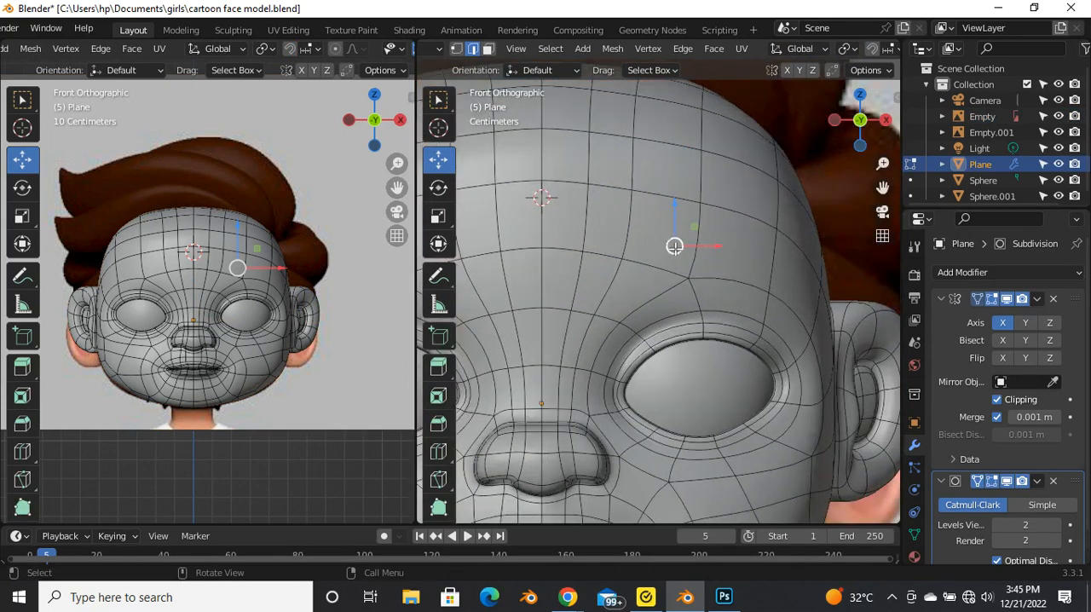
# Step: Duplicate the two forehead faces above the eye in place and separate the copy into its own object
pyautogui.press('3')
pyautogui.click(690, 245)
pyautogui.keyDown('shift'); pyautogui.click(720, 243); pyautogui.keyUp('shift')
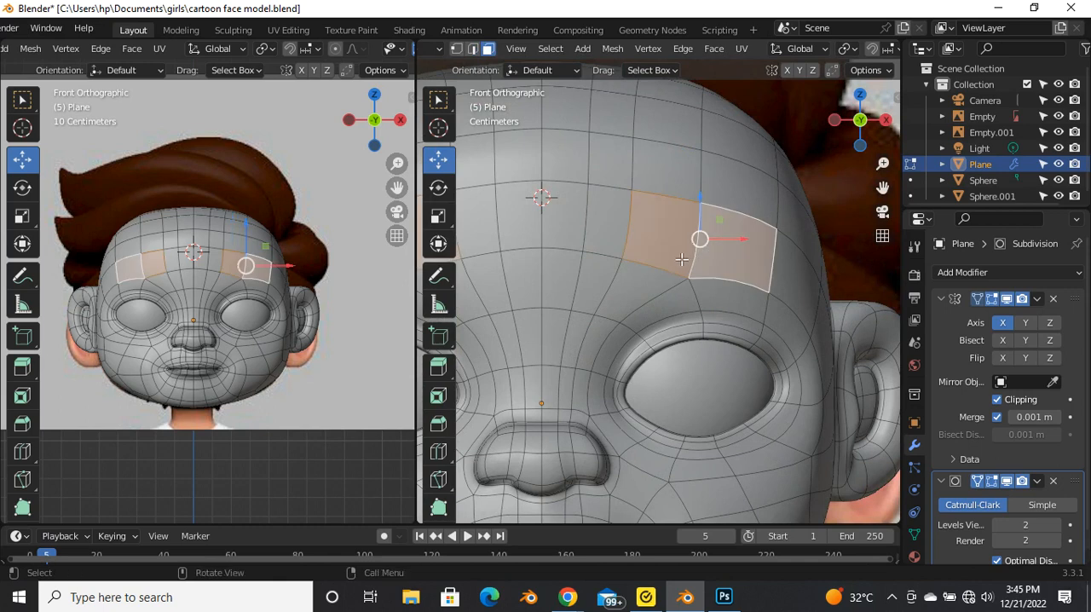
pyautogui.scroll(-4, 672, 268)
pyautogui.press('g')
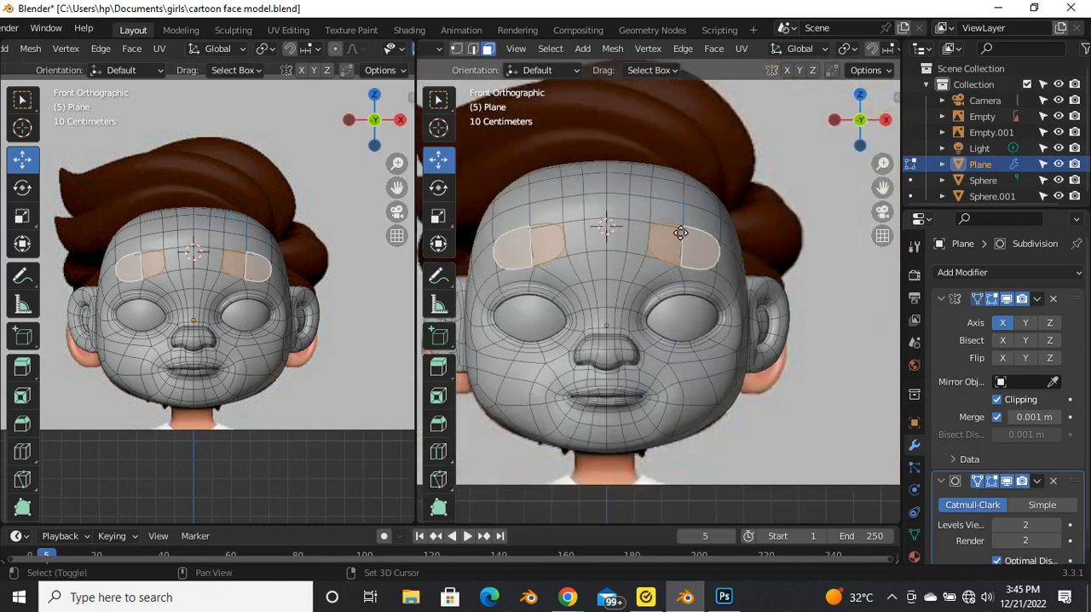
pyautogui.rightClick(687, 216)
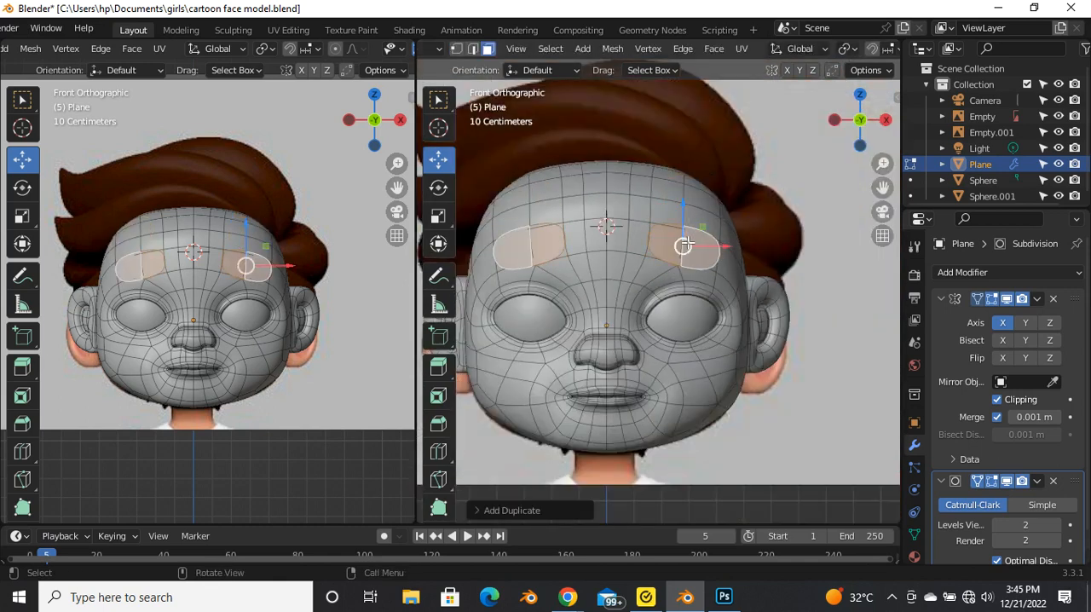
pyautogui.press('p')
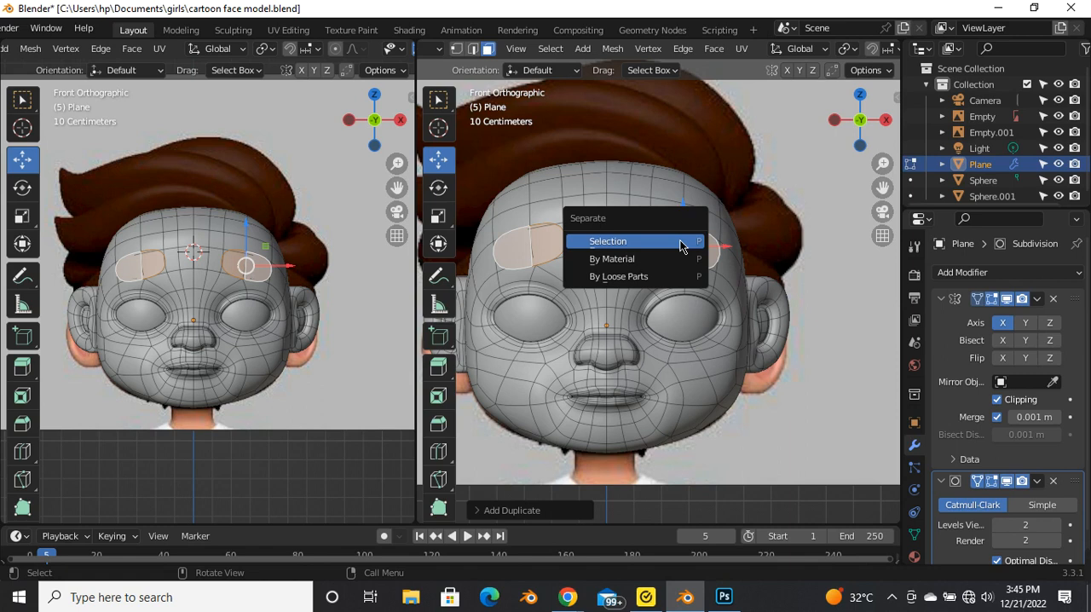
pyautogui.click(679, 244)
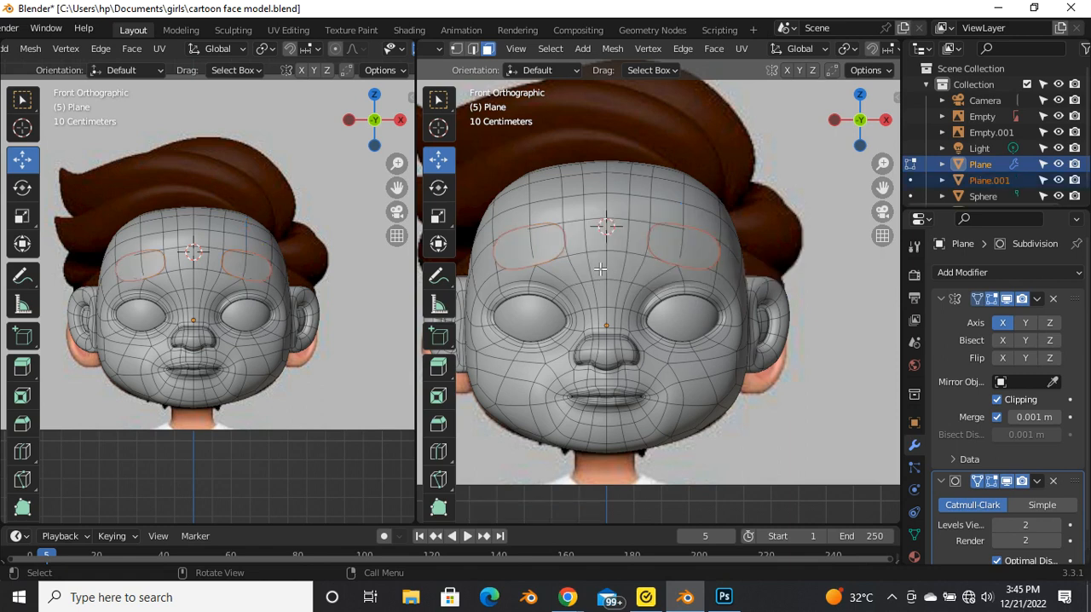
# Step: Open the separated eyebrow piece for mesh editing and move its lower inner corner point over the reference
pyautogui.press('Tab')
pyautogui.scroll(4, 643, 268)
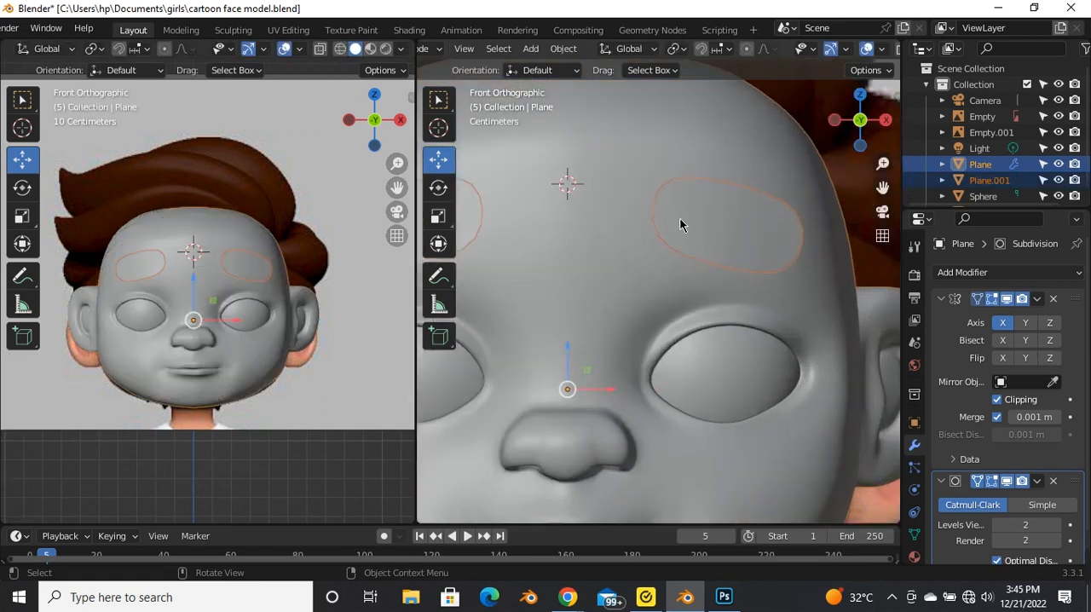
pyautogui.click(680, 214)
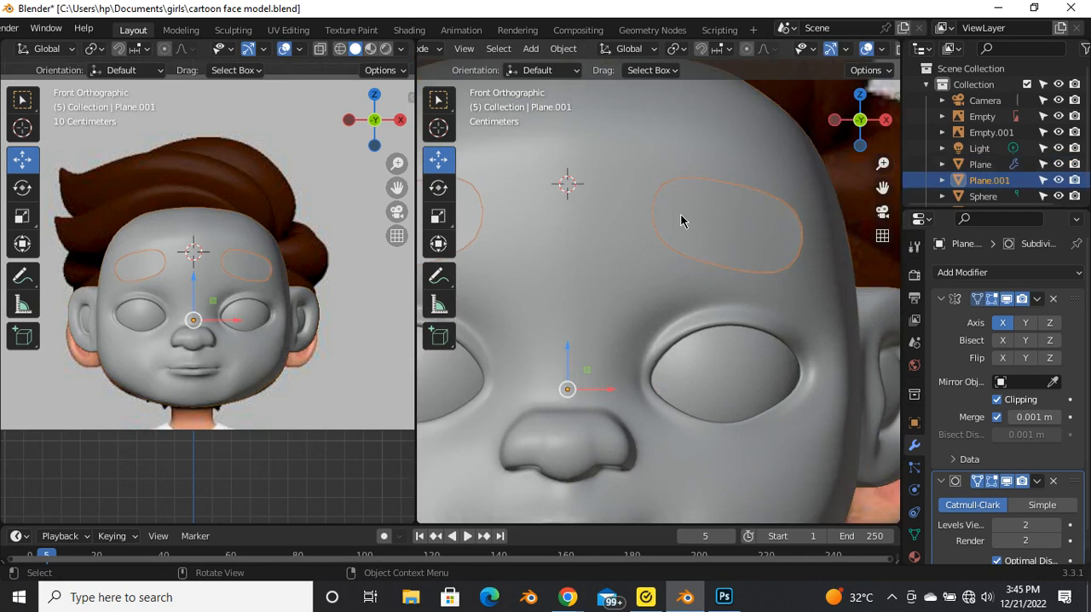
pyautogui.scroll(-4, 680, 214)
pyautogui.press('Tab')
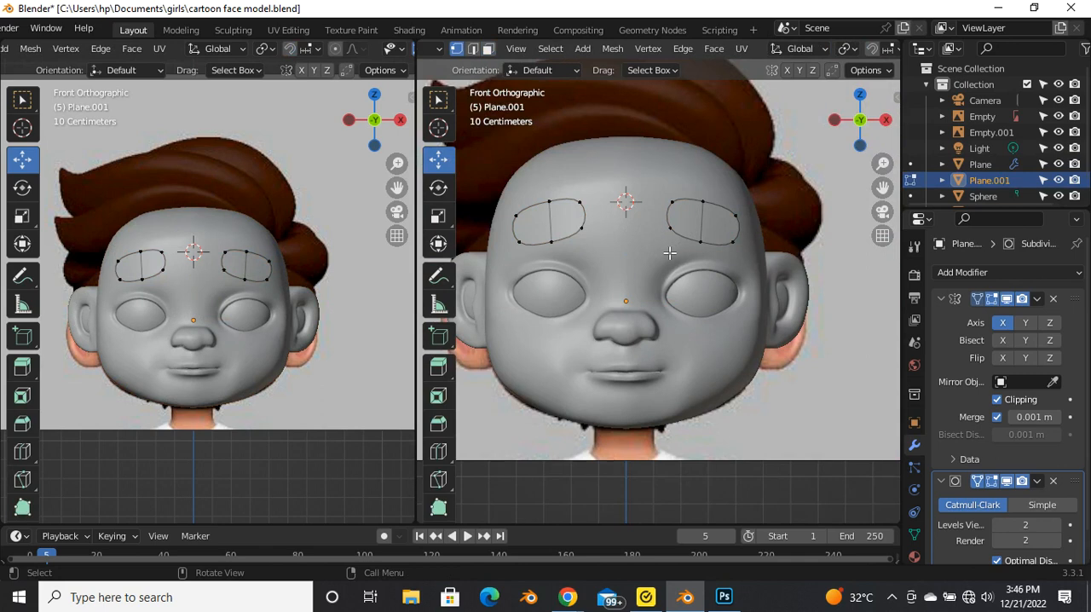
pyautogui.scroll(4, 669, 253)
pyautogui.scroll(-2, 662, 253)
pyautogui.scroll(2, 659, 253)
pyautogui.moveTo(623, 280); pyautogui.dragTo(635, 321)
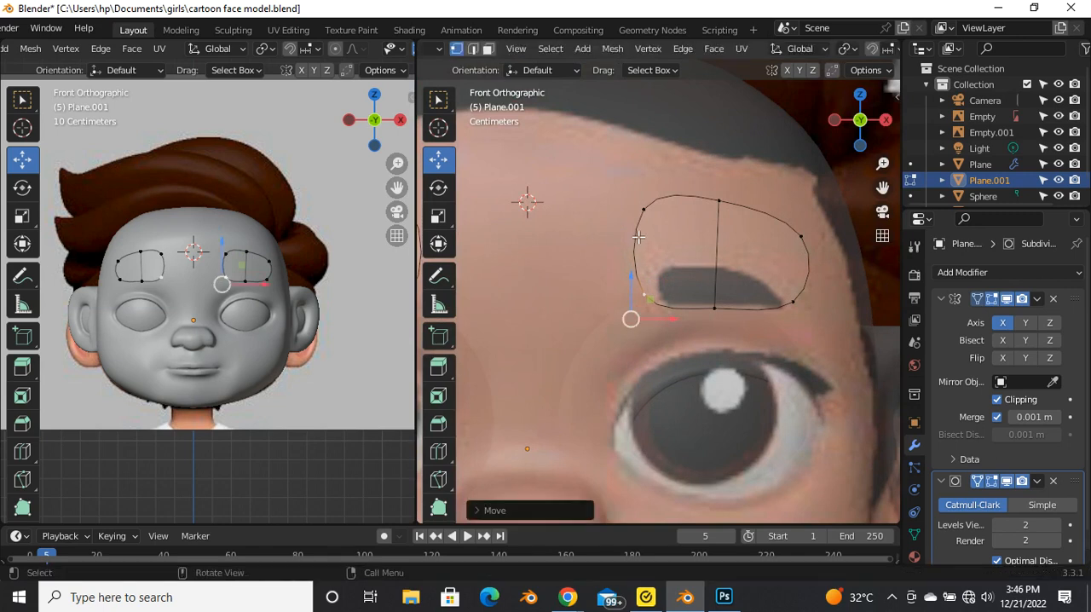
# Step: Add two lengthwise loop cuts to the eyebrow piece, one near the reference eyebrow's upper edge and one below it
pyautogui.hotkey('ctrl', 'r')
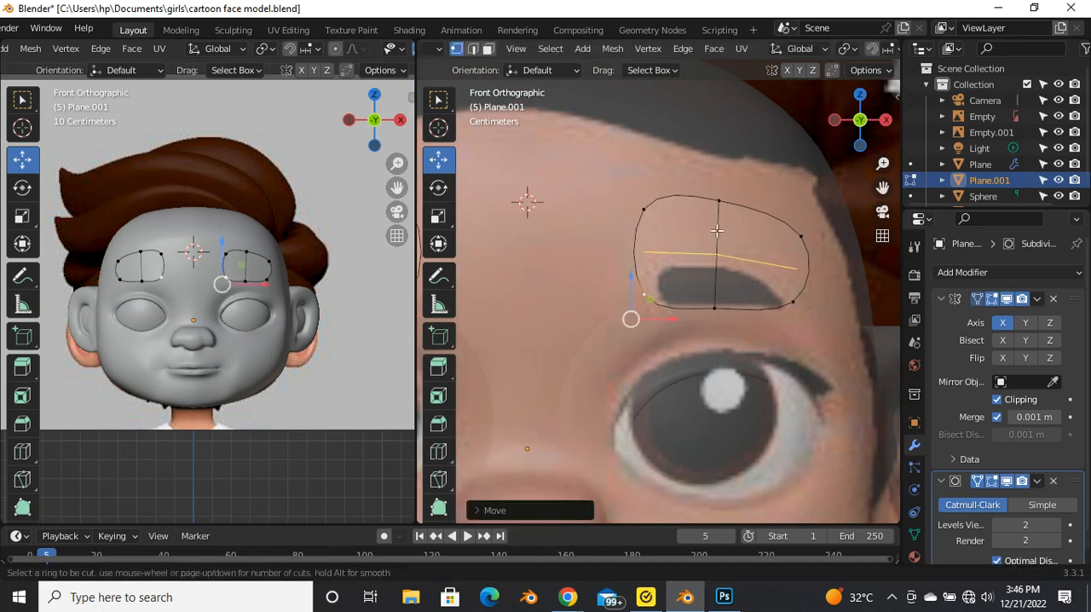
pyautogui.click(638, 256)
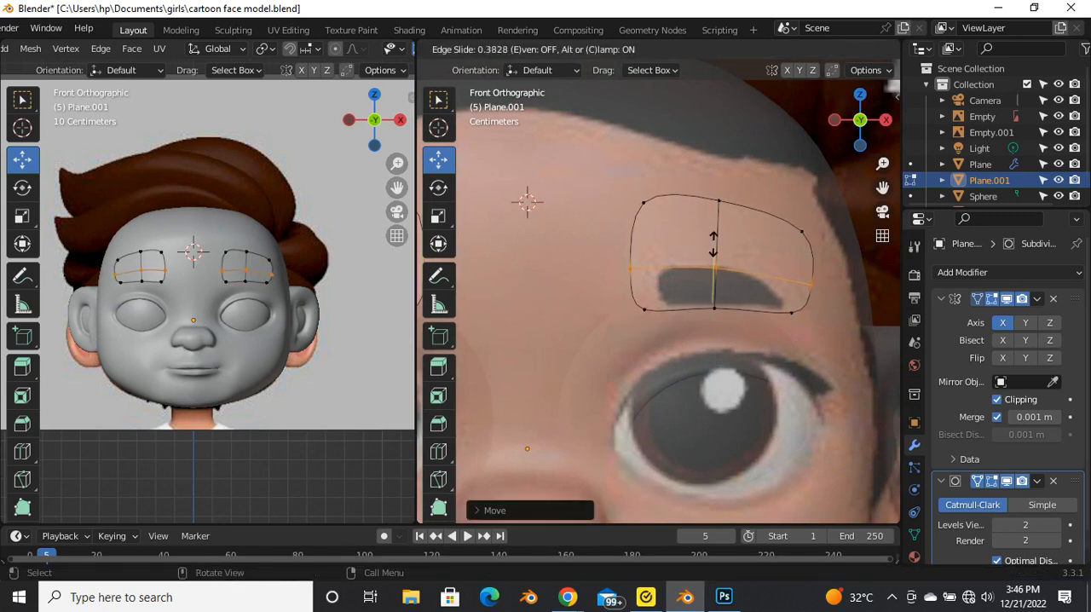
pyautogui.click(715, 246)
pyautogui.hotkey('ctrl', 'r')
pyautogui.click(648, 295)
pyautogui.click(643, 293)
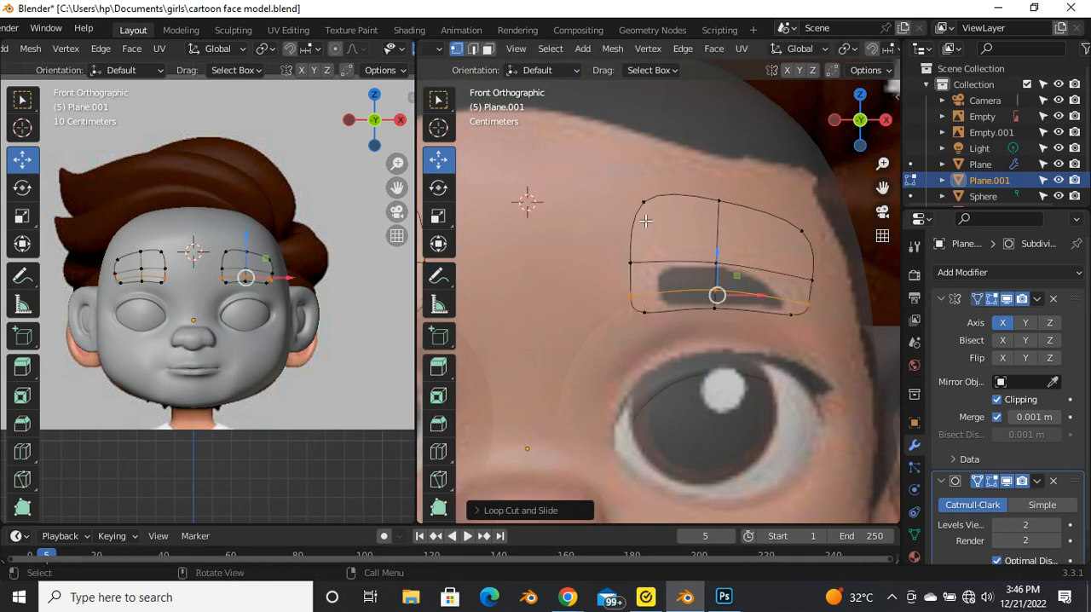
# Step: Delete the two upper faces of the eyebrow piece that lie above the reference eyebrow
pyautogui.press('3')
pyautogui.click(647, 220)
pyautogui.keyDown('shift'); pyautogui.click(776, 238); pyautogui.keyUp('shift')
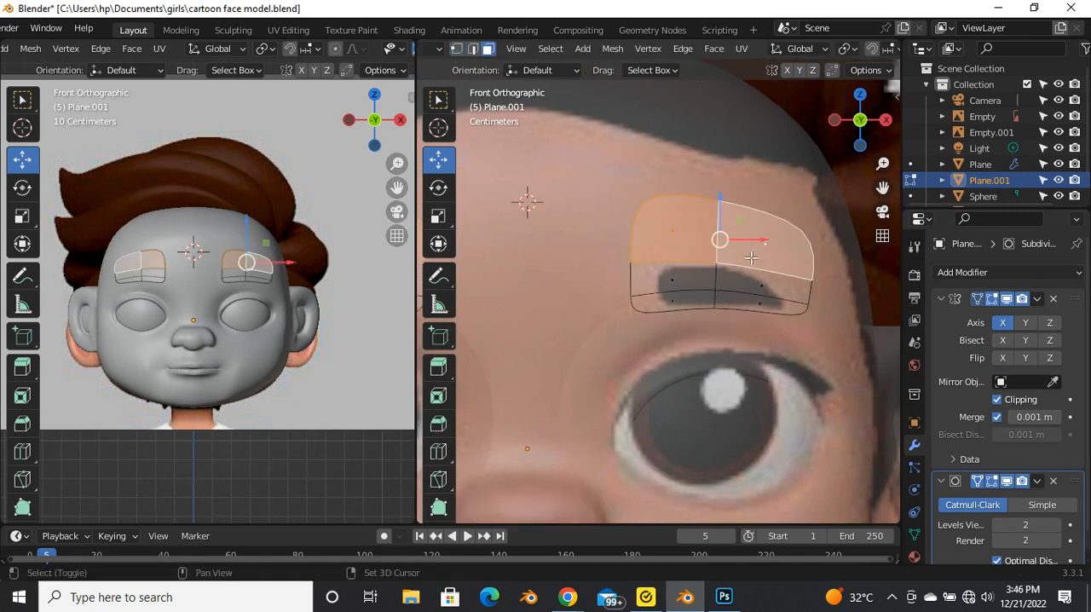
pyautogui.press('x')
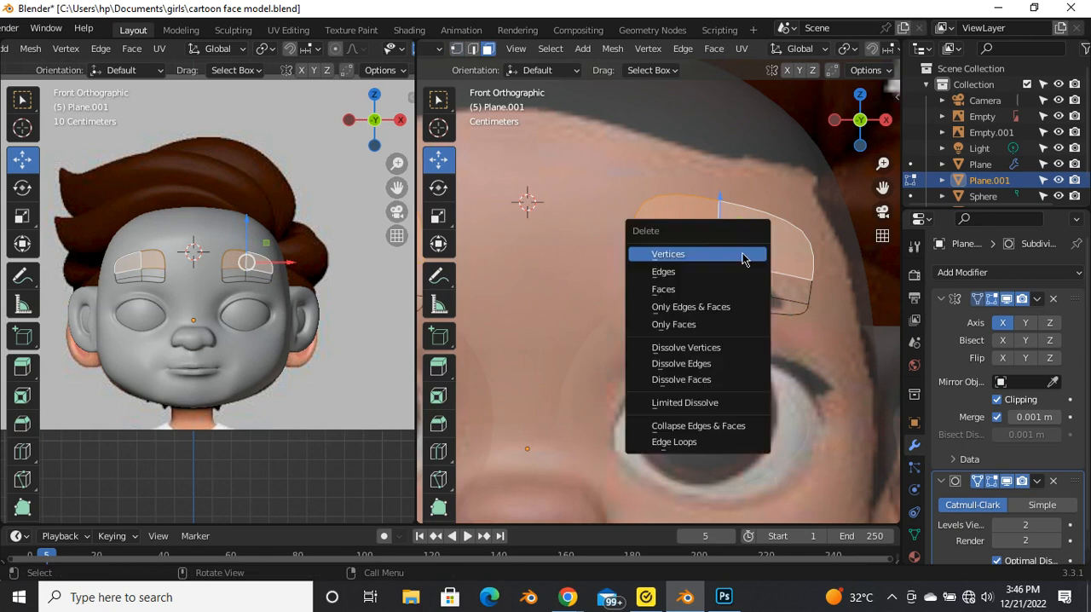
pyautogui.click(689, 289)
# Step: Edge-slide the eyebrow's inner end points toward its middle to meet the inner end of the reference eyebrow
pyautogui.scroll(3, 683, 295)
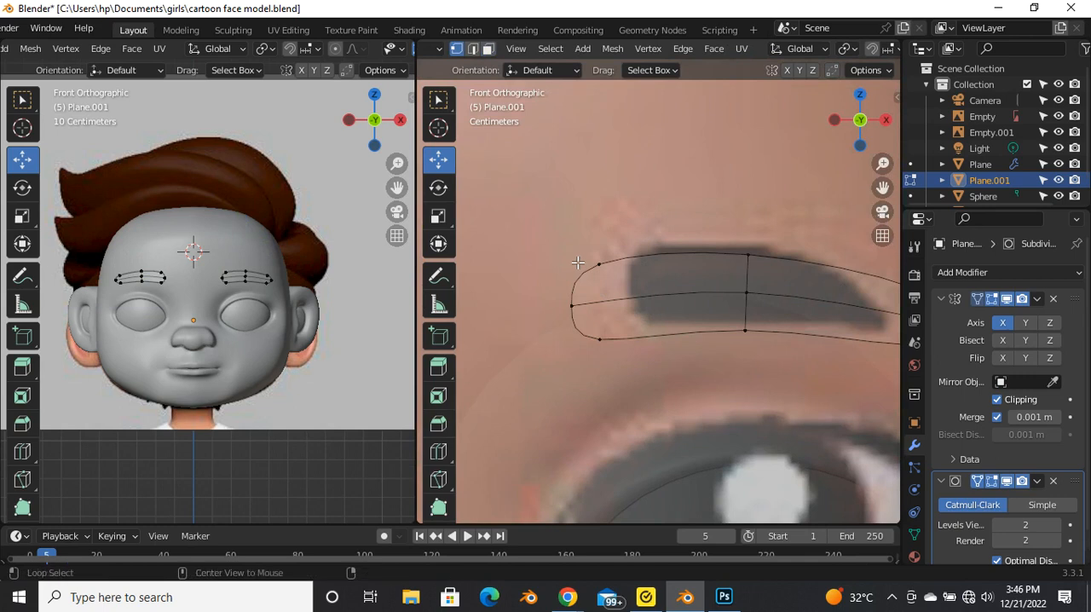
pyautogui.scroll(-8, 578, 263)
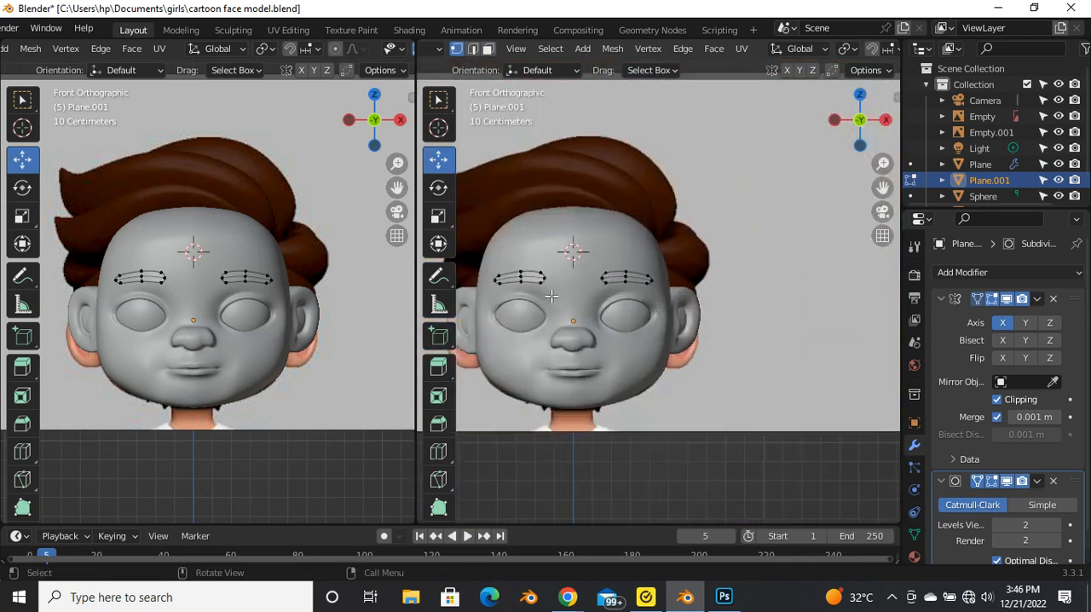
pyautogui.scroll(8, 551, 296)
pyautogui.press('z')
pyautogui.moveTo(628, 178); pyautogui.dragTo(710, 316)
pyautogui.press('g')
pyautogui.press('g')
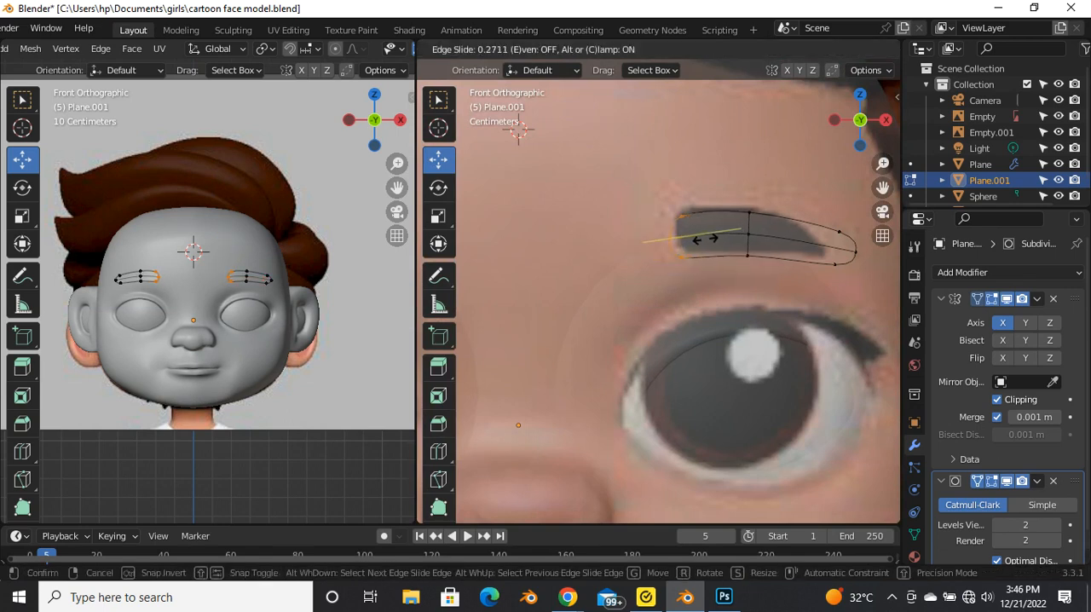
pyautogui.click(710, 240)
pyautogui.hotkey('alt', 'z')
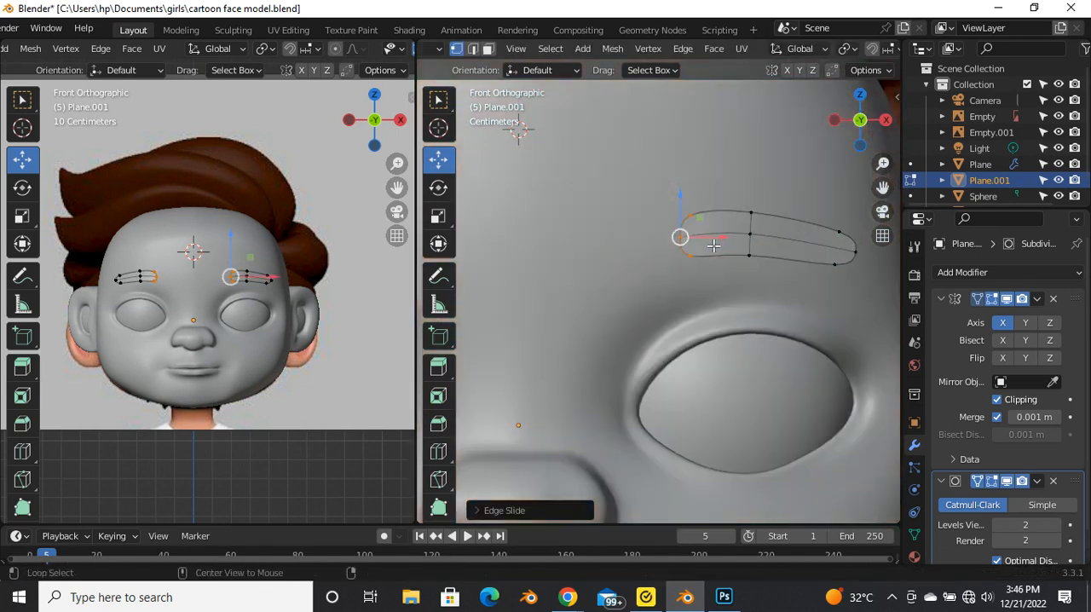
pyautogui.hotkey('alt', 'z')
pyautogui.keyDown('shift'); pyautogui.moveTo(845, 237); pyautogui.dragTo(759, 248, button='middle'); pyautogui.keyUp('shift')
pyautogui.scroll(1, 760, 251)
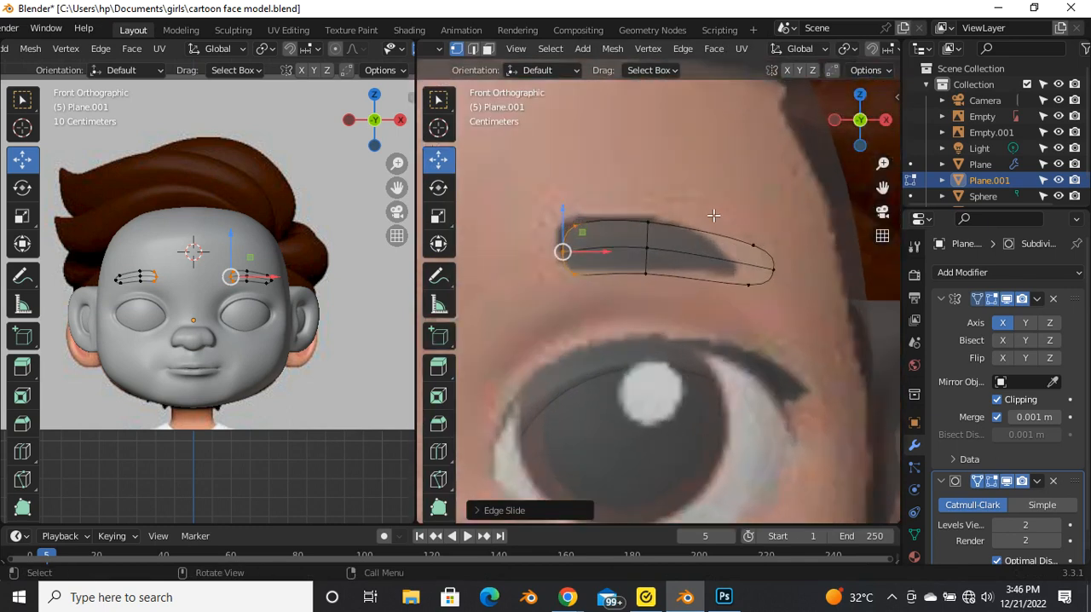
# Step: Edge-slide the eyebrow's outer end points inward to meet the outer end of the reference eyebrow
pyautogui.moveTo(714, 215); pyautogui.dragTo(827, 316)
pyautogui.press('g')
pyautogui.press('g')
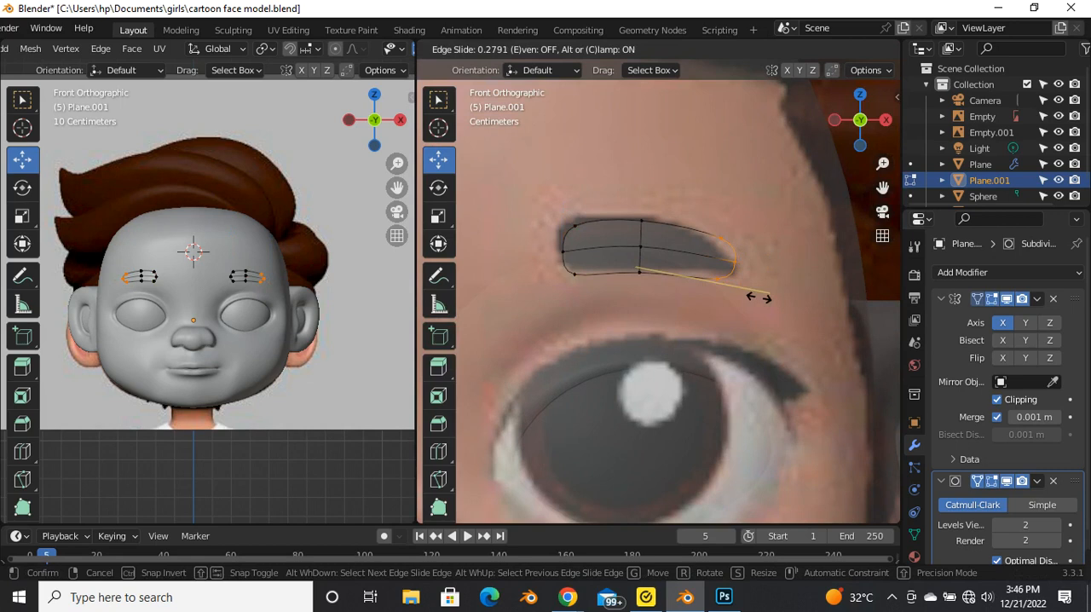
pyautogui.click(759, 296)
# Step: Move the eyebrow's outer tip point and lower outer corner point to fit the tapered end of the reference eyebrow
pyautogui.press('g')
pyautogui.press('g')
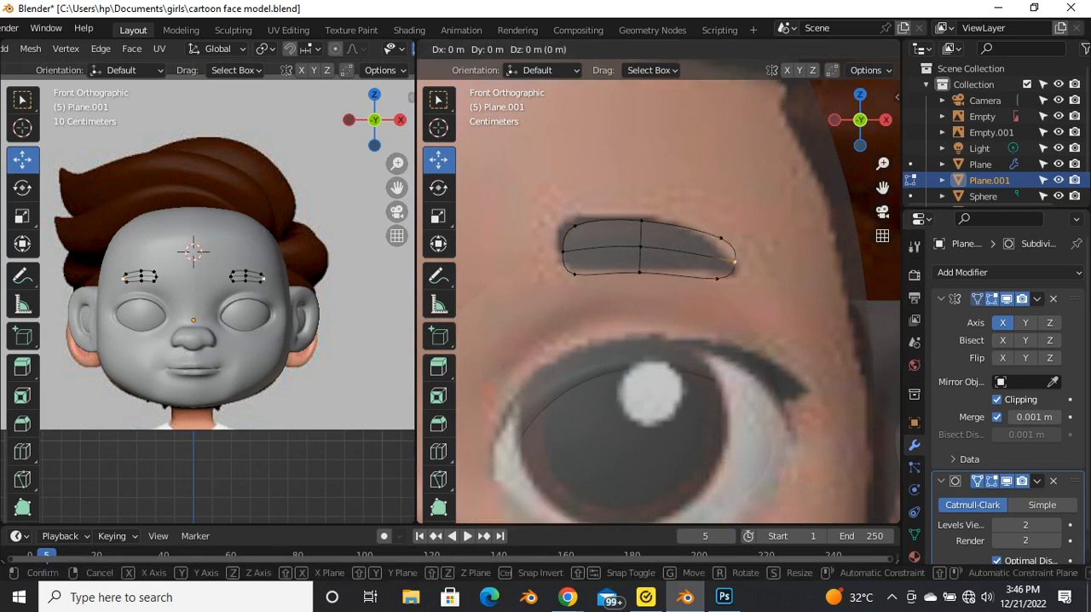
pyautogui.press('Escape')
pyautogui.press('g')
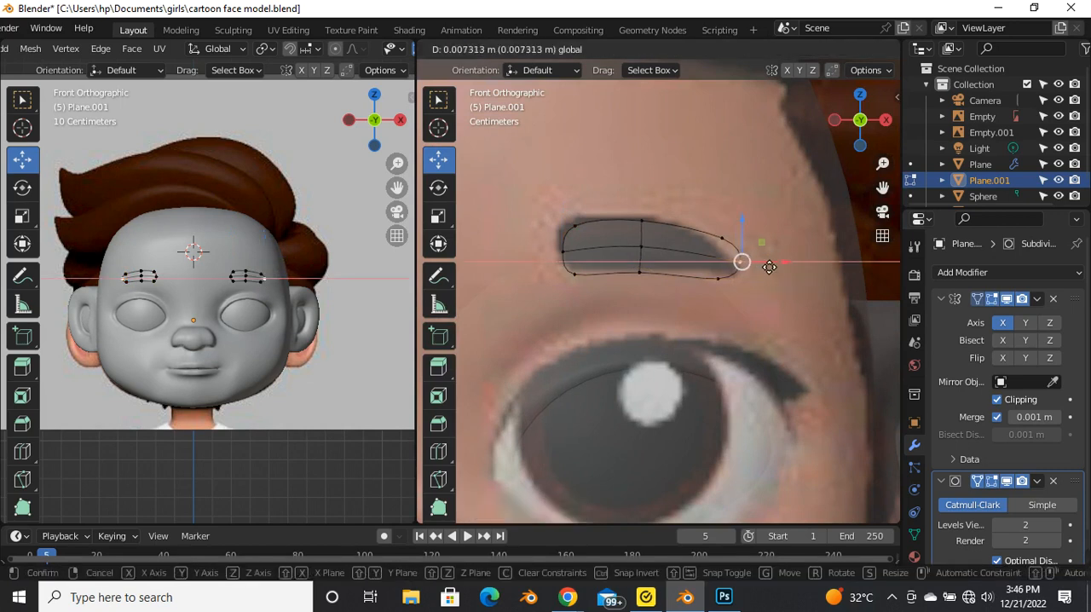
pyautogui.click(768, 267)
pyautogui.press('g')
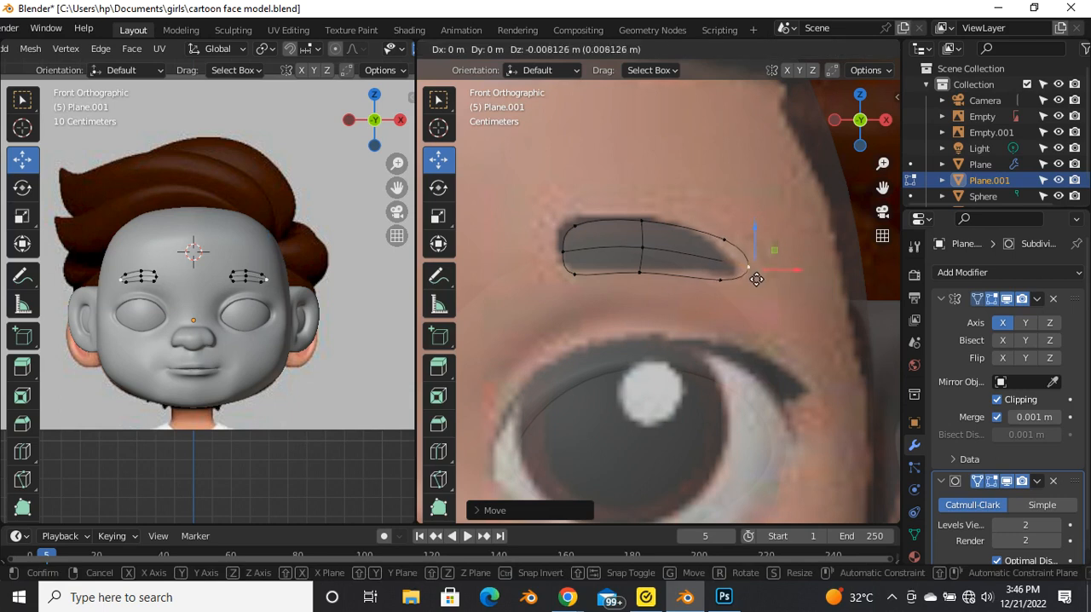
pyautogui.click(733, 264)
pyautogui.press('g')
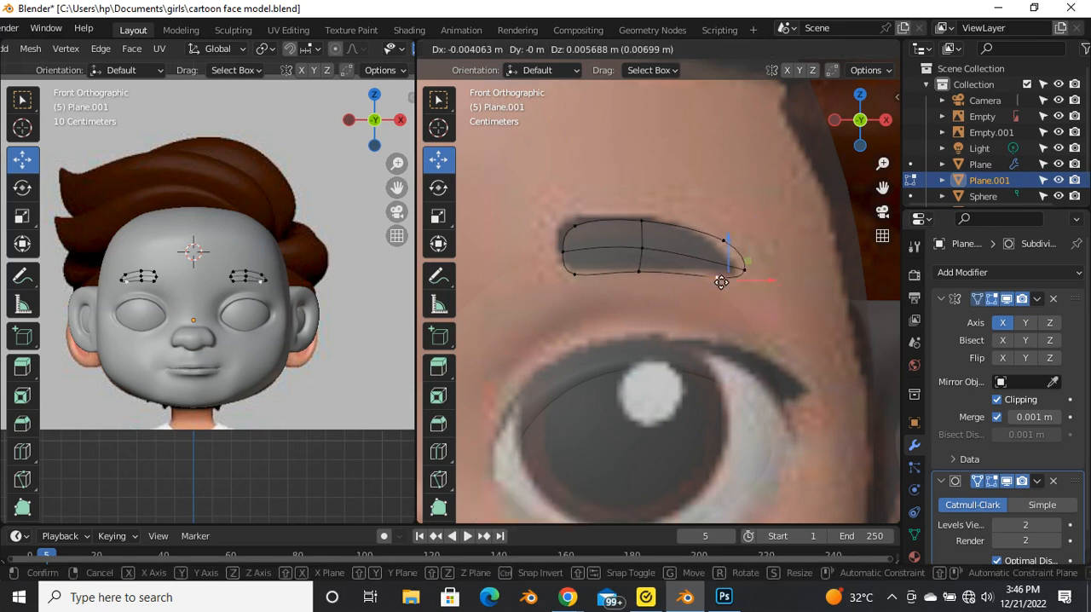
pyautogui.click(723, 280)
# Step: Move the upper corner and middle points of the eyebrow's inner end onto the reference eyebrow's inner edge
pyautogui.click(569, 226)
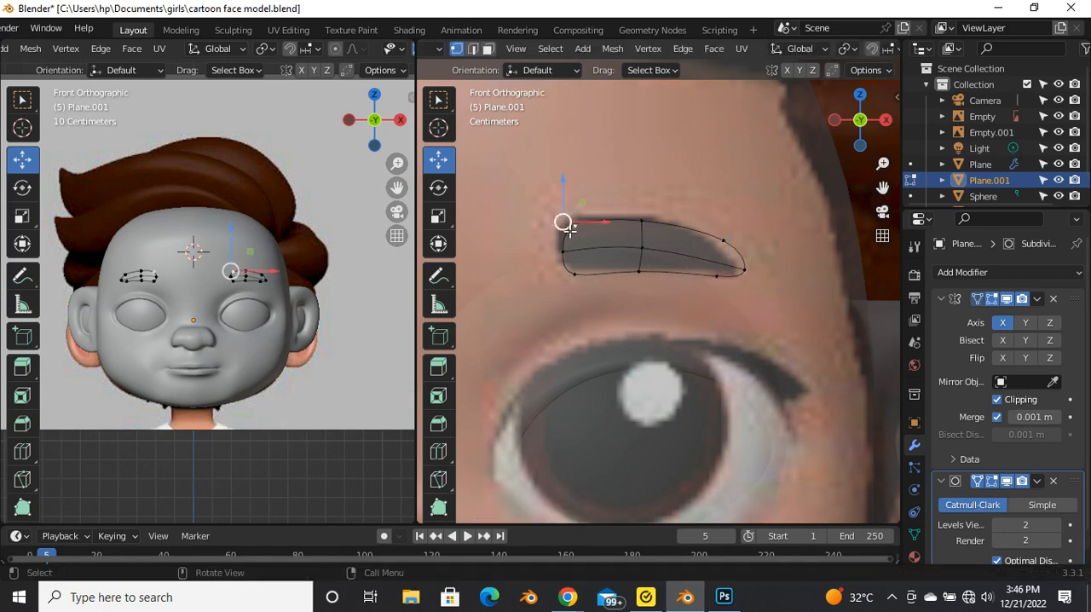
pyautogui.press('g')
pyautogui.click(570, 256)
pyautogui.click(570, 256)
pyautogui.press('g')
pyautogui.click(563, 250)
# Step: Adjust the eyebrow's upper middle and upper outer points to follow the reference eyebrow's upper edge
pyautogui.click(640, 220)
pyautogui.press('g')
pyautogui.click(643, 218)
pyautogui.click(722, 240)
pyautogui.press('g')
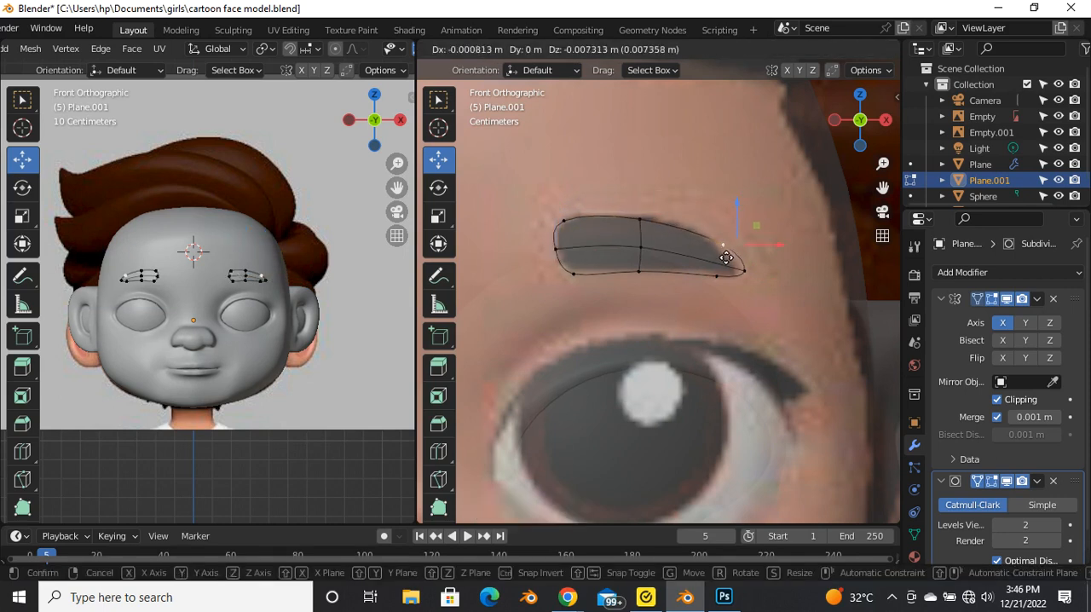
pyautogui.click(730, 253)
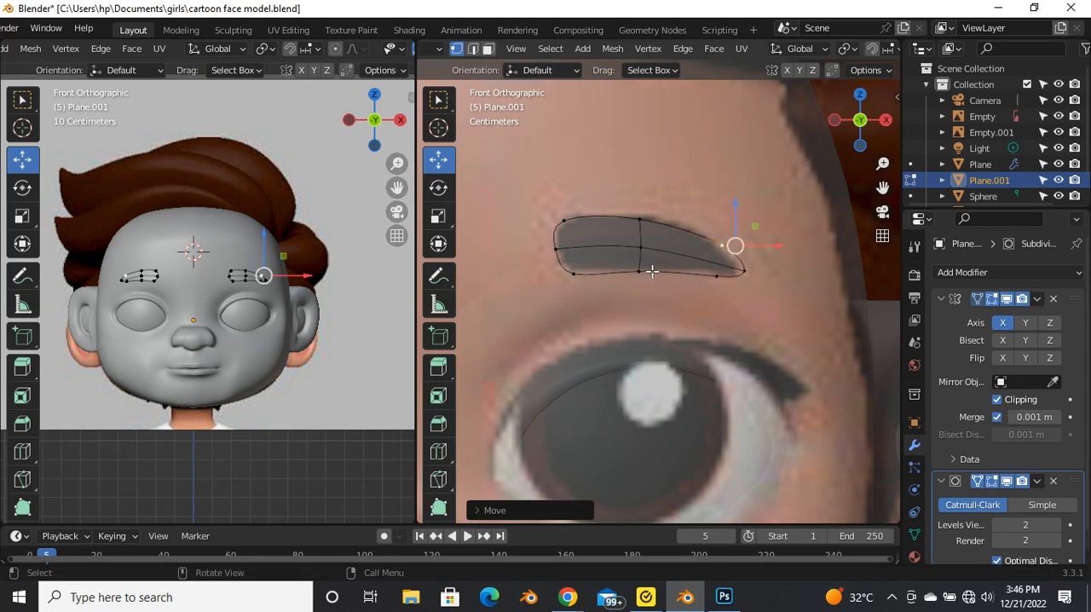
pyautogui.scroll(-3, 649, 270)
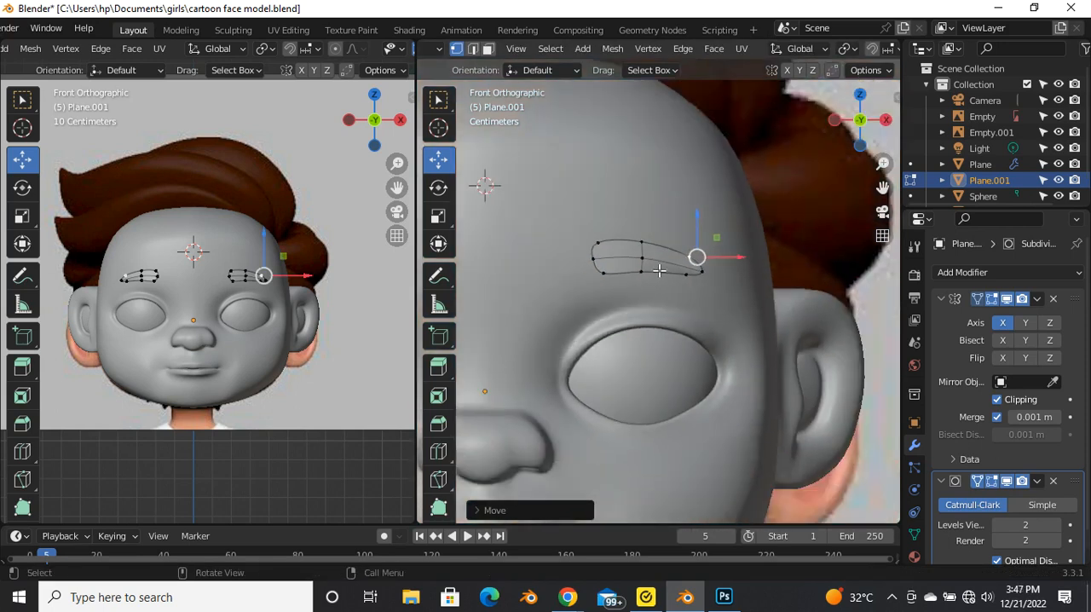
# Step: Select the whole eyebrow mesh and shift it along the Y axis to seat it against the forehead
pyautogui.press('Tab')
pyautogui.moveTo(671, 245); pyautogui.dragTo(638, 340, button='middle')
pyautogui.press('Tab')
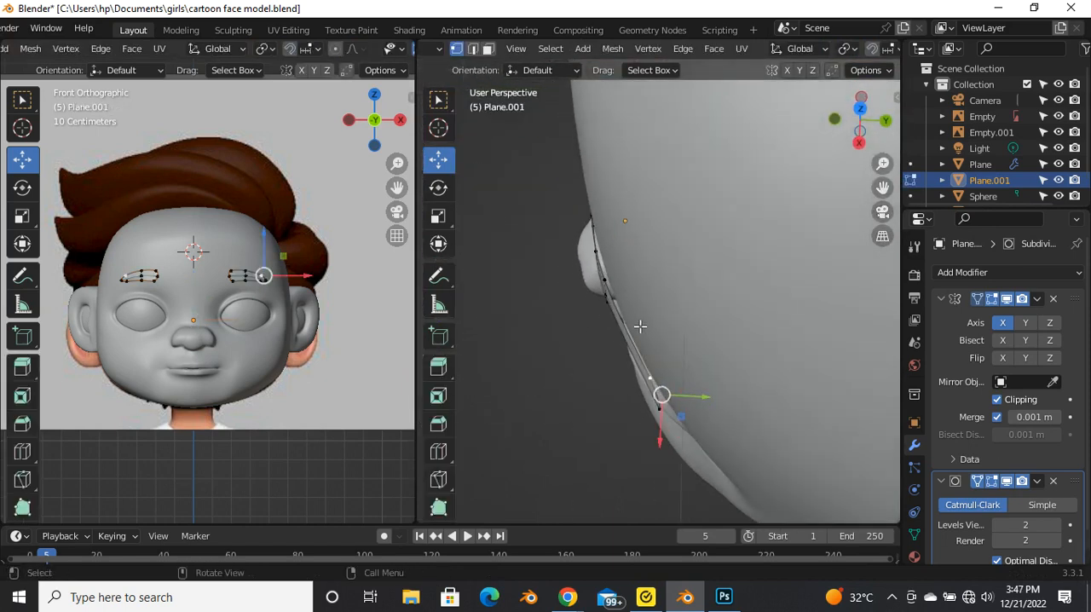
pyautogui.press('a')
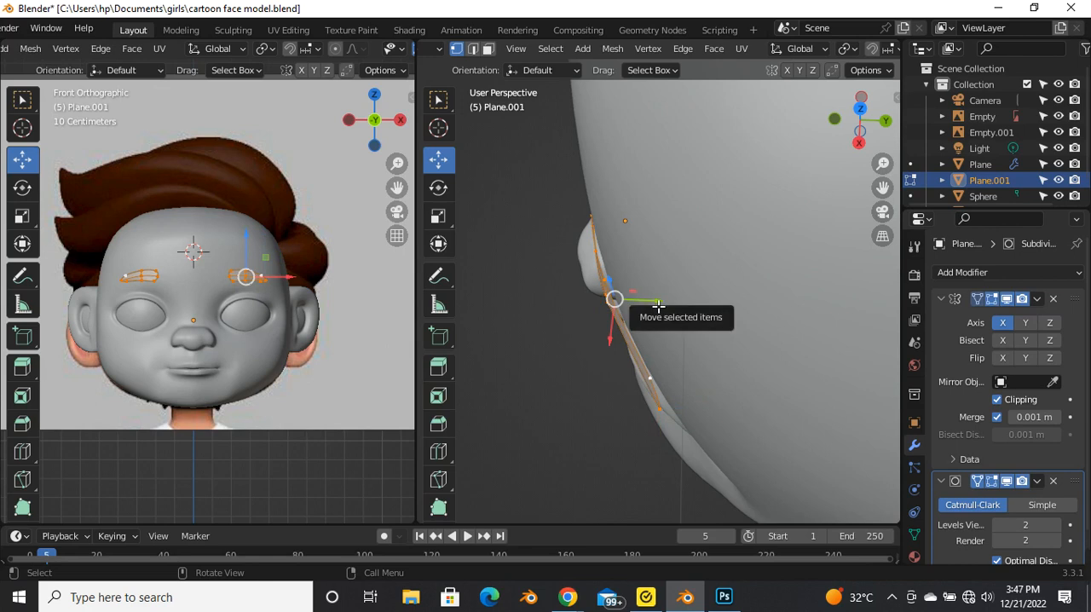
pyautogui.moveTo(658, 306); pyautogui.dragTo(664, 306)
pyautogui.moveTo(642, 348); pyautogui.dragTo(668, 377, button='middle')
pyautogui.moveTo(645, 292); pyautogui.dragTo(605, 382)
pyautogui.moveTo(606, 383); pyautogui.dragTo(654, 327, button='middle')
pyautogui.moveTo(648, 320); pyautogui.dragTo(662, 317)
pyautogui.moveTo(662, 317); pyautogui.dragTo(787, 316, button='middle')
# Step: Move the eyebrow's outer points in depth to follow the curve of the forehead
pyautogui.click(804, 372)
pyautogui.moveTo(813, 270); pyautogui.dragTo(758, 378)
pyautogui.moveTo(842, 378); pyautogui.dragTo(780, 371, button='middle')
pyautogui.press('g')
pyautogui.moveTo(779, 374); pyautogui.dragTo(788, 373)
pyautogui.moveTo(755, 372); pyautogui.dragTo(717, 146, button='middle')
pyautogui.scroll(-5, 764, 338)
pyautogui.scroll(4, 708, 261)
pyautogui.scroll(2, 692, 294)
pyautogui.moveTo(687, 288); pyautogui.dragTo(610, 417)
pyautogui.moveTo(610, 417); pyautogui.dragTo(636, 10, button='middle')
pyautogui.scroll(-1, 582, 302)
pyautogui.moveTo(581, 303); pyautogui.dragTo(702, 247, button='middle')
pyautogui.moveTo(732, 217); pyautogui.dragTo(721, 254)
# Step: Select all eyebrow faces and extrude them about 0.0175 m along their normal to give the eyebrow thickness
pyautogui.press('a')
pyautogui.scroll(-2, 738, 292)
pyautogui.moveTo(740, 295); pyautogui.dragTo(753, 274, button='middle')
pyautogui.scroll(2, 753, 275)
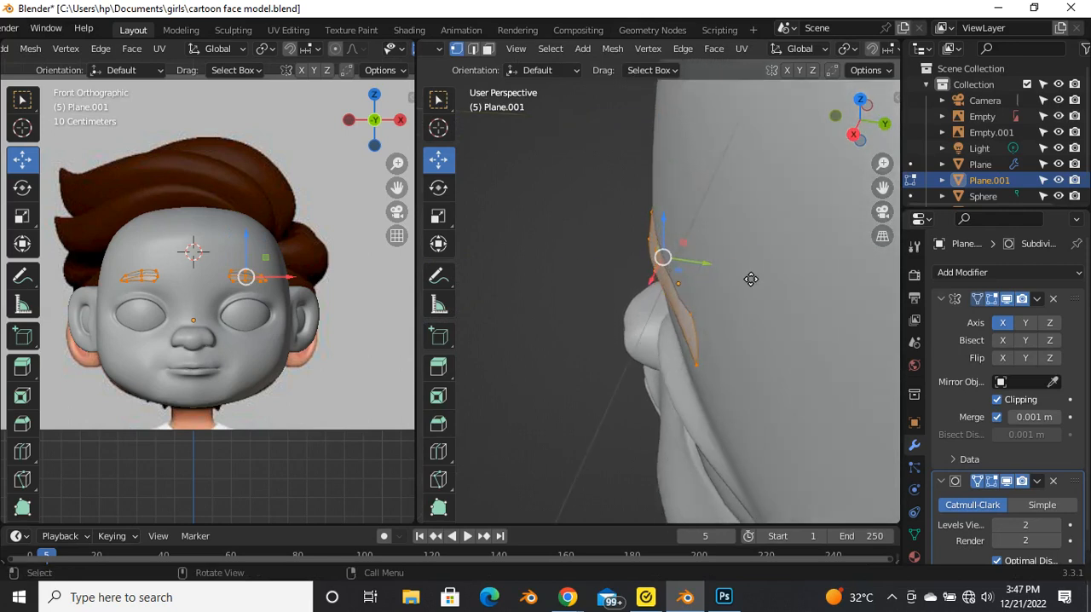
pyautogui.press('g')
pyautogui.press('z')
pyautogui.press('z')
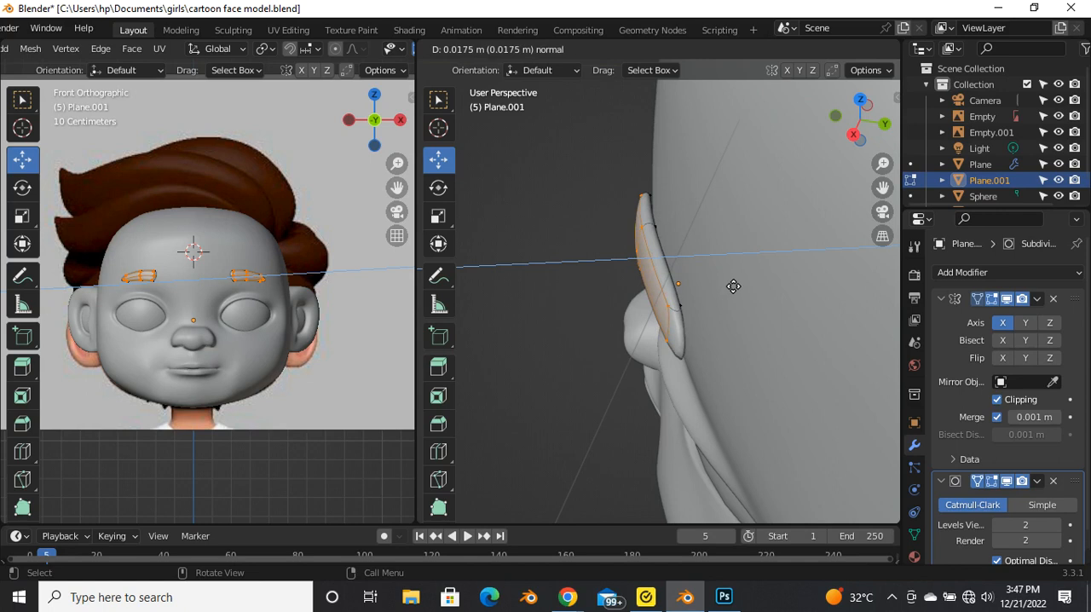
pyautogui.click(734, 287)
# Step: Extrude the eyebrow's front faces a second, smaller amount along their normal and leave mesh editing
pyautogui.press('e')
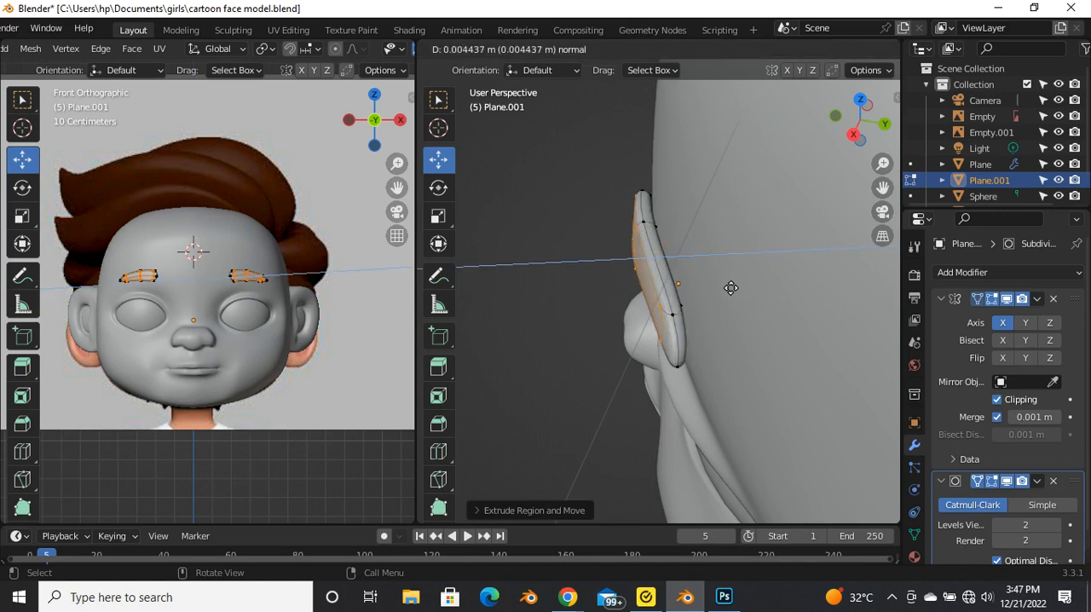
pyautogui.click(721, 288)
pyautogui.moveTo(720, 288); pyautogui.dragTo(666, 301, button='middle')
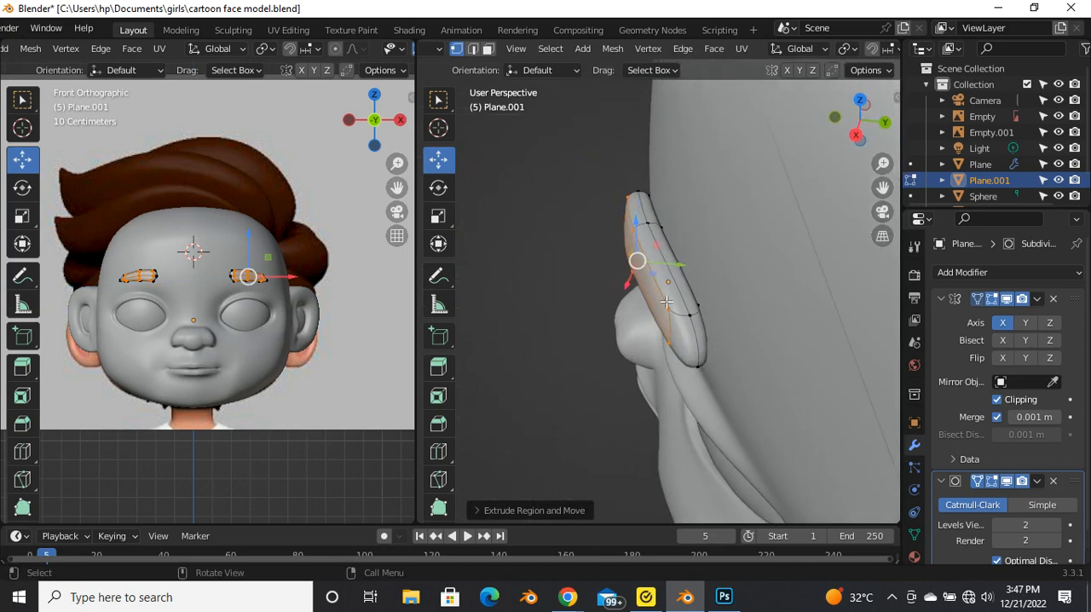
pyautogui.moveTo(689, 271); pyautogui.dragTo(685, 273)
pyautogui.moveTo(686, 300); pyautogui.dragTo(712, 279, button='middle')
pyautogui.moveTo(728, 285); pyautogui.dragTo(747, 282)
pyautogui.press('Tab')
pyautogui.scroll(-5, 537, 279)
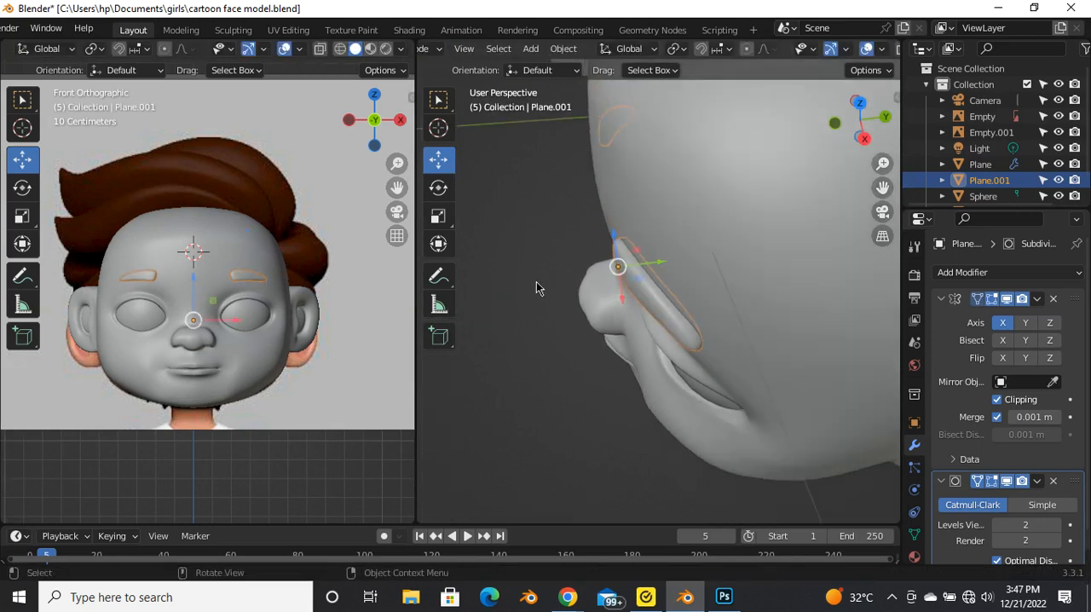
pyautogui.moveTo(538, 279); pyautogui.dragTo(668, 328, button='middle')
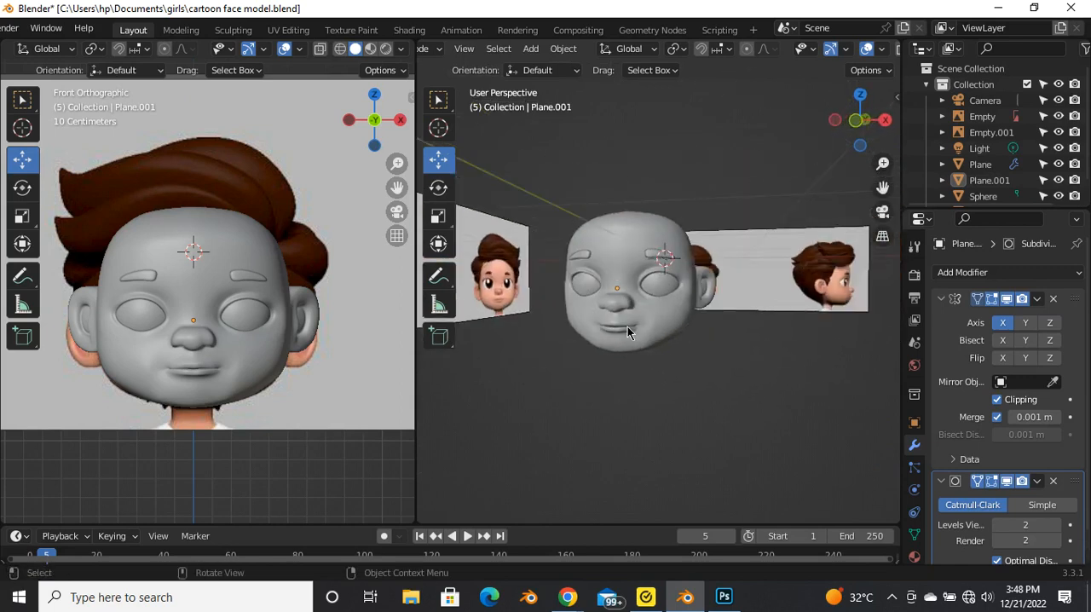
# Step: Select the head mesh in the right side view and apply its Mirror modifier
pyautogui.press('`')
pyautogui.click(509, 229)
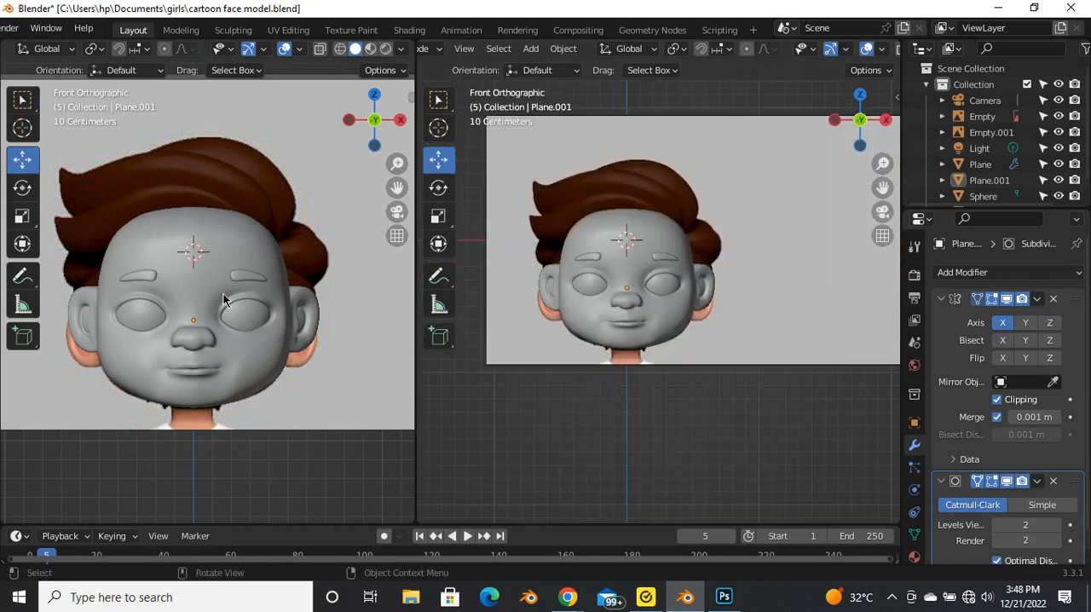
pyautogui.scroll(-3, 652, 294)
pyautogui.press('`')
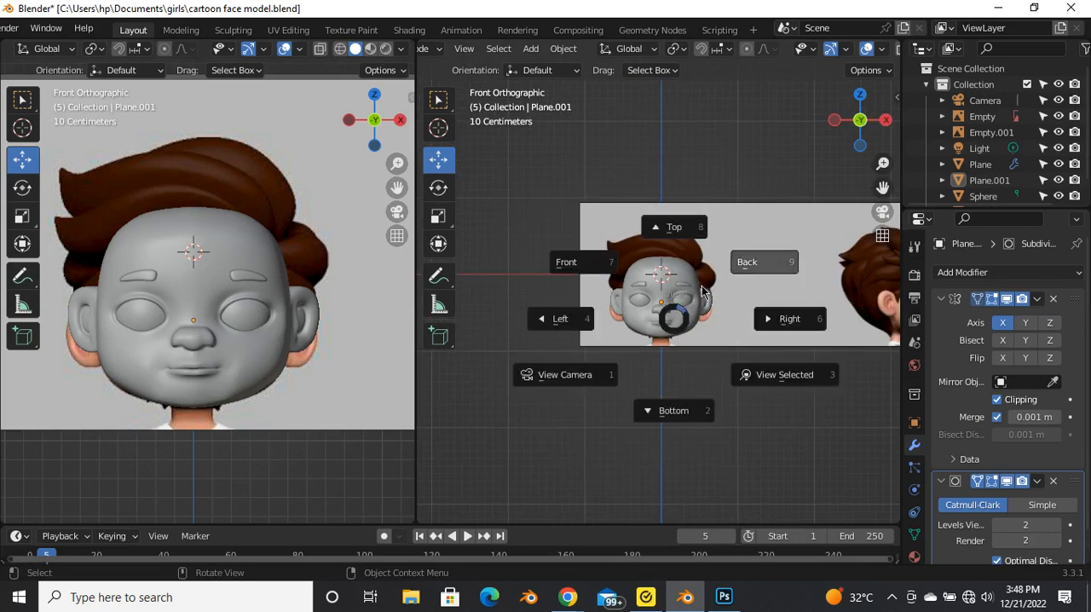
pyautogui.click(793, 328)
pyautogui.scroll(5, 657, 263)
pyautogui.click(656, 262)
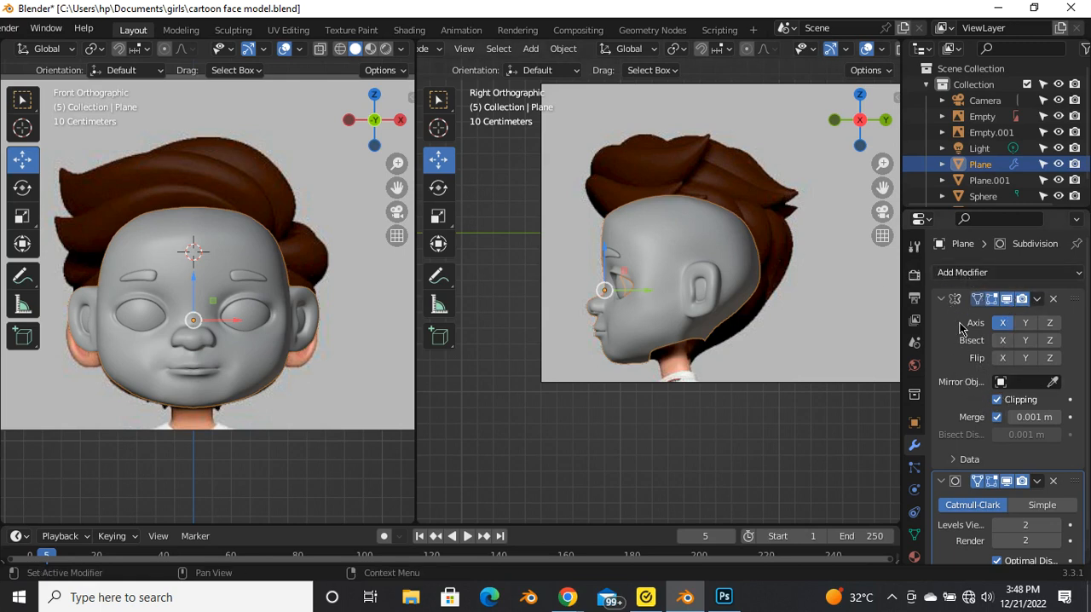
pyautogui.click(1038, 299)
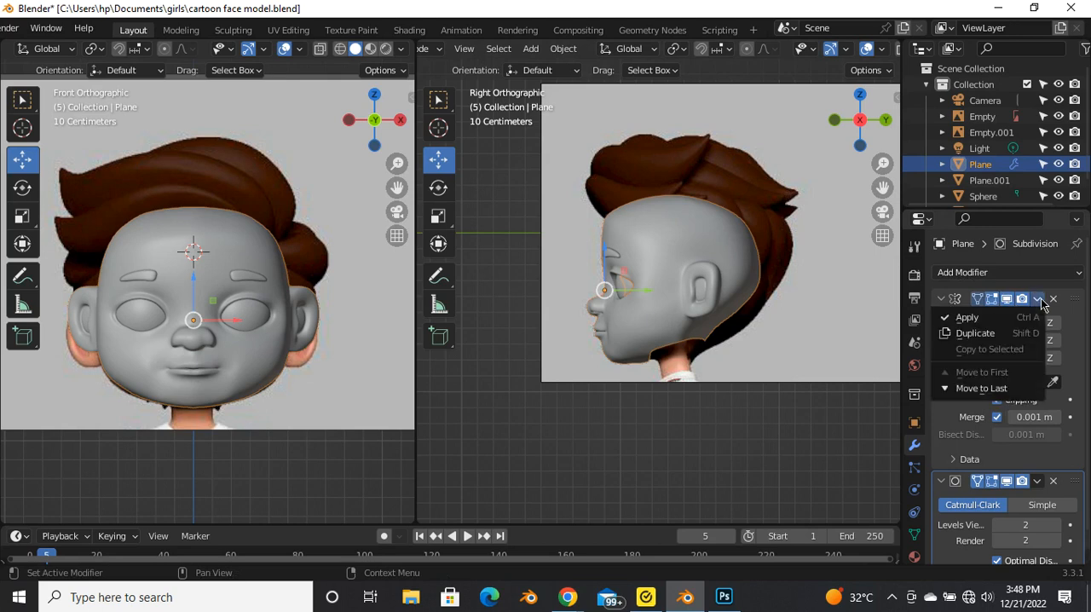
pyautogui.click(967, 317)
# Step: Open the head for mesh editing, select the neck opening's edge loop and round it with the LoopTools Circle operation
pyautogui.scroll(3, 652, 328)
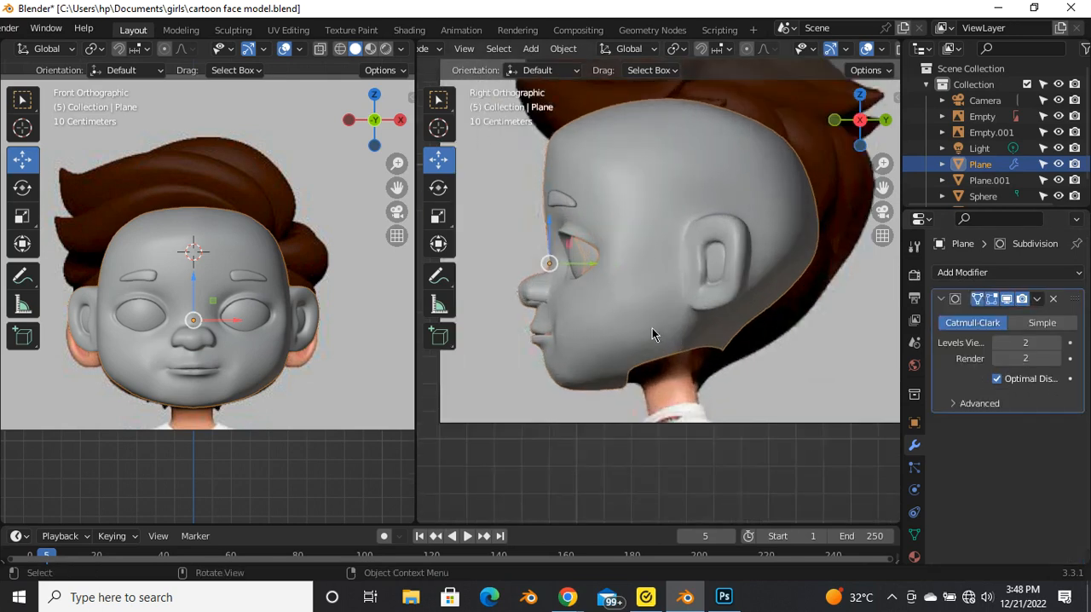
pyautogui.scroll(-1, 651, 328)
pyautogui.scroll(-2, 604, 310)
pyautogui.press('Tab')
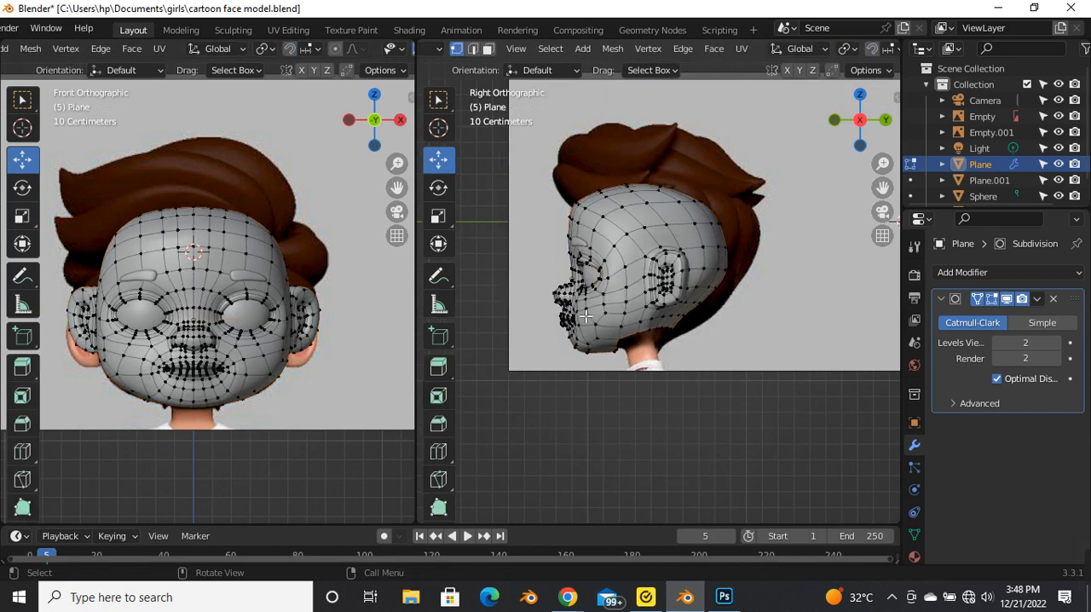
pyautogui.scroll(2, 603, 329)
pyautogui.moveTo(603, 329); pyautogui.dragTo(562, 235, button='middle')
pyautogui.keyDown('alt'); pyautogui.click(660, 290); pyautogui.keyUp('alt')
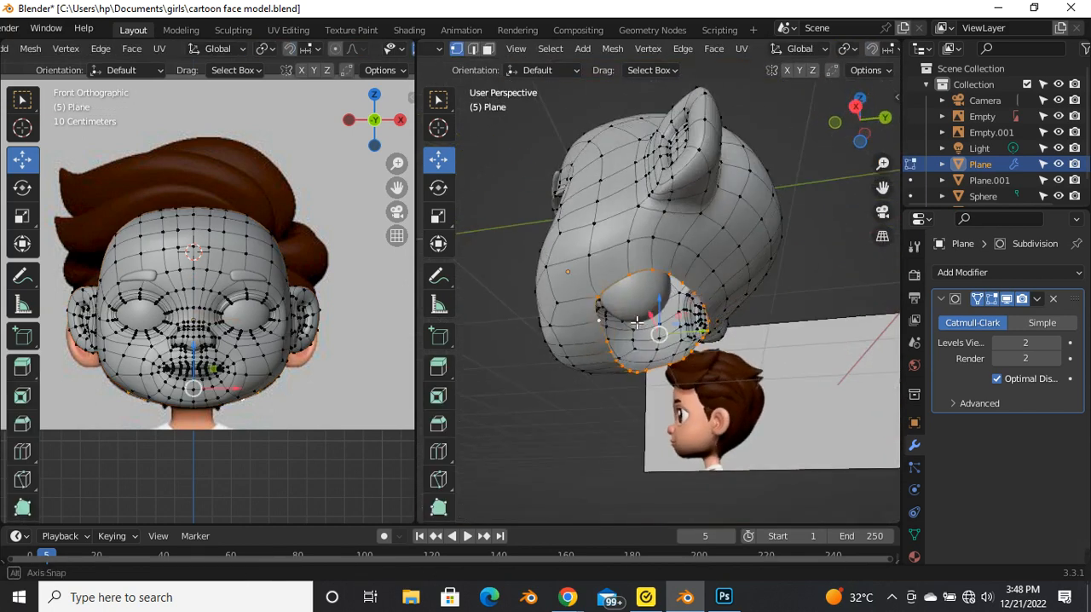
pyautogui.rightClick(555, 175)
pyautogui.moveTo(509, 179)
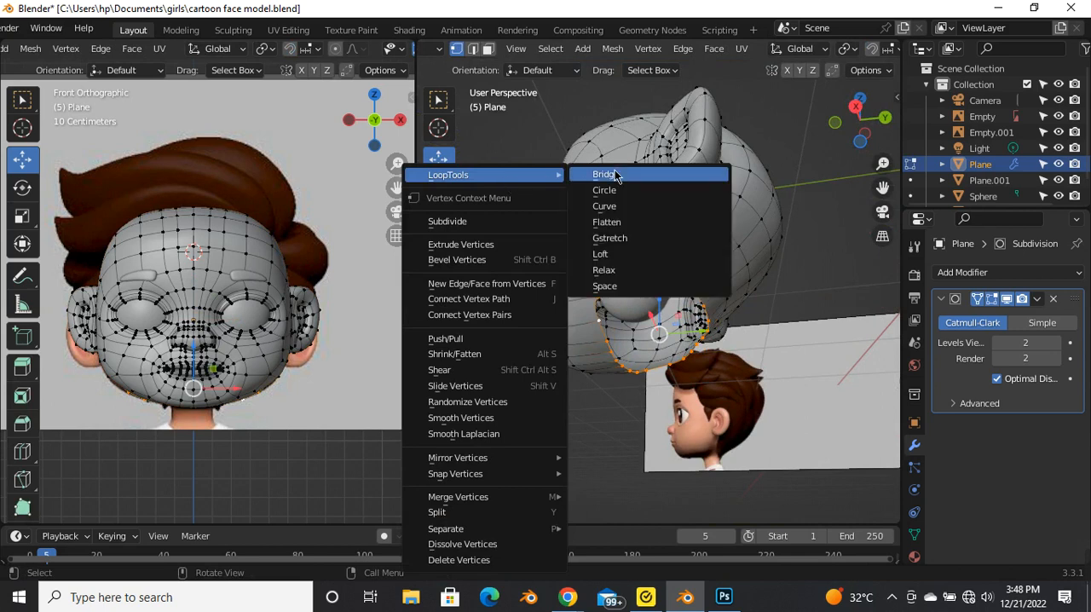
pyautogui.click(632, 194)
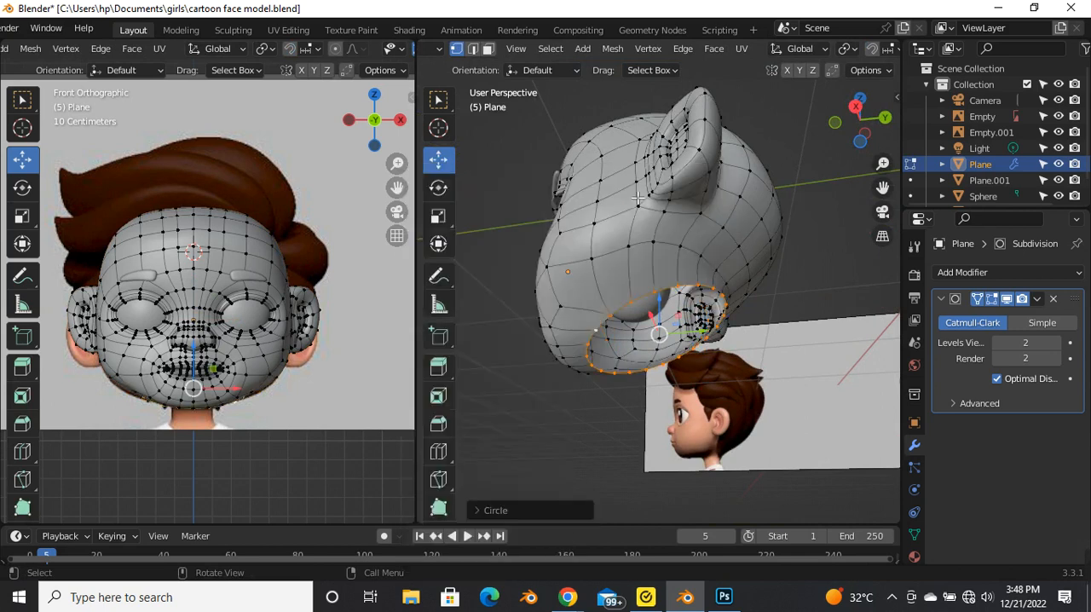
# Step: In the right side view, scale the neck opening's loop down to about 0.72 toward the reference neck's width
pyautogui.moveTo(684, 291); pyautogui.dragTo(647, 343, button='middle')
pyautogui.press('`')
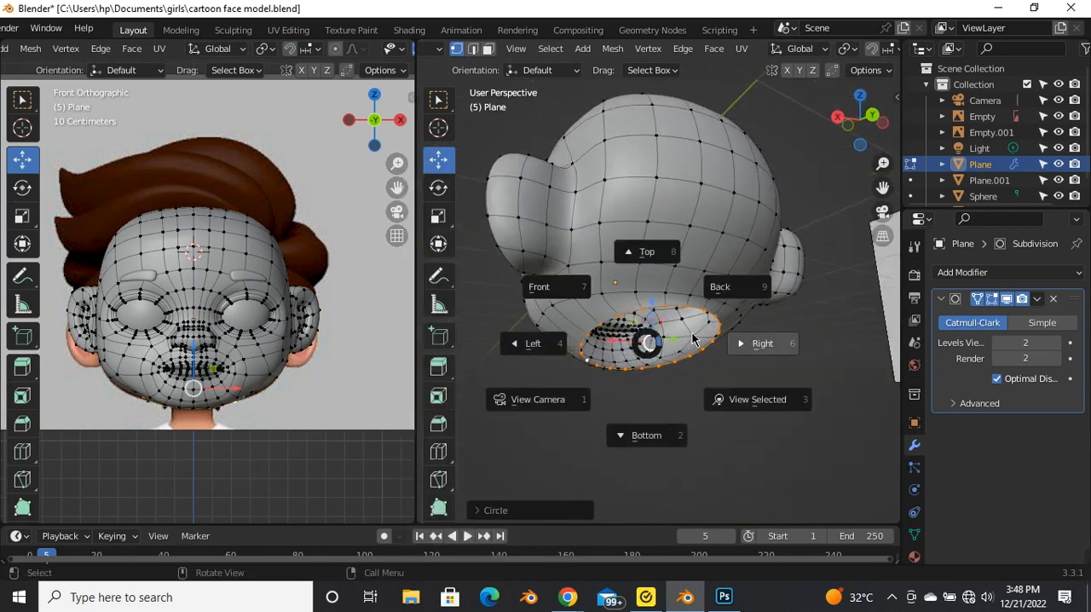
pyautogui.click(750, 349)
pyautogui.scroll(3, 703, 343)
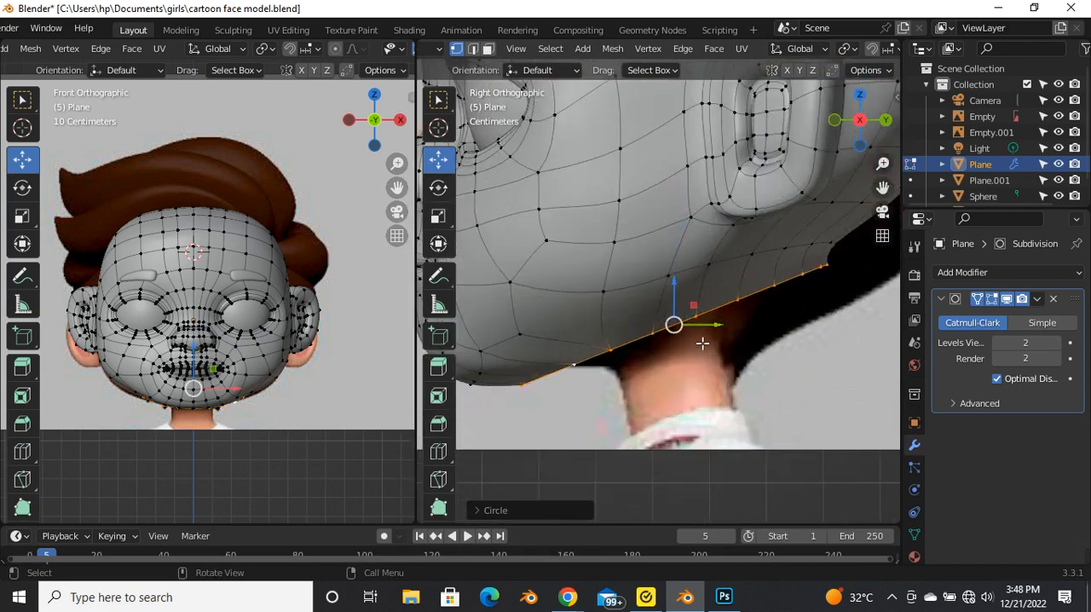
pyautogui.scroll(-3, 701, 344)
pyautogui.scroll(2, 734, 343)
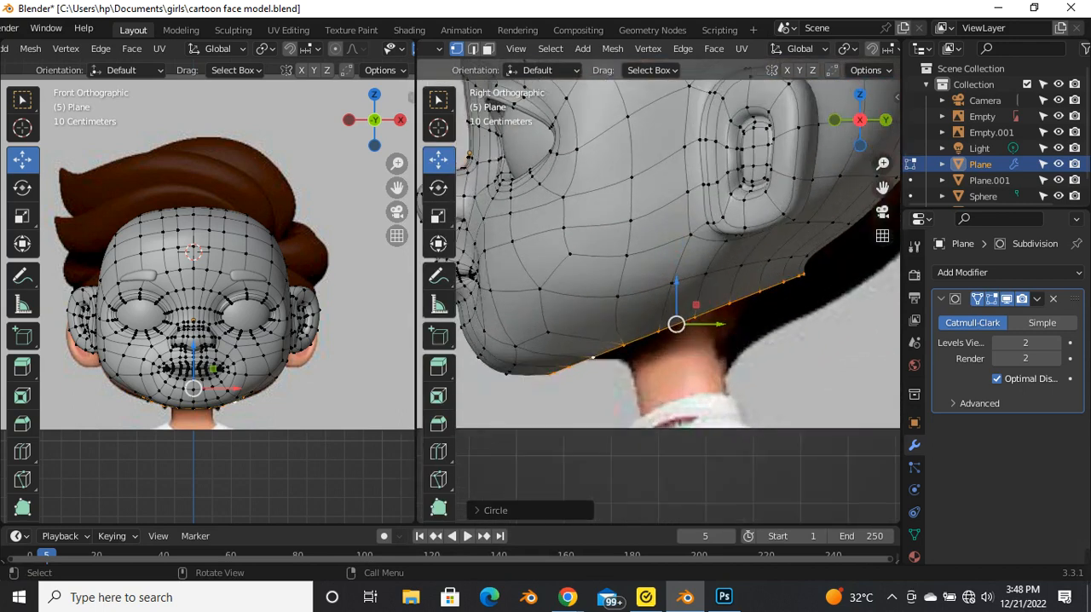
pyautogui.press('s')
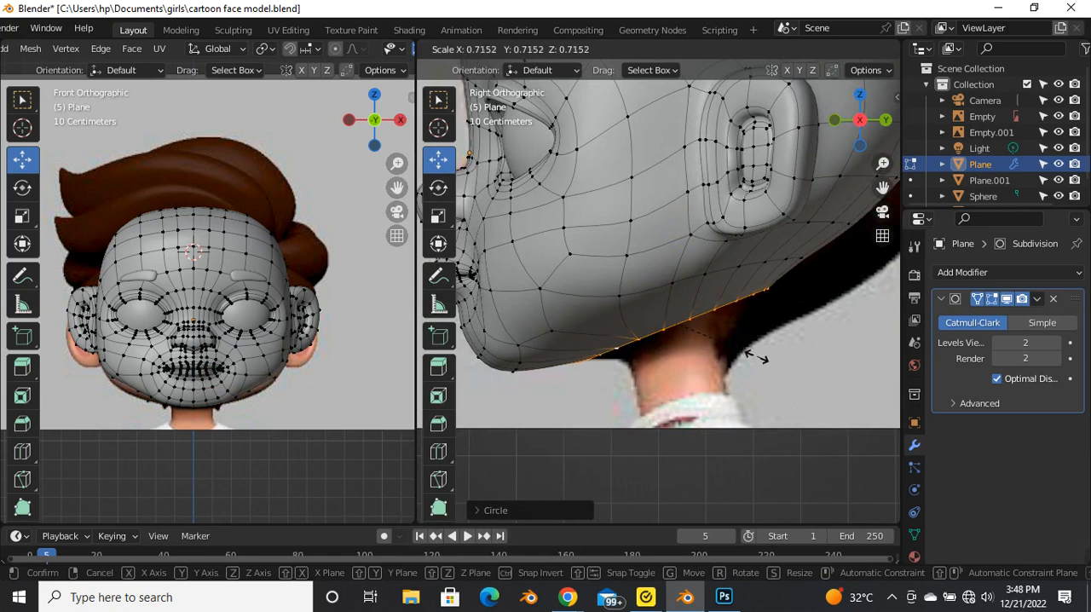
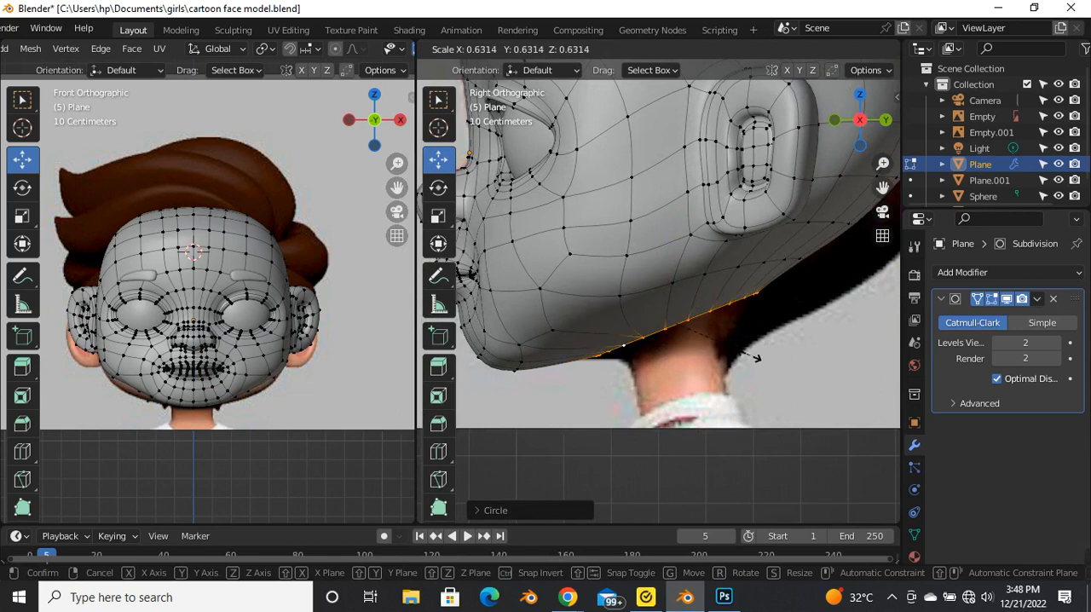
# Step: Try to move the jaw's lower-edge vertex outward toward the reference jawline in the front view, using proportional editing
pyautogui.click(802, 366)
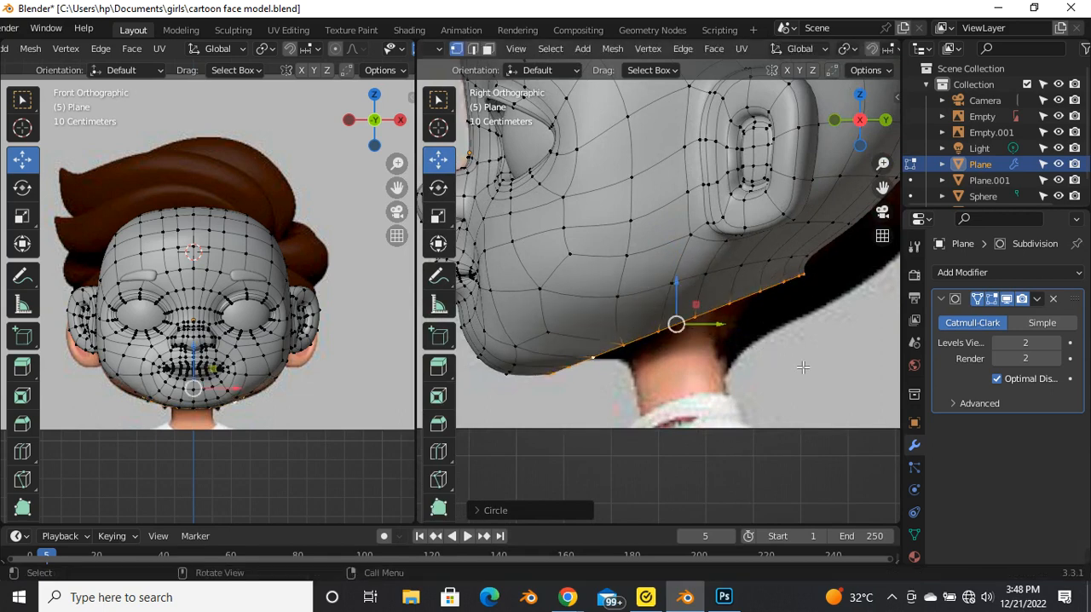
pyautogui.scroll(5, 266, 404)
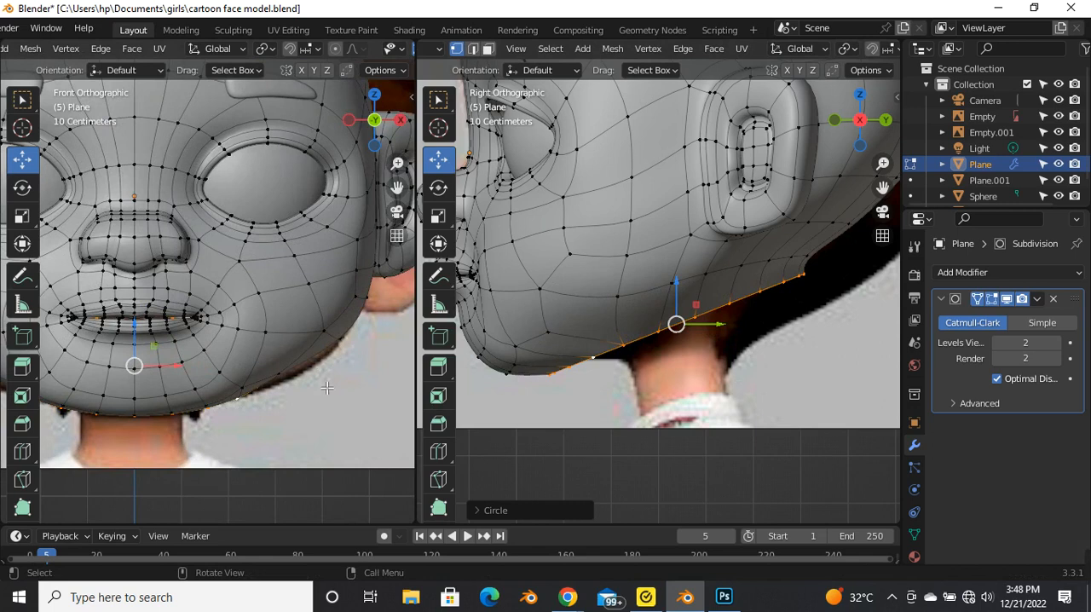
pyautogui.scroll(4, 290, 371)
pyautogui.moveTo(607, 322); pyautogui.dragTo(703, 380)
pyautogui.scroll(-3, 208, 354)
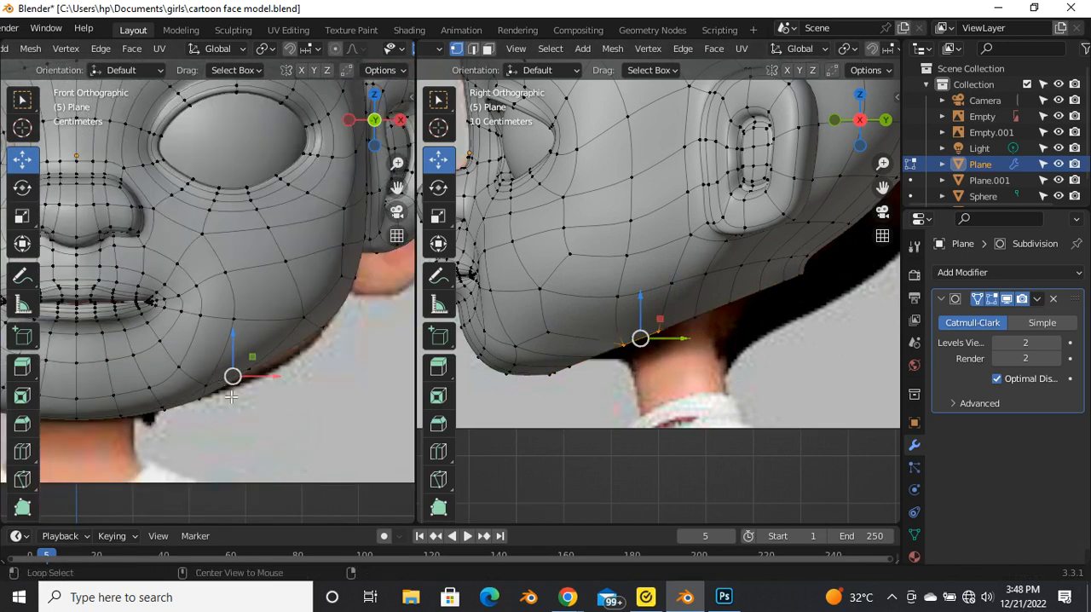
pyautogui.hotkey('alt', 'z')
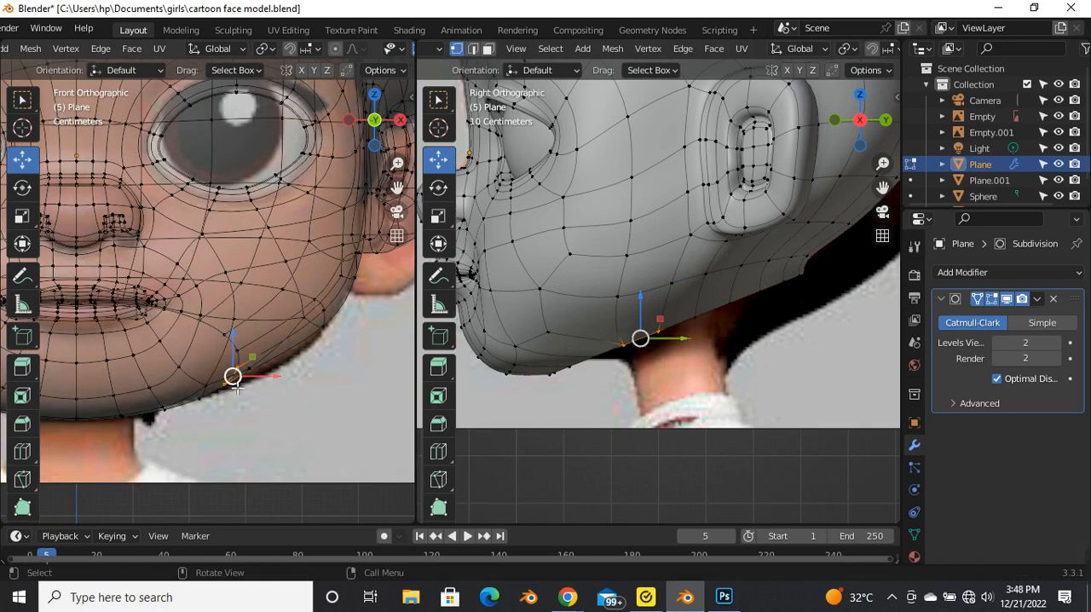
pyautogui.moveTo(268, 376); pyautogui.dragTo(293, 368)
pyautogui.scroll(-3, 298, 369)
pyautogui.hotkey('alt', 'z')
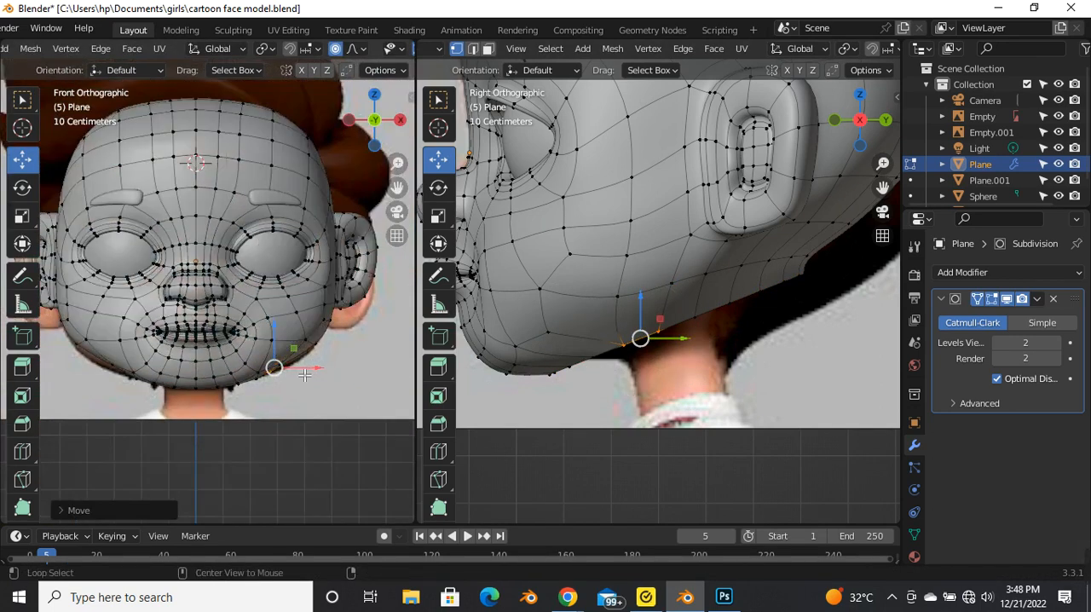
# Step: Try to shift the neighbouring lower-jaw vertex along Z toward the reference contour, leaving mesh editing to check the face
pyautogui.scroll(4, 307, 371)
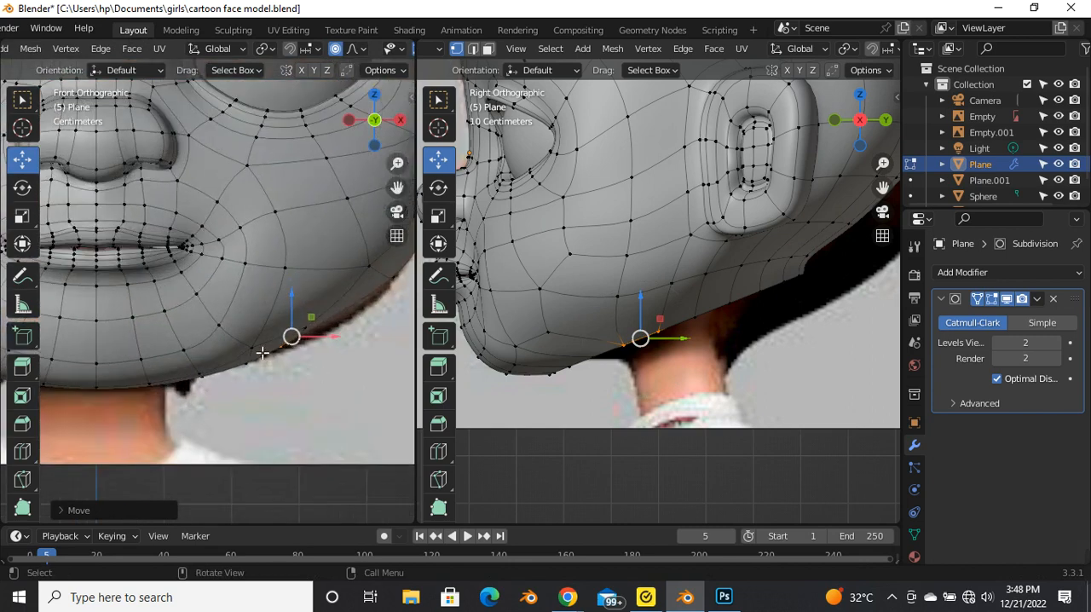
pyautogui.click(264, 363)
pyautogui.press('g')
pyautogui.press('z')
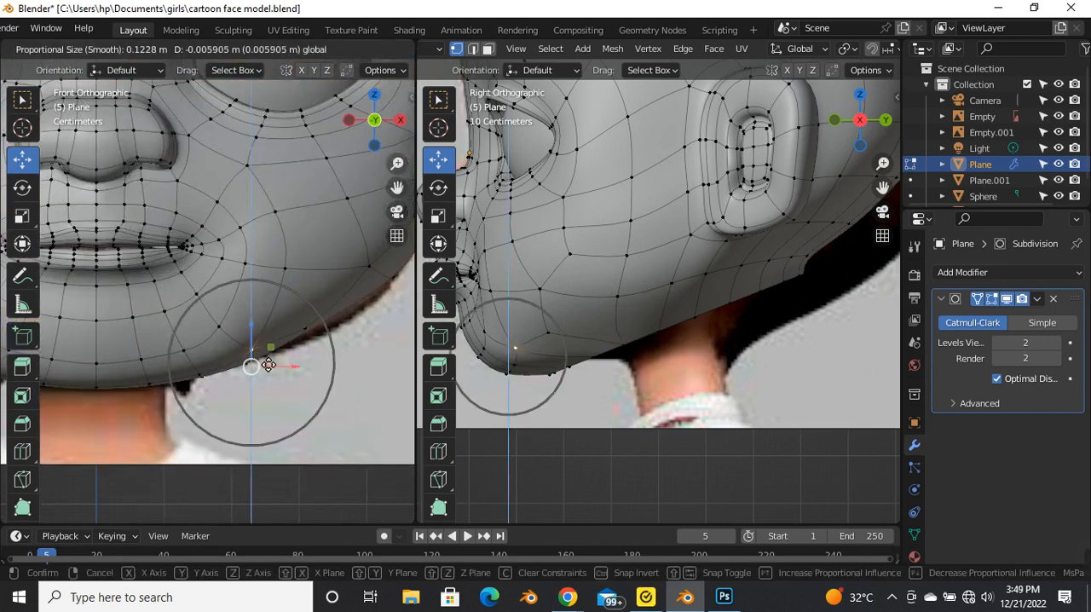
pyautogui.click(268, 365)
pyautogui.press('Tab')
pyautogui.scroll(-4, 300, 329)
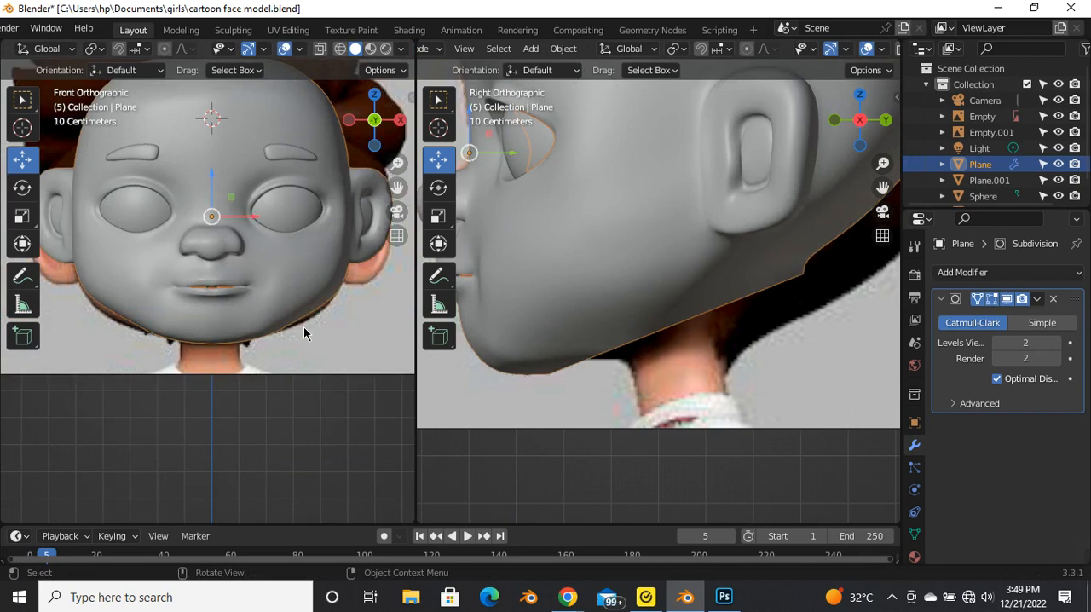
# Step: Reopen the head for mesh editing, pick a jaw vertex just above the neck opening and try to move it outward
pyautogui.press('Tab')
pyautogui.scroll(4, 309, 332)
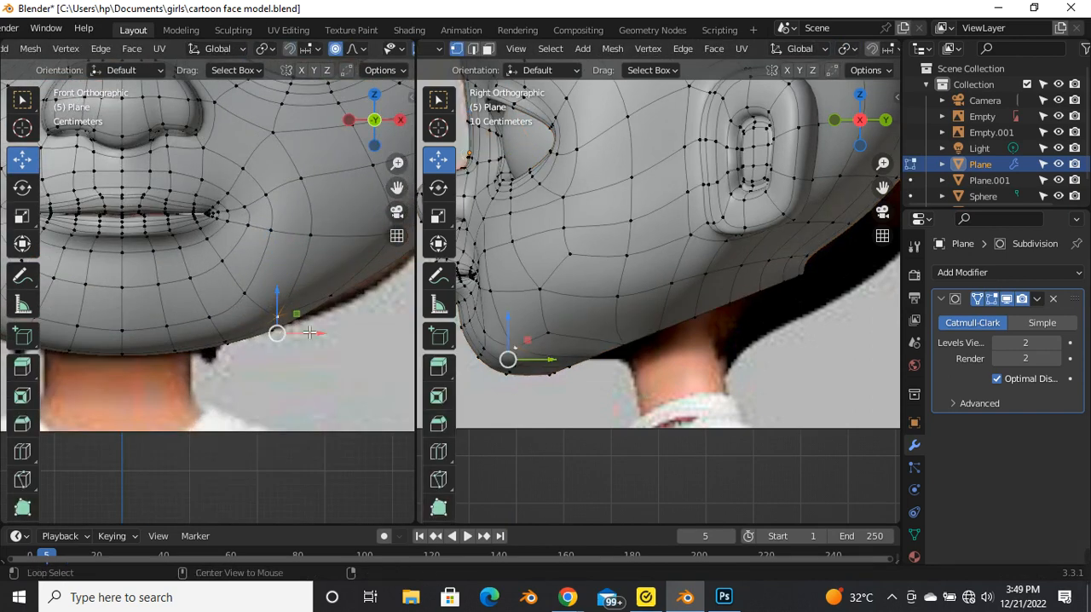
pyautogui.hotkey('alt', 'z')
pyautogui.scroll(-3, 312, 322)
pyautogui.scroll(3, 320, 327)
pyautogui.scroll(-1, 596, 368)
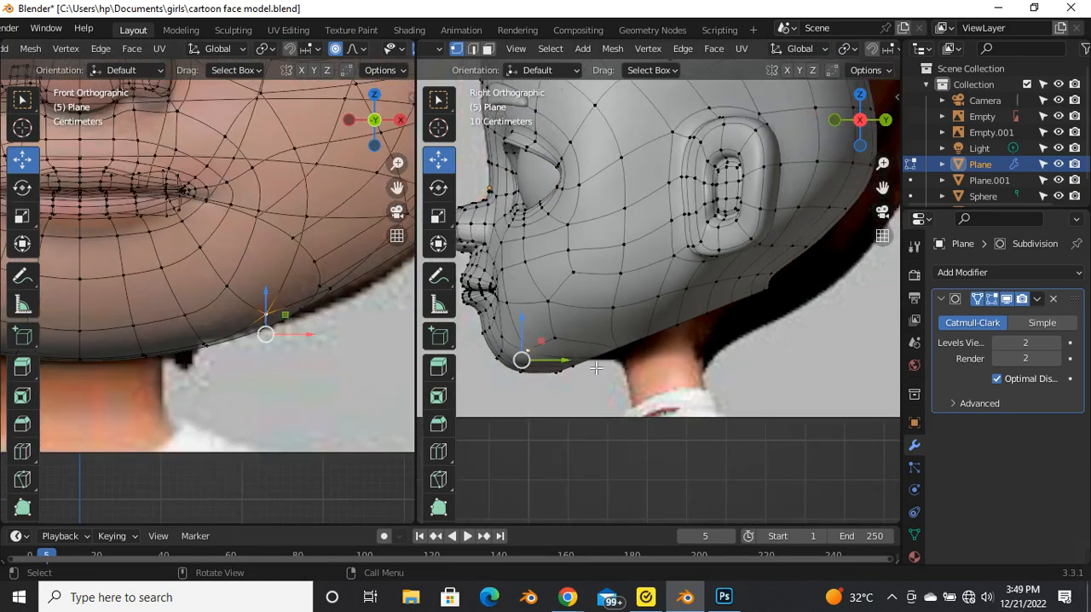
pyautogui.scroll(-1, 596, 368)
pyautogui.hotkey('alt', 'z')
pyautogui.hotkey('alt', 'z')
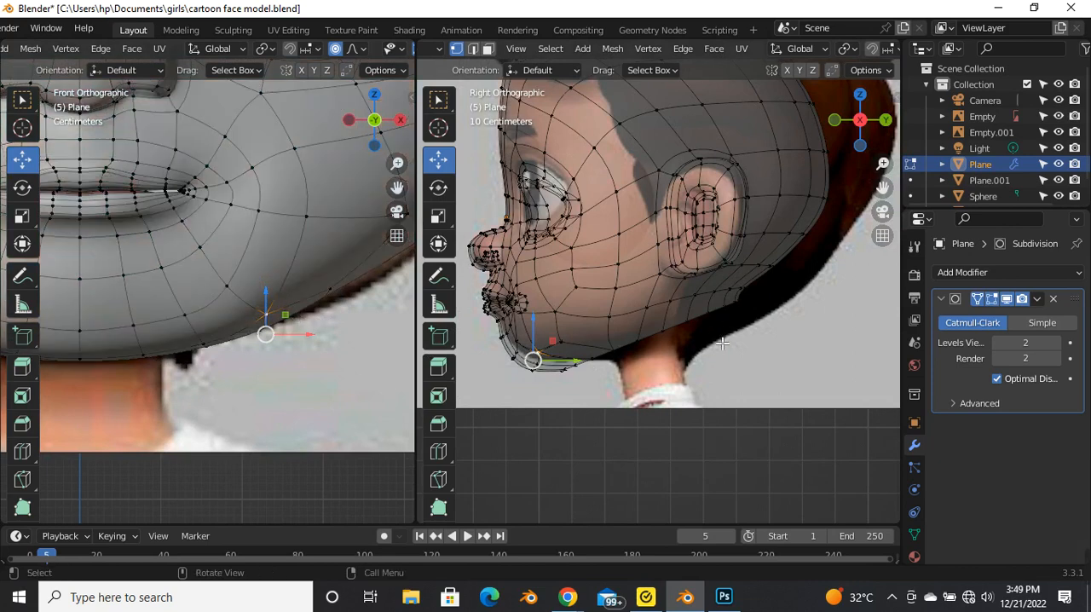
pyautogui.hotkey('alt', 'z')
pyautogui.moveTo(651, 342); pyautogui.dragTo(697, 317, button='middle')
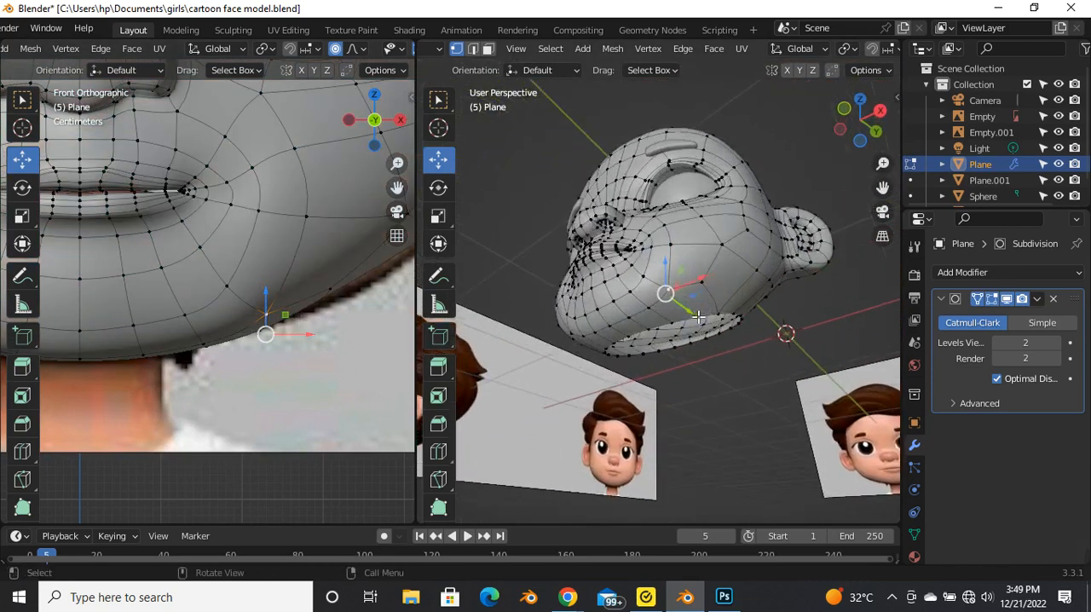
pyautogui.scroll(1, 698, 317)
pyautogui.click(710, 293)
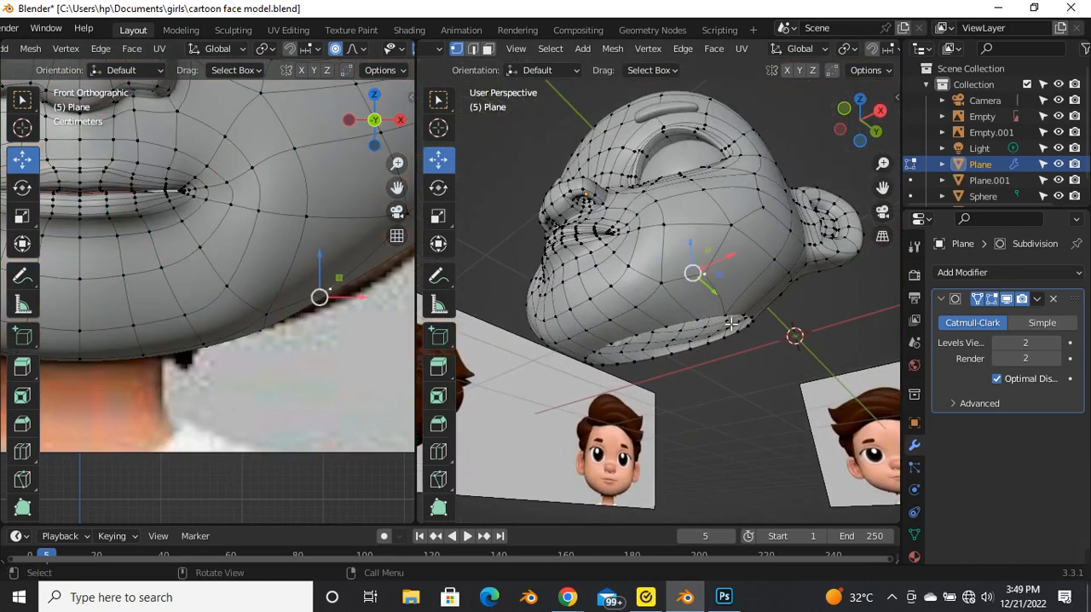
pyautogui.click(709, 295)
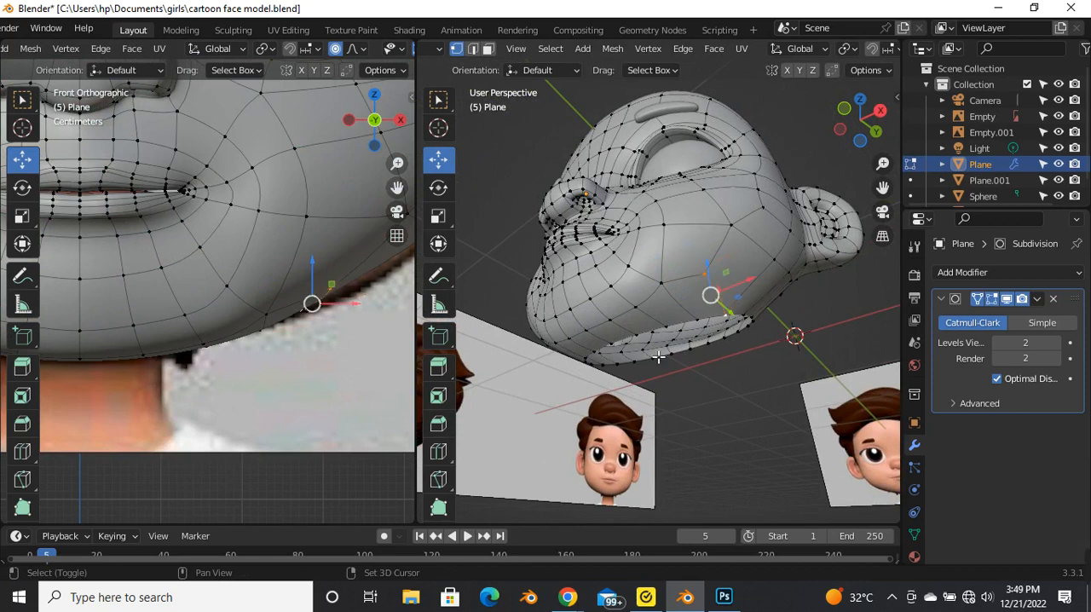
pyautogui.press('g')
pyautogui.click(337, 313)
pyautogui.scroll(-2, 345, 298)
pyautogui.scroll(1, 351, 288)
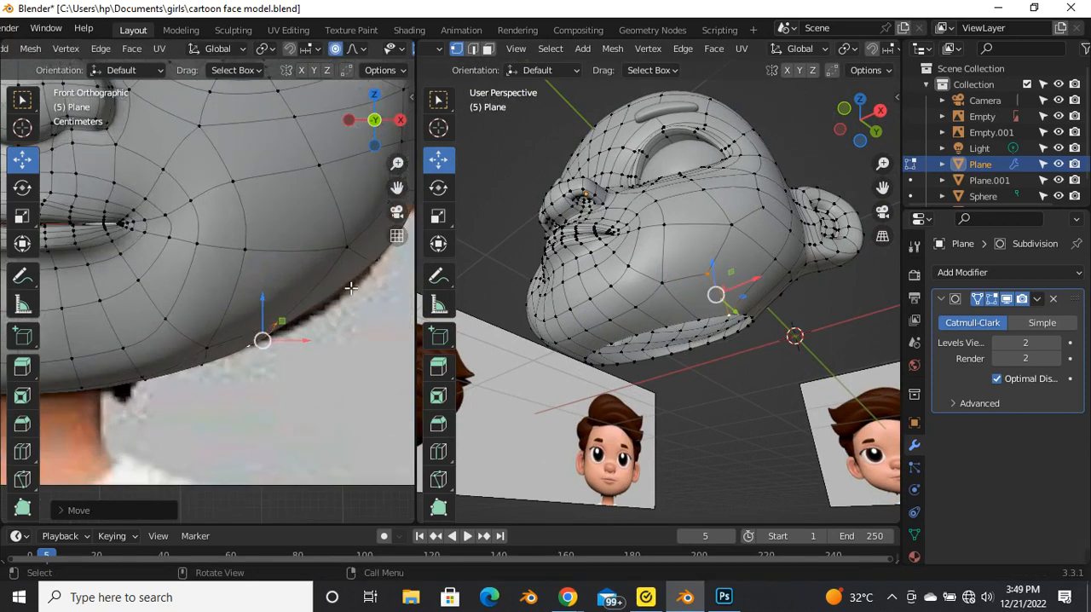
# Step: Try to move the vertices at the jaw corner and along the lower jaw outward to follow the reference outline
pyautogui.click(350, 263)
pyautogui.scroll(-2, 280, 278)
pyautogui.scroll(1, 325, 275)
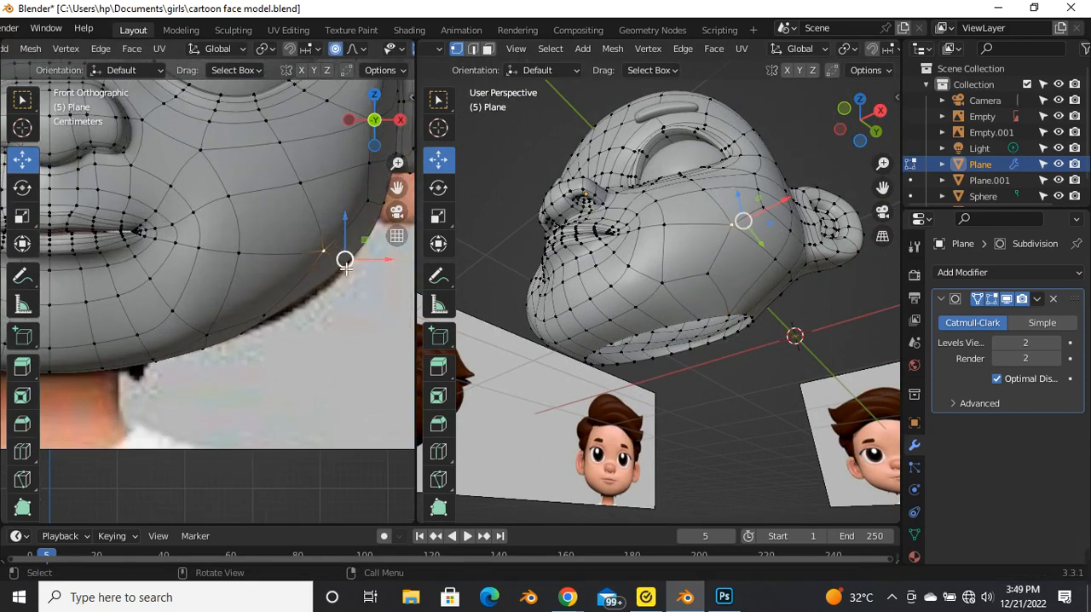
pyautogui.press('g')
pyautogui.click(367, 271)
pyautogui.press('g')
pyautogui.click(383, 283)
pyautogui.scroll(-3, 307, 275)
pyautogui.scroll(3, 265, 310)
pyautogui.moveTo(278, 284); pyautogui.dragTo(317, 308)
pyautogui.press('g')
pyautogui.click(316, 305)
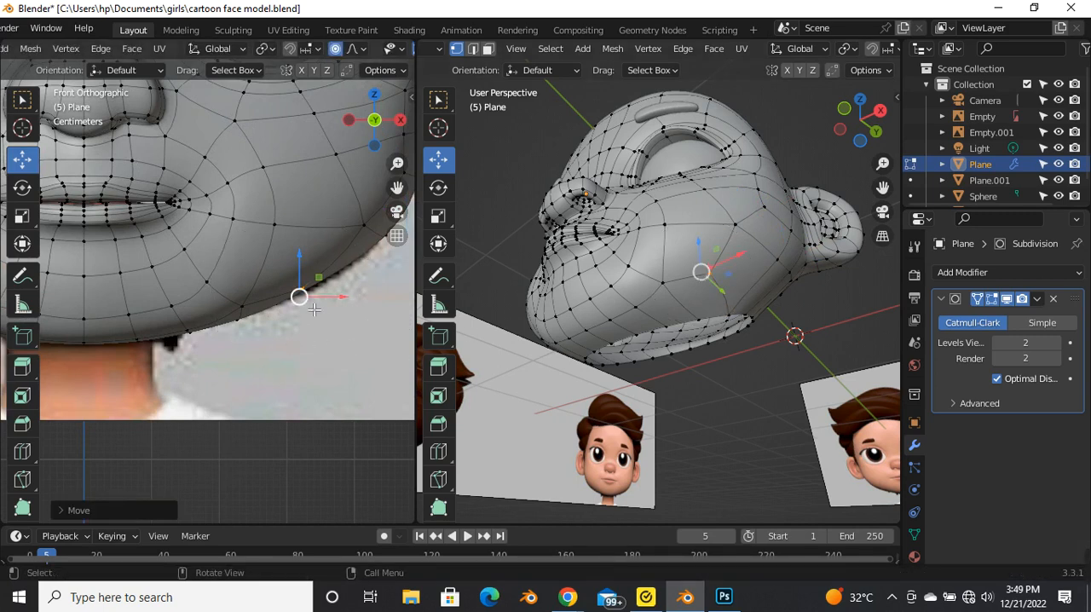
# Step: Select the neck opening's edge loop and compare it with the reference in a see-through right side view
pyautogui.keyDown('alt'); pyautogui.click(270, 320); pyautogui.keyUp('alt')
pyautogui.scroll(-4, 182, 328)
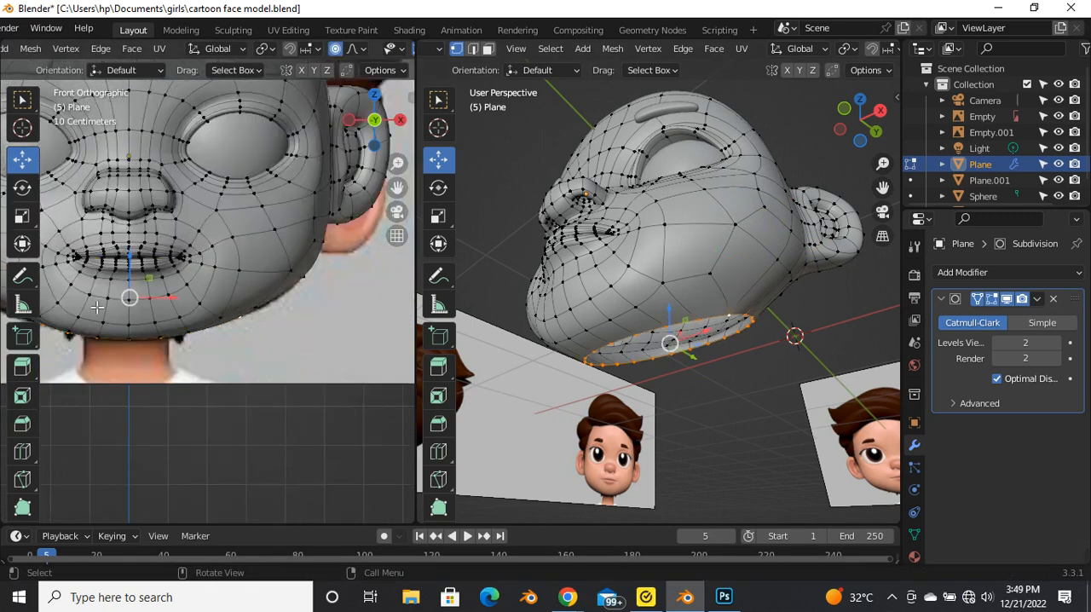
pyautogui.scroll(2, 118, 296)
pyautogui.moveTo(143, 275); pyautogui.dragTo(173, 292)
pyautogui.press('`')
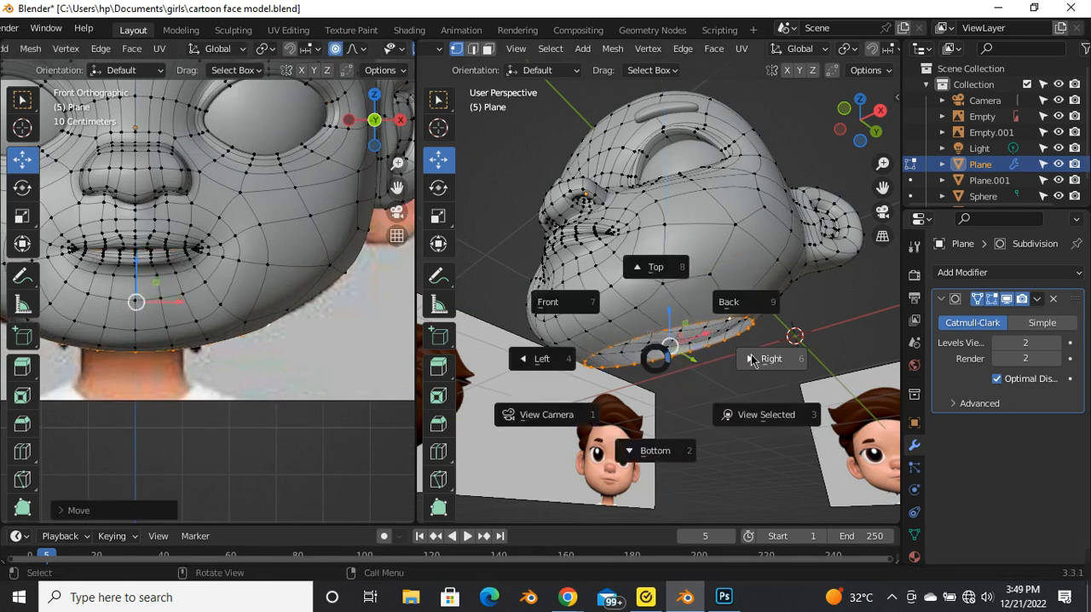
pyautogui.click(772, 369)
pyautogui.hotkey('alt', 'z')
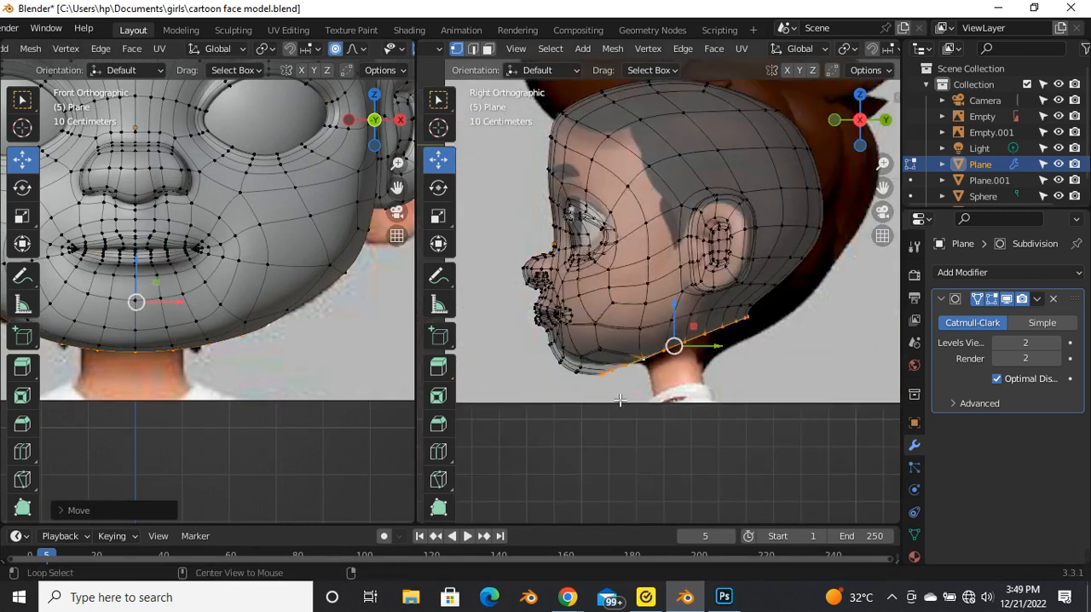
pyautogui.scroll(3, 628, 392)
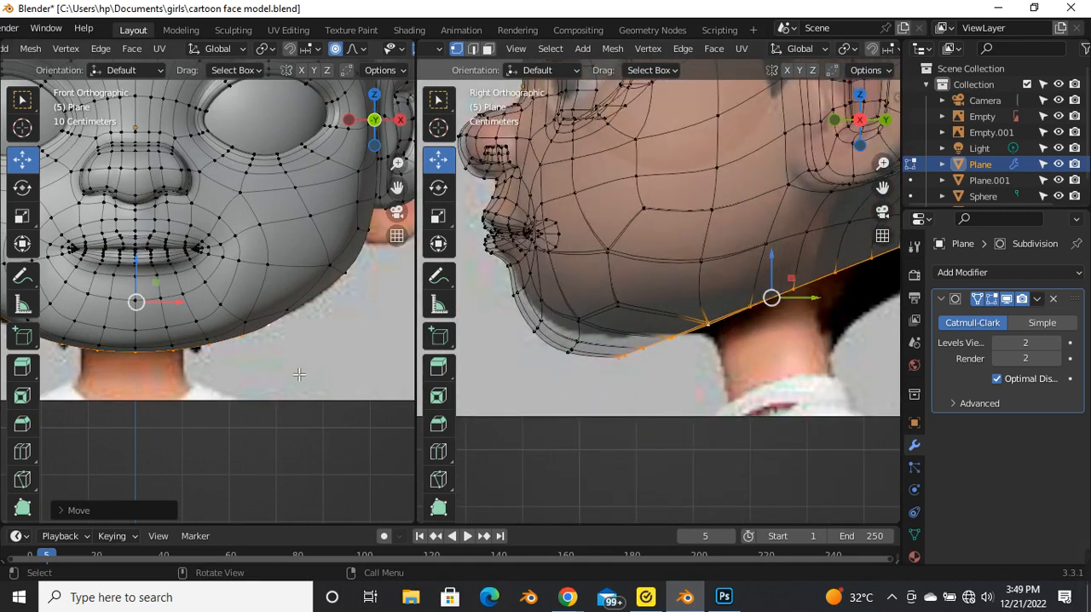
# Step: Undo the jaw vertex moves and the Circle operation on the neck opening's edge loop
pyautogui.scroll(-3, 299, 374)
pyautogui.hotkey('ctrl', 'z')
pyautogui.hotkey('ctrl', 'z')
pyautogui.hotkey('ctrl', 'z')
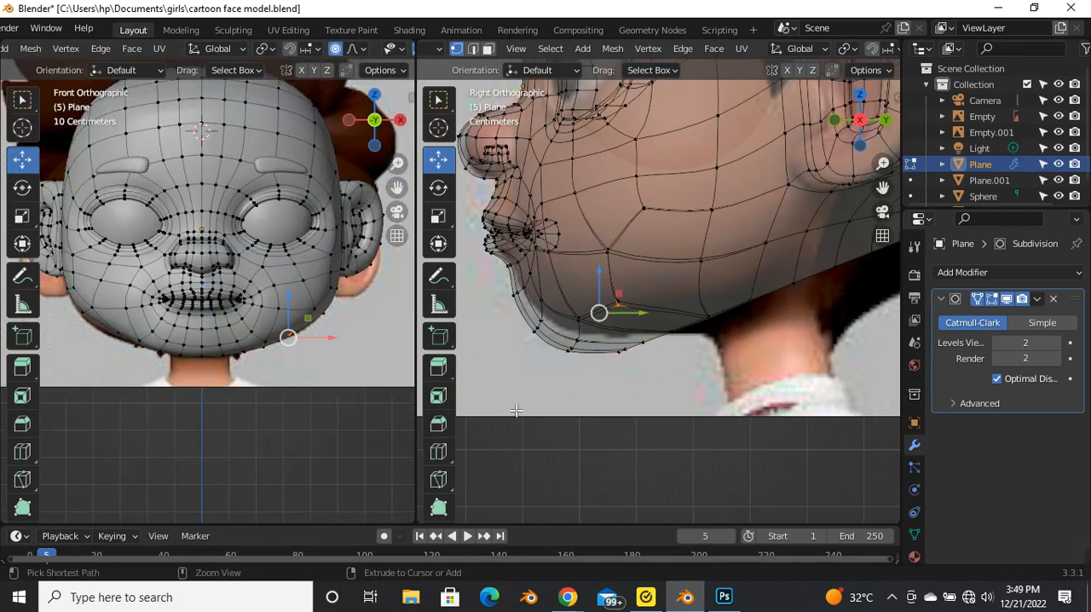
pyautogui.hotkey('ctrl', 'z')
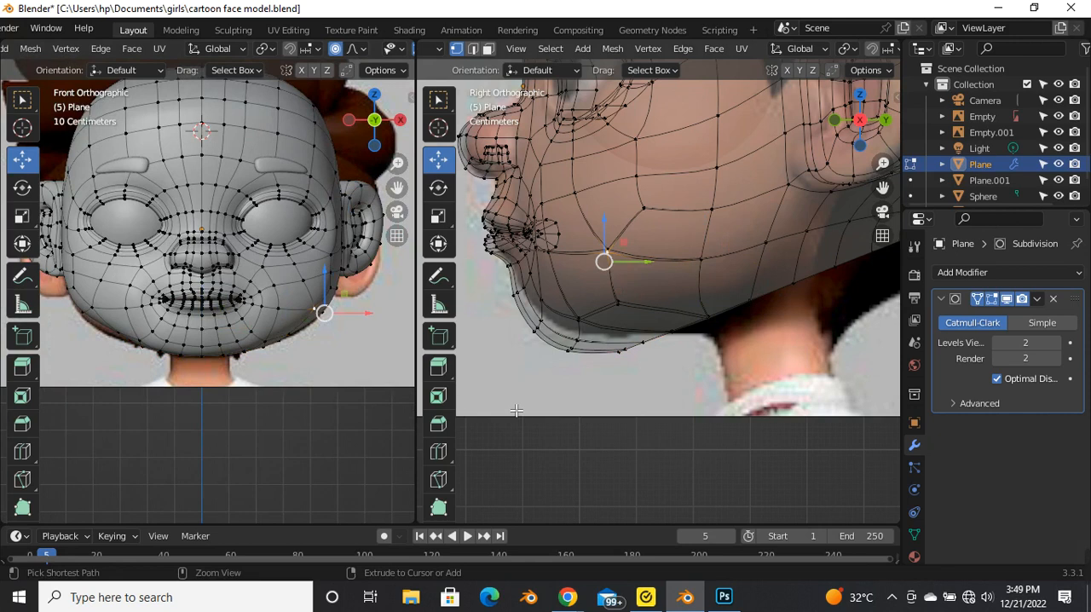
pyautogui.scroll(-3, 687, 361)
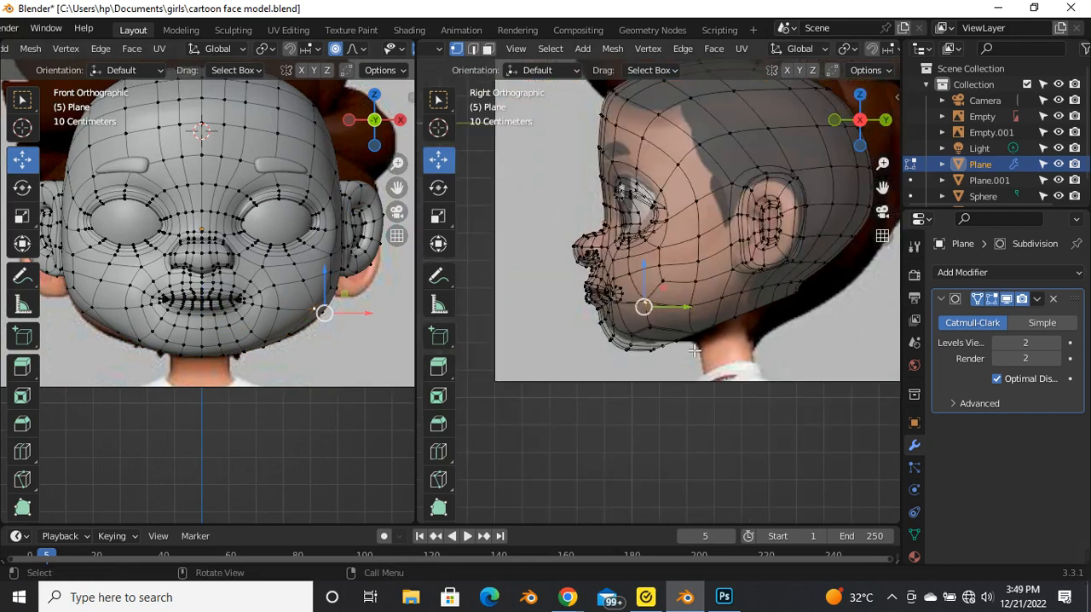
pyautogui.scroll(-2, 695, 350)
pyautogui.scroll(3, 743, 332)
pyautogui.hotkey('ctrl', 'z')
pyautogui.hotkey('ctrl', 'z')
pyautogui.hotkey('ctrl', 'z')
pyautogui.hotkey('ctrl', 'z')
pyautogui.hotkey('ctrl', 'z')
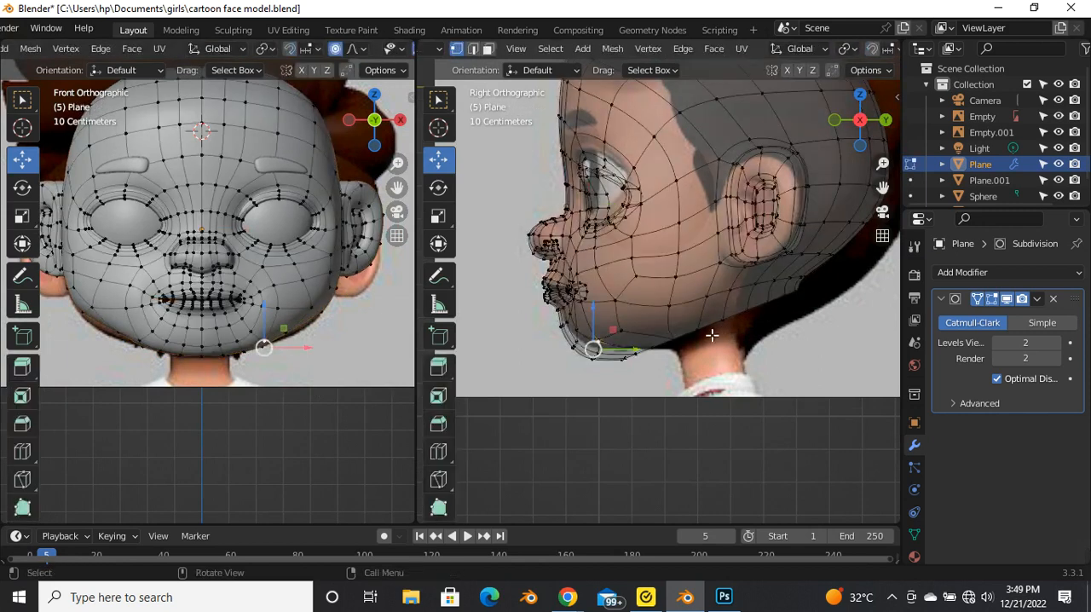
pyautogui.keyDown('ctrl'); pyautogui.rightClick(682, 337); pyautogui.keyUp('ctrl')
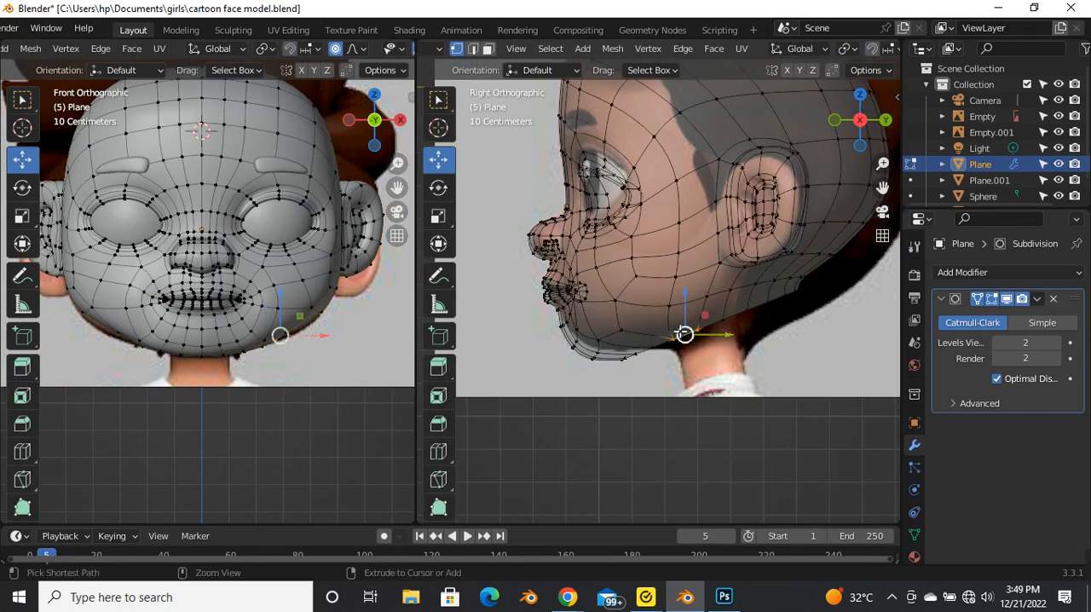
pyautogui.hotkey('ctrl', 'z')
pyautogui.hotkey('ctrl', 'z')
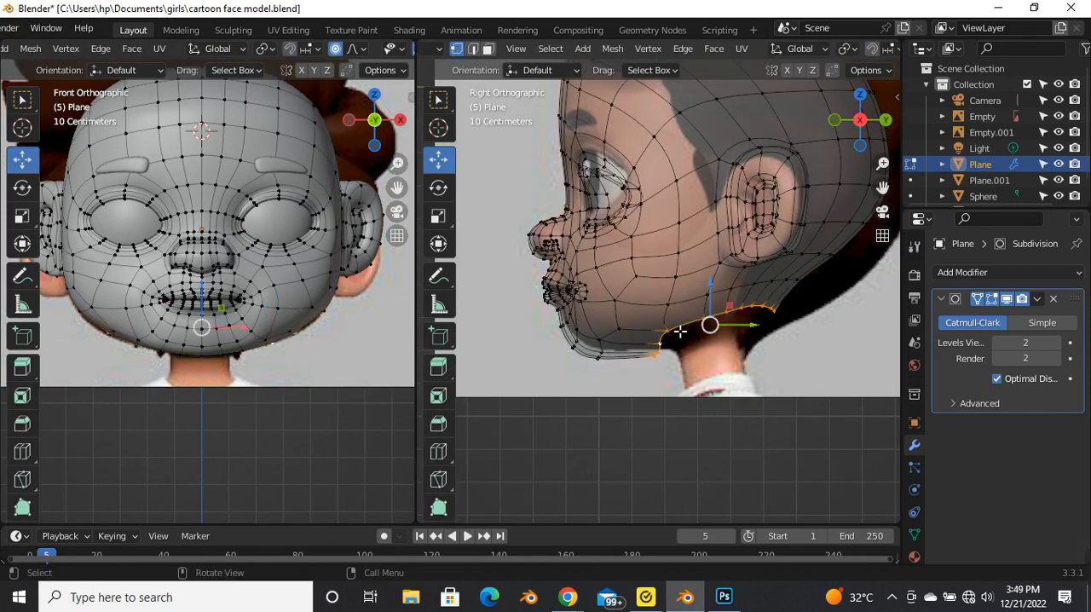
# Step: Round the neck opening's selected edge loop with the LoopTools Circle operation
pyautogui.rightClick(708, 324)
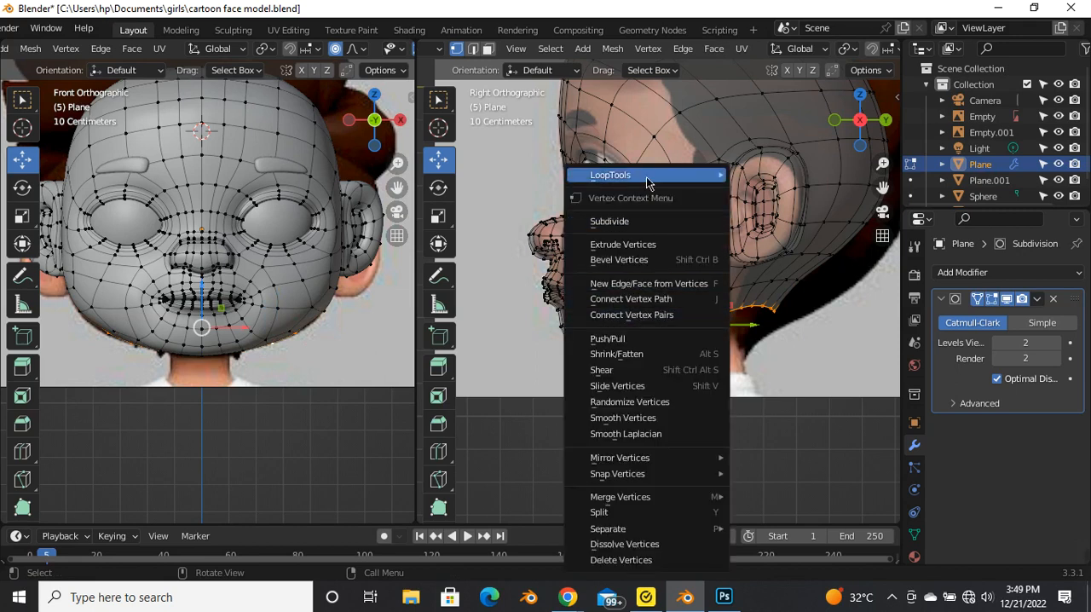
pyautogui.moveTo(648, 174)
pyautogui.click(781, 189)
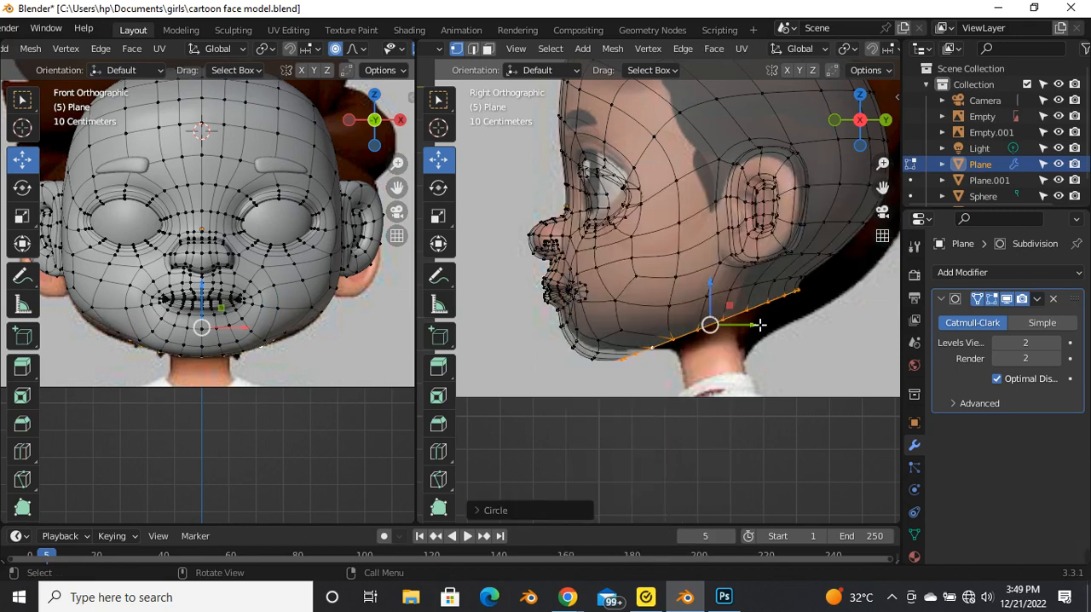
# Step: Extrude the neck opening's edge loop in place, without any offset
pyautogui.scroll(2, 736, 353)
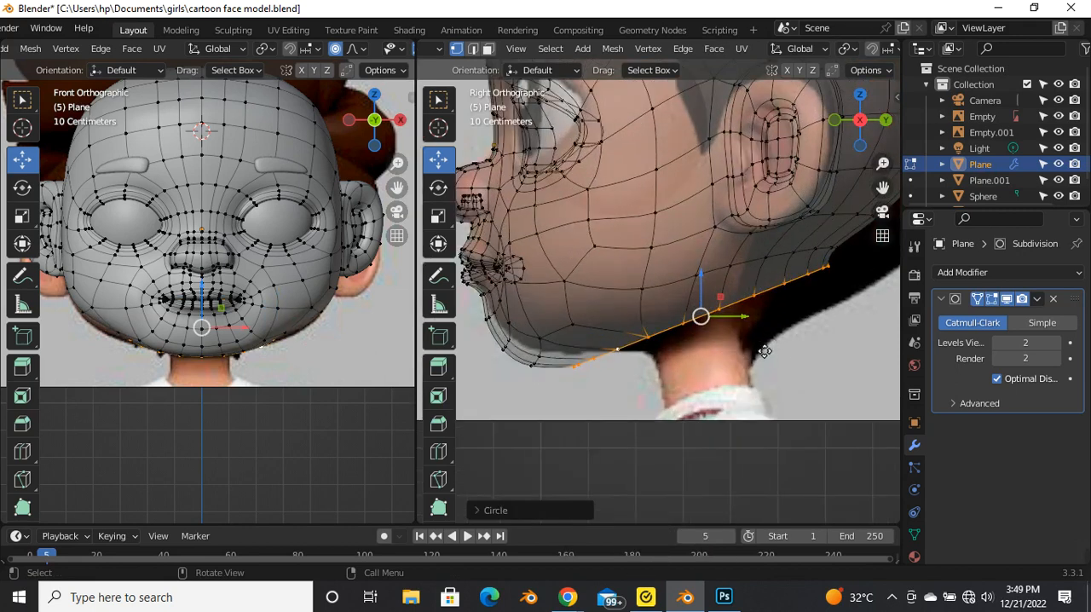
pyautogui.press('e')
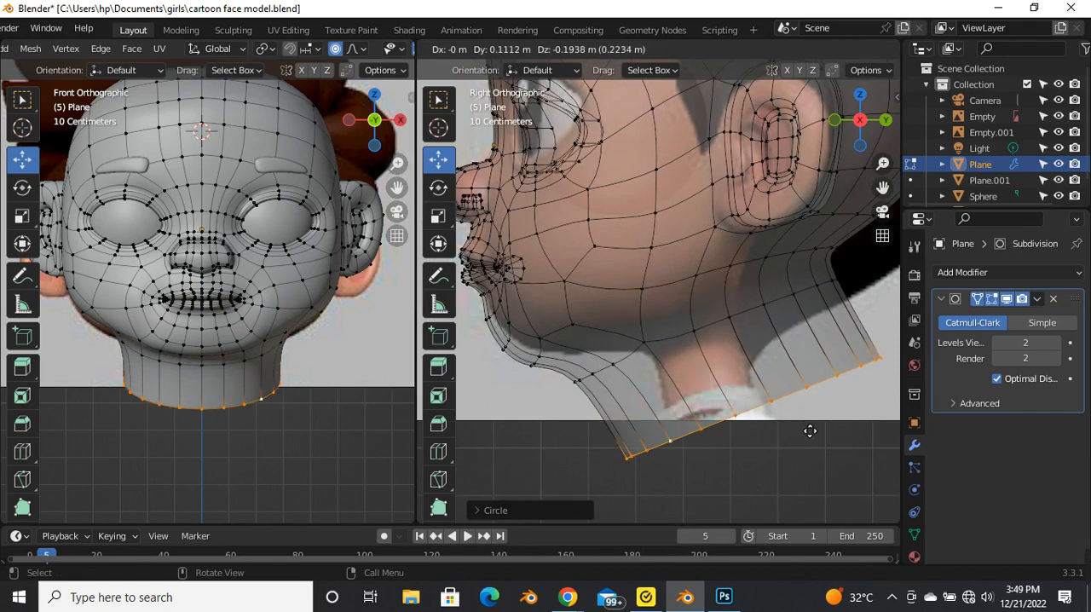
pyautogui.press('Escape')
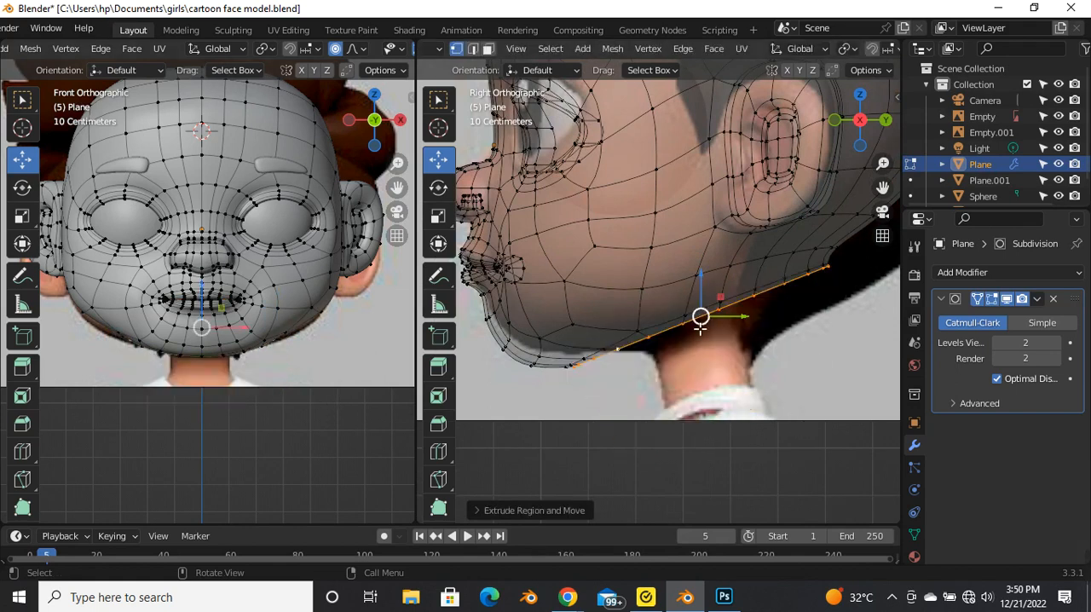
# Step: Turn off proportional editing, shrink the extruded neck-opening loop and move it down toward the top of the reference neck
pyautogui.press('s')
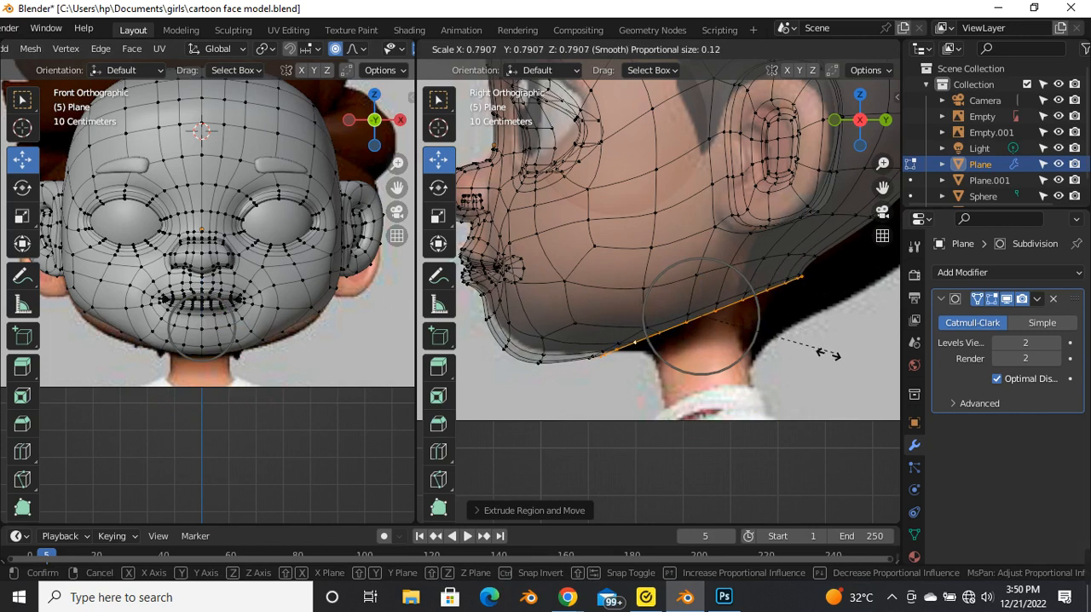
pyautogui.click(812, 360)
pyautogui.press('o')
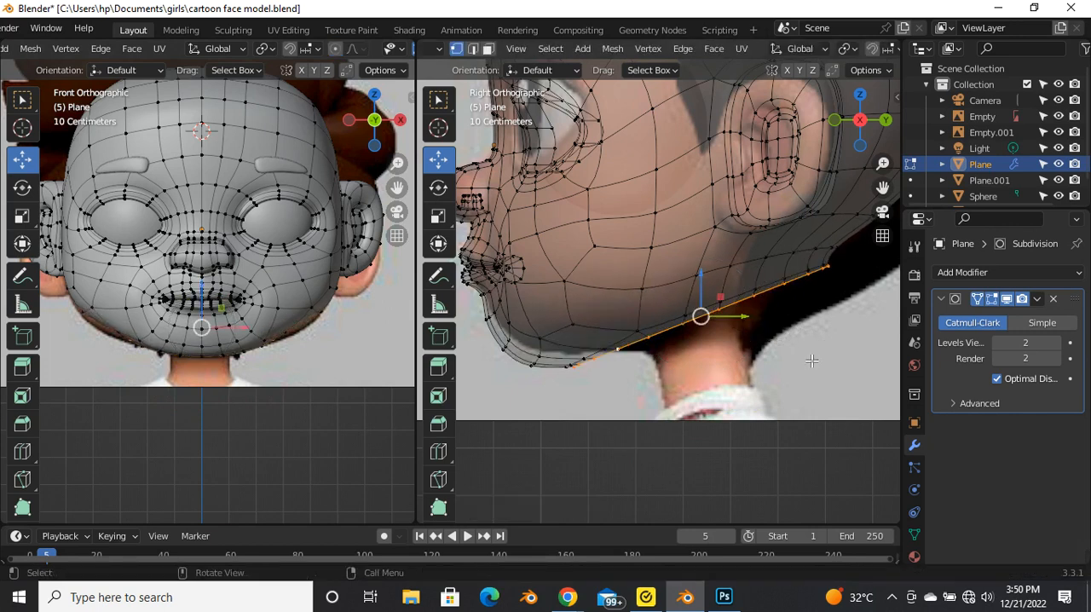
pyautogui.scroll(-2, 770, 361)
pyautogui.press('s')
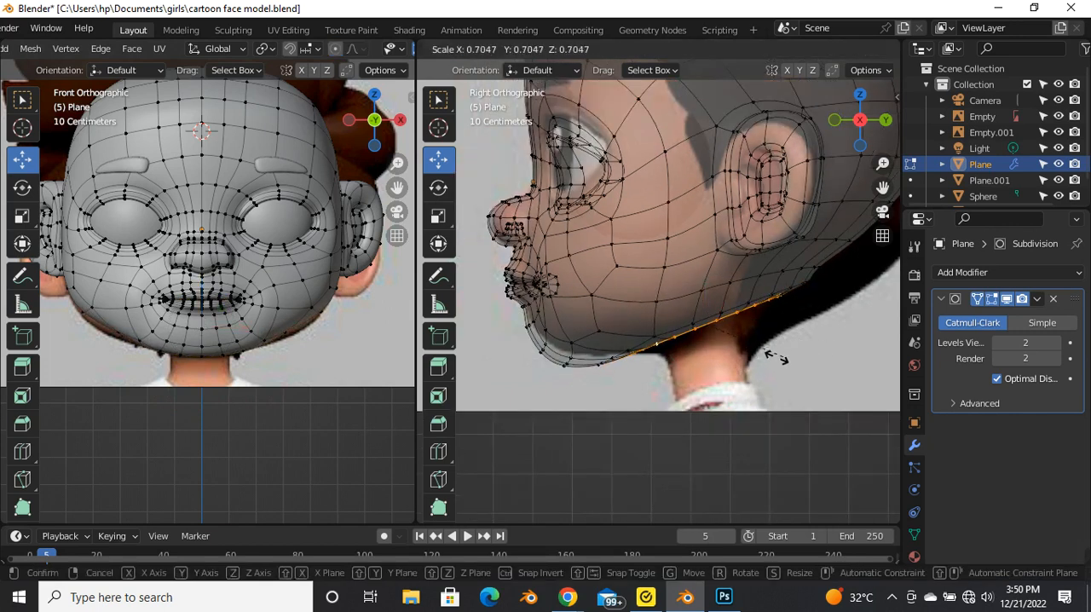
pyautogui.click(718, 354)
pyautogui.press('g')
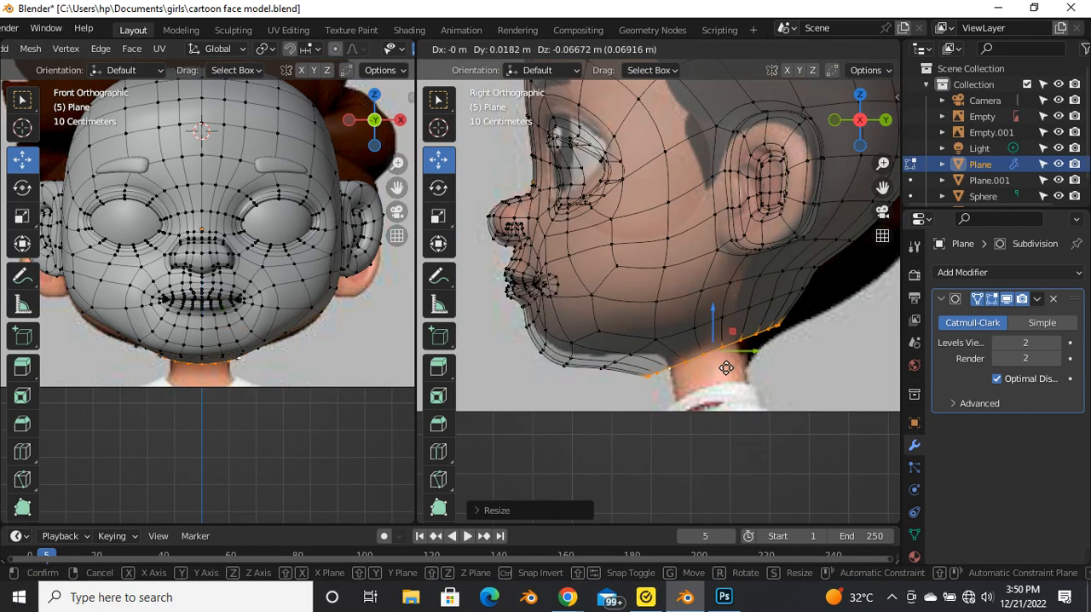
pyautogui.click(725, 368)
pyautogui.scroll(2, 845, 384)
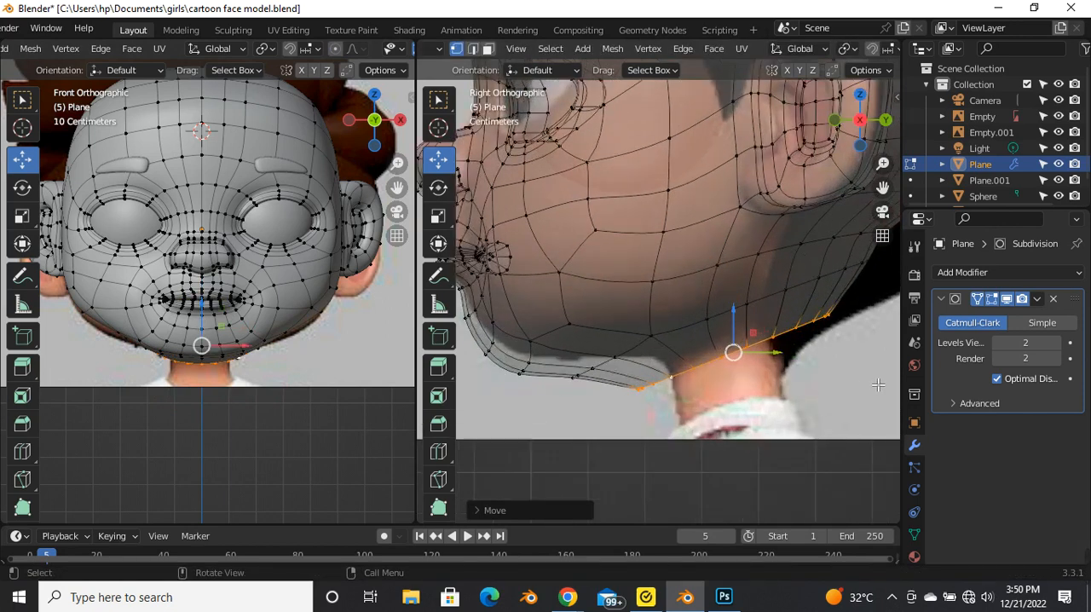
pyautogui.press('s')
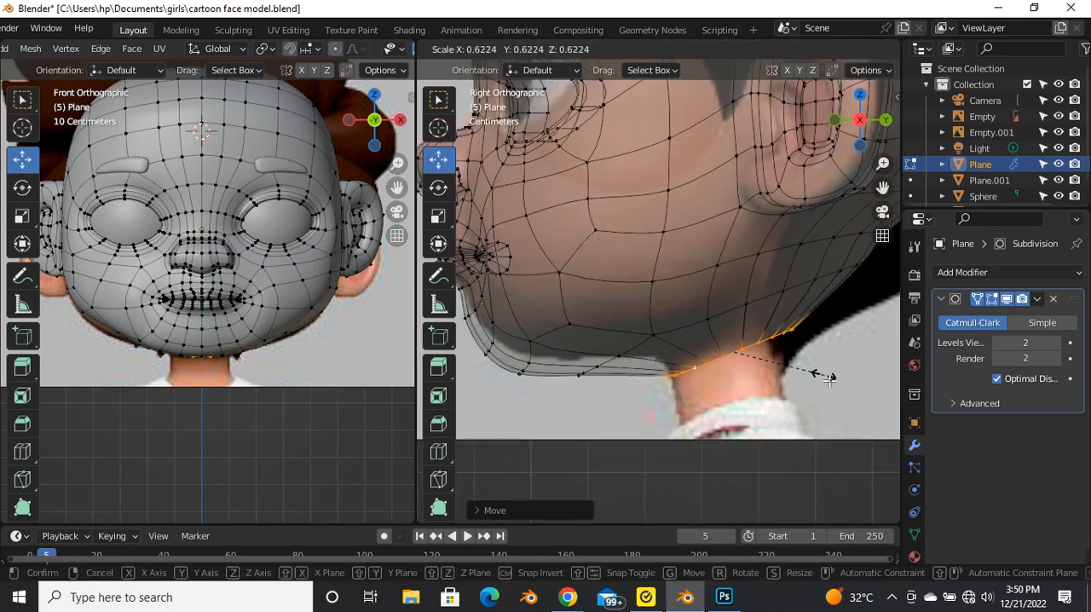
pyautogui.click(831, 376)
pyautogui.press('g')
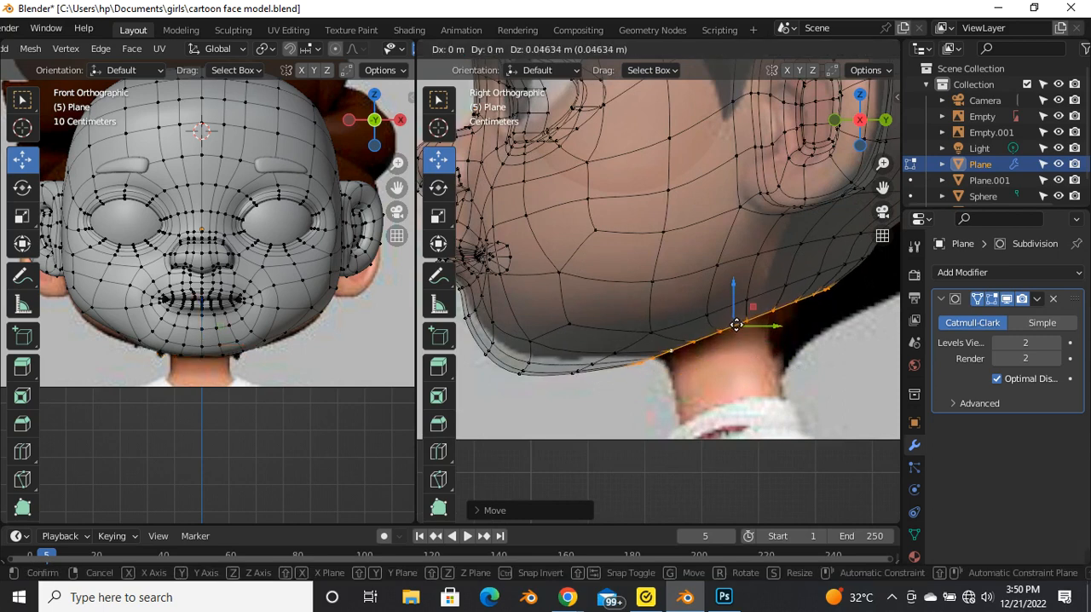
pyautogui.click(735, 333)
# Step: Scale the neck-opening loop down to about 0.56 and move it up against the underside of the head
pyautogui.scroll(-5, 773, 360)
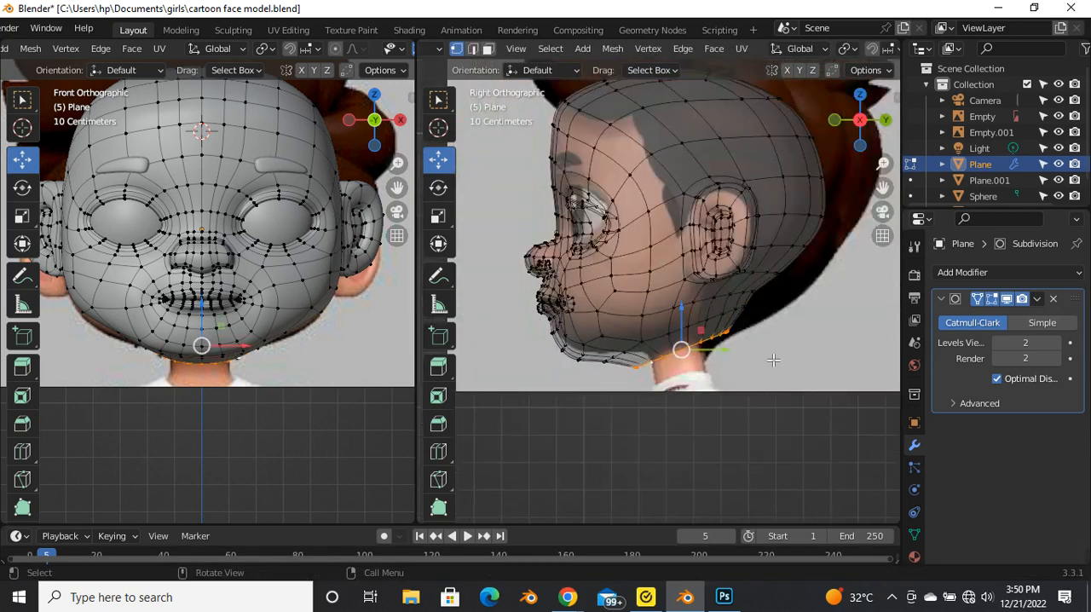
pyautogui.scroll(4, 772, 360)
pyautogui.press('s')
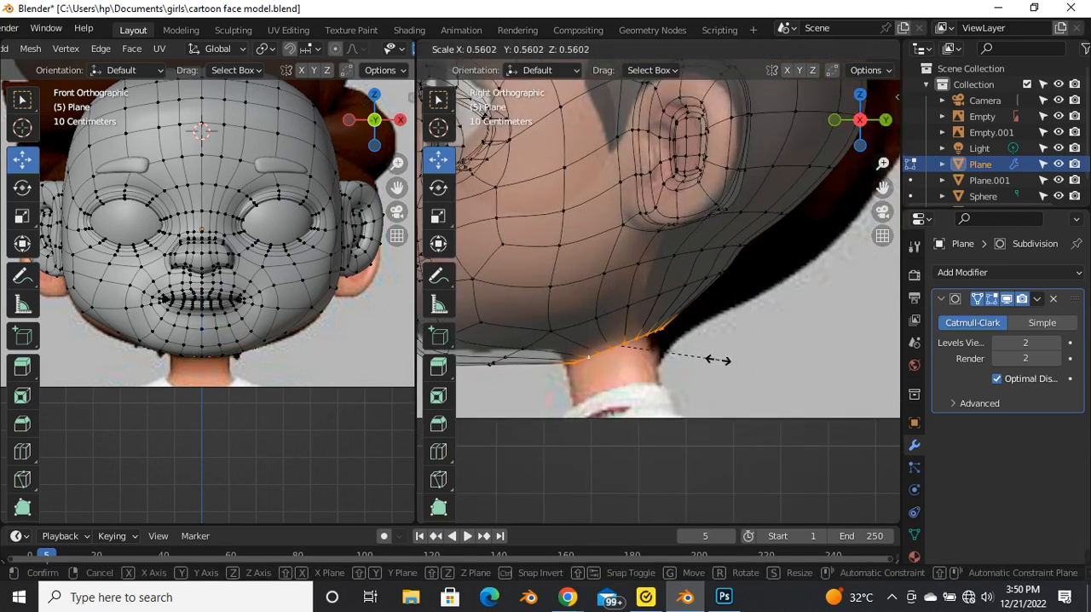
pyautogui.click(717, 360)
pyautogui.moveTo(615, 347); pyautogui.dragTo(602, 330)
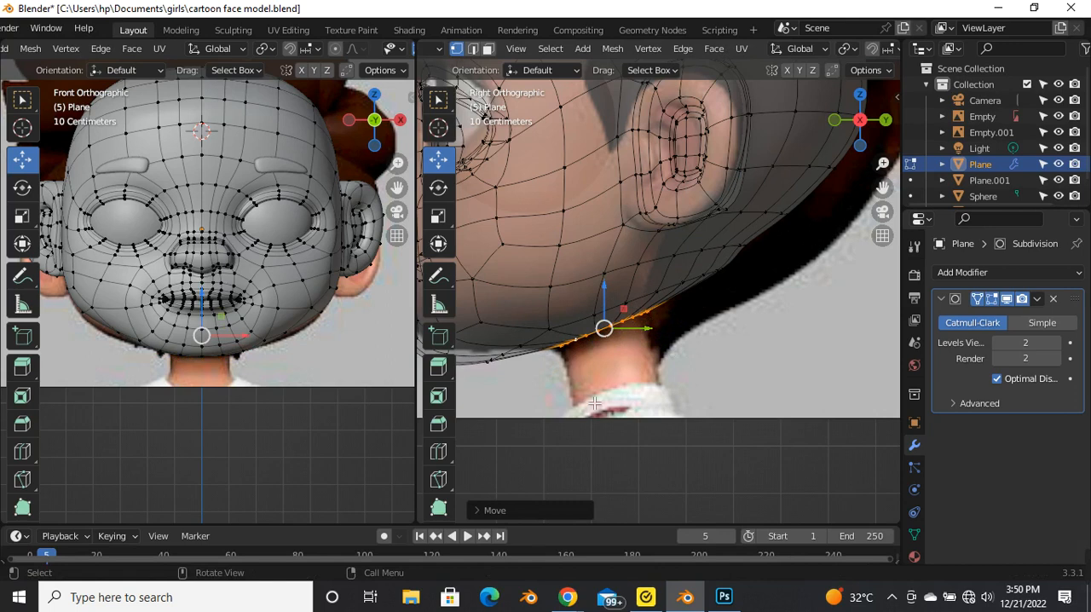
# Step: Extrude the loop about 0.16 m down along the reference neck and rotate its end about 22 degrees toward level
pyautogui.press('g')
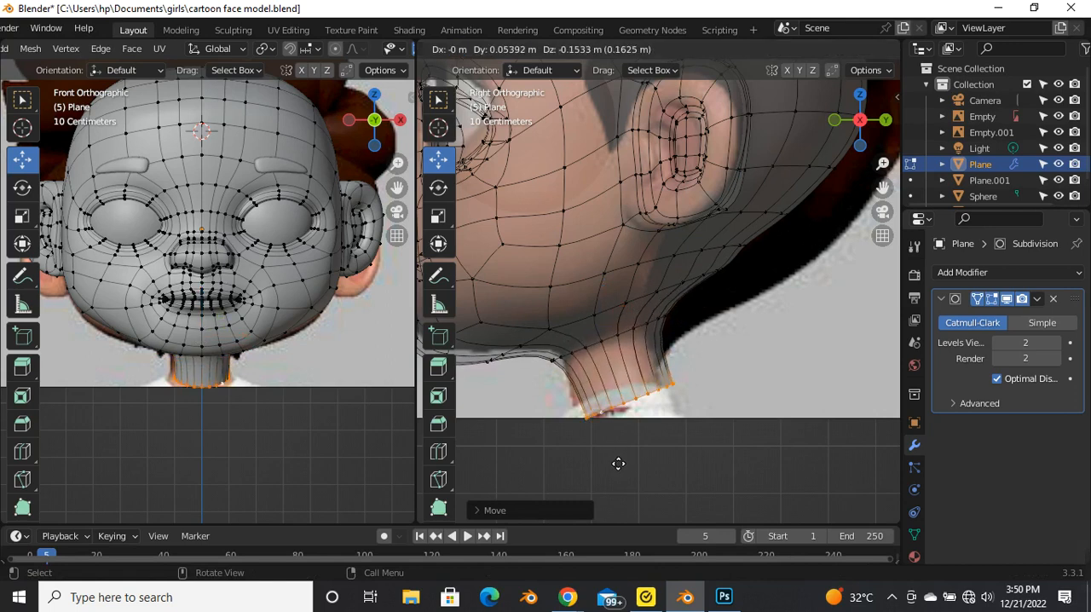
pyautogui.click(618, 468)
pyautogui.press('r')
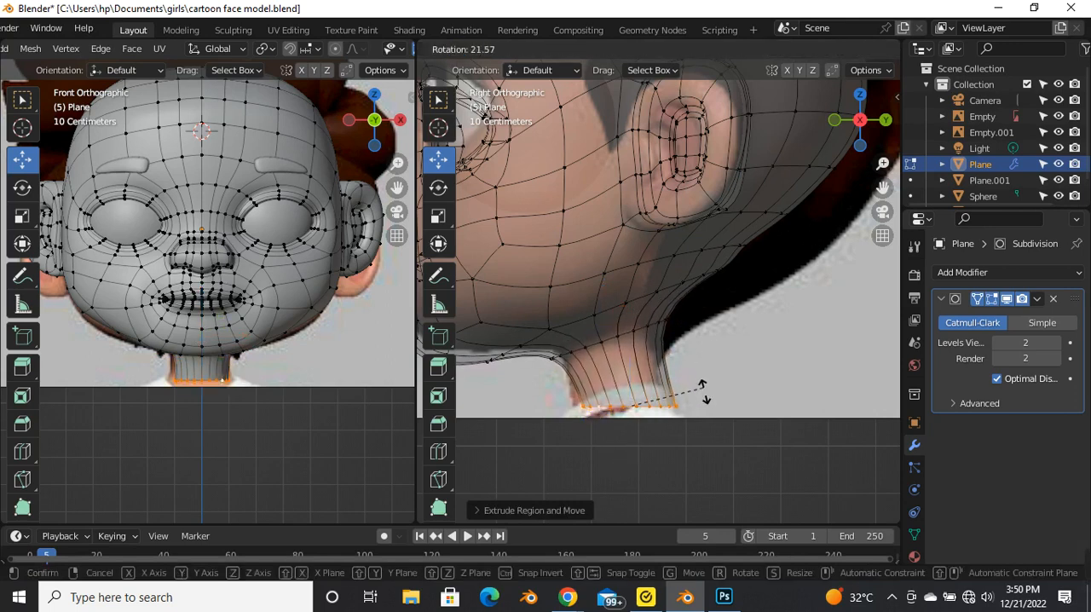
pyautogui.click(702, 386)
# Step: Move the neck's bottom loop about 0.03 m forward along Y and rotate it level in the side view
pyautogui.press('g')
pyautogui.press('z')
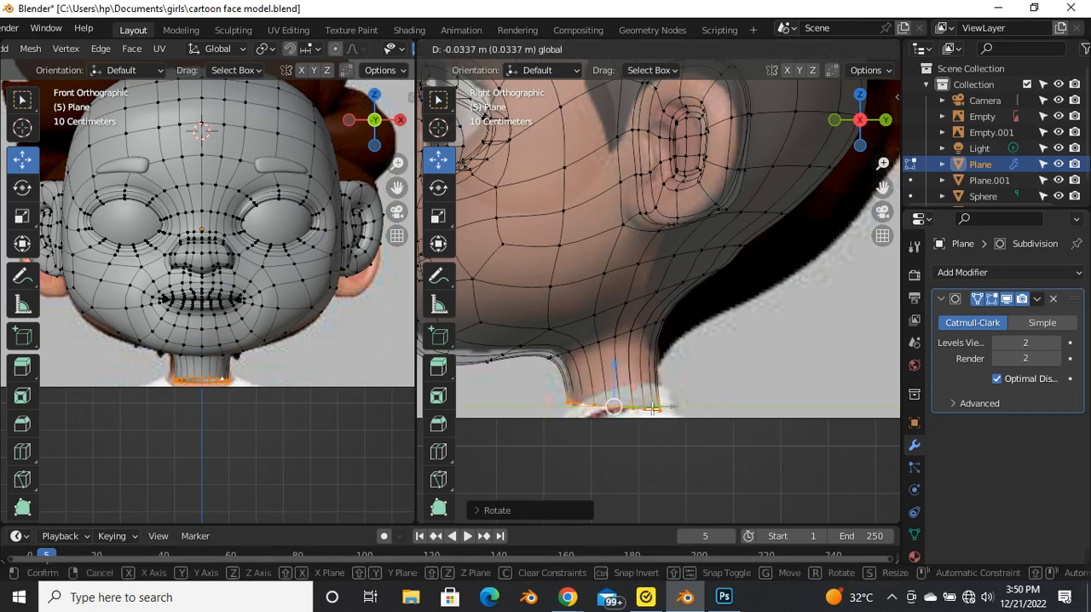
pyautogui.click(678, 406)
pyautogui.press('r')
pyautogui.click(696, 390)
# Step: Raise the neck's bottom loop about 0.04 m along Z and tilt it about -9 degrees to follow the neck's slant
pyautogui.press('g')
pyautogui.press('z')
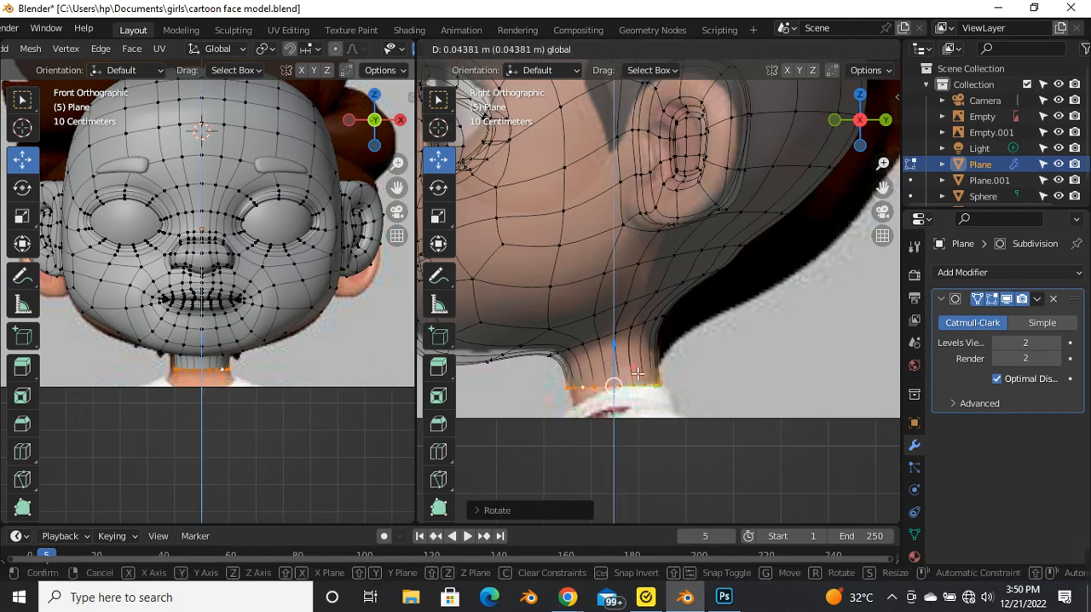
pyautogui.click(615, 366)
pyautogui.press('r')
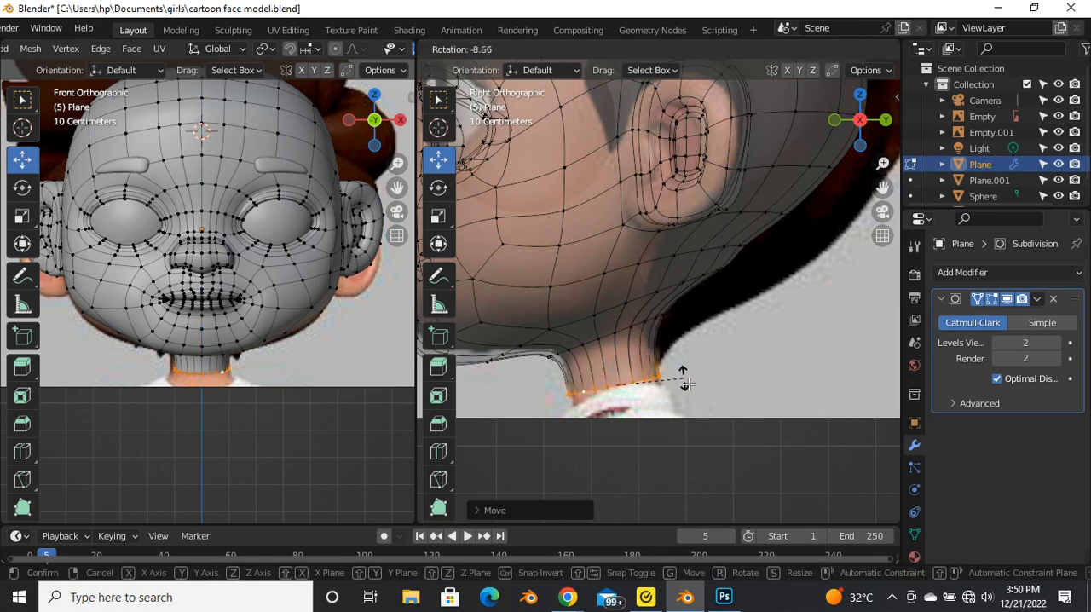
pyautogui.click(686, 384)
# Step: Extrude the neck's bottom loop about 0.09 m further down past the collar, then rotate and shift it into line beneath the neck
pyautogui.moveTo(611, 383); pyautogui.dragTo(621, 424)
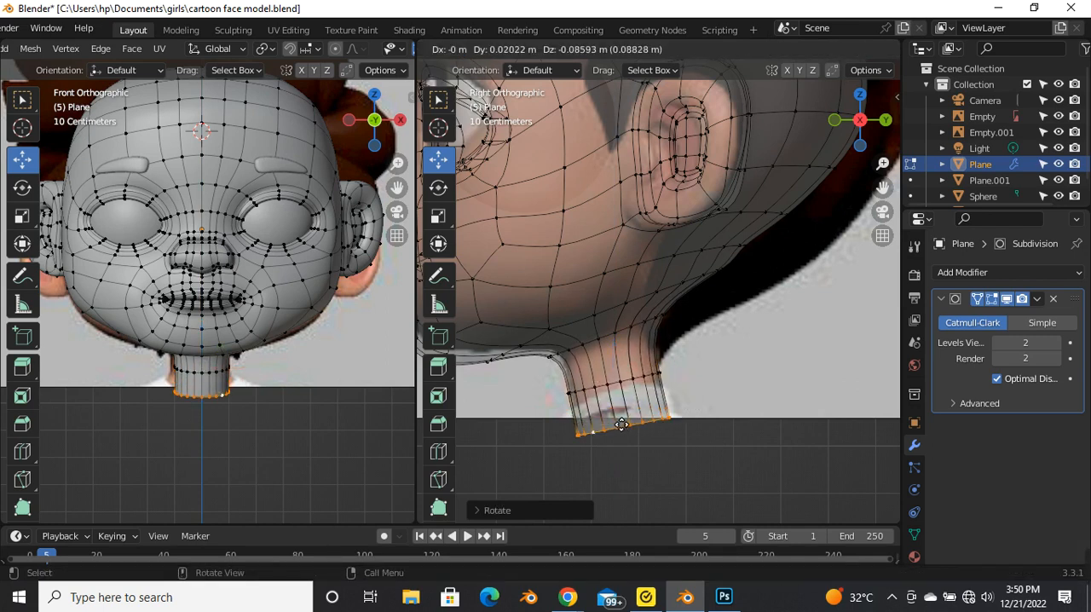
pyautogui.click(621, 425)
pyautogui.scroll(-4, 606, 341)
pyautogui.scroll(4, 627, 406)
pyautogui.press('r')
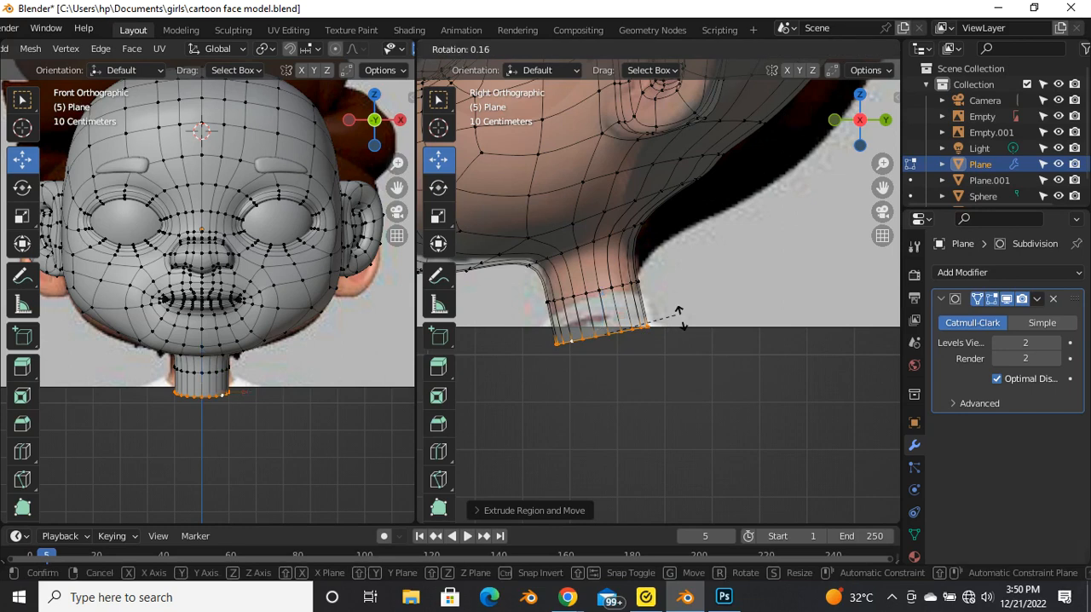
pyautogui.click(698, 347)
pyautogui.moveTo(646, 337); pyautogui.dragTo(637, 339)
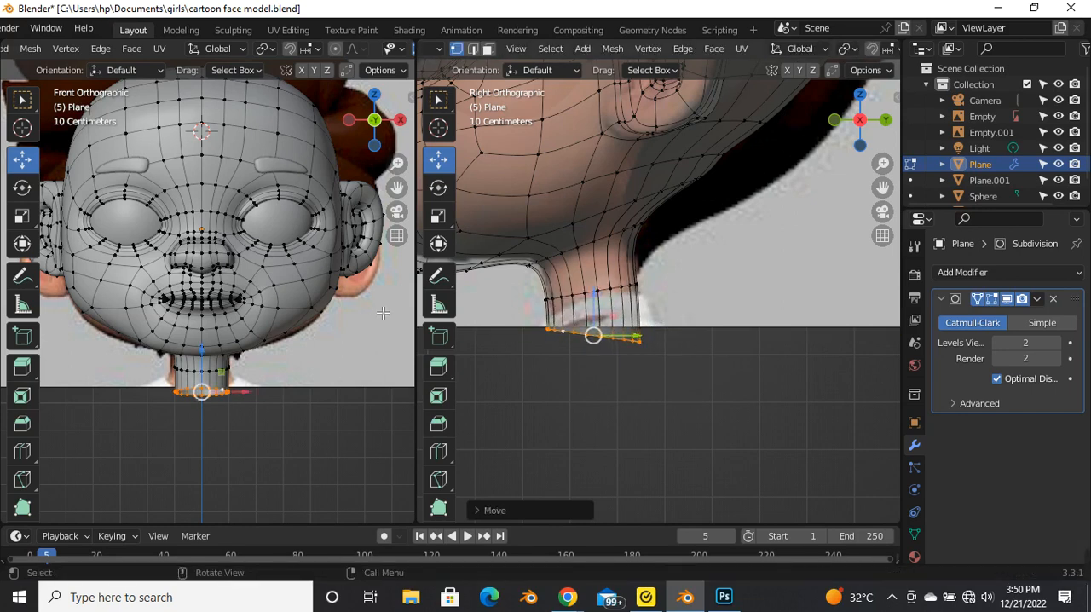
# Step: Flatten the neck's bottom loop along Z with the Scale tool, then switch back to the Move tool
pyautogui.click(436, 218)
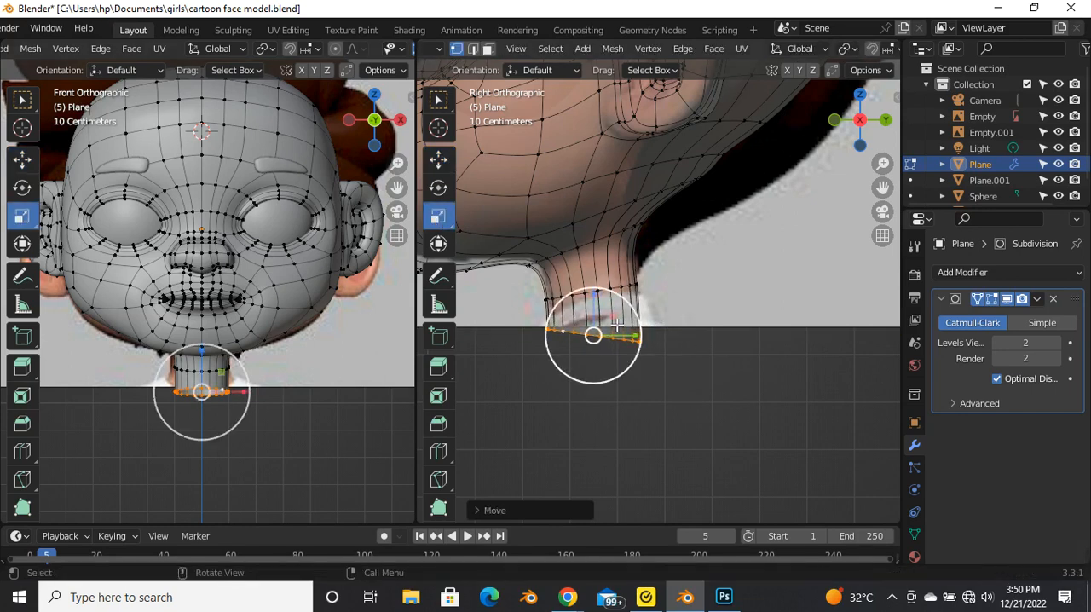
pyautogui.moveTo(601, 300); pyautogui.dragTo(591, 304)
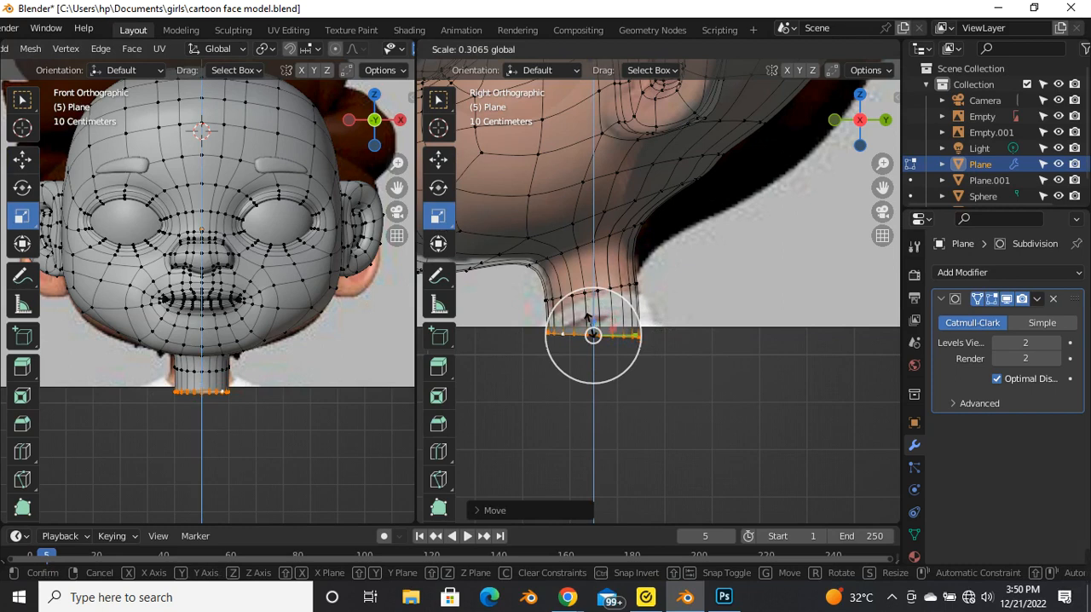
pyautogui.moveTo(595, 339); pyautogui.dragTo(594, 339)
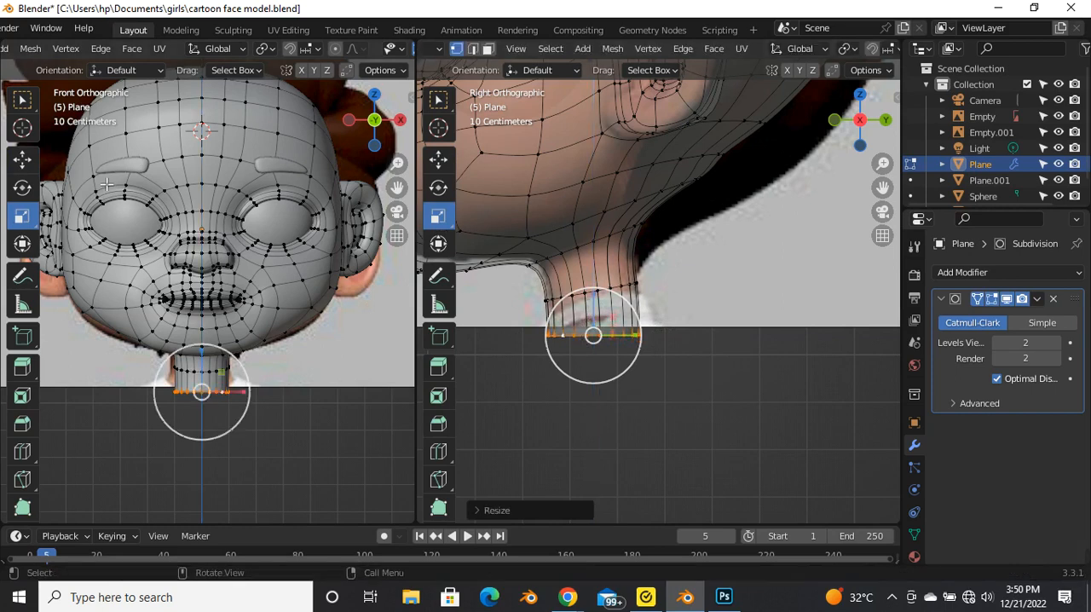
pyautogui.click(438, 158)
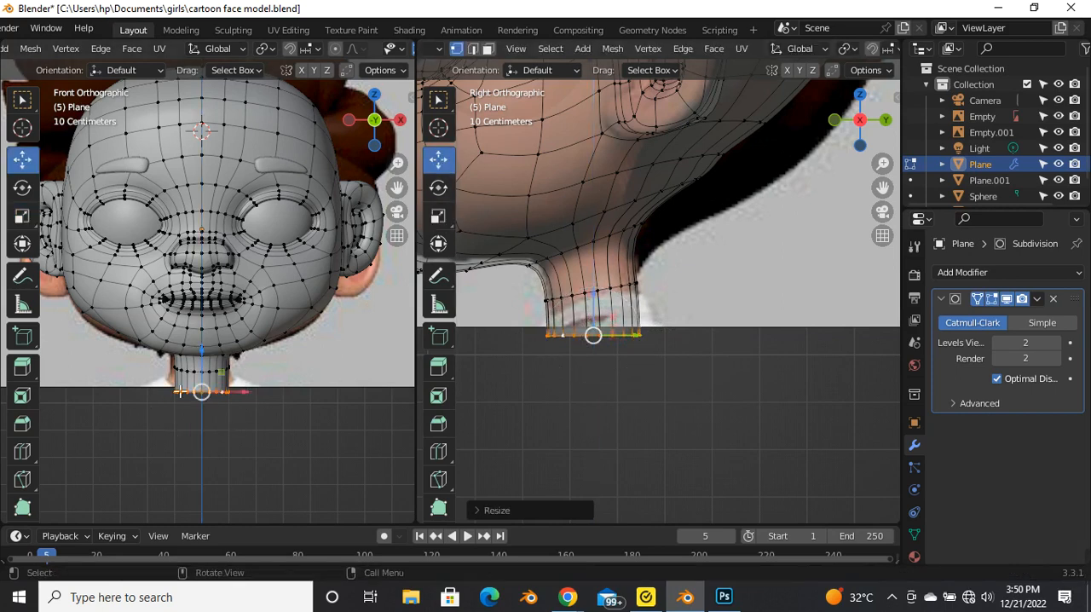
# Step: Scale up the neck's bottom loop in the front view so the neck flares out at its base
pyautogui.scroll(4, 167, 381)
pyautogui.press('s')
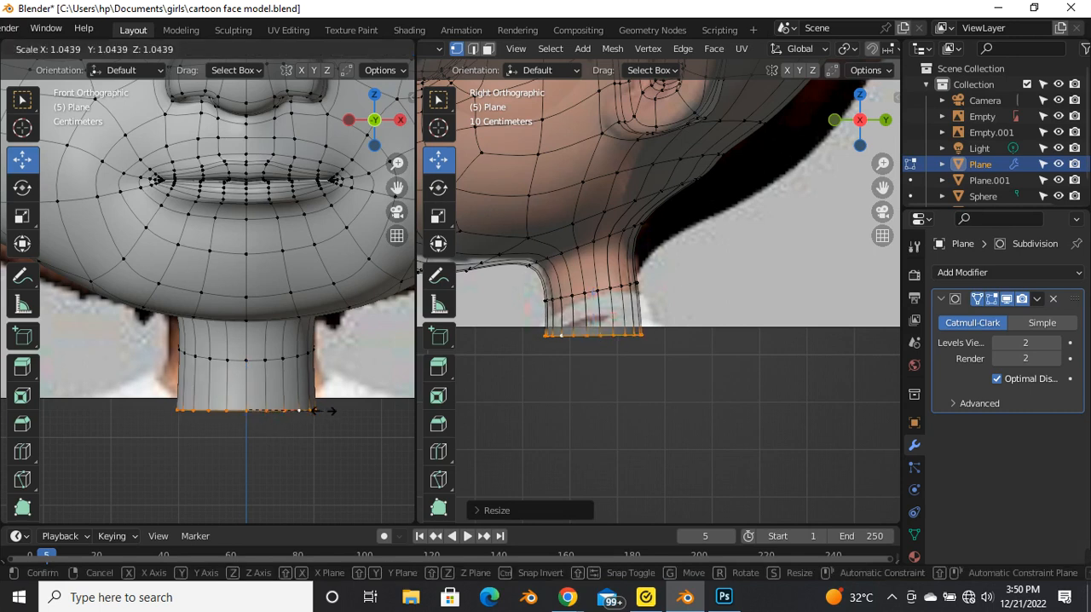
pyautogui.click(342, 422)
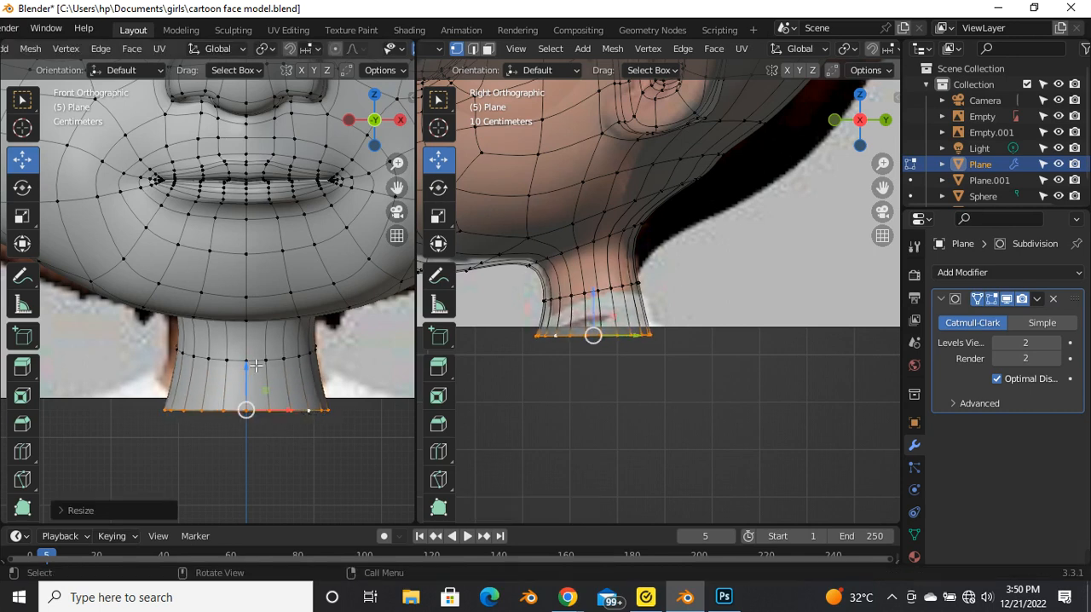
# Step: Select the neck's middle edge loop and scale it up slightly to match the reference neck's width
pyautogui.keyDown('alt'); pyautogui.click(256, 364); pyautogui.keyUp('alt')
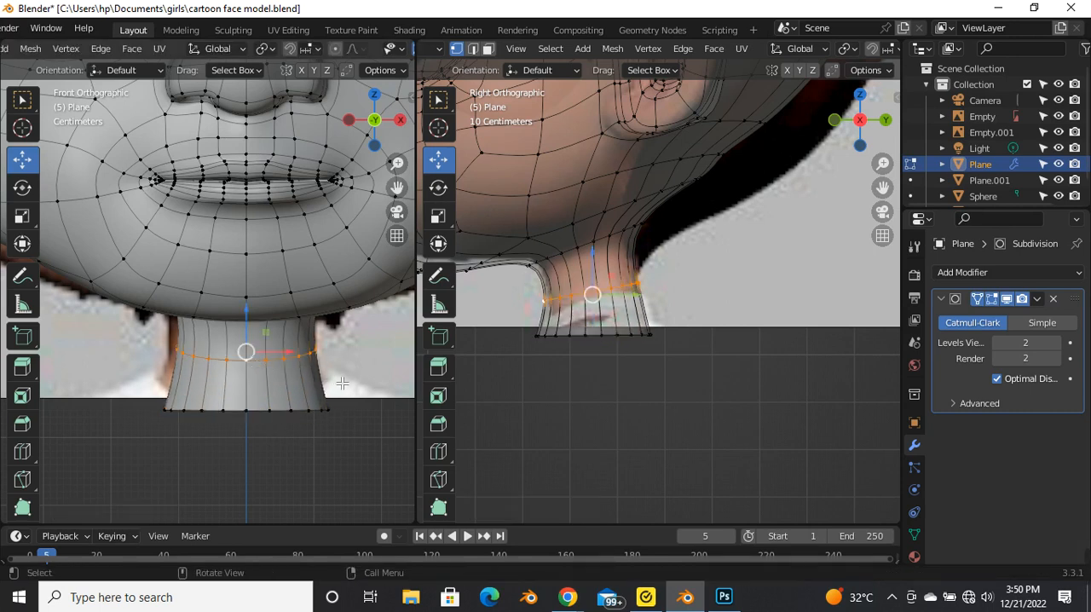
pyautogui.press('s')
pyautogui.click(348, 387)
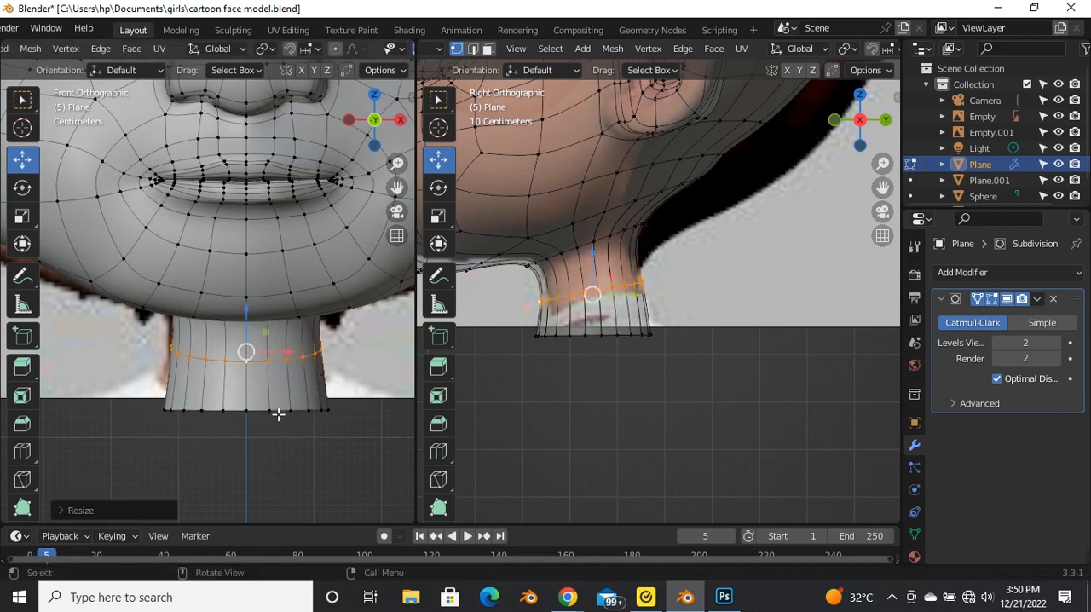
# Step: Select the neck's bottom edge loop again and widen it slightly more to match the reference
pyautogui.keyDown('alt'); pyautogui.click(278, 413); pyautogui.keyUp('alt')
pyautogui.press('s')
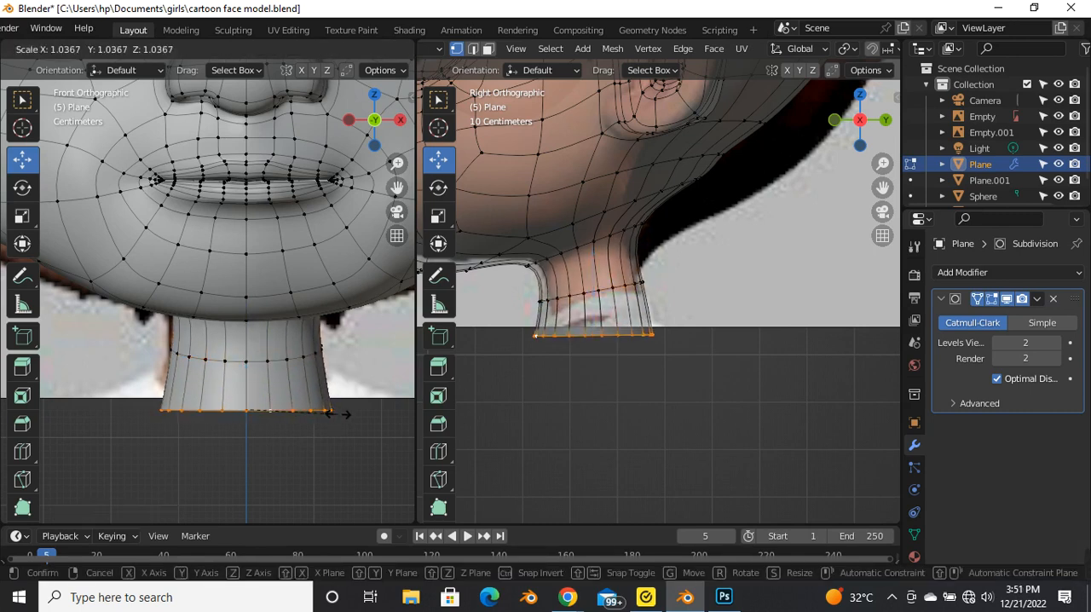
pyautogui.click(343, 418)
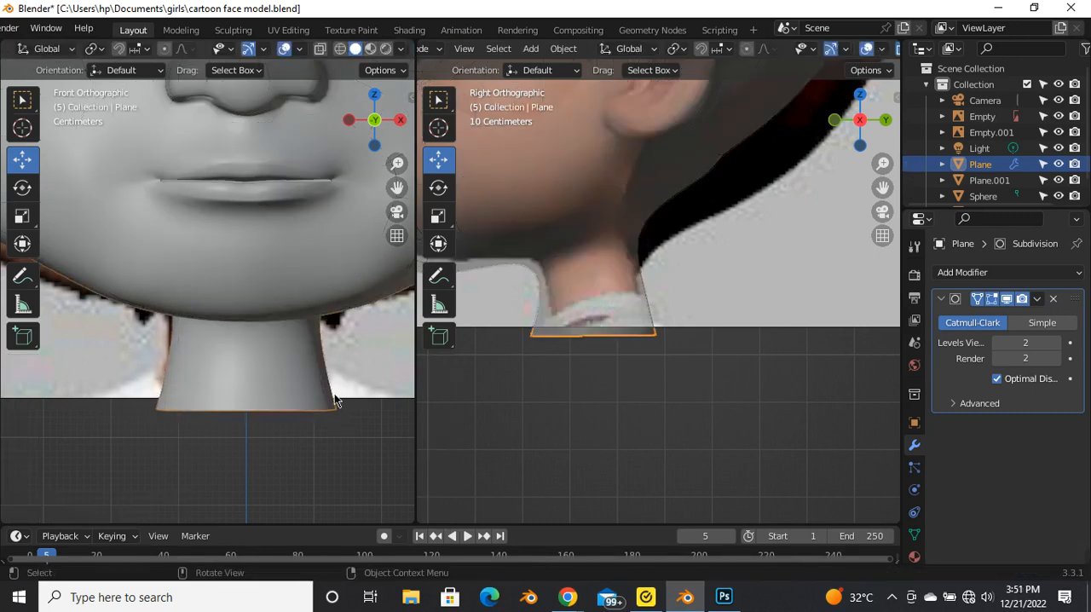
# Step: Switch to Object Mode, select the face mesh, turn off X-ray and examine the neck's shape against the reference in both views
pyautogui.click(298, 364)
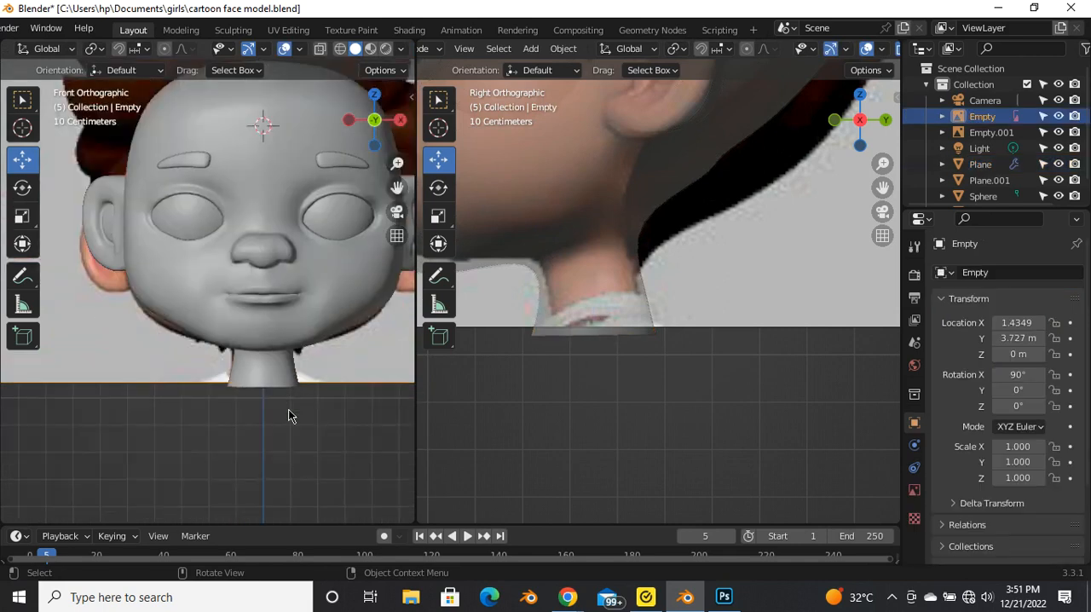
pyautogui.scroll(-4, 288, 416)
pyautogui.scroll(-3, 590, 291)
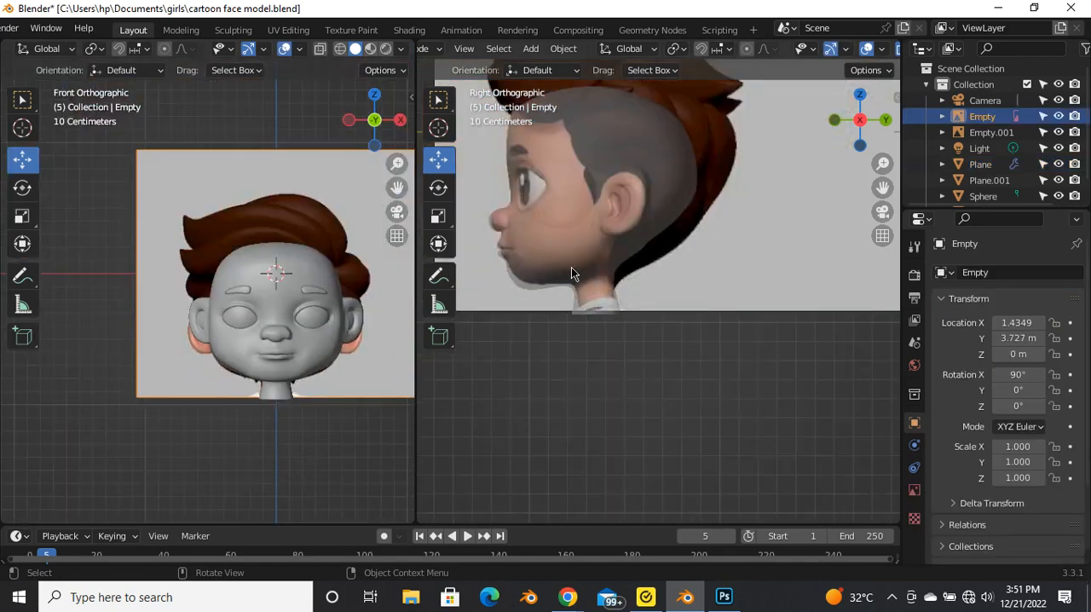
pyautogui.click(571, 266)
pyautogui.hotkey('alt', 'z')
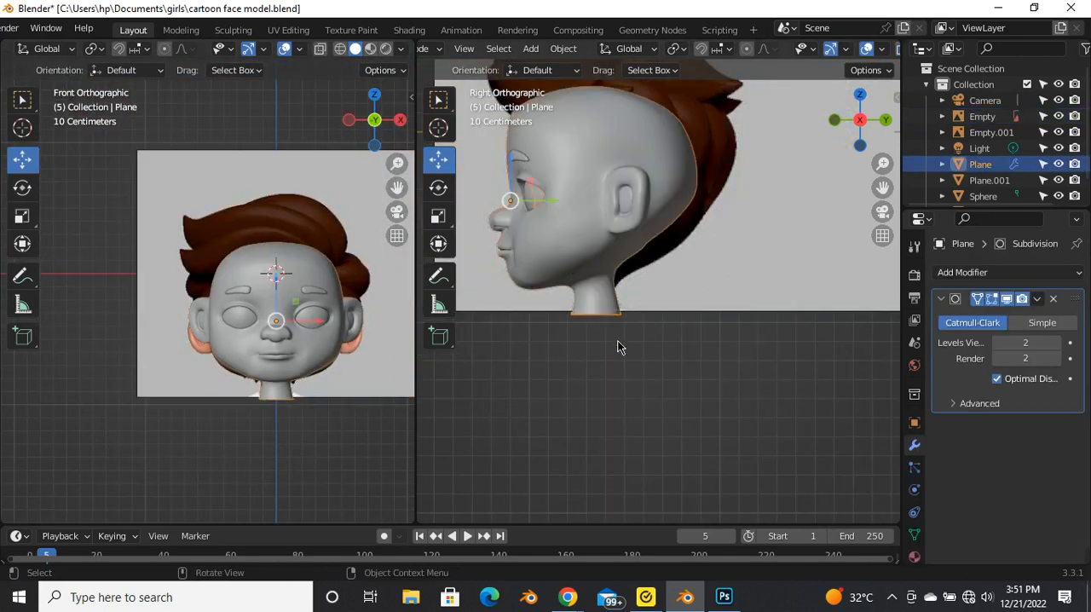
pyautogui.scroll(-2, 588, 345)
pyautogui.scroll(7, 582, 312)
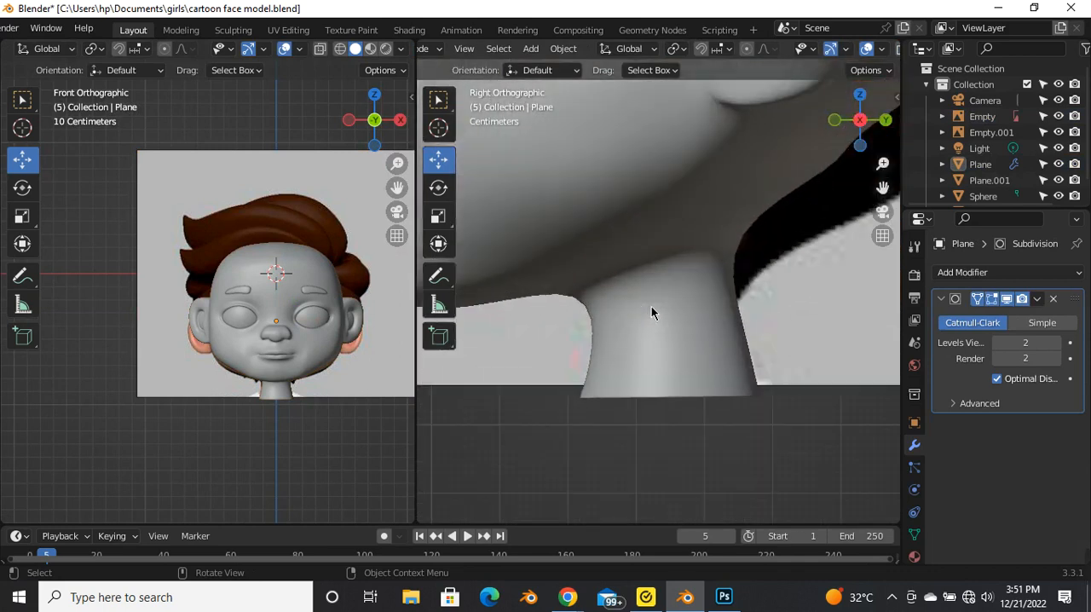
# Step: Return the face mesh to Edit Mode with X-ray and scale the neck's bottom loop to about 0.88 along Y
pyautogui.press('Tab')
pyautogui.hotkey('alt', 'z')
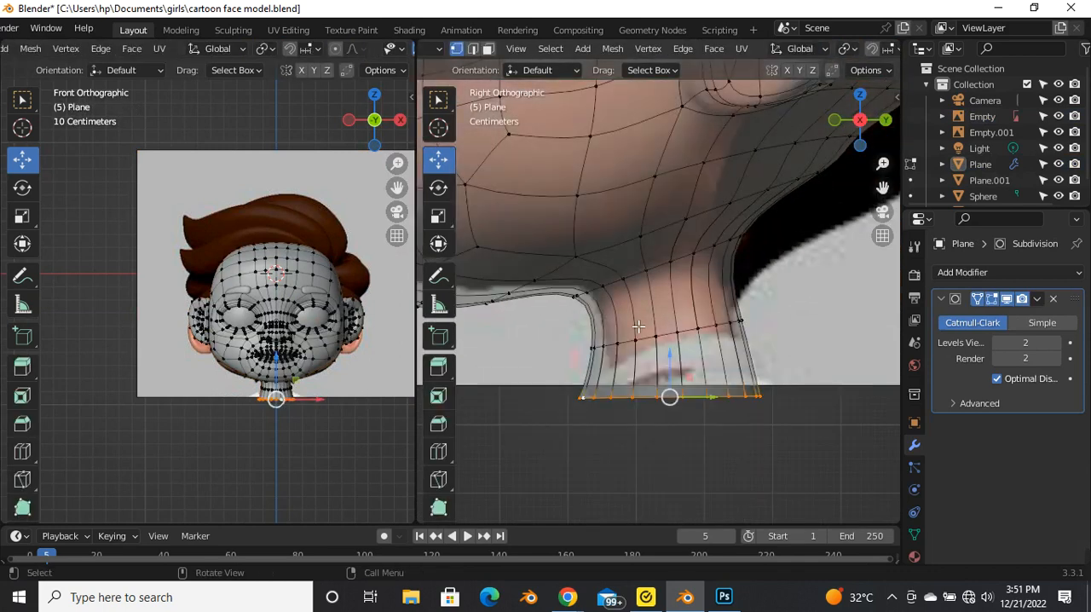
pyautogui.scroll(-2, 660, 324)
pyautogui.scroll(1, 688, 380)
pyautogui.press('s')
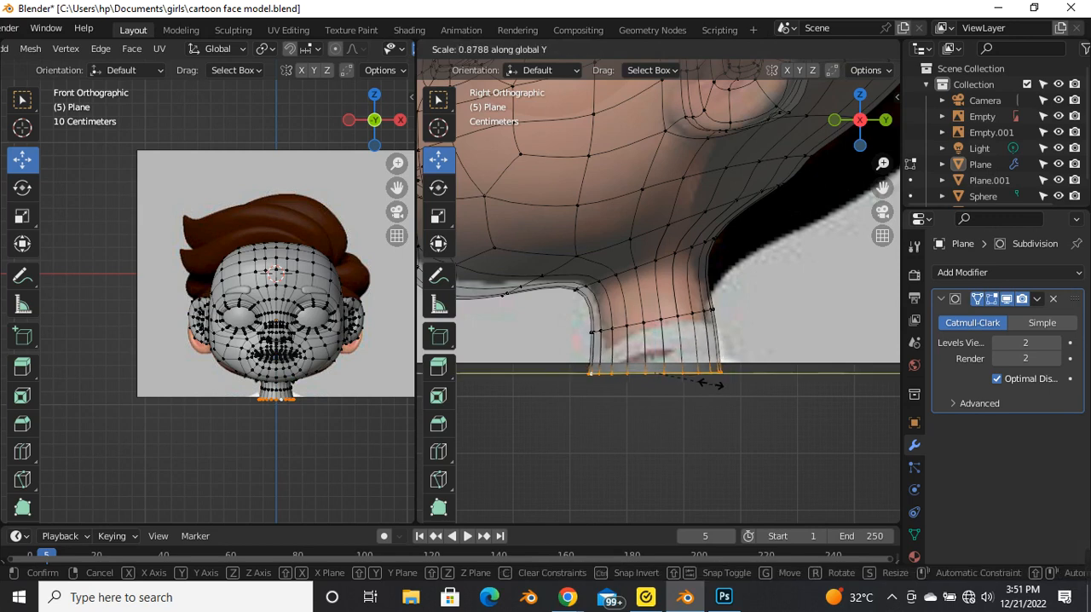
pyautogui.click(716, 386)
# Step: Move the neck's bottom loop slightly along Y toward the back of the head
pyautogui.press('g')
pyautogui.press('y')
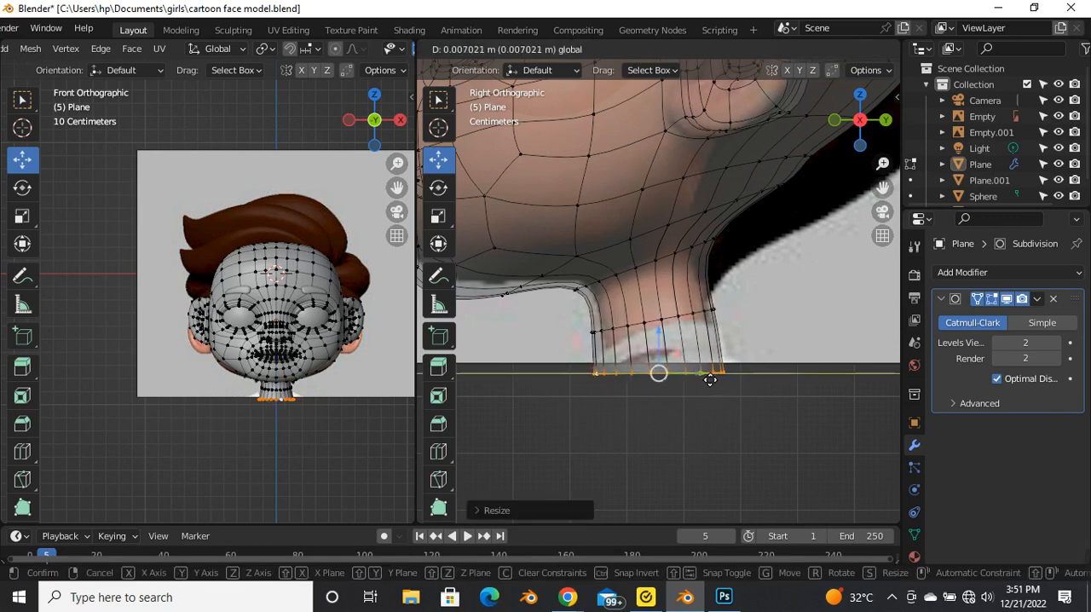
pyautogui.click(709, 379)
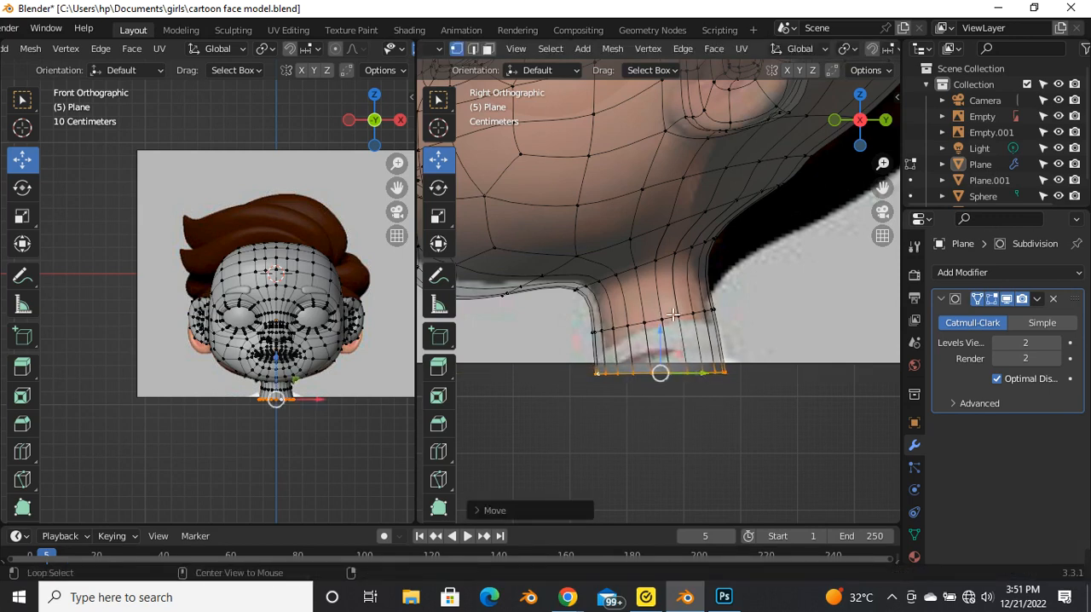
# Step: Select the neck's middle edge loop, scale it down slightly and rotate it a few degrees to follow the reference
pyautogui.keyDown('alt'); pyautogui.click(672, 314); pyautogui.keyUp('alt')
pyautogui.keyDown('alt'); pyautogui.click(723, 321); pyautogui.keyUp('alt')
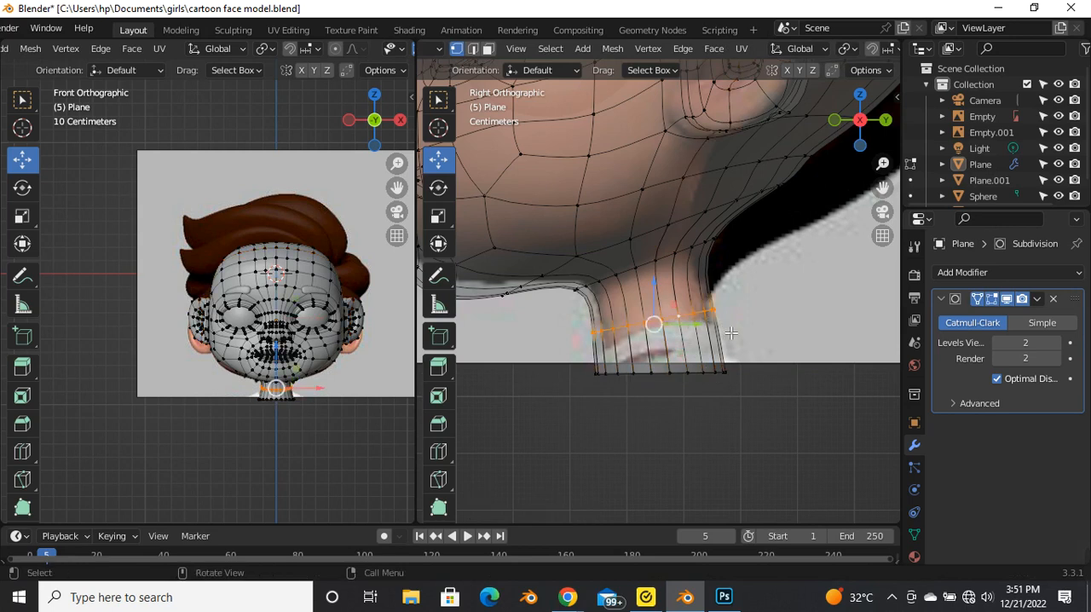
pyautogui.press('s')
pyautogui.click(723, 329)
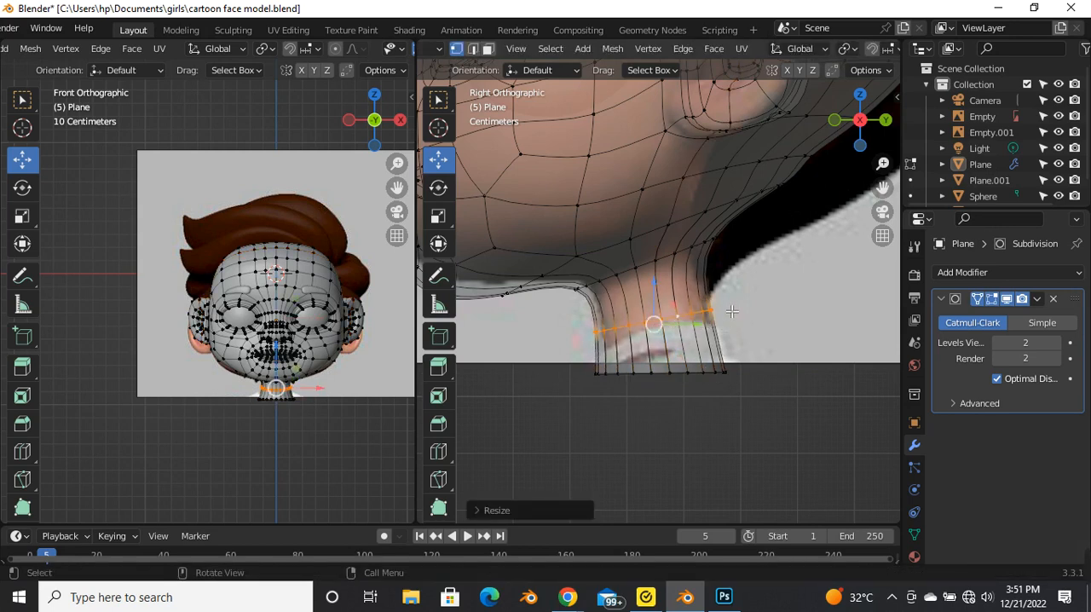
pyautogui.press('r')
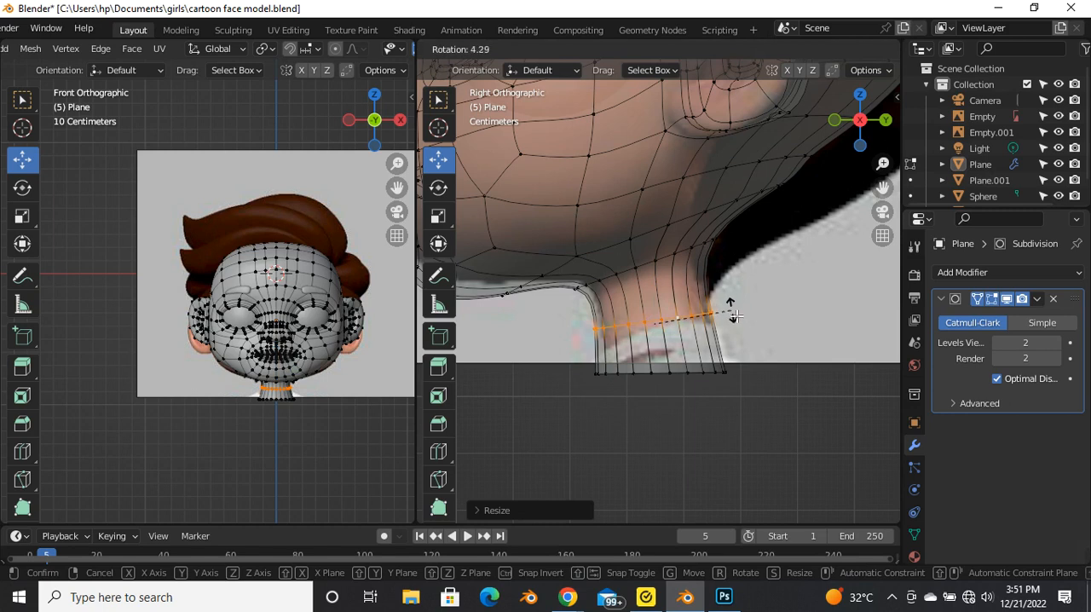
pyautogui.click(729, 309)
# Step: Add an edge loop around the upper neck and slide it slightly downward
pyautogui.scroll(-1, 664, 281)
pyautogui.press('g')
pyautogui.press('g')
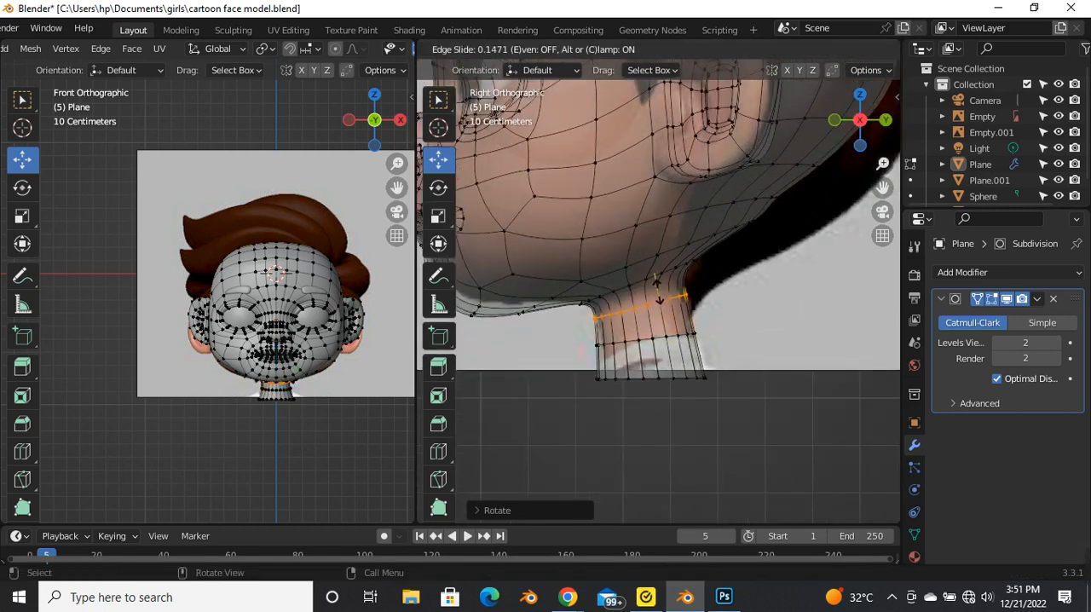
pyautogui.click(657, 292)
pyautogui.press('g')
pyautogui.press('g')
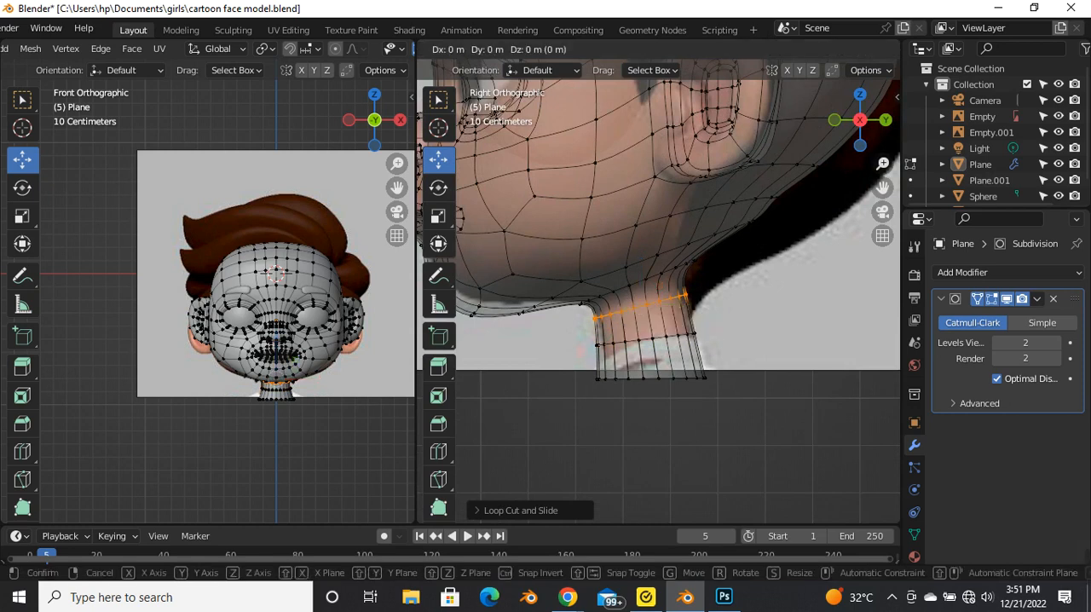
pyautogui.click(645, 308)
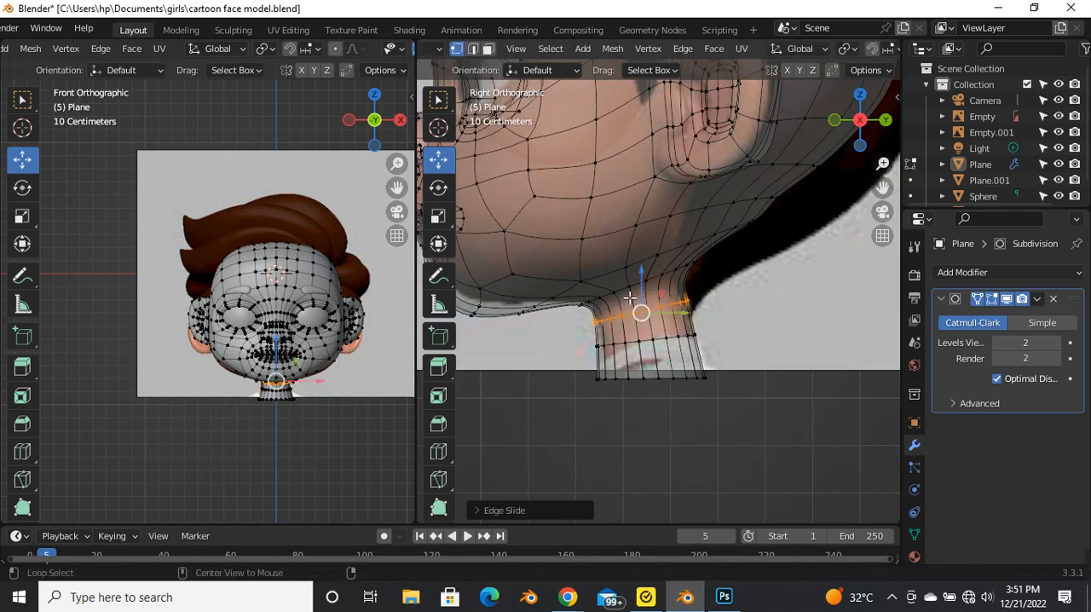
# Step: Slide the edge loop where the neck meets the head down toward the neck and scale it down slightly
pyautogui.keyDown('alt'); pyautogui.click(629, 298); pyautogui.keyUp('alt')
pyautogui.scroll(2, 629, 296)
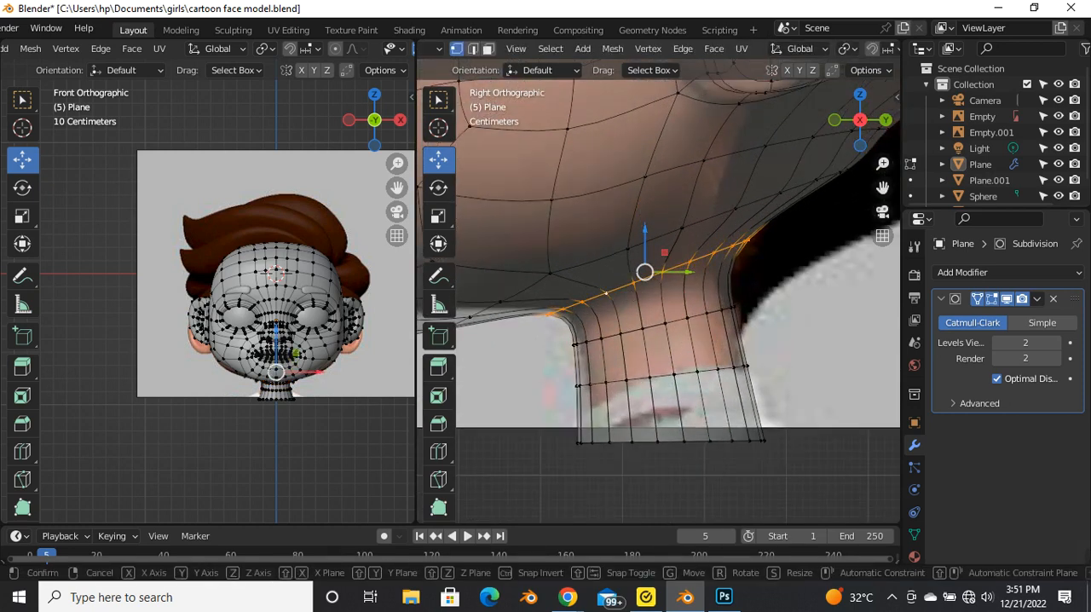
pyautogui.press('g')
pyautogui.press('g')
pyautogui.click(647, 311)
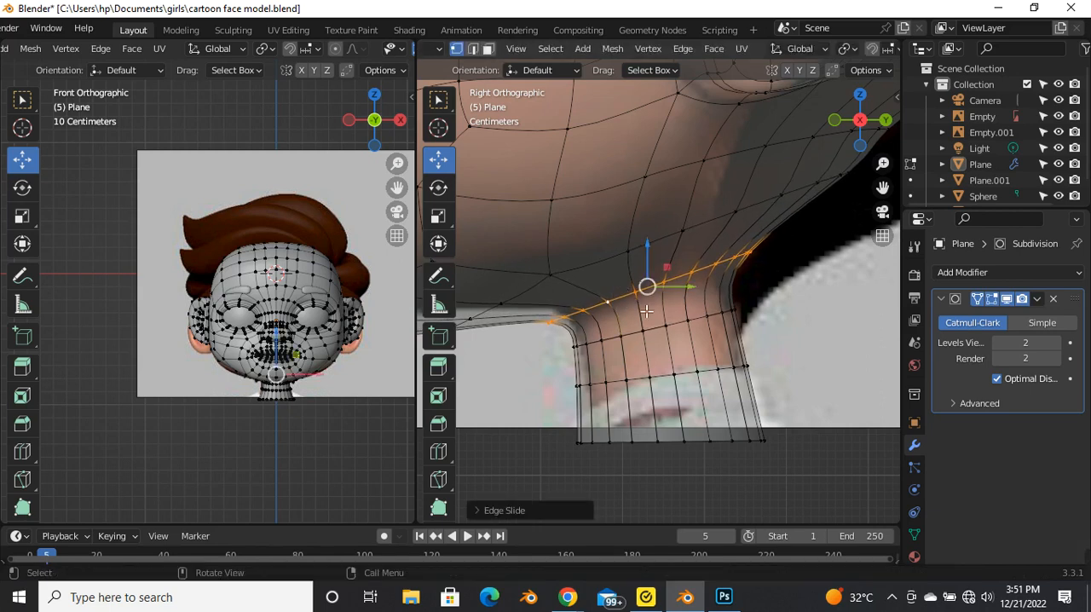
pyautogui.press('s')
pyautogui.click(707, 312)
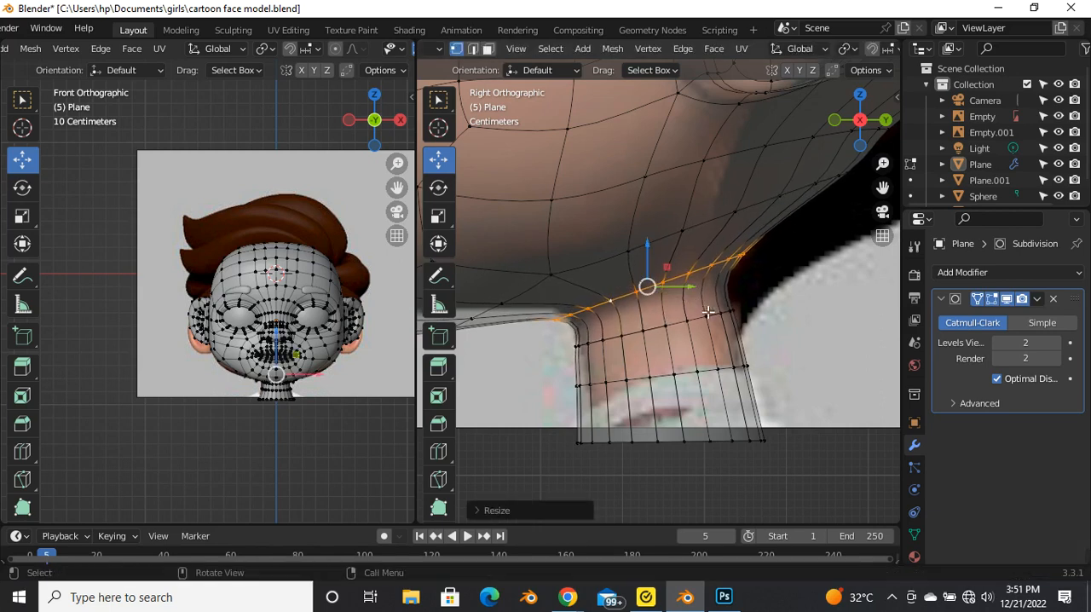
# Step: Scale the loop at the neck-head junction up and rotate it to a shallower slant in the side view
pyautogui.scroll(-3, 695, 331)
pyautogui.scroll(-3, 704, 337)
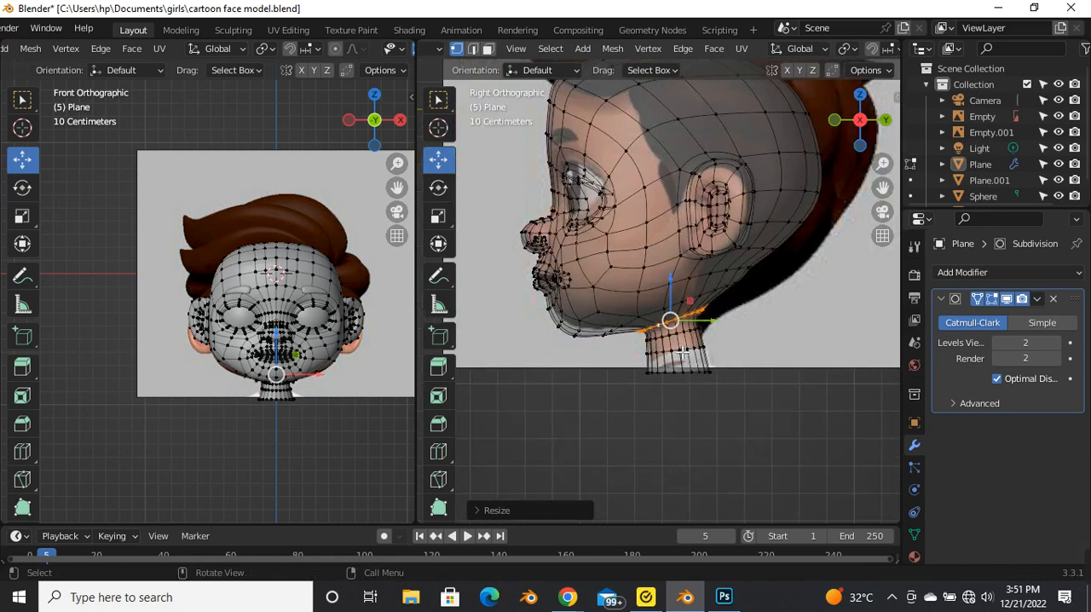
pyautogui.scroll(5, 683, 351)
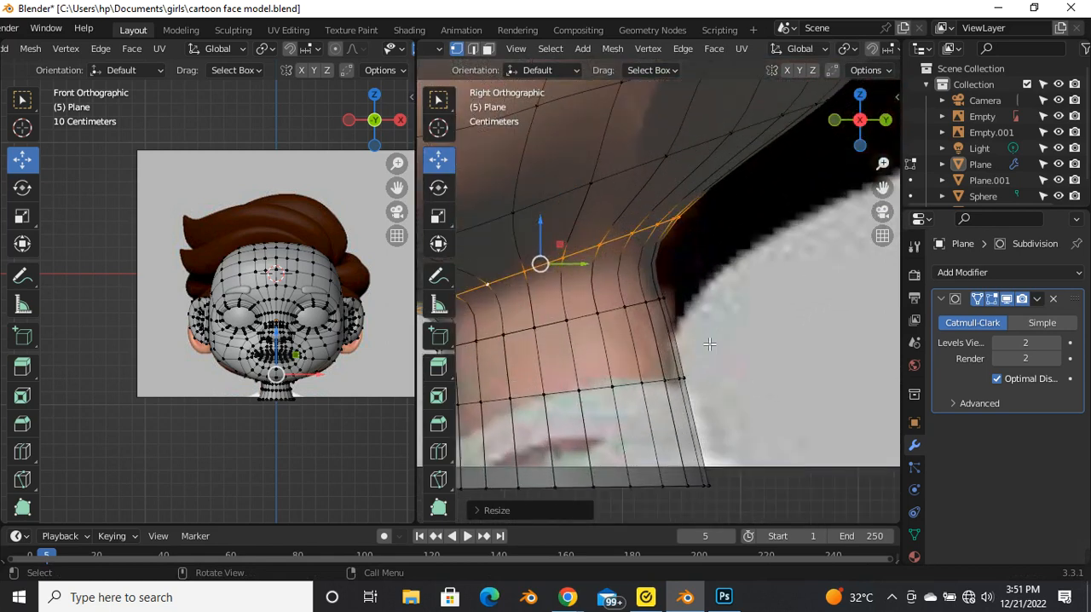
pyautogui.scroll(-2, 687, 348)
pyautogui.press('s')
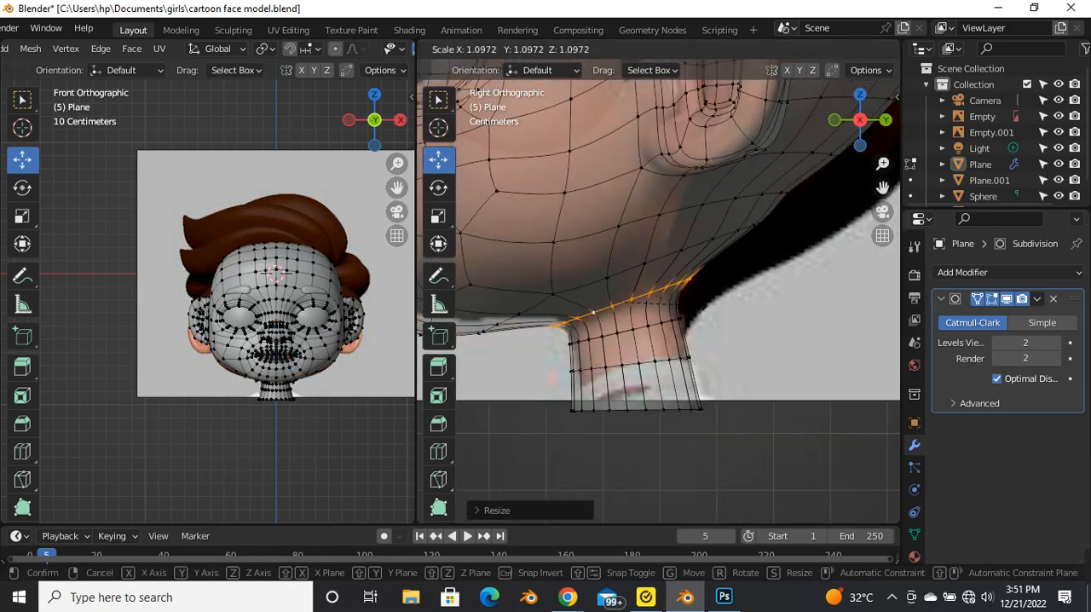
pyautogui.click(726, 301)
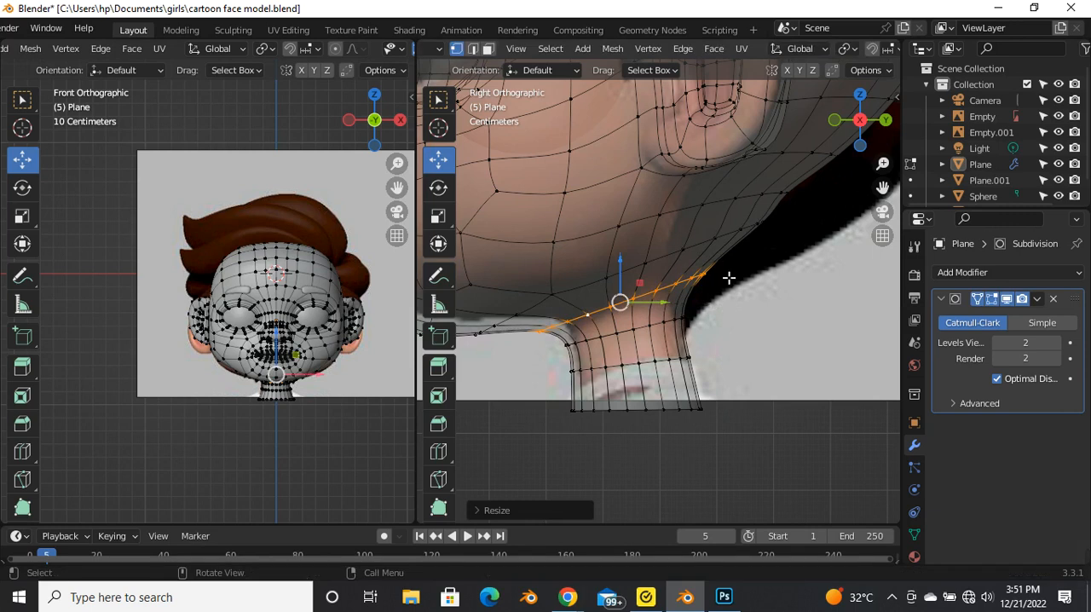
pyautogui.press('r')
pyautogui.click(740, 295)
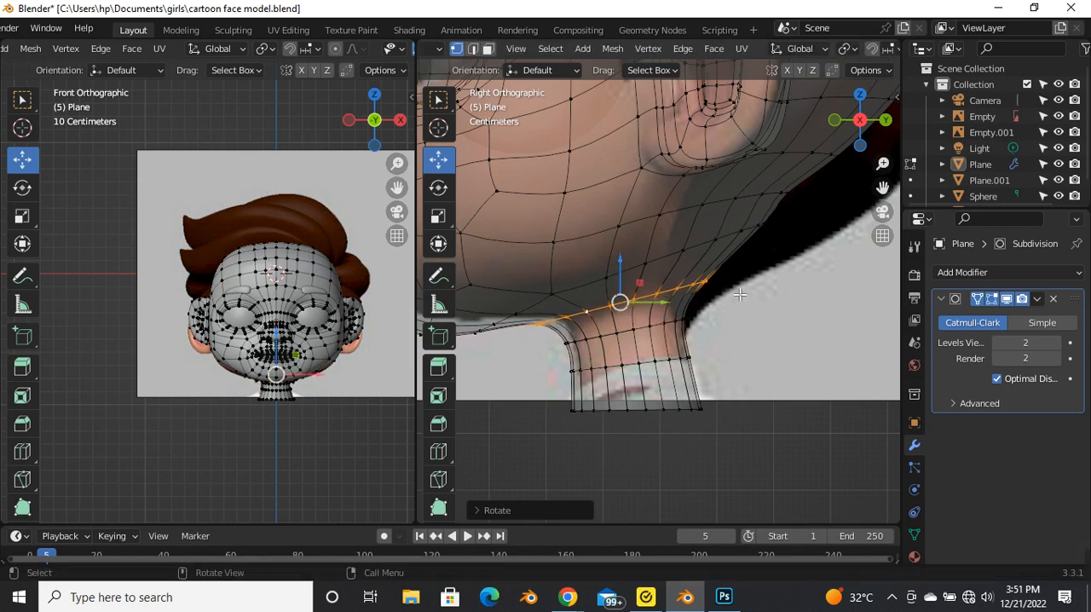
# Step: Move the junction loop slightly toward the back of the head and select vertices in the head loop above it
pyautogui.moveTo(665, 304); pyautogui.dragTo(686, 287)
pyautogui.moveTo(597, 246); pyautogui.dragTo(796, 263)
pyautogui.scroll(-1, 750, 255)
pyautogui.keyDown('shift'); pyautogui.moveTo(731, 215); pyautogui.dragTo(728, 263, button='middle'); pyautogui.keyUp('shift')
pyautogui.scroll(1, 728, 263)
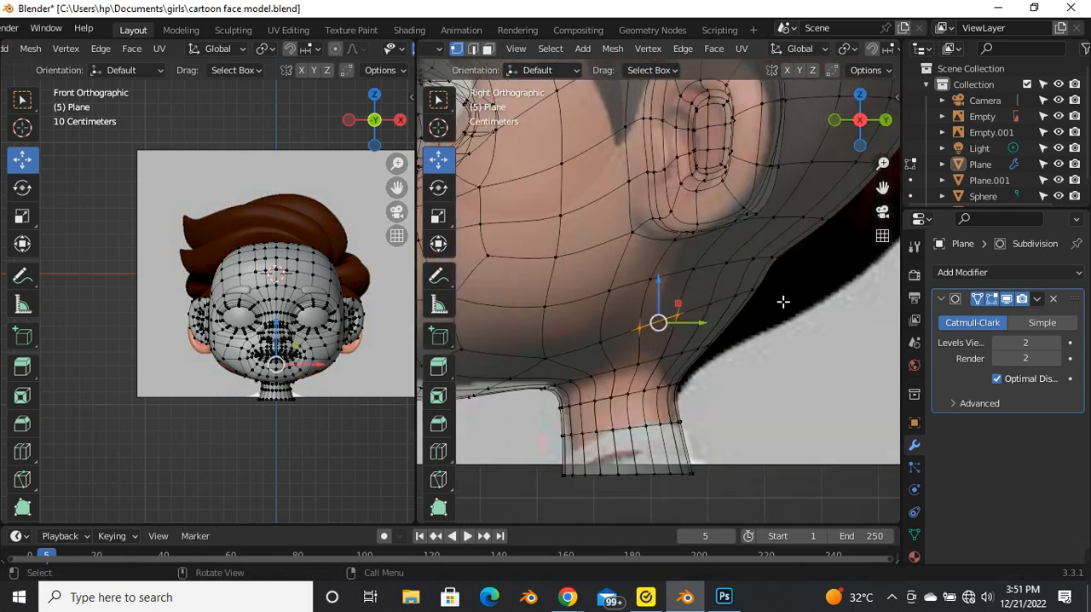
# Step: Reselect the rear vertices of the head loop below the ear and move them slightly forward and down
pyautogui.moveTo(779, 284); pyautogui.dragTo(733, 319)
pyautogui.moveTo(666, 337); pyautogui.dragTo(708, 311)
pyautogui.hotkey('ctrl', 'z')
pyautogui.keyDown('ctrl'); pyautogui.rightClick(707, 345); pyautogui.keyUp('ctrl')
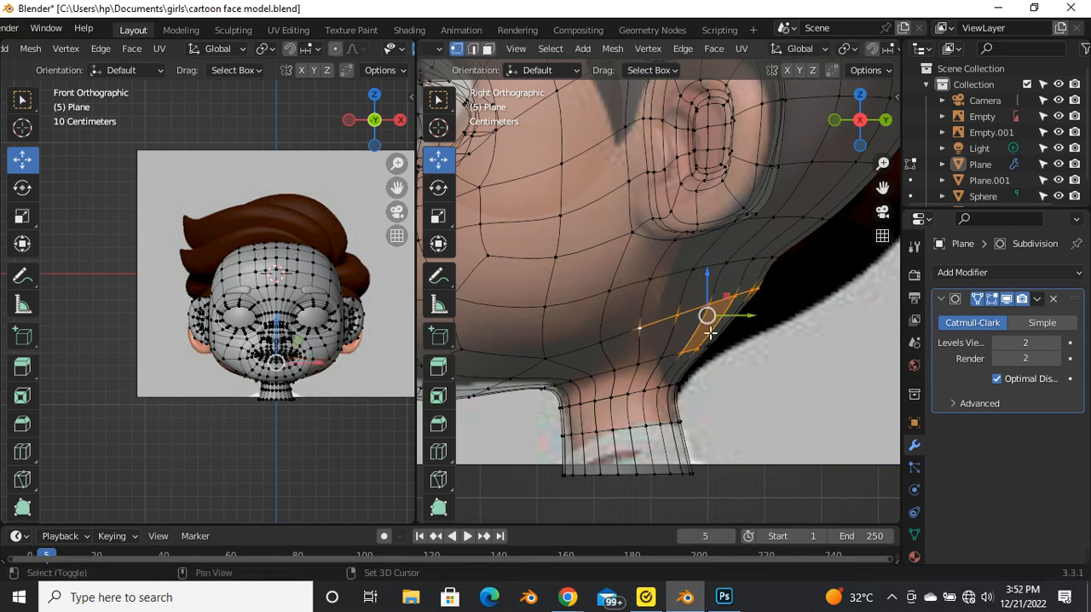
pyautogui.moveTo(629, 310); pyautogui.dragTo(796, 333)
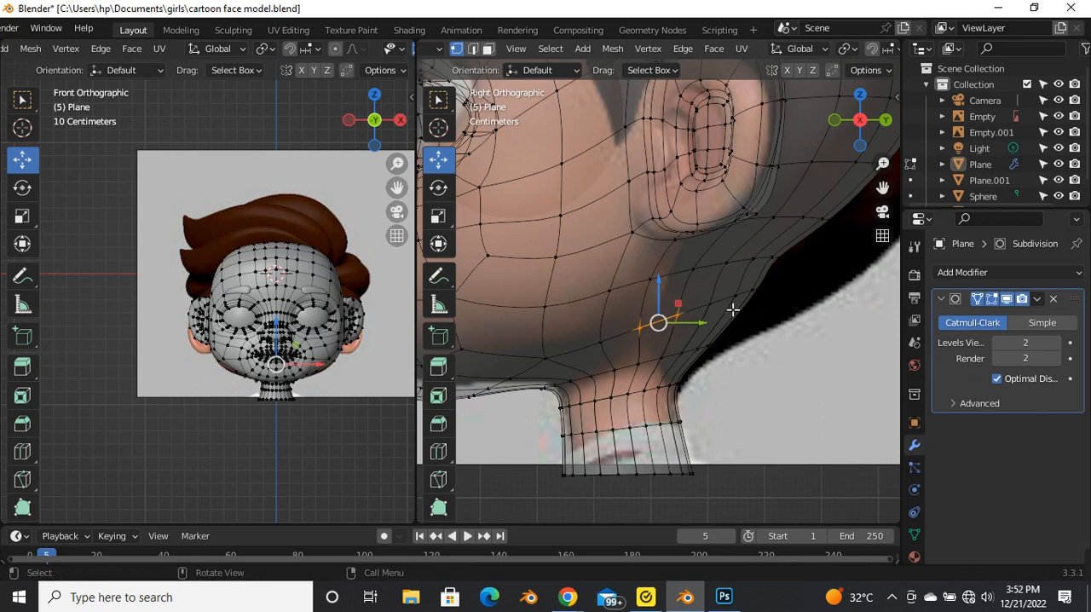
pyautogui.scroll(2, 747, 300)
pyautogui.moveTo(778, 276); pyautogui.dragTo(670, 326)
pyautogui.moveTo(739, 304)
pyautogui.mouseDown()
pyautogui.moveTo(752, 312)
pyautogui.moveTo(731, 314)
pyautogui.mouseUp()
# Step: Select the rear vertices of the neck-head junction loop and shift them slightly forward and down in two adjustments
pyautogui.moveTo(737, 343); pyautogui.dragTo(588, 403)
pyautogui.moveTo(675, 385); pyautogui.dragTo(660, 392)
pyautogui.keyDown('shift'); pyautogui.click(606, 404); pyautogui.keyUp('shift')
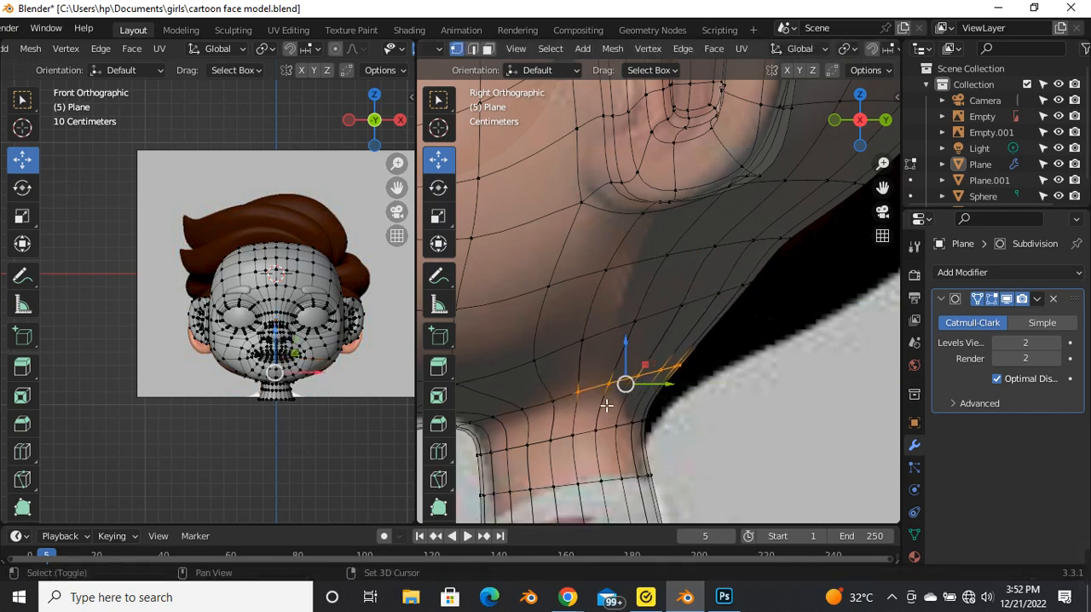
pyautogui.keyDown('shift'); pyautogui.click(554, 401); pyautogui.keyUp('shift')
pyautogui.moveTo(652, 384); pyautogui.dragTo(643, 397)
# Step: Switch to Object Mode with X-ray off and compare the head and neck profile with the reference
pyautogui.press('Tab')
pyautogui.scroll(-3, 682, 380)
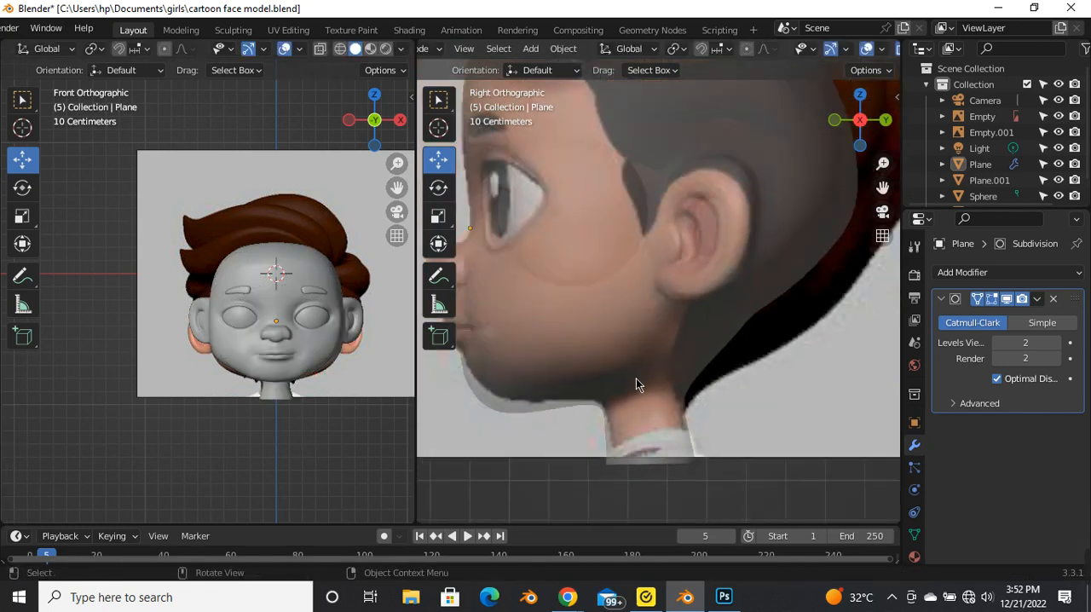
pyautogui.hotkey('alt', 'z')
pyautogui.scroll(-4, 694, 366)
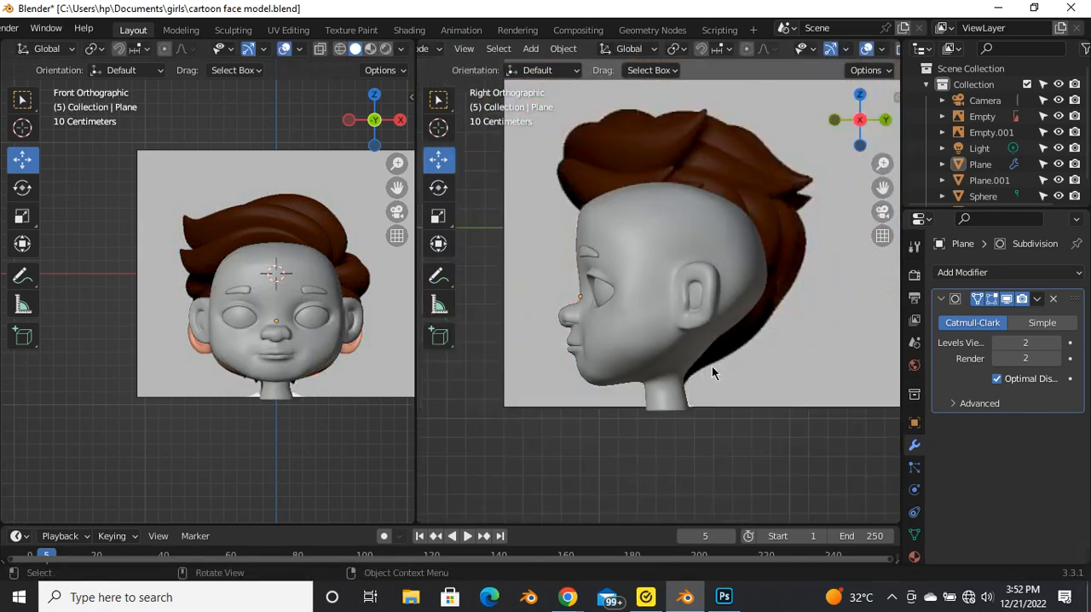
pyautogui.scroll(5, 721, 359)
# Step: Return to Edit Mode with X-ray on, clear the selection and examine the nape's edge loops against the reference
pyautogui.press('Tab')
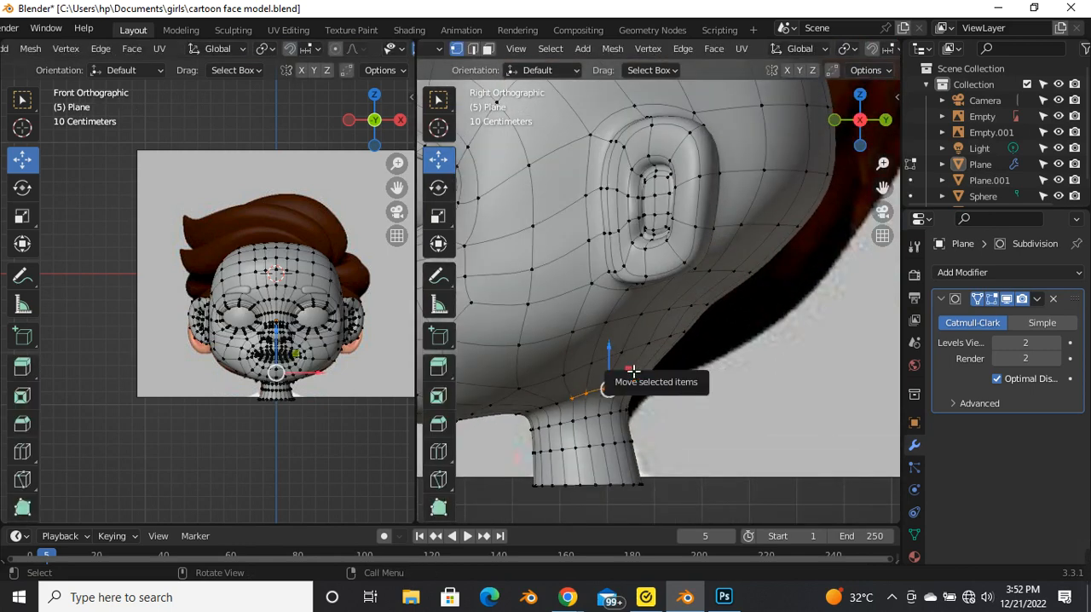
pyautogui.hotkey('alt', 'z')
pyautogui.click(730, 366)
pyautogui.scroll(-4, 731, 364)
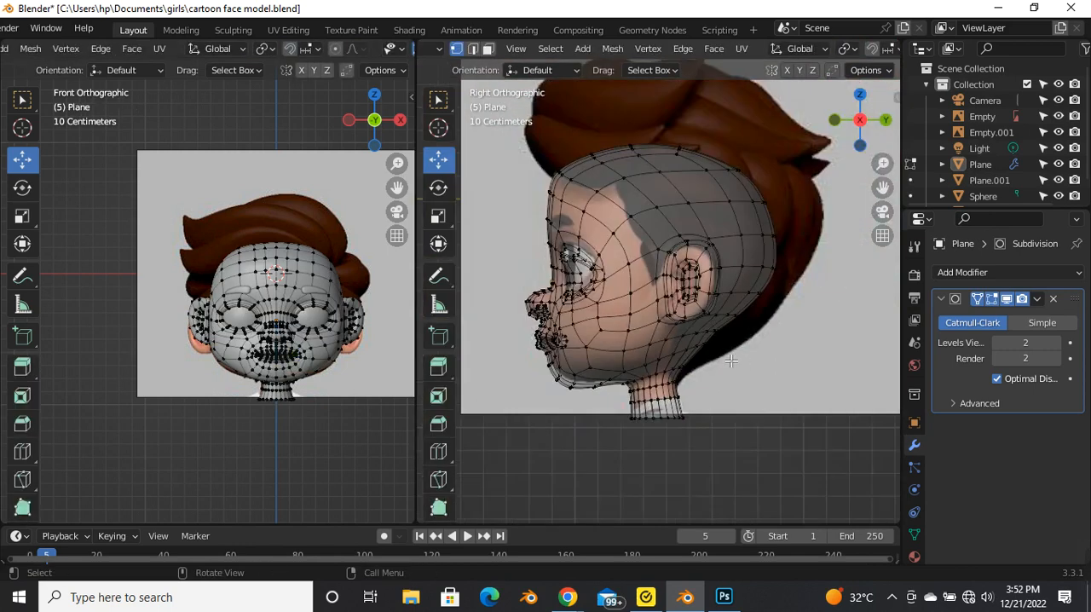
pyautogui.scroll(6, 726, 364)
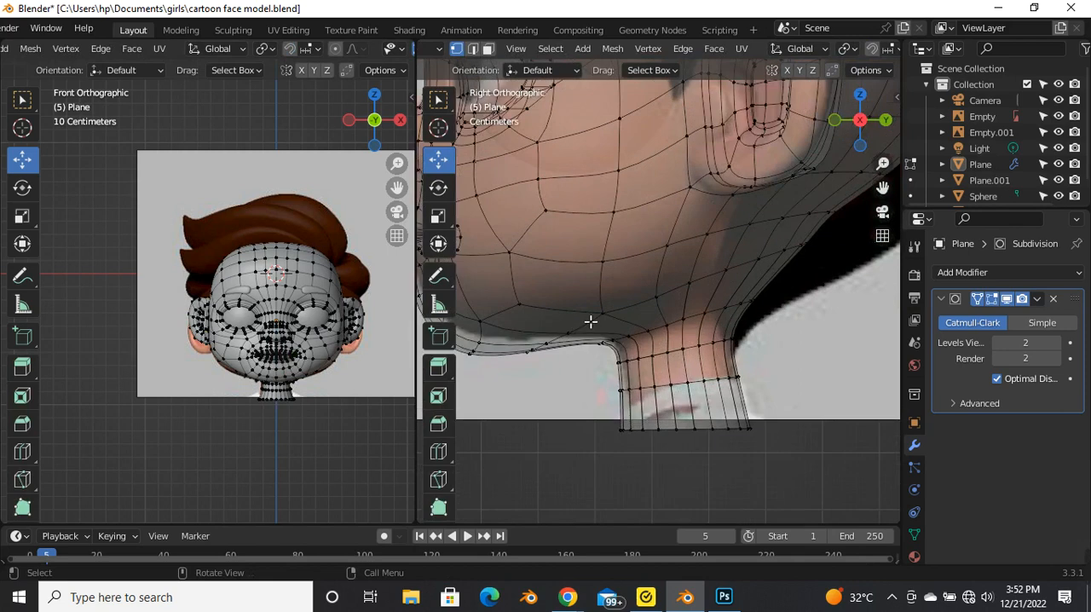
pyautogui.scroll(-4, 625, 327)
pyautogui.scroll(5, 669, 305)
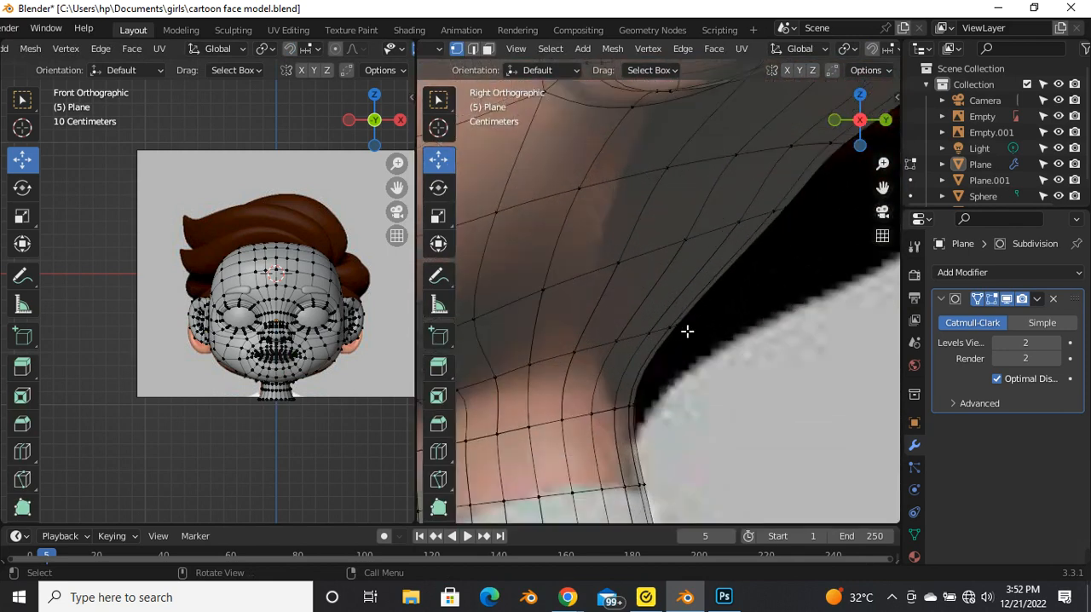
pyautogui.scroll(-4, 689, 358)
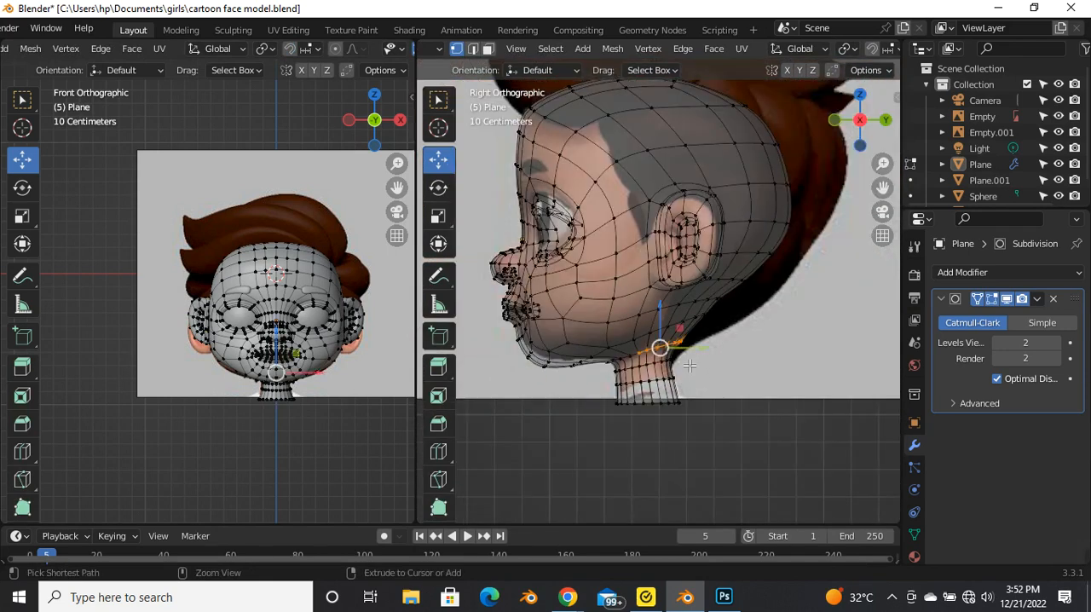
# Step: Undo the nape vertex moves, the junction loop changes and the edge loop added on the upper neck
pyautogui.hotkey('ctrl', 'z')
pyautogui.hotkey('ctrl', 'z')
pyautogui.hotkey('ctrl', 'z')
pyautogui.hotkey('ctrl', 'z')
pyautogui.hotkey('ctrl', 'z')
pyautogui.hotkey('ctrl', 'z')
pyautogui.hotkey('ctrl', 'z')
pyautogui.hotkey('ctrl', 'z')
pyautogui.hotkey('ctrl', 'z')
pyautogui.hotkey('ctrl', 'z')
pyautogui.hotkey('ctrl', 'z')
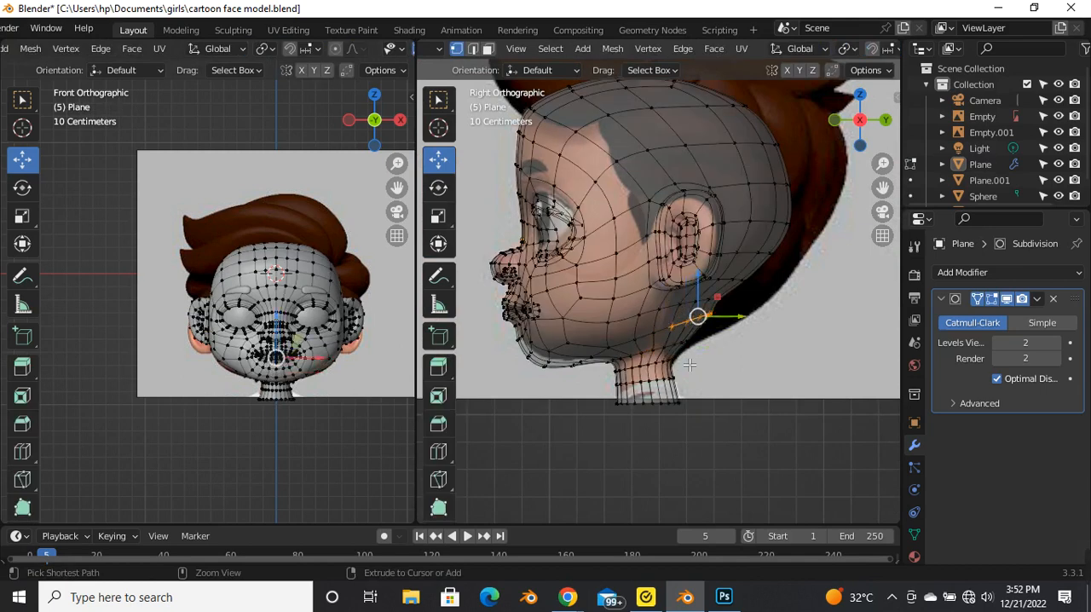
pyautogui.hotkey('ctrl', 'z')
pyautogui.hotkey('ctrl', 'z')
pyautogui.hotkey('ctrl', 'z')
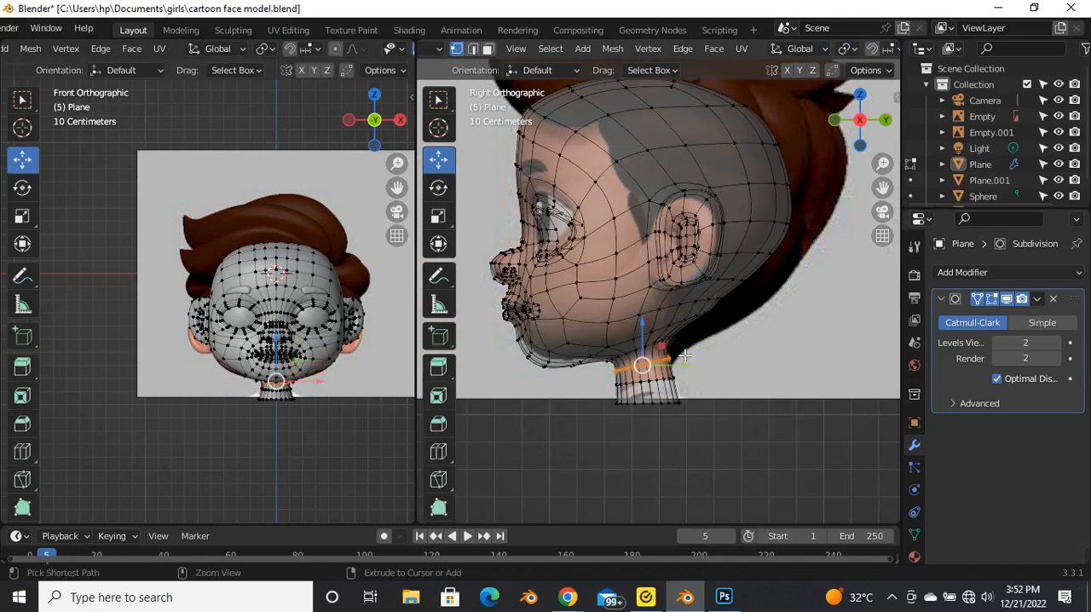
# Step: Adjust the rear vertices of the head loops above the neck toward the reference outline and clear the selection
pyautogui.scroll(3, 732, 311)
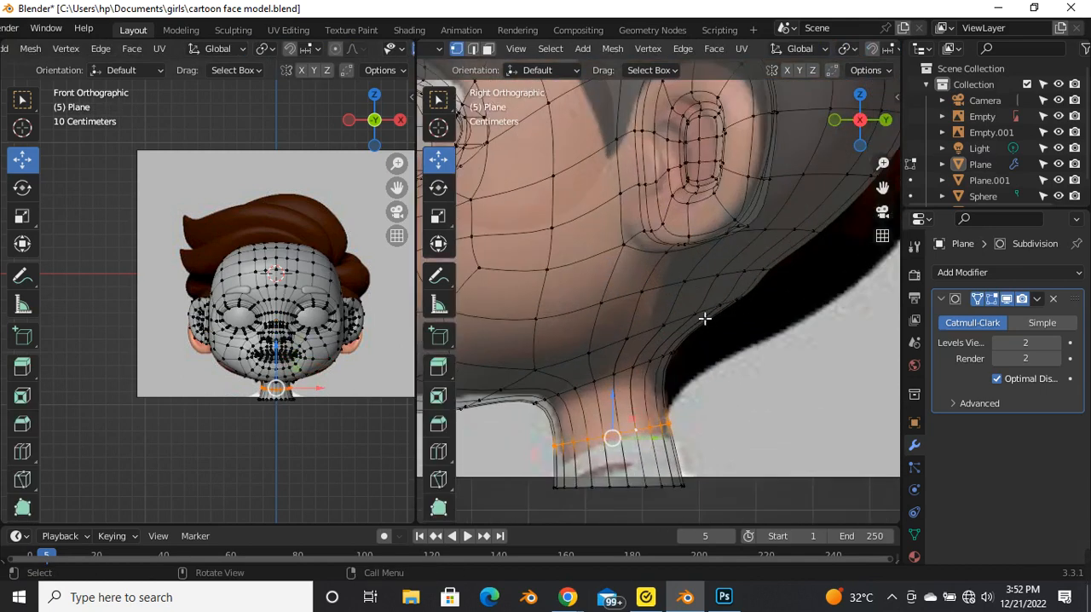
pyautogui.moveTo(669, 296); pyautogui.dragTo(787, 342)
pyautogui.moveTo(711, 262); pyautogui.dragTo(791, 283)
pyautogui.click(746, 343)
pyautogui.scroll(-3, 718, 404)
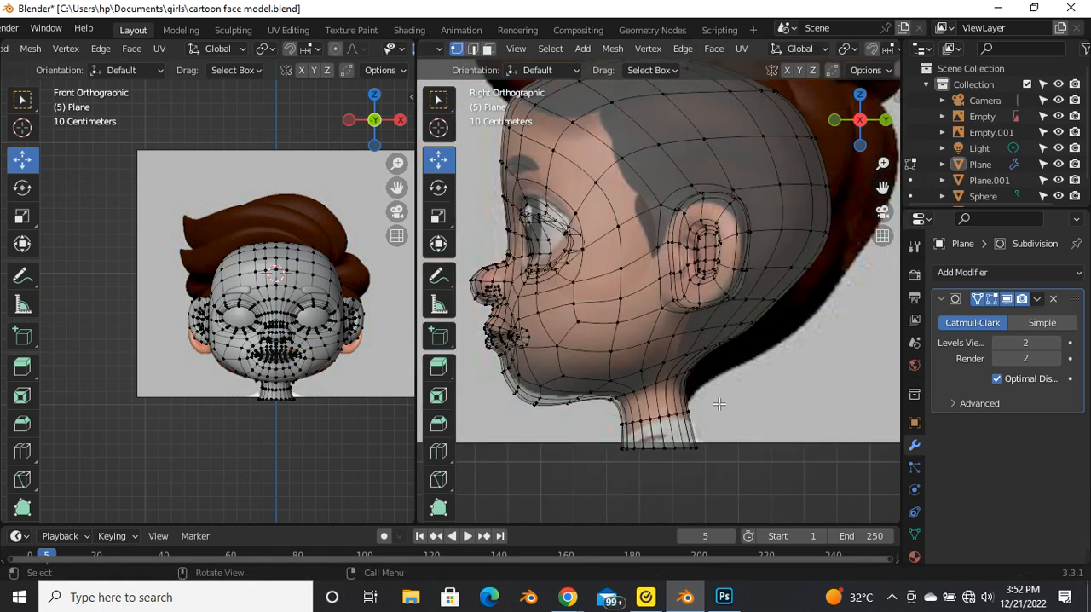
# Step: Turn off X-ray and examine the neck from behind and below in Object and Edit Mode, ending in the right view
pyautogui.hotkey('alt', 'z')
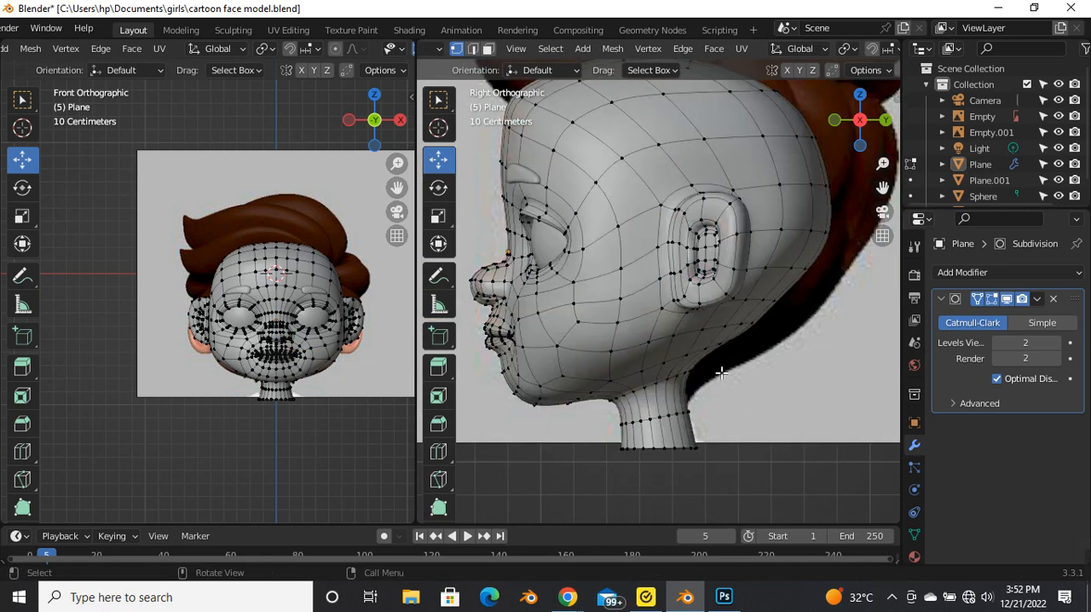
pyautogui.press('Tab')
pyautogui.moveTo(726, 379); pyautogui.dragTo(719, 403, button='middle')
pyautogui.scroll(3, 650, 324)
pyautogui.press('Tab')
pyautogui.scroll(4, 643, 399)
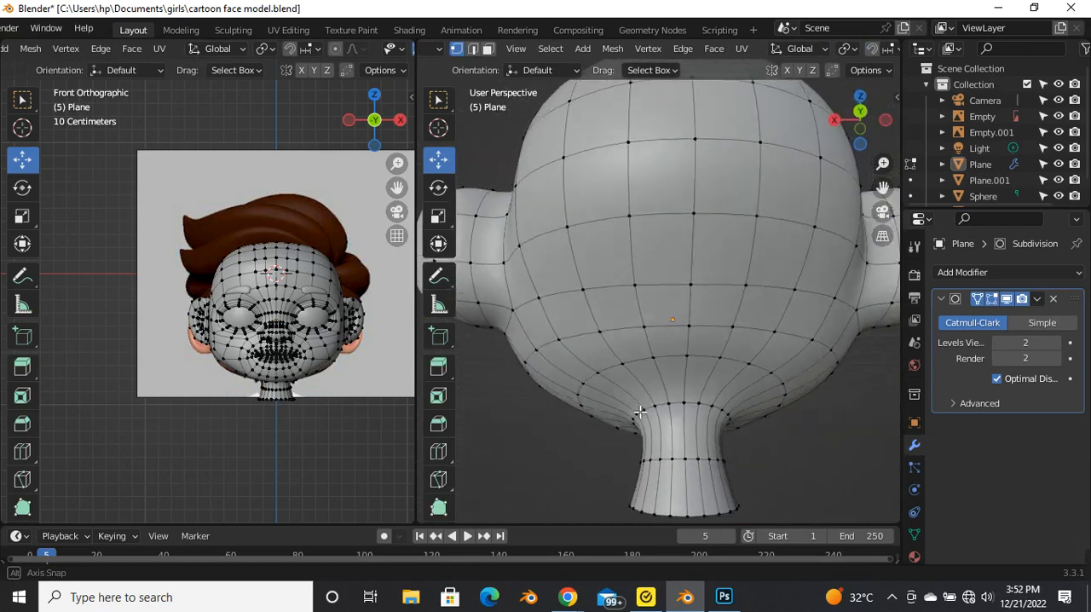
pyautogui.moveTo(652, 404); pyautogui.dragTo(716, 336, button='middle')
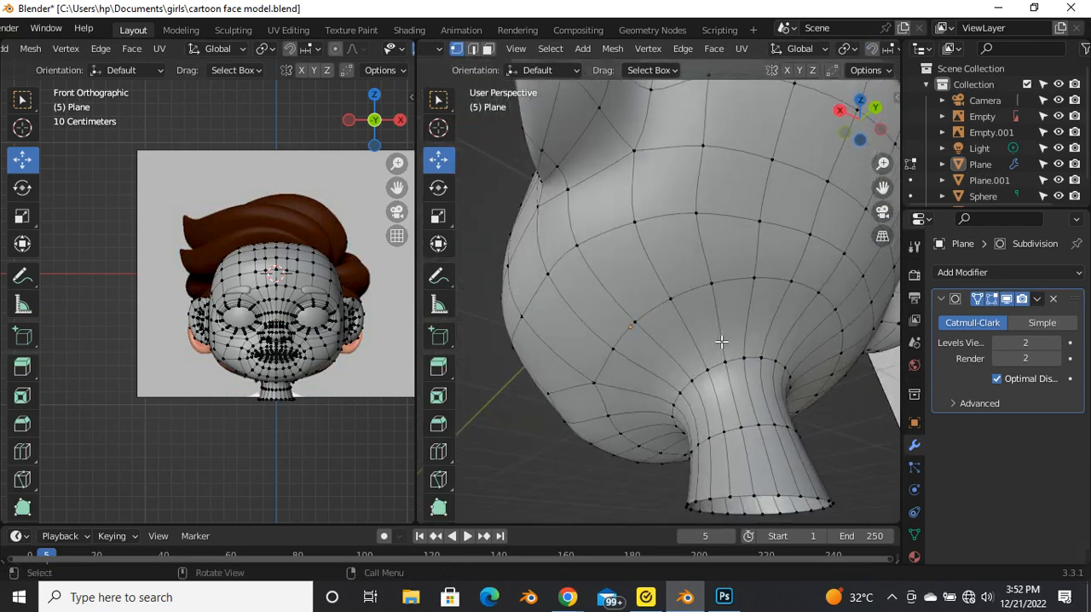
pyautogui.press('`')
pyautogui.click(831, 338)
pyautogui.scroll(4, 813, 371)
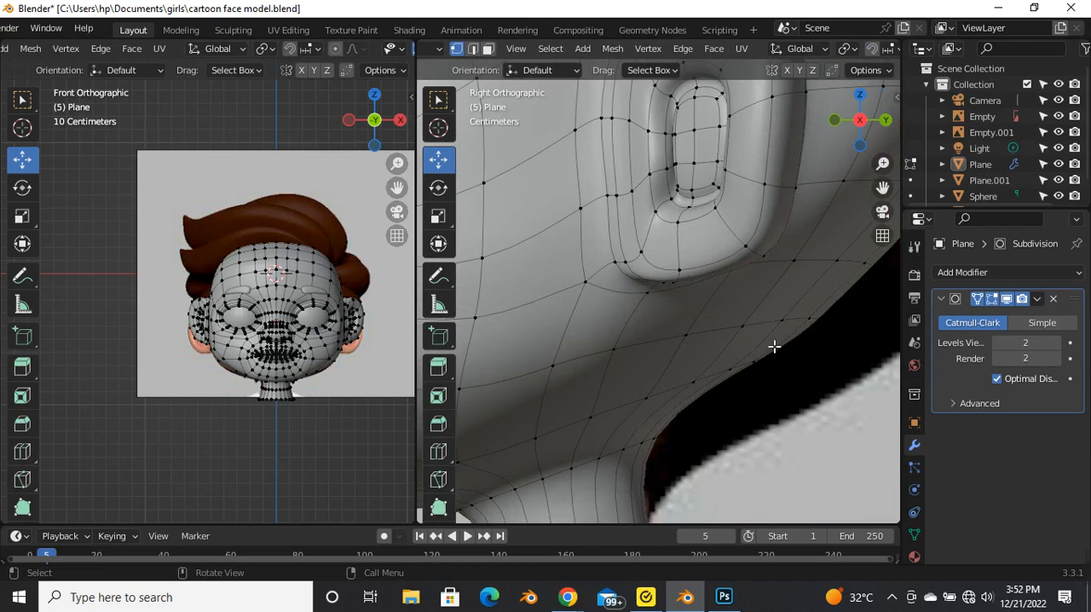
# Step: With X-ray on, box-select the rear vertices just above the nape and slide them up along their edges toward the reference outline
pyautogui.hotkey('alt', 'z')
pyautogui.hotkey('alt', 'z')
pyautogui.hotkey('alt', 'z')
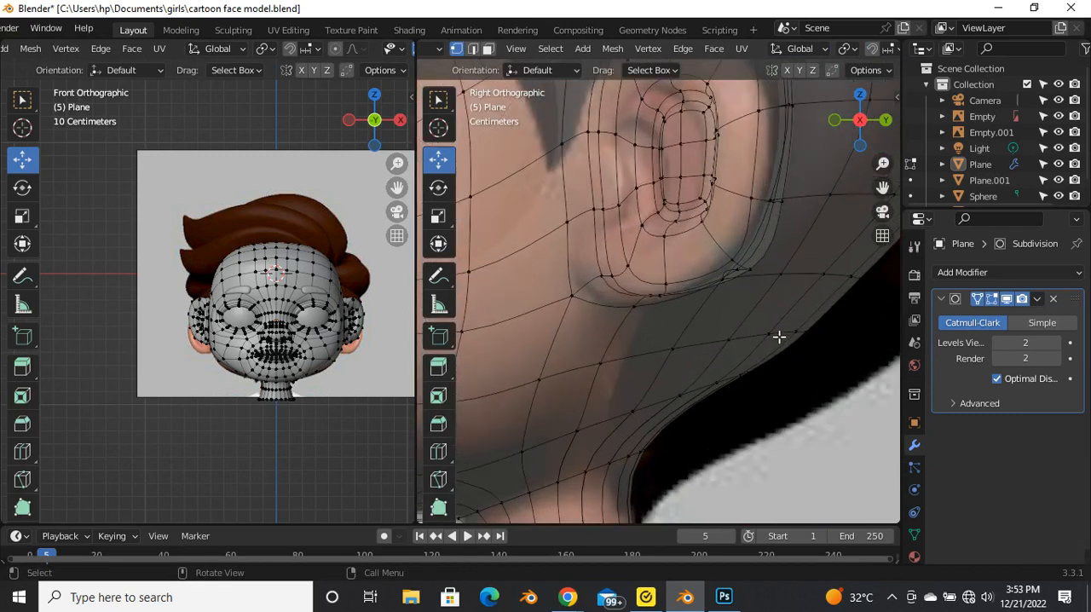
pyautogui.moveTo(782, 330)
pyautogui.mouseDown()
pyautogui.moveTo(794, 346)
pyautogui.moveTo(834, 343)
pyautogui.moveTo(803, 359)
pyautogui.mouseUp()
pyautogui.moveTo(725, 369)
pyautogui.mouseDown()
pyautogui.moveTo(782, 415)
pyautogui.moveTo(713, 376)
pyautogui.mouseUp()
pyautogui.moveTo(787, 382); pyautogui.dragTo(791, 383)
pyautogui.moveTo(681, 395); pyautogui.dragTo(690, 407)
pyautogui.press('g')
pyautogui.press('g')
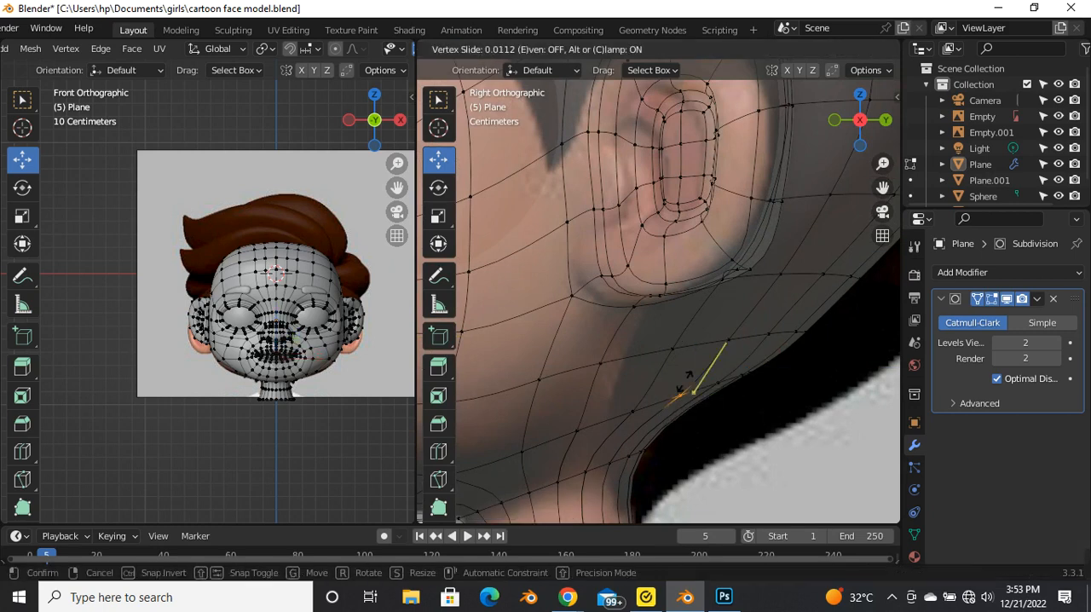
pyautogui.click(695, 382)
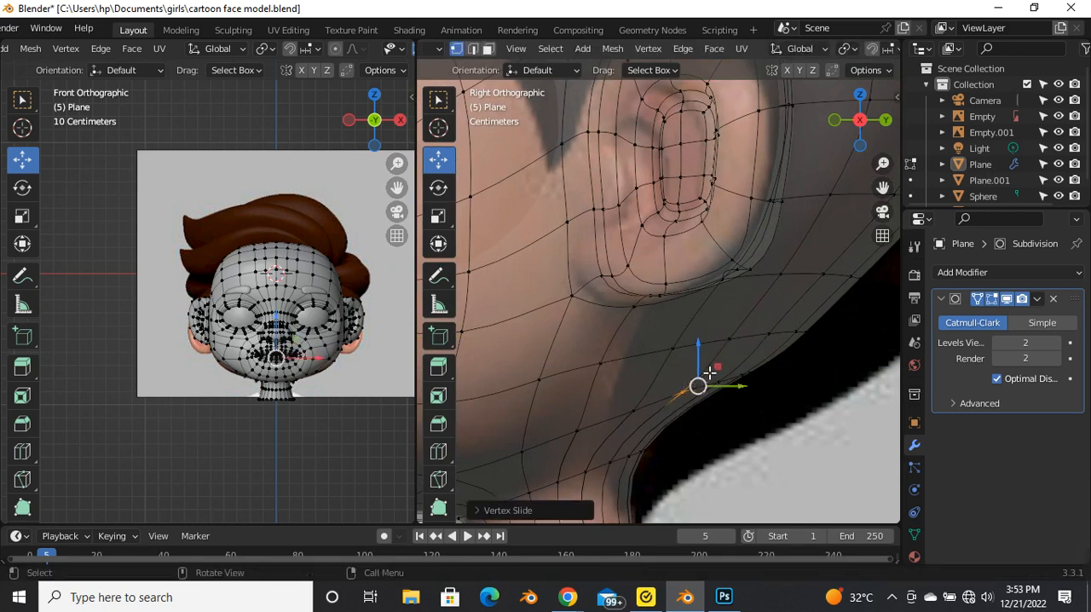
# Step: Move the selected nape vertices slightly along the Z axis and turn X-ray off
pyautogui.press('g')
pyautogui.press('z')
pyautogui.click(699, 384)
pyautogui.hotkey('alt', 'z')
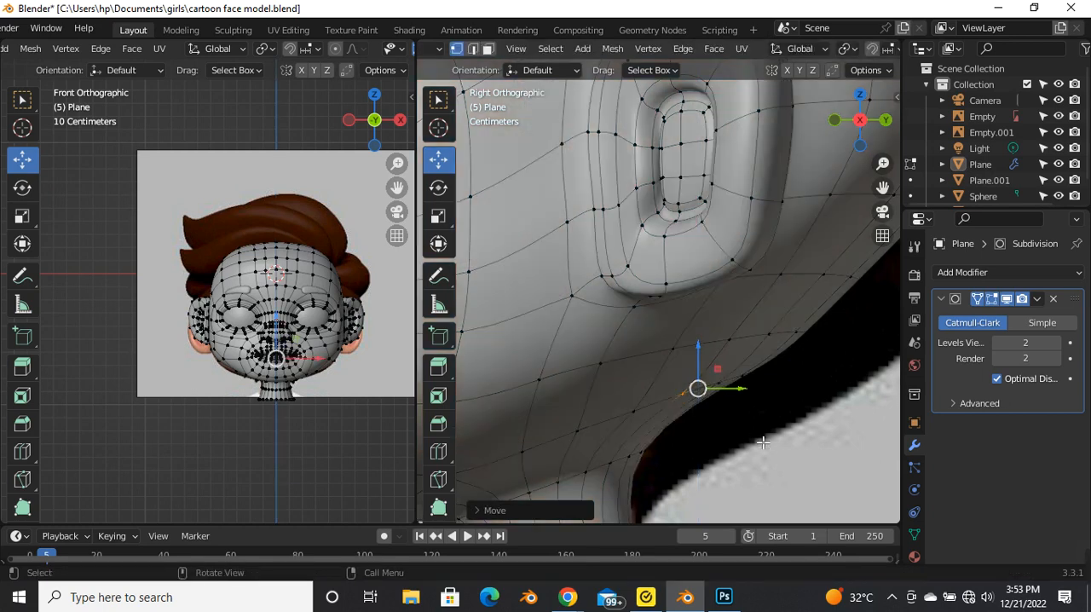
# Step: Examine the head and neck profile against the side reference in Object and Edit Mode, with and without X-ray
pyautogui.press('Tab')
pyautogui.moveTo(764, 446); pyautogui.dragTo(757, 441)
pyautogui.scroll(-8, 676, 363)
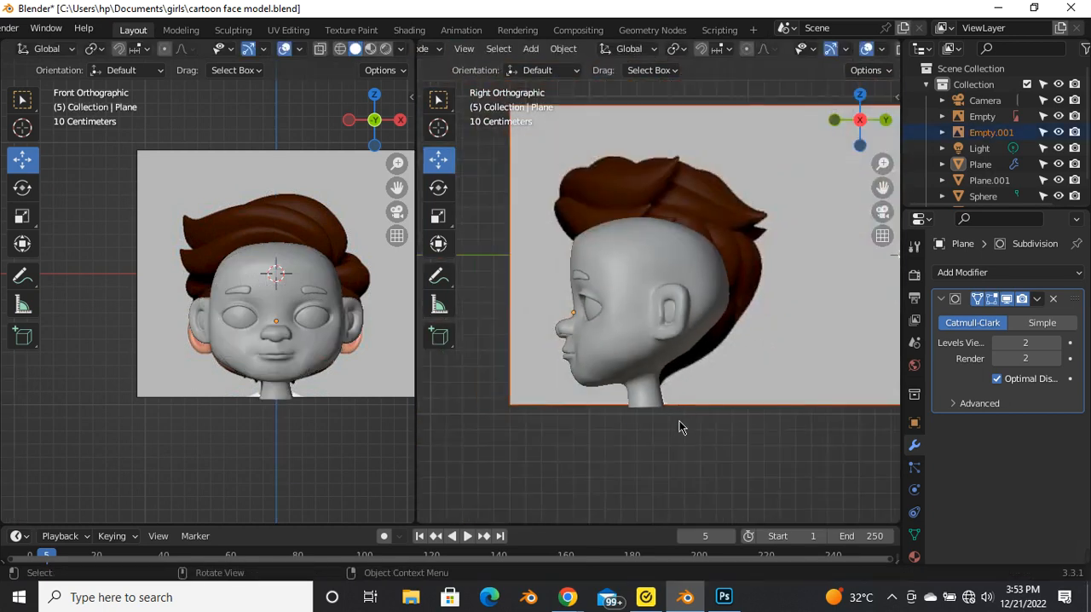
pyautogui.scroll(3, 687, 467)
pyautogui.scroll(1, 665, 417)
pyautogui.press('Tab')
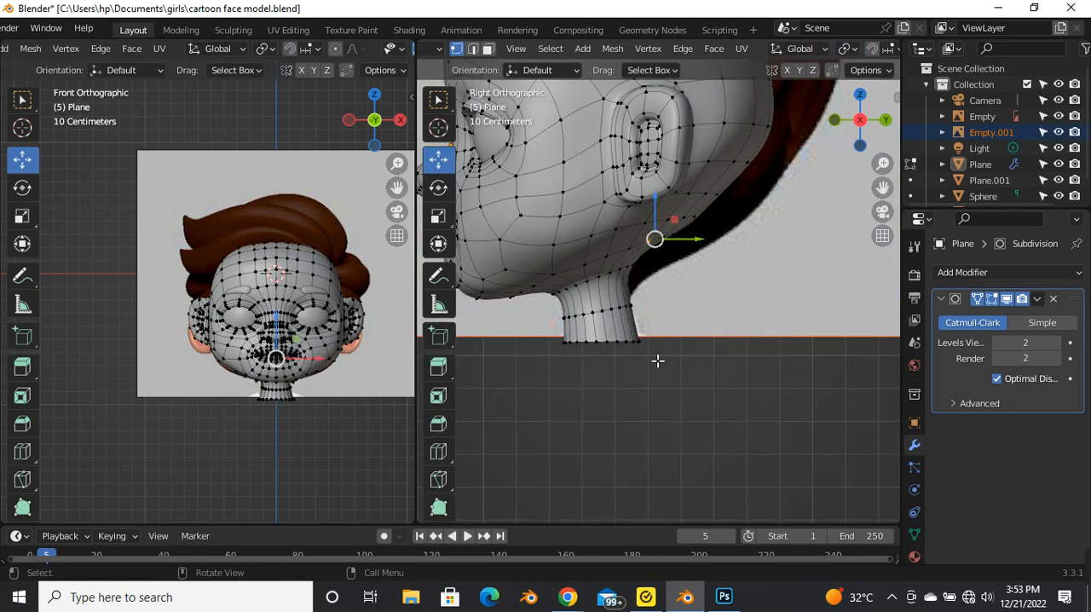
pyautogui.hotkey('alt', 'z')
pyautogui.scroll(-3, 669, 350)
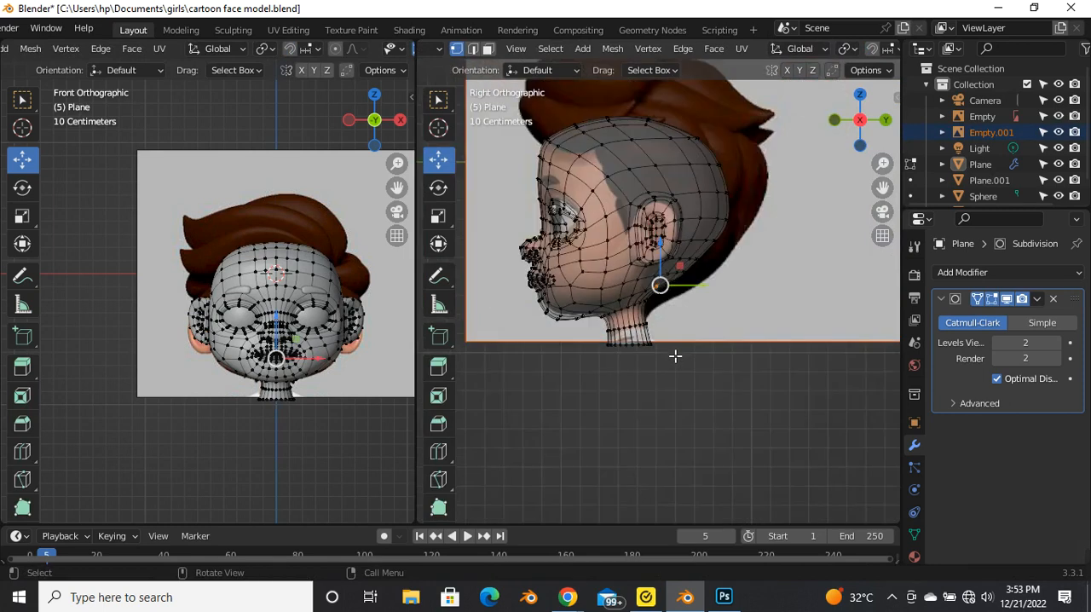
pyautogui.hotkey('alt', 'z')
pyautogui.press('Tab')
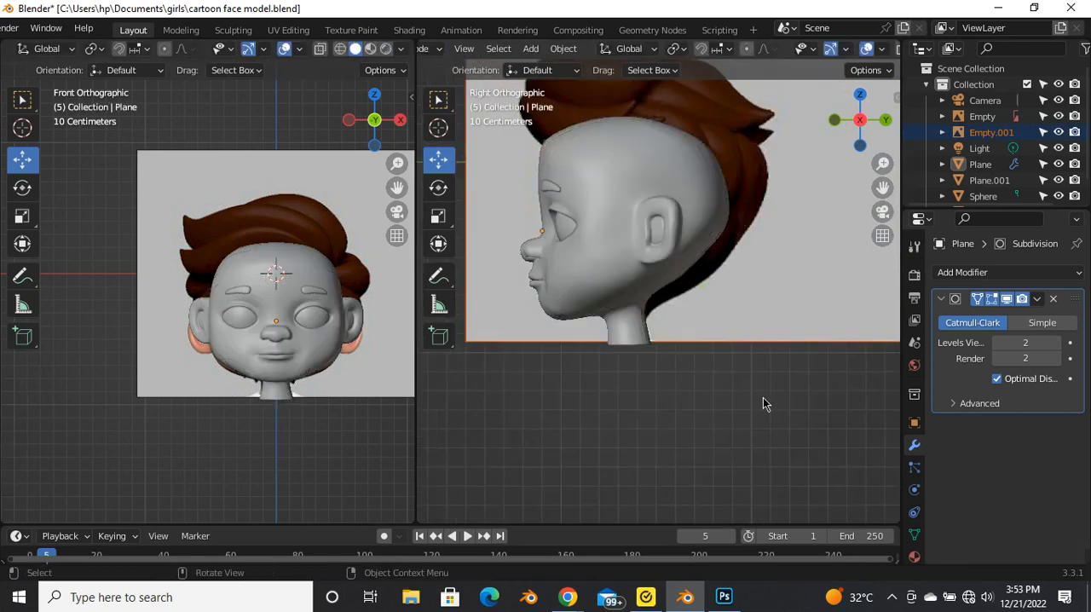
pyautogui.scroll(-2, 614, 278)
pyautogui.scroll(6, 583, 274)
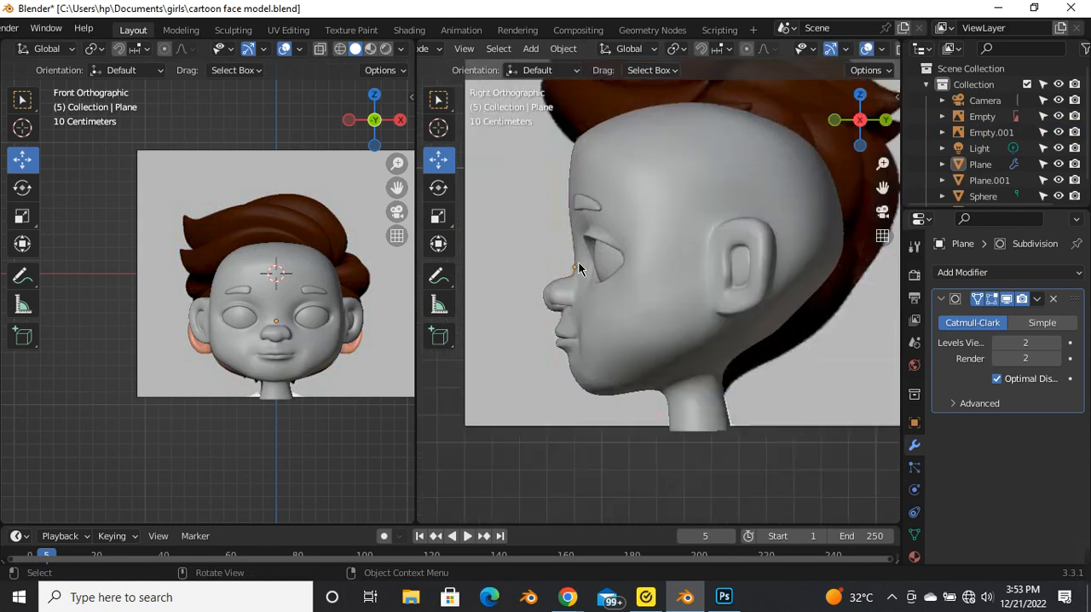
# Step: Examine the face and the edge loops around the eye socket up close in Edit Mode, ending in Object Mode
pyautogui.scroll(-3, 583, 274)
pyautogui.moveTo(574, 334); pyautogui.dragTo(753, 332, button='middle')
pyautogui.scroll(-3, 625, 339)
pyautogui.scroll(4, 670, 342)
pyautogui.moveTo(670, 342); pyautogui.dragTo(705, 340, button='middle')
pyautogui.scroll(-4, 670, 438)
pyautogui.scroll(3, 500, 375)
pyautogui.scroll(4, 657, 314)
pyautogui.press('Tab')
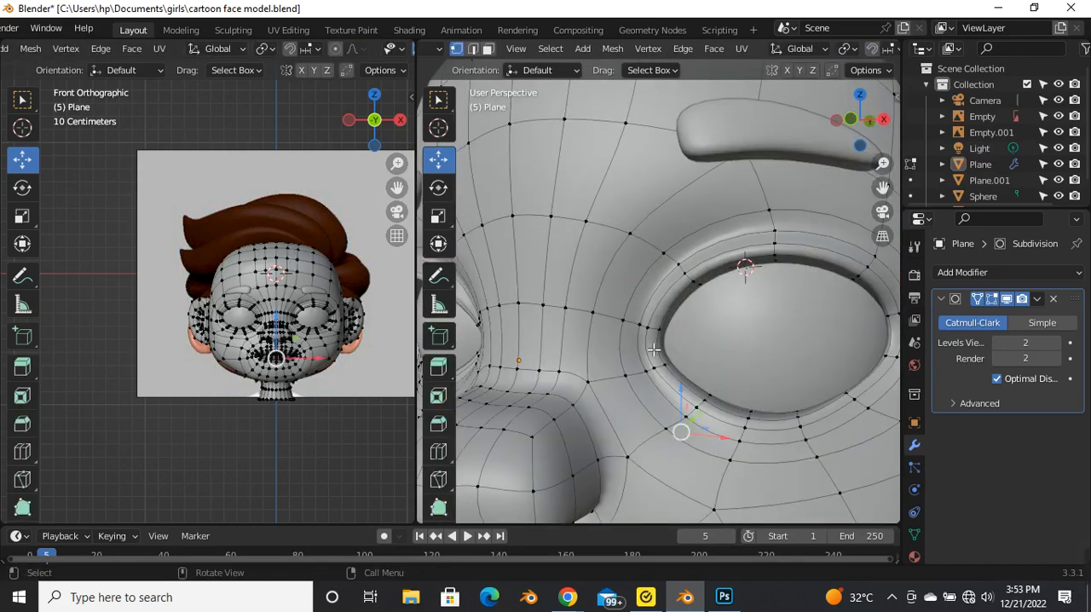
pyautogui.moveTo(1086, 580)
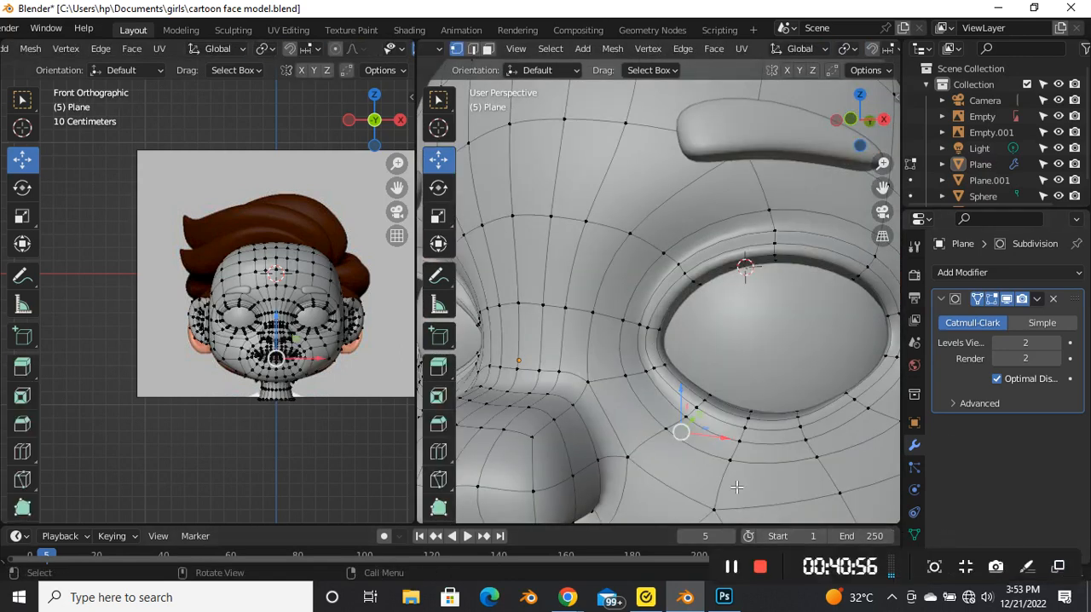
pyautogui.scroll(-6, 666, 340)
pyautogui.press('Tab')
# Step: Examine the smoothed head in Object Mode from three-quarter angles on both sides
pyautogui.moveTo(666, 340); pyautogui.dragTo(643, 292, button='middle')
pyautogui.scroll(3, 511, 346)
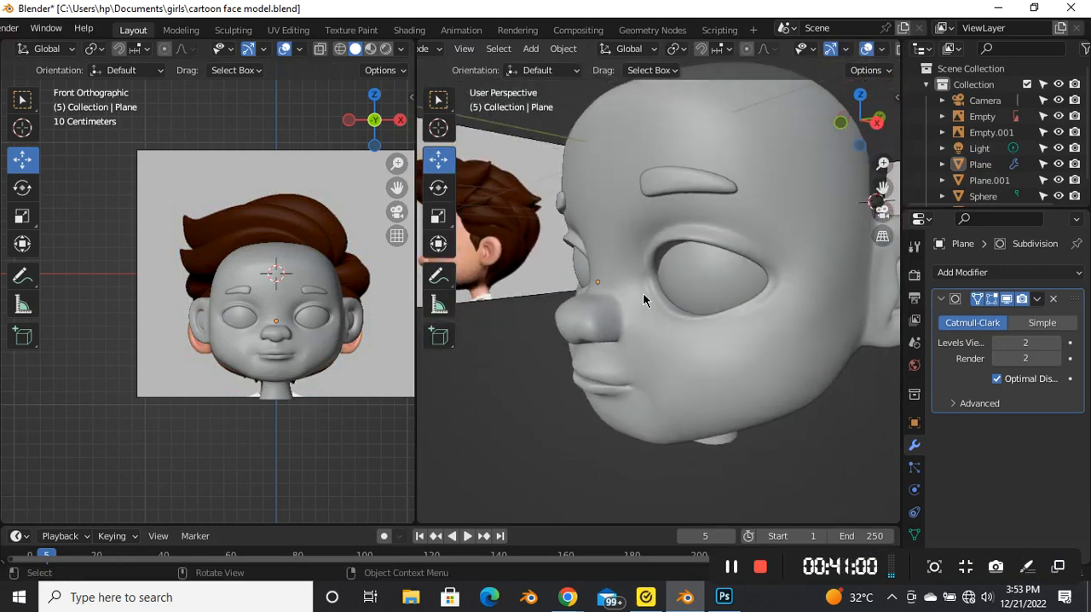
pyautogui.scroll(-4, 643, 292)
pyautogui.moveTo(606, 327); pyautogui.dragTo(650, 288, button='middle')
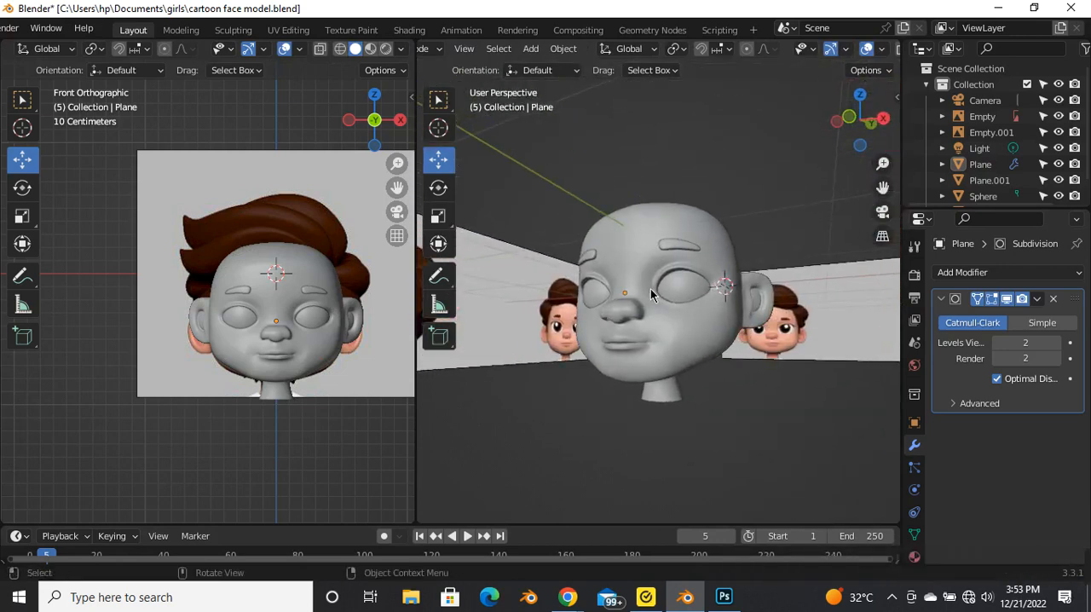
pyautogui.moveTo(650, 289); pyautogui.dragTo(695, 295, button='middle')
pyautogui.scroll(4, 640, 297)
pyautogui.scroll(-3, 640, 298)
pyautogui.moveTo(628, 345); pyautogui.dragTo(754, 352, button='middle')
pyautogui.moveTo(591, 378); pyautogui.dragTo(621, 324, button='middle')
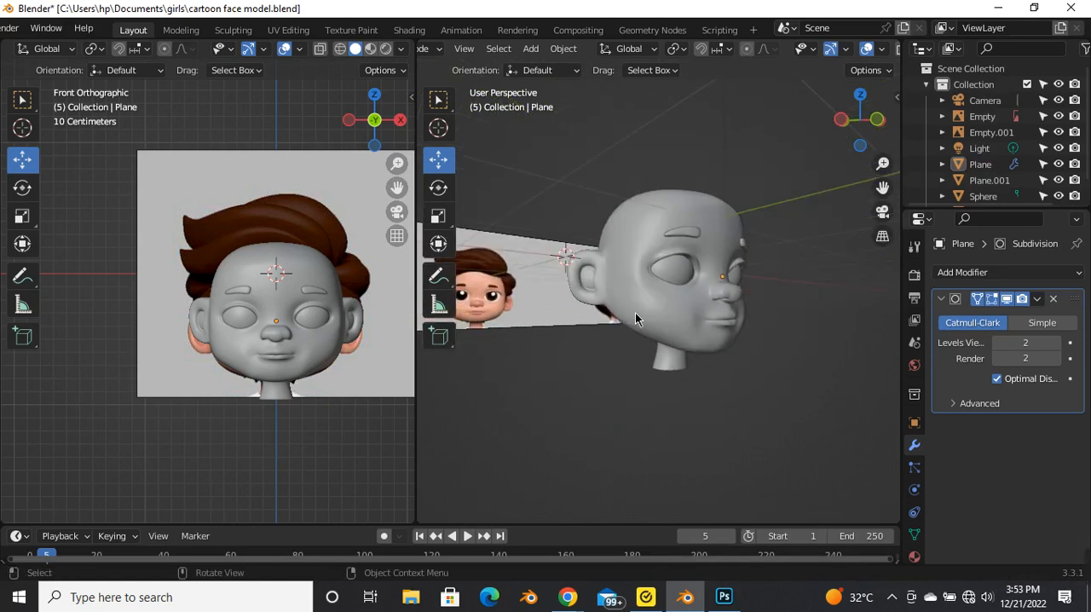
# Step: Switch to the front view and compare the head, ears and neck with the front reference image
pyautogui.press('`')
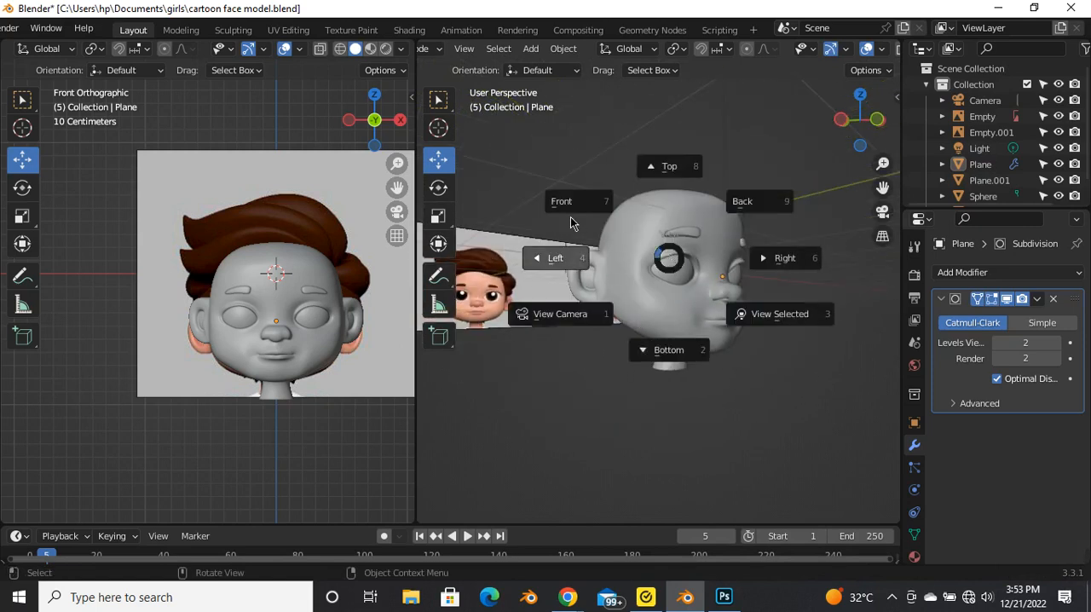
pyautogui.click(566, 208)
pyautogui.click(564, 214)
pyautogui.scroll(3, 734, 398)
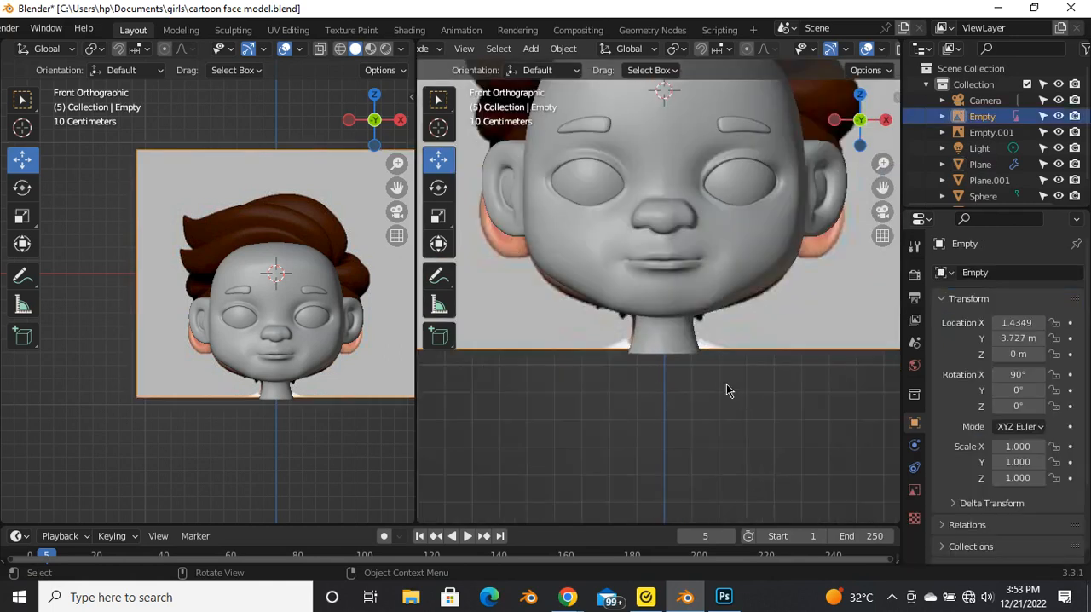
pyautogui.scroll(-2, 670, 428)
pyautogui.scroll(1, 682, 370)
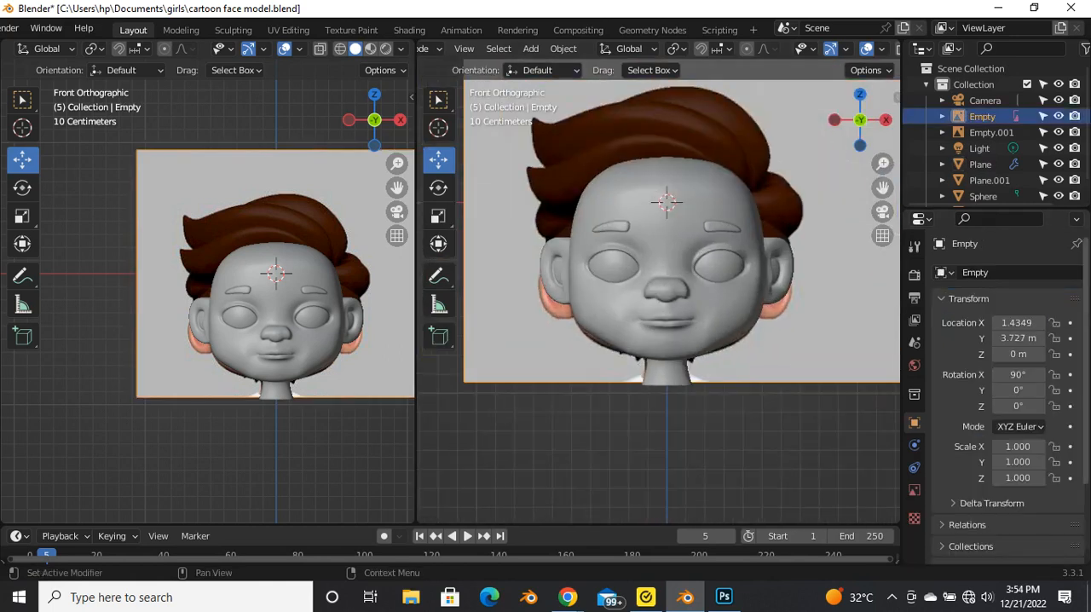